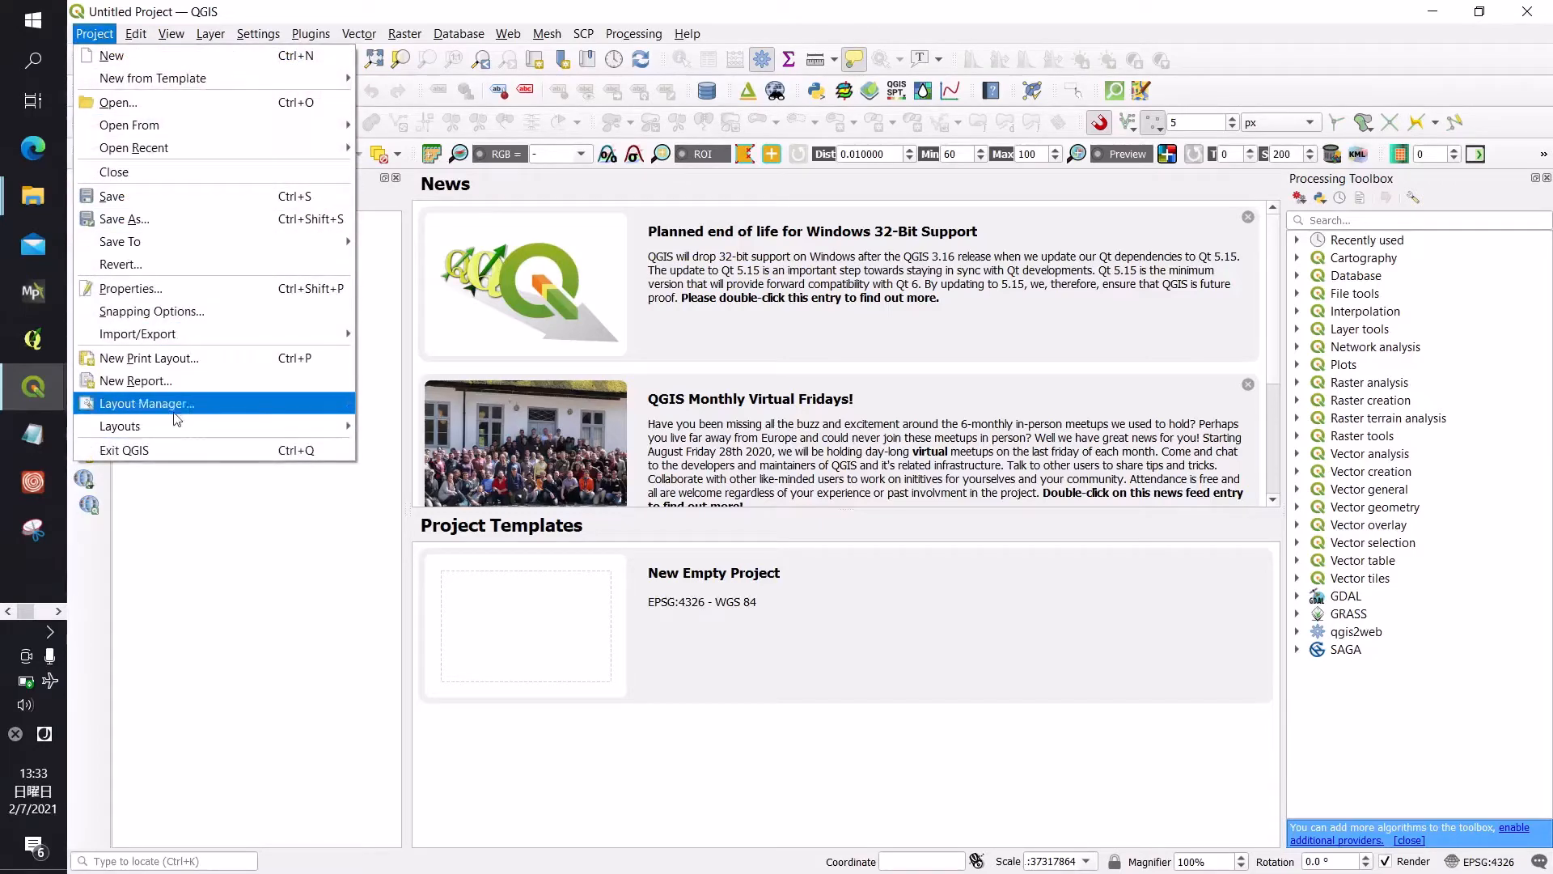
# Step: Open the project Natural_Earth_quick_start_for_QGIS_v3 from the Natural_Earth_quick_start folder
pyautogui.click(216, 608)
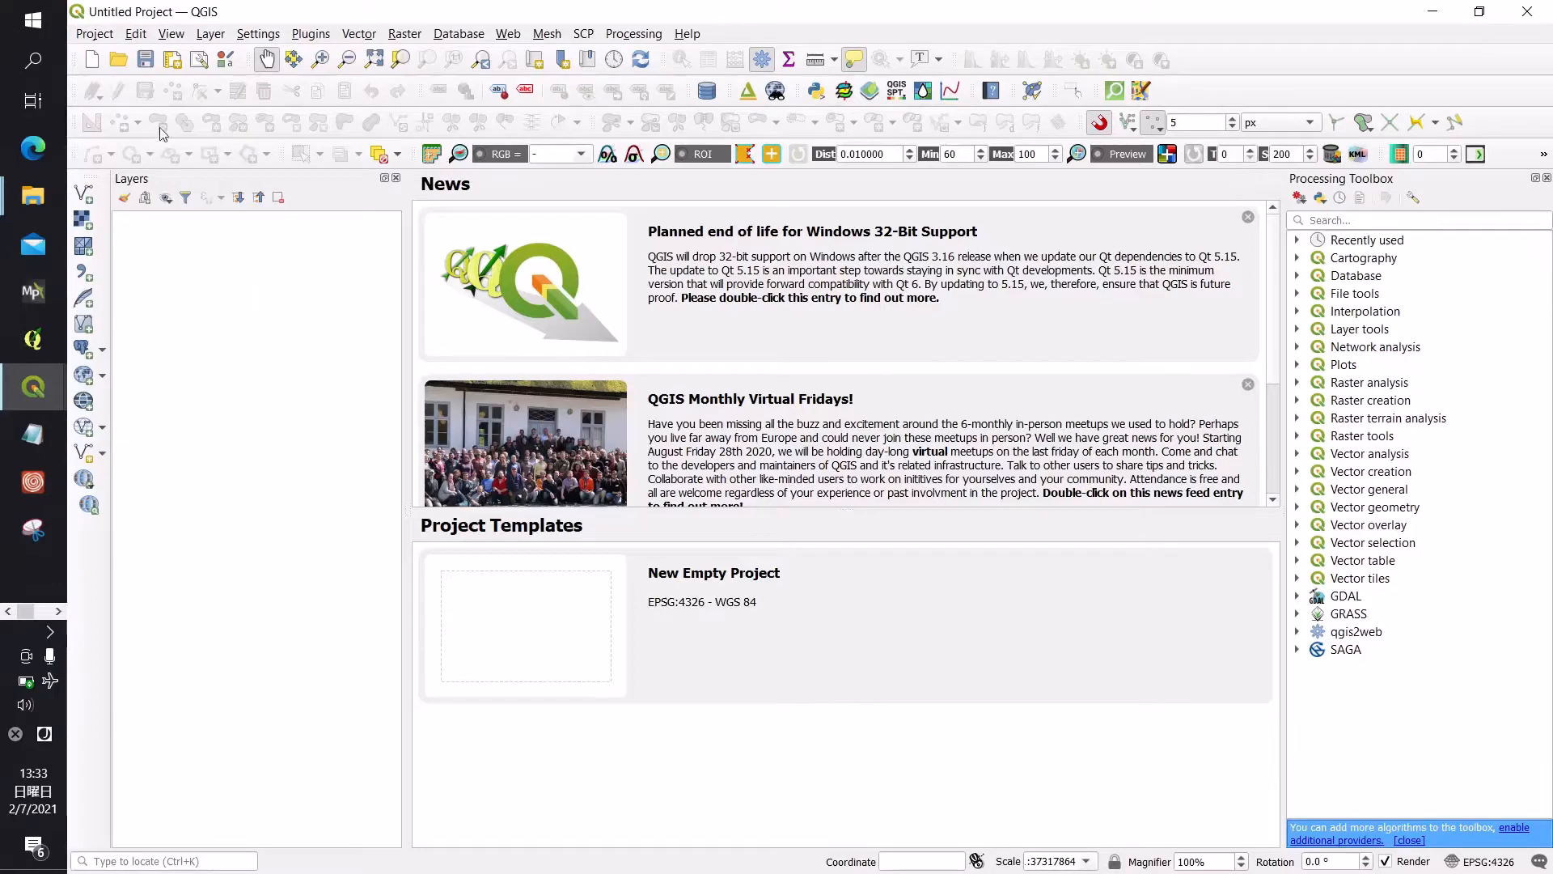
pyautogui.click(118, 59)
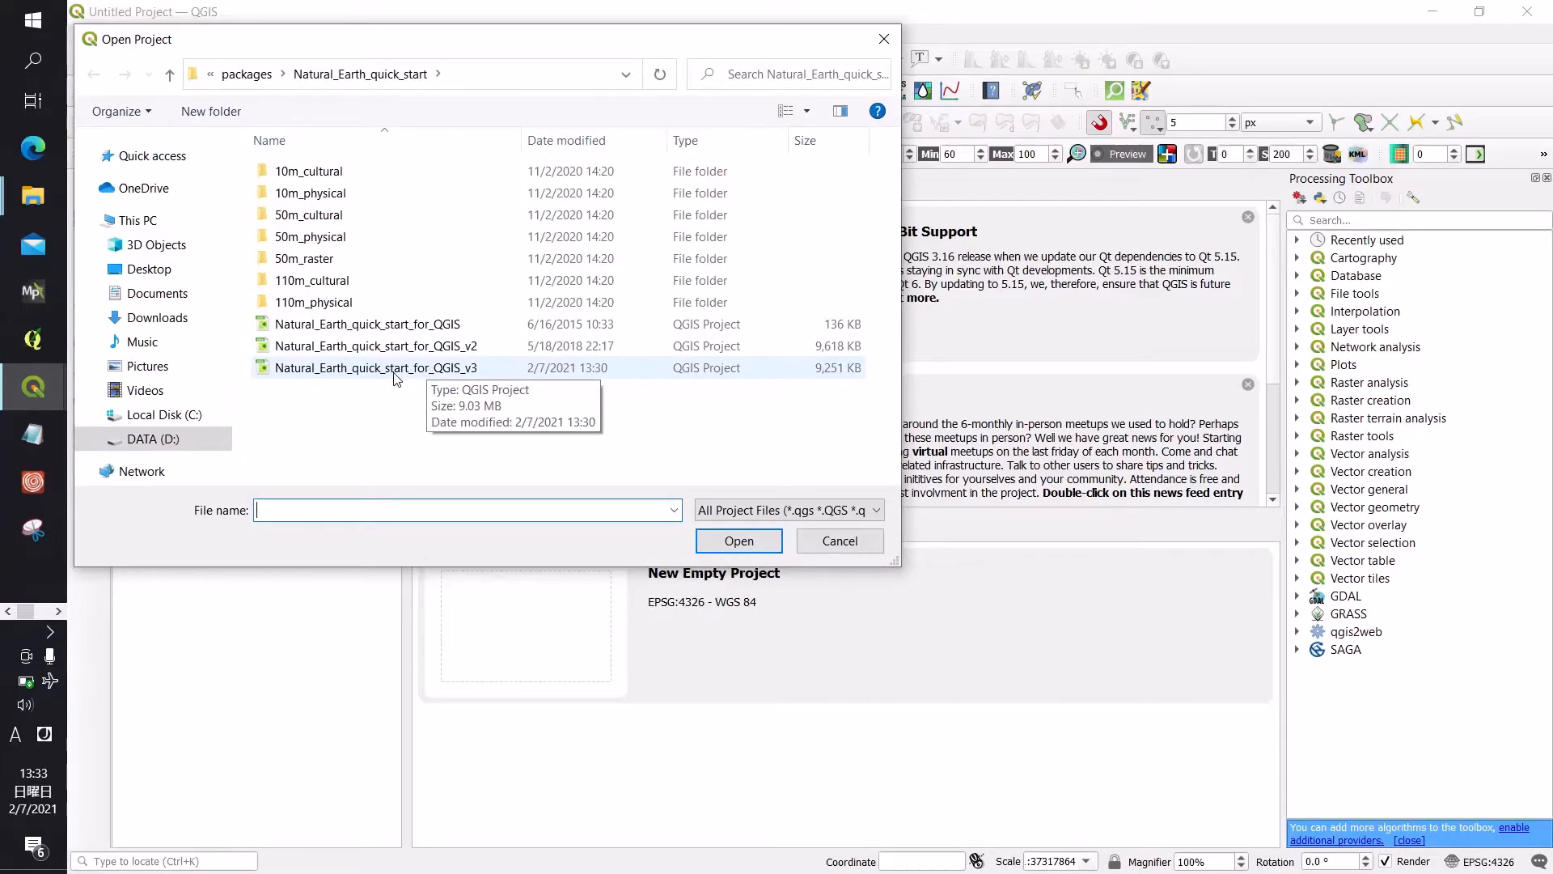
pyautogui.click(397, 374)
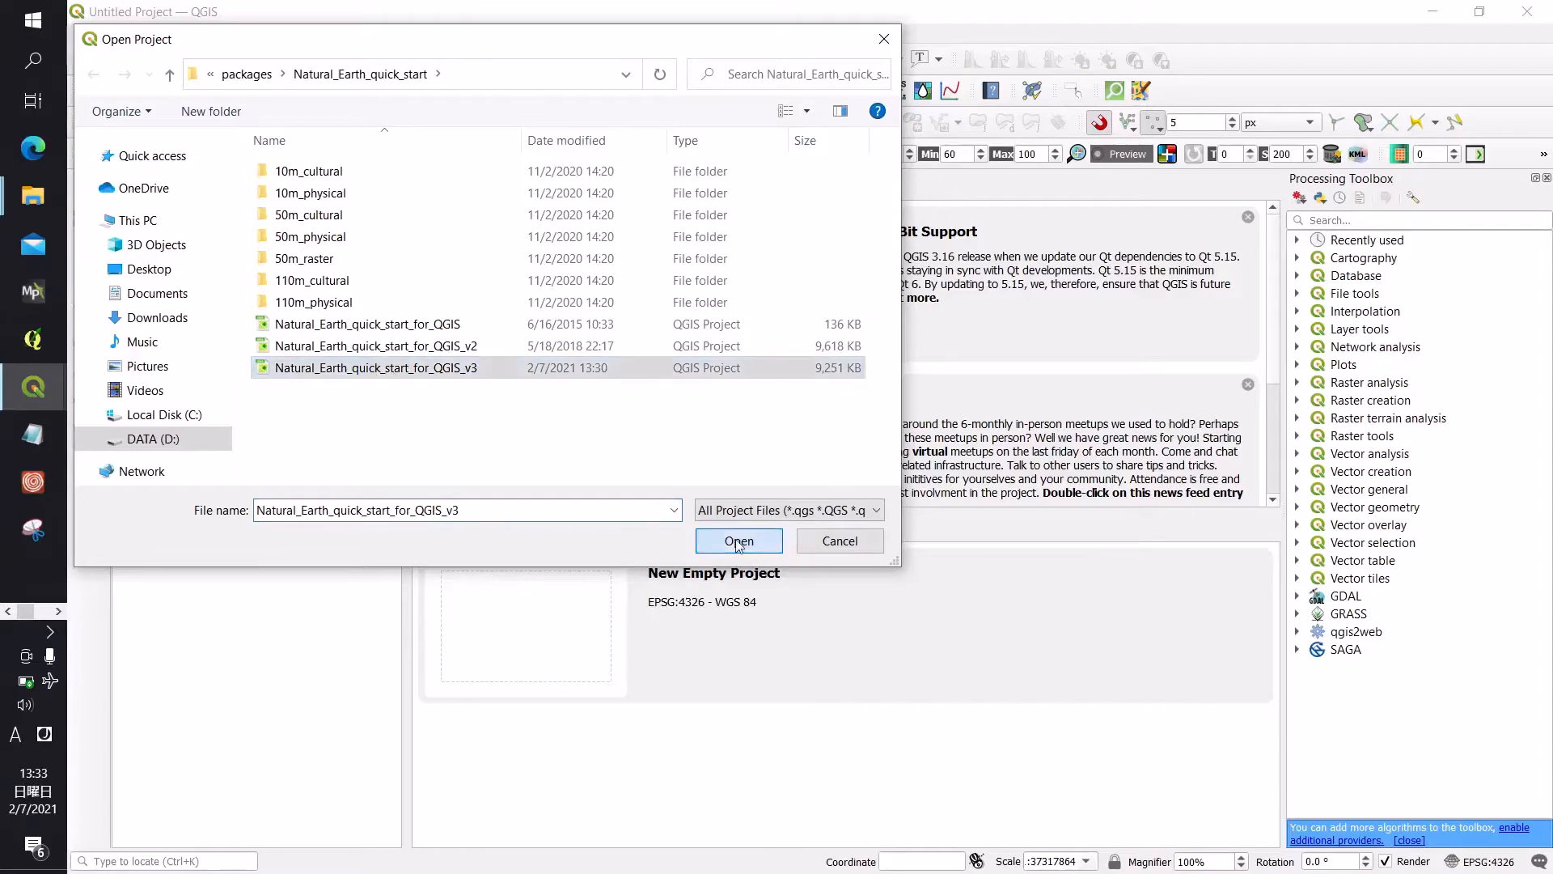
pyautogui.click(737, 539)
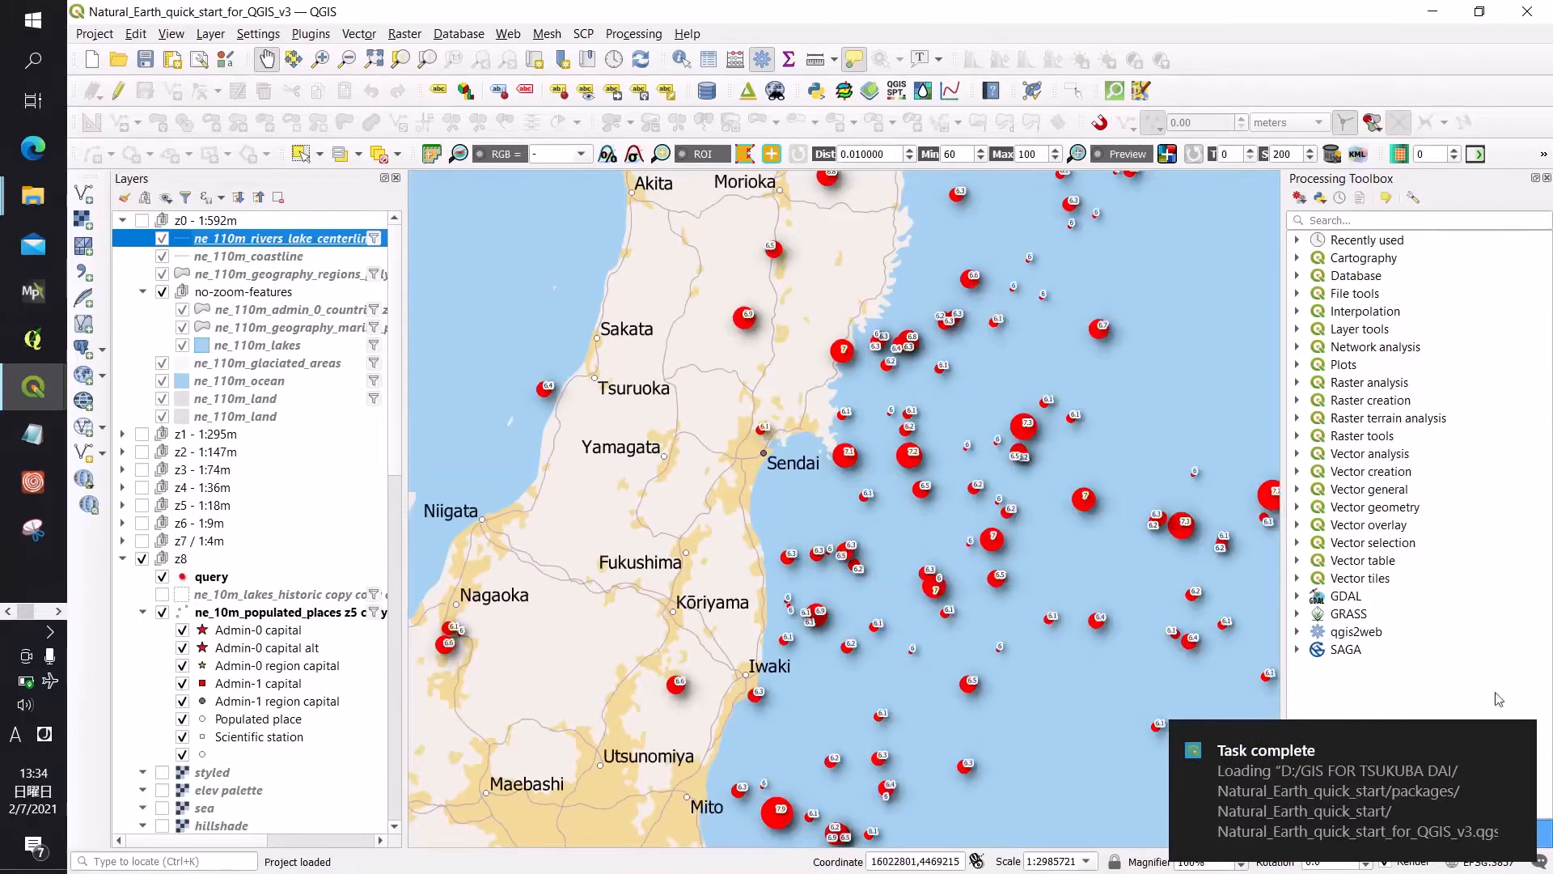
pyautogui.click(1520, 738)
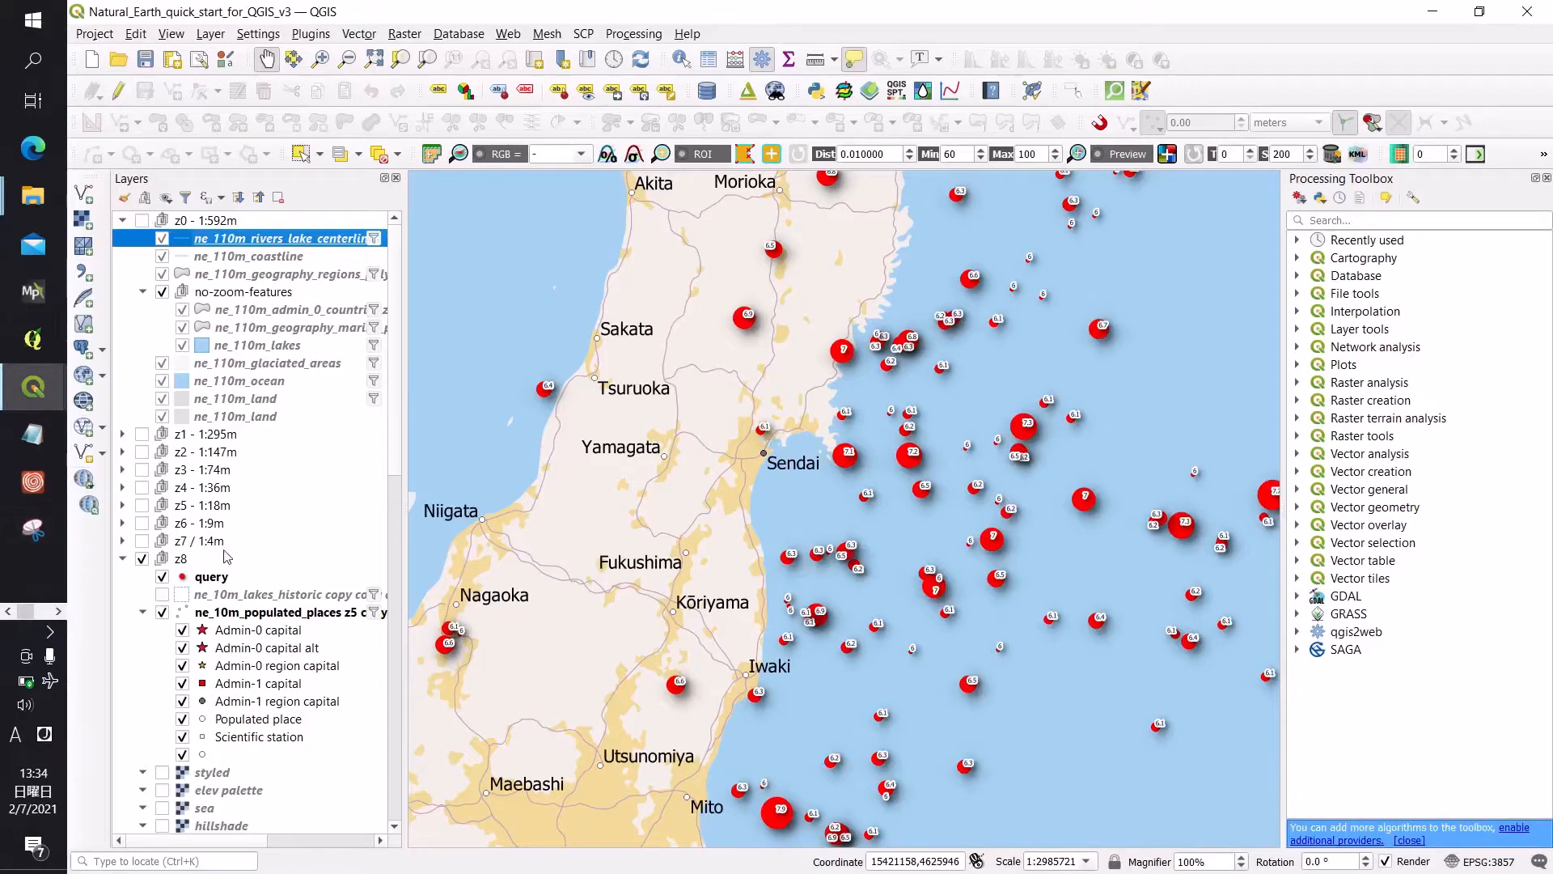
# Step: Remove the existing query layer from the z8 group of the project
pyautogui.click(207, 577)
pyautogui.click(279, 198)
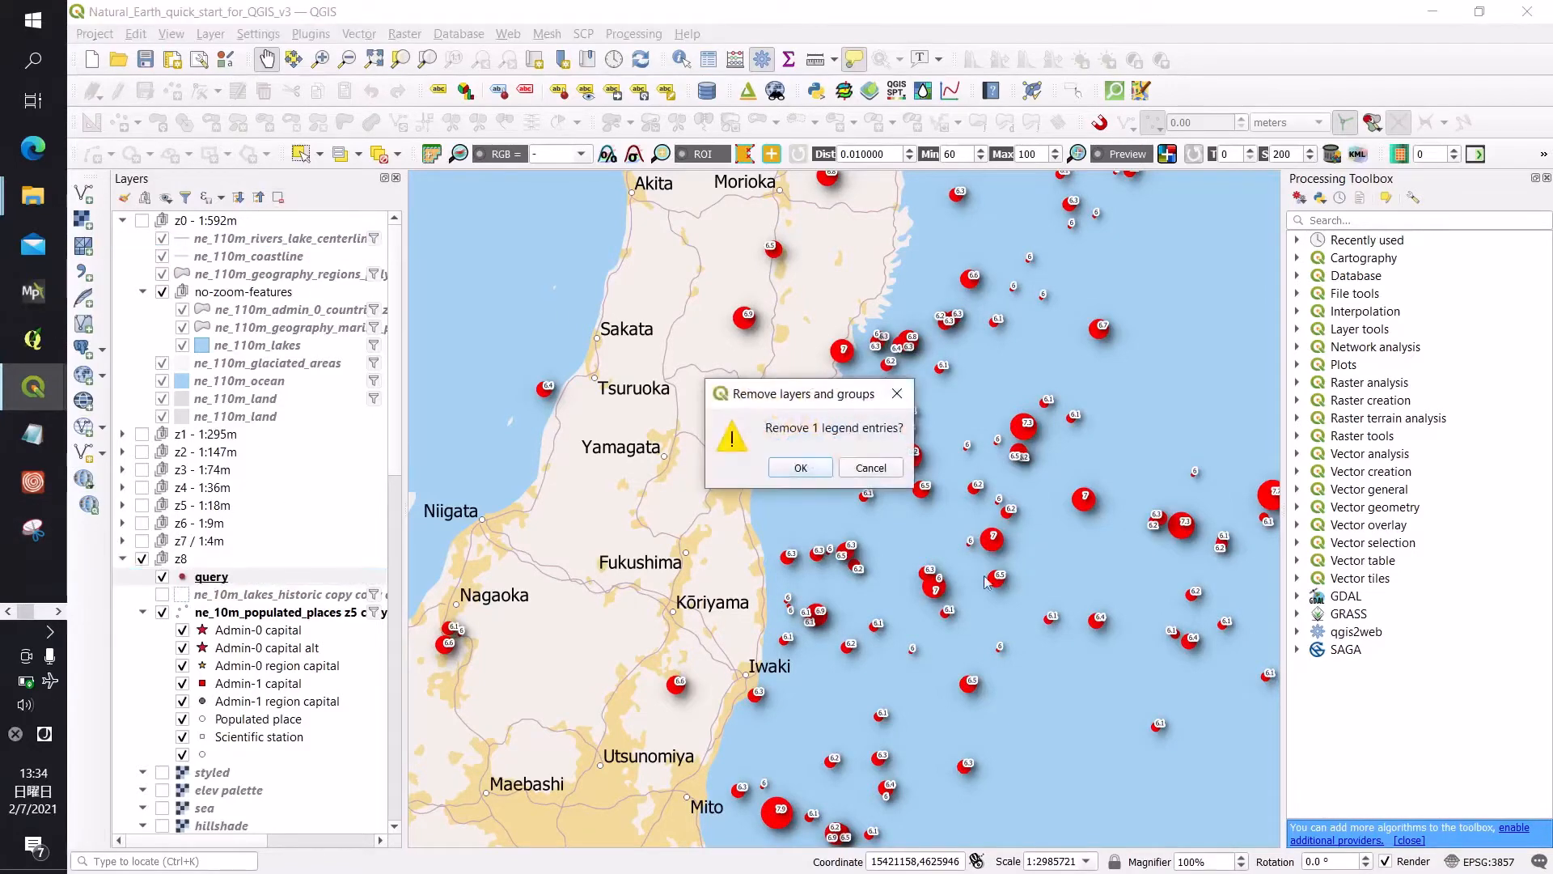
pyautogui.click(809, 468)
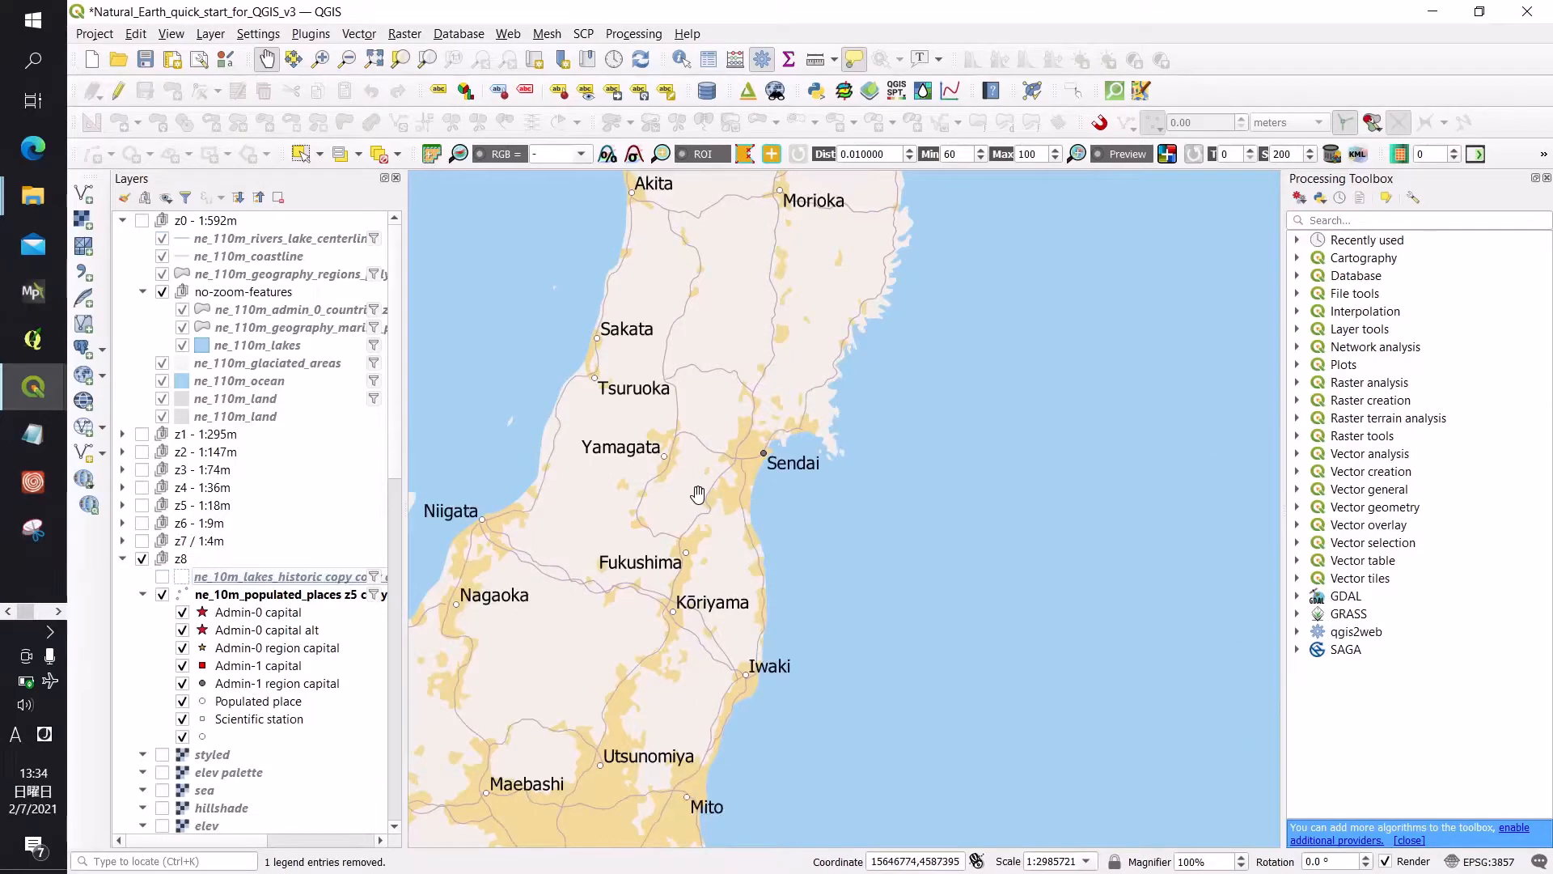
# Step: Add query.csv from the Week 3 & 4 folder as a delimited text point layer, using longitude and latitude as coordinates in EPSG:4326
pyautogui.scroll(-1, 698, 493)
pyautogui.moveTo(690, 436); pyautogui.dragTo(966, 442)
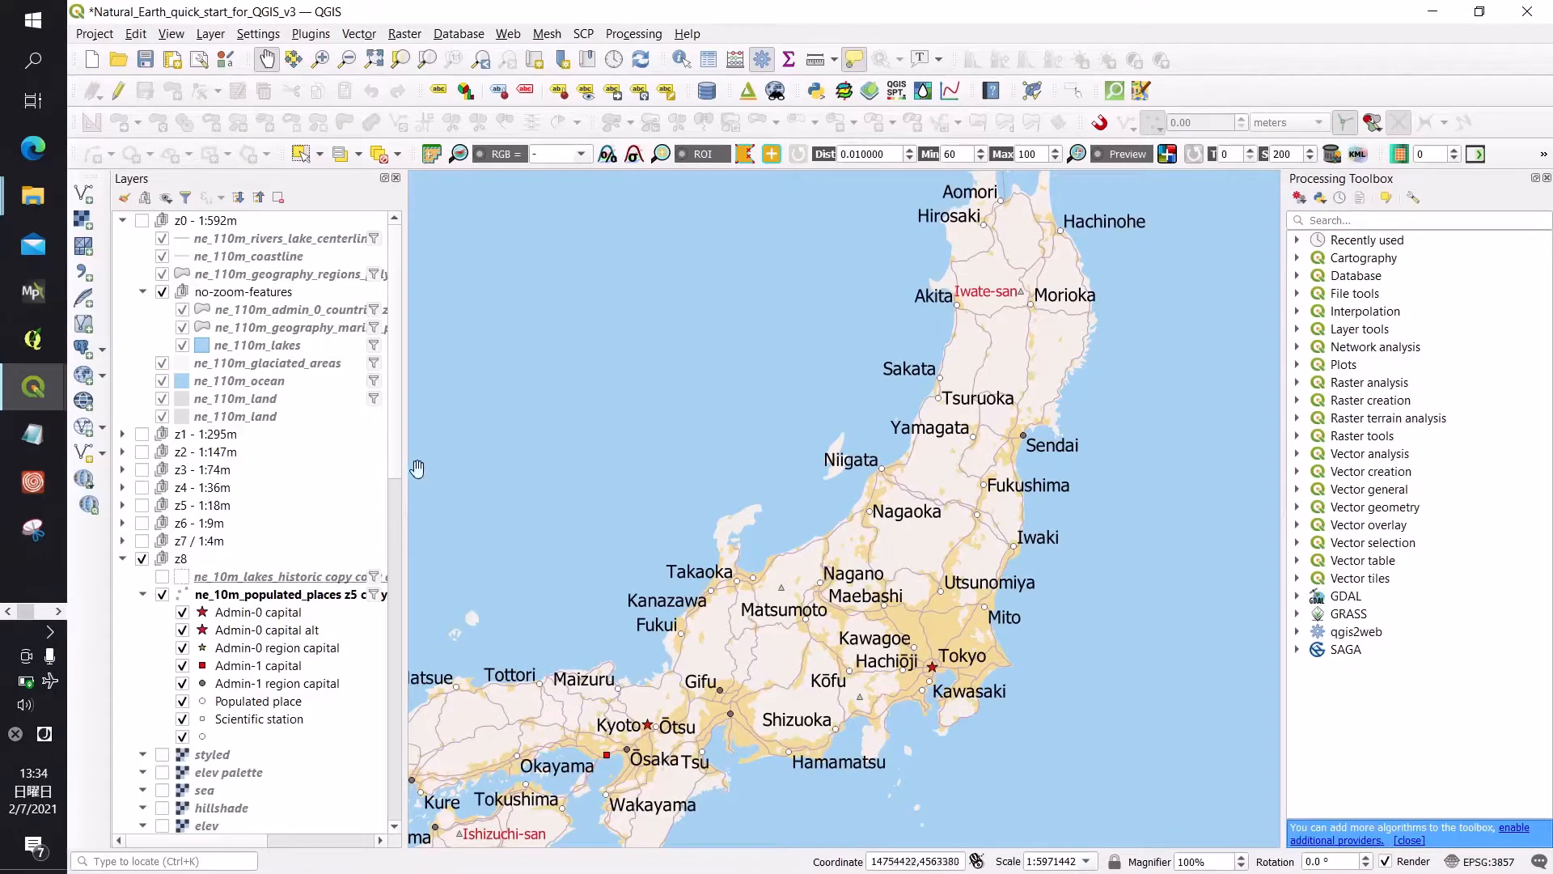
pyautogui.moveTo(397, 411); pyautogui.dragTo(401, 517)
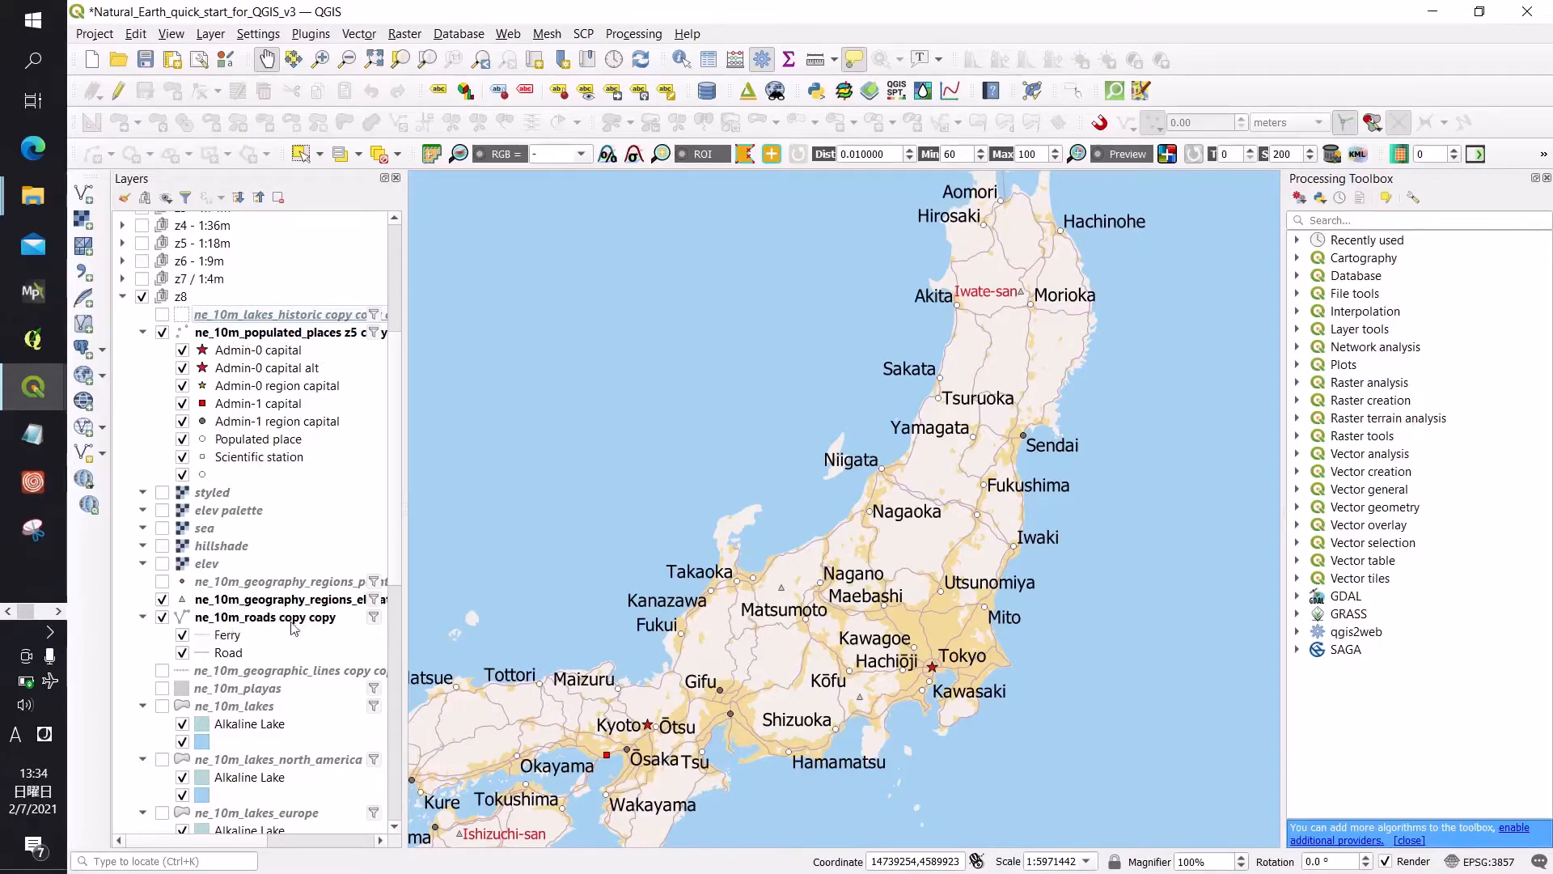
pyautogui.moveTo(393, 514); pyautogui.dragTo(394, 749)
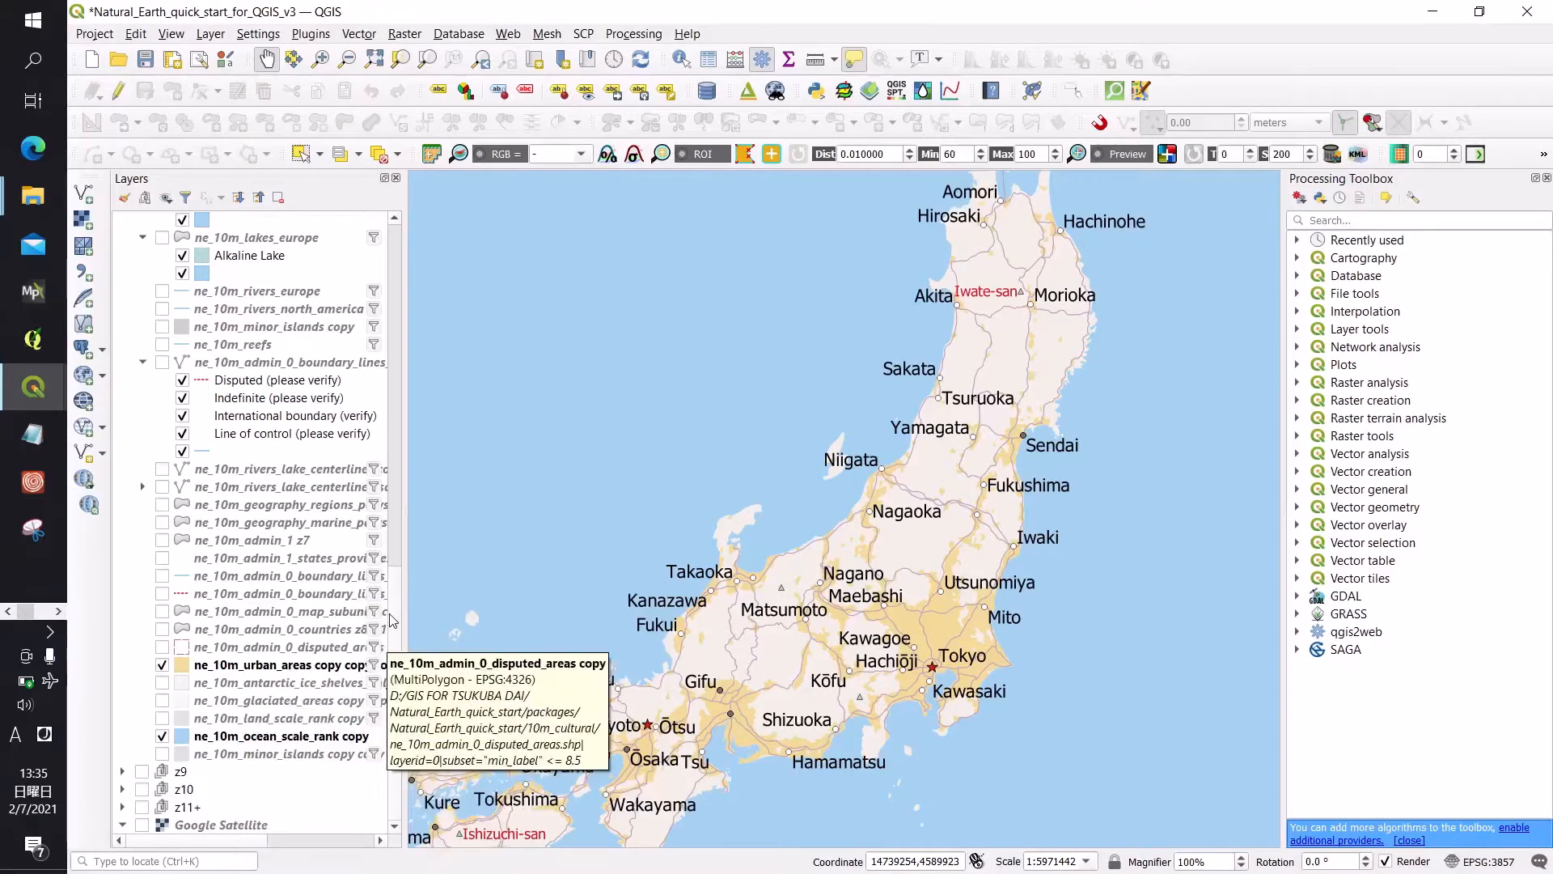
pyautogui.moveTo(395, 619); pyautogui.dragTo(402, 285)
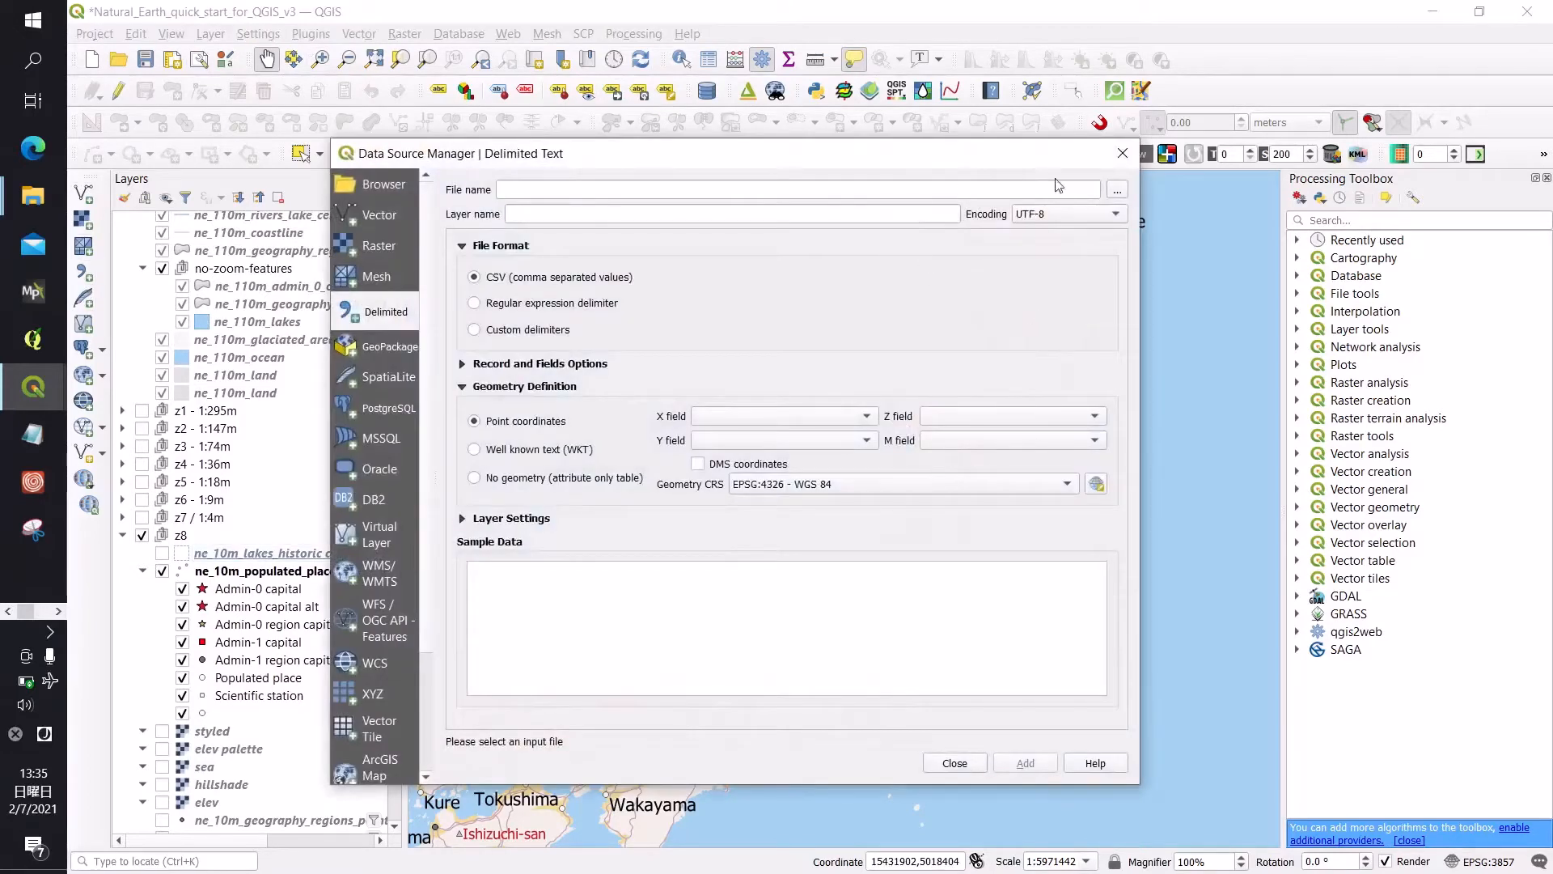
pyautogui.click(1116, 192)
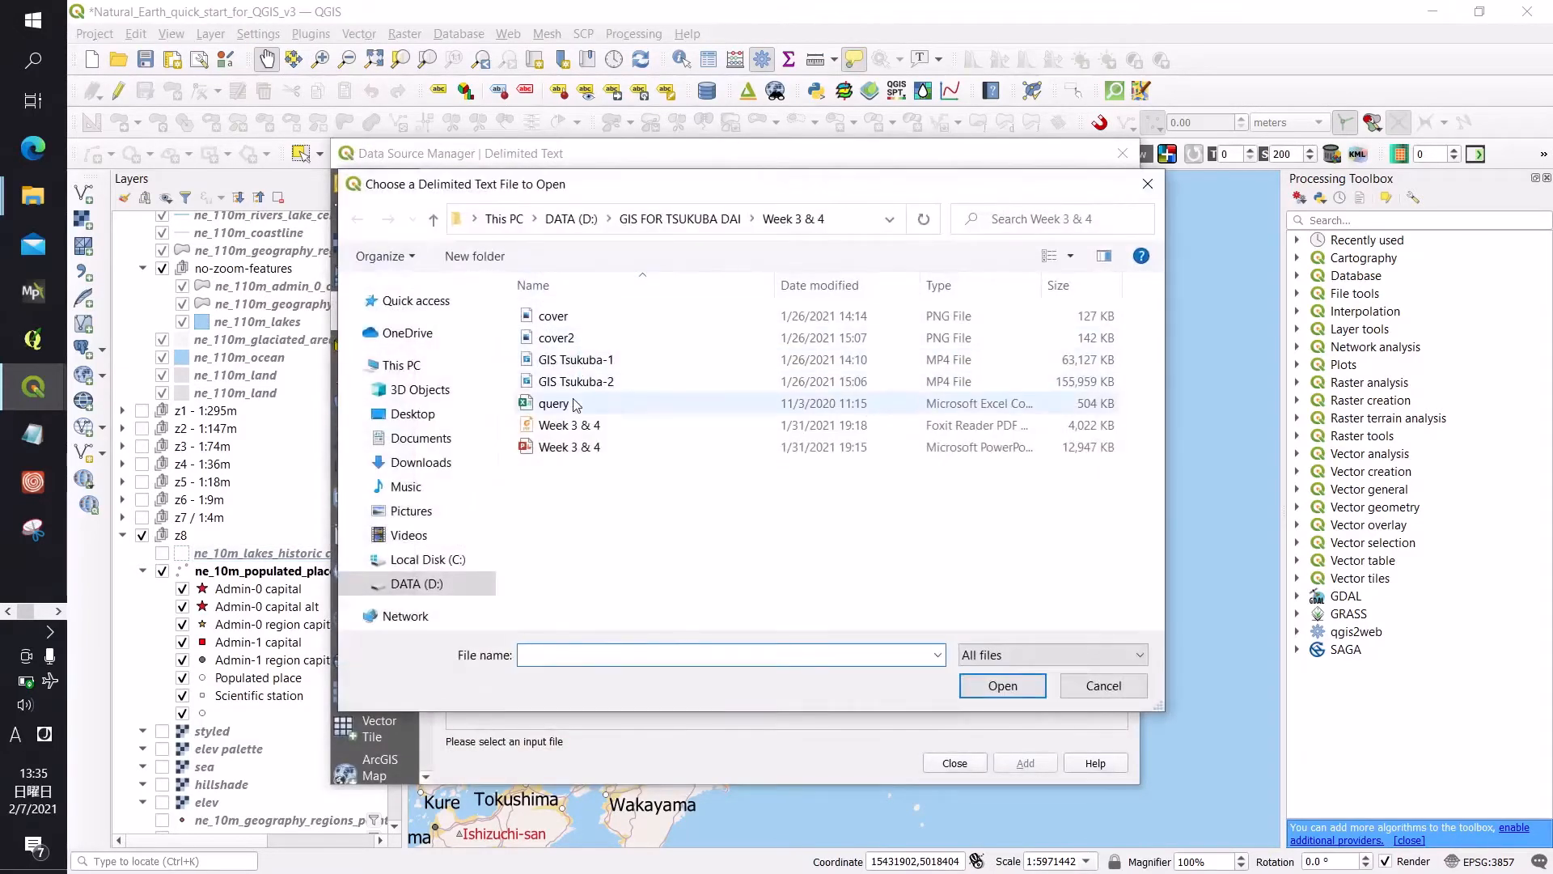
pyautogui.click(817, 403)
pyautogui.click(1012, 687)
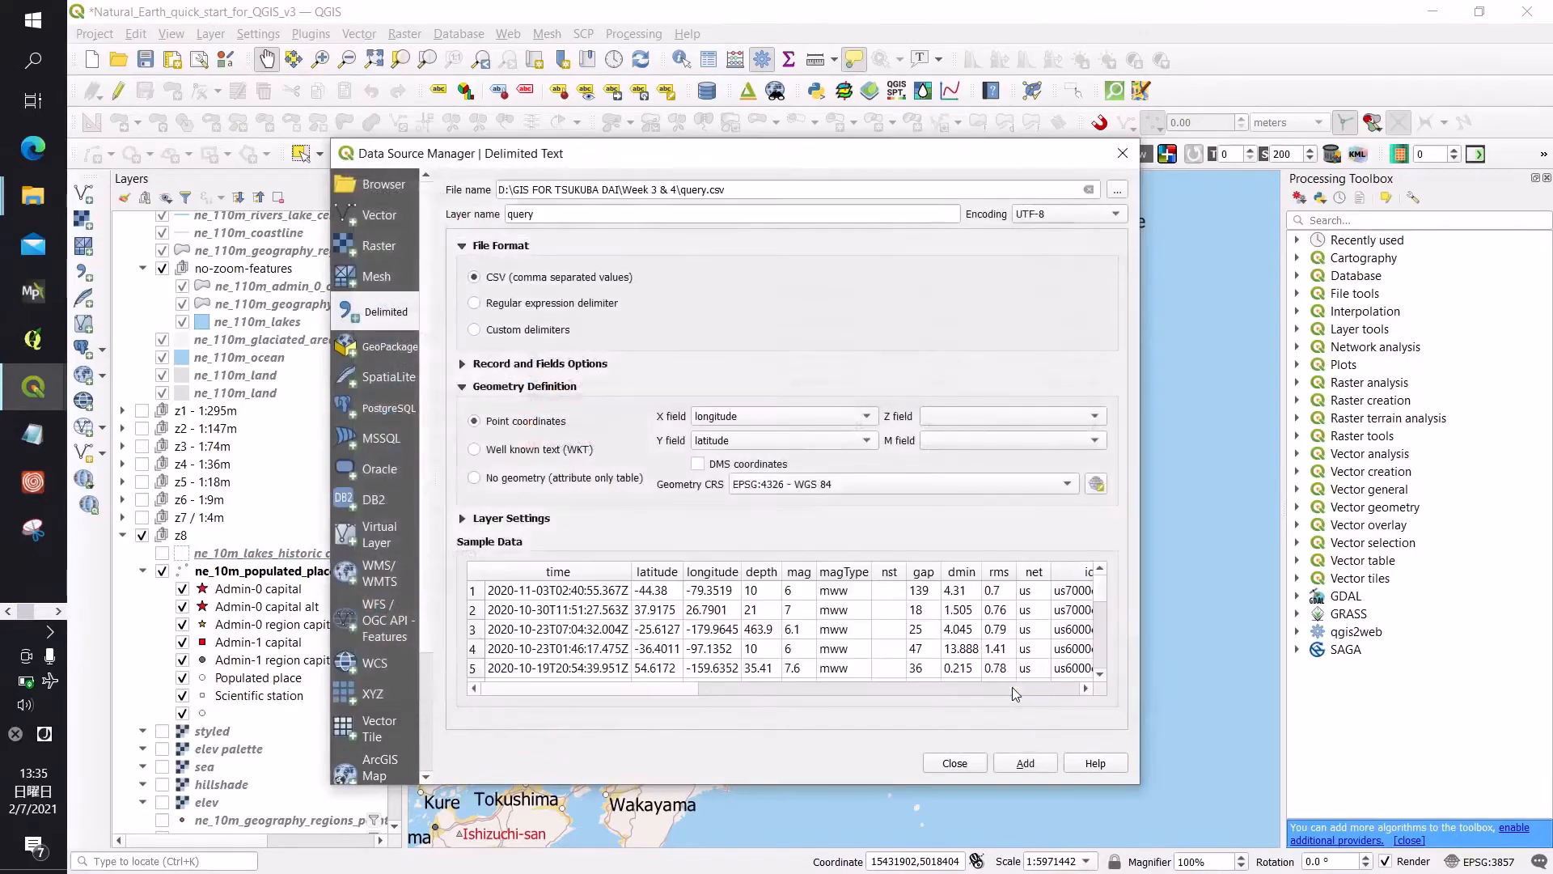
pyautogui.click(1012, 764)
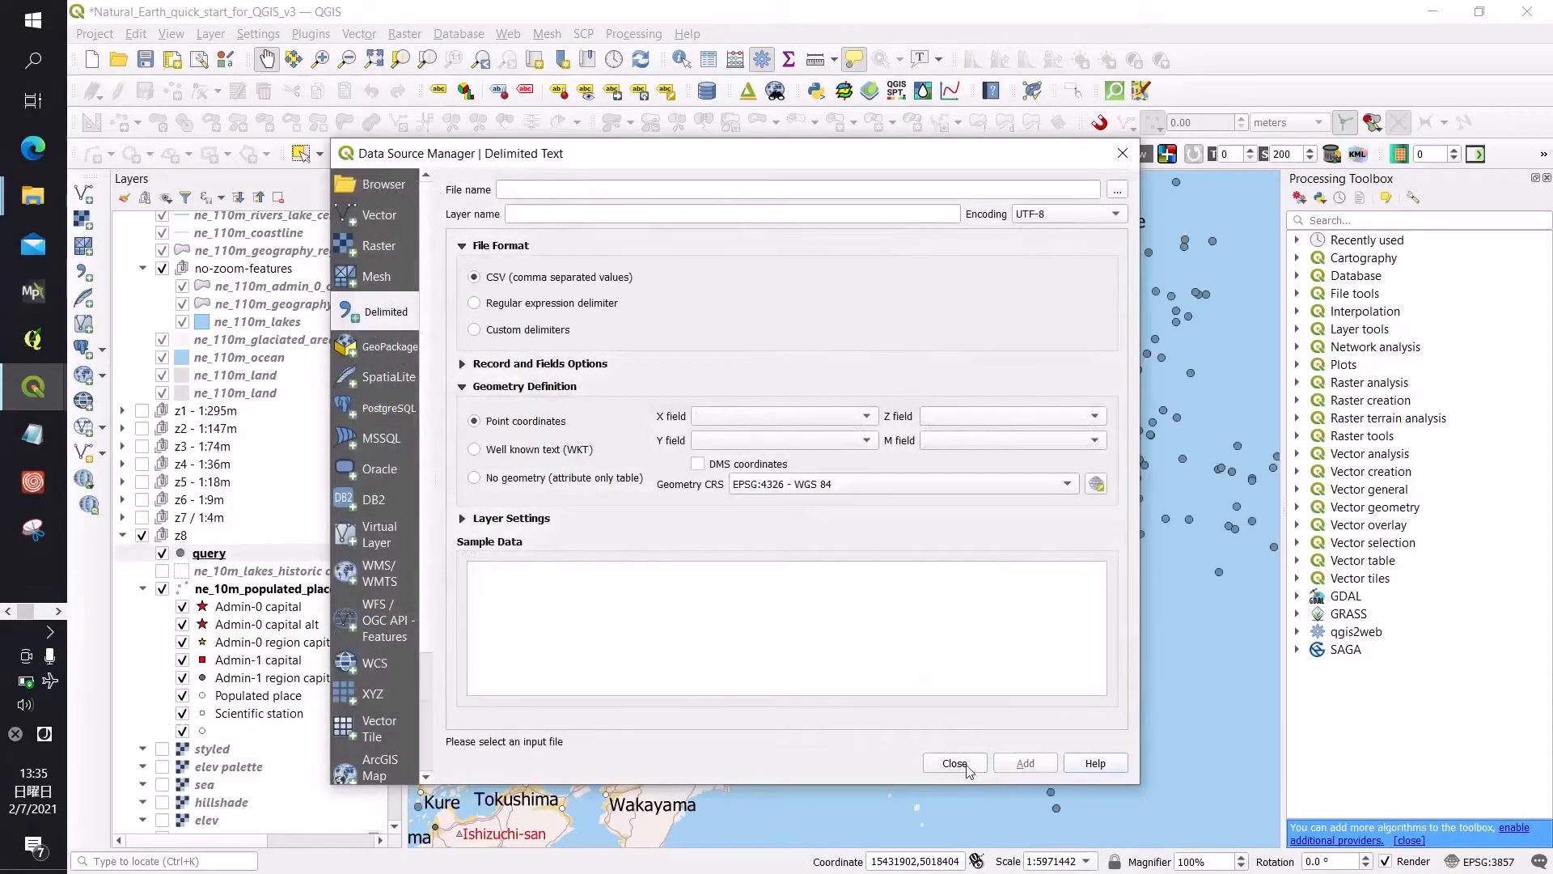
pyautogui.click(954, 763)
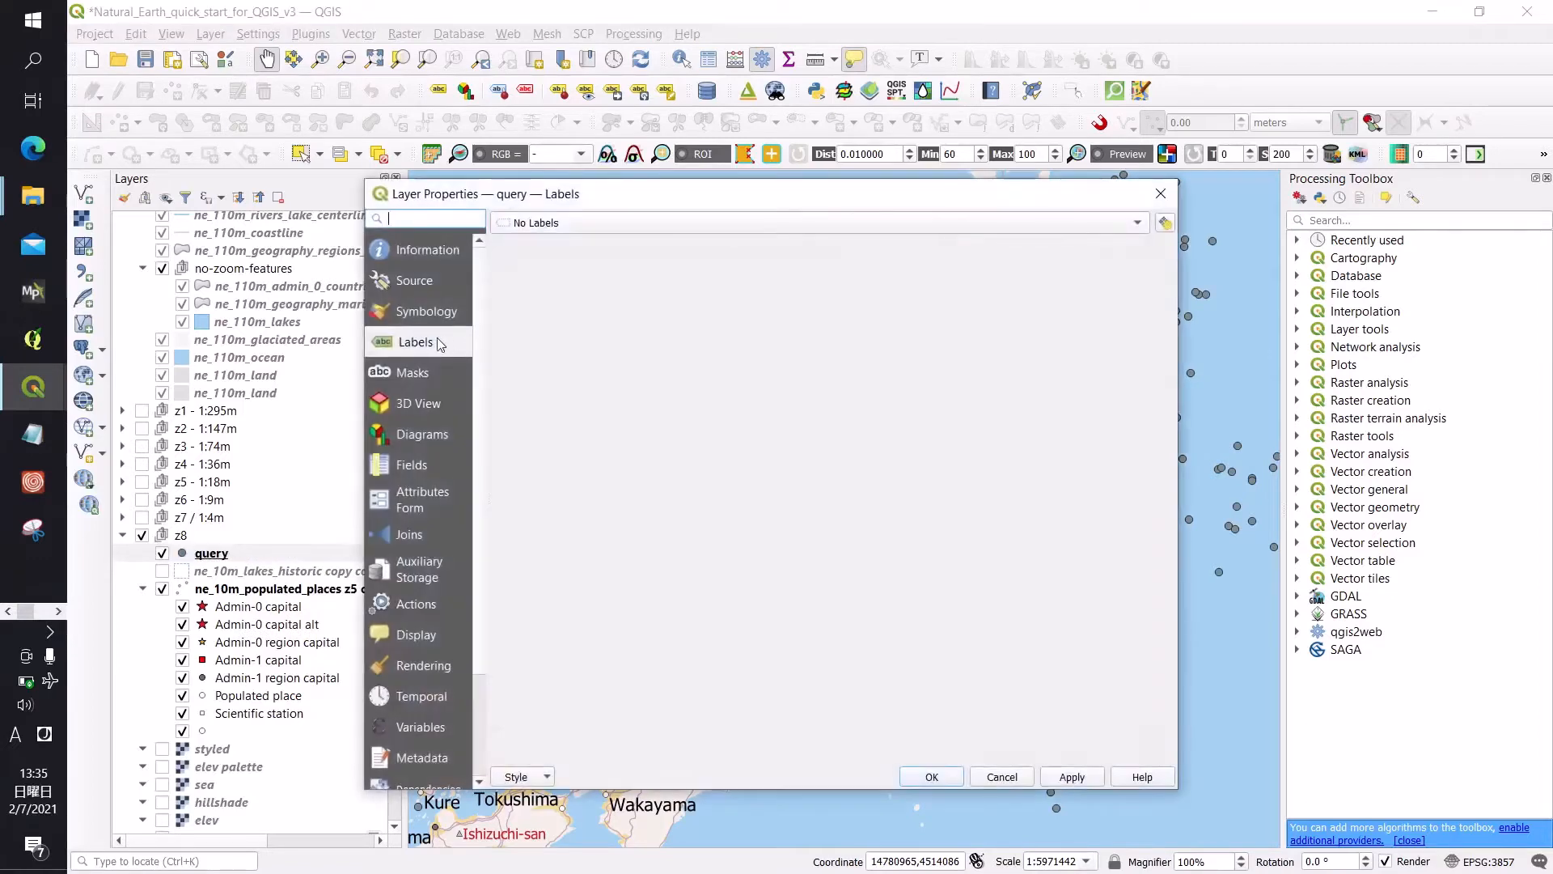
# Step: Give the query layer the preset red spiky star symbol with a shadow
pyautogui.click(428, 312)
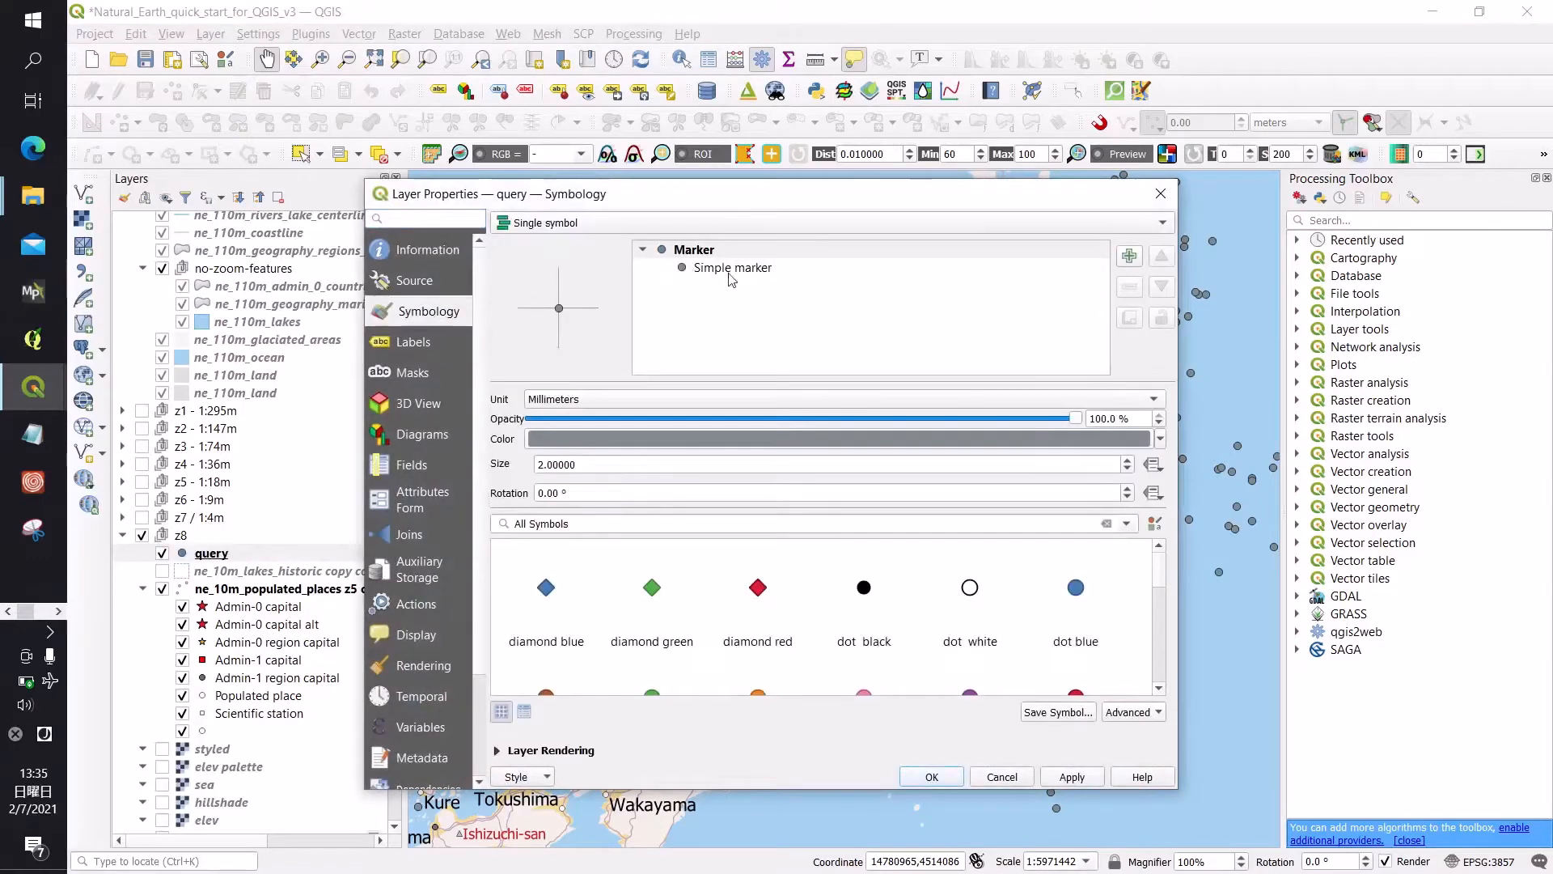
pyautogui.scroll(-2, 693, 652)
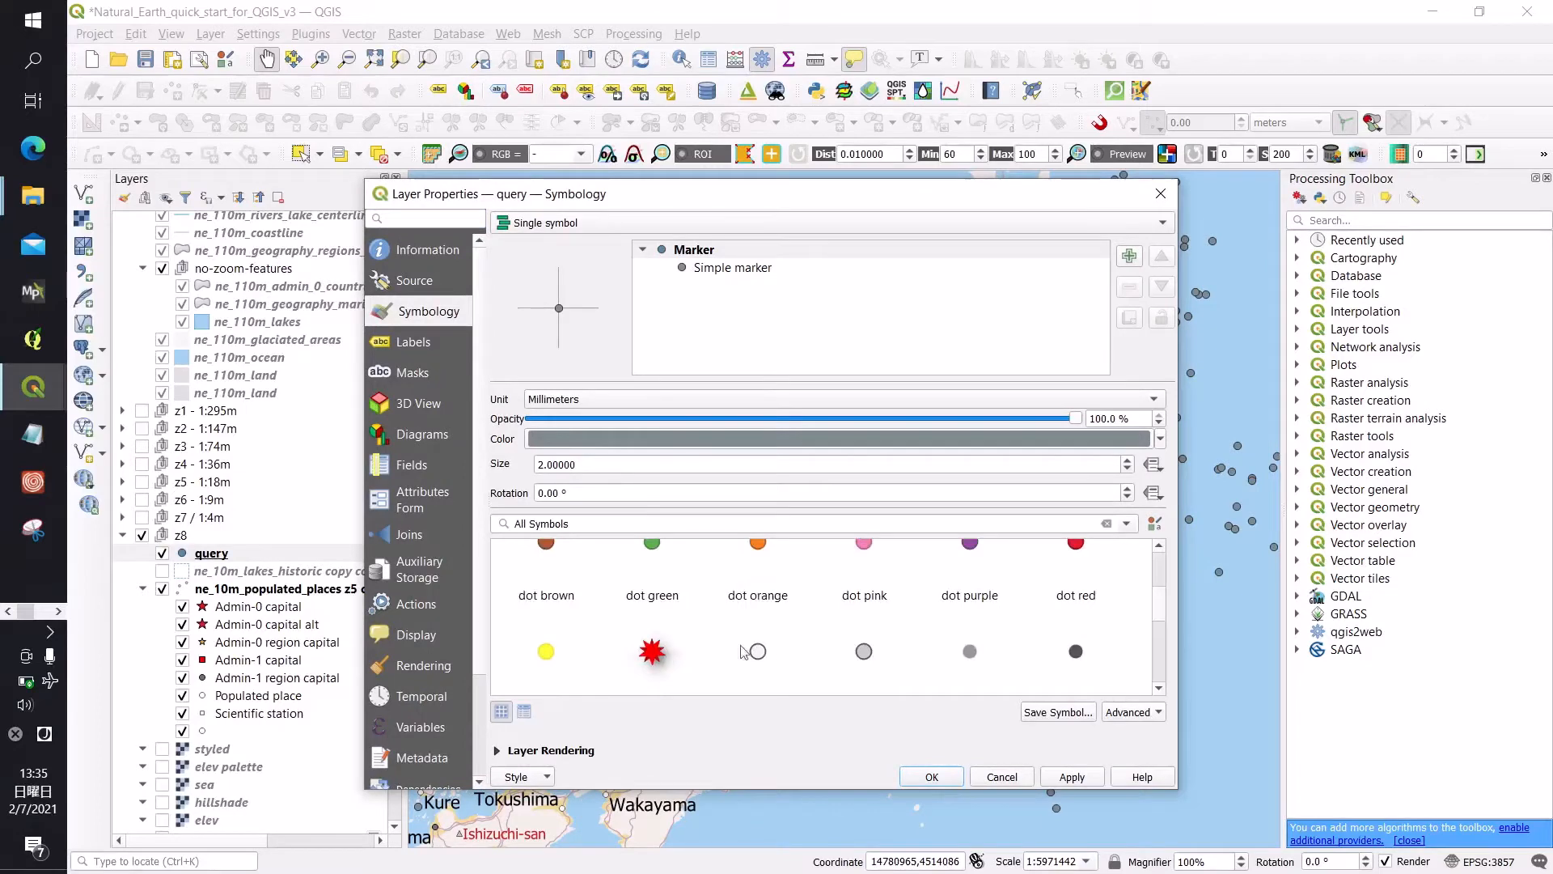
pyautogui.scroll(-2, 695, 647)
pyautogui.scroll(2, 645, 602)
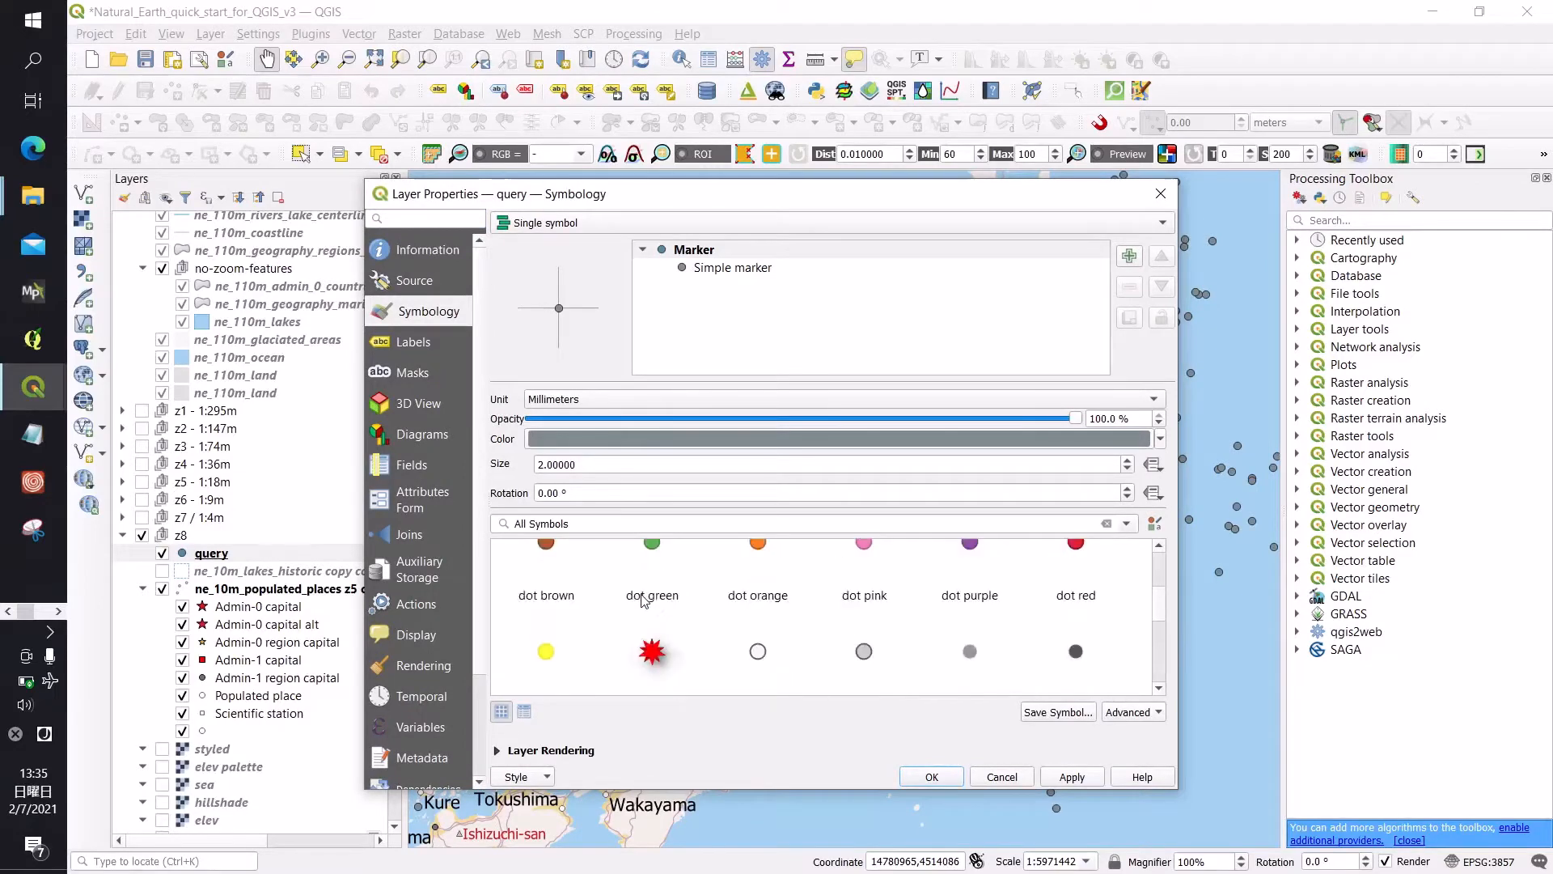
pyautogui.click(651, 651)
# Step: Change the shape of both simple marker layers in the query symbol to a circle
pyautogui.click(689, 269)
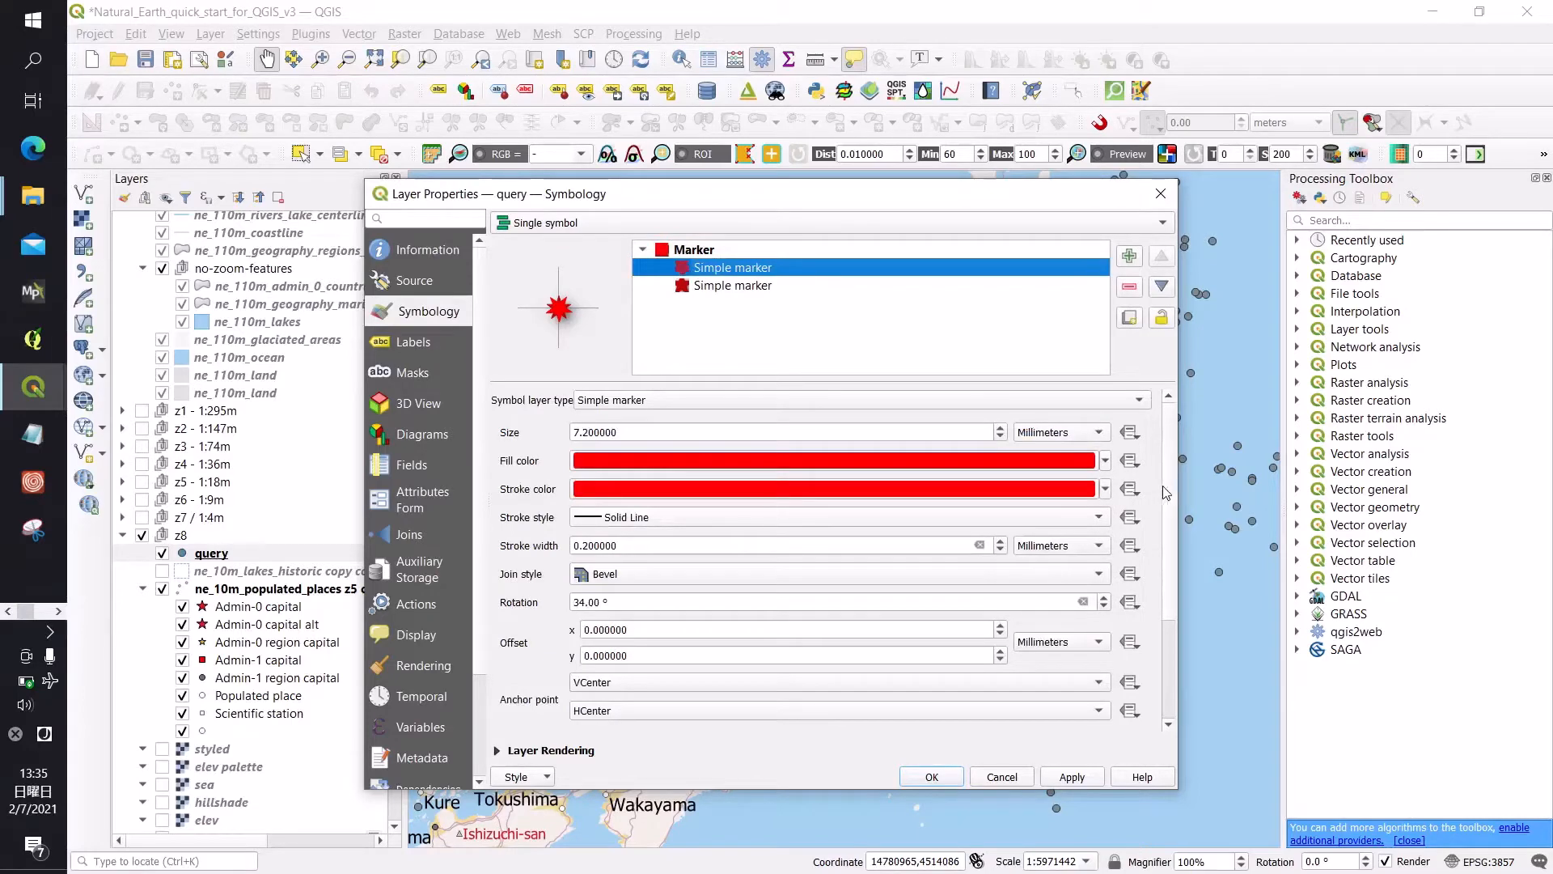
pyautogui.scroll(-4, 1168, 490)
pyautogui.click(796, 597)
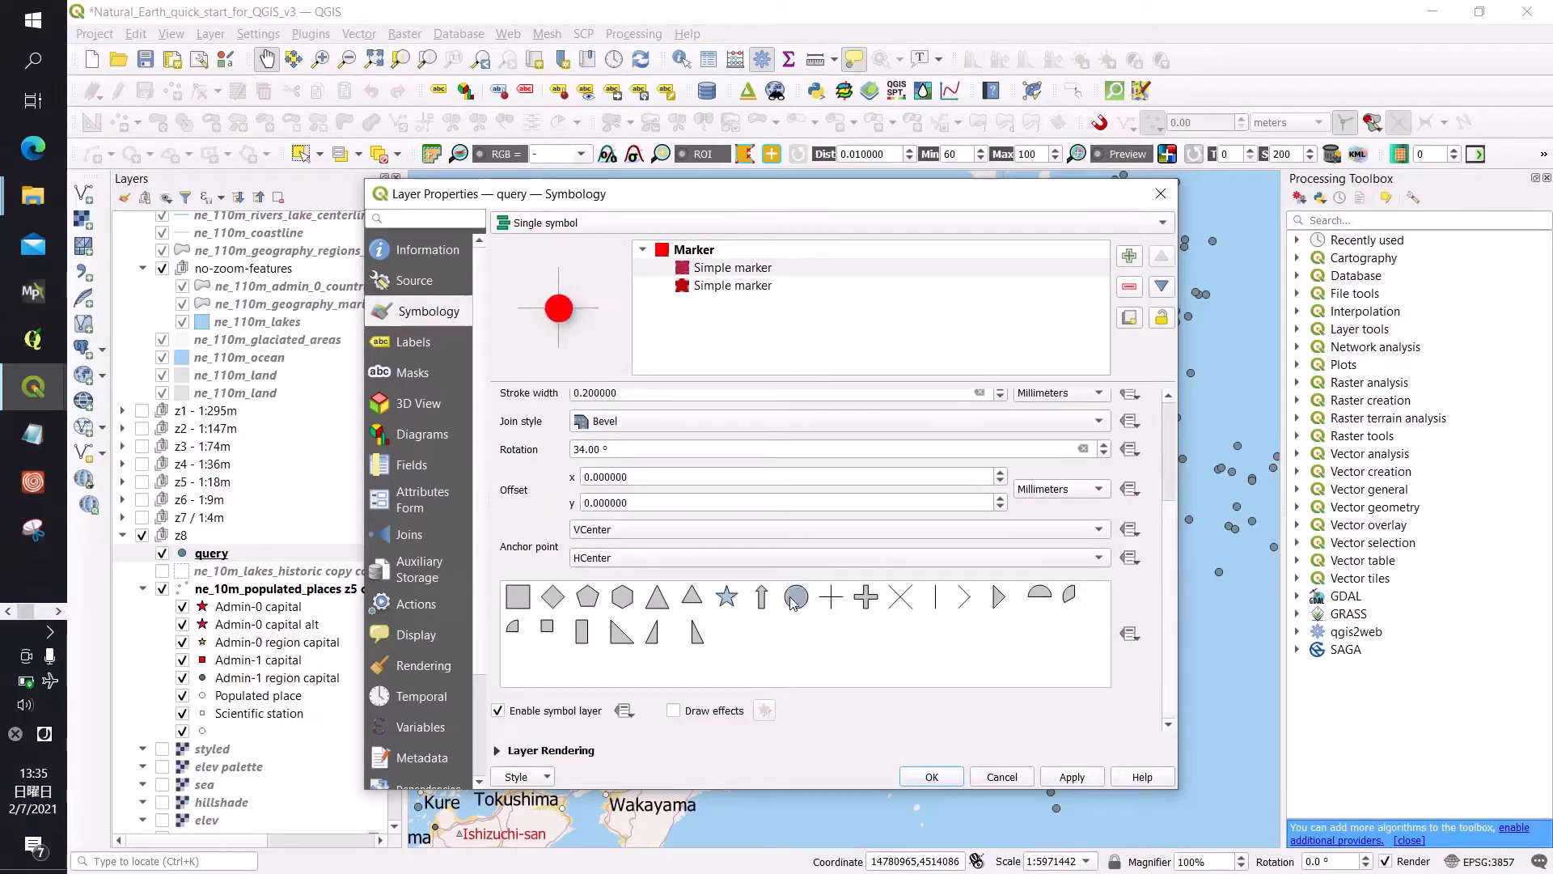
pyautogui.click(723, 291)
pyautogui.click(796, 602)
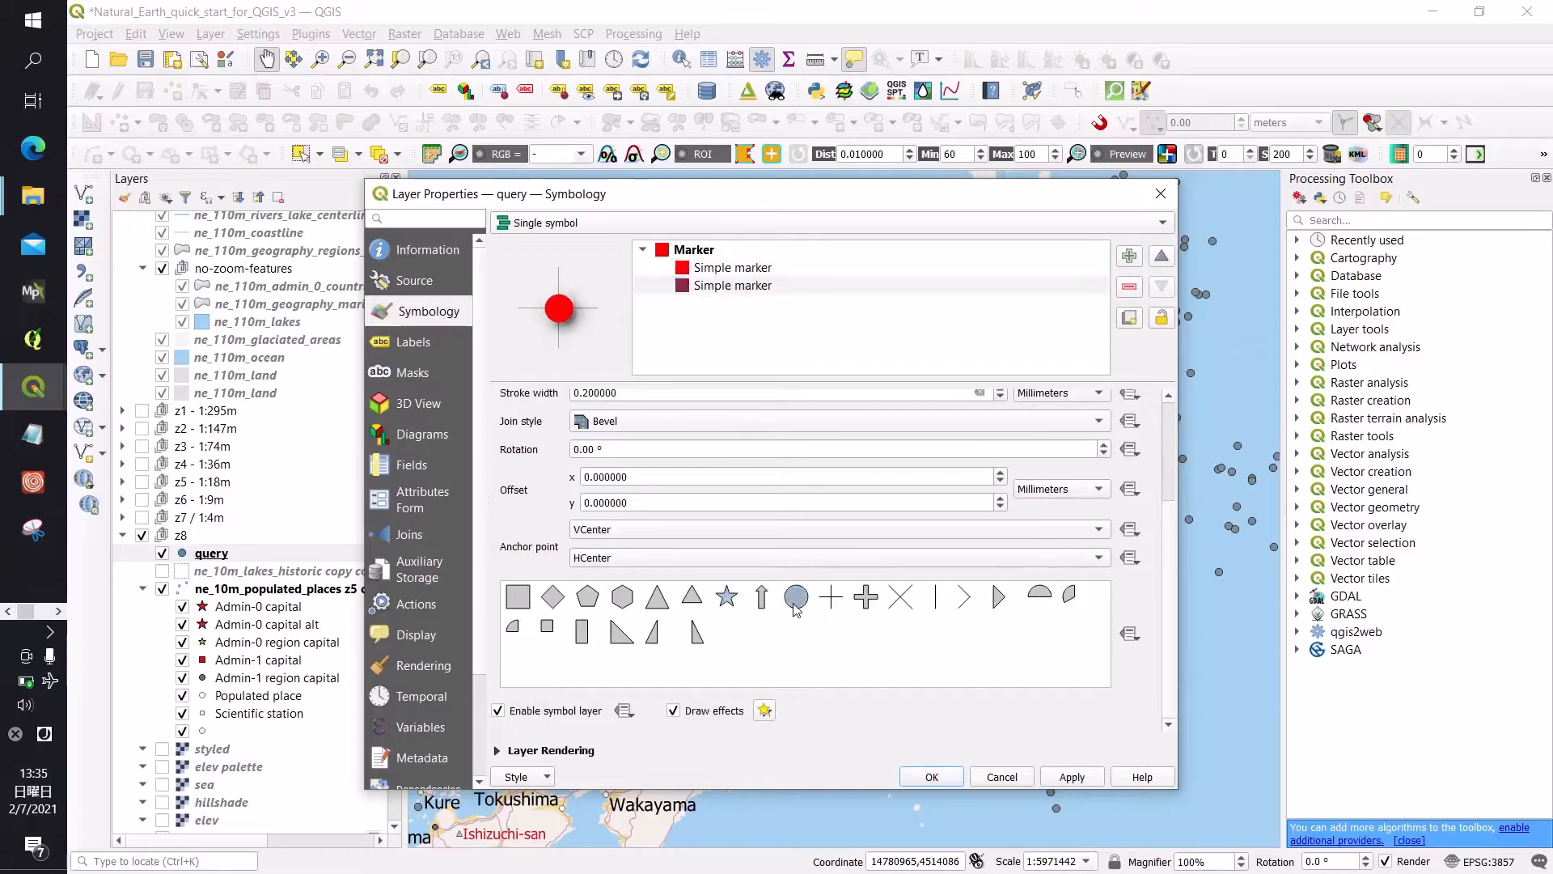
# Step: Scale the whole marker's size by the mag field using the size assistant with the field's fetched value range, and apply the symbology
pyautogui.click(700, 250)
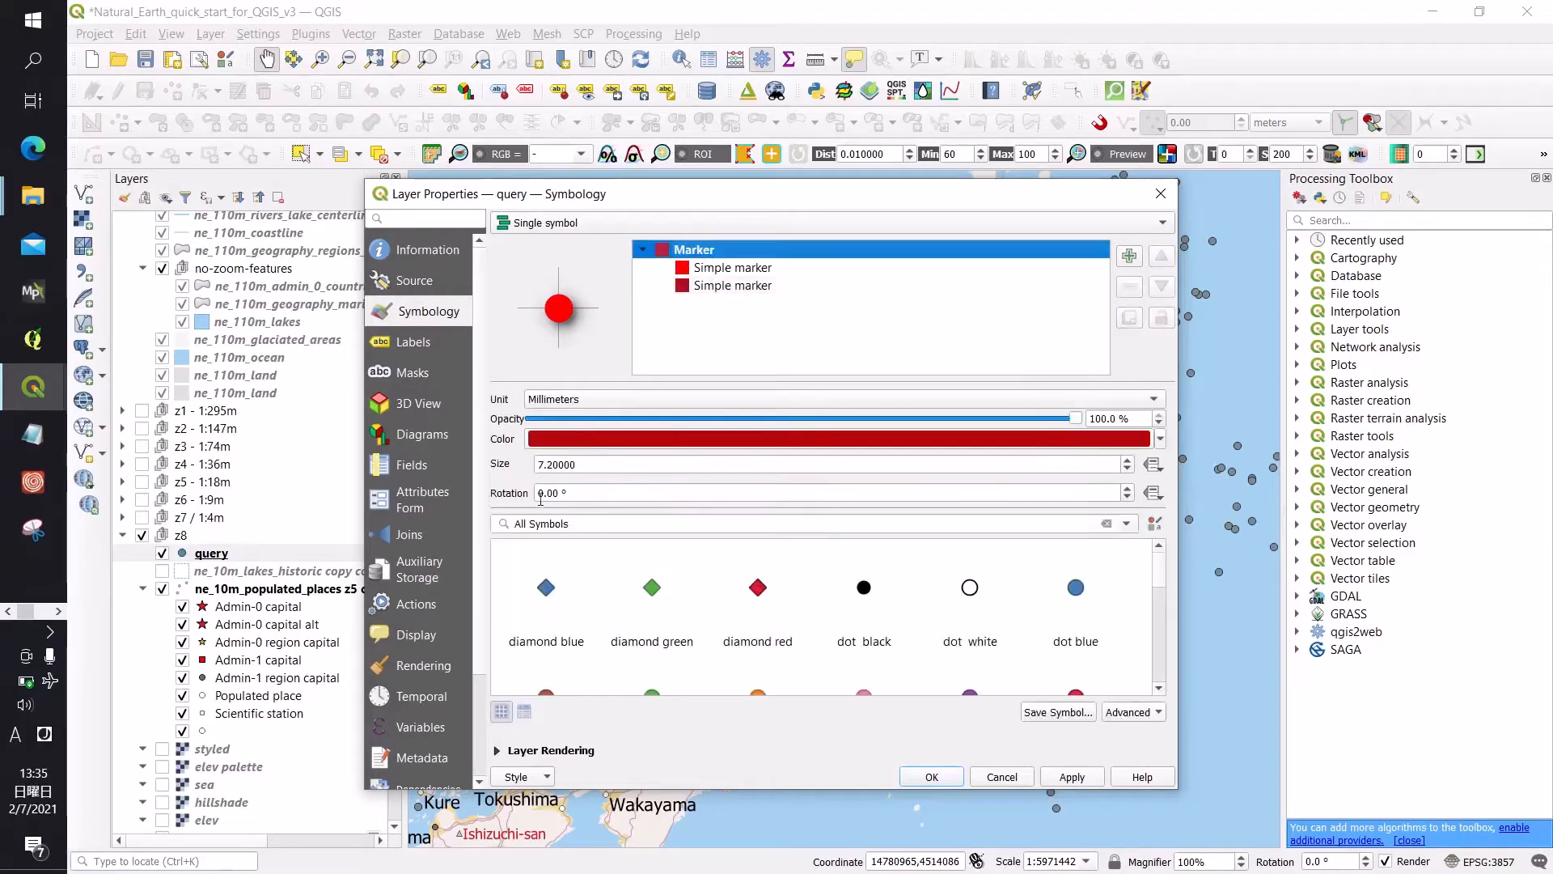
pyautogui.click(1156, 465)
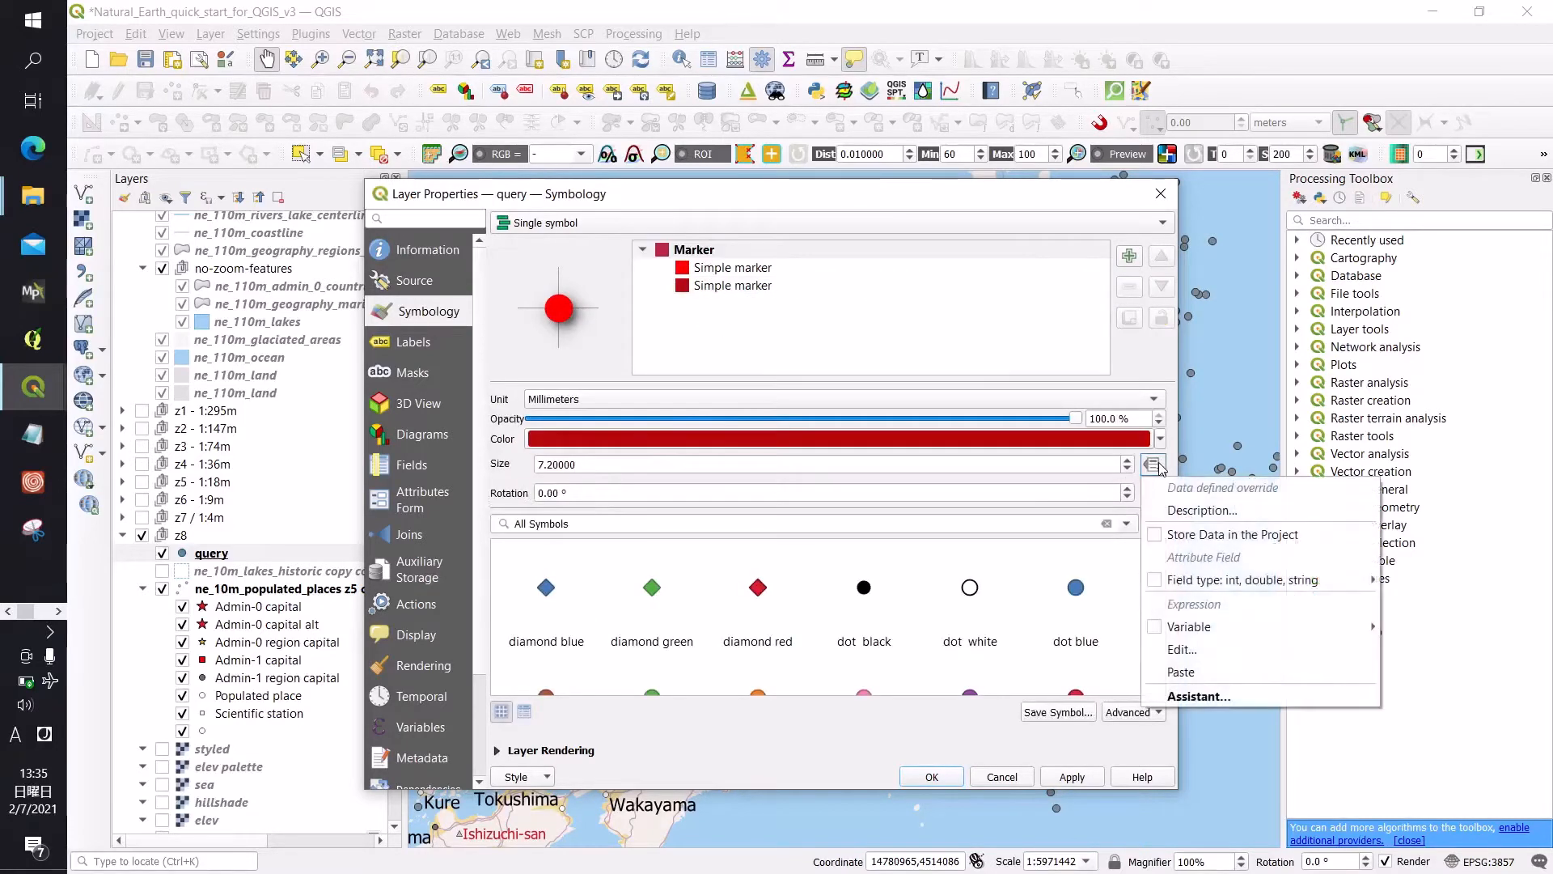
pyautogui.click(1207, 697)
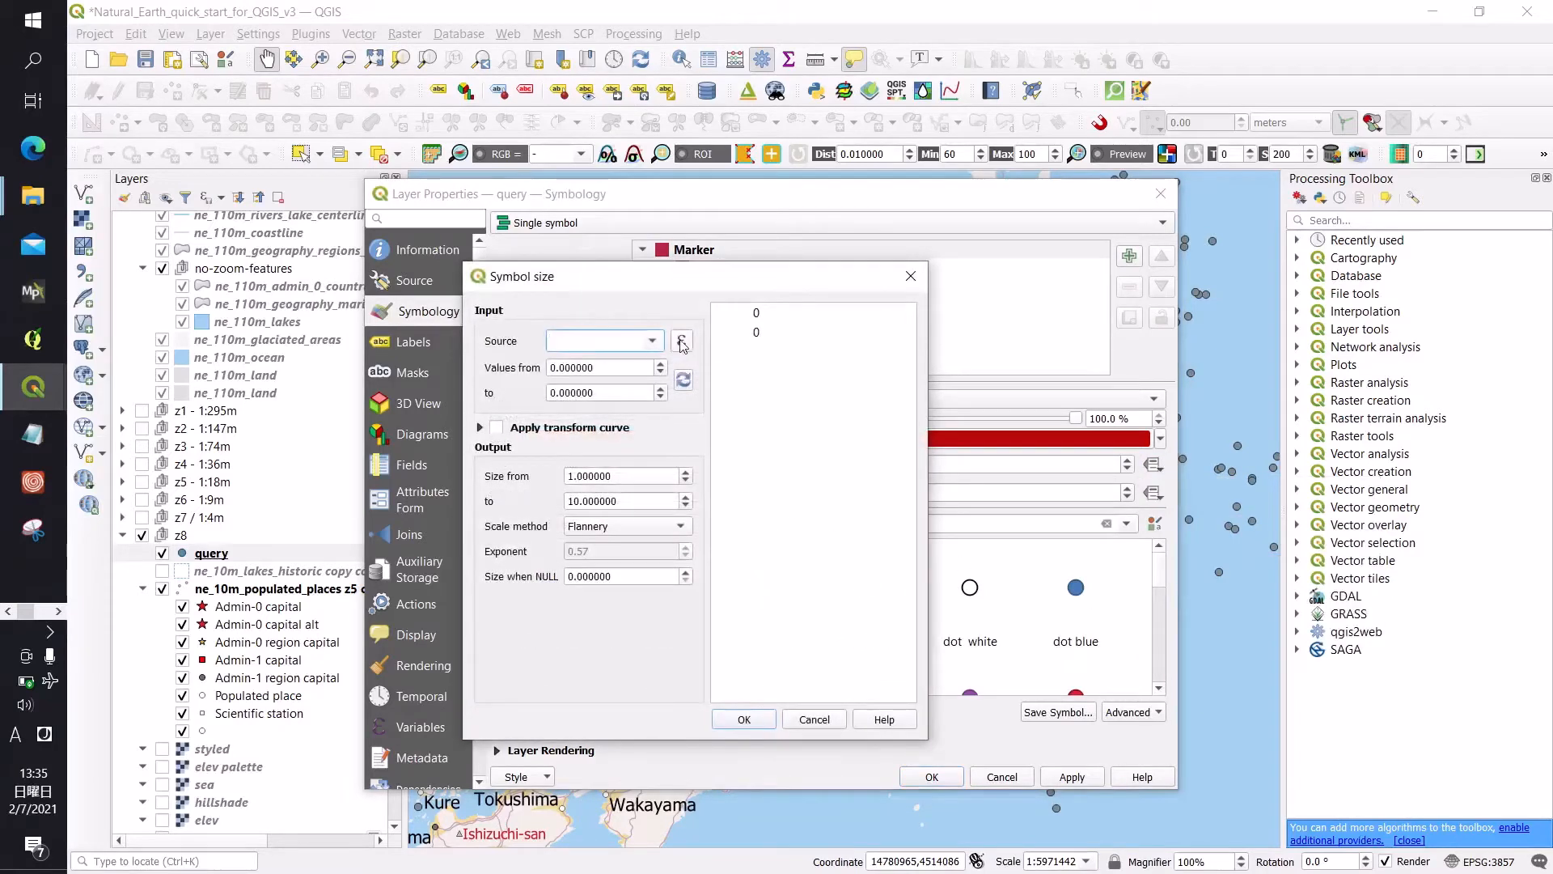
pyautogui.click(653, 342)
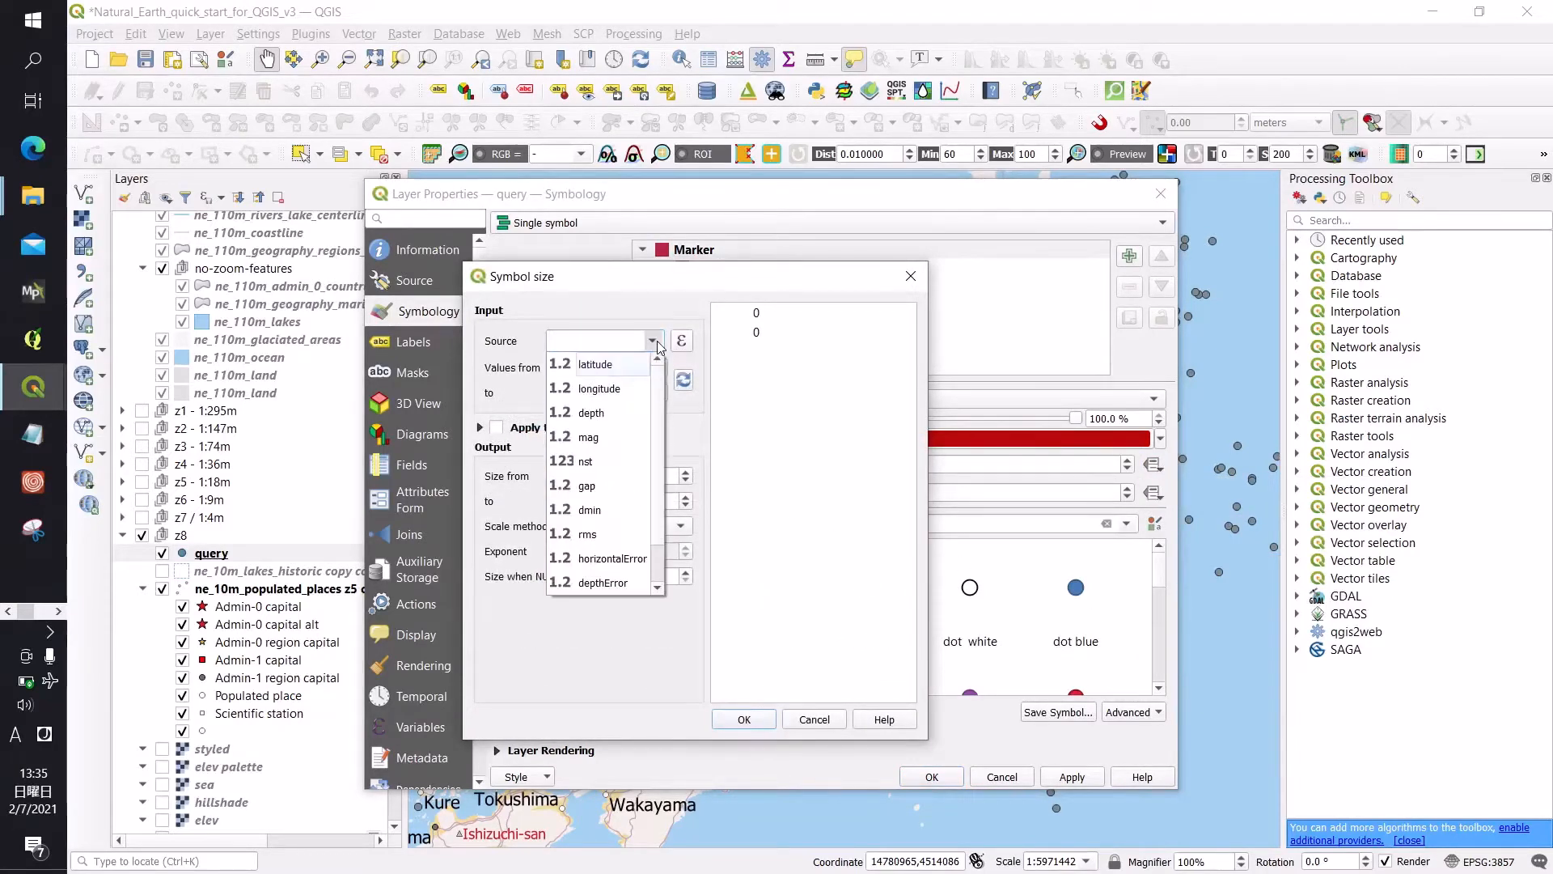
pyautogui.click(588, 438)
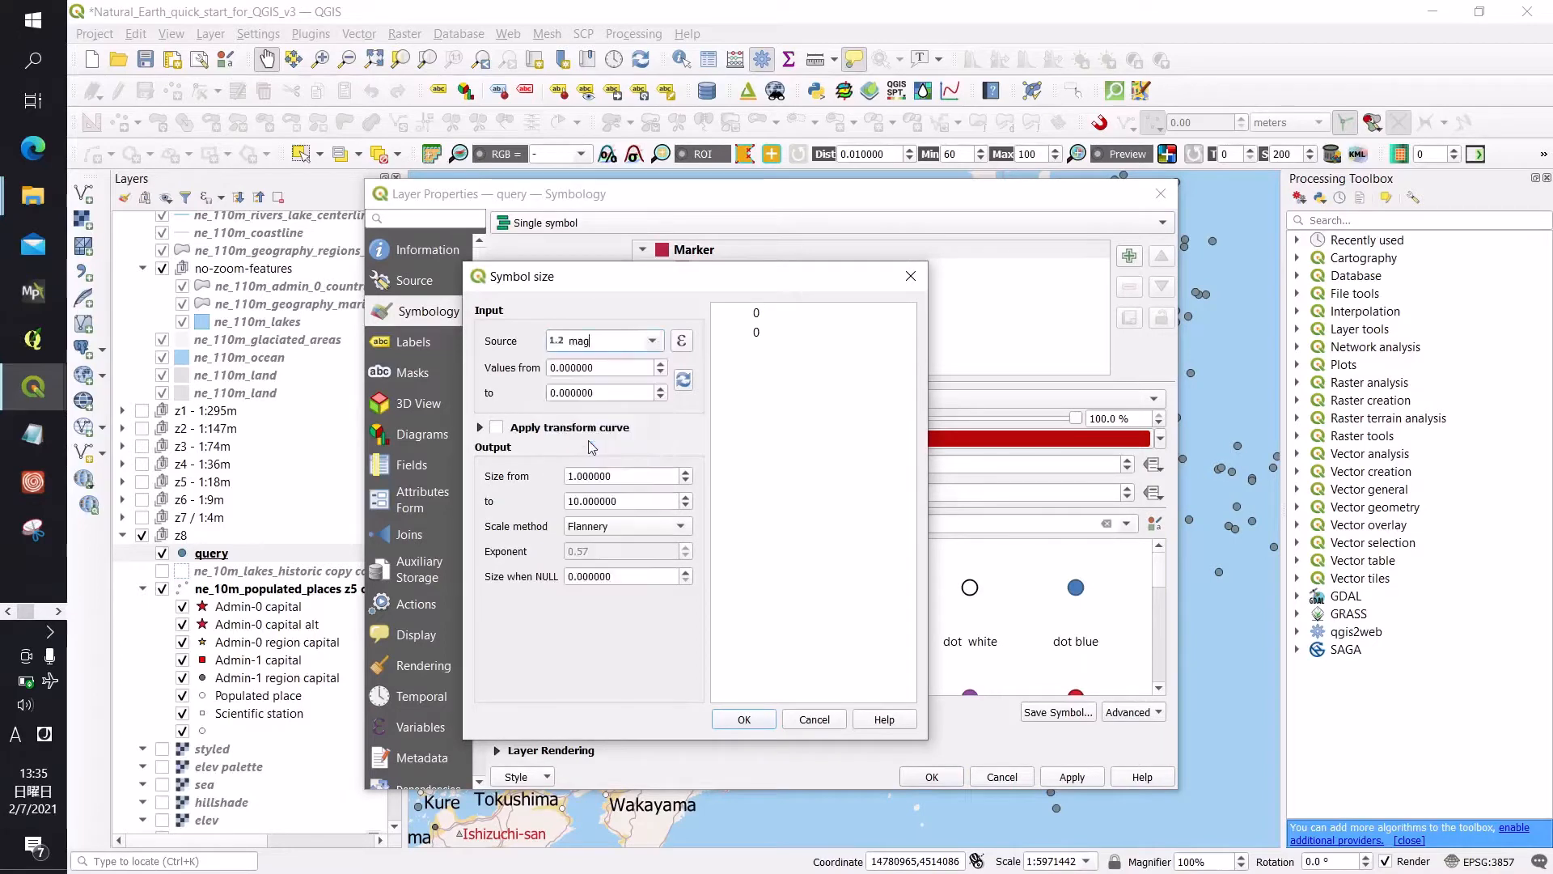
pyautogui.click(684, 380)
pyautogui.click(744, 719)
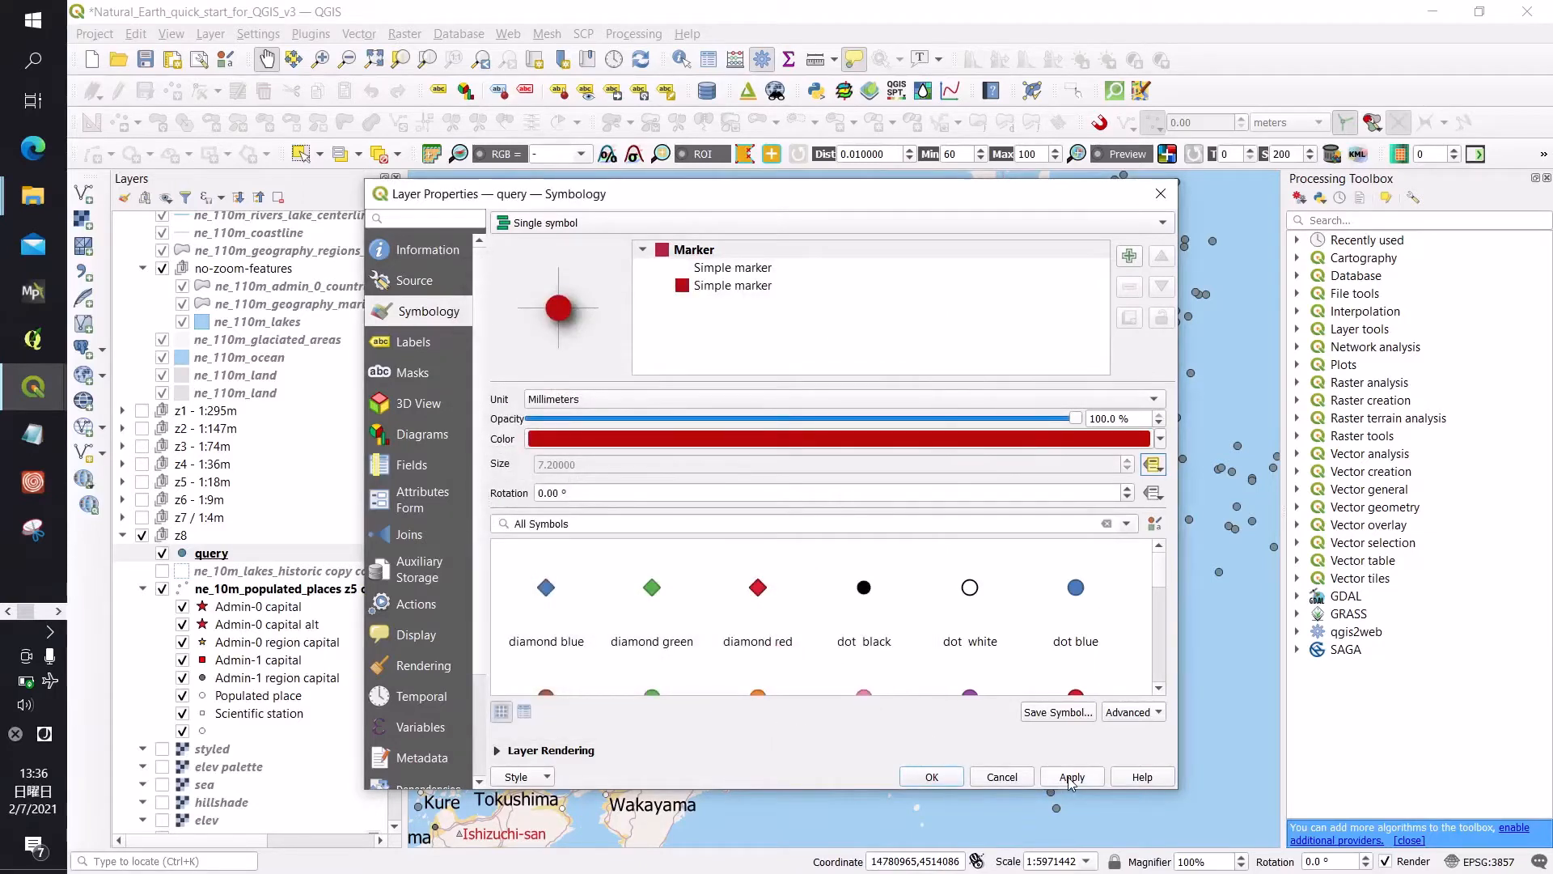
pyautogui.click(1067, 776)
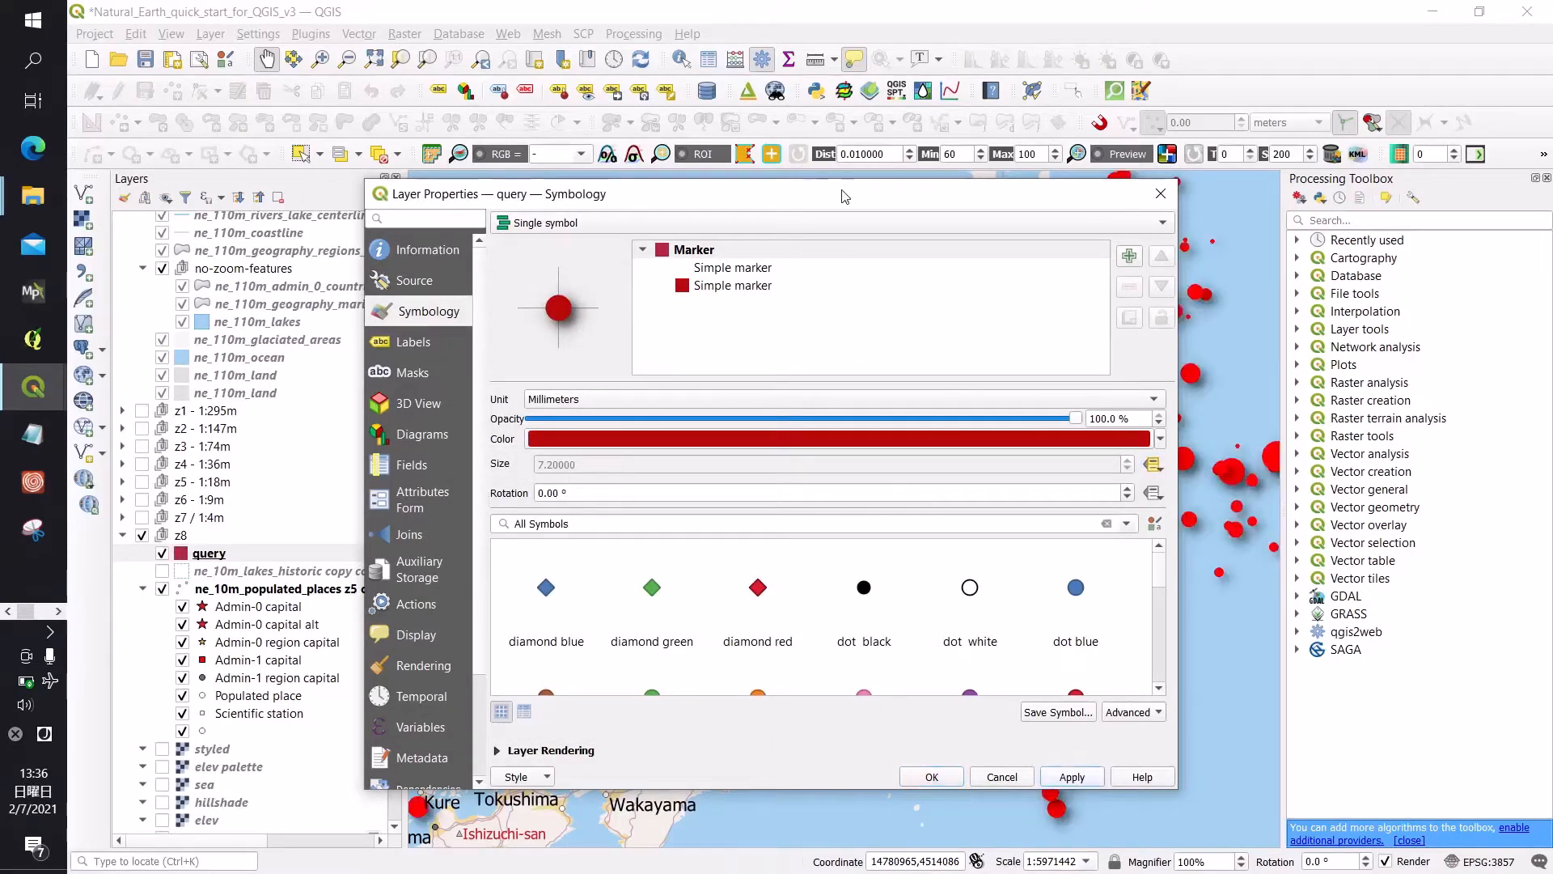
# Step: Turn on single labels for the query layer with mag as the label value
pyautogui.moveTo(834, 204); pyautogui.dragTo(902, 214)
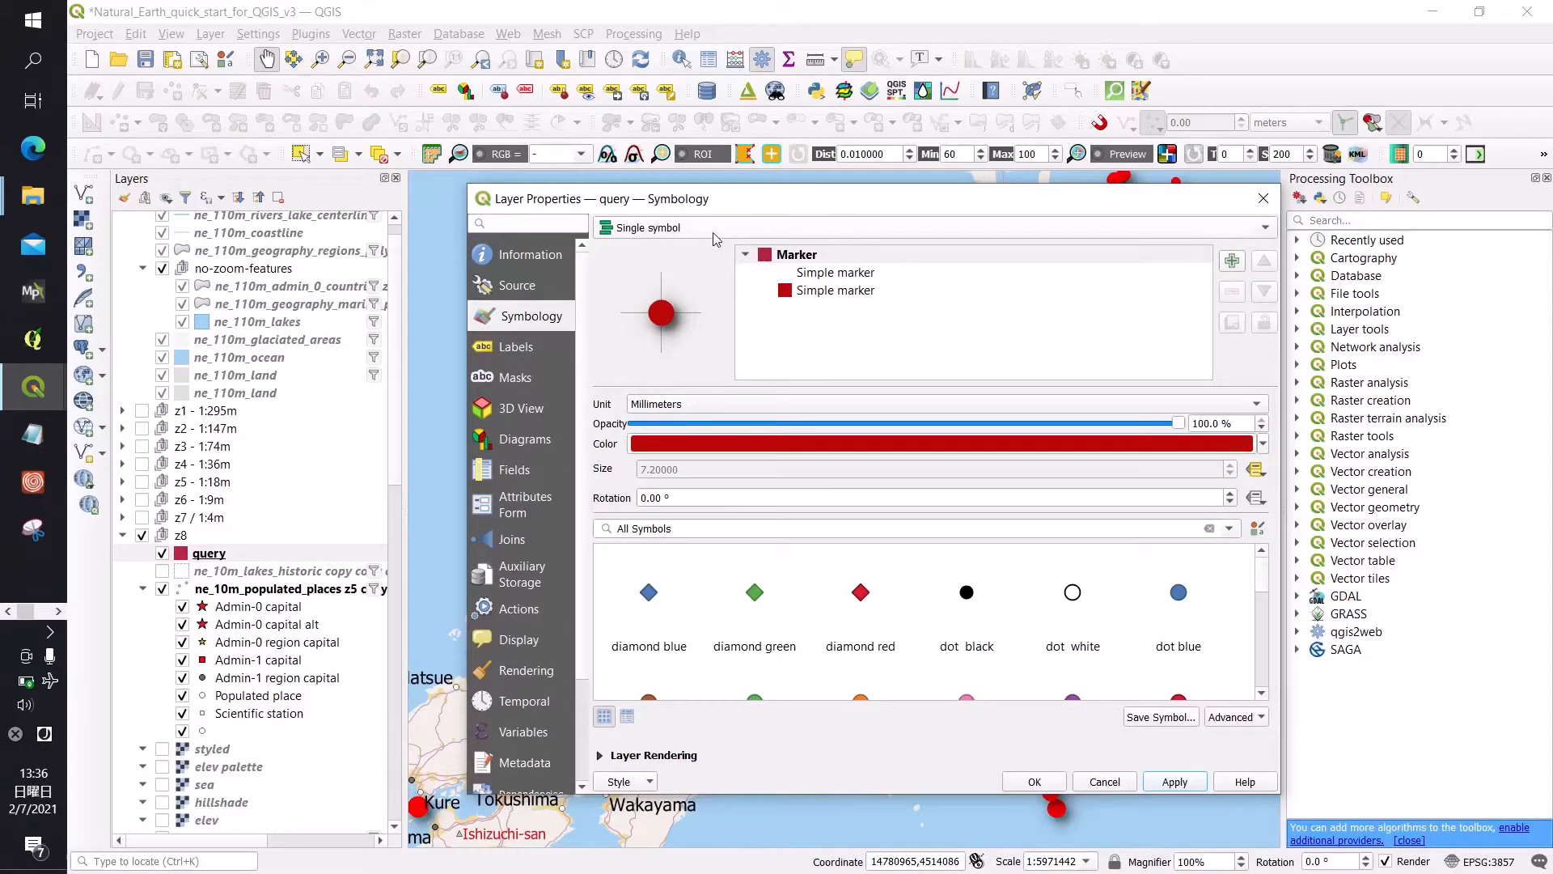
pyautogui.click(534, 347)
pyautogui.click(720, 227)
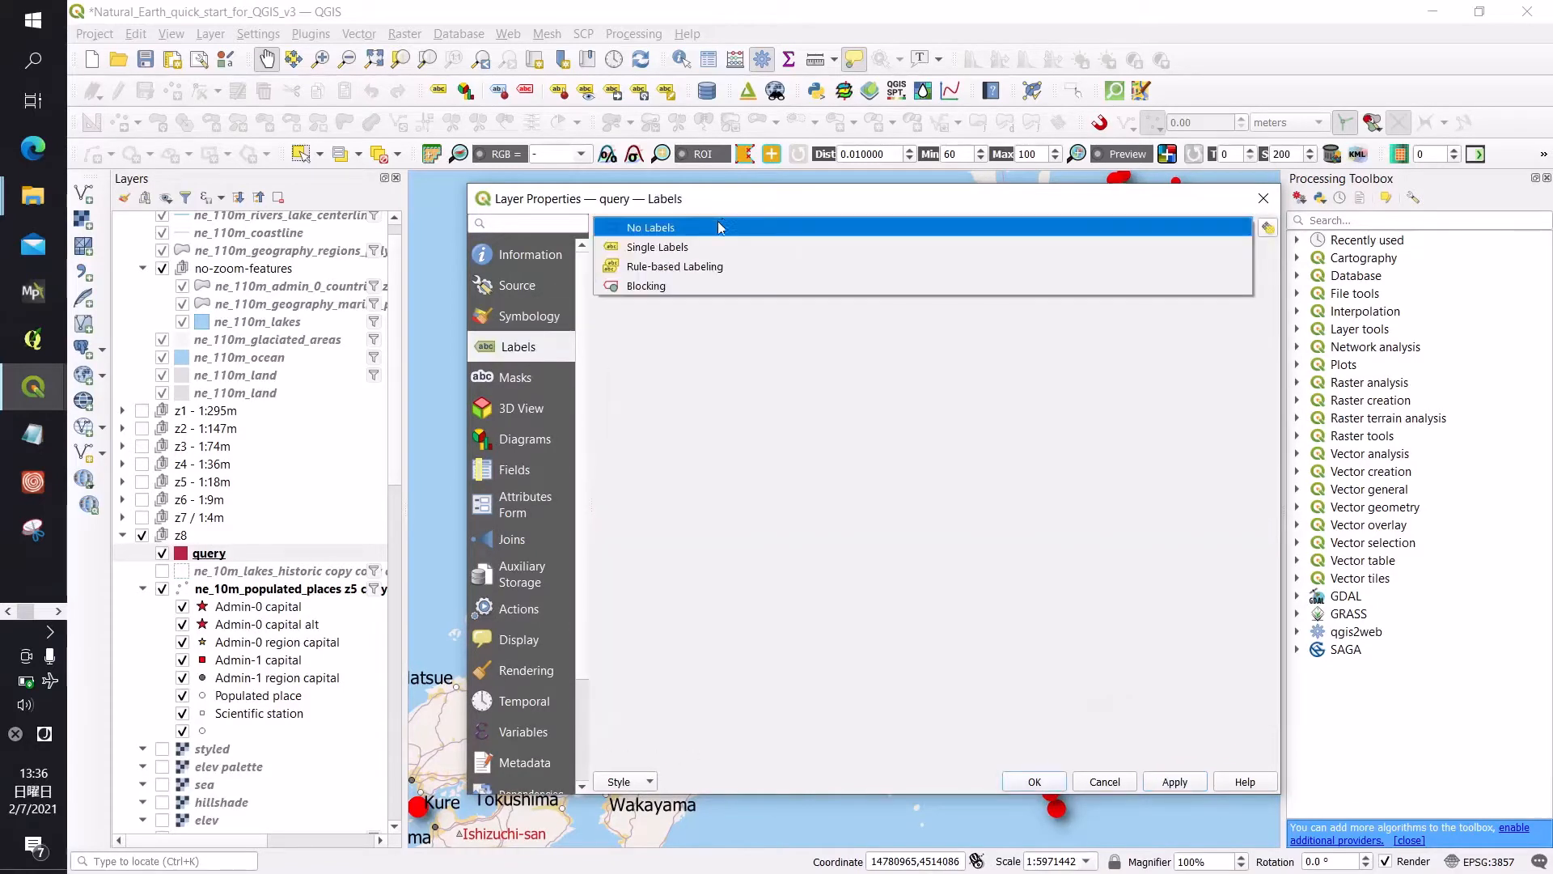
pyautogui.click(691, 246)
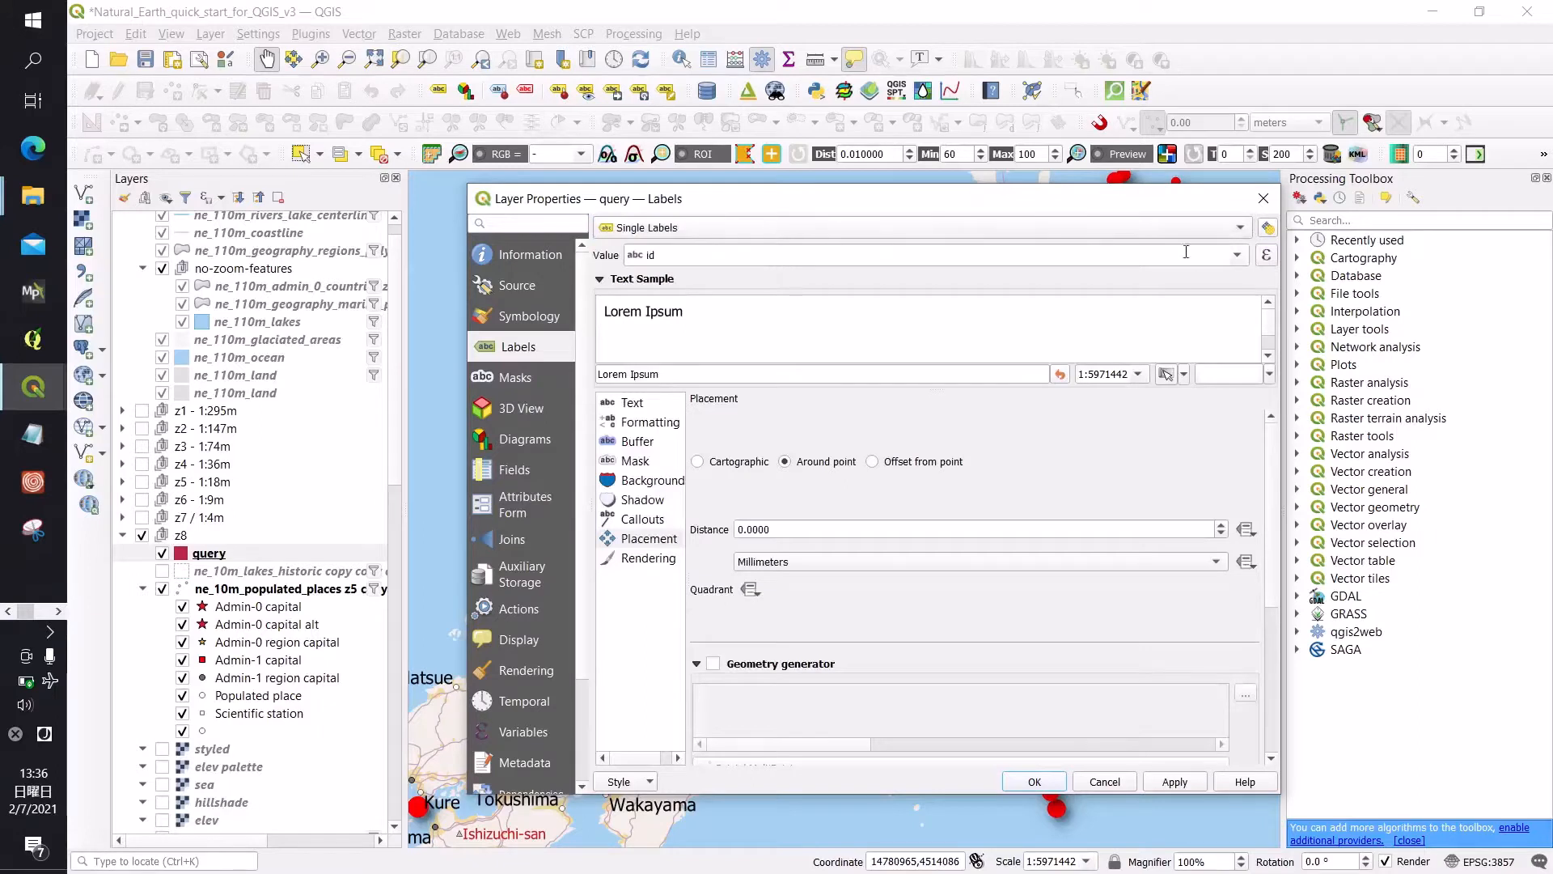
pyautogui.click(1240, 257)
pyautogui.click(696, 348)
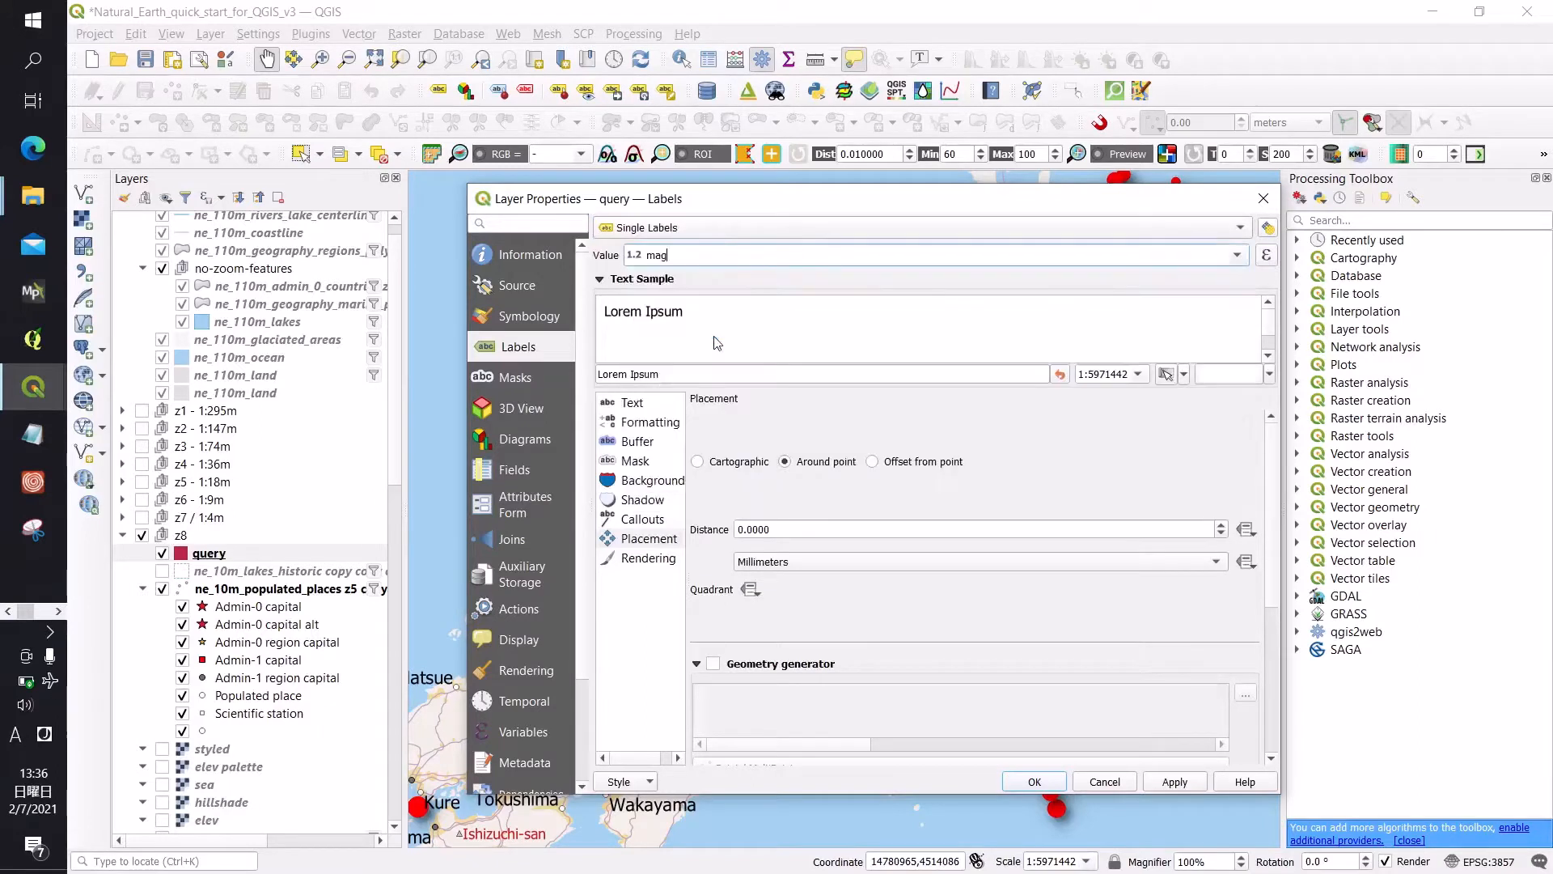
# Step: Enable a text buffer and a drop shadow for the magnitude labels
pyautogui.click(639, 443)
pyautogui.click(711, 421)
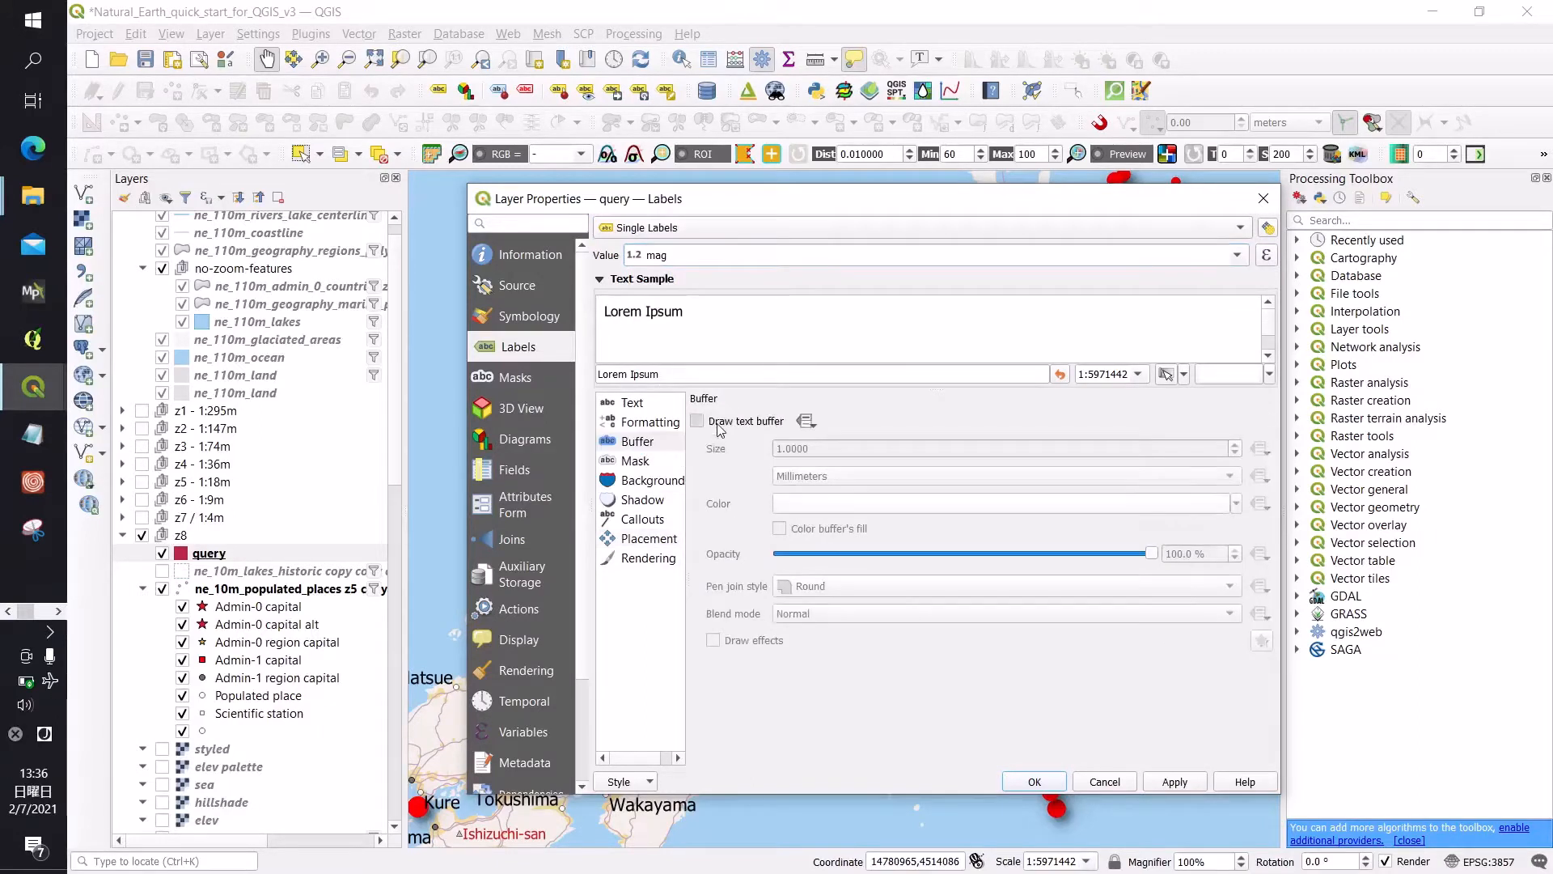
pyautogui.click(643, 500)
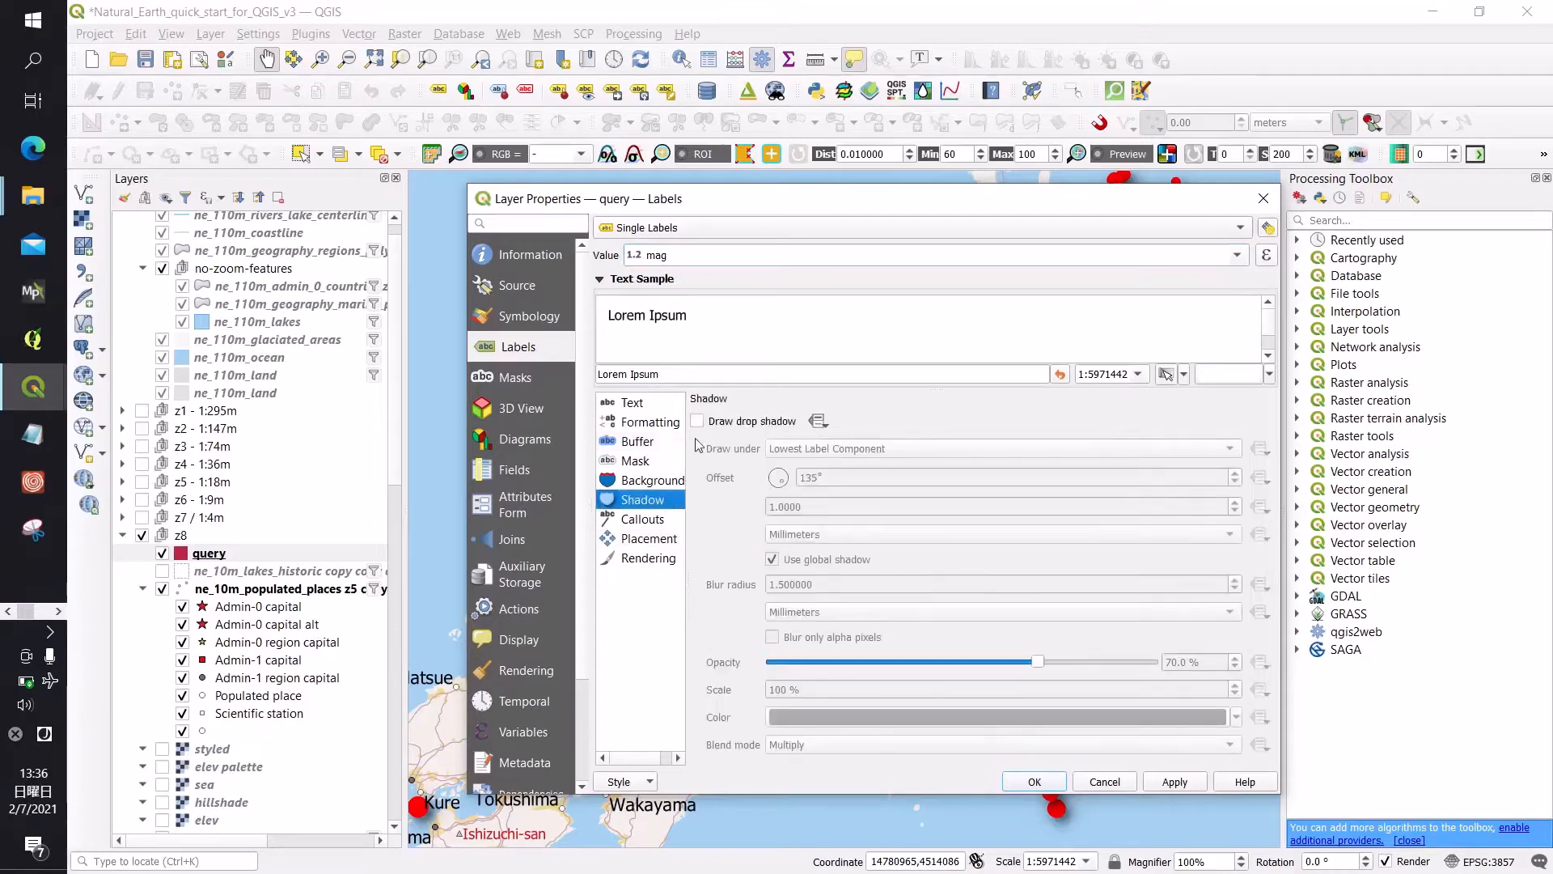
pyautogui.click(696, 421)
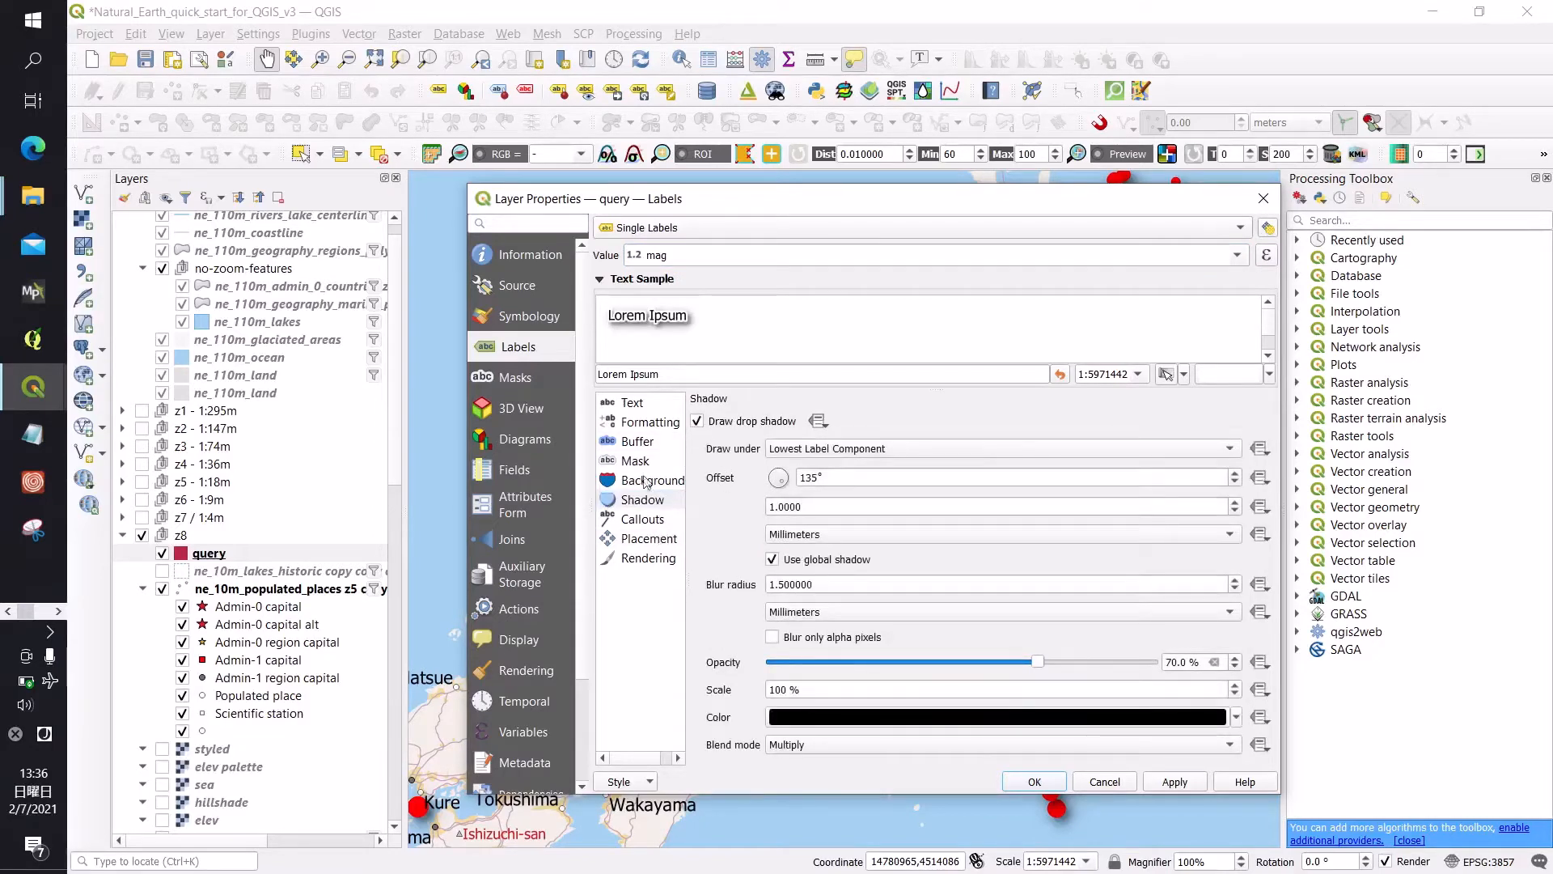
# Step: Set the magnitude label text size to 5 points, apply it, and close the query layer's properties
pyautogui.click(631, 404)
pyautogui.click(816, 504)
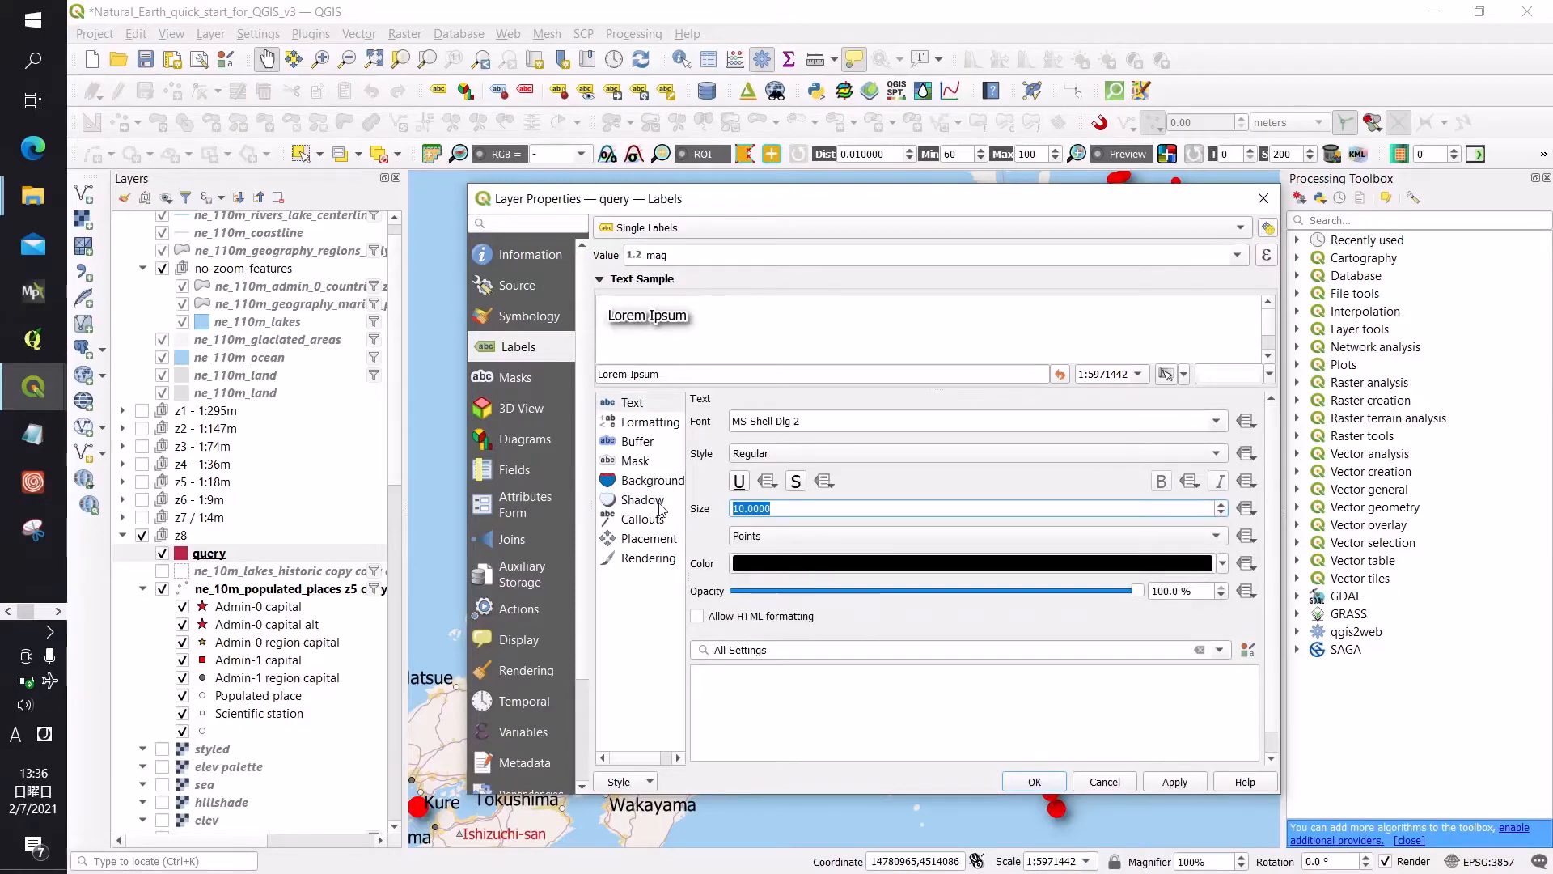
pyautogui.write('5')
pyautogui.click(1172, 782)
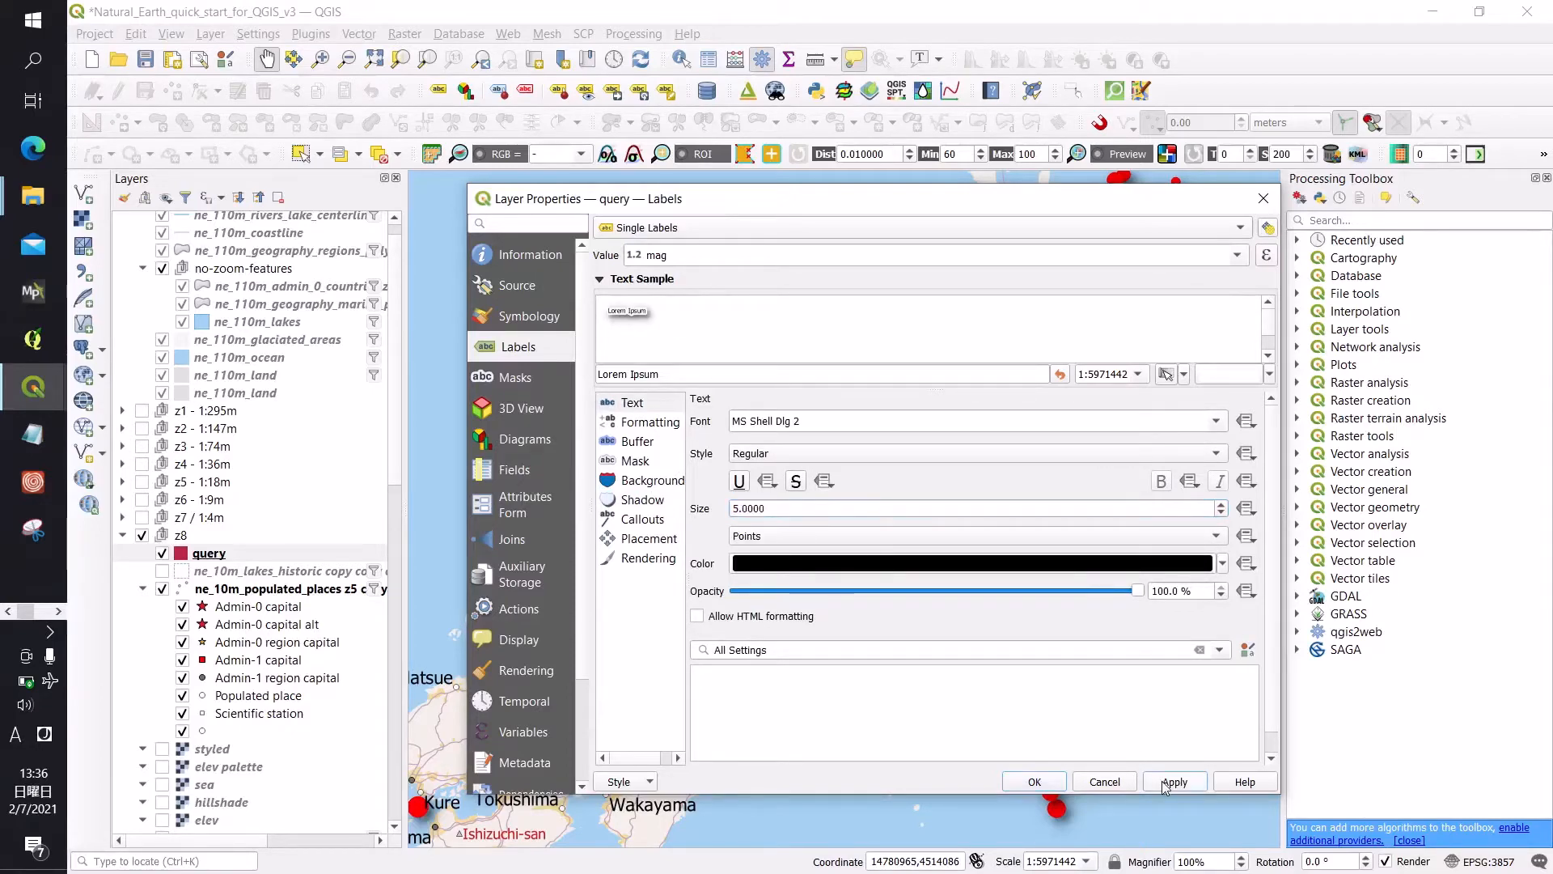
pyautogui.moveTo(974, 212)
pyautogui.mouseDown()
pyautogui.moveTo(633, 236)
pyautogui.moveTo(953, 229)
pyautogui.mouseUp()
pyautogui.click(1023, 799)
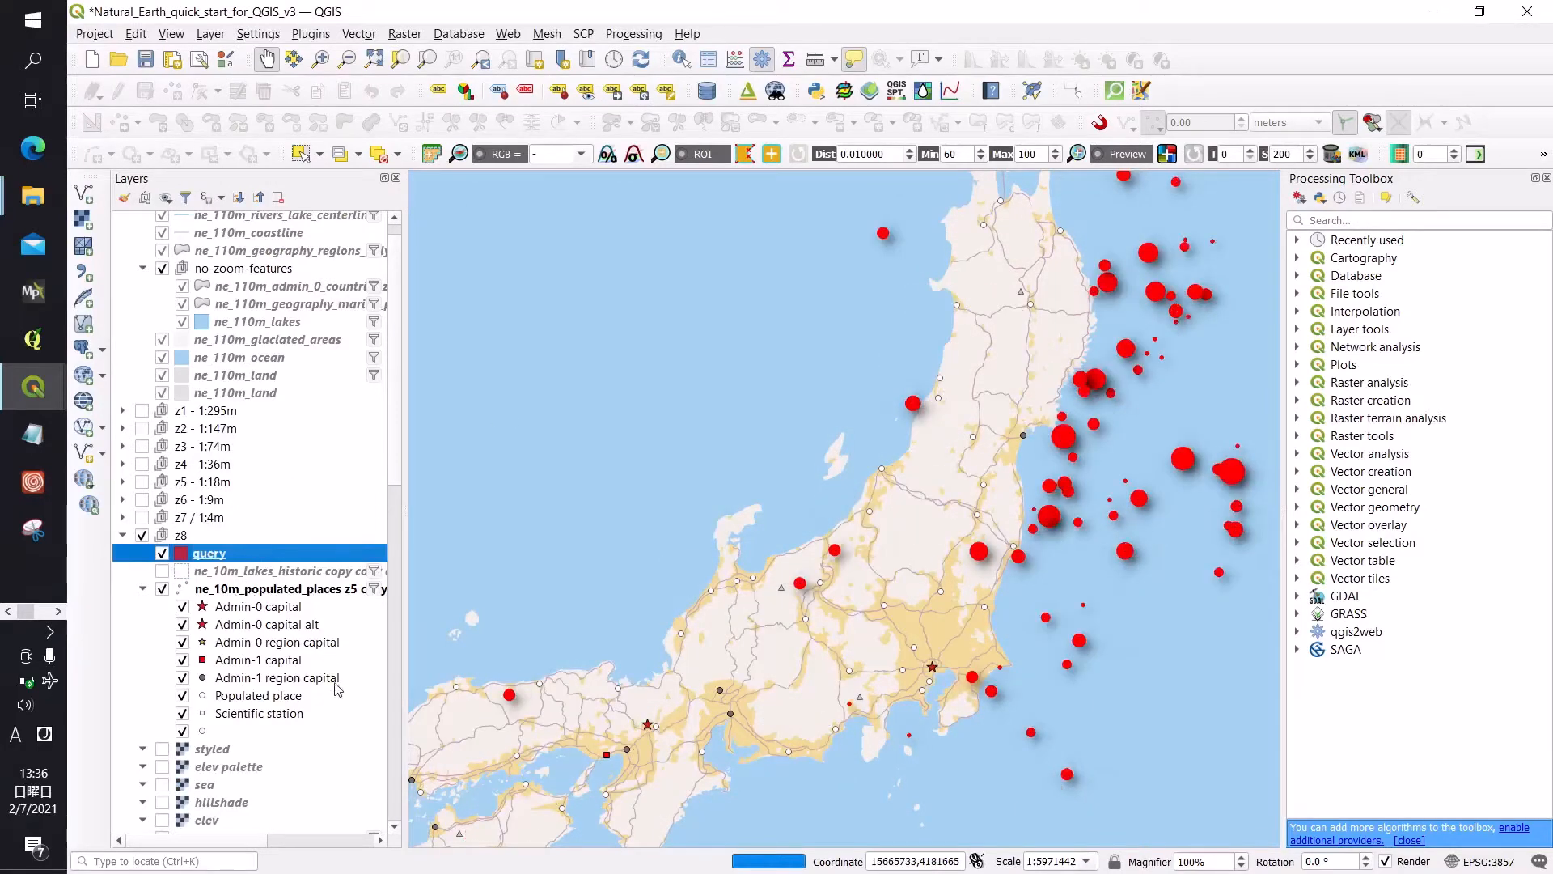
# Step: Open the populated places layer's attribute table and start a selection expression with the ADM0NAME field and an equals operator
pyautogui.click(271, 588)
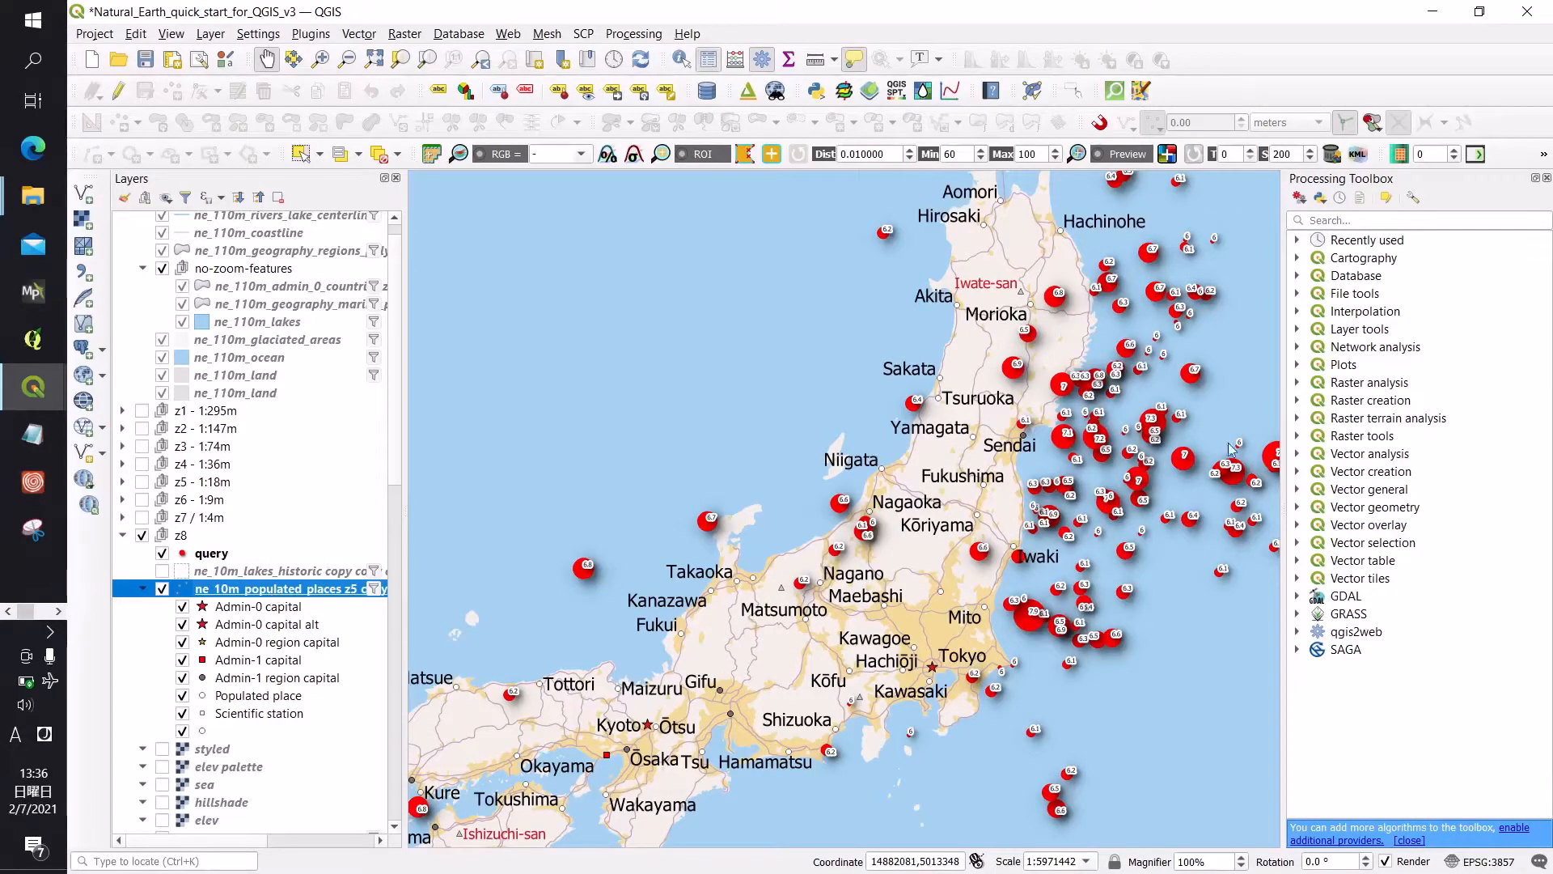
pyautogui.press('F6')
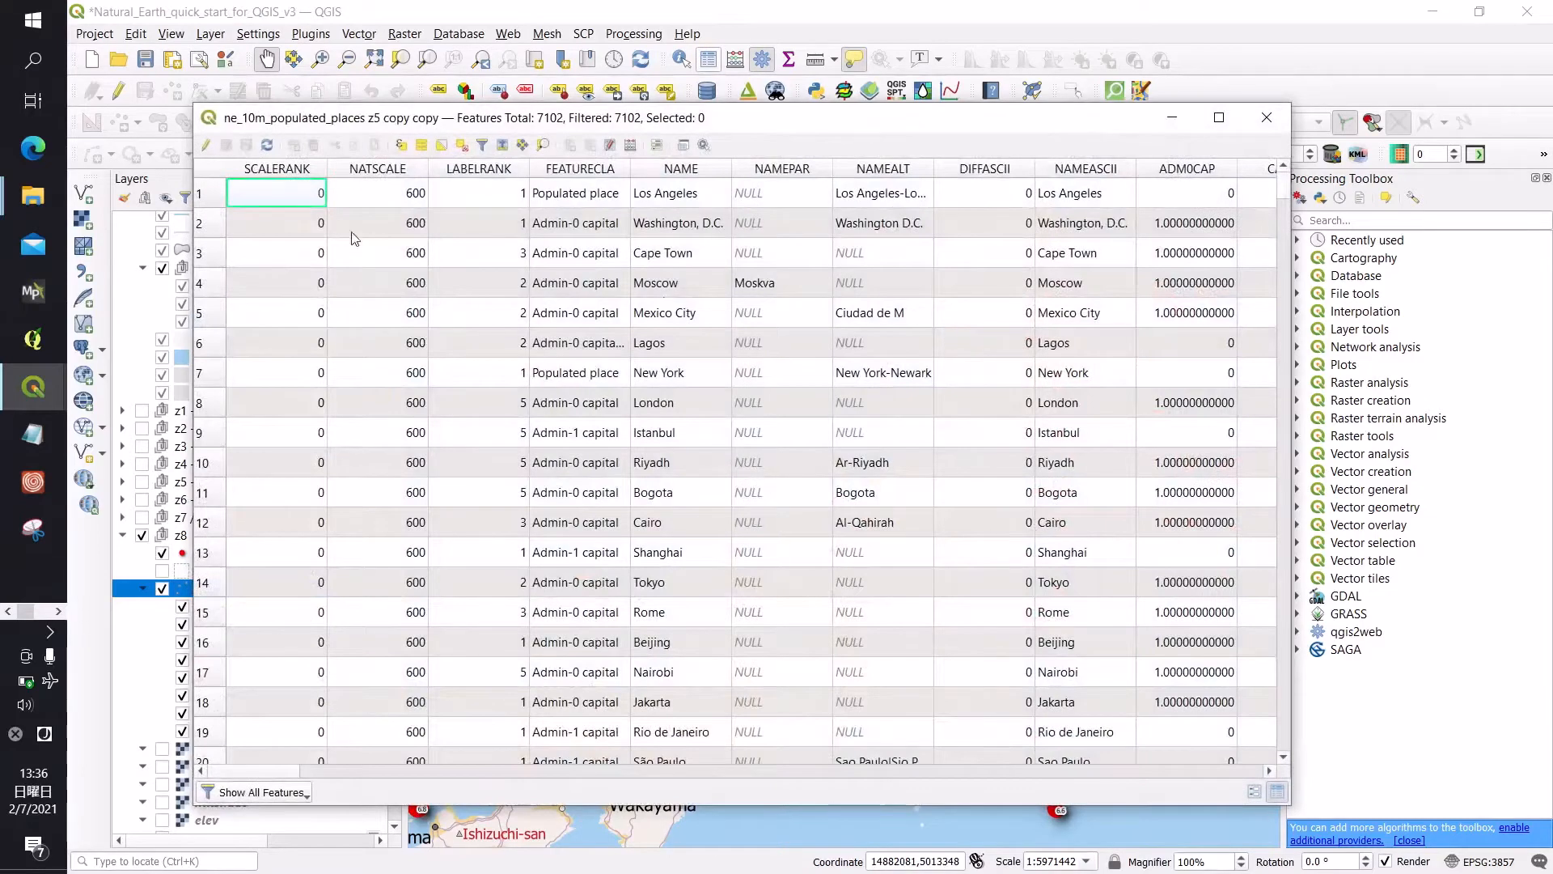
pyautogui.click(402, 147)
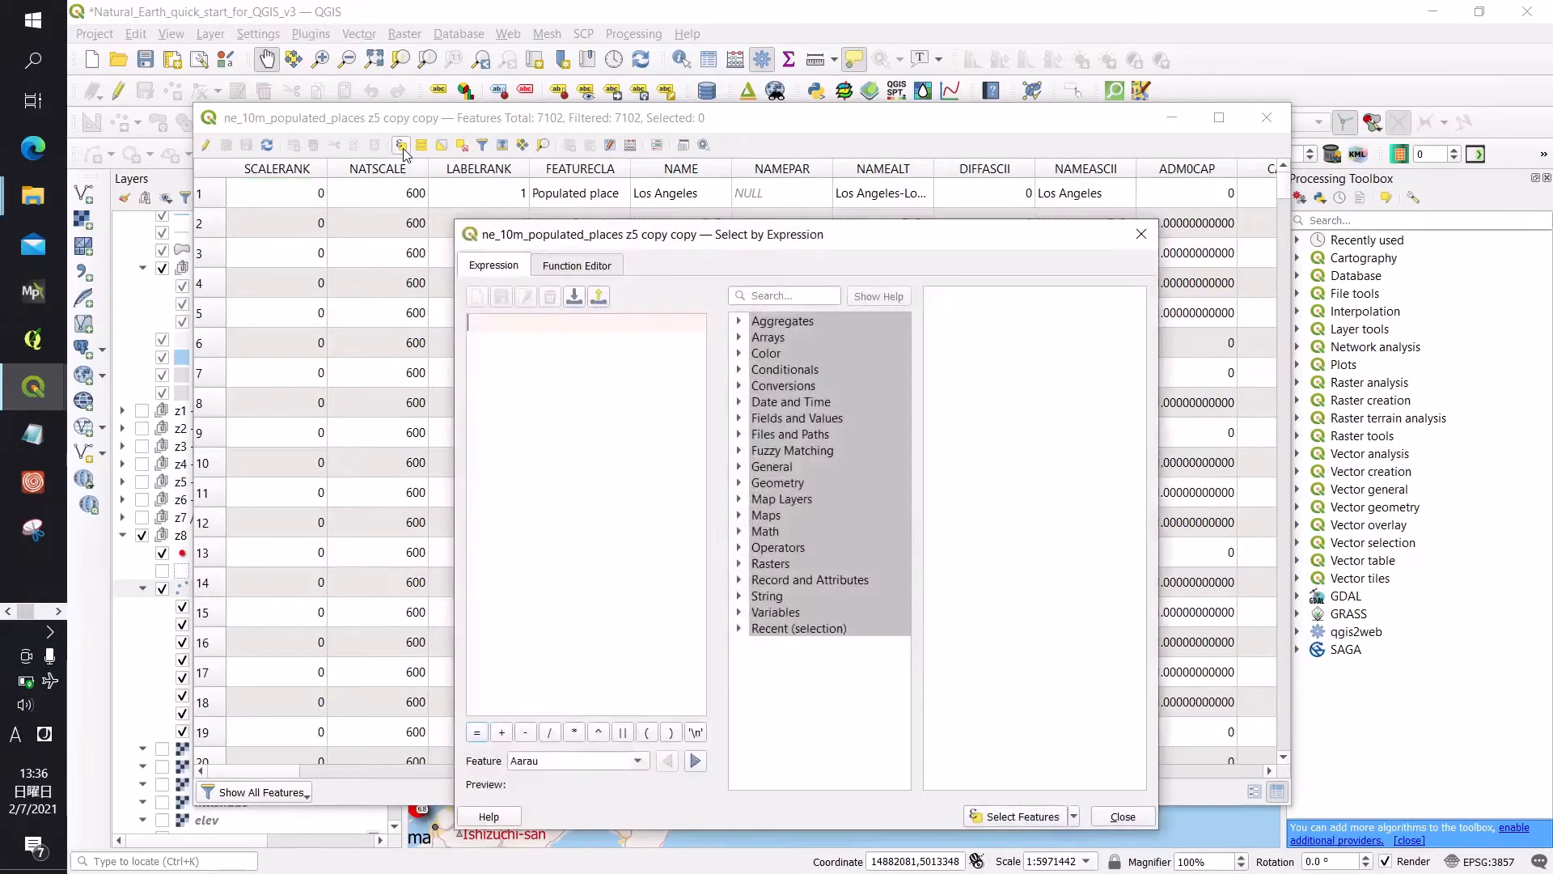
pyautogui.click(772, 295)
pyautogui.write('ADM')
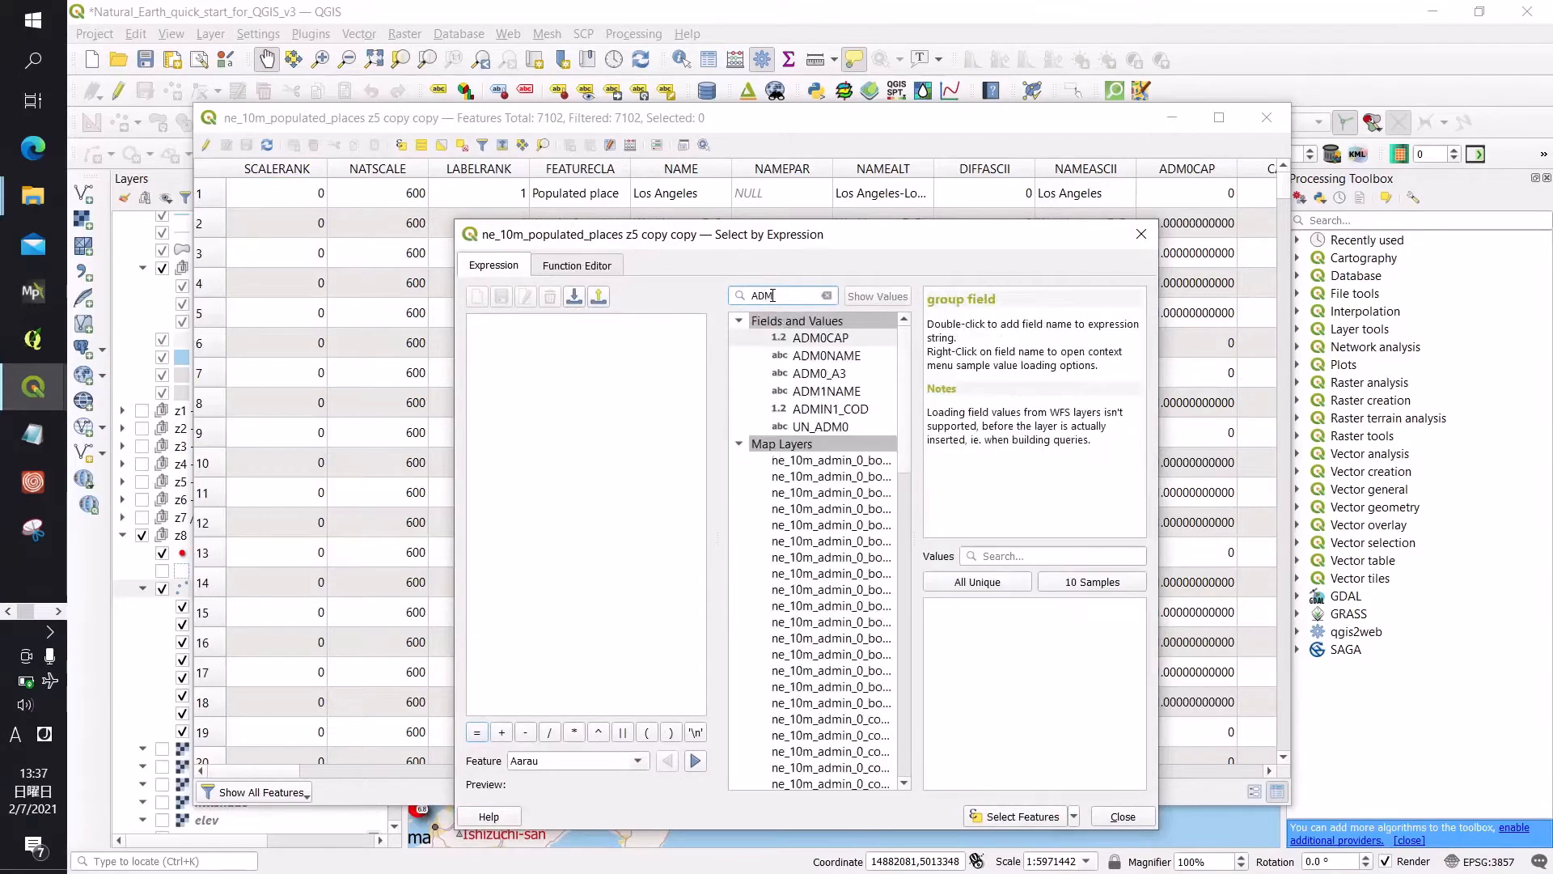
pyautogui.click(820, 356)
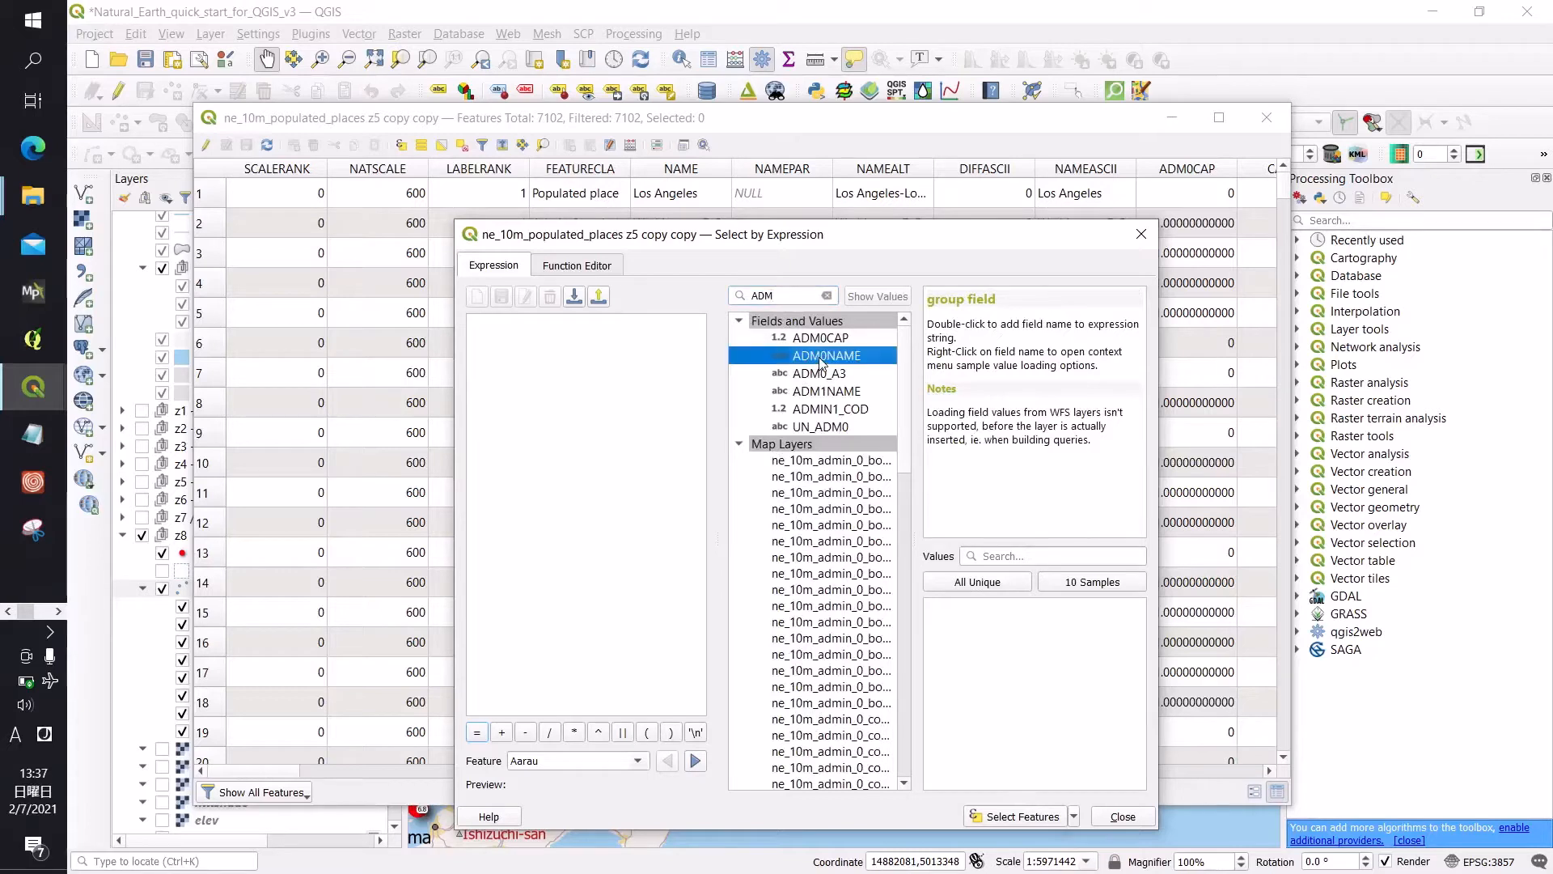
pyautogui.doubleClick(820, 356)
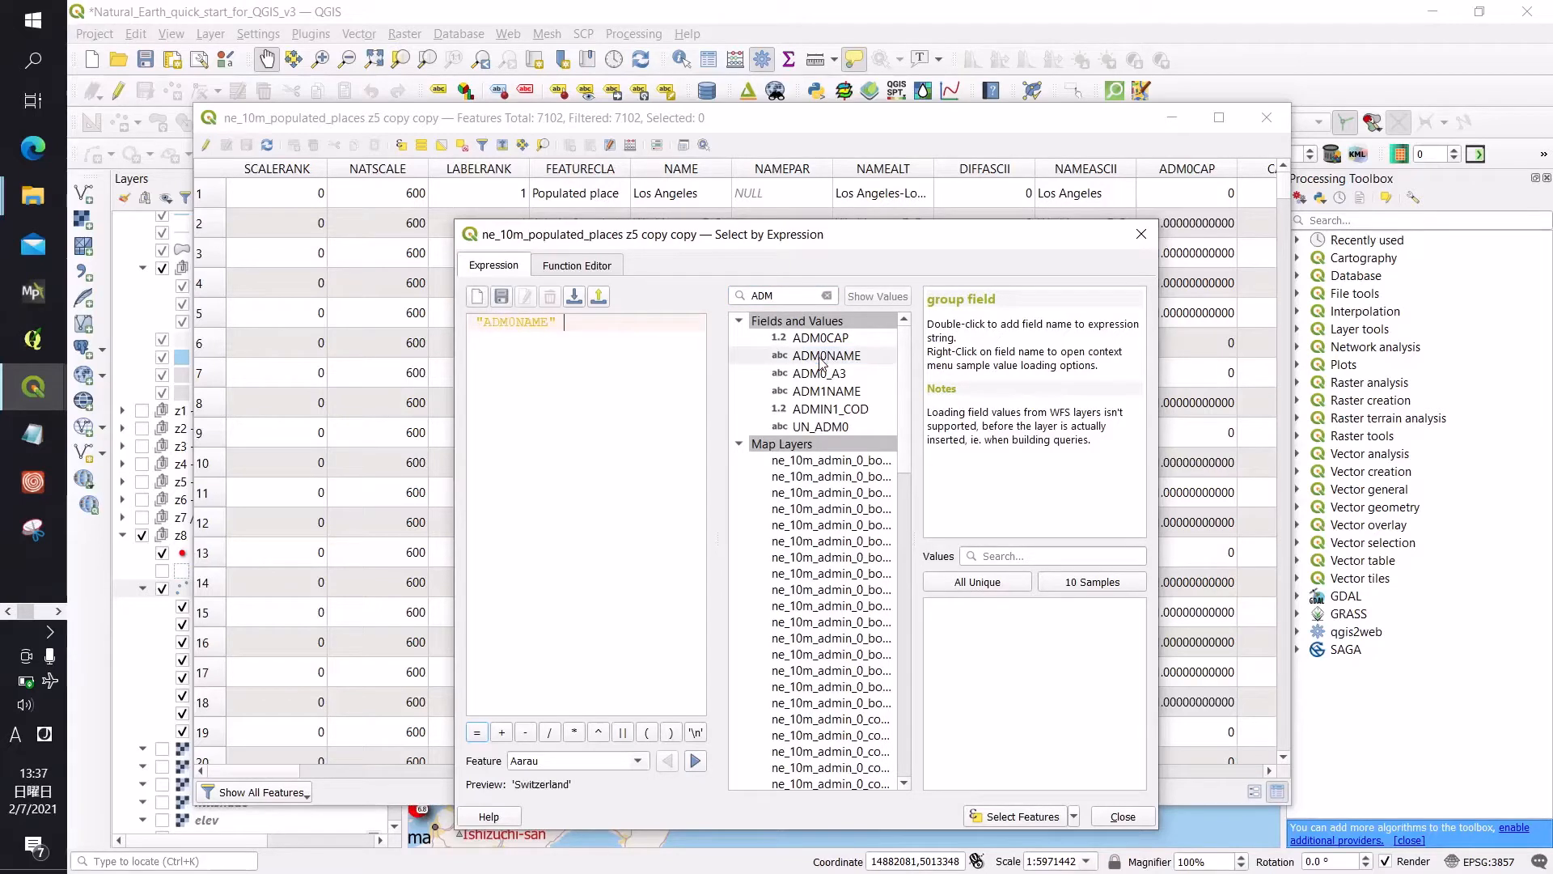
pyautogui.click(477, 733)
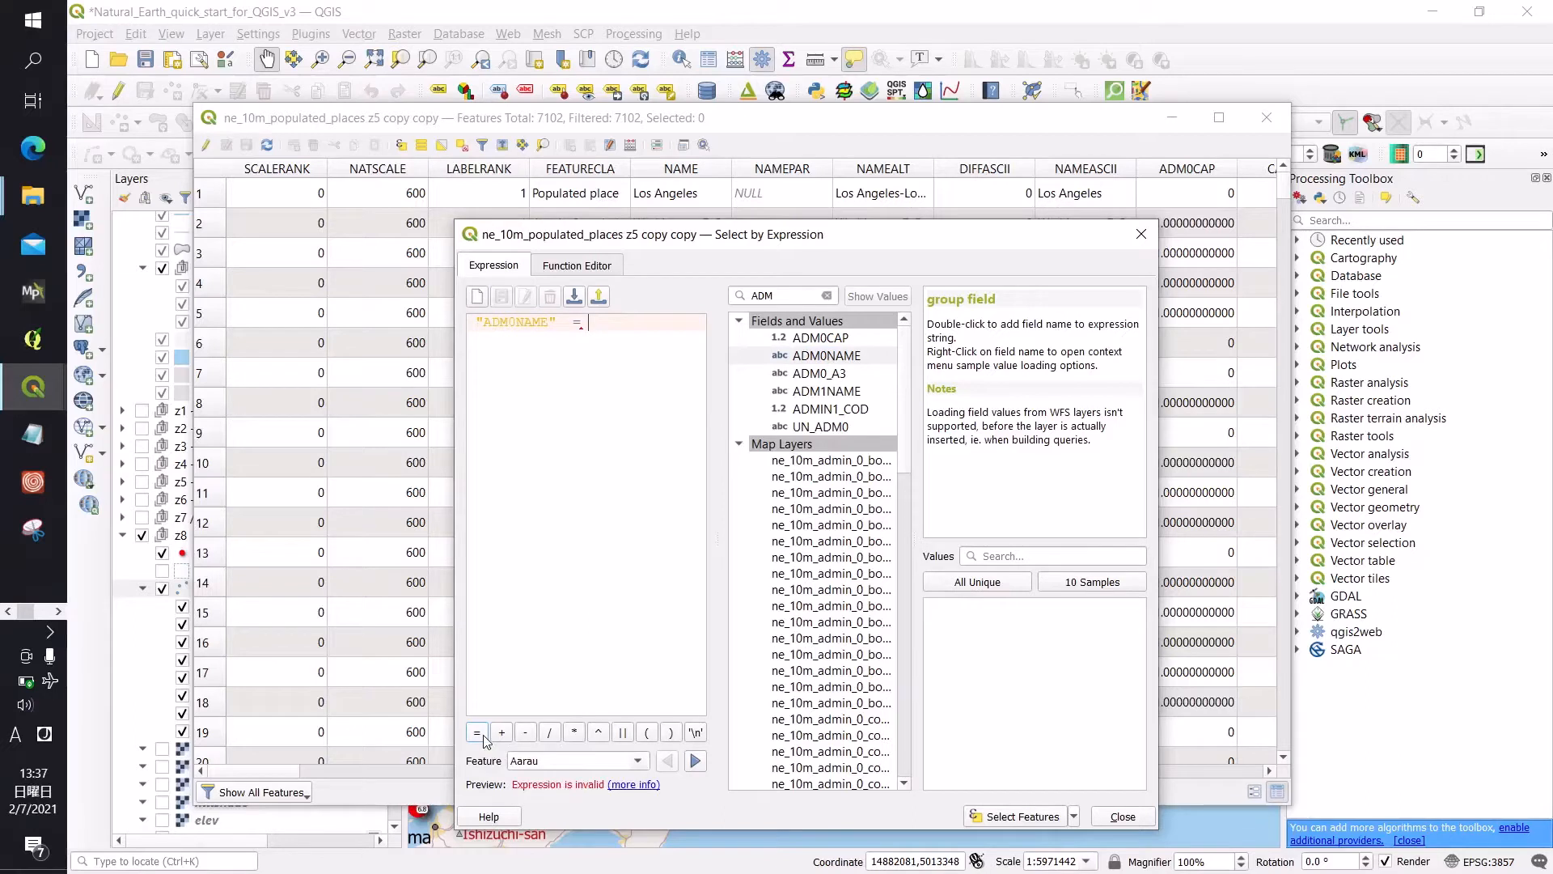
# Step: Complete the expression with the unique value 'Japan', select the matching features, and close the expression dialog
pyautogui.click(979, 582)
pyautogui.scroll(-12, 980, 684)
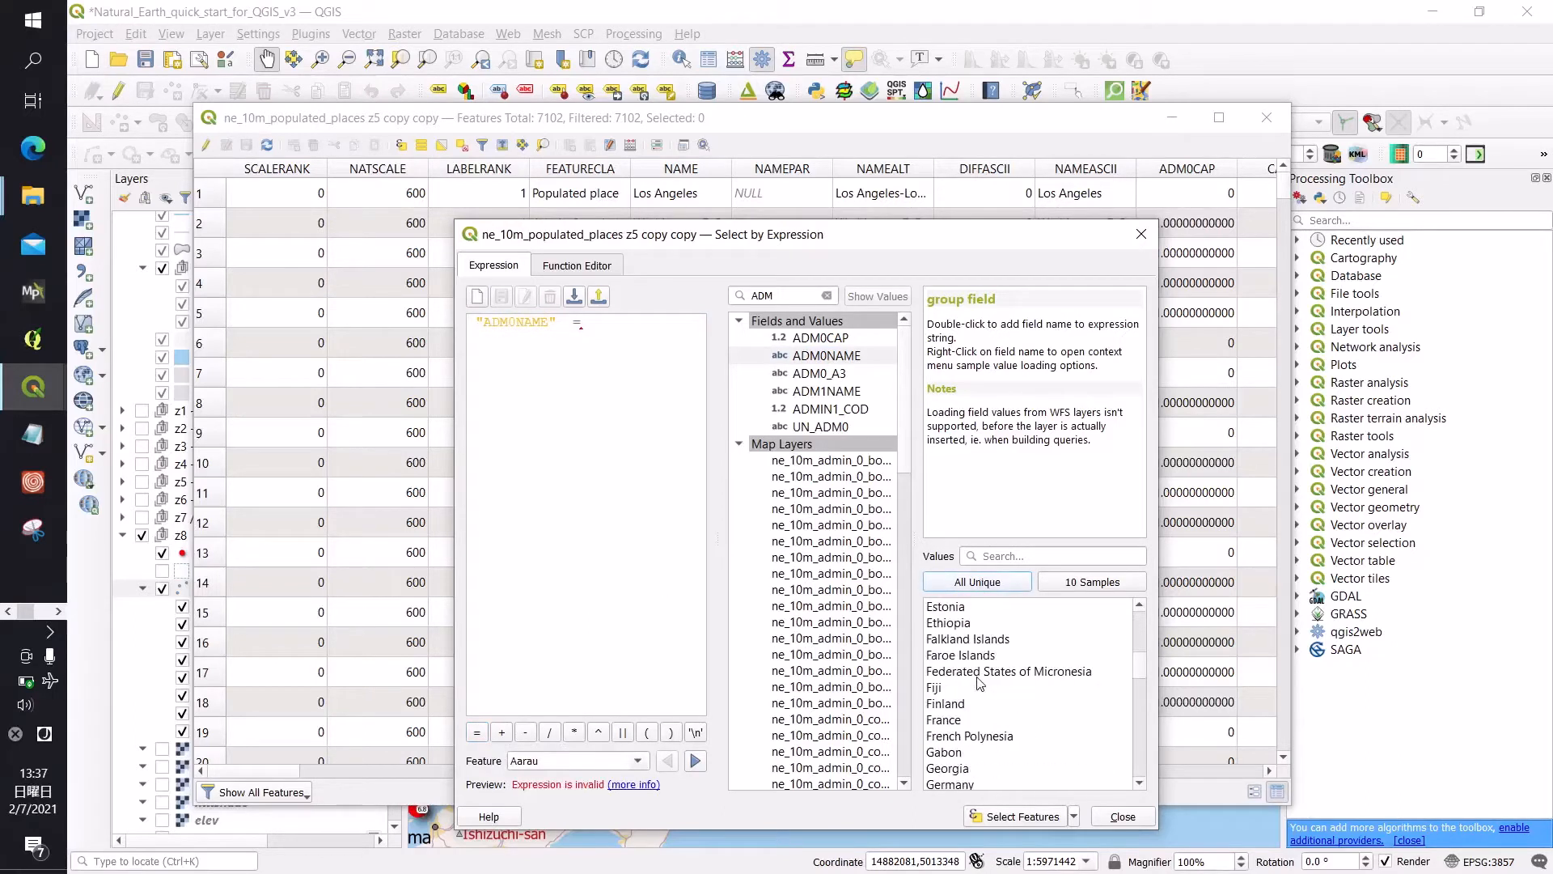
pyautogui.scroll(-7, 980, 684)
pyautogui.scroll(-4, 980, 683)
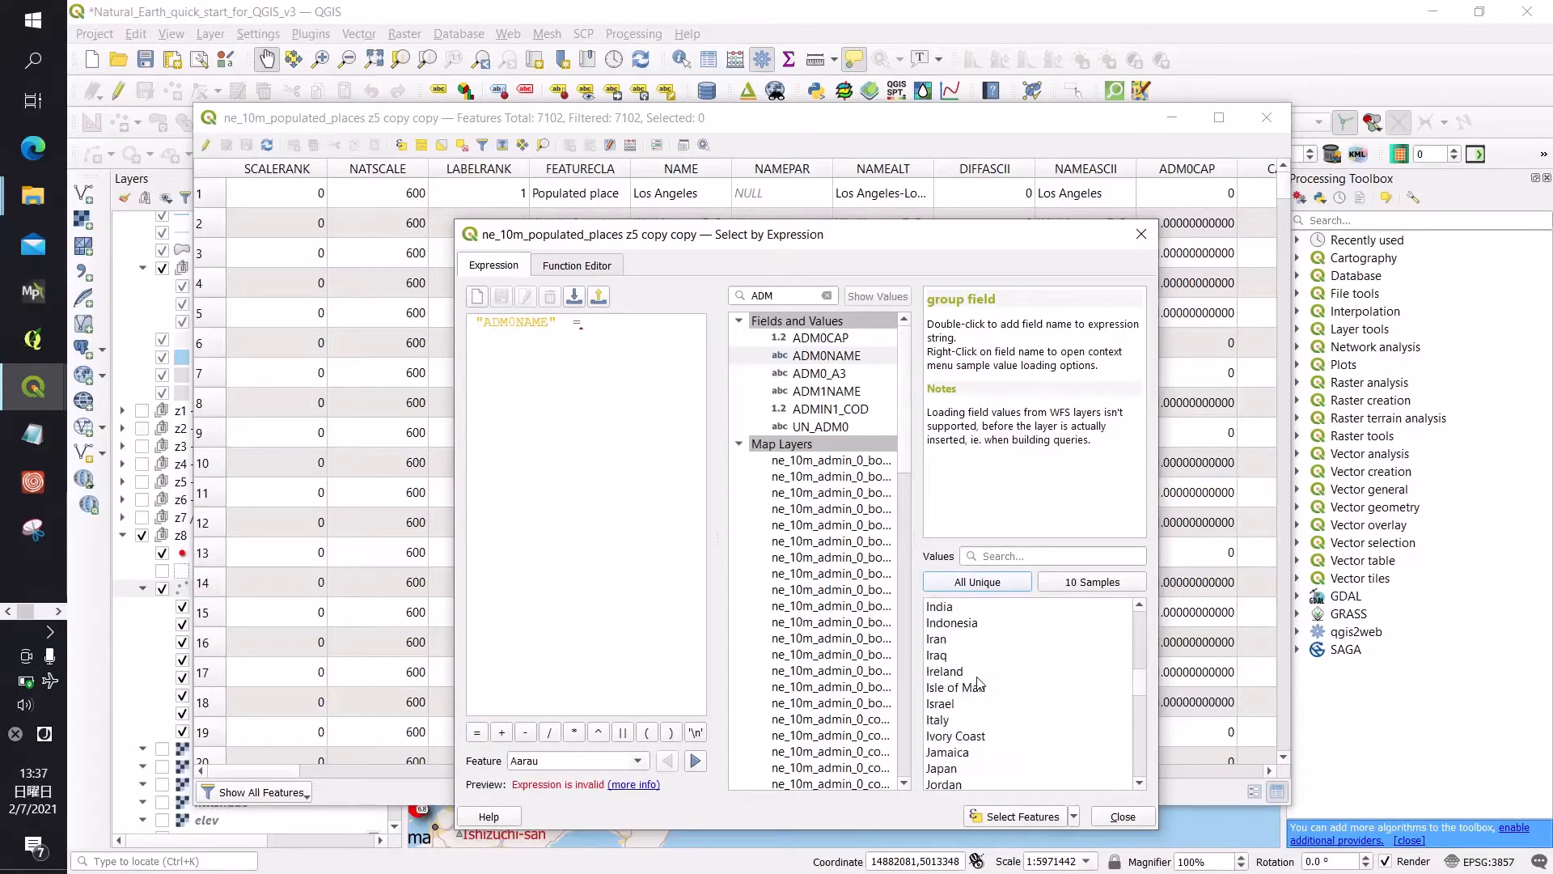
pyautogui.doubleClick(940, 673)
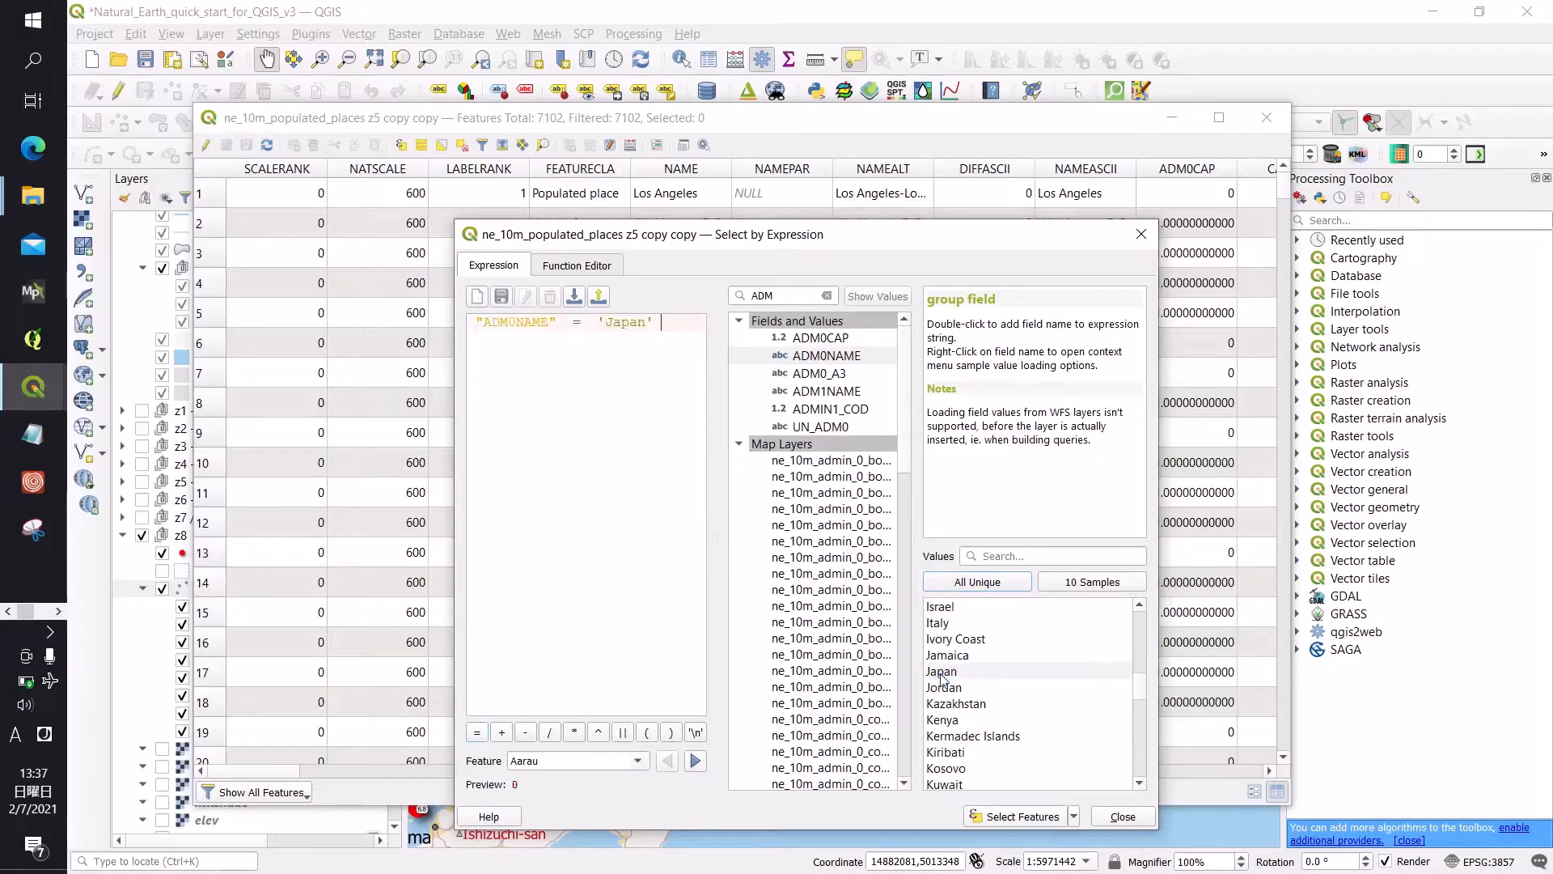
pyautogui.click(1000, 816)
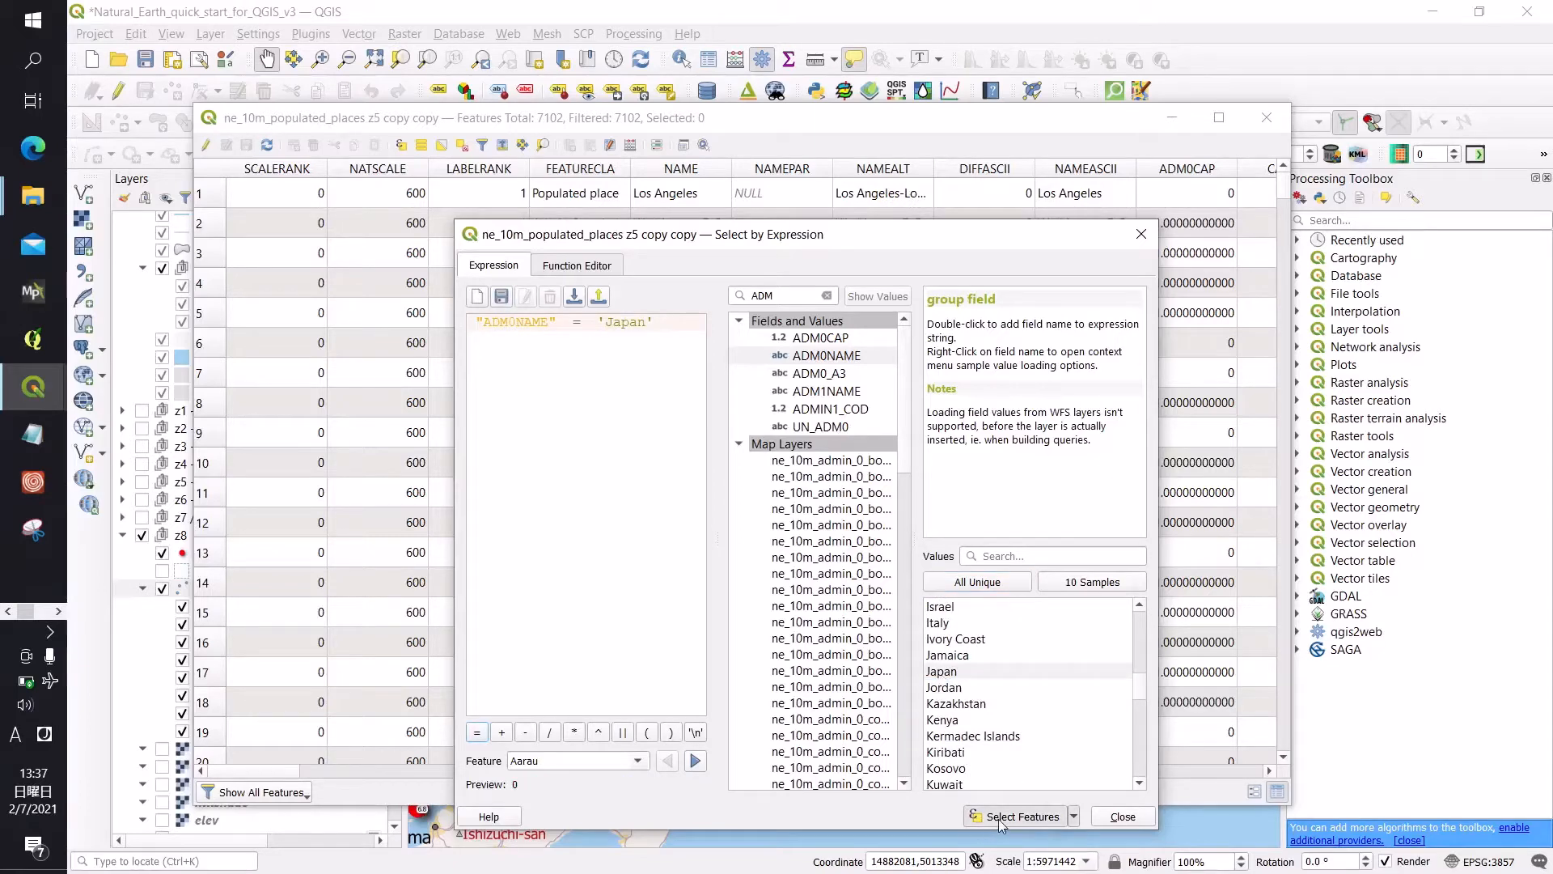
pyautogui.click(1111, 817)
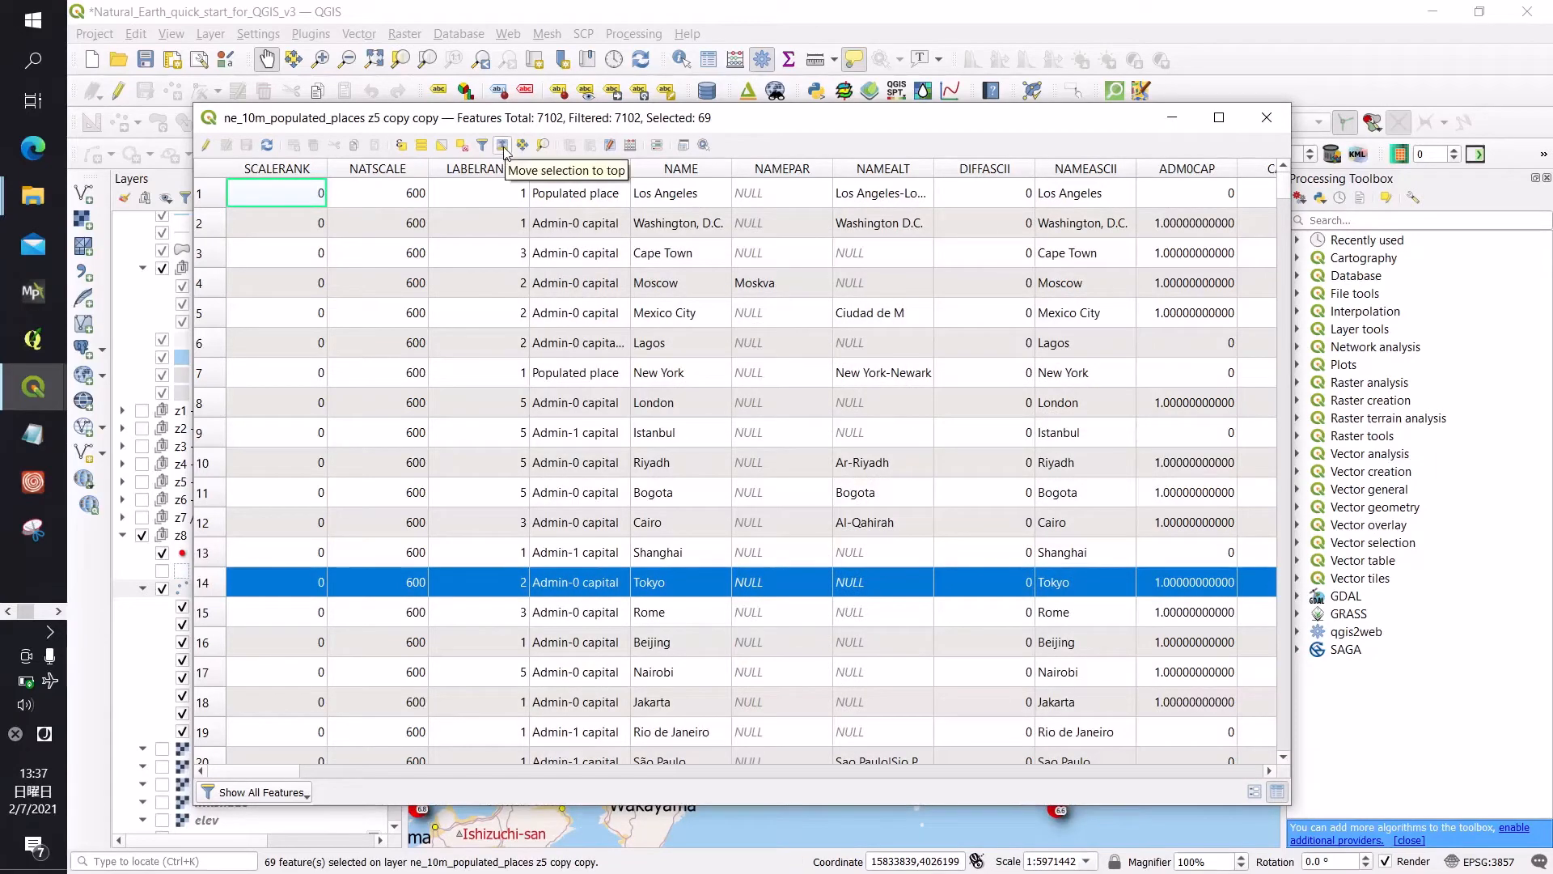
# Step: Move the selected rows to the top of the attribute table, close it, and zoom the map to the selection
pyautogui.click(502, 147)
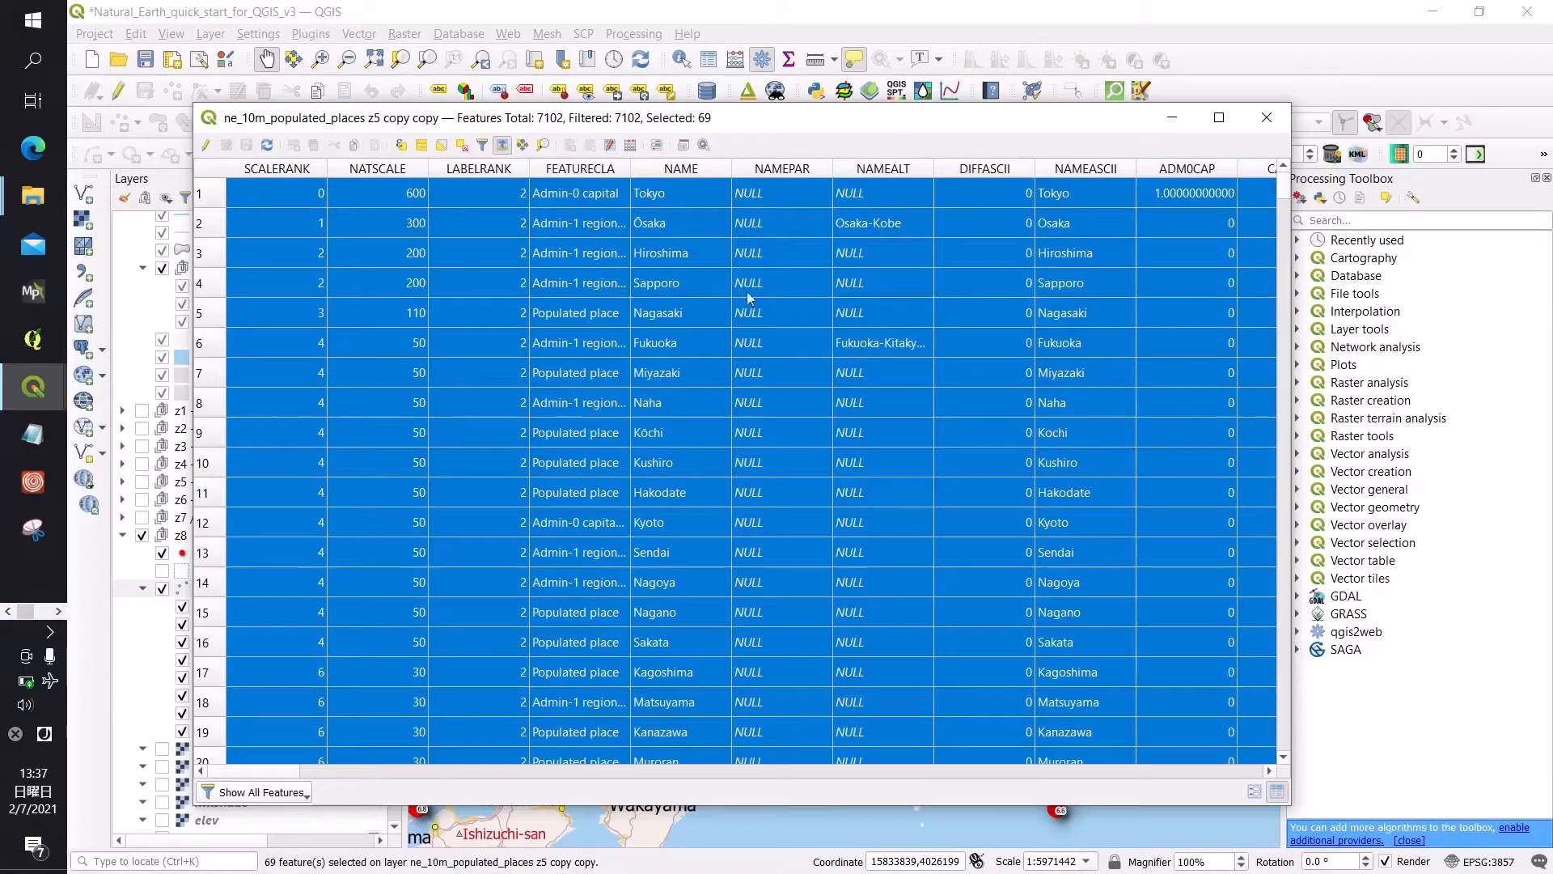
pyautogui.click(1266, 117)
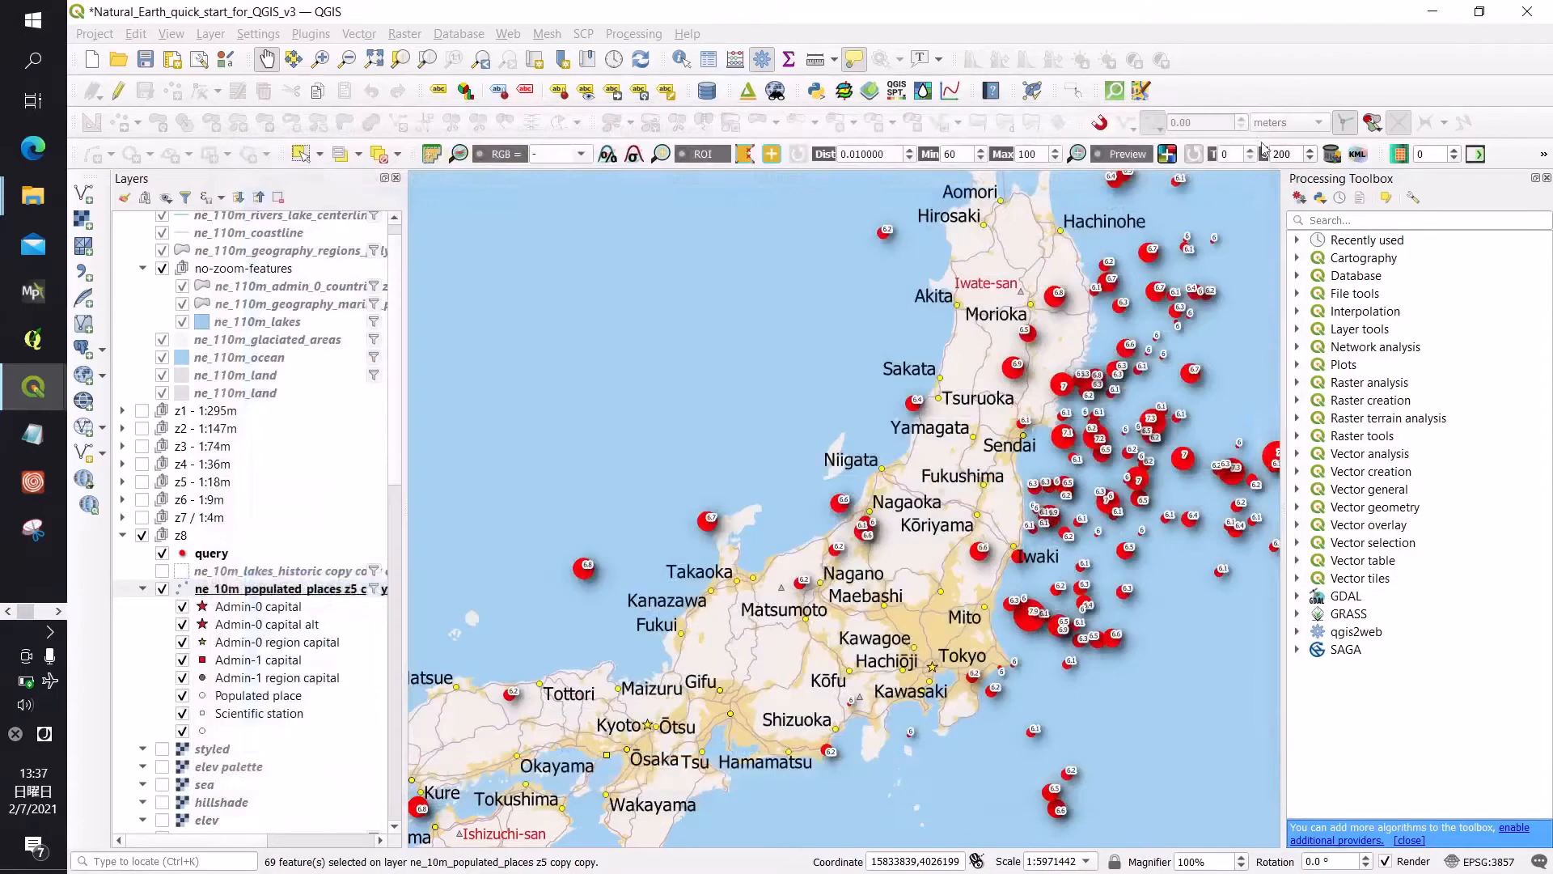
pyautogui.click(400, 59)
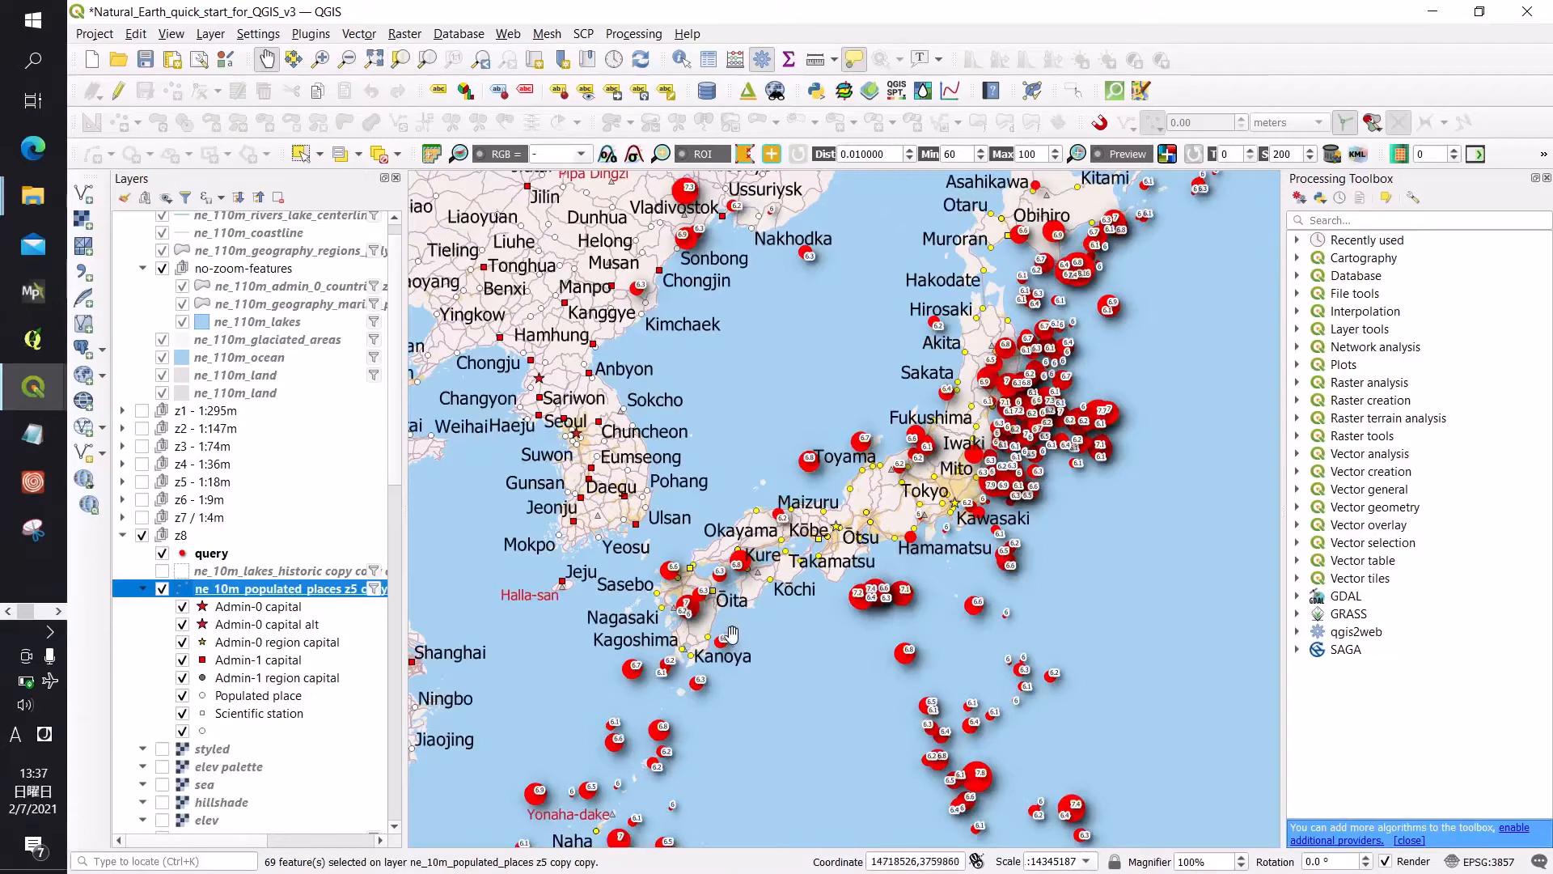
# Step: Clear the feature selection and close the Processing Toolbox to enlarge the map view
pyautogui.click(377, 159)
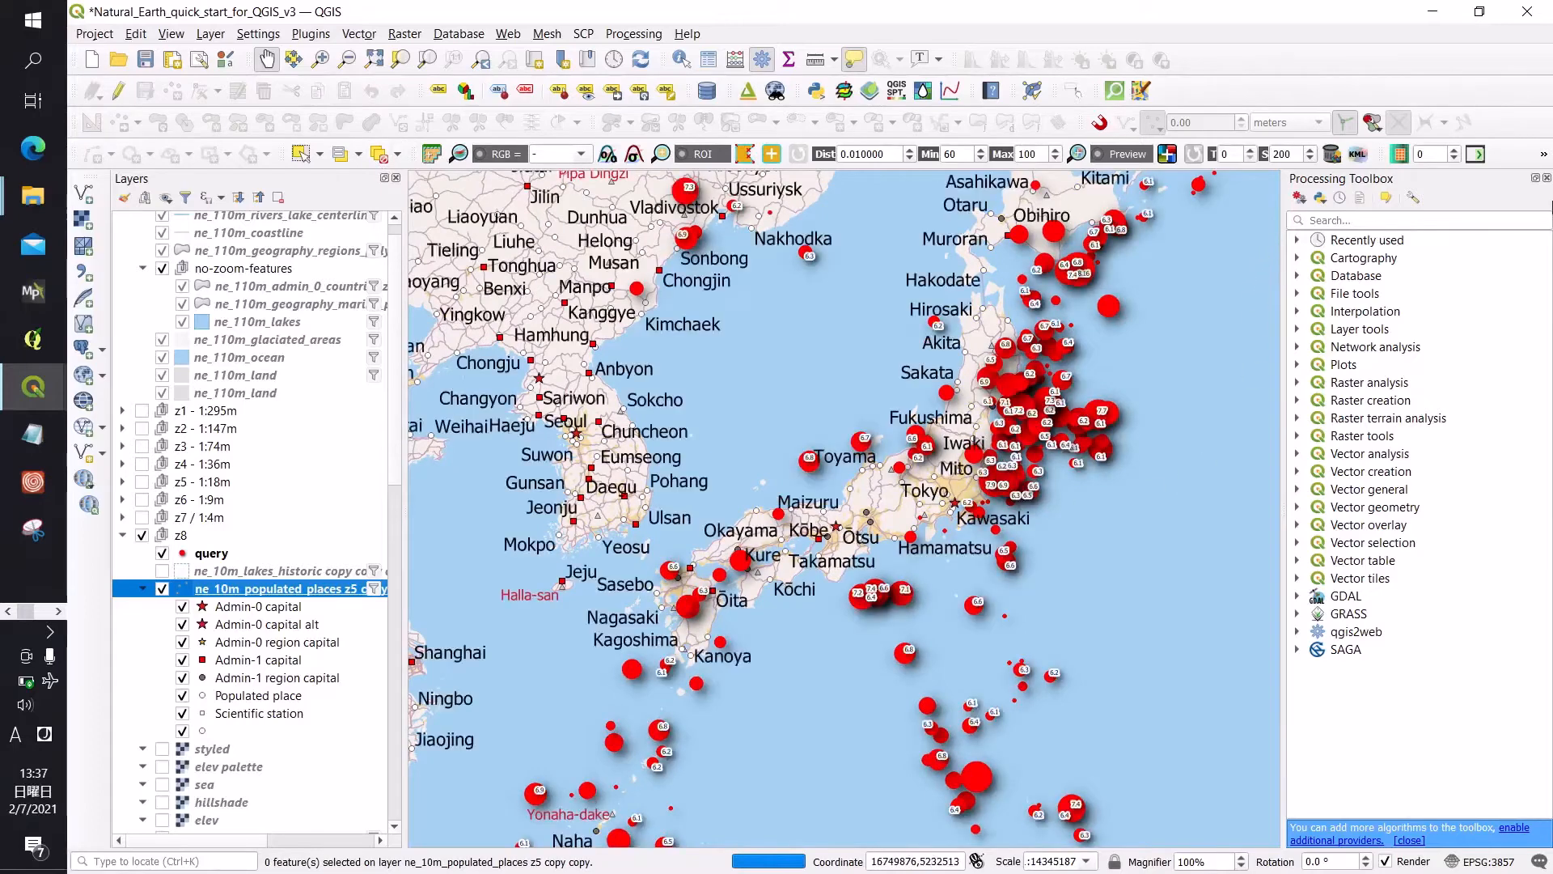
pyautogui.click(1547, 179)
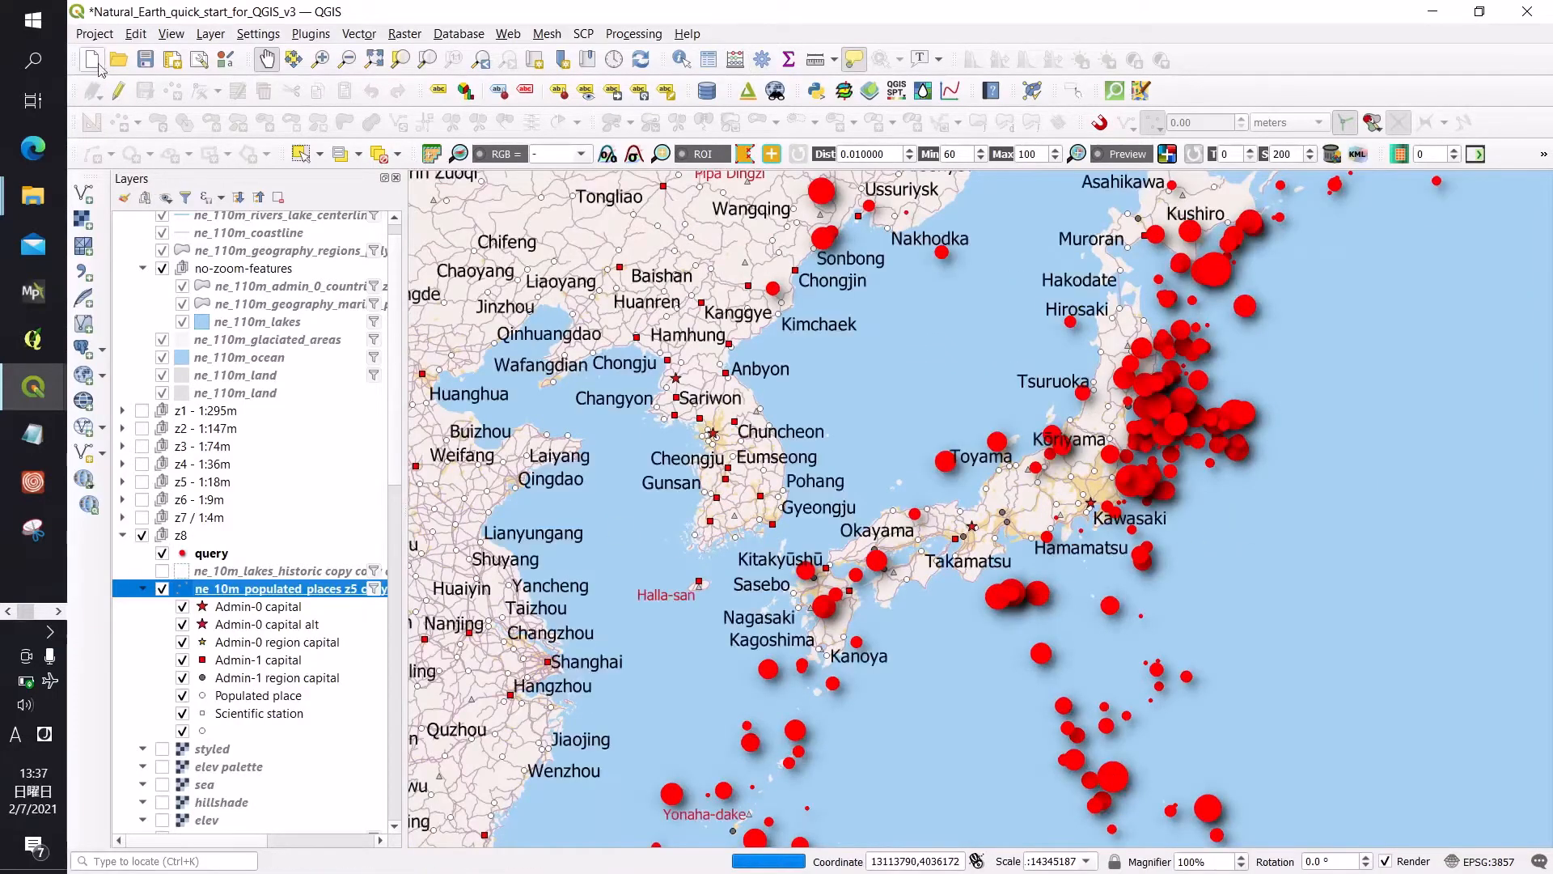
# Step: Create an empty print layout titled Newmap from the Layout Manager and fit the page in view
pyautogui.click(99, 36)
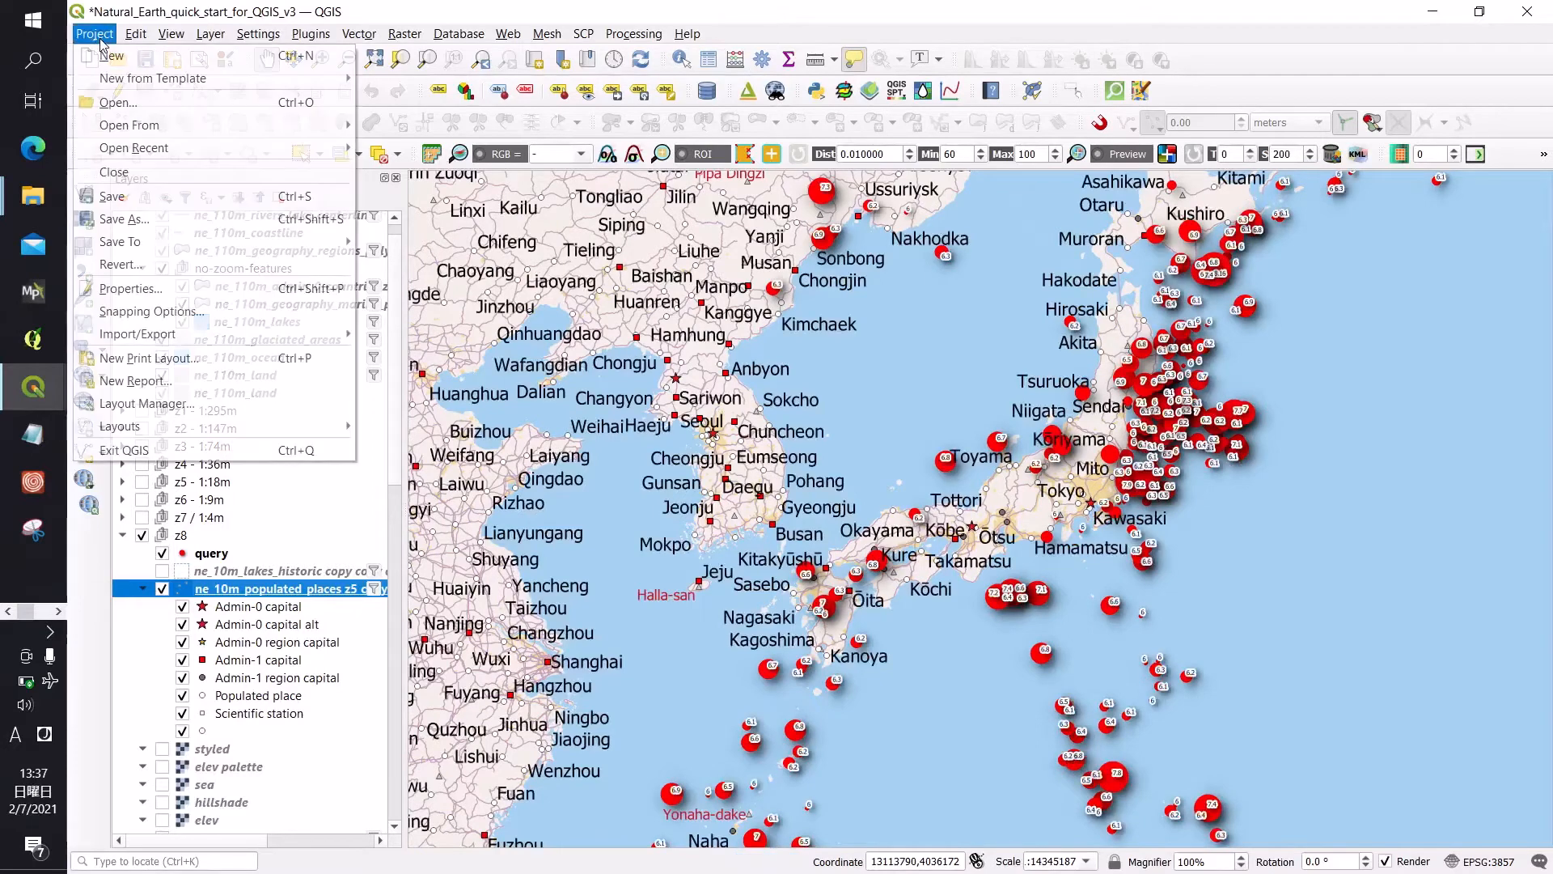
pyautogui.click(143, 405)
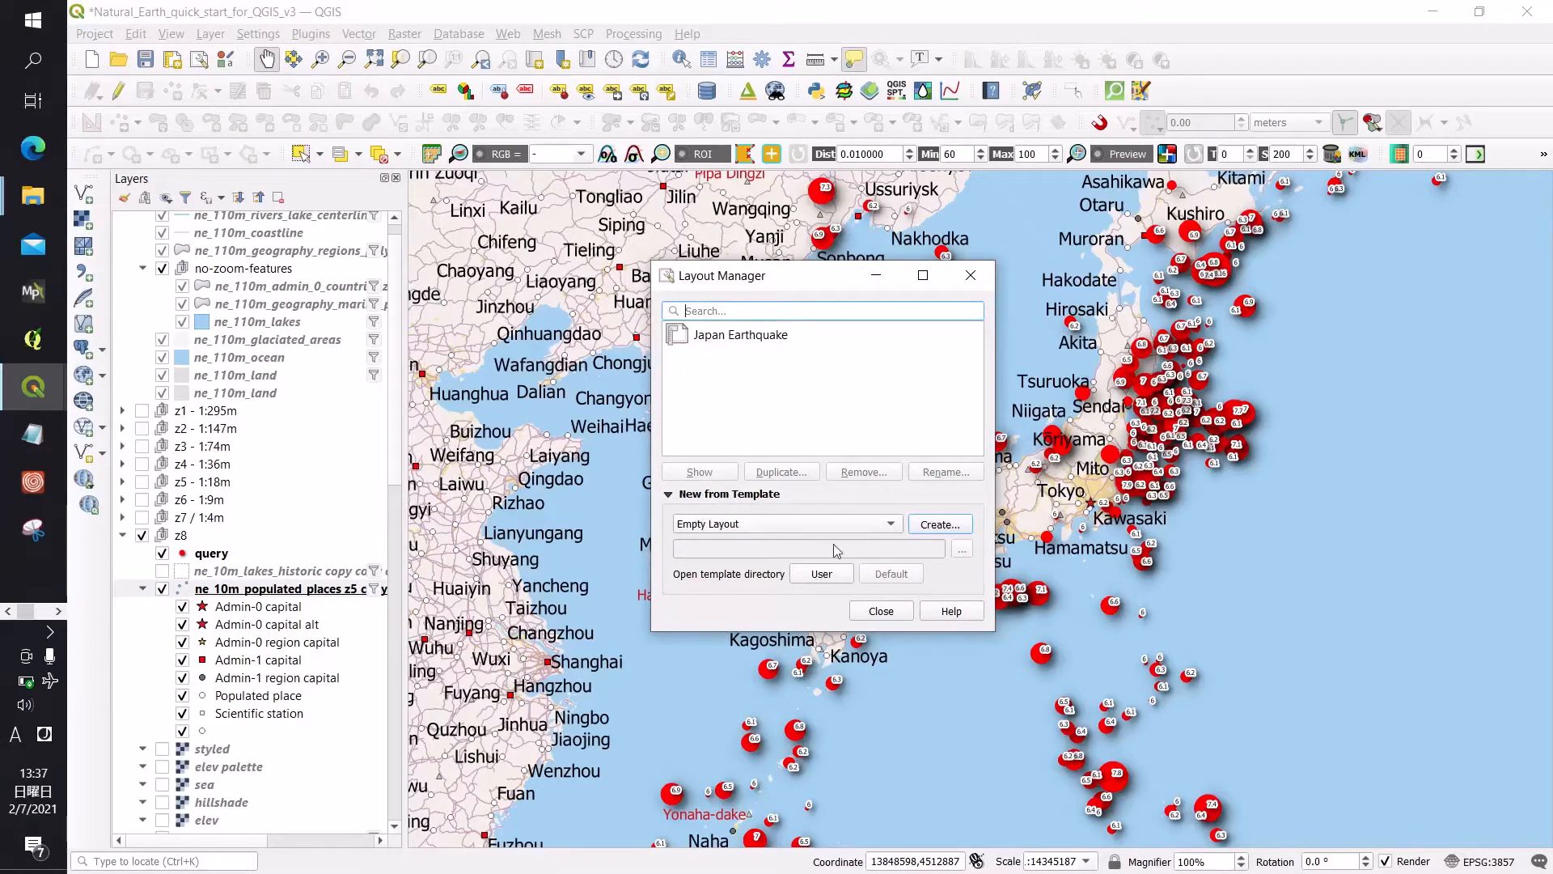
pyautogui.click(937, 526)
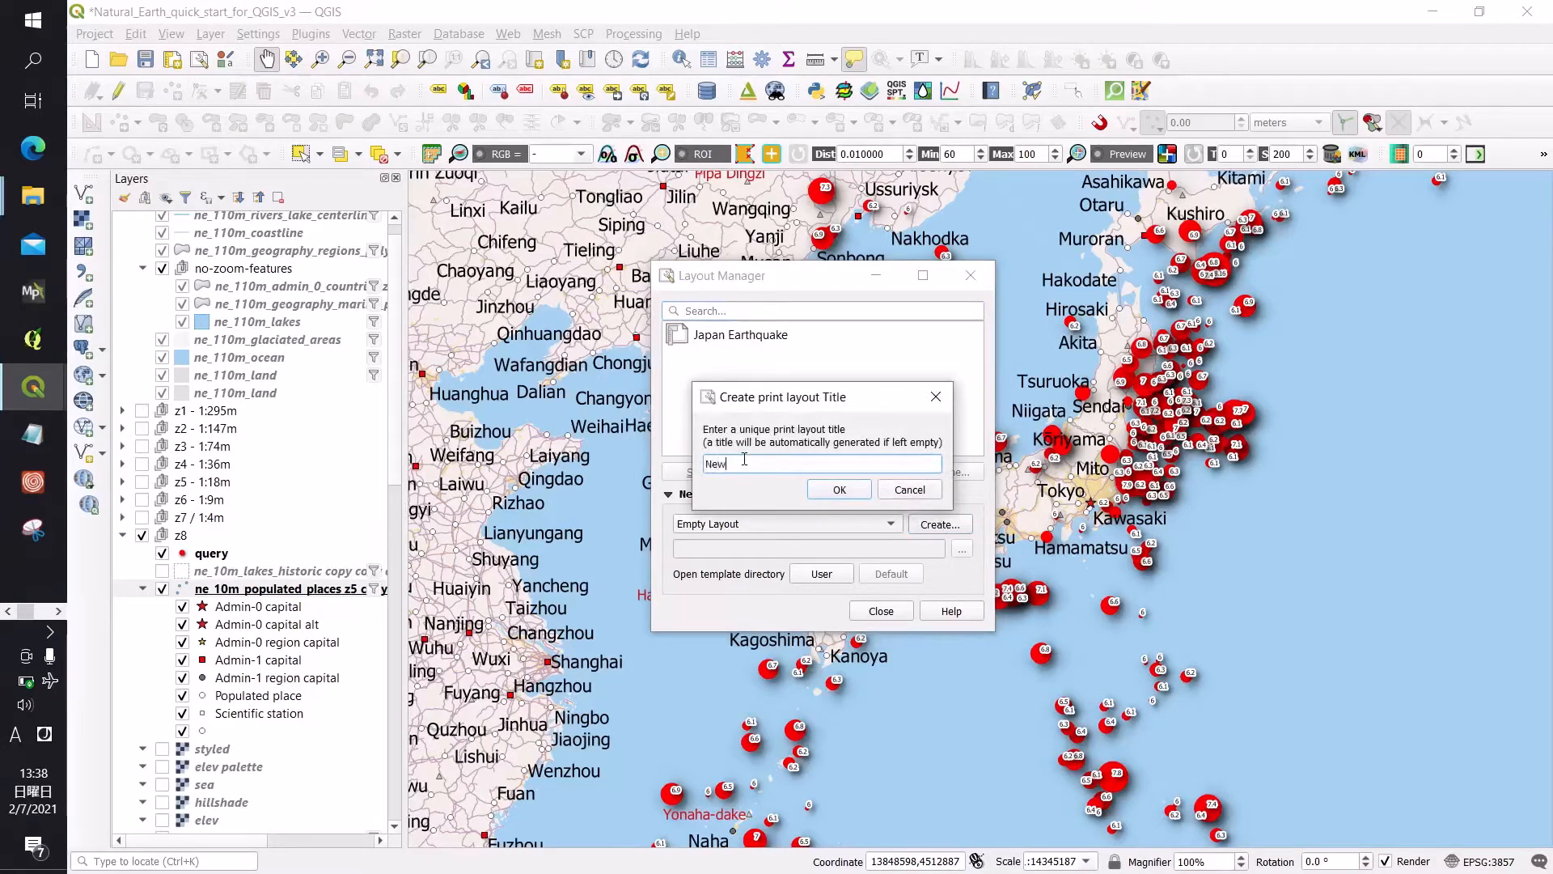
pyautogui.press('Return')
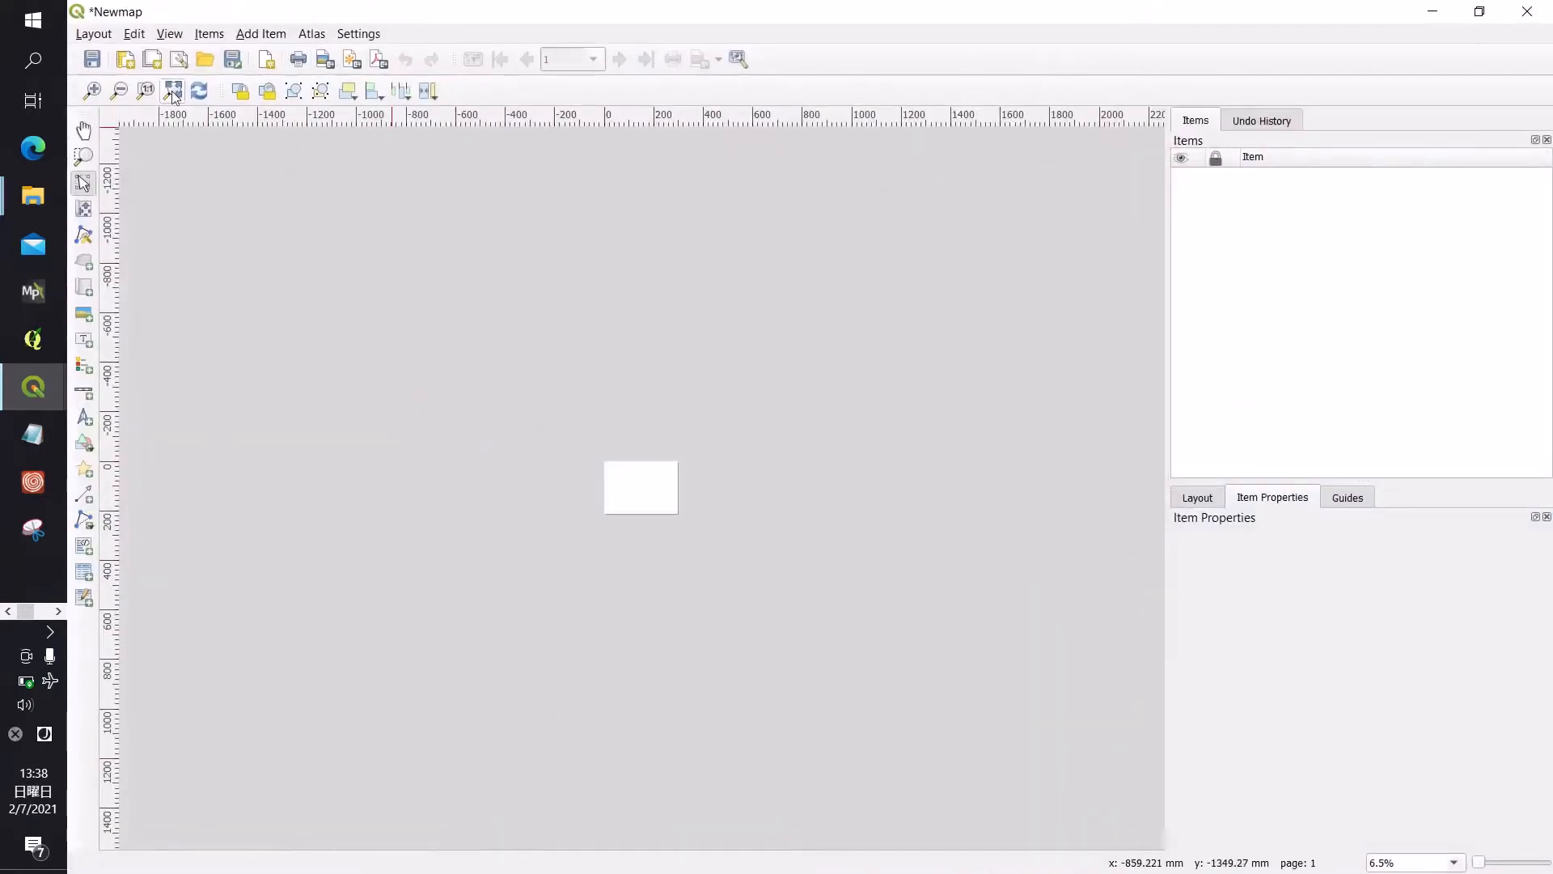
pyautogui.click(173, 91)
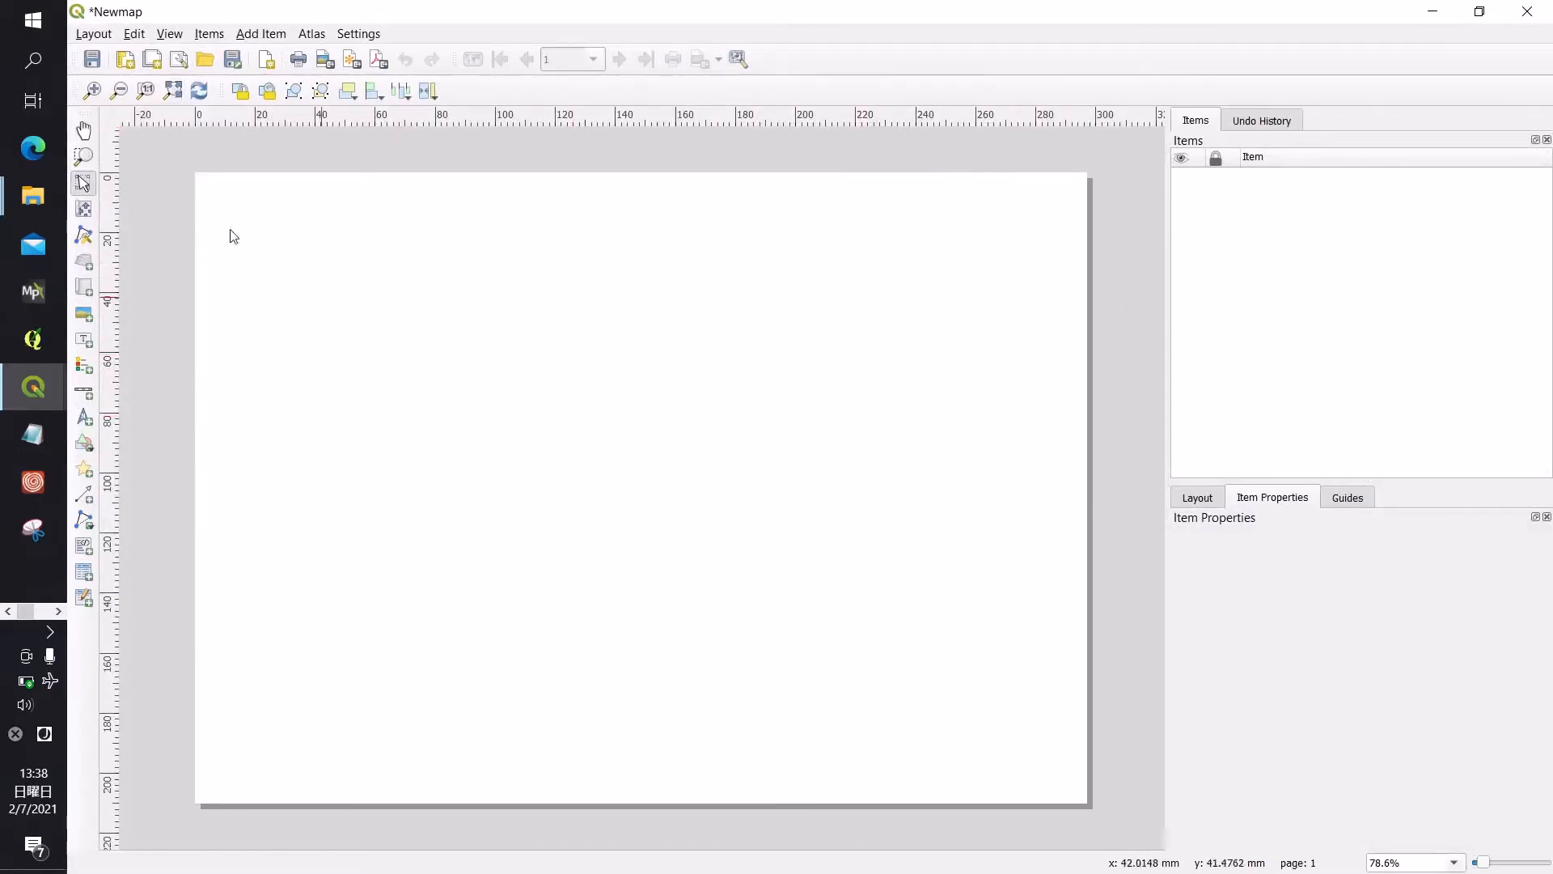
# Step: Add a map about 287 by 199 mm to the layout, leaving a narrow margin around the page
pyautogui.click(253, 37)
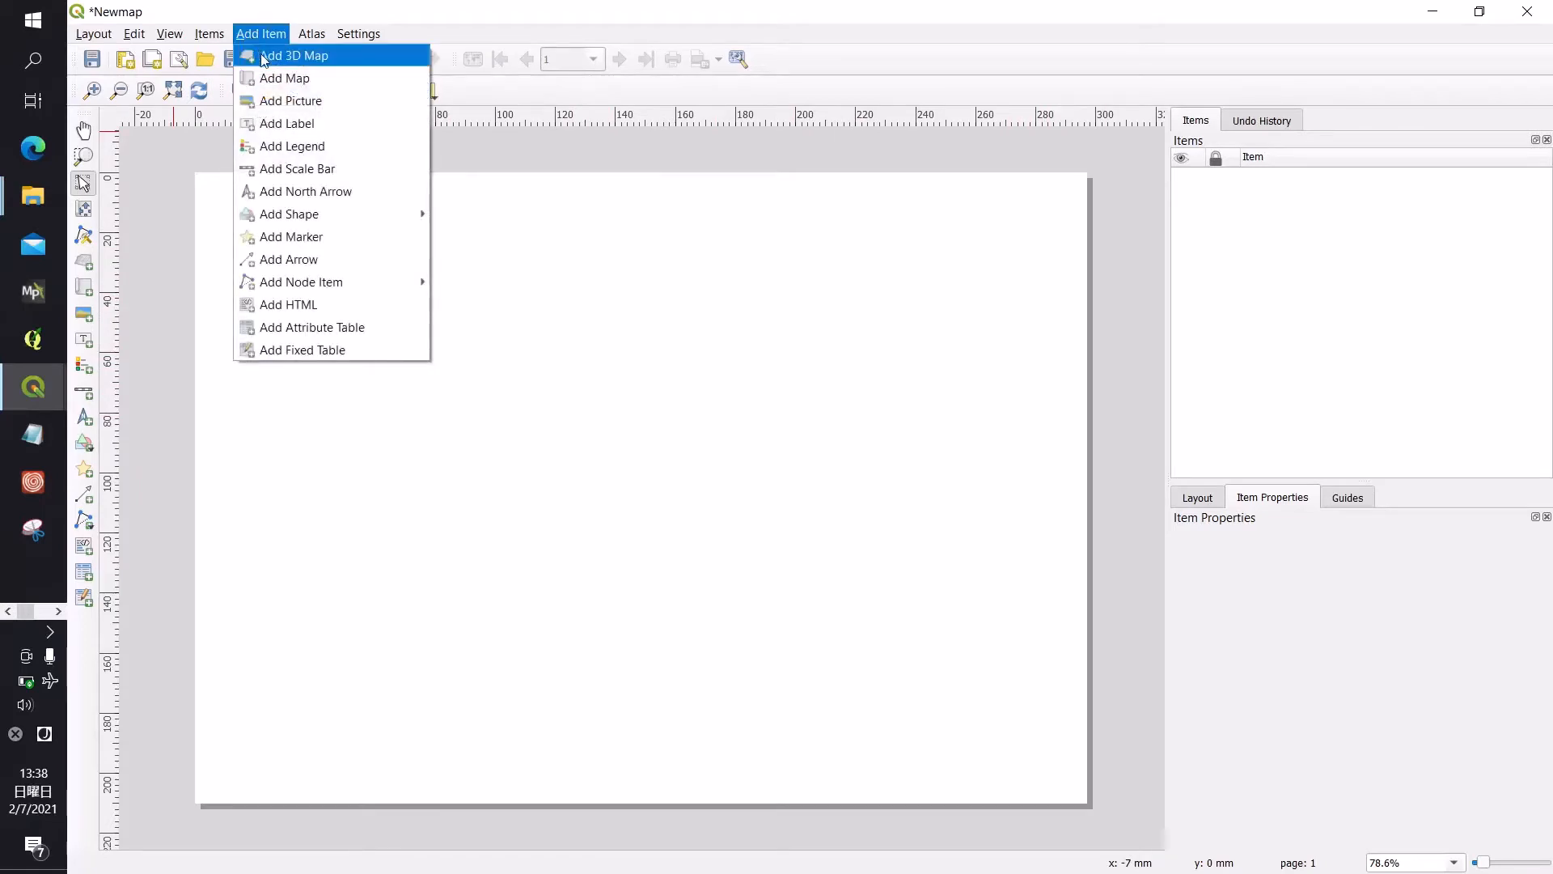
pyautogui.click(268, 78)
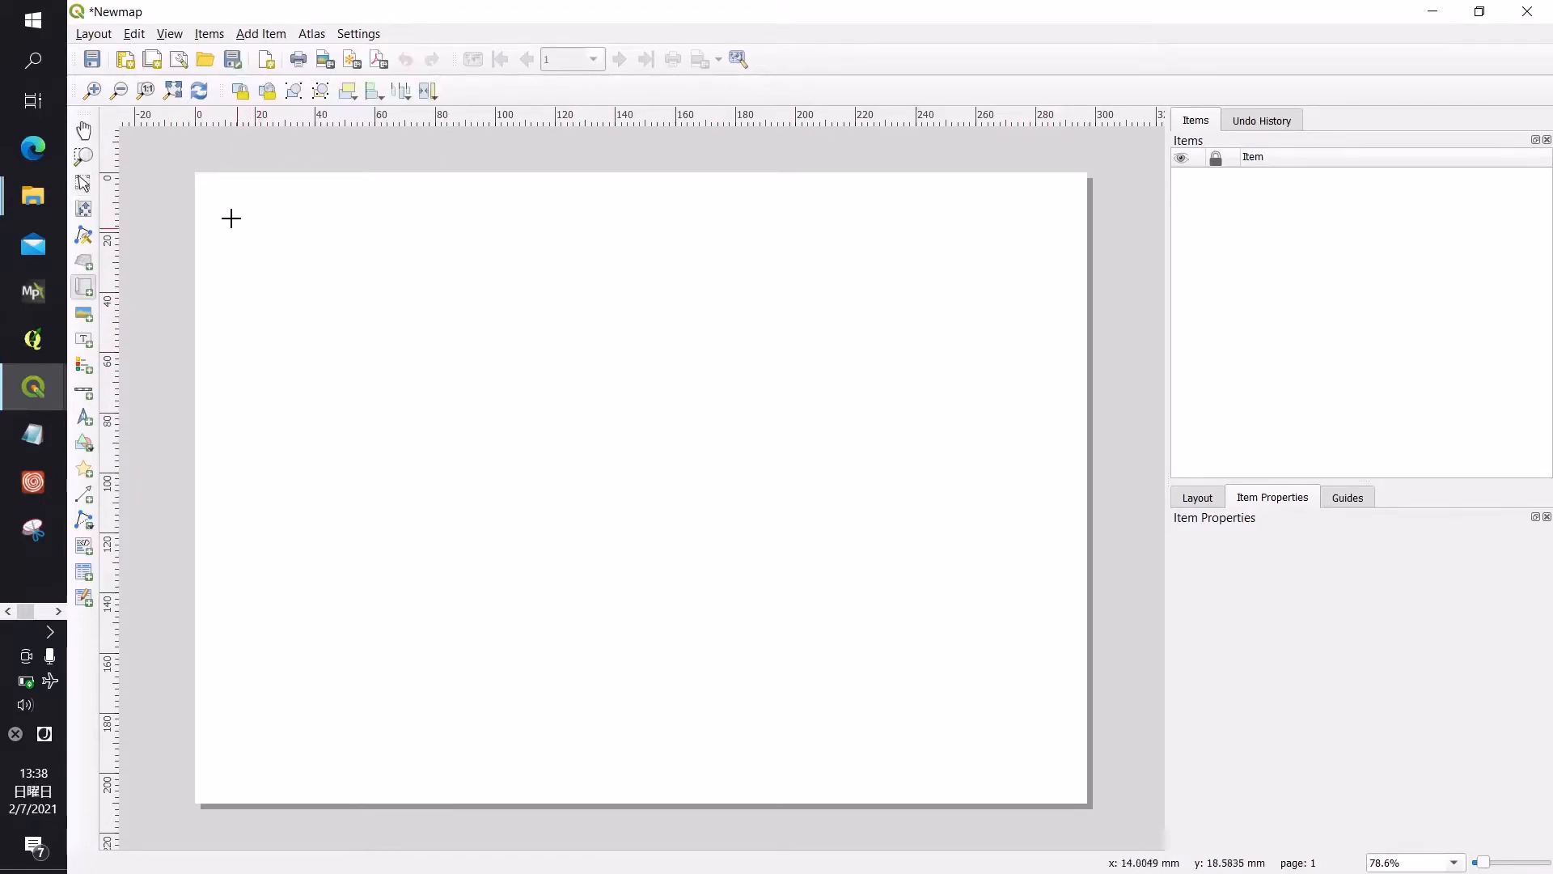
pyautogui.moveTo(210, 190); pyautogui.dragTo(1073, 787)
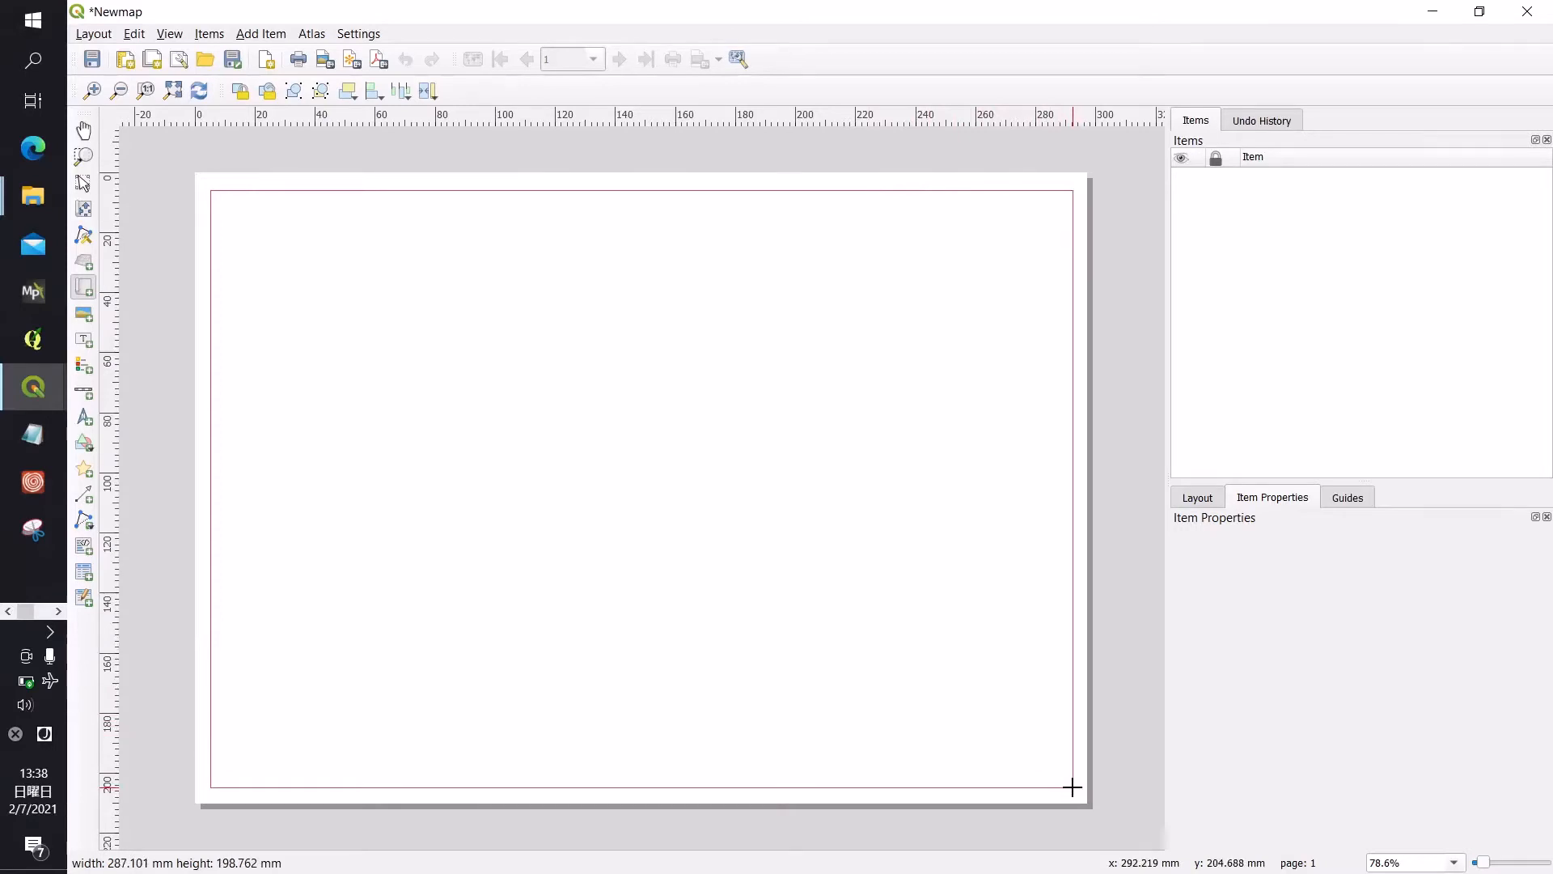
pyautogui.moveTo(1072, 787); pyautogui.dragTo(1073, 787)
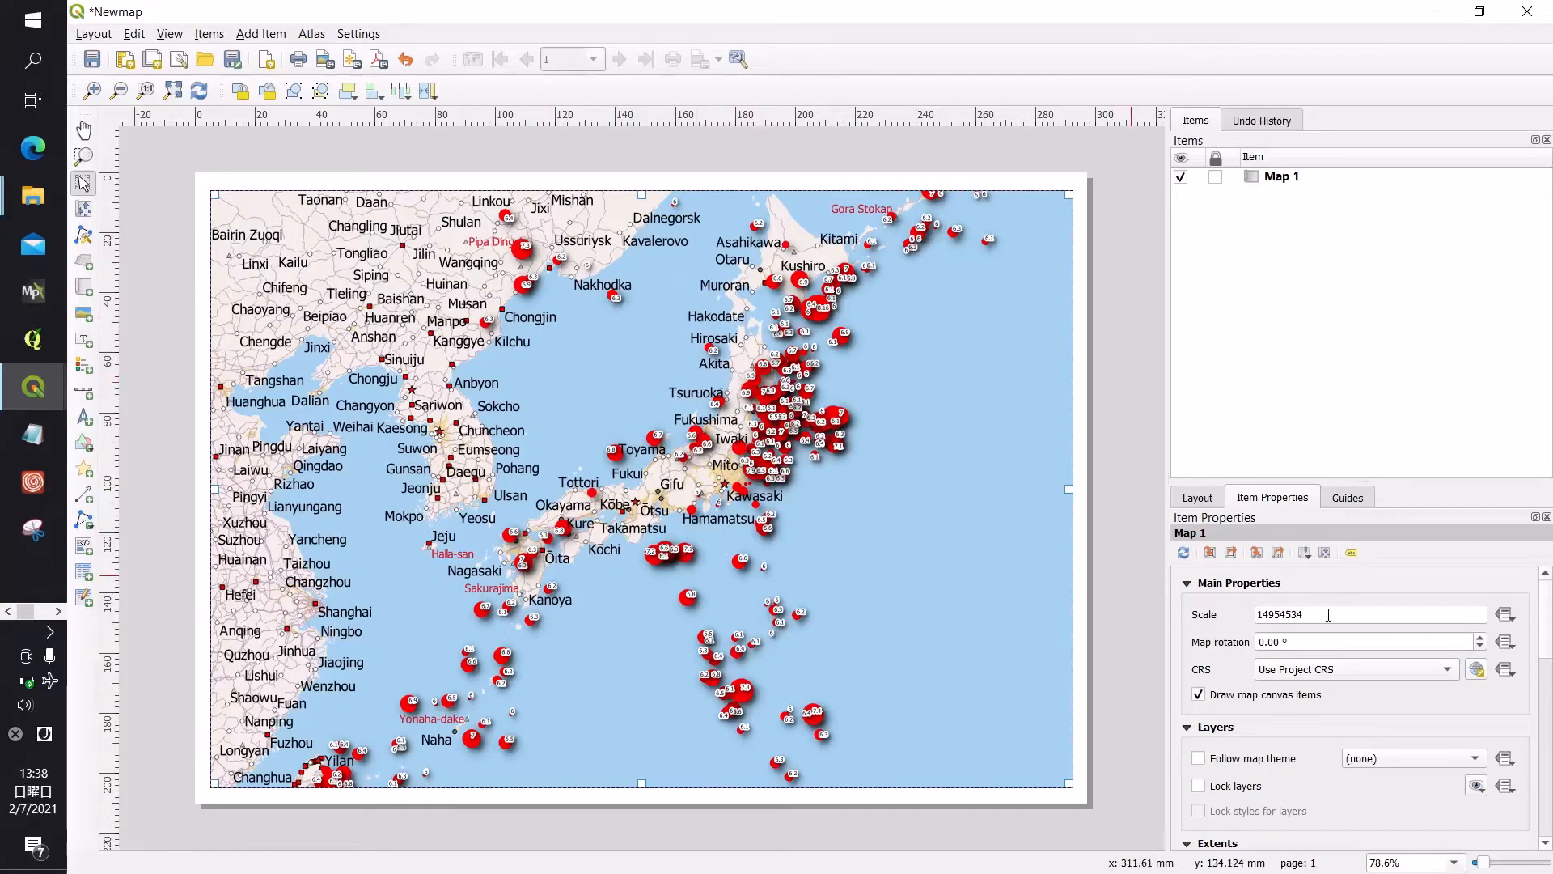
# Step: Set the layout map's scale to 15000000 and deselect the map
pyautogui.moveTo(1328, 614); pyautogui.dragTo(1228, 620)
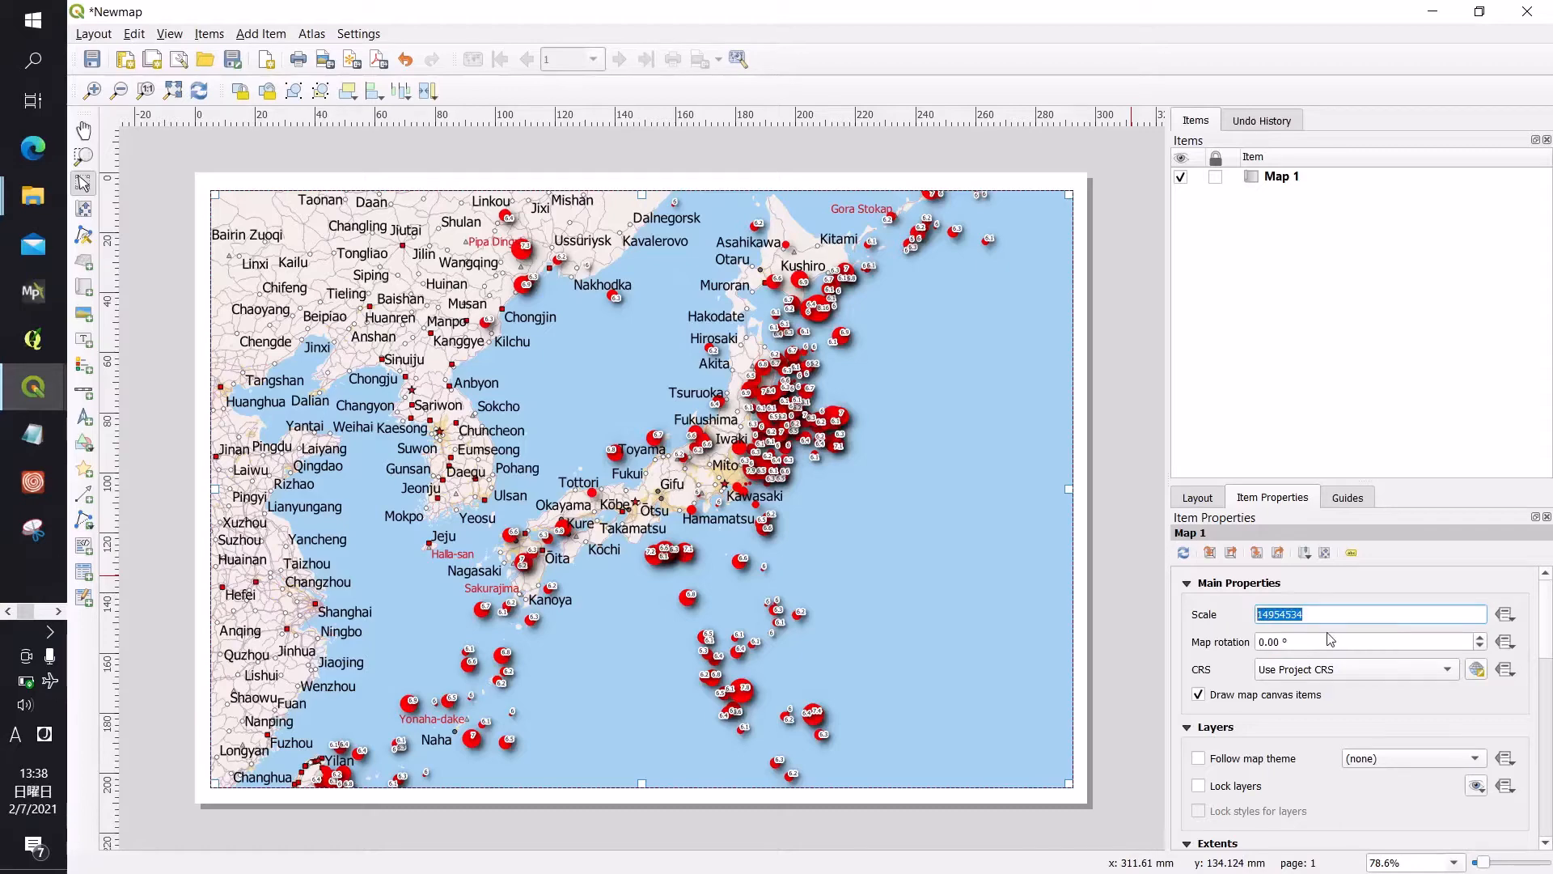
pyautogui.write('15000000')
pyautogui.press('Return')
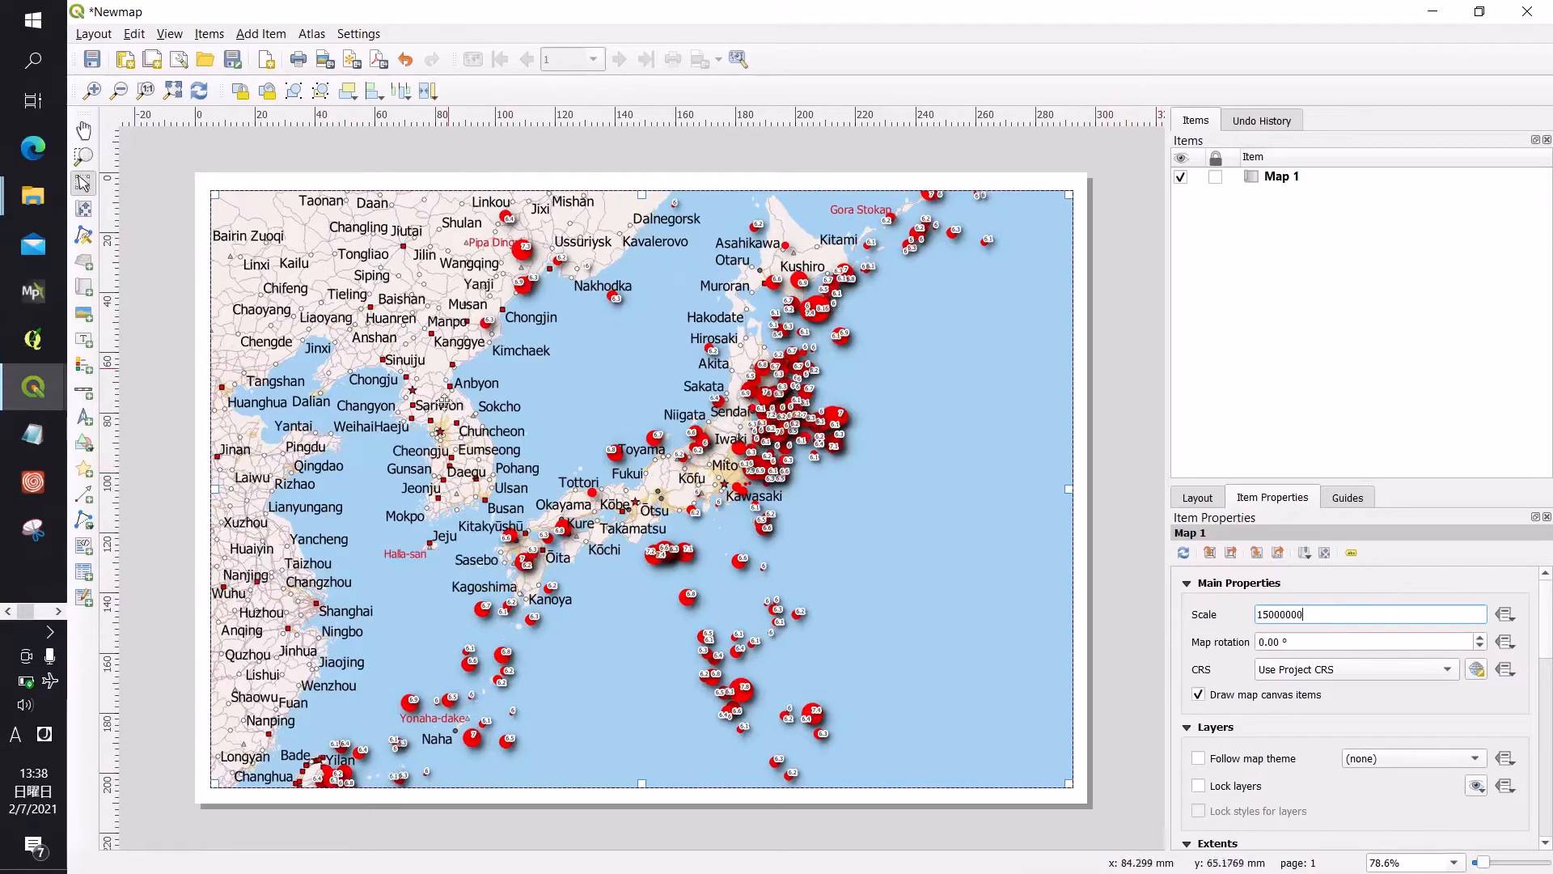
pyautogui.click(1113, 516)
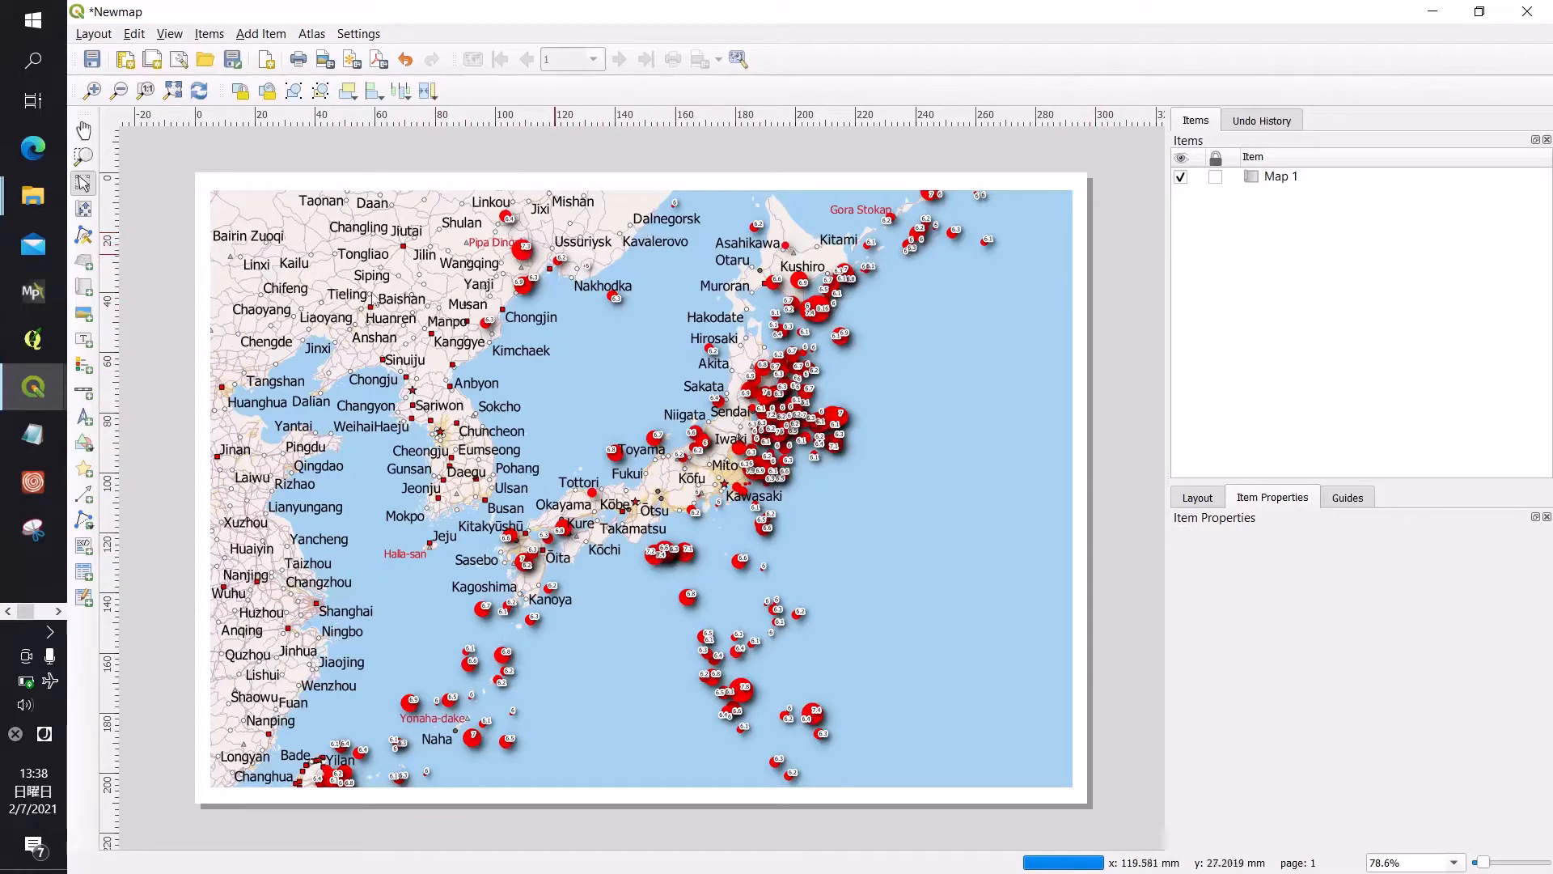
# Step: Switch back to the Natural Earth project's main window and close the Layout Manager
pyautogui.moveTo(12, 397)
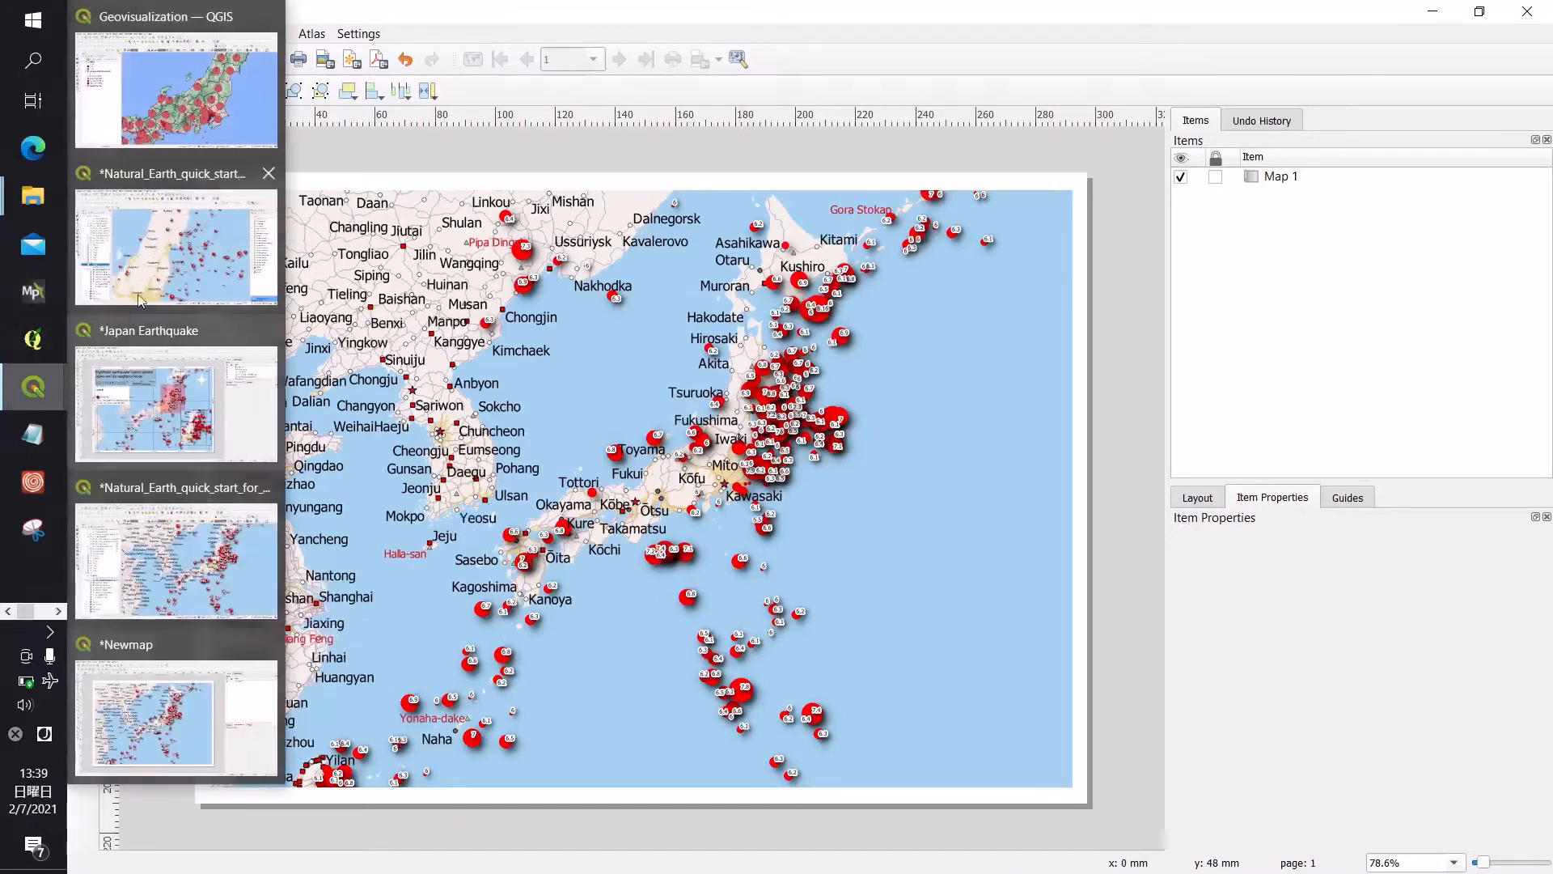
pyautogui.moveTo(150, 586)
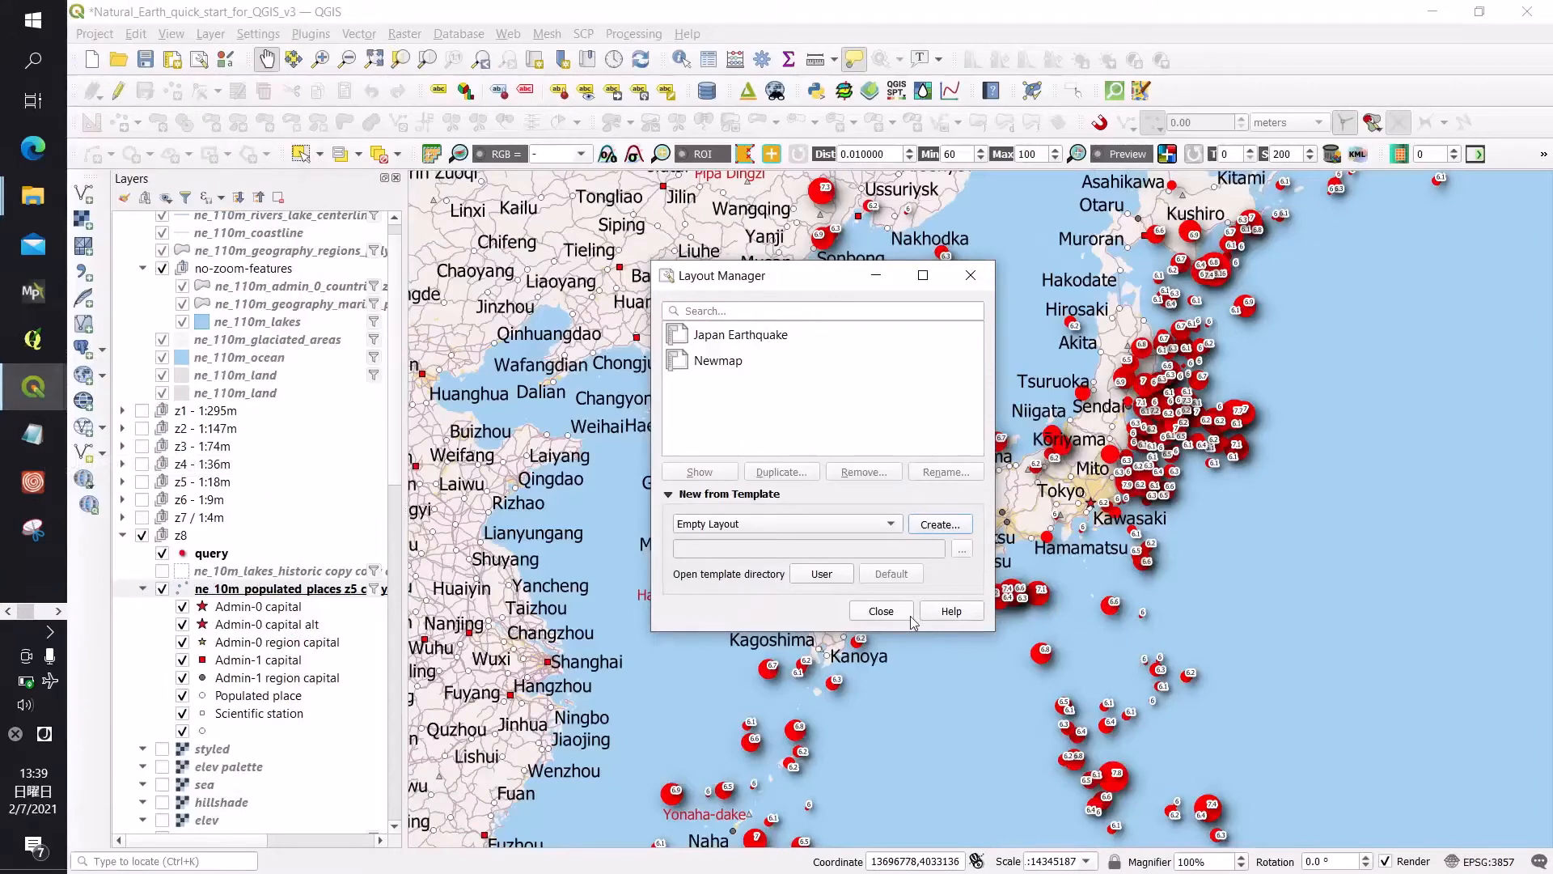
pyautogui.click(910, 616)
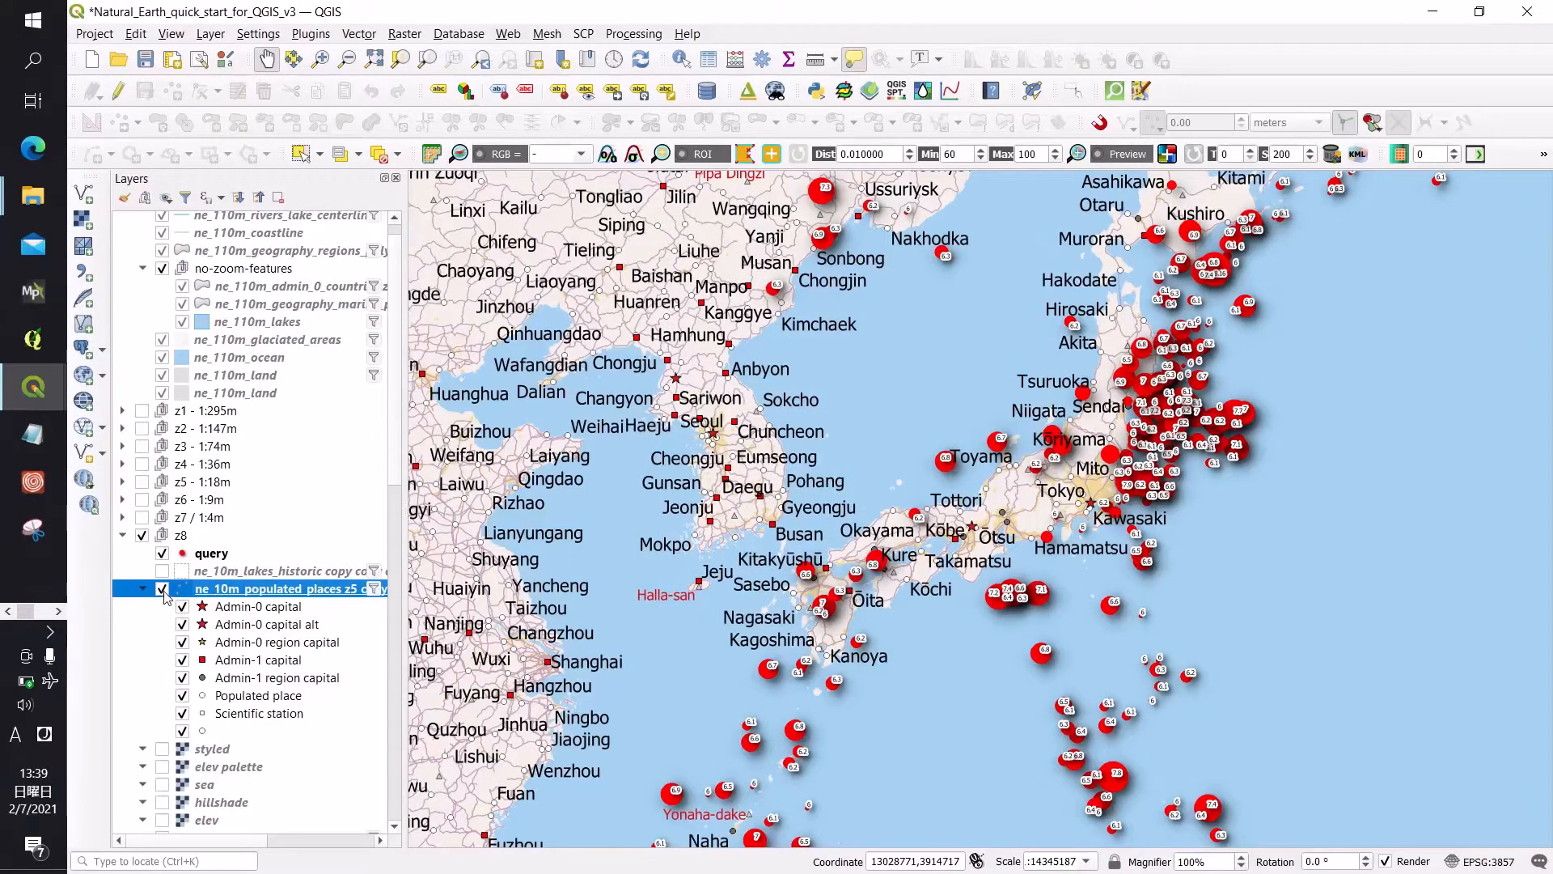
# Step: Hide the ne_10m_populated_places z5 copy layer, switch to the Newmap layout window, and refresh the map preview
pyautogui.click(163, 591)
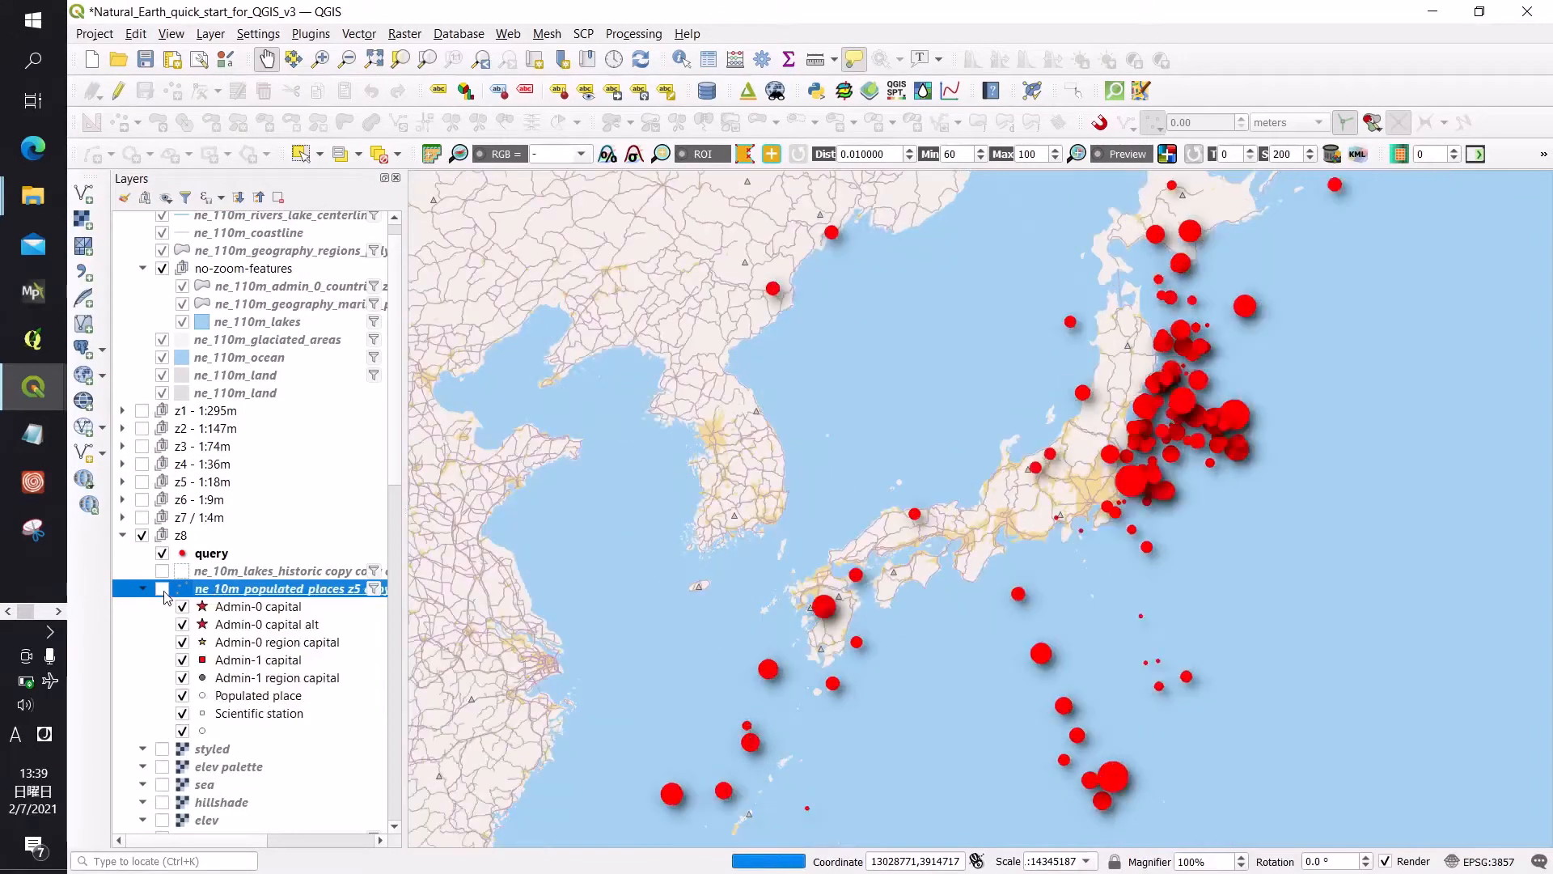
pyautogui.moveTo(18, 402)
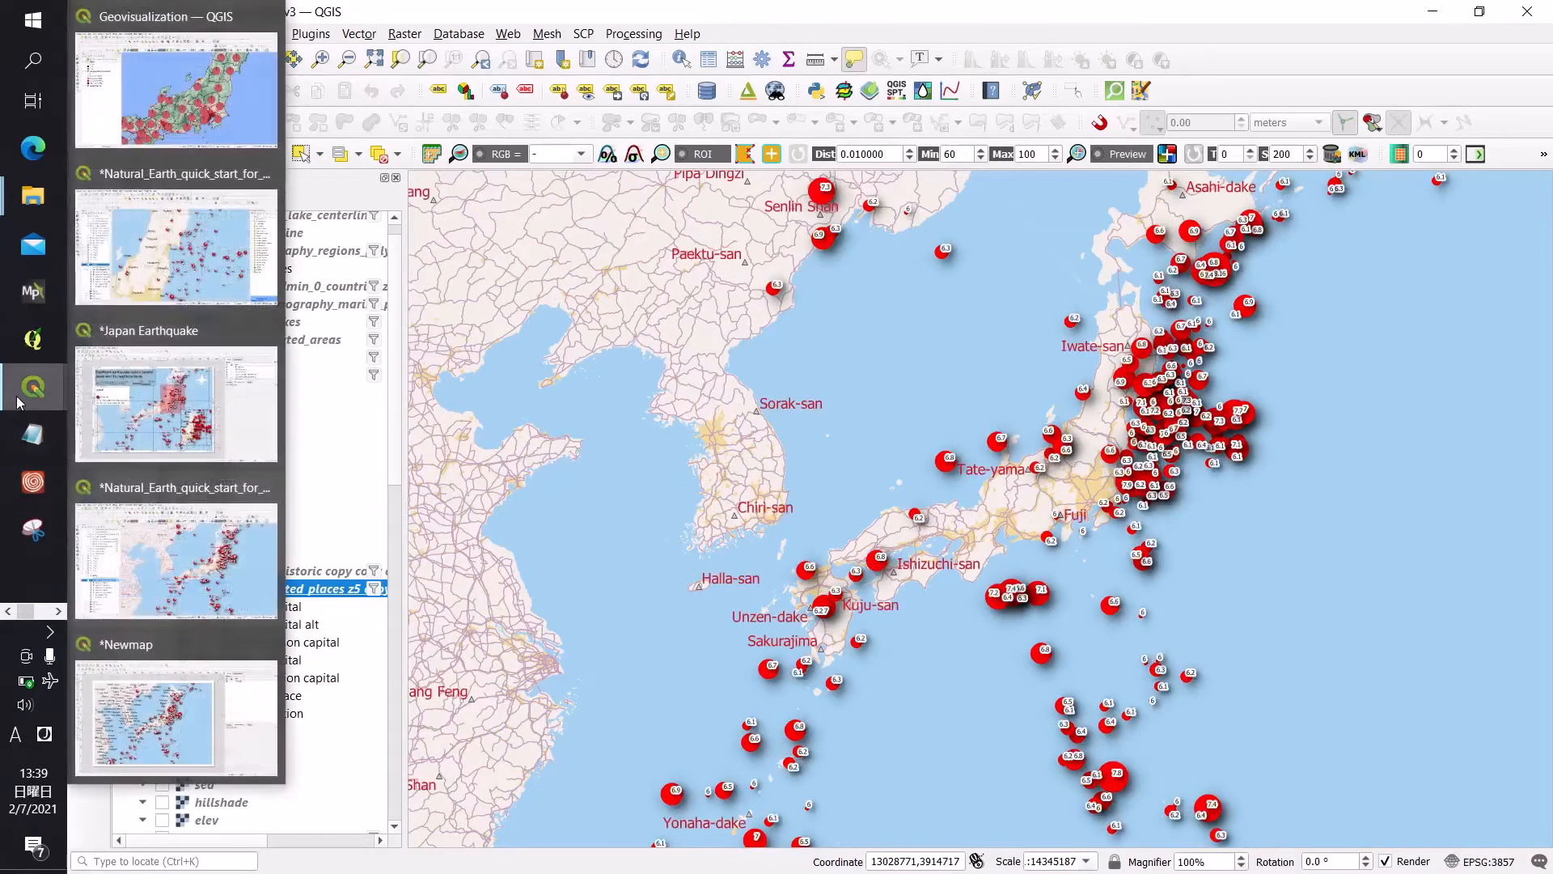
pyautogui.click(170, 704)
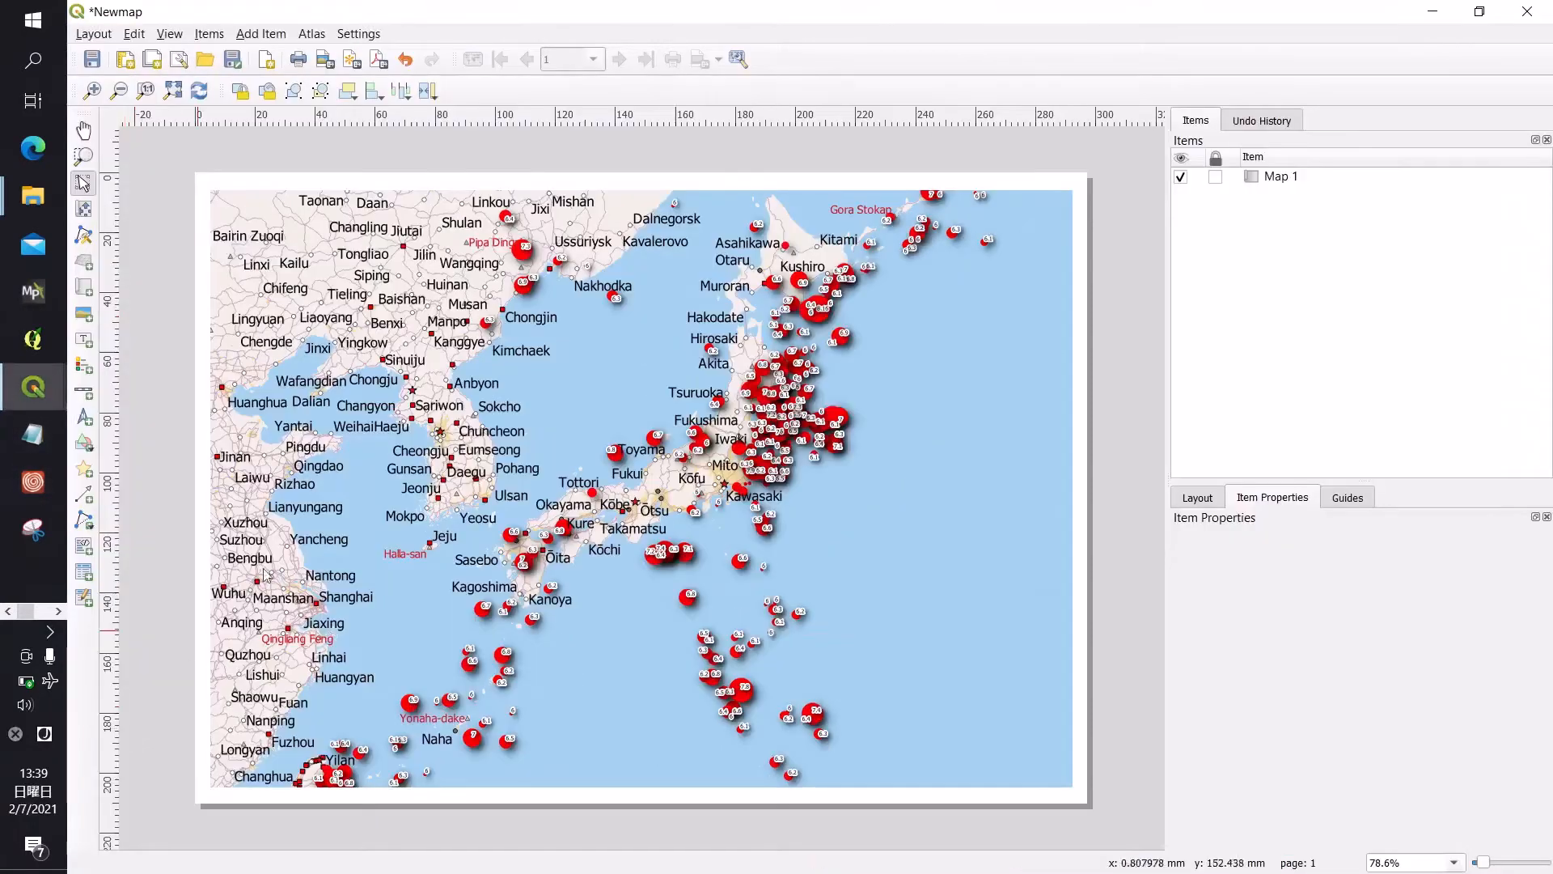
pyautogui.click(714, 451)
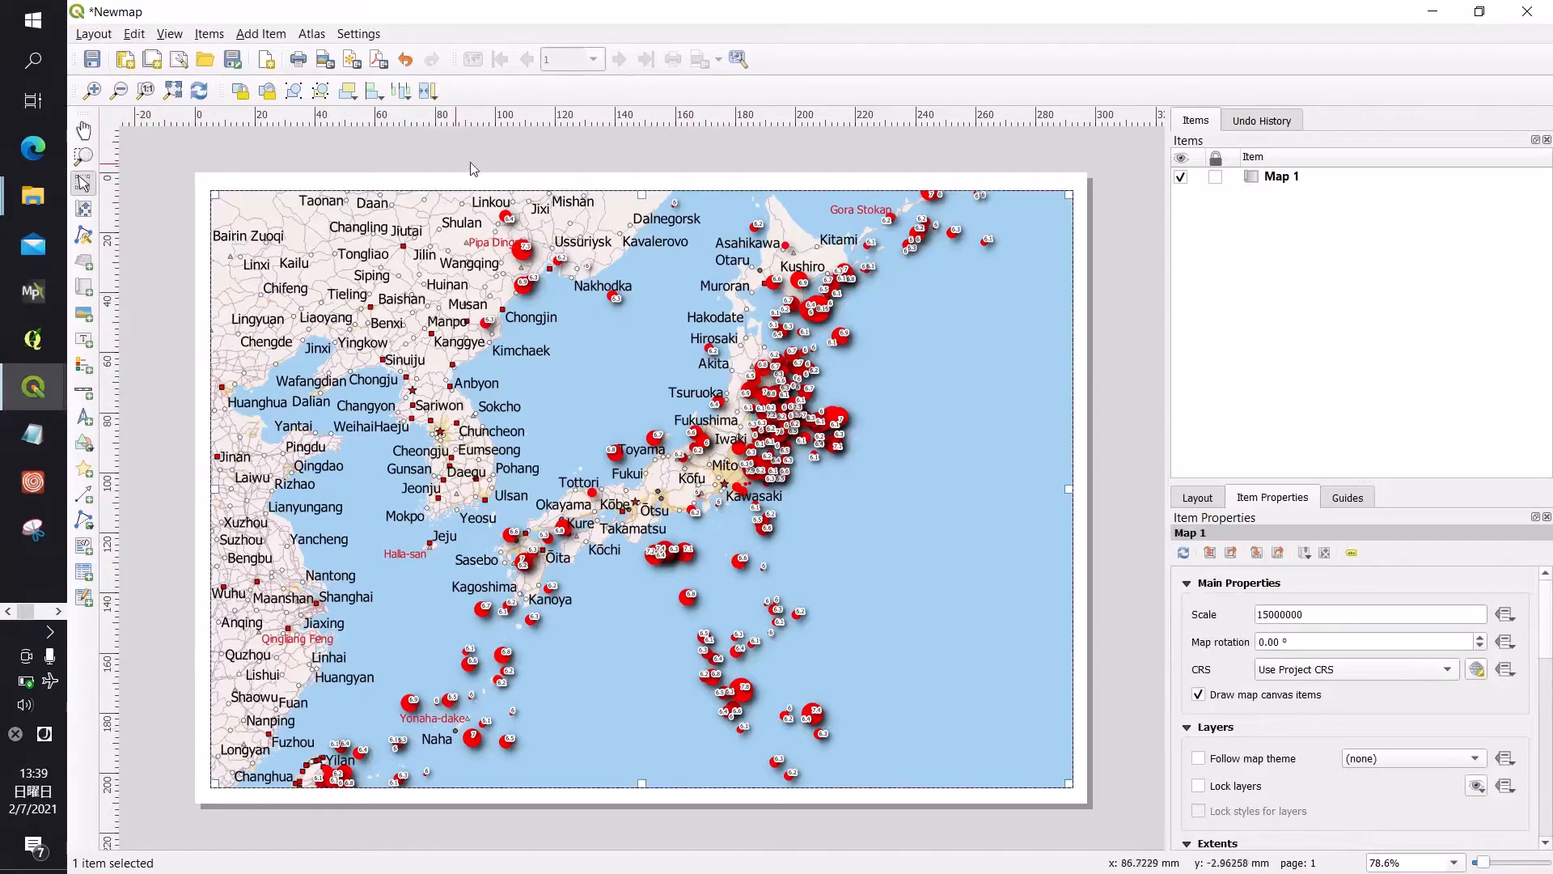
pyautogui.click(1184, 553)
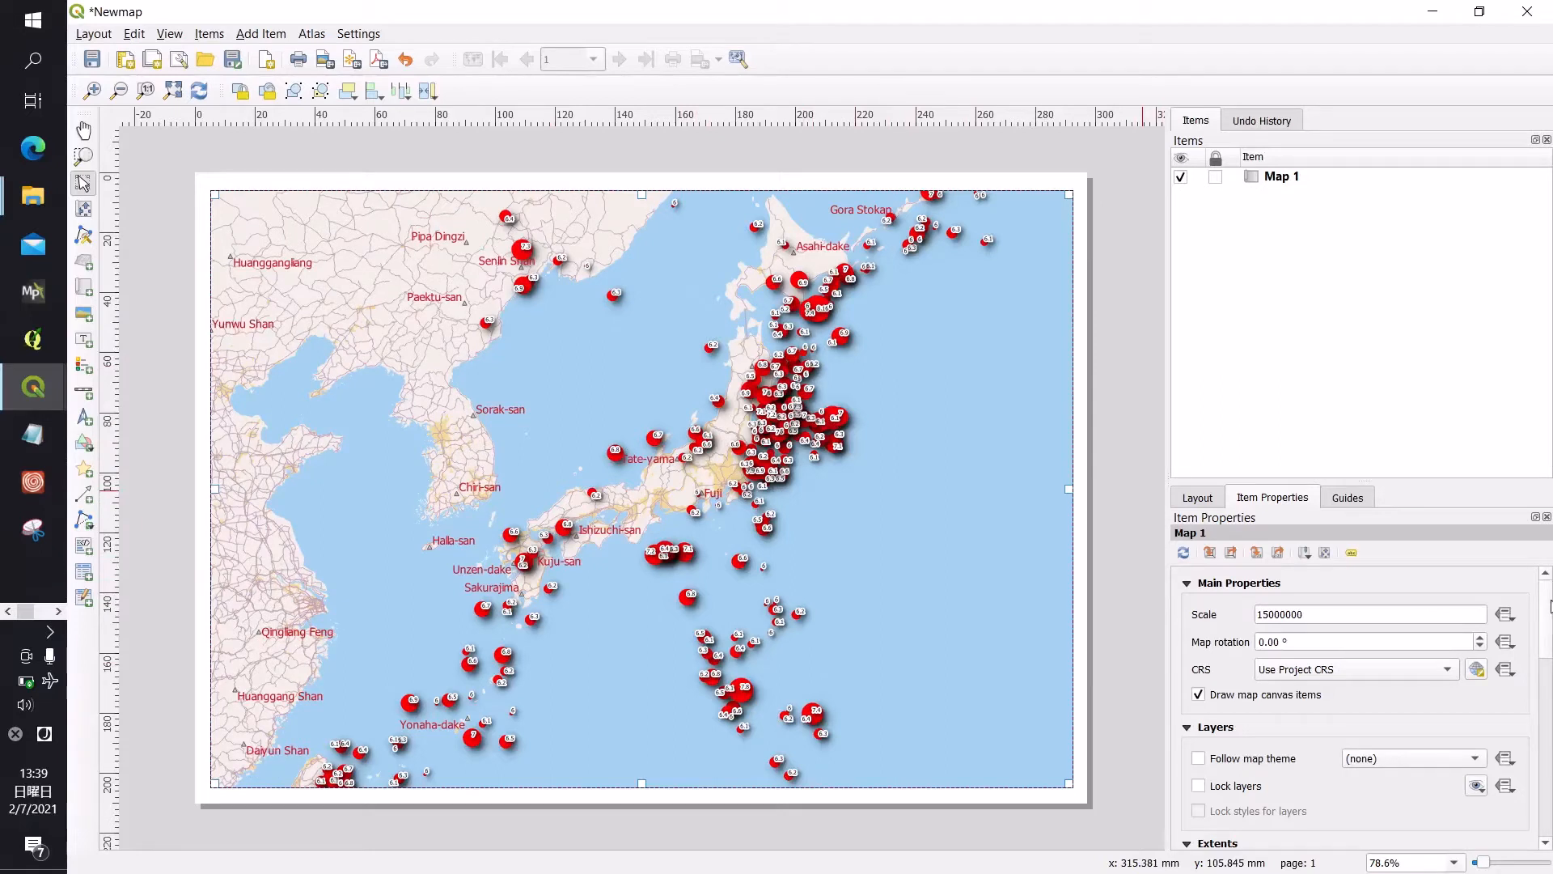
# Step: Add a grid to the layout map and open its properties for modification
pyautogui.scroll(-2, 1550, 605)
pyautogui.scroll(2, 1550, 591)
pyautogui.moveTo(1550, 593); pyautogui.dragTo(1548, 701)
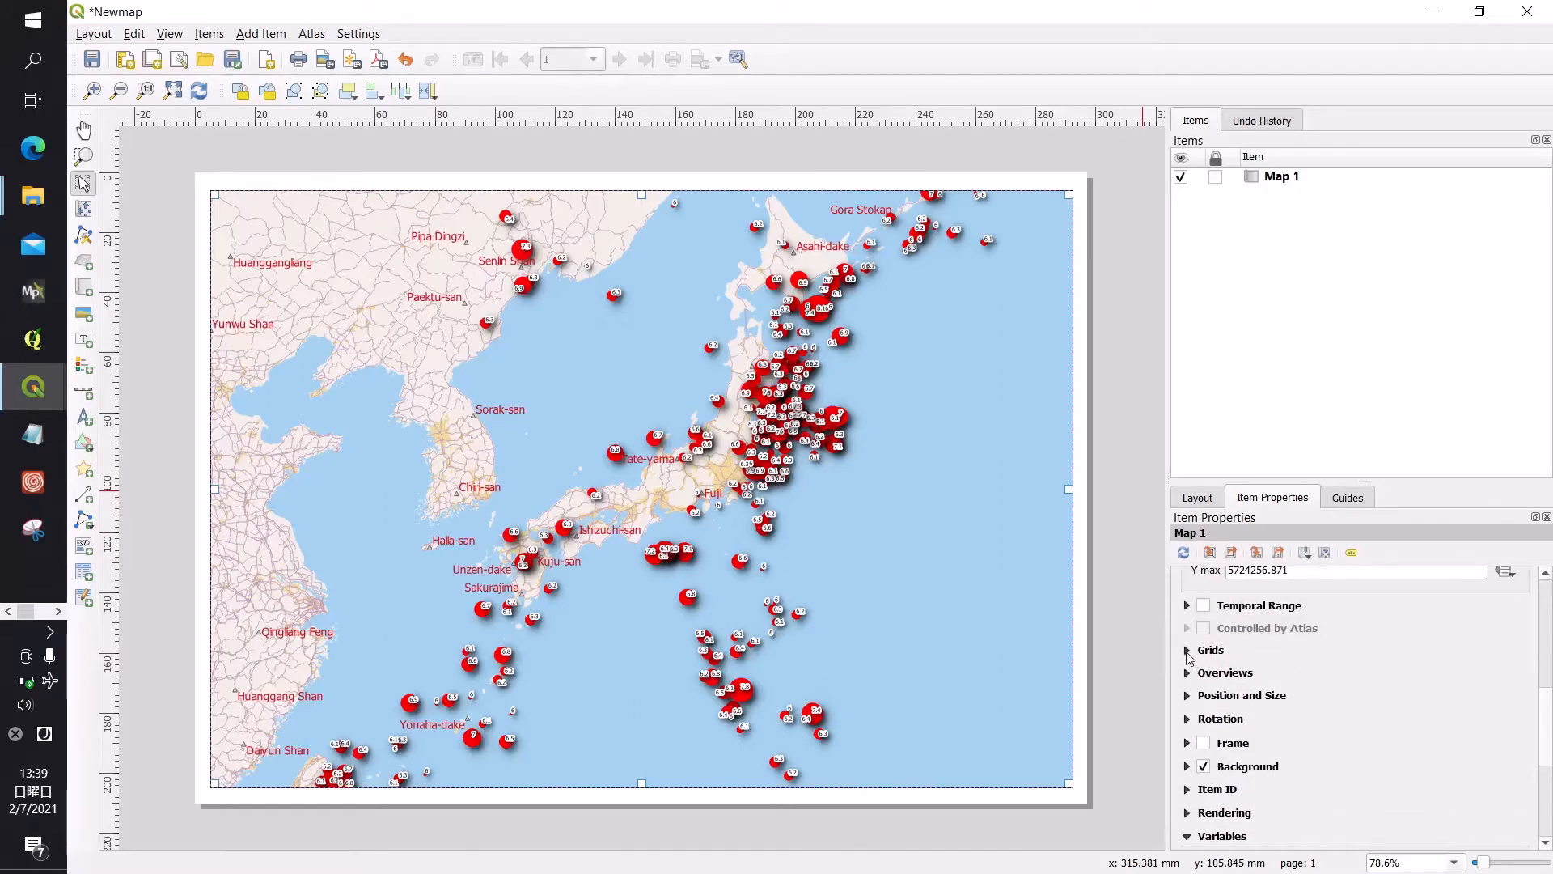
pyautogui.click(1186, 652)
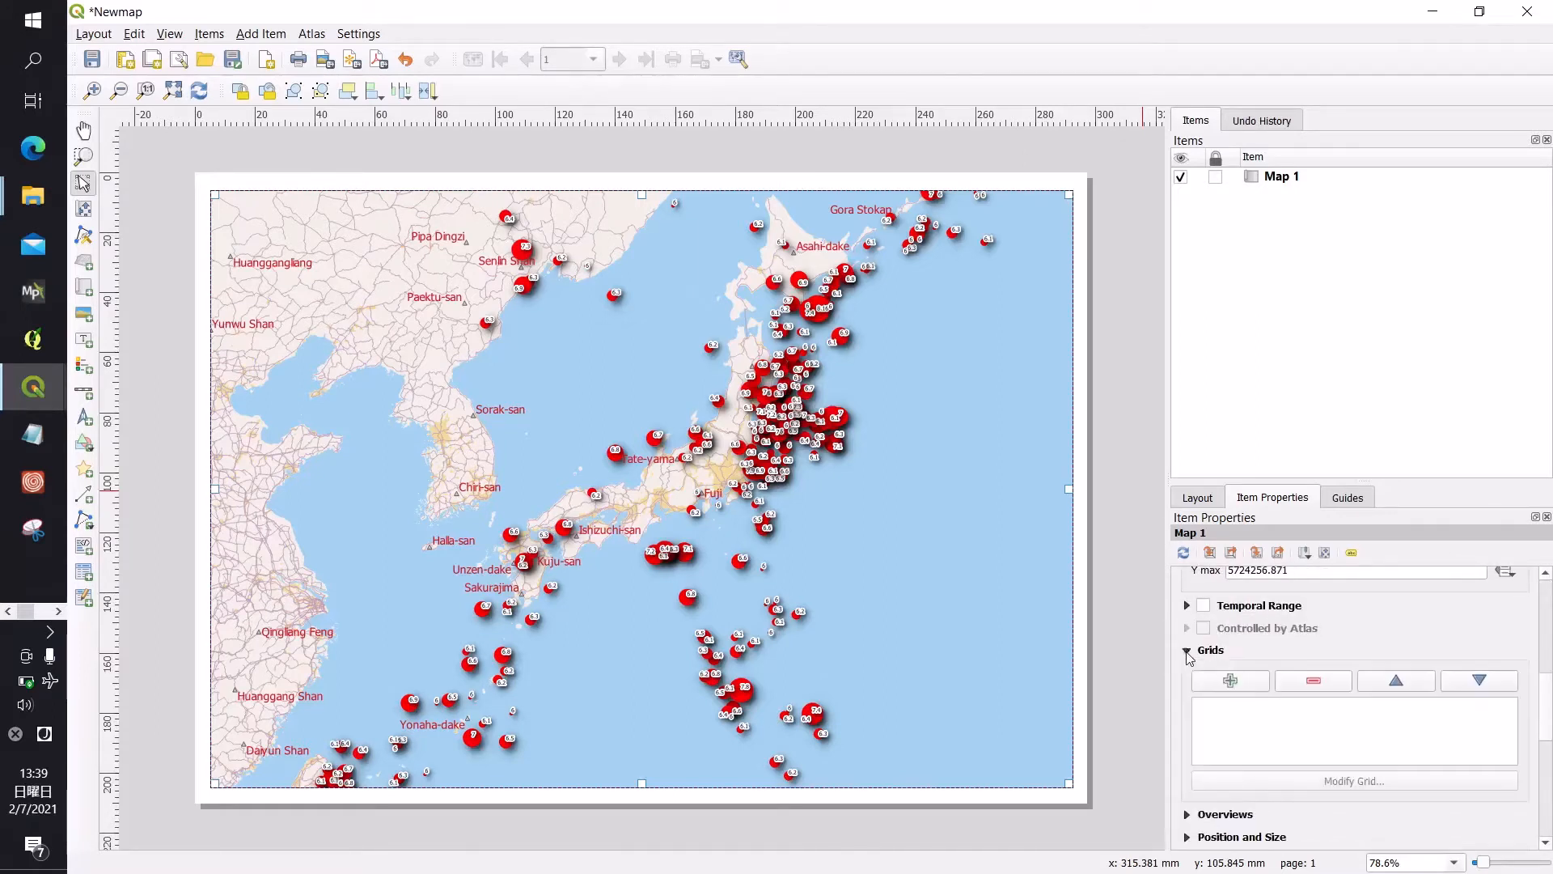
pyautogui.click(1229, 681)
pyautogui.click(1223, 706)
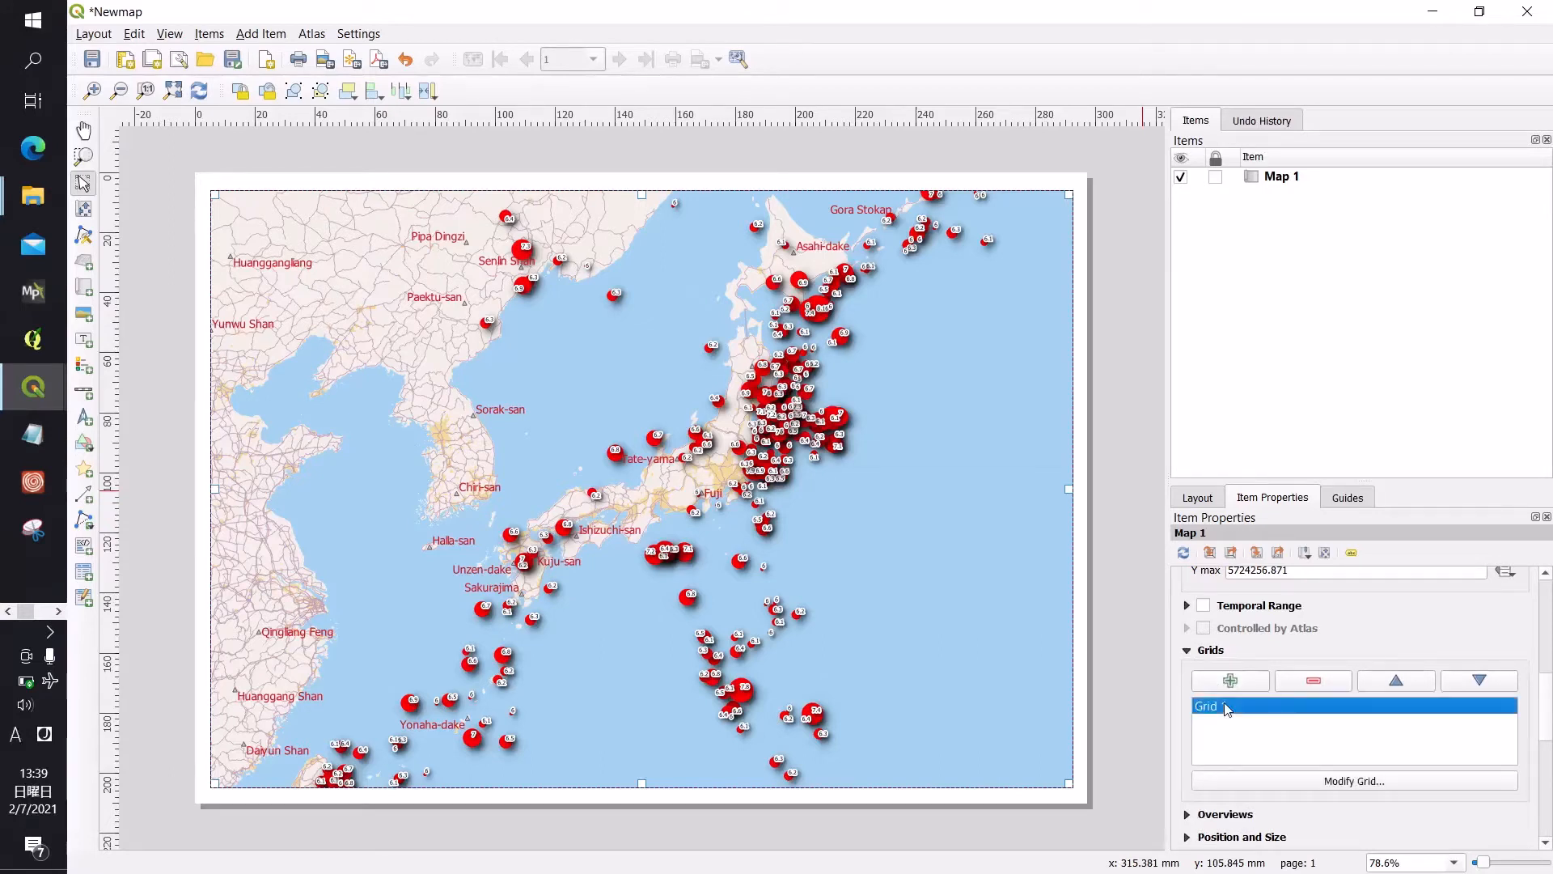
pyautogui.click(1377, 782)
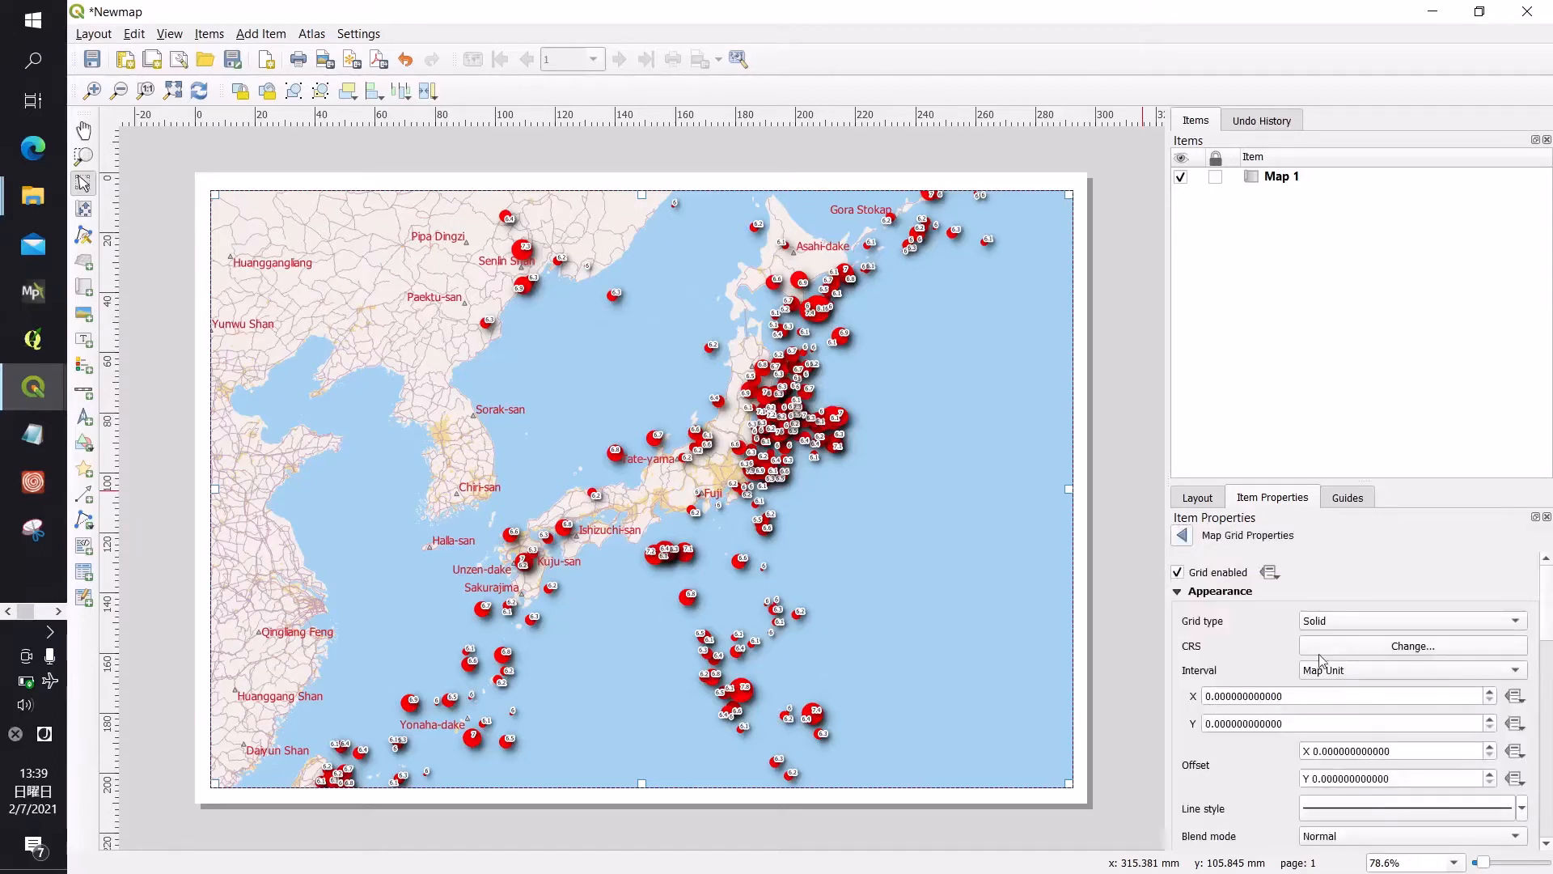
# Step: Set the map grid's coordinate reference system to WGS 84 (EPSG:4326)
pyautogui.click(1361, 652)
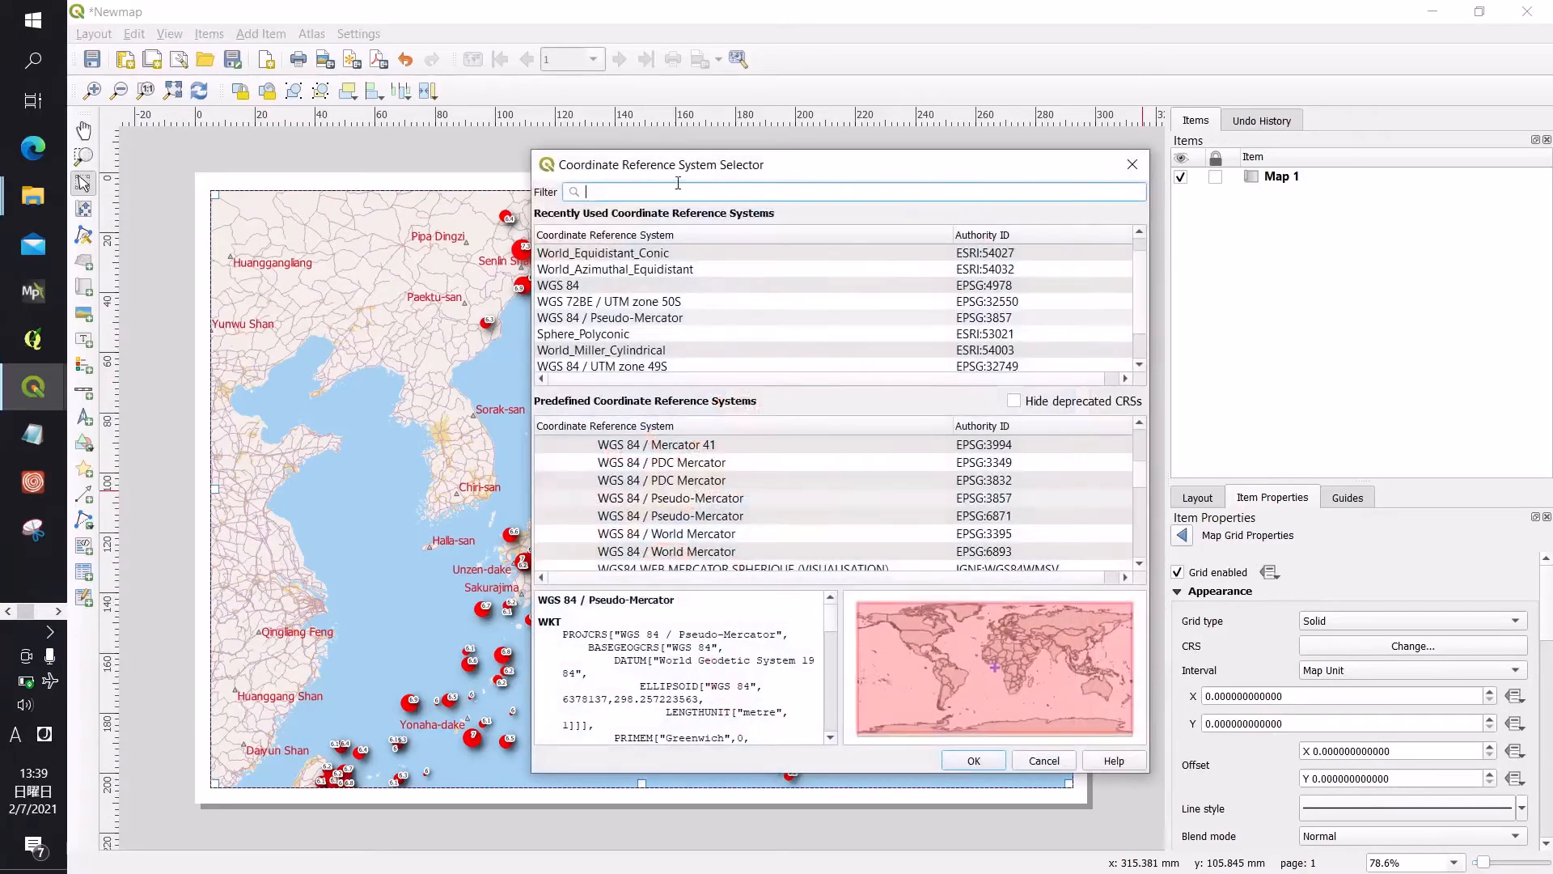
pyautogui.write('4326')
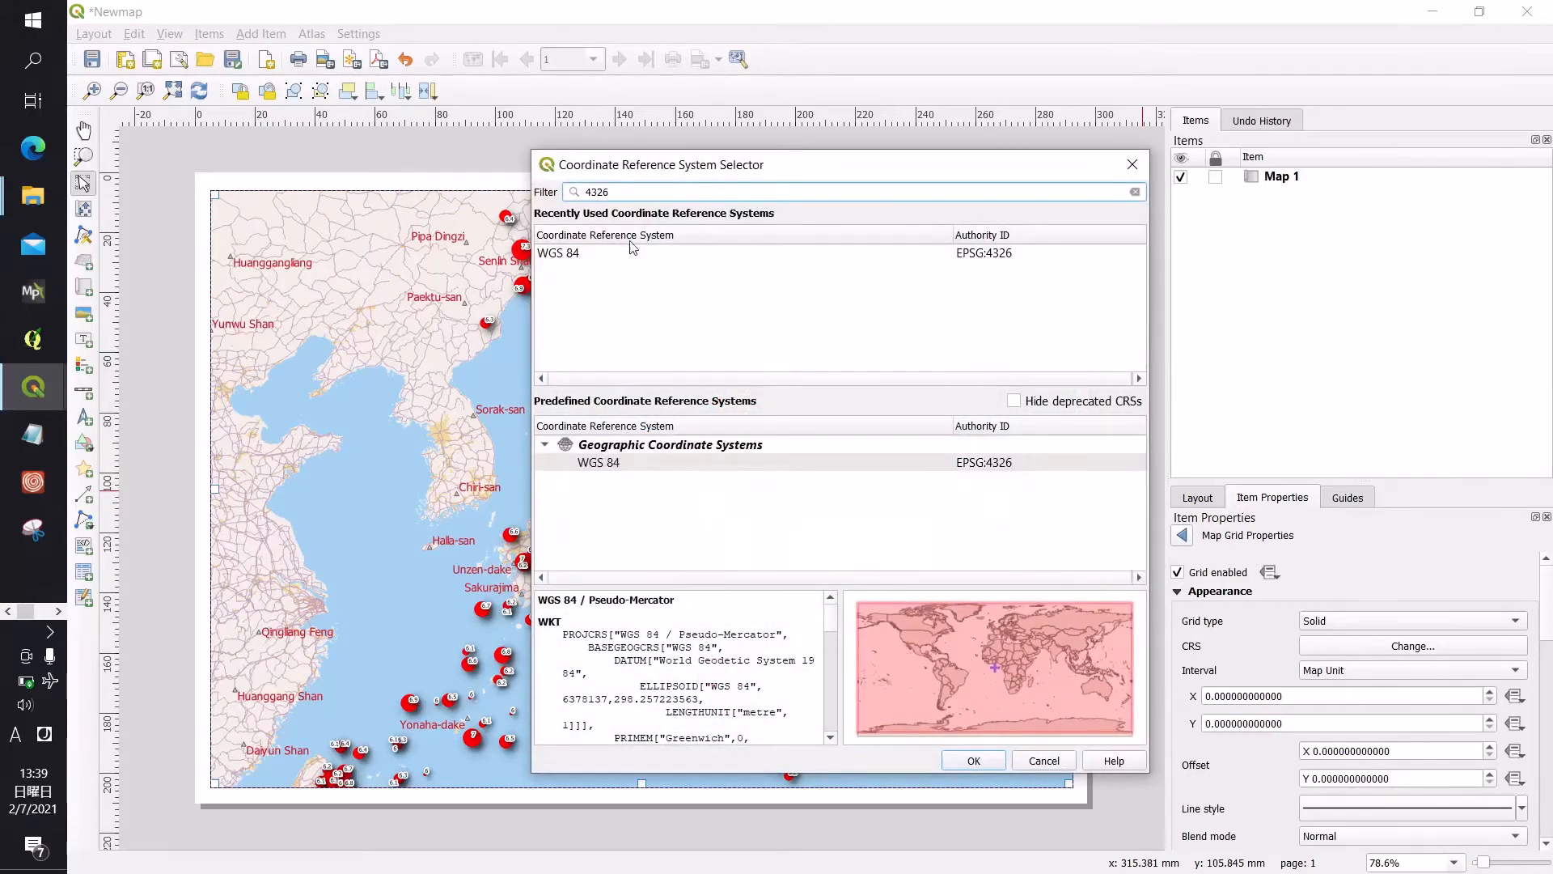
pyautogui.click(594, 256)
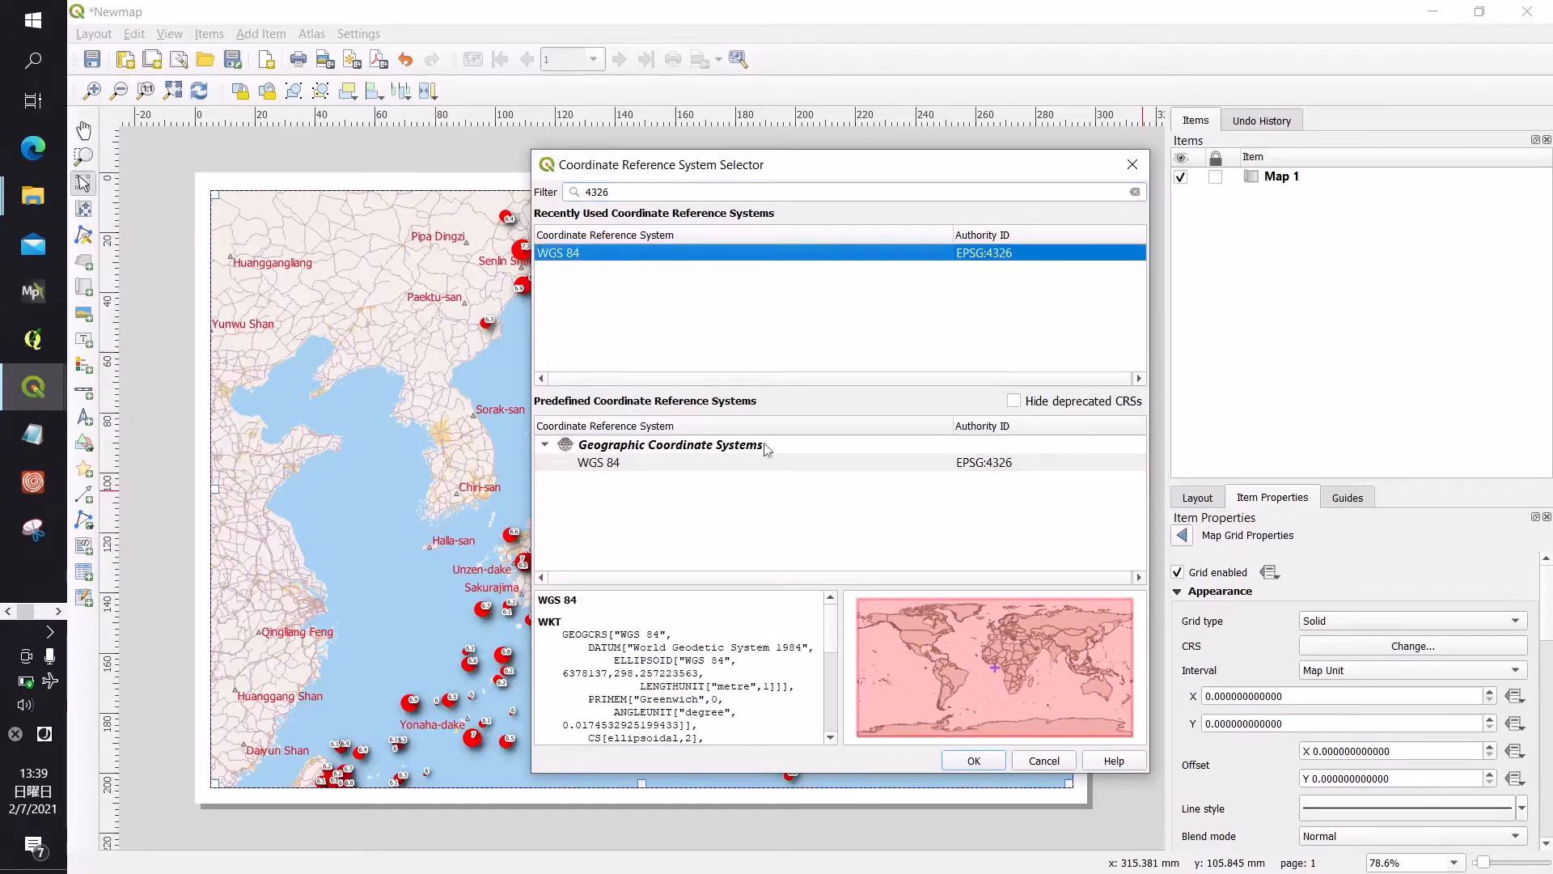
pyautogui.click(972, 761)
# Step: Set the grid interval to 8 map units in X and 7.5 in Y
pyautogui.moveTo(1212, 698); pyautogui.dragTo(1194, 698)
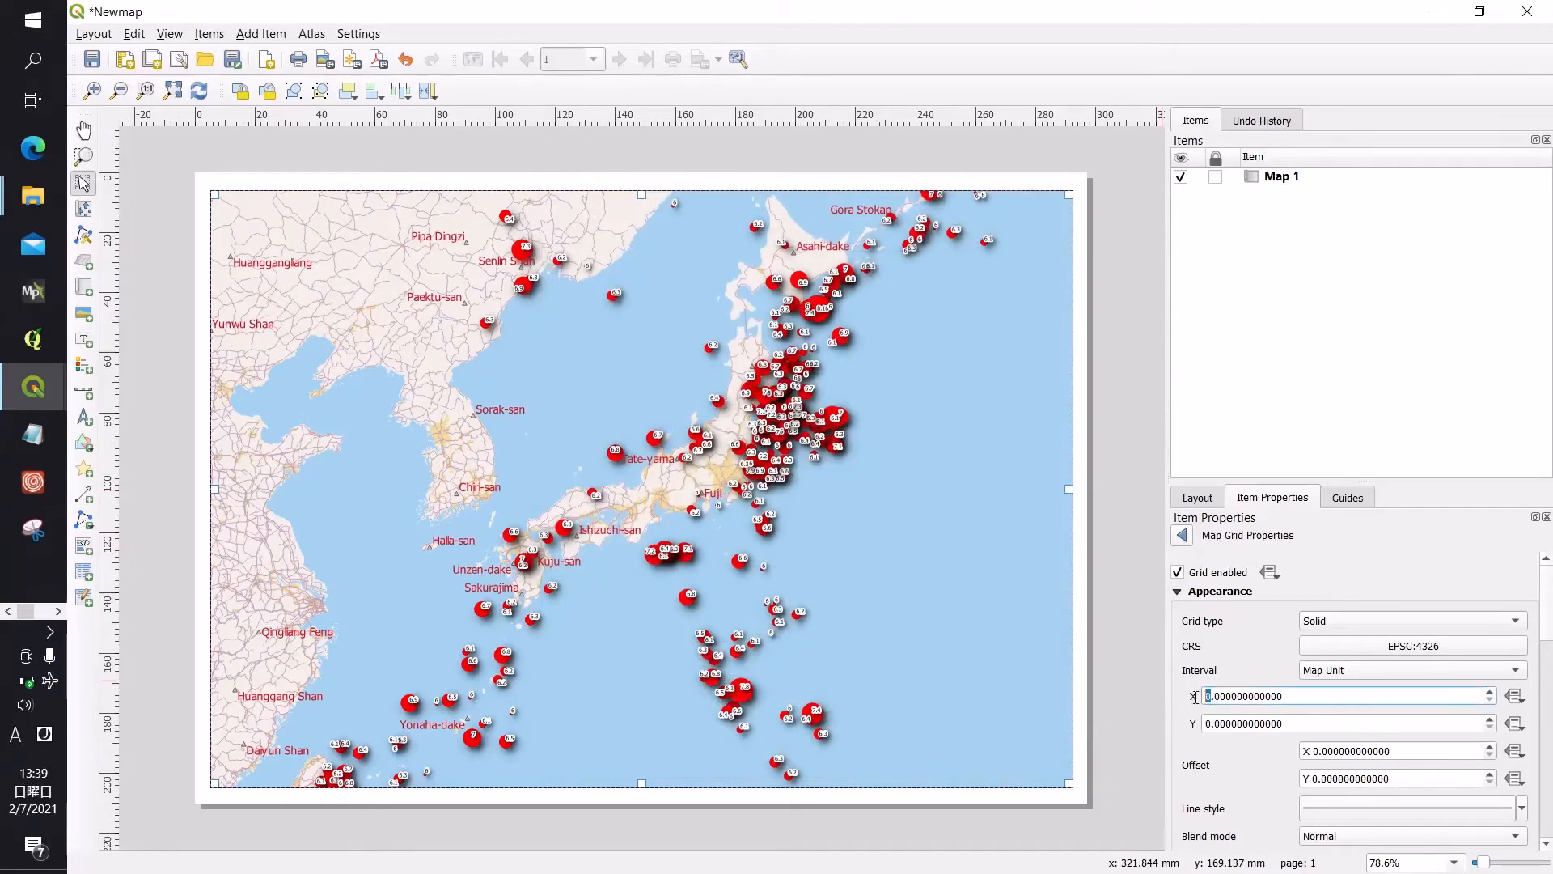
pyautogui.write('8')
pyautogui.click(1214, 724)
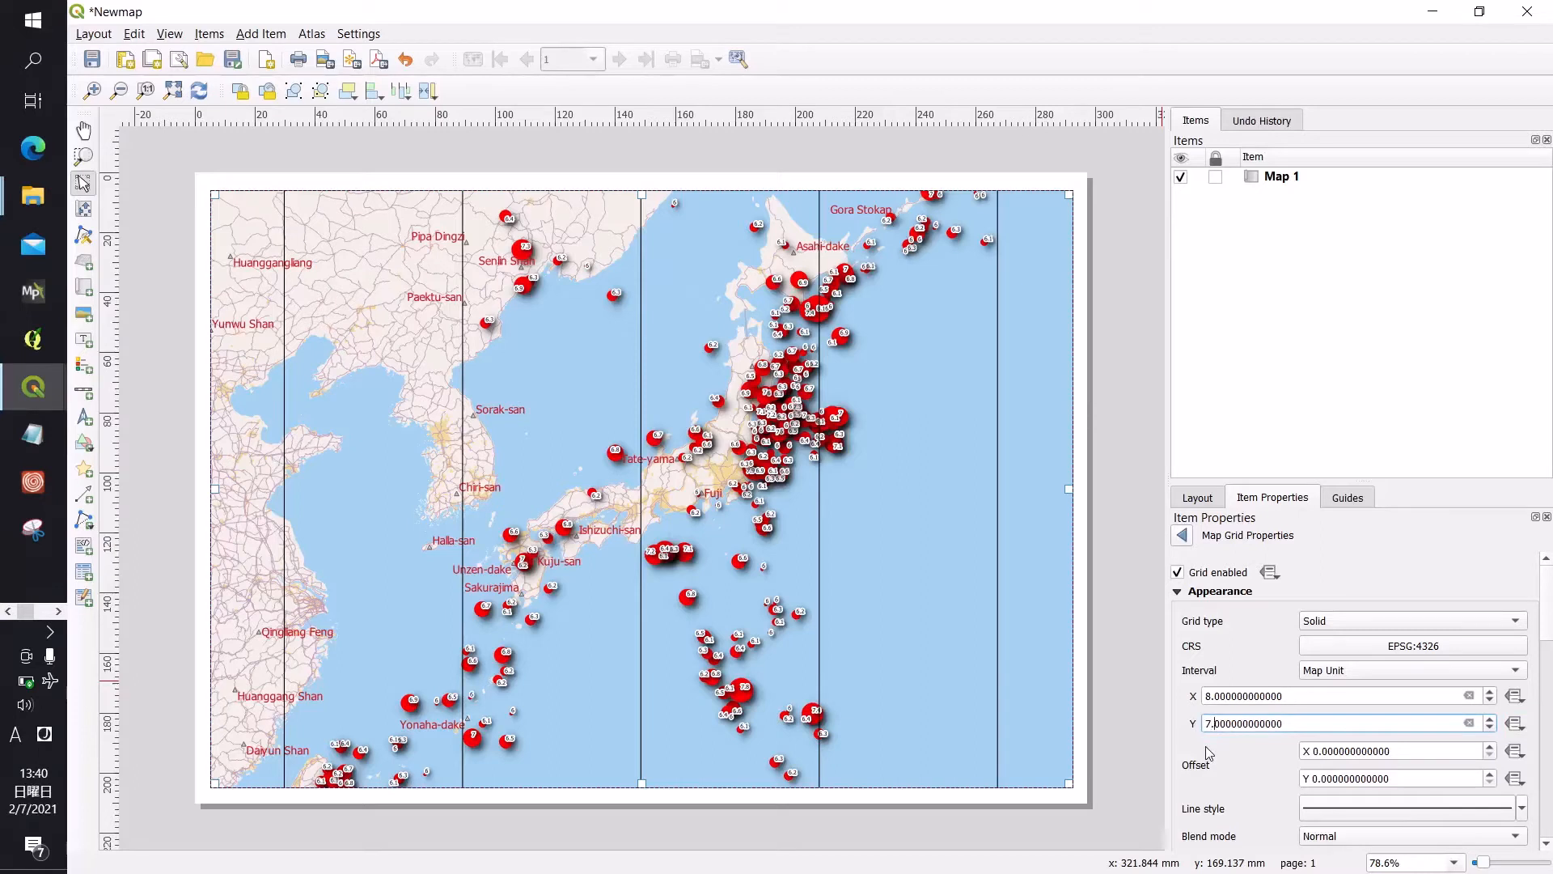
pyautogui.write('7.5')
pyautogui.press('Return')
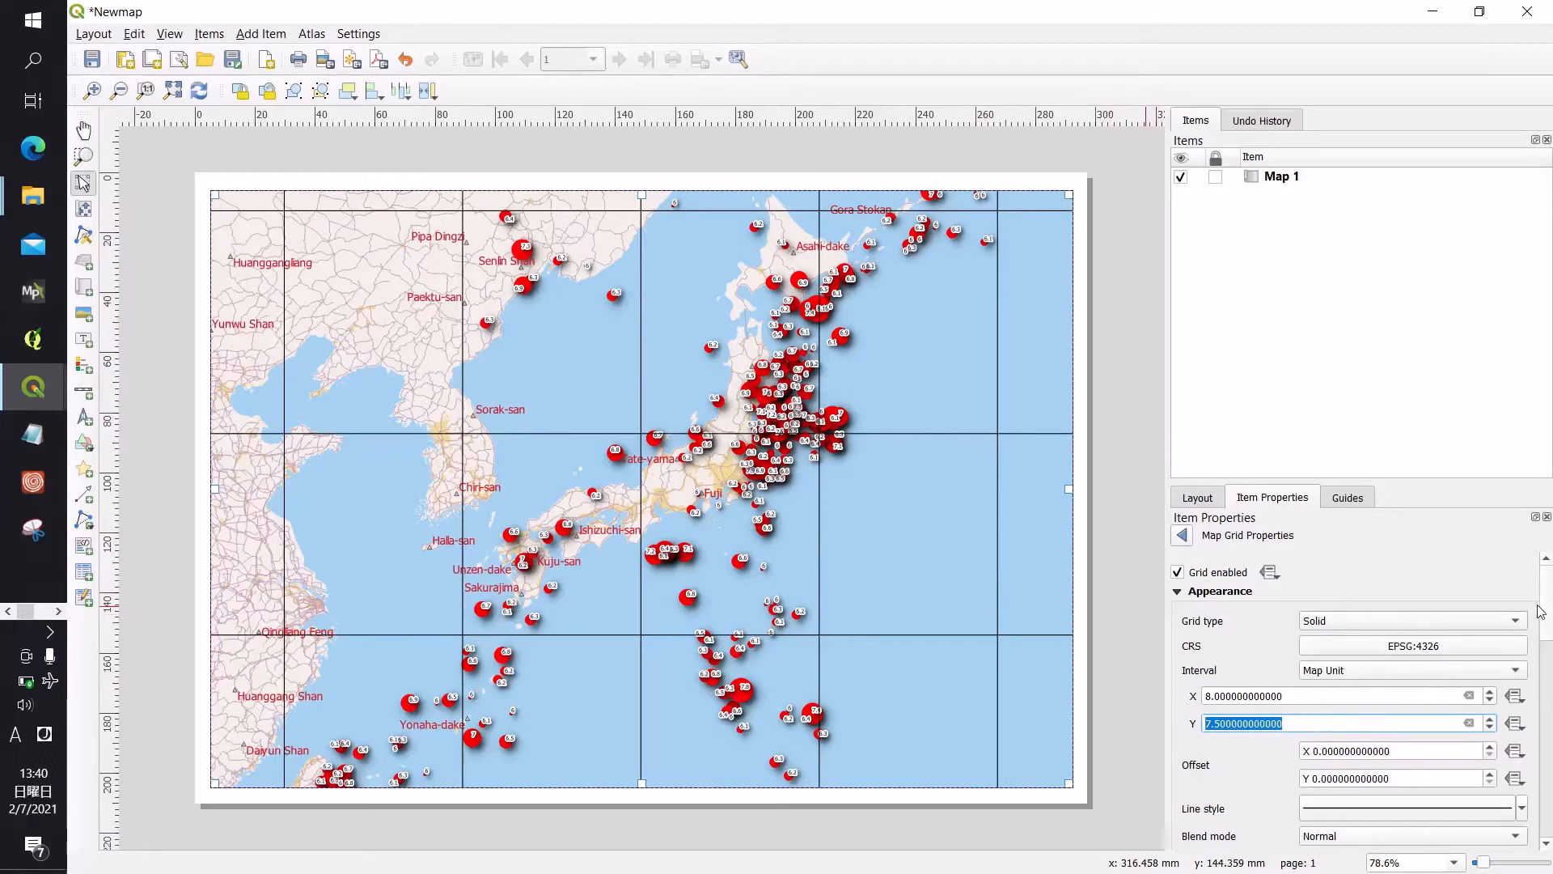
# Step: Turn on the grid's coordinate labels and format them as Degree, Minute, Second with Suffix
pyautogui.moveTo(1547, 597); pyautogui.dragTo(1545, 729)
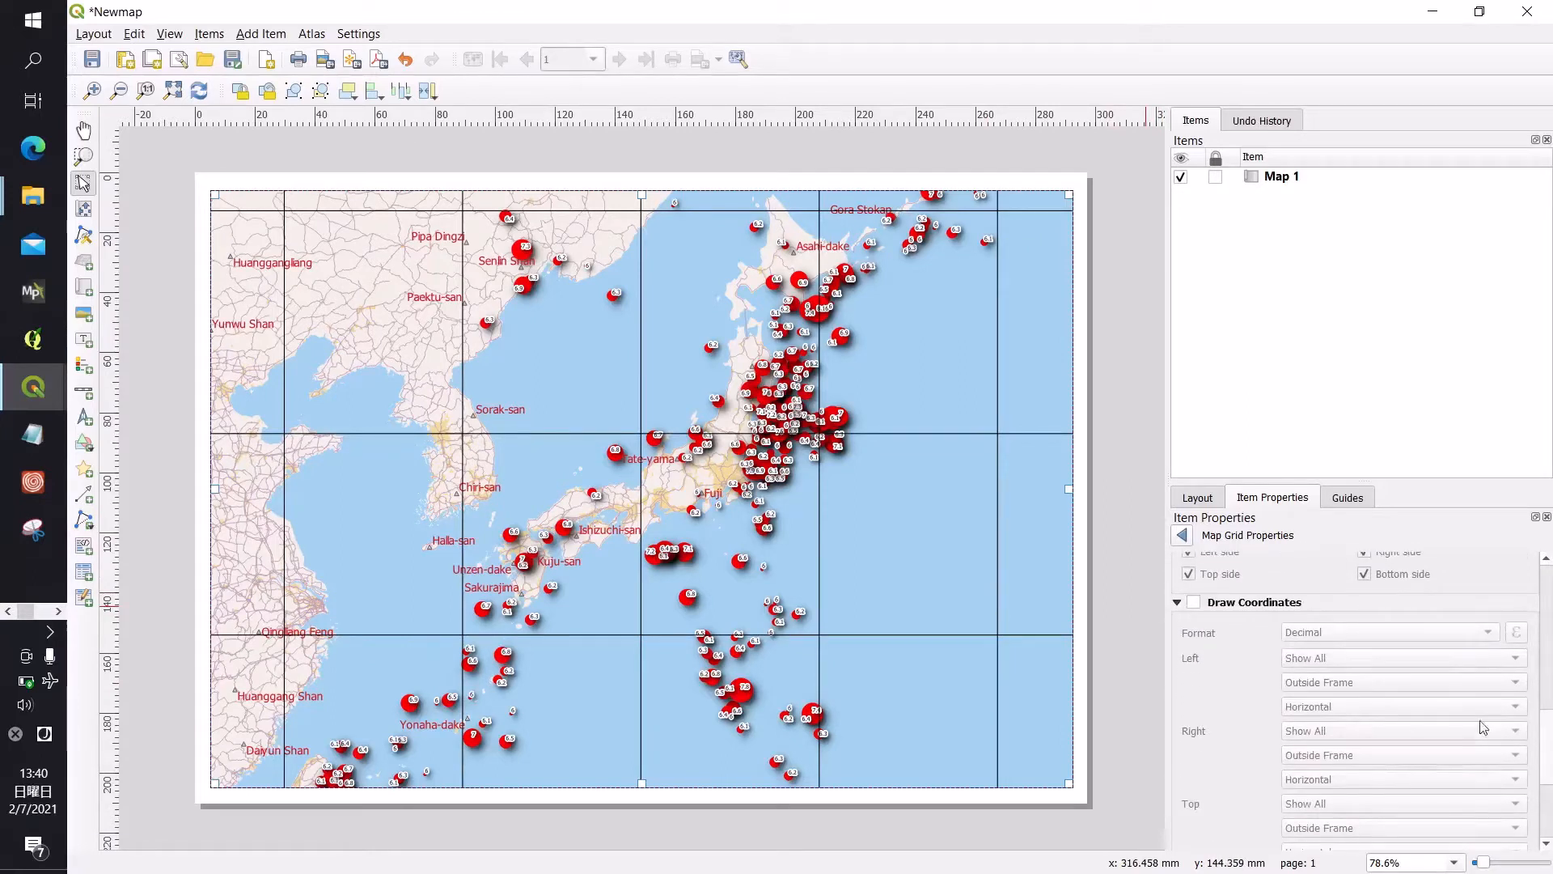
pyautogui.click(1195, 604)
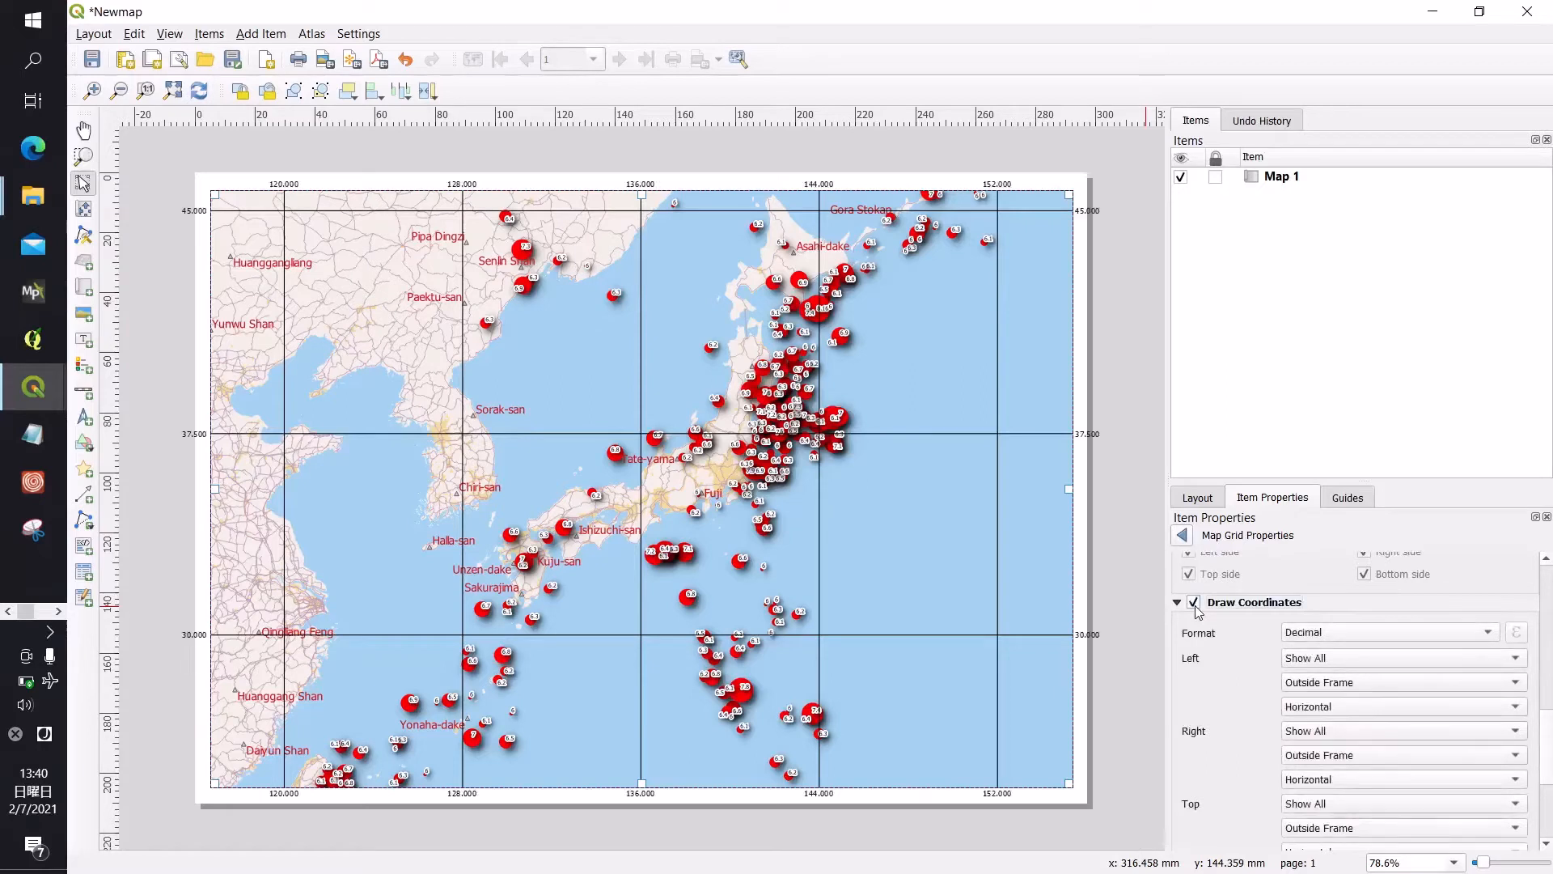
pyautogui.click(1357, 633)
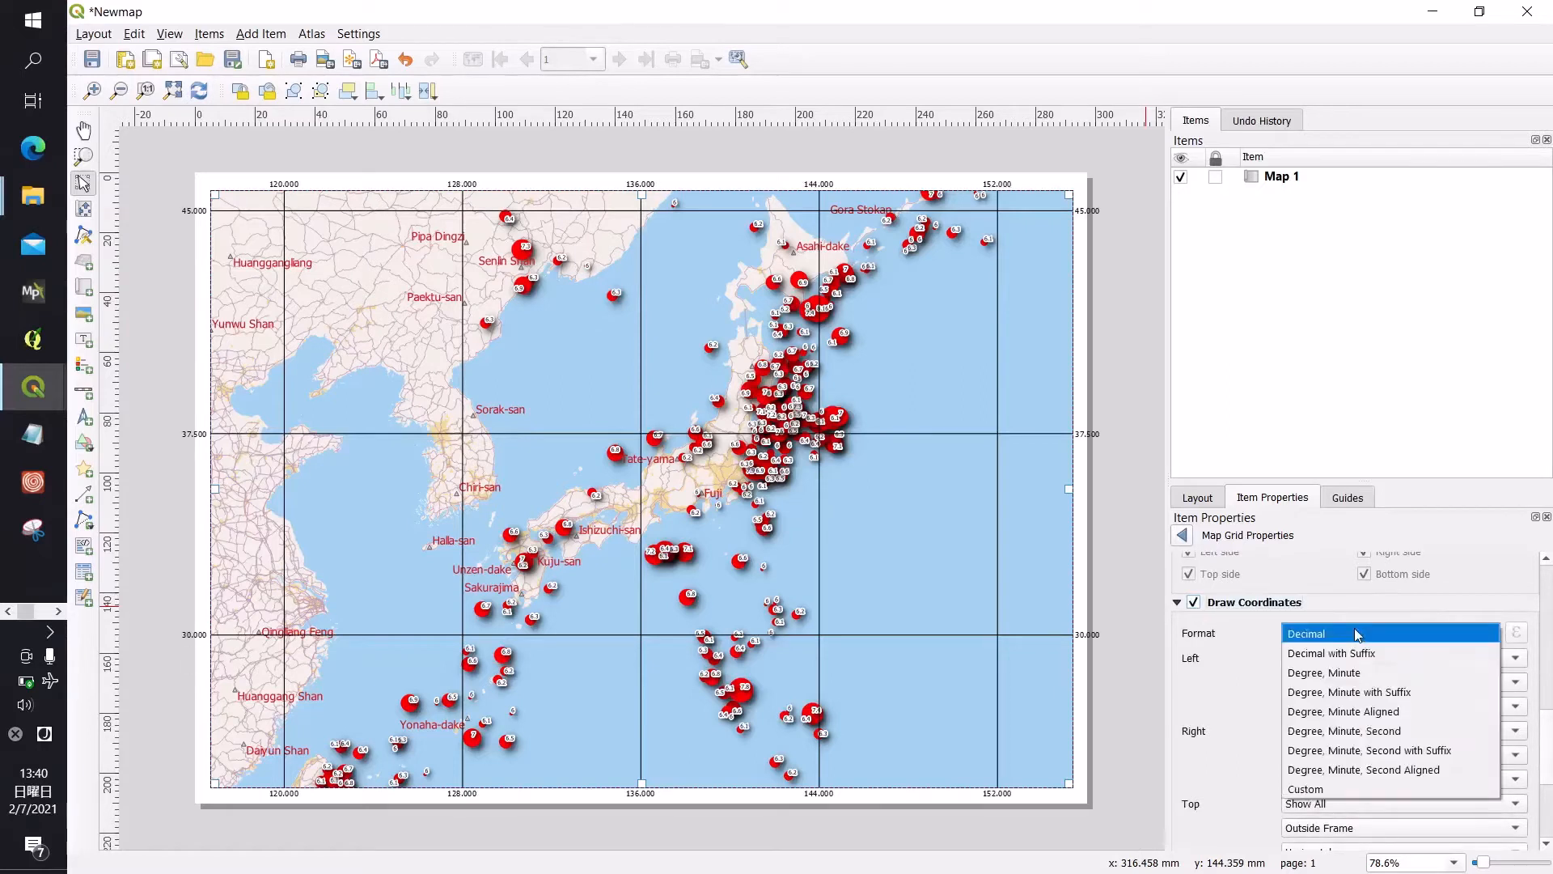
pyautogui.click(1385, 771)
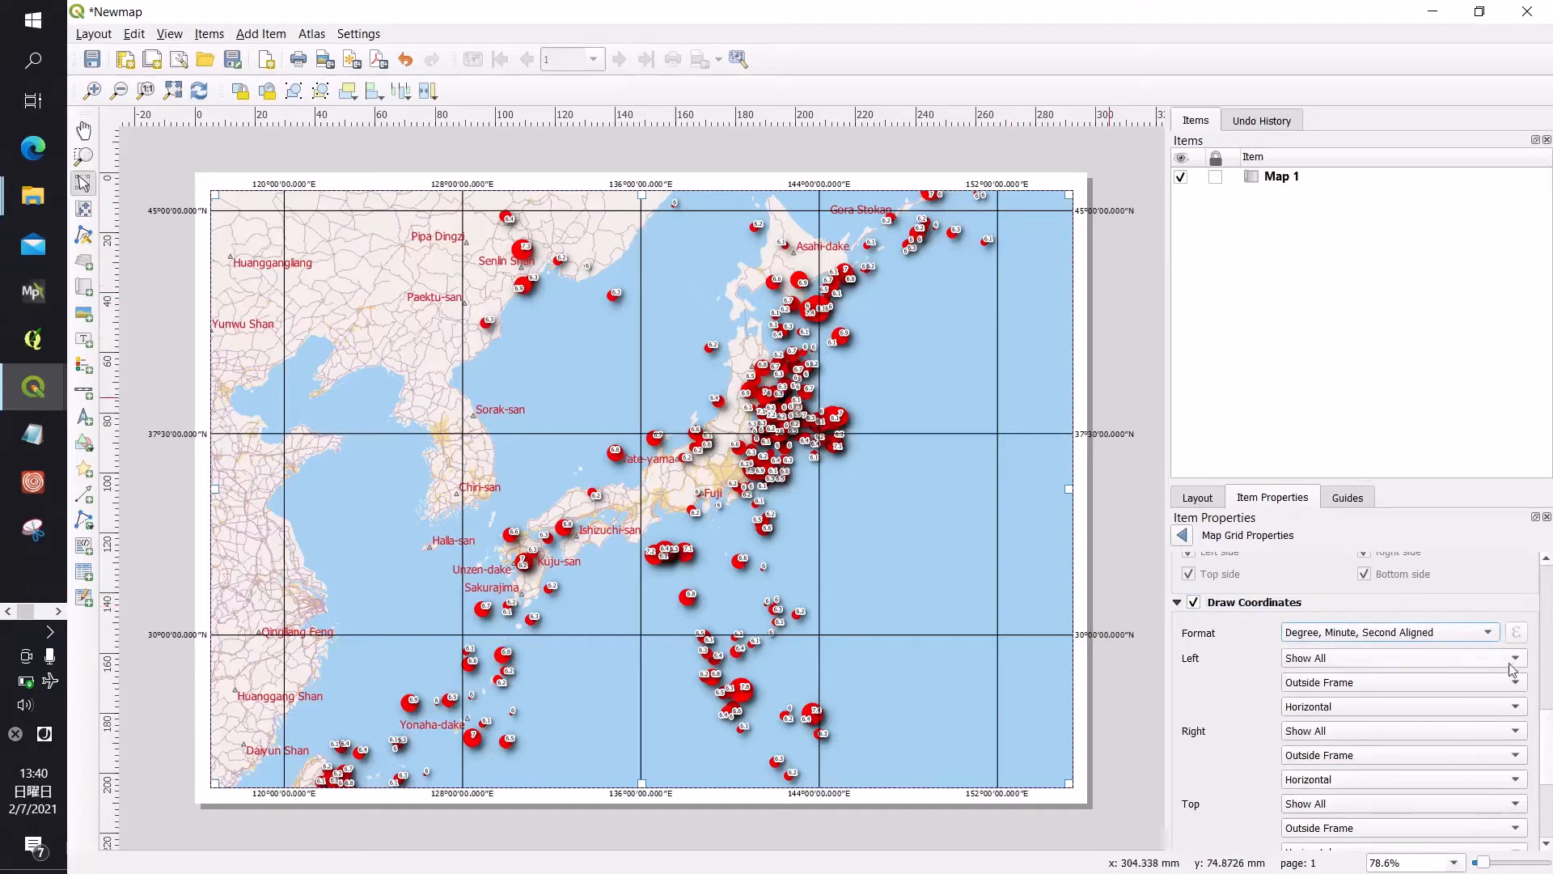
pyautogui.click(1439, 634)
pyautogui.click(1435, 615)
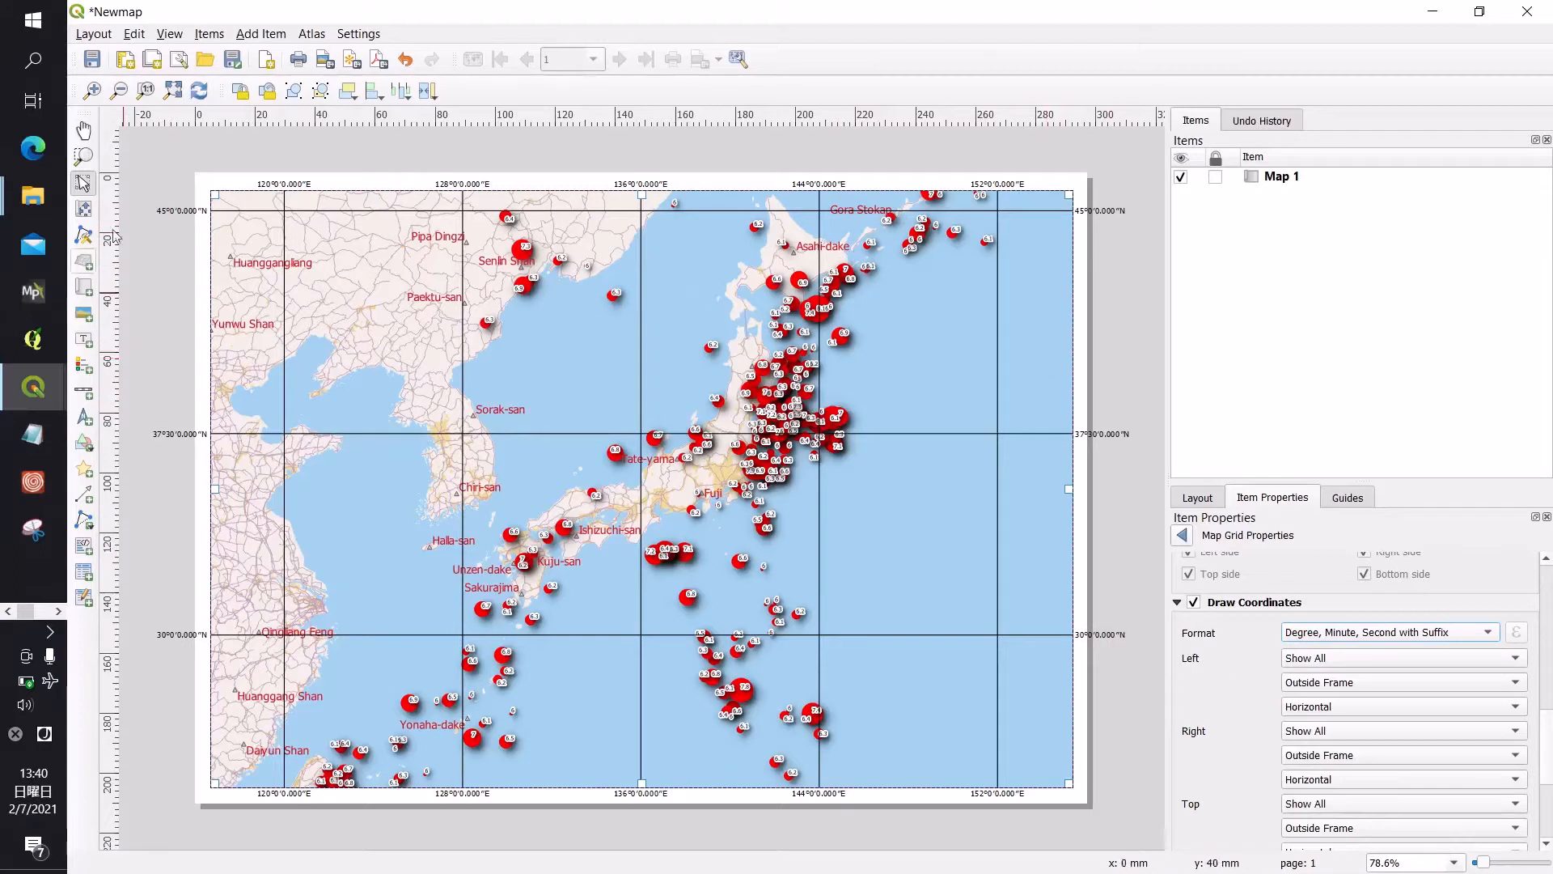
# Step: Orient the grid's left coordinates Vertical Ascending and its right coordinates Vertical Descending, and deselect the map
pyautogui.click(1322, 707)
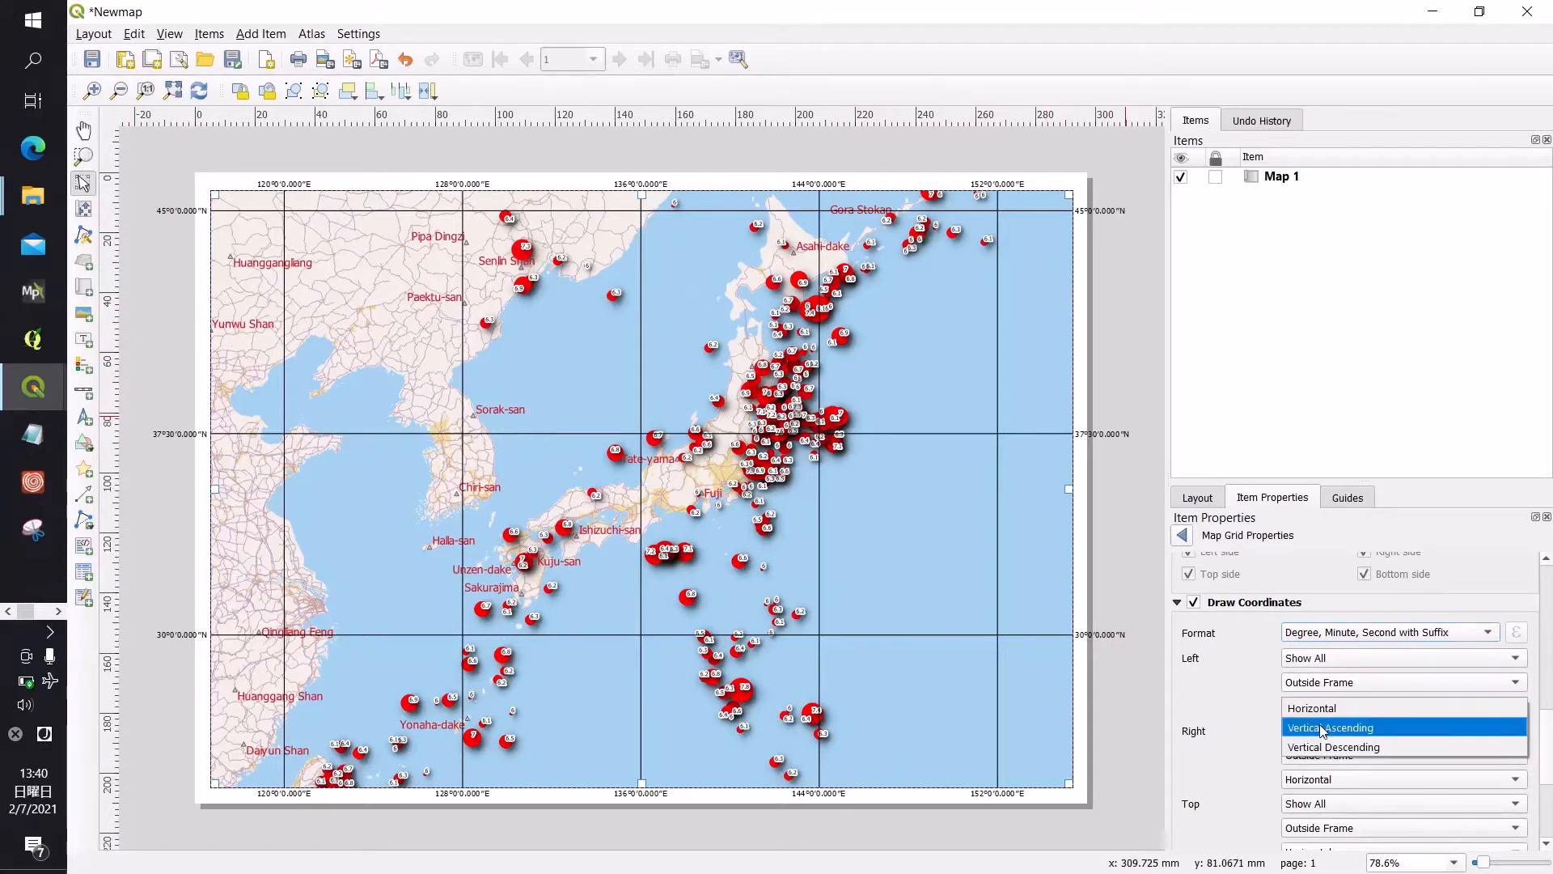
pyautogui.click(1322, 727)
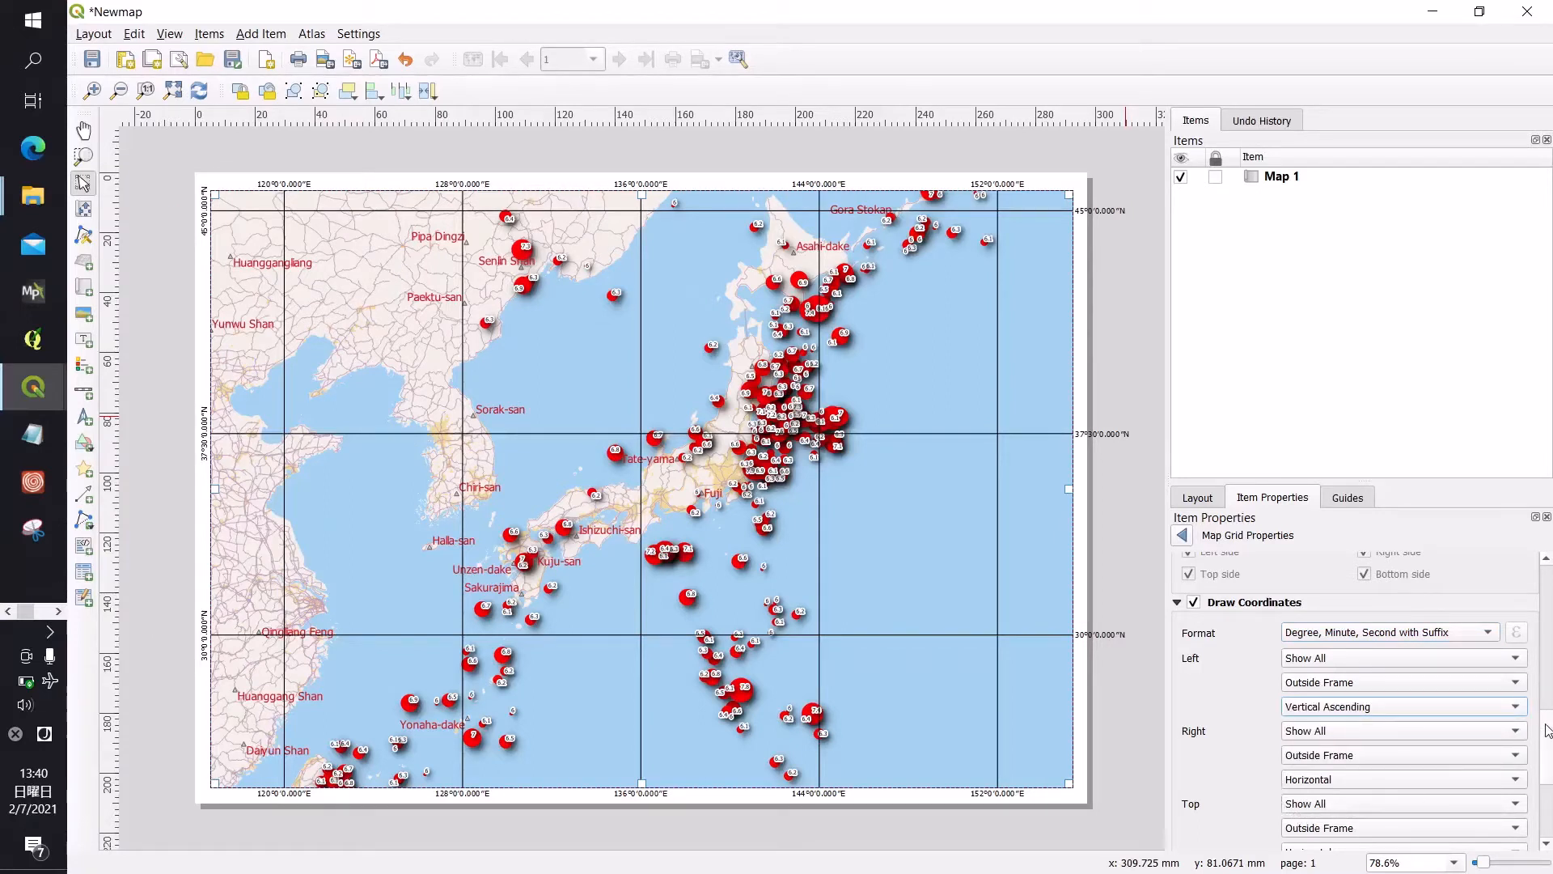
pyautogui.scroll(-3, 1545, 731)
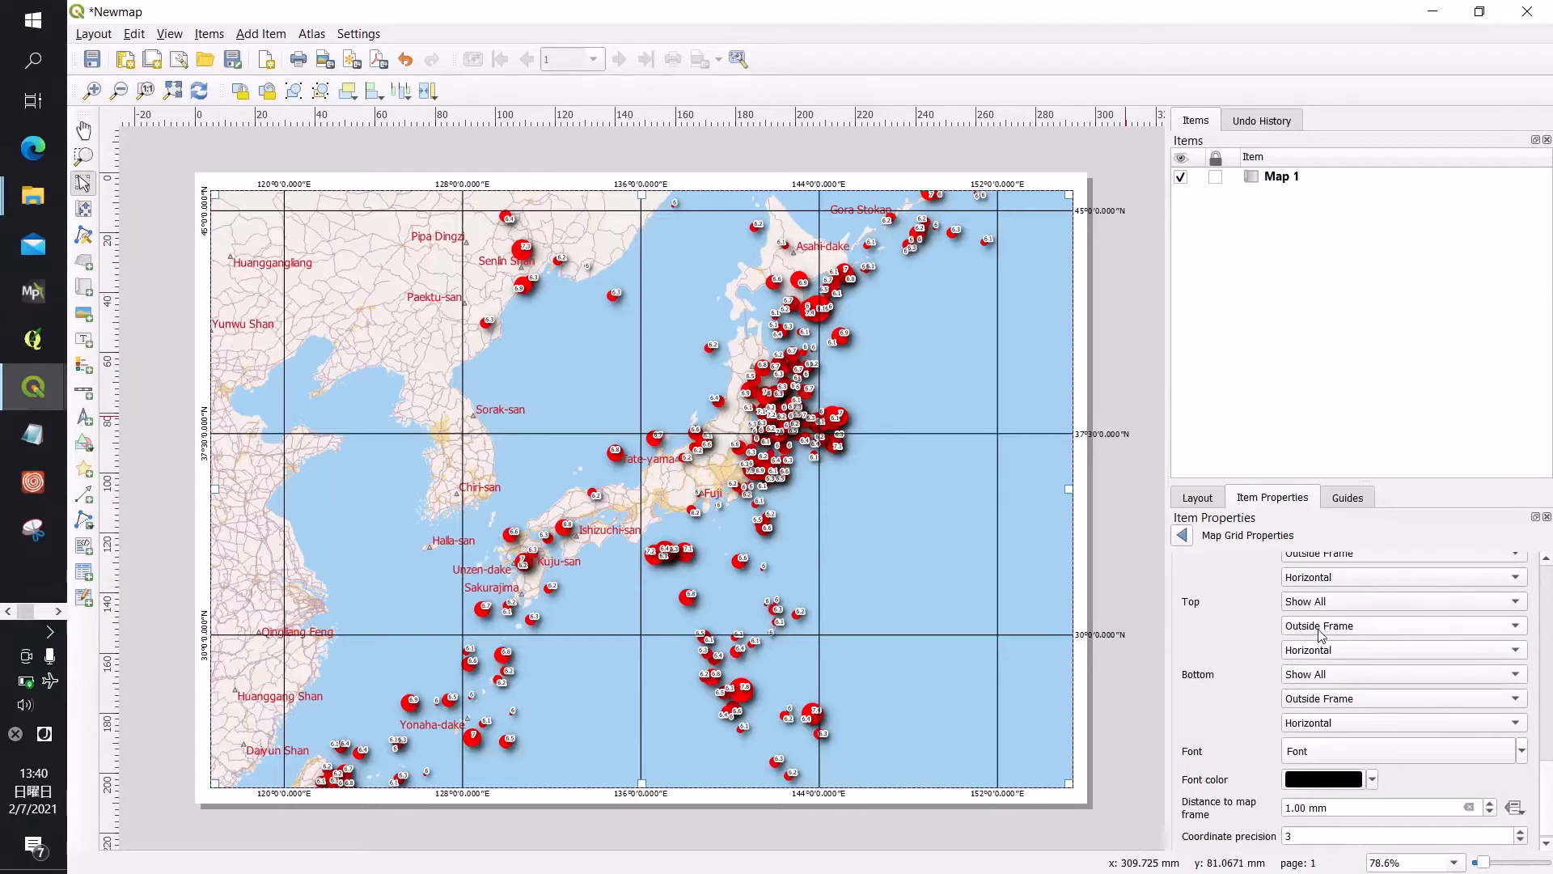
pyautogui.click(1321, 625)
pyautogui.click(1321, 650)
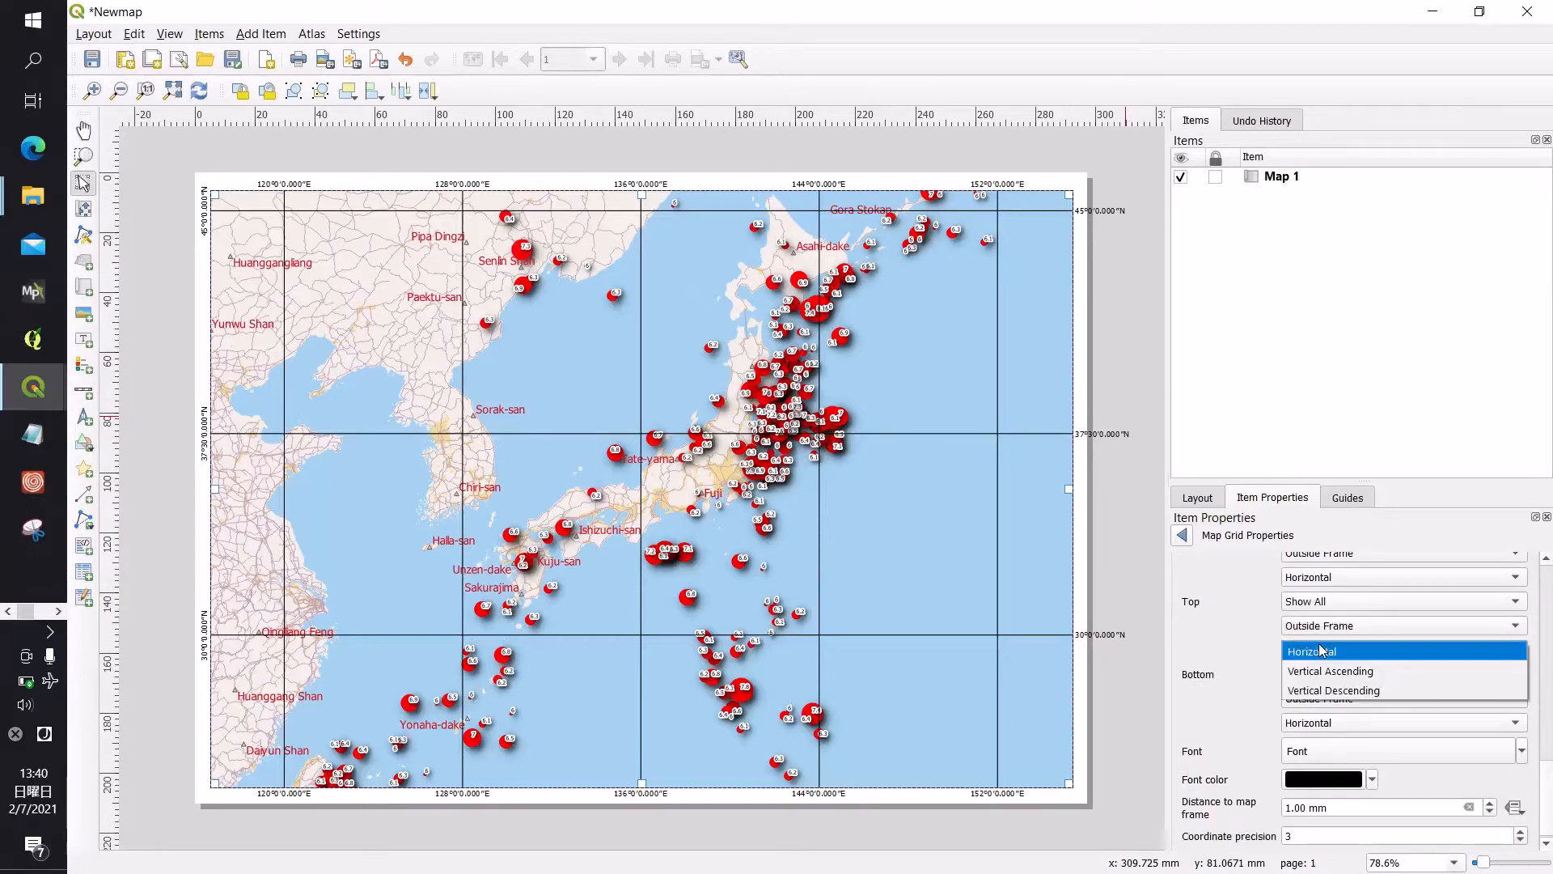
pyautogui.click(1249, 661)
pyautogui.scroll(2, 1245, 659)
pyautogui.click(1354, 607)
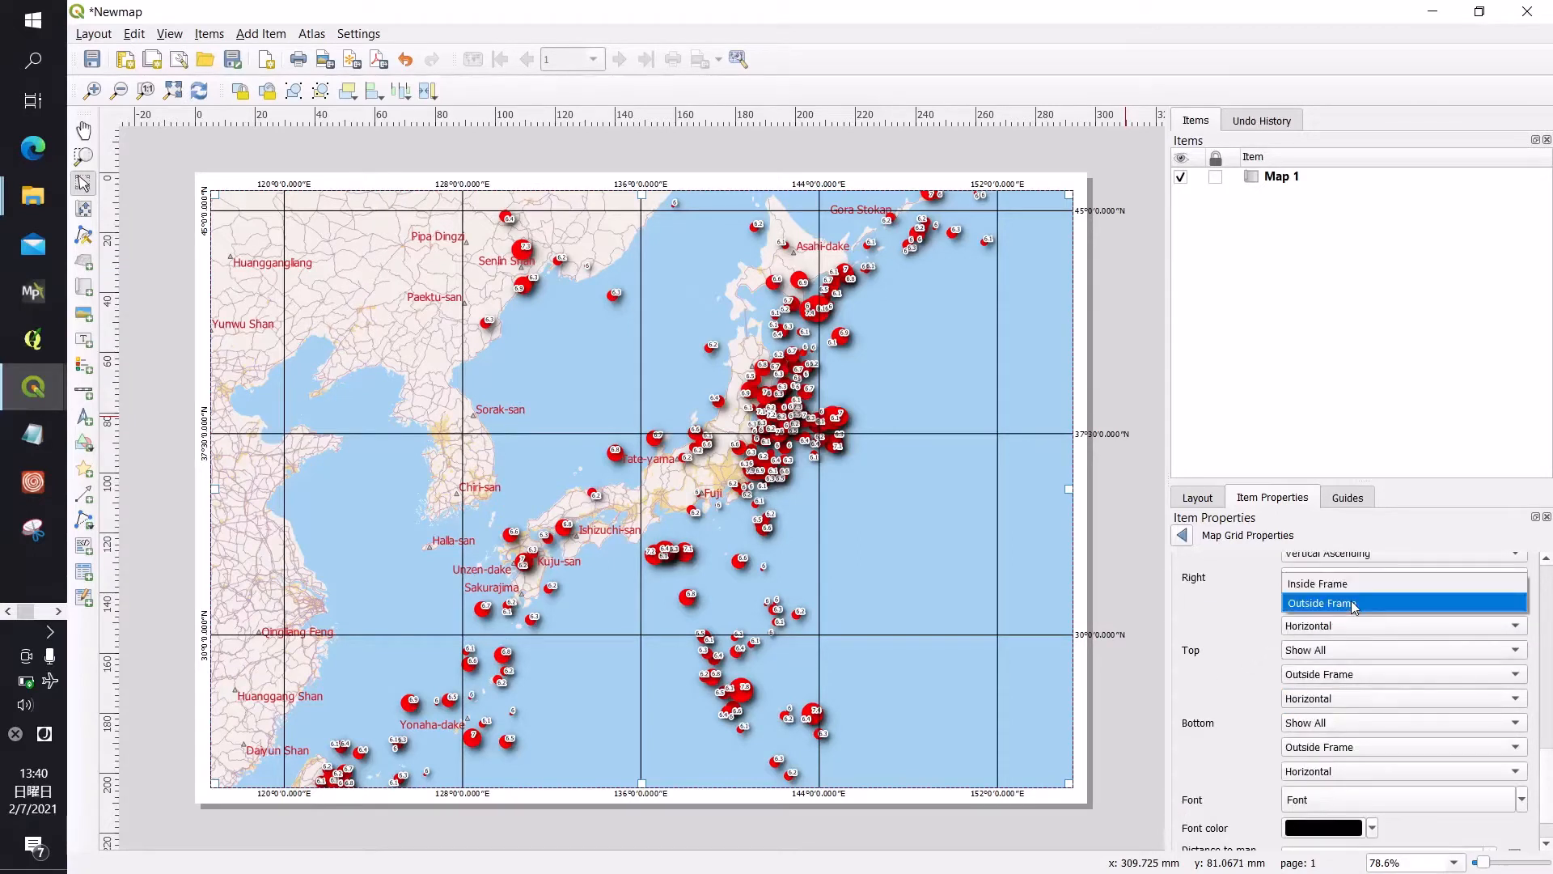
pyautogui.click(1349, 626)
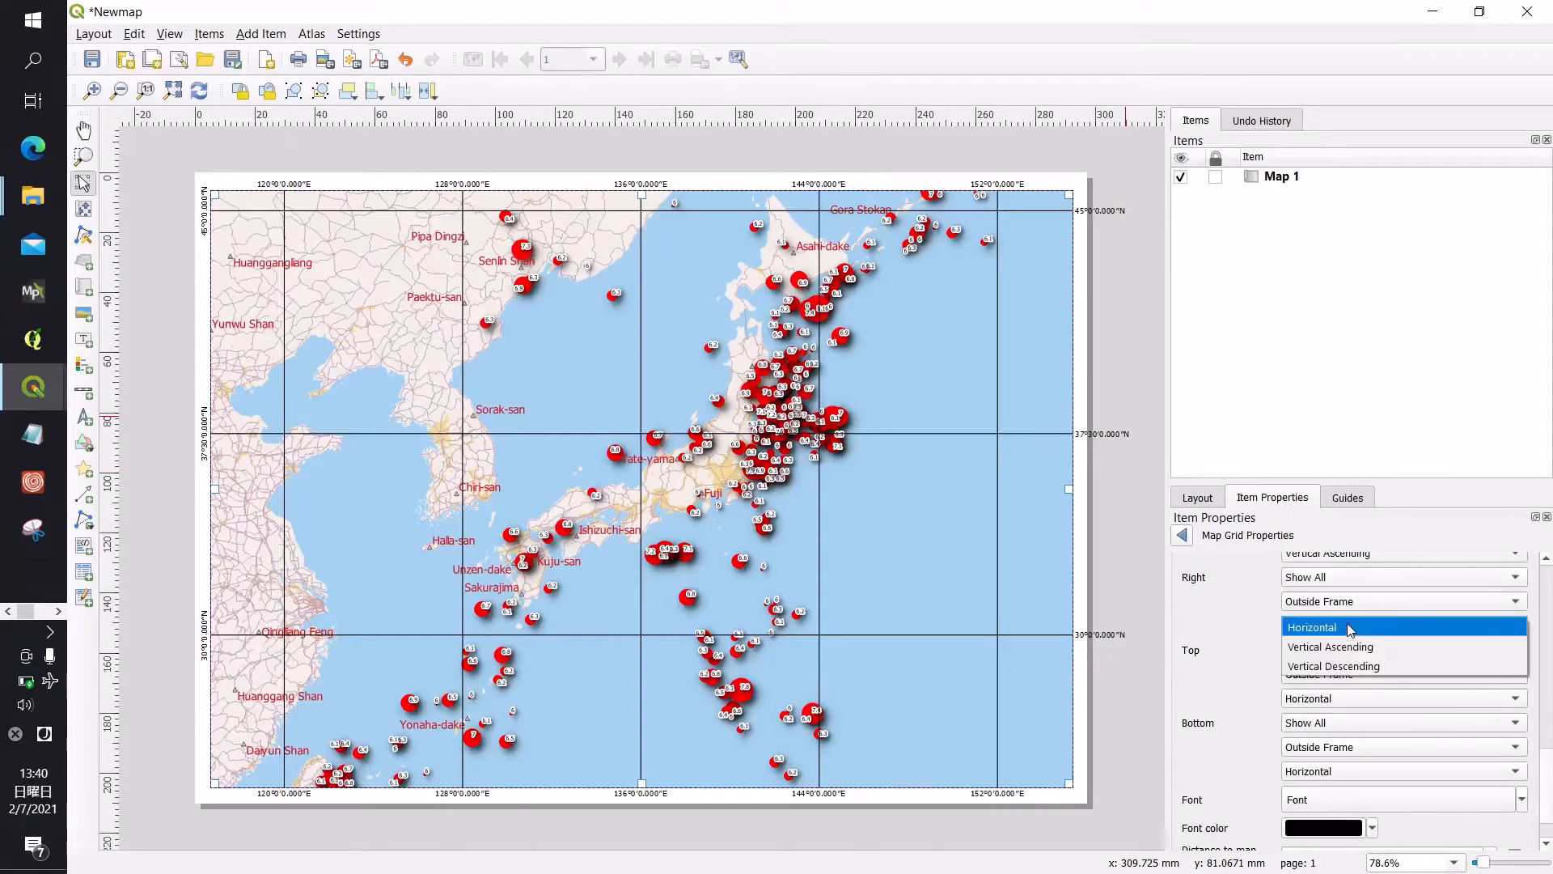
pyautogui.click(1349, 663)
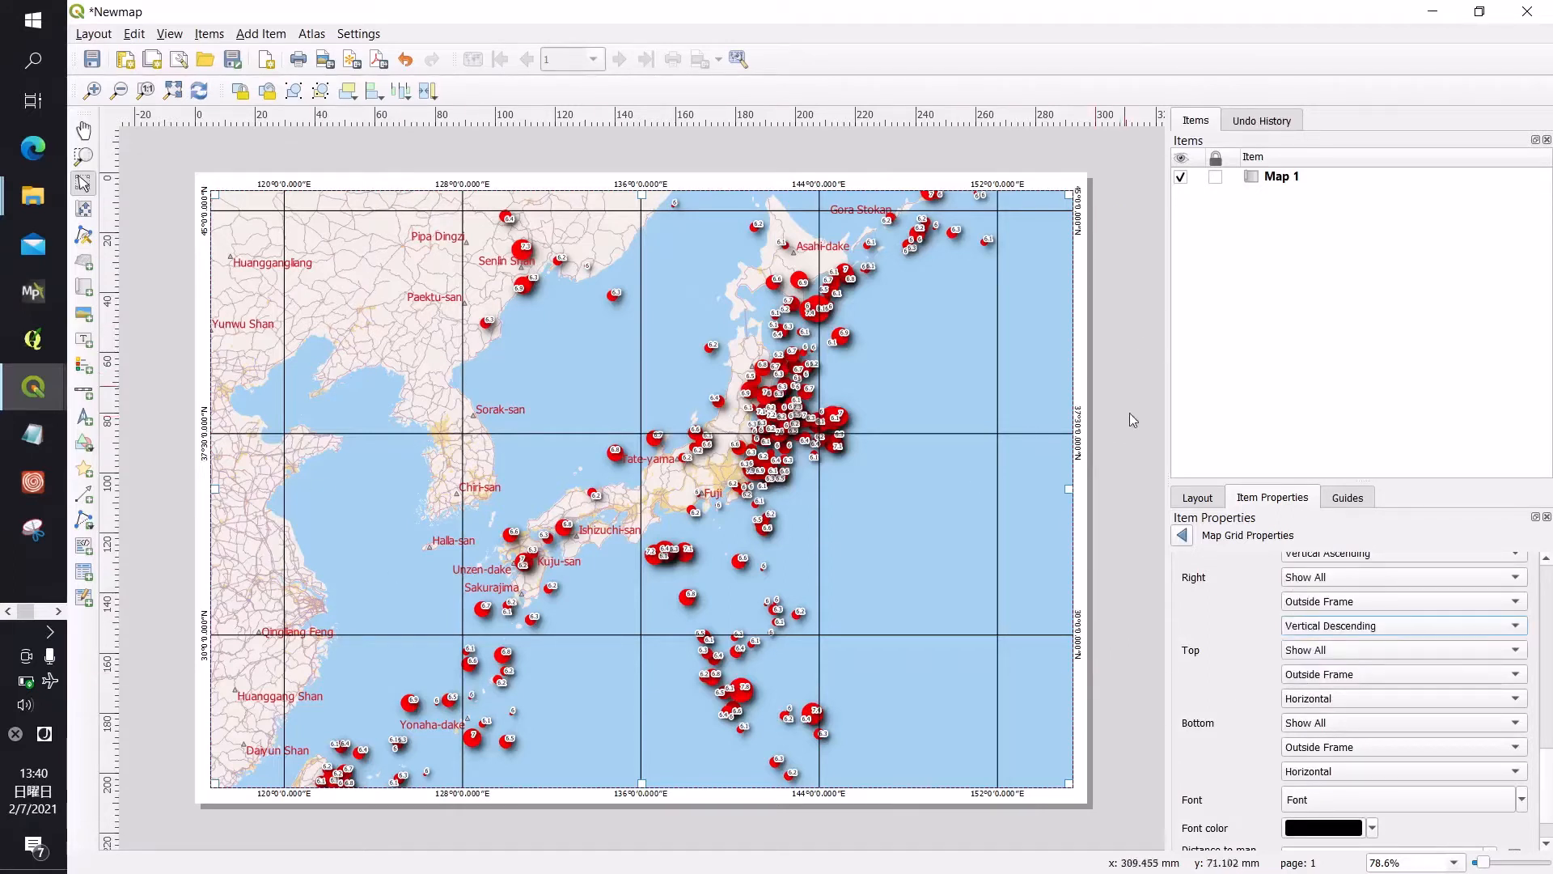
pyautogui.click(1127, 462)
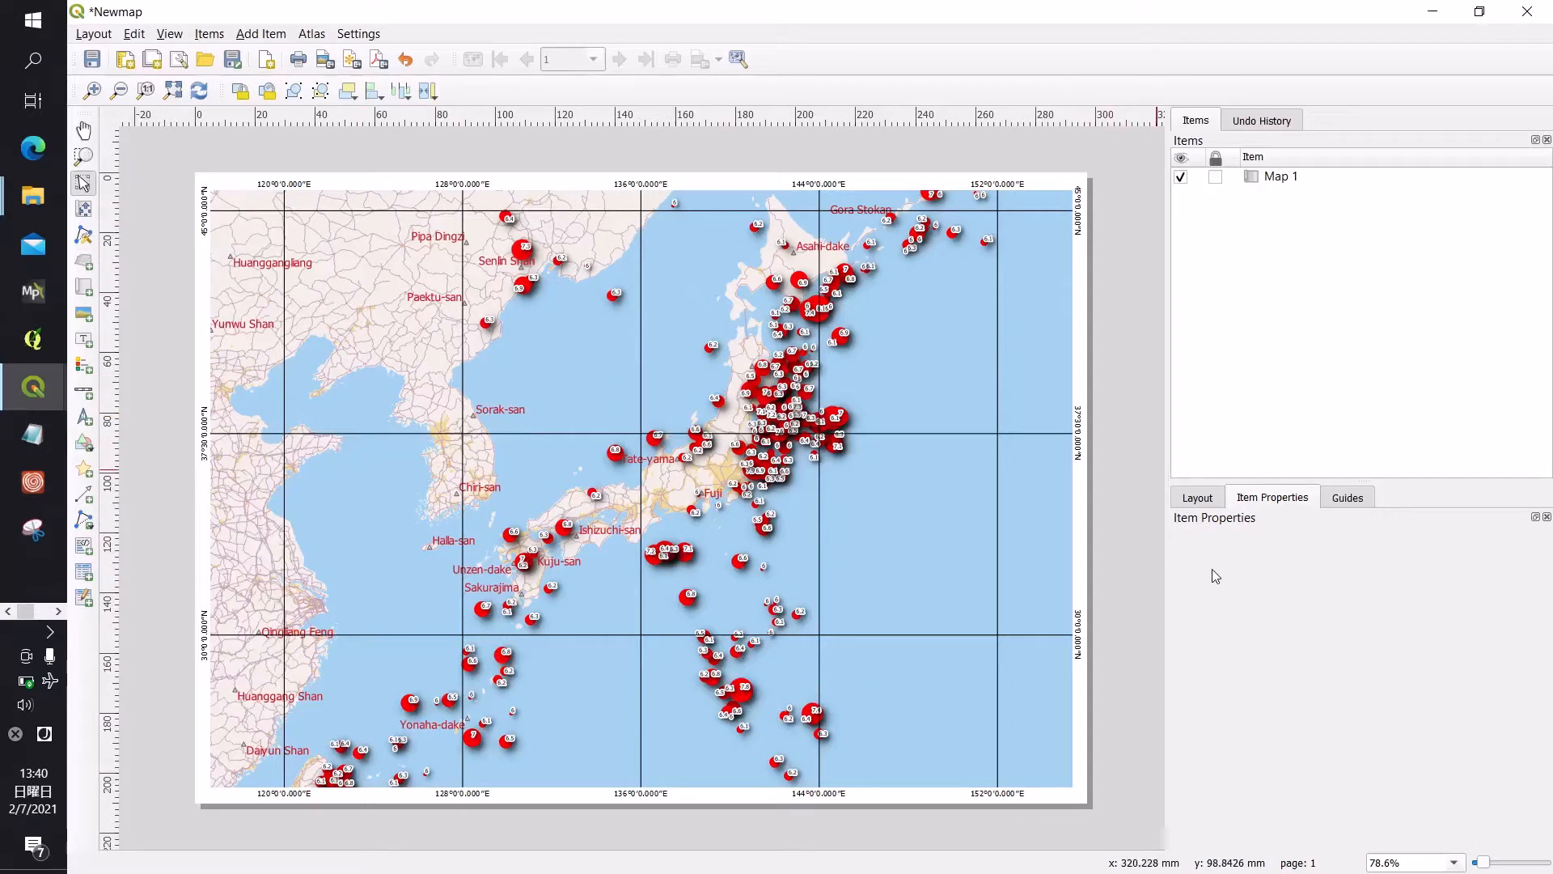
# Step: Select the layout map again and lock its layers
pyautogui.click(1200, 499)
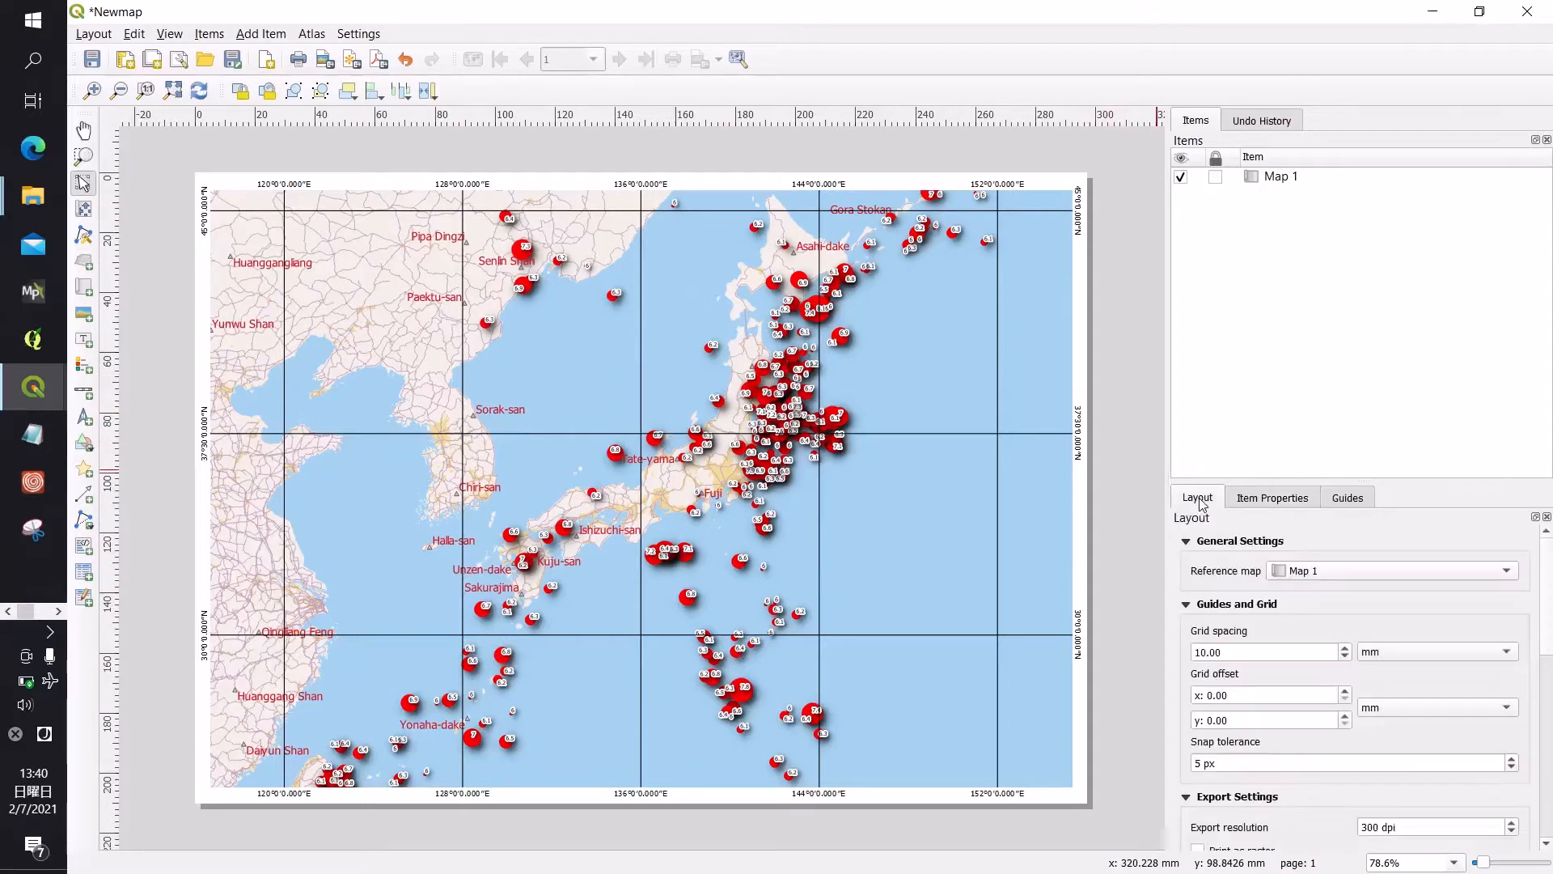
pyautogui.click(1032, 493)
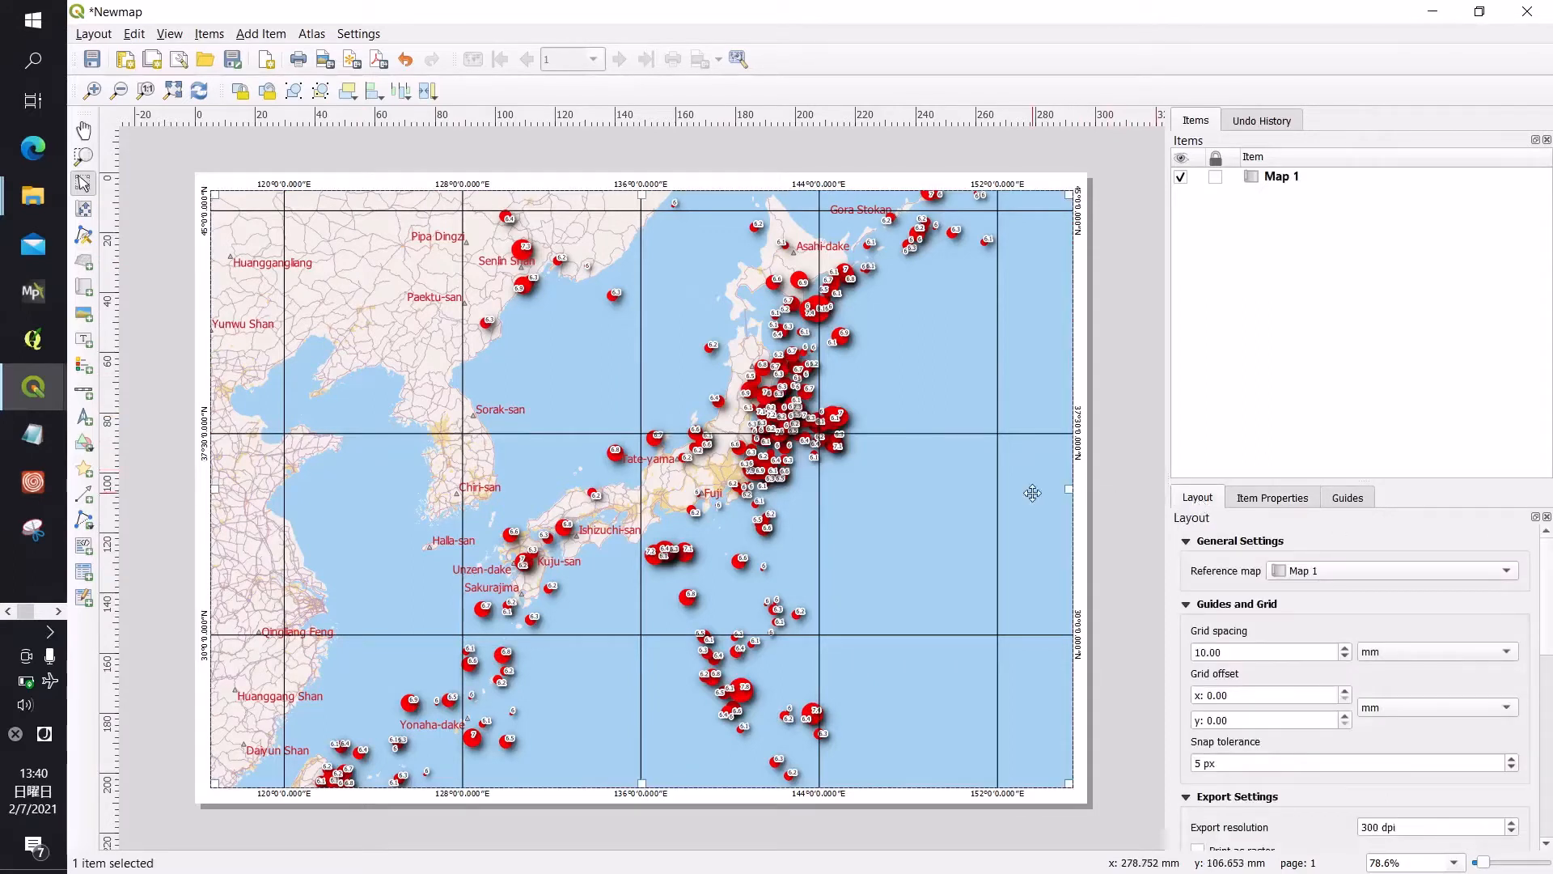
pyautogui.click(1285, 507)
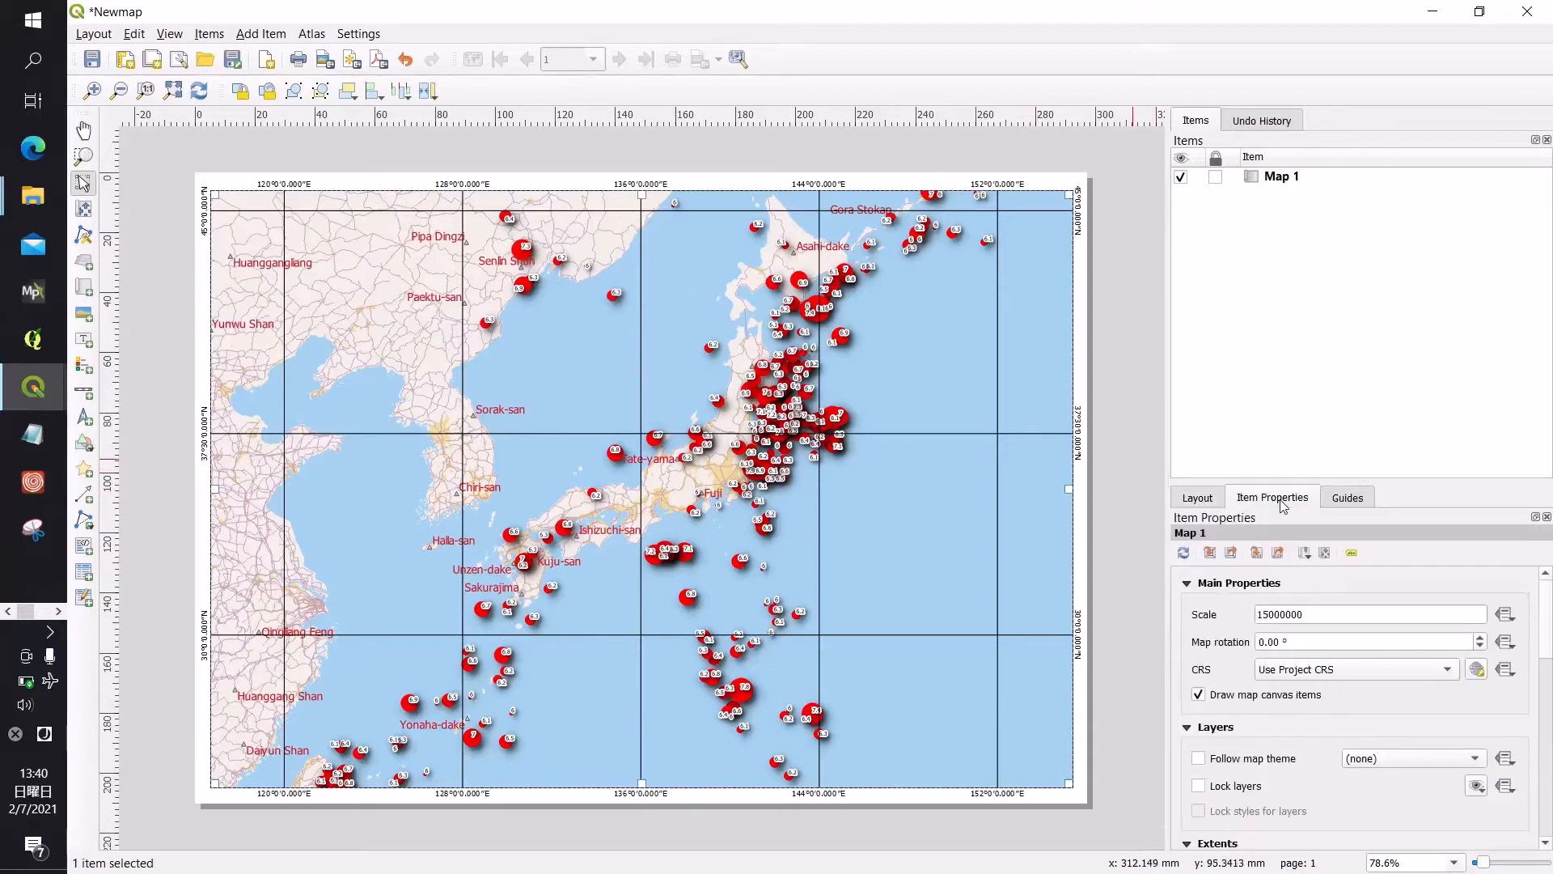
pyautogui.click(1203, 787)
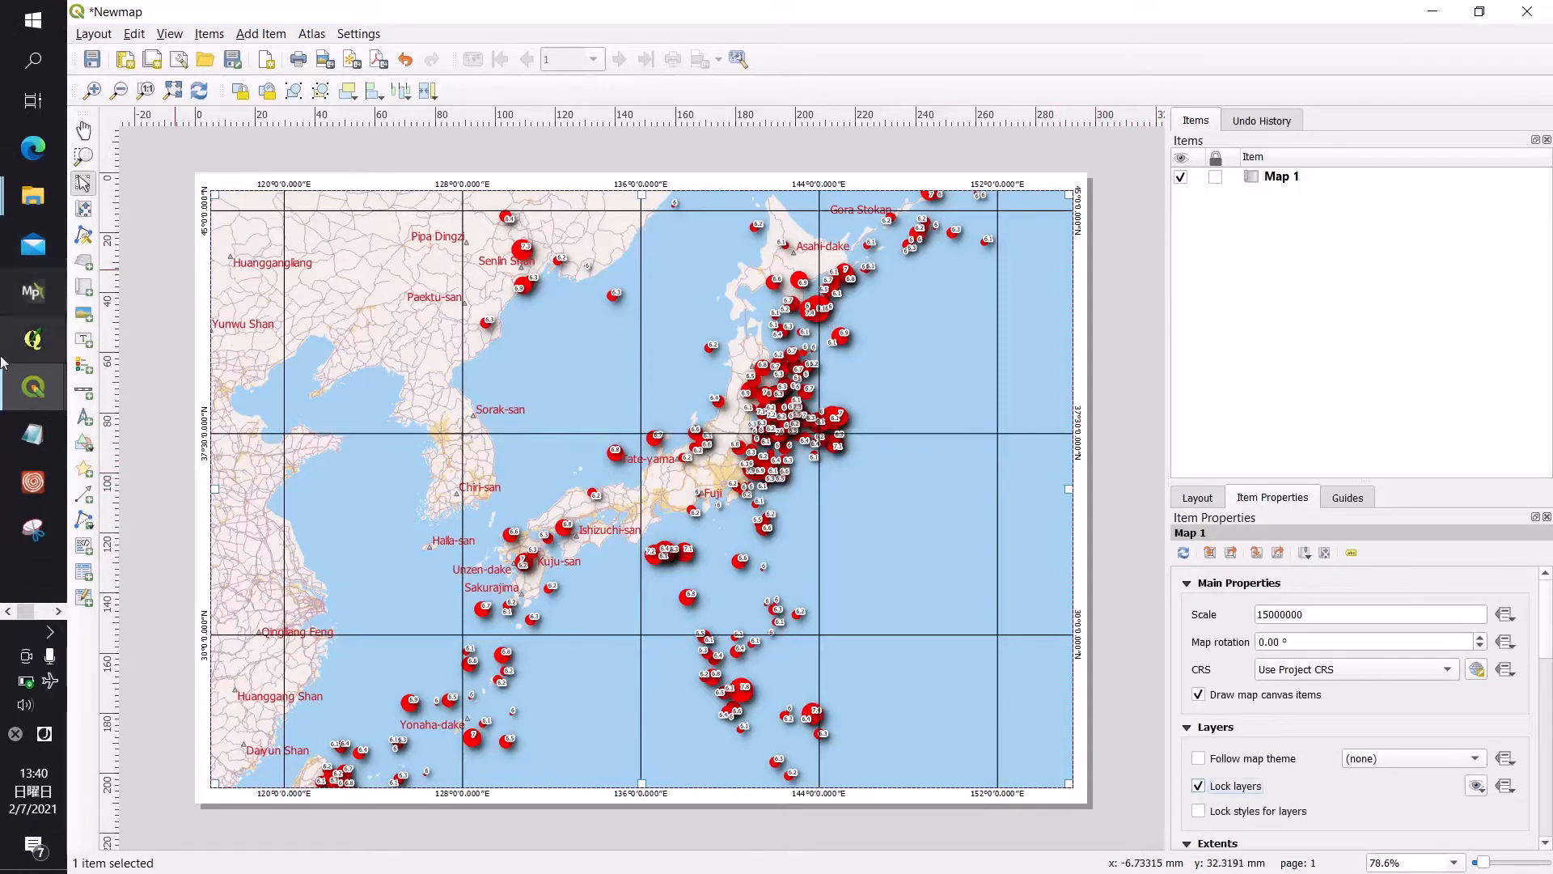
# Step: View the Natural Earth project's main window and return to the Newmap layout
pyautogui.moveTo(32, 386)
pyautogui.click(161, 550)
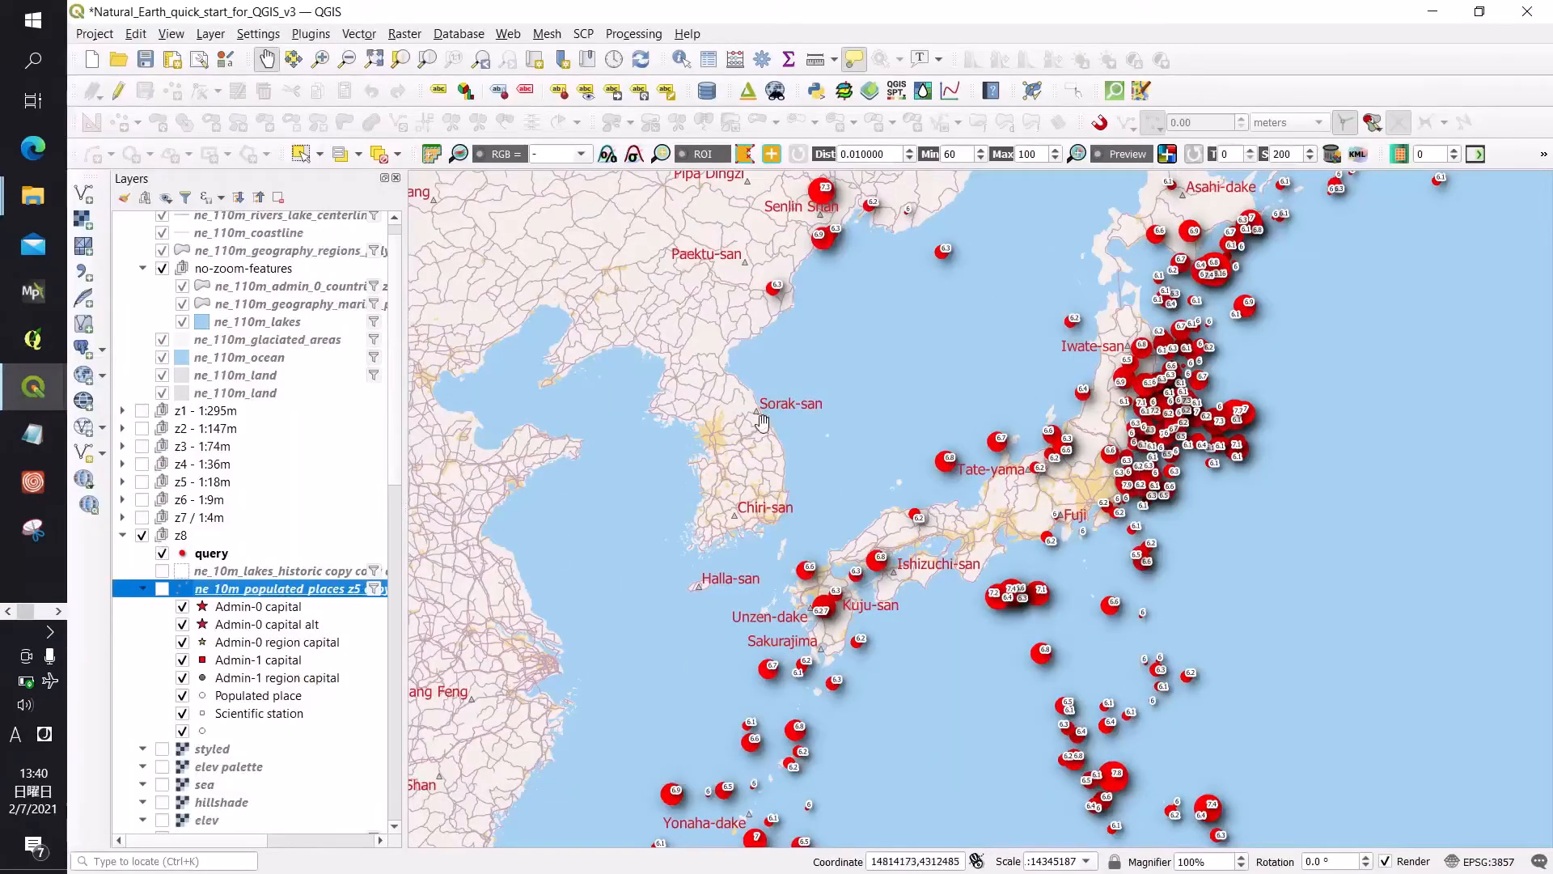
pyautogui.click(32, 386)
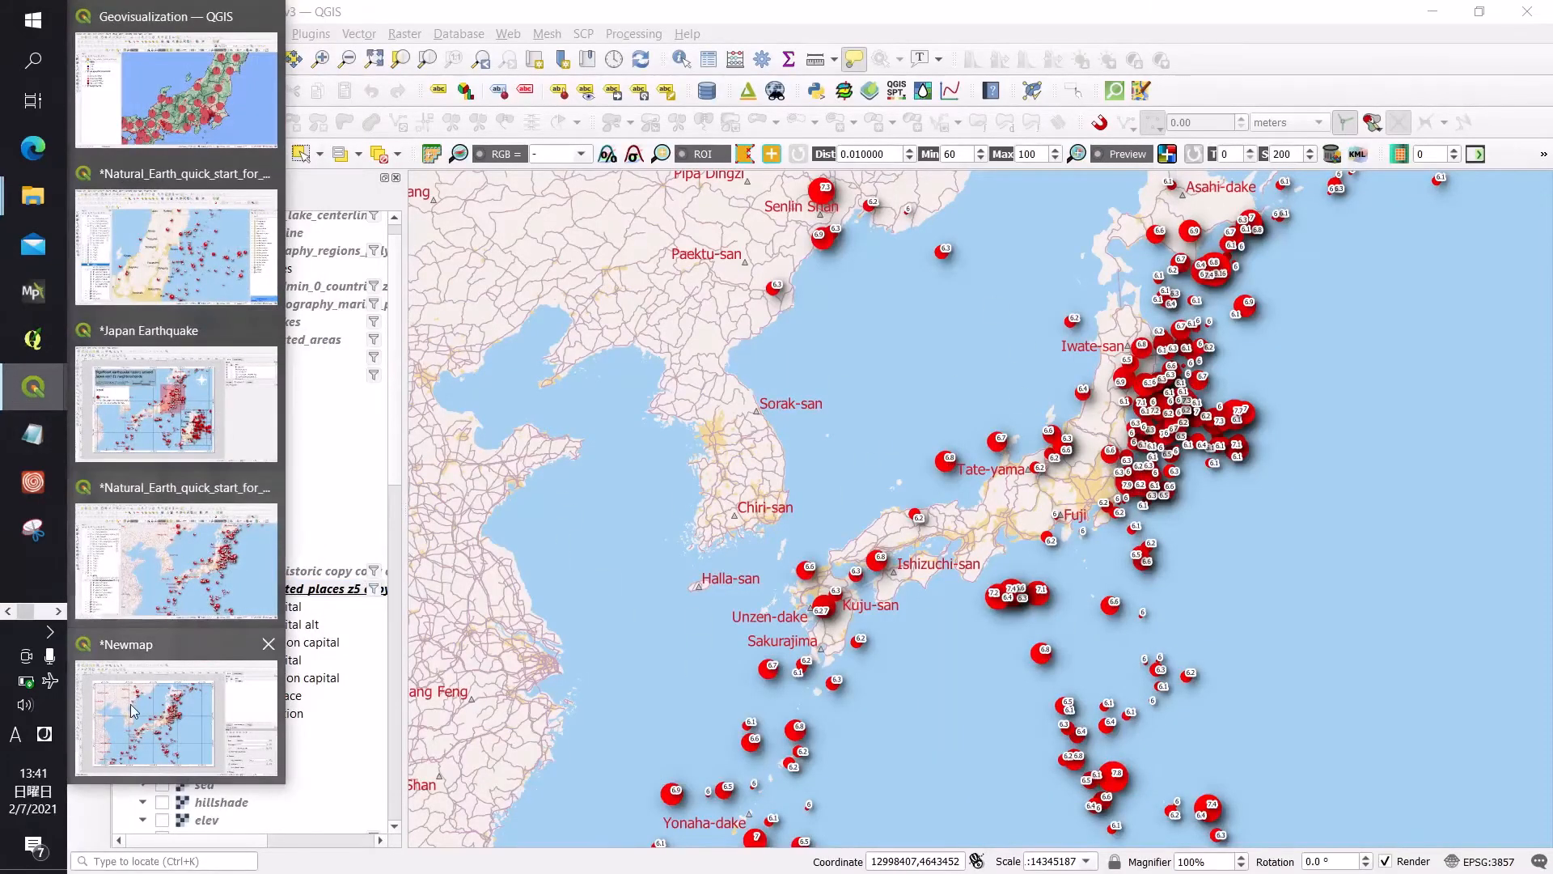
pyautogui.click(134, 710)
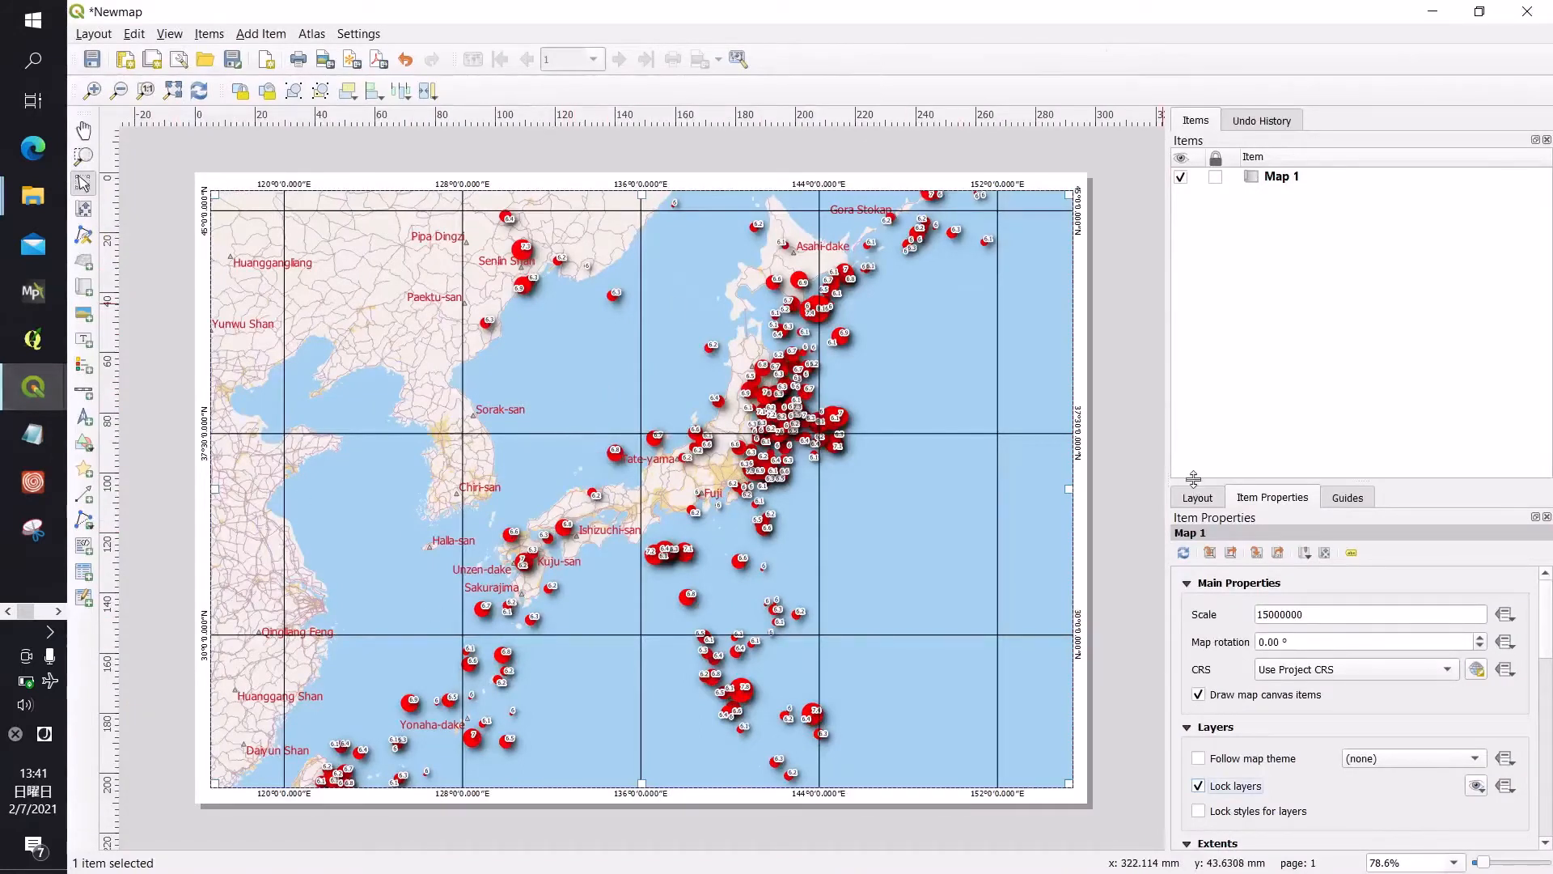
# Step: Switch to the Natural Earth project's main window and zoom the map canvas to the northeastern coast of Honshu
pyautogui.click(1131, 512)
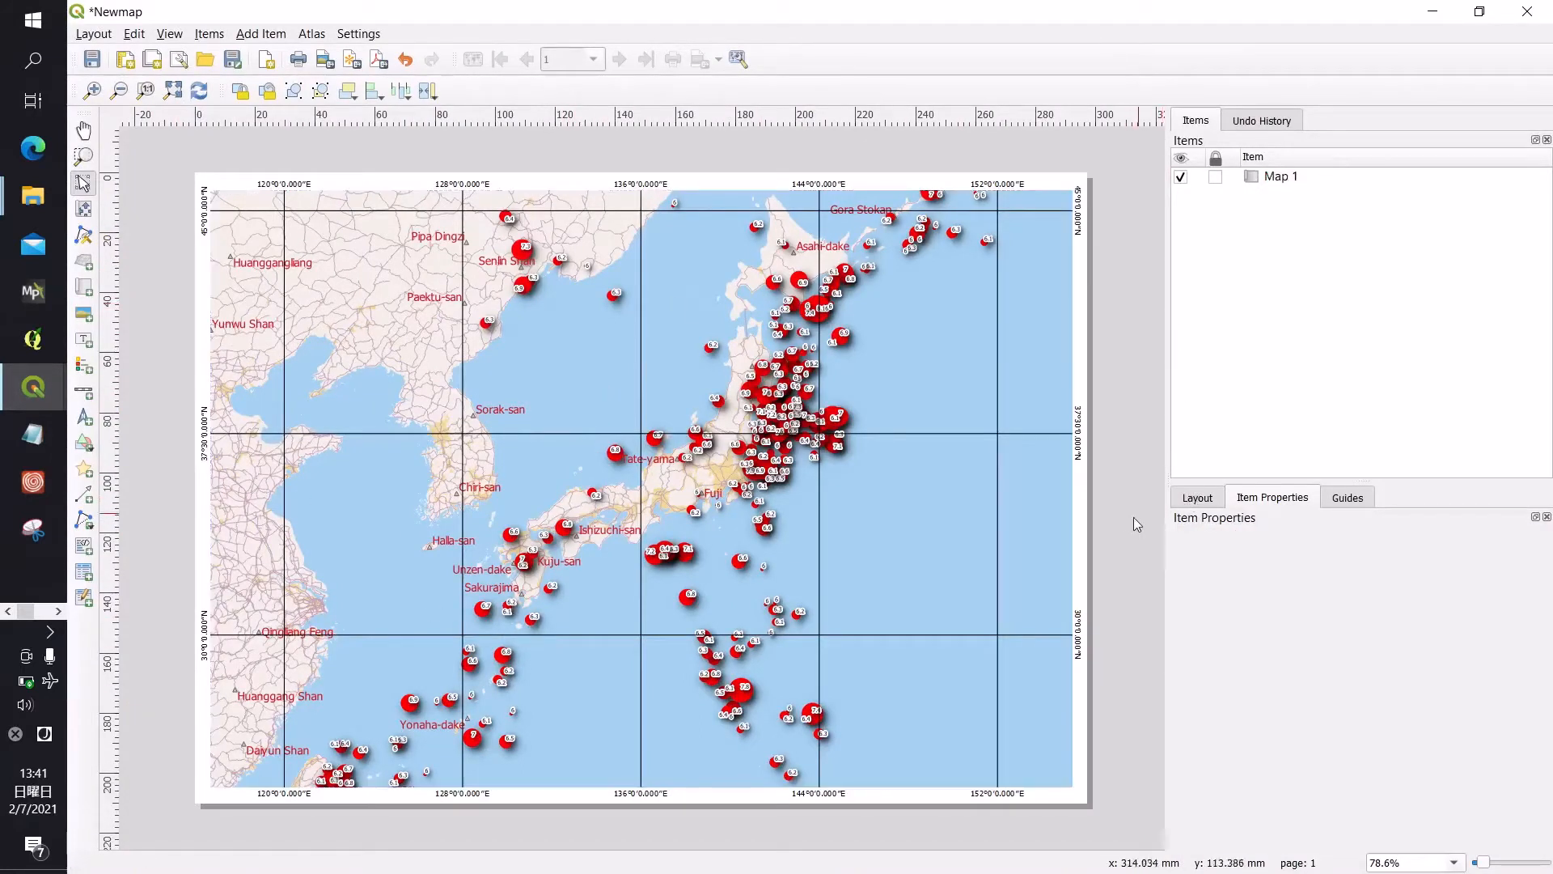
pyautogui.click(1056, 482)
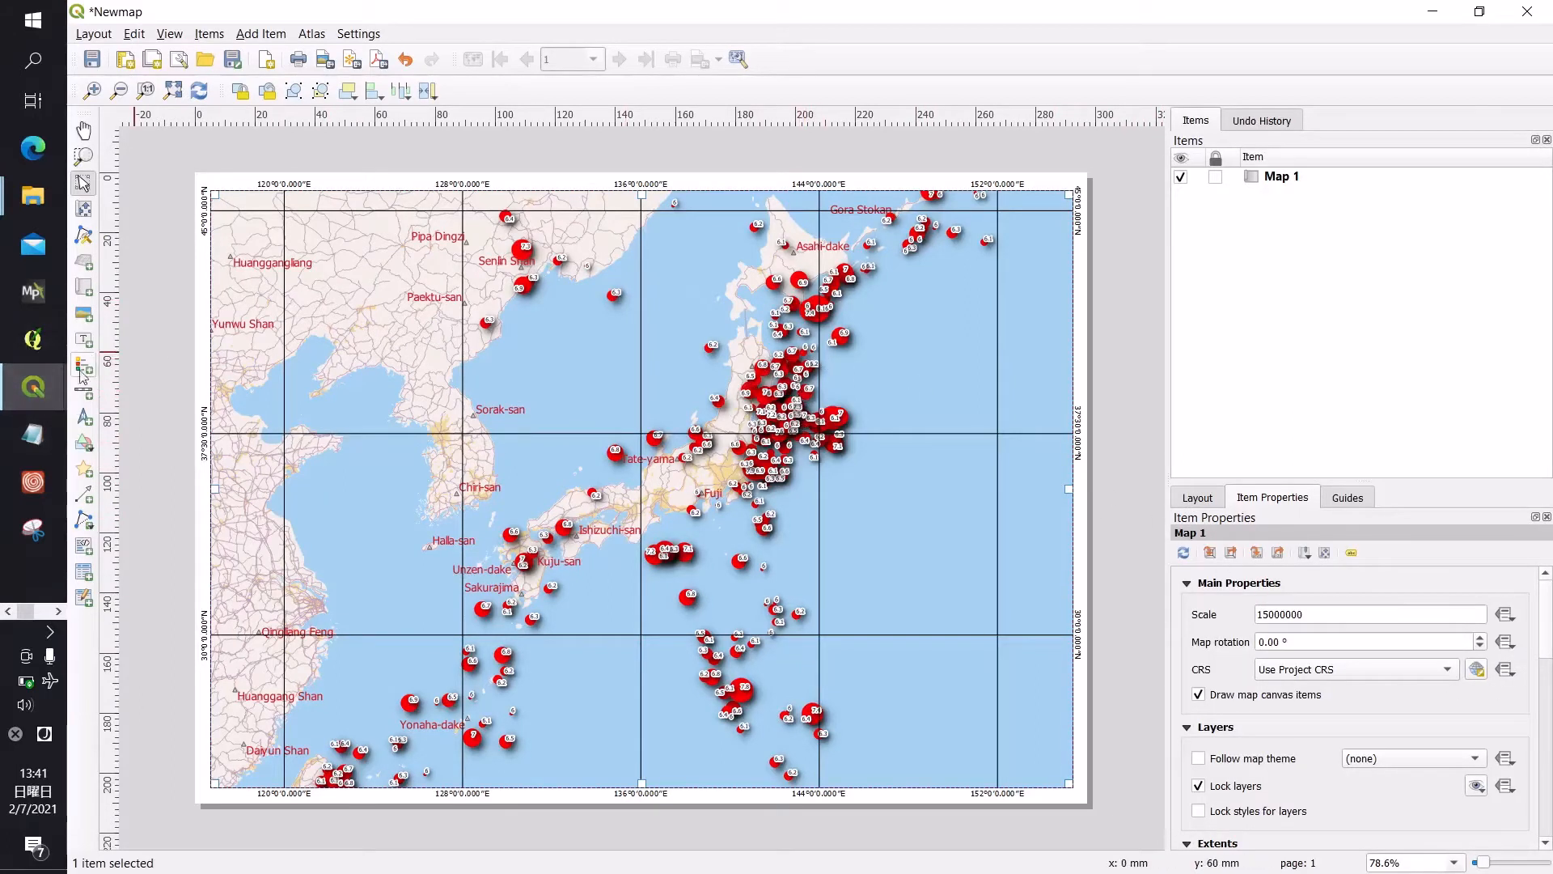
pyautogui.moveTo(32, 378)
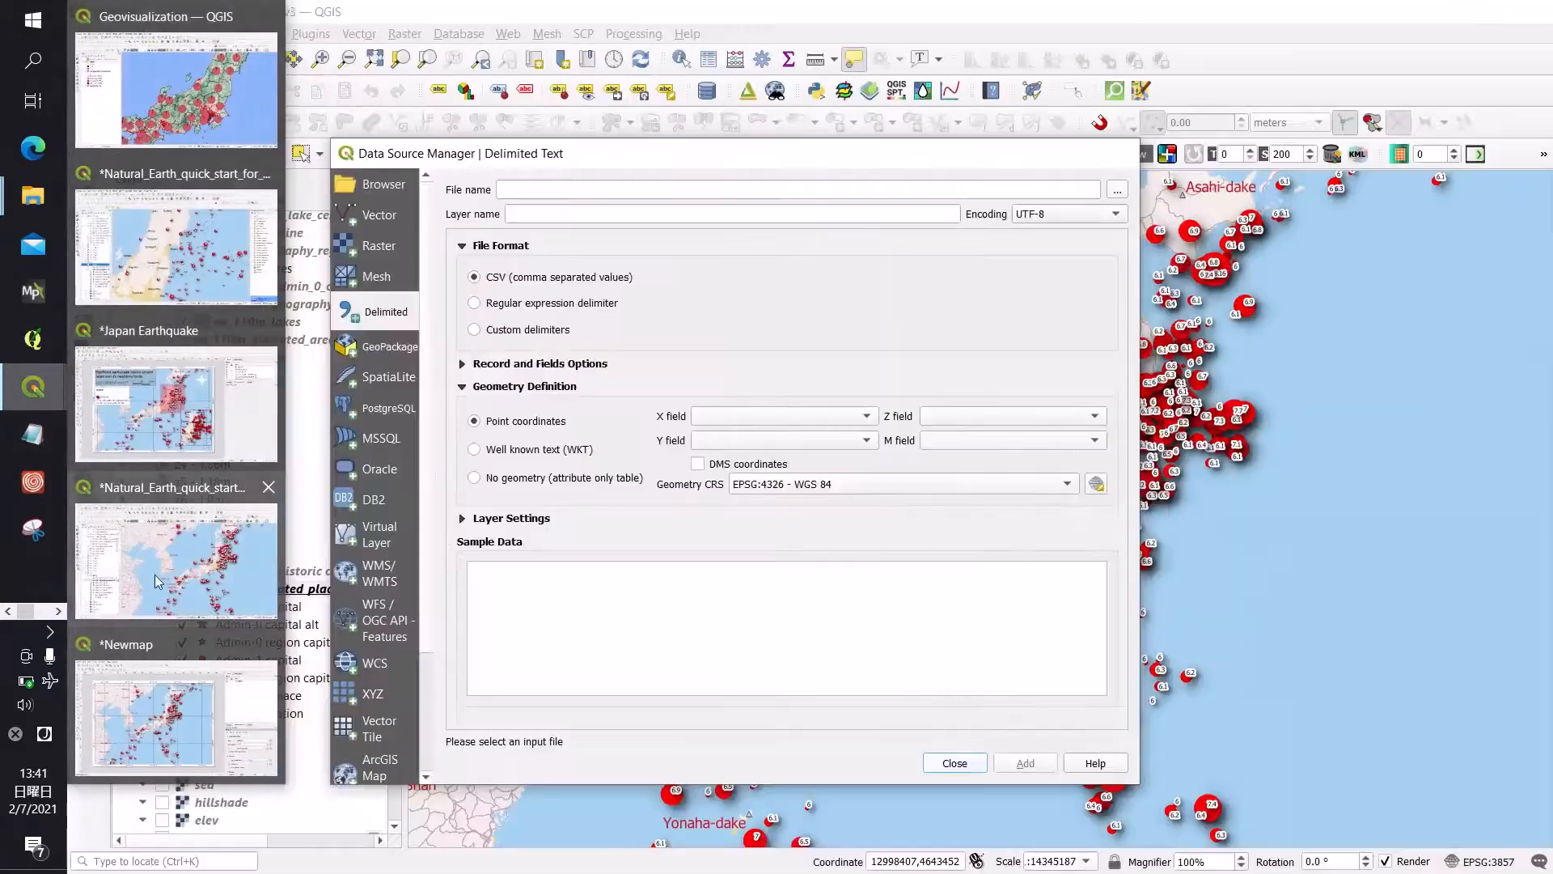
pyautogui.click(154, 575)
pyautogui.click(156, 580)
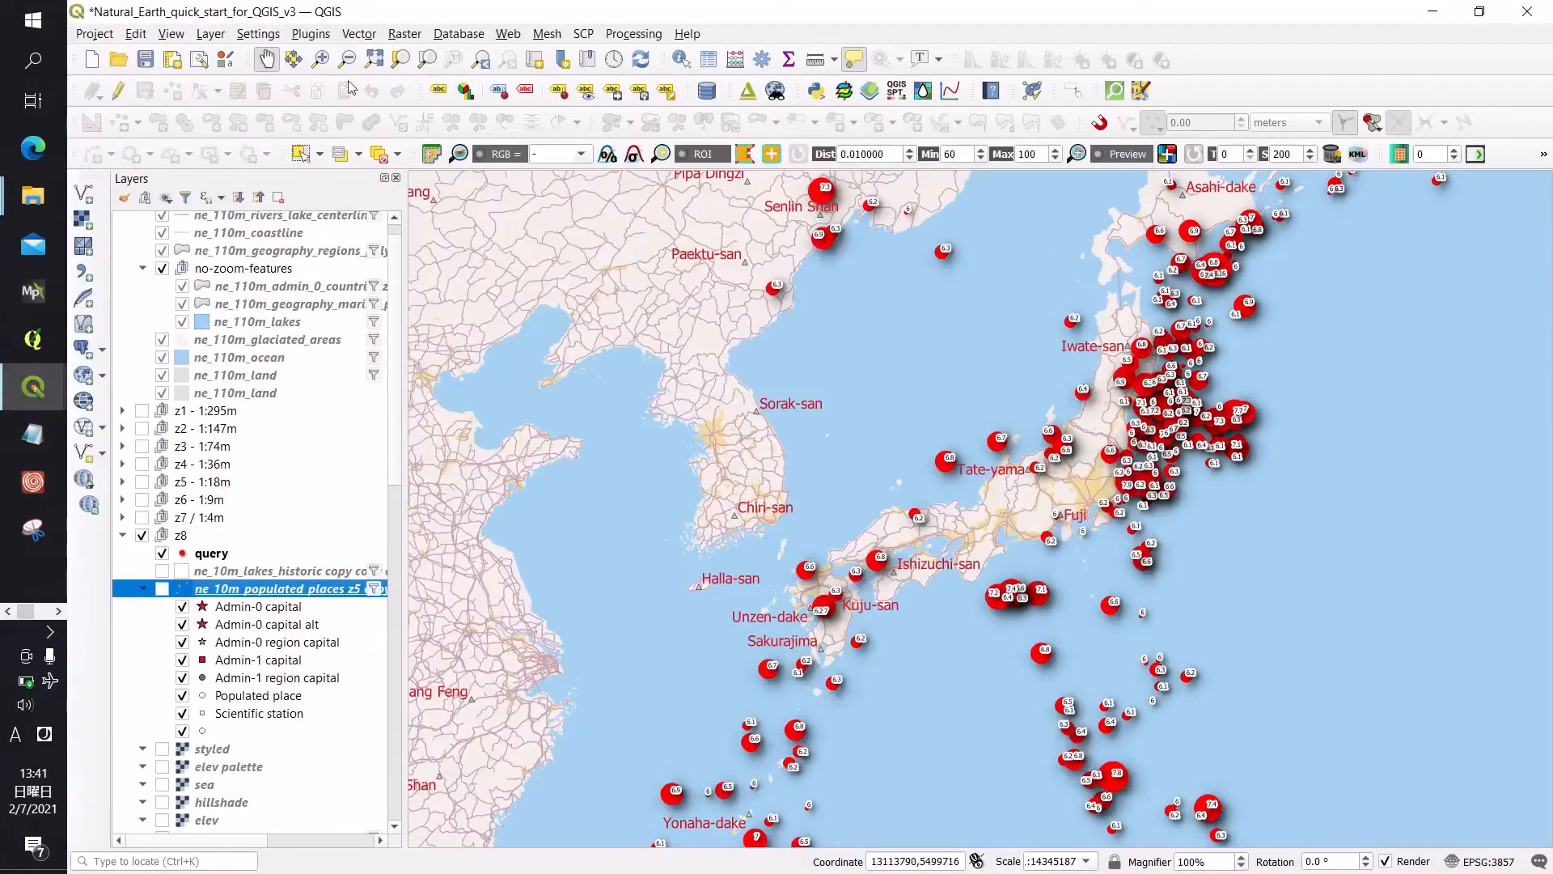
pyautogui.click(329, 61)
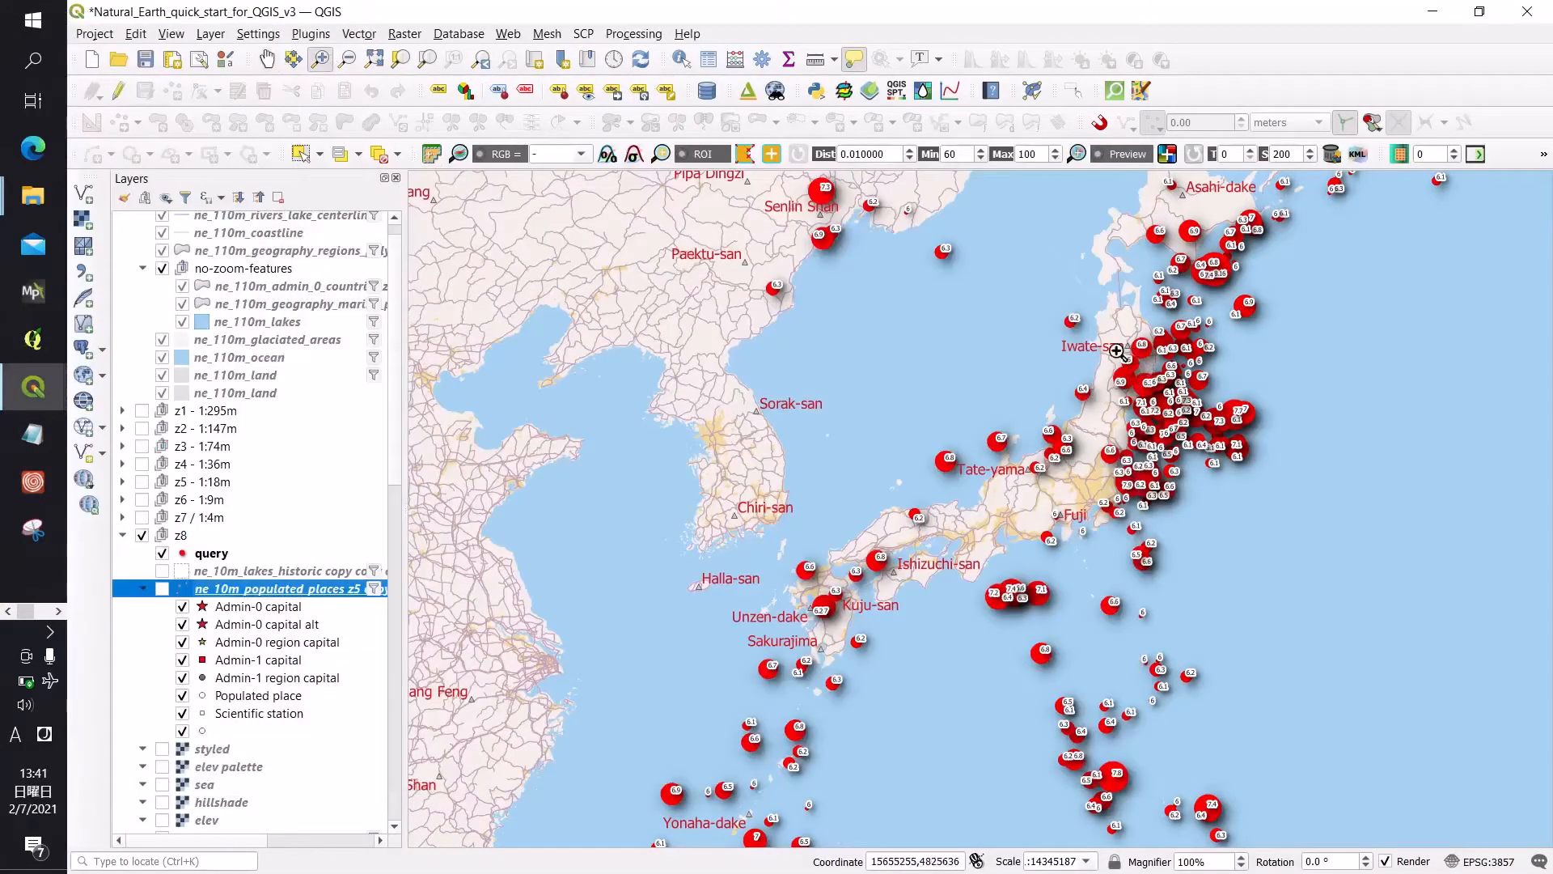
pyautogui.moveTo(1110, 352); pyautogui.dragTo(1208, 491)
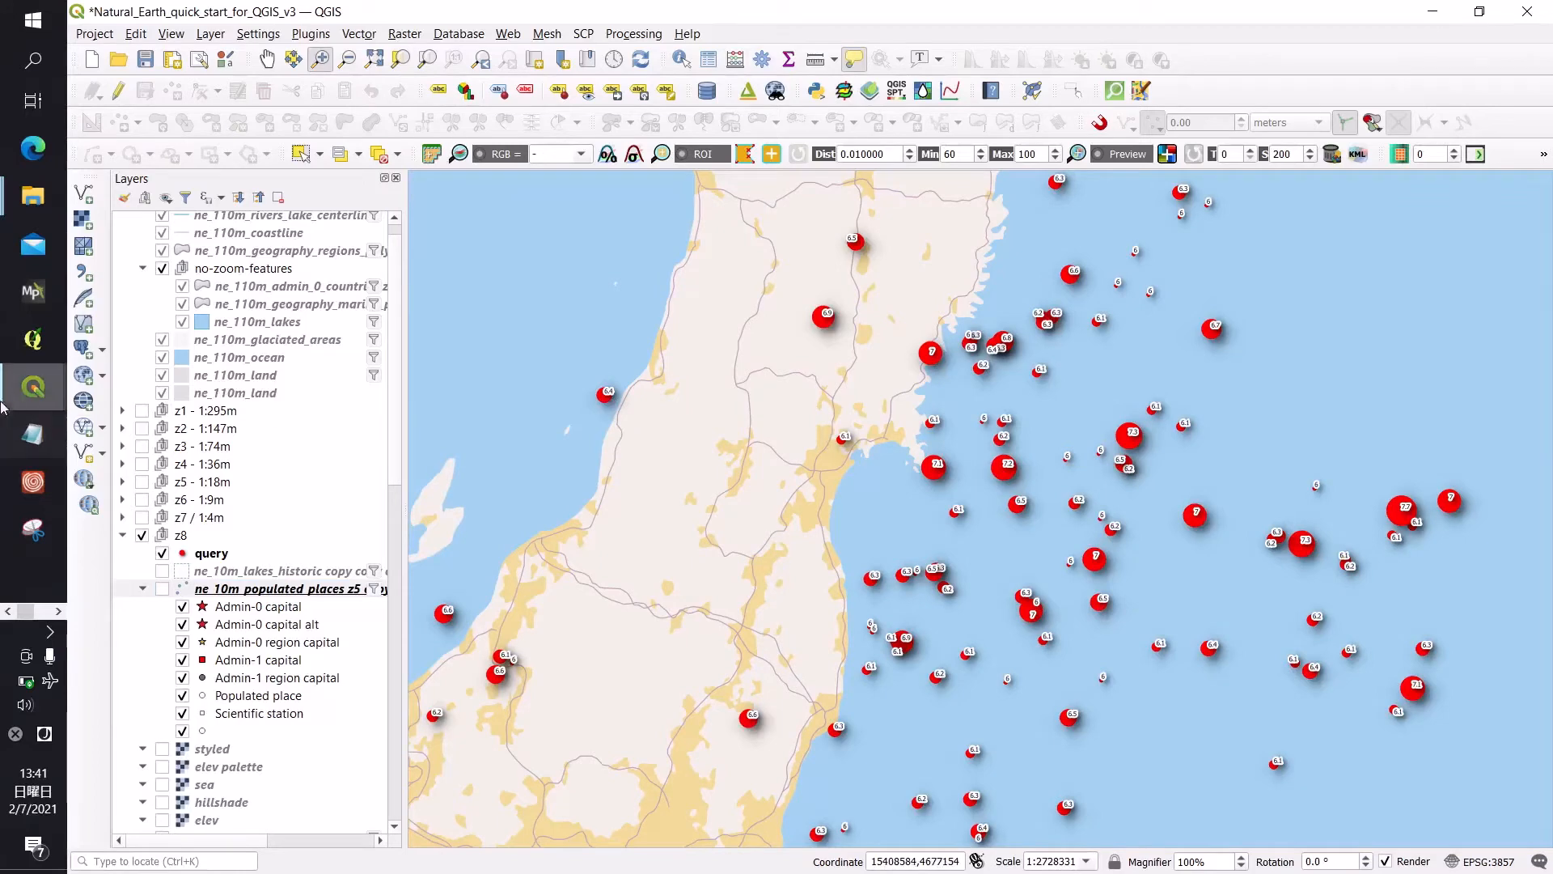
# Step: Return to the Newmap layout and add a second map as an inset over the sea southeast of Japan
pyautogui.moveTo(24, 393)
pyautogui.click(174, 716)
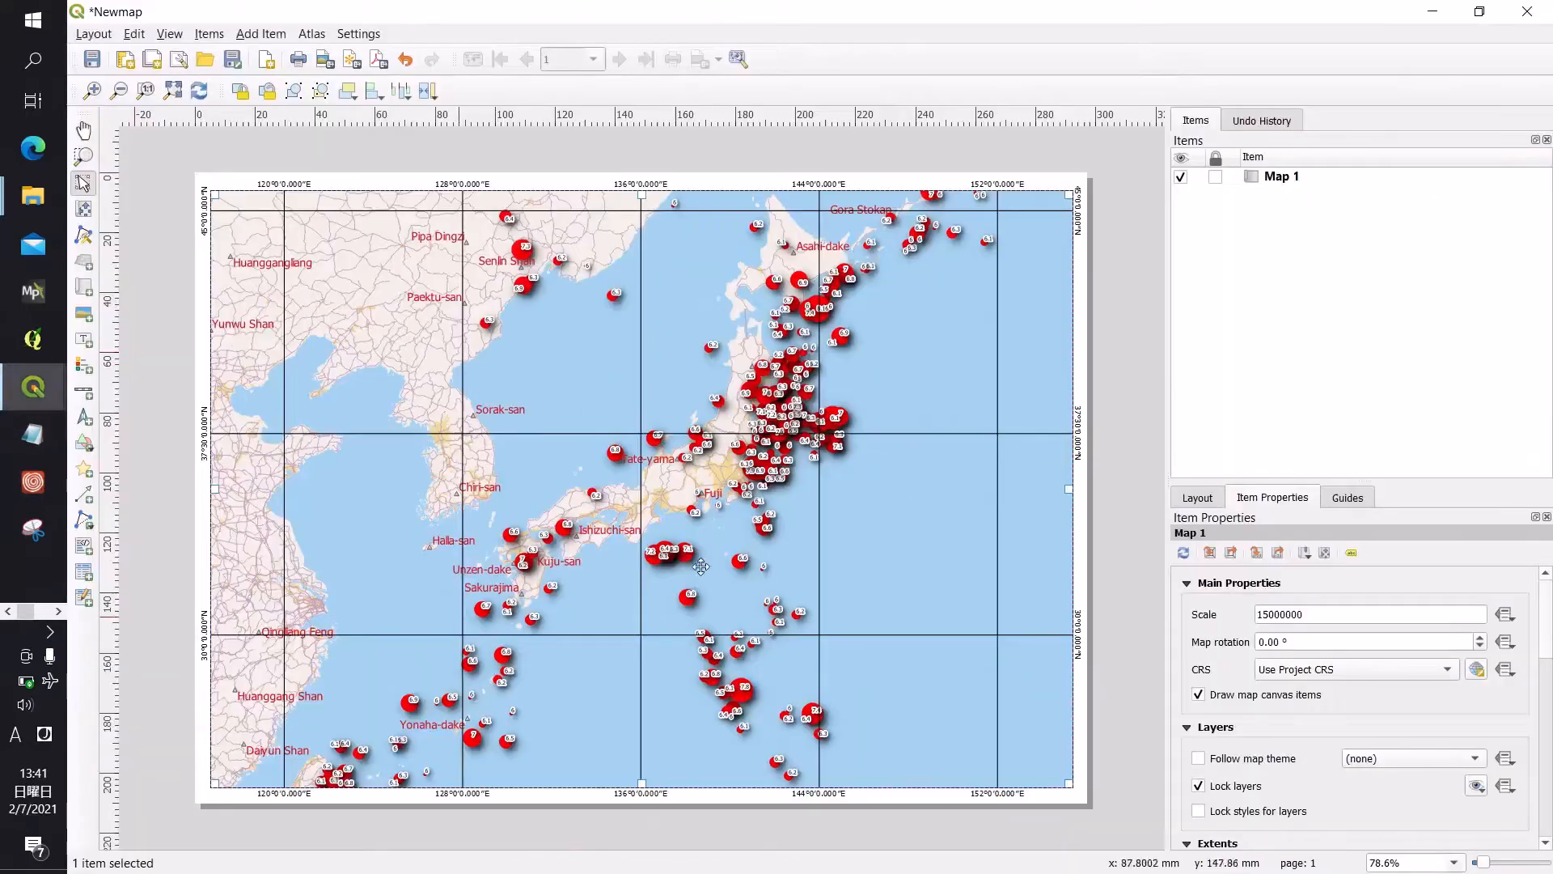
pyautogui.click(169, 180)
pyautogui.click(249, 38)
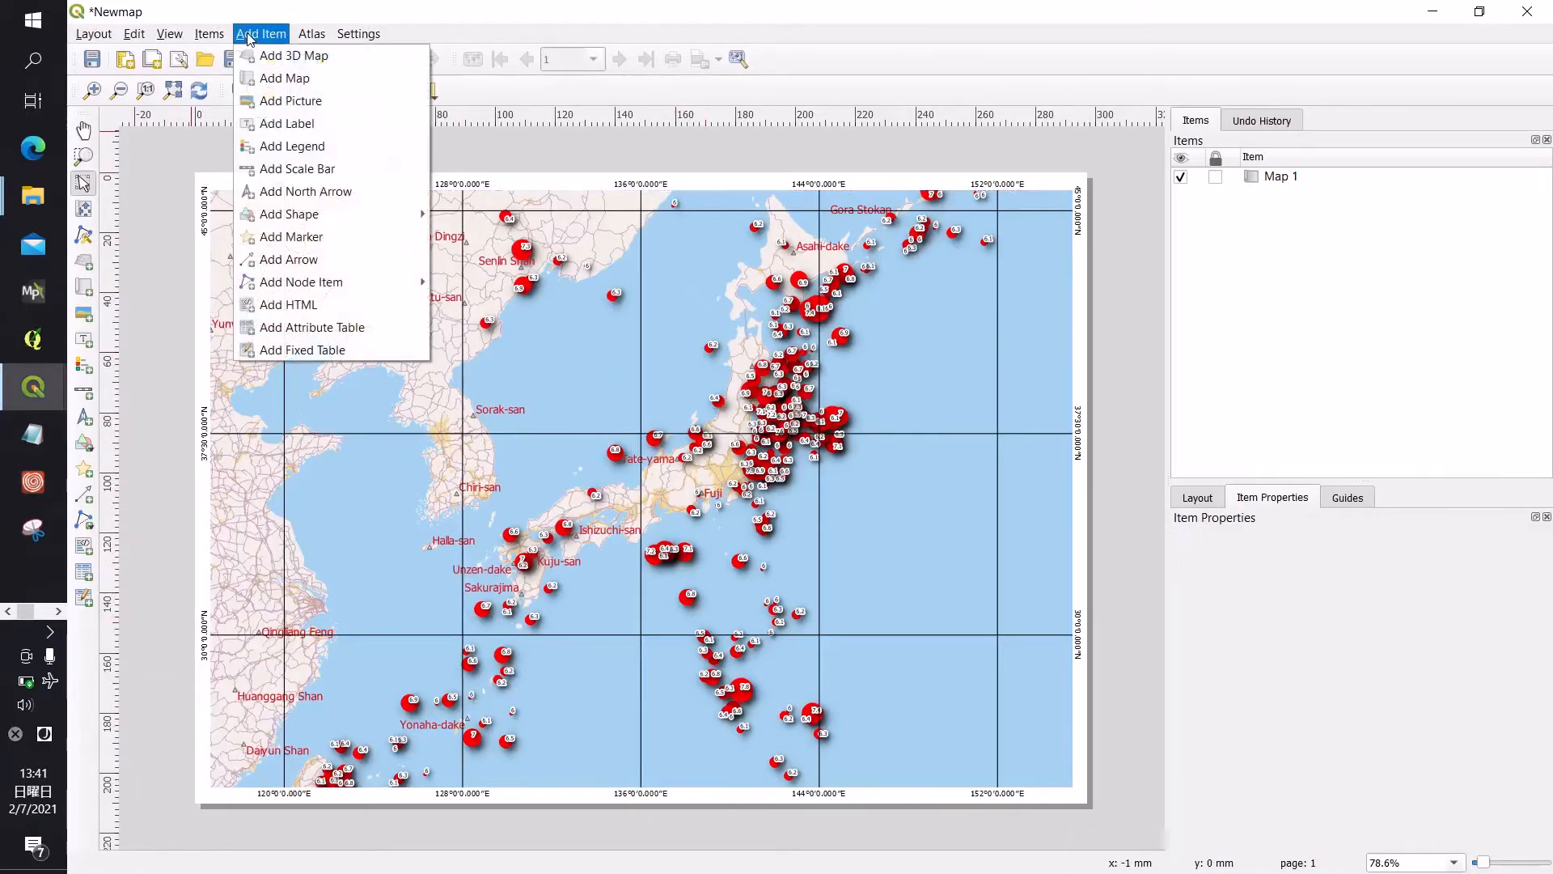
pyautogui.click(289, 79)
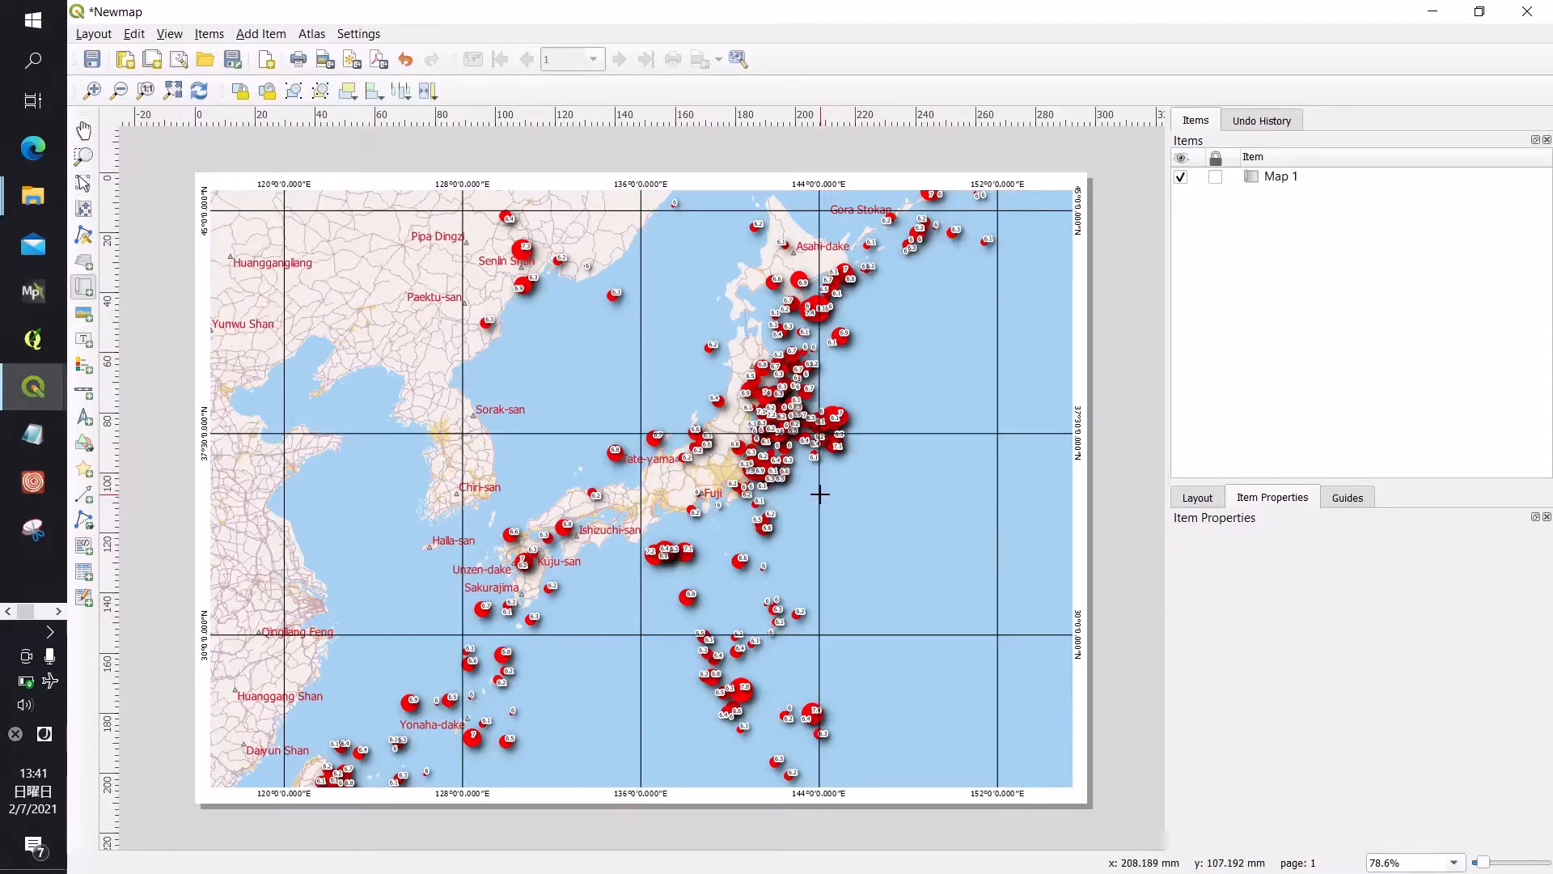
pyautogui.moveTo(820, 493); pyautogui.dragTo(1056, 760)
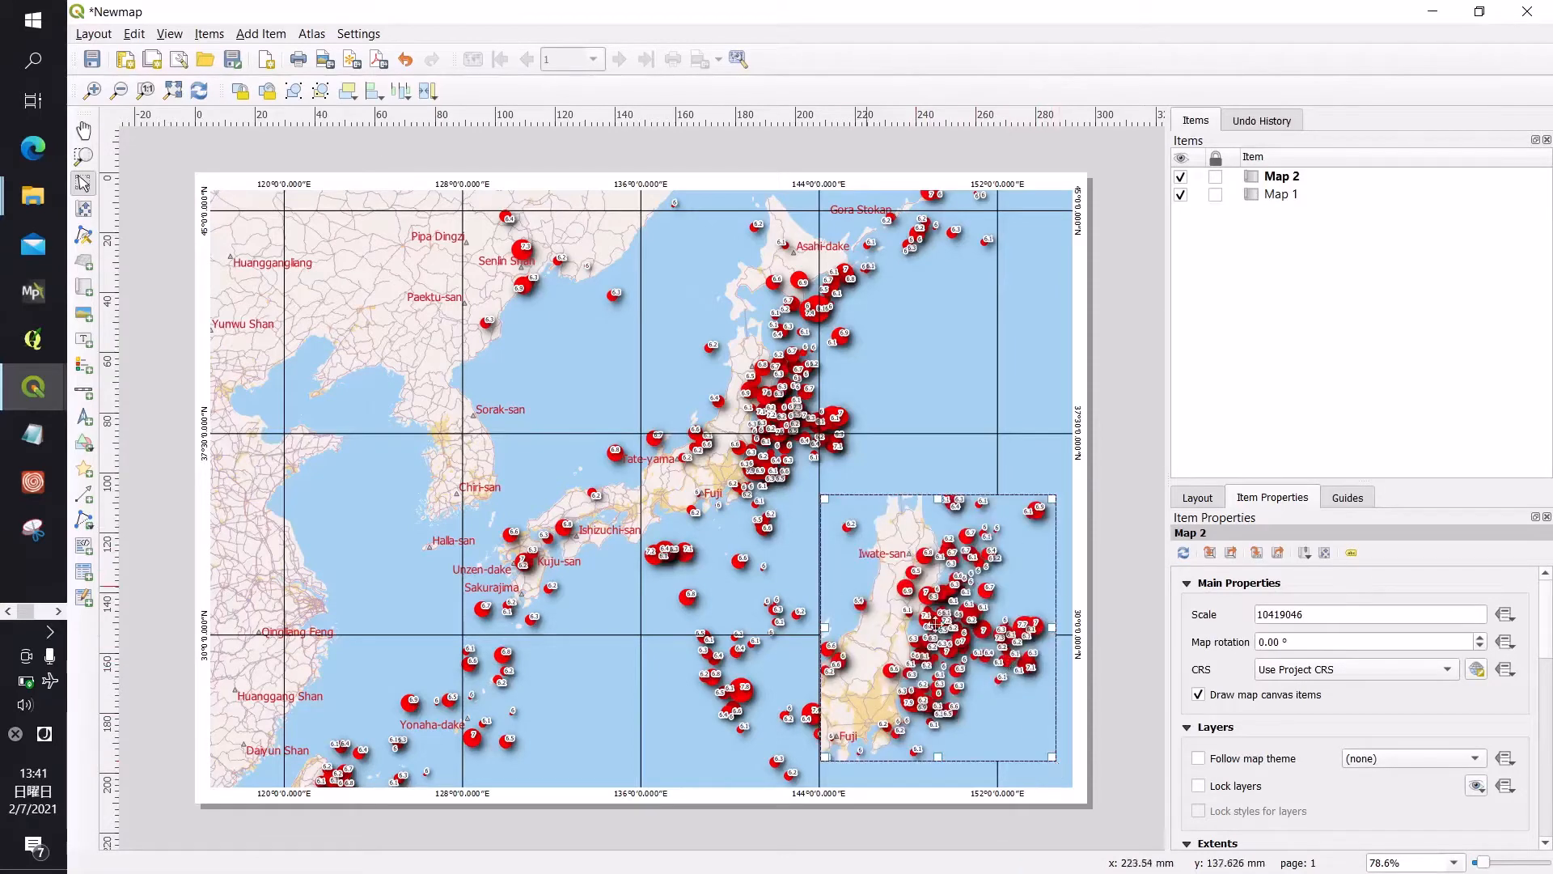
pyautogui.click(1114, 556)
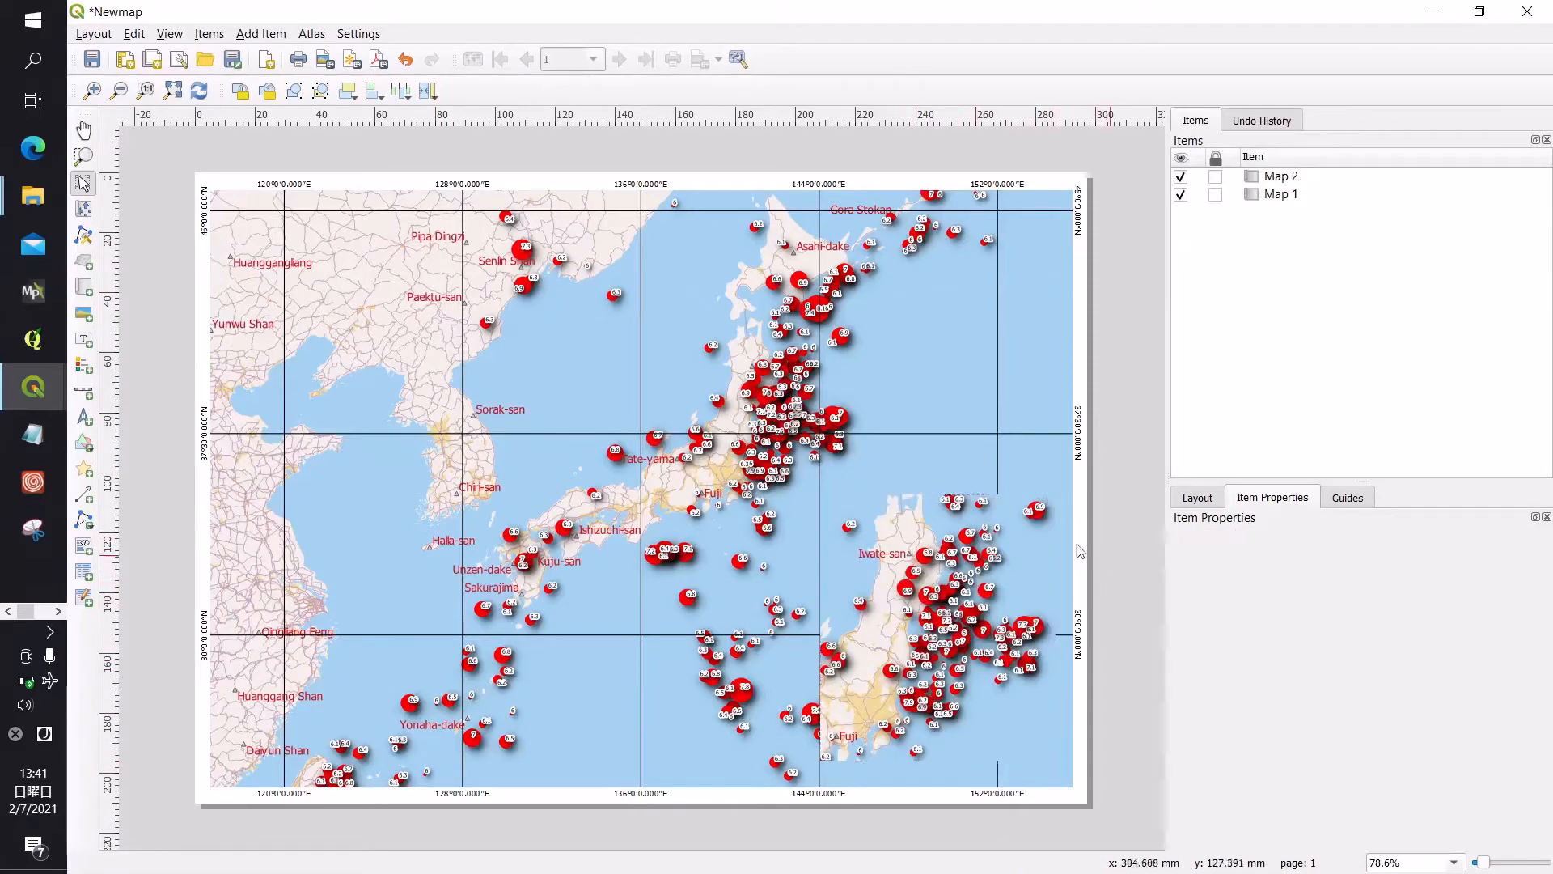
# Step: Add an overview to Map 1 with Map 2 as its map frame, and deselect the map
pyautogui.click(926, 593)
pyautogui.click(878, 388)
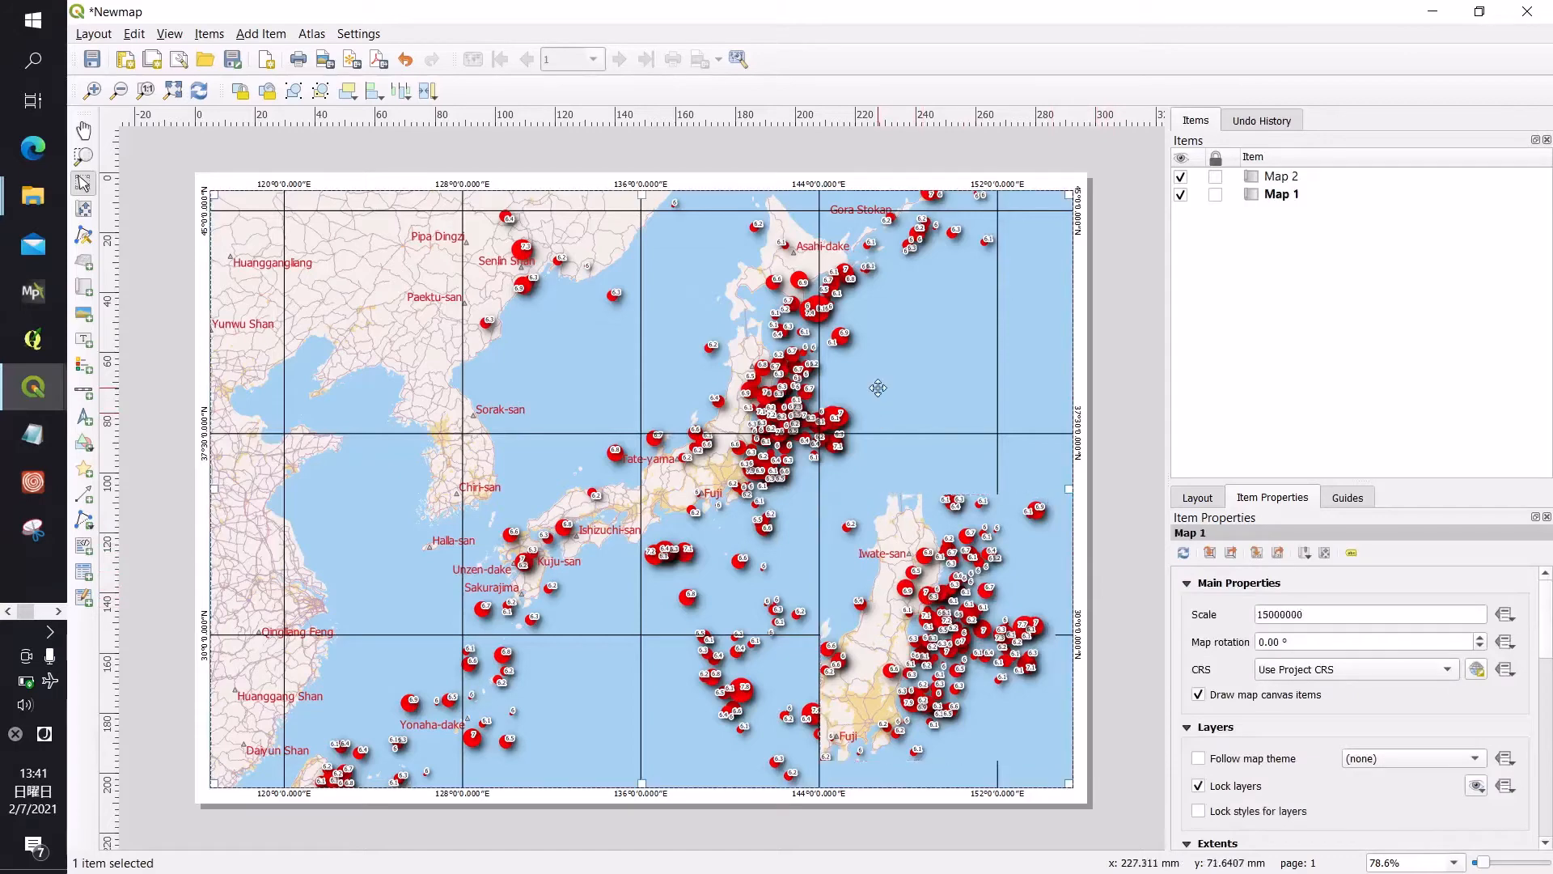
pyautogui.moveTo(1548, 612); pyautogui.dragTo(1548, 766)
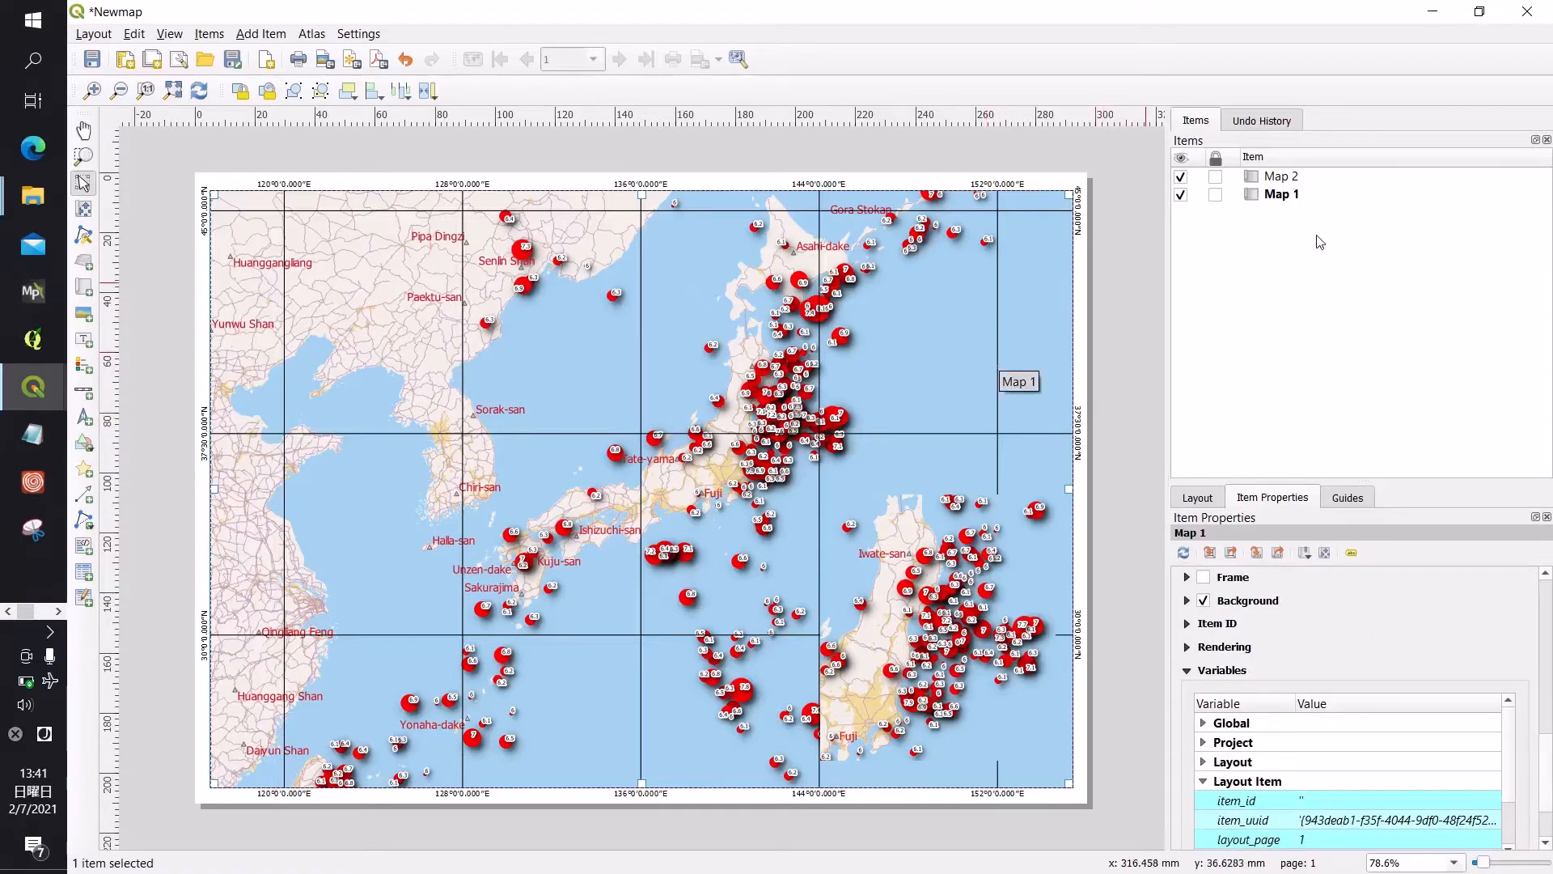
pyautogui.click(1292, 199)
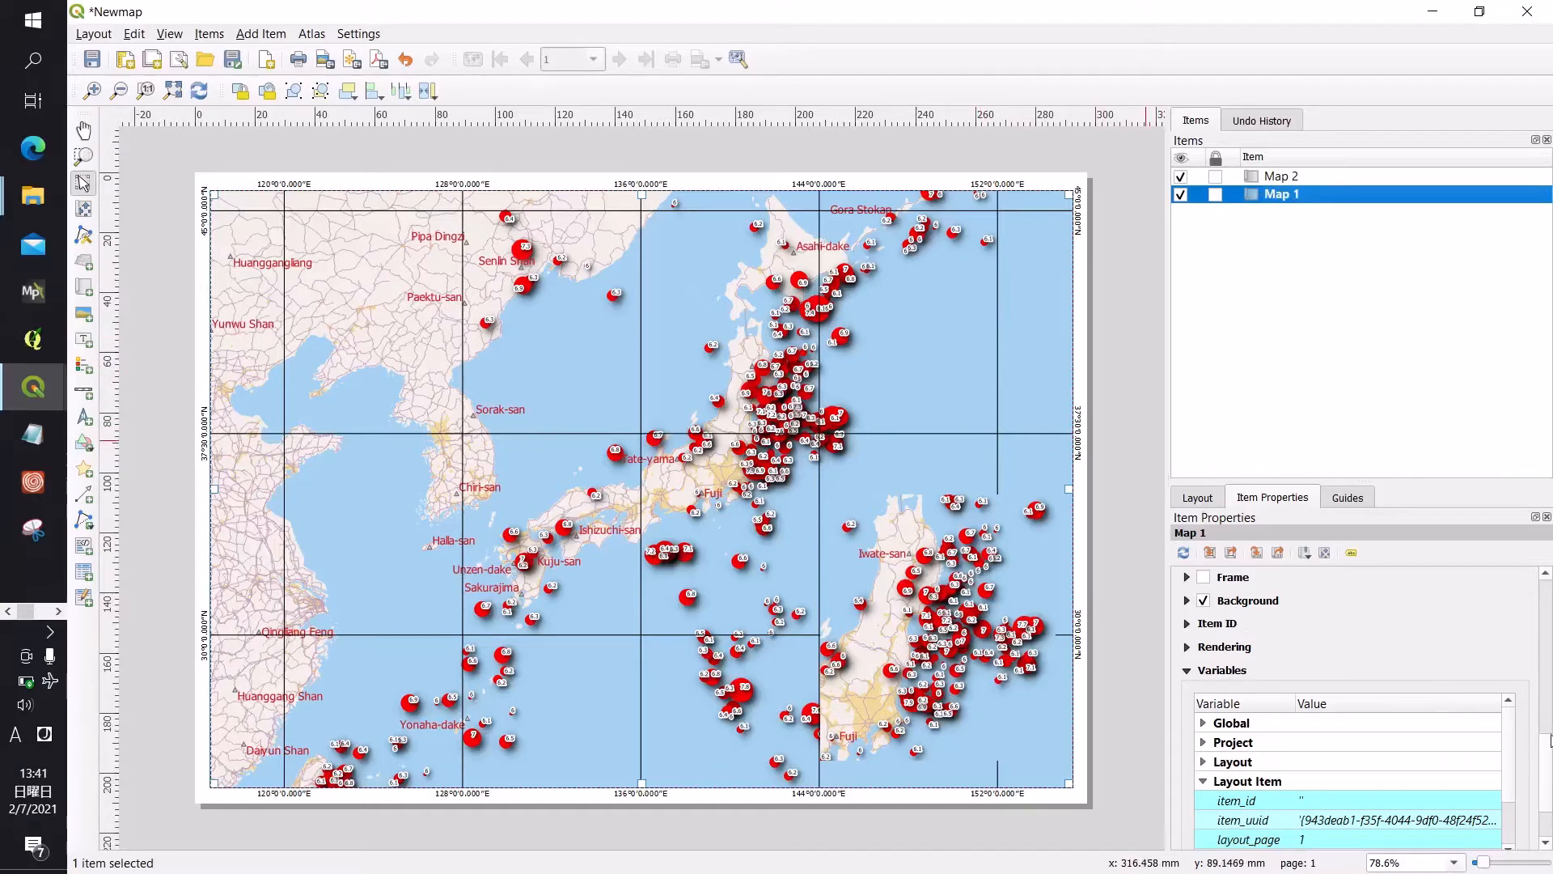
pyautogui.scroll(3, 1259, 704)
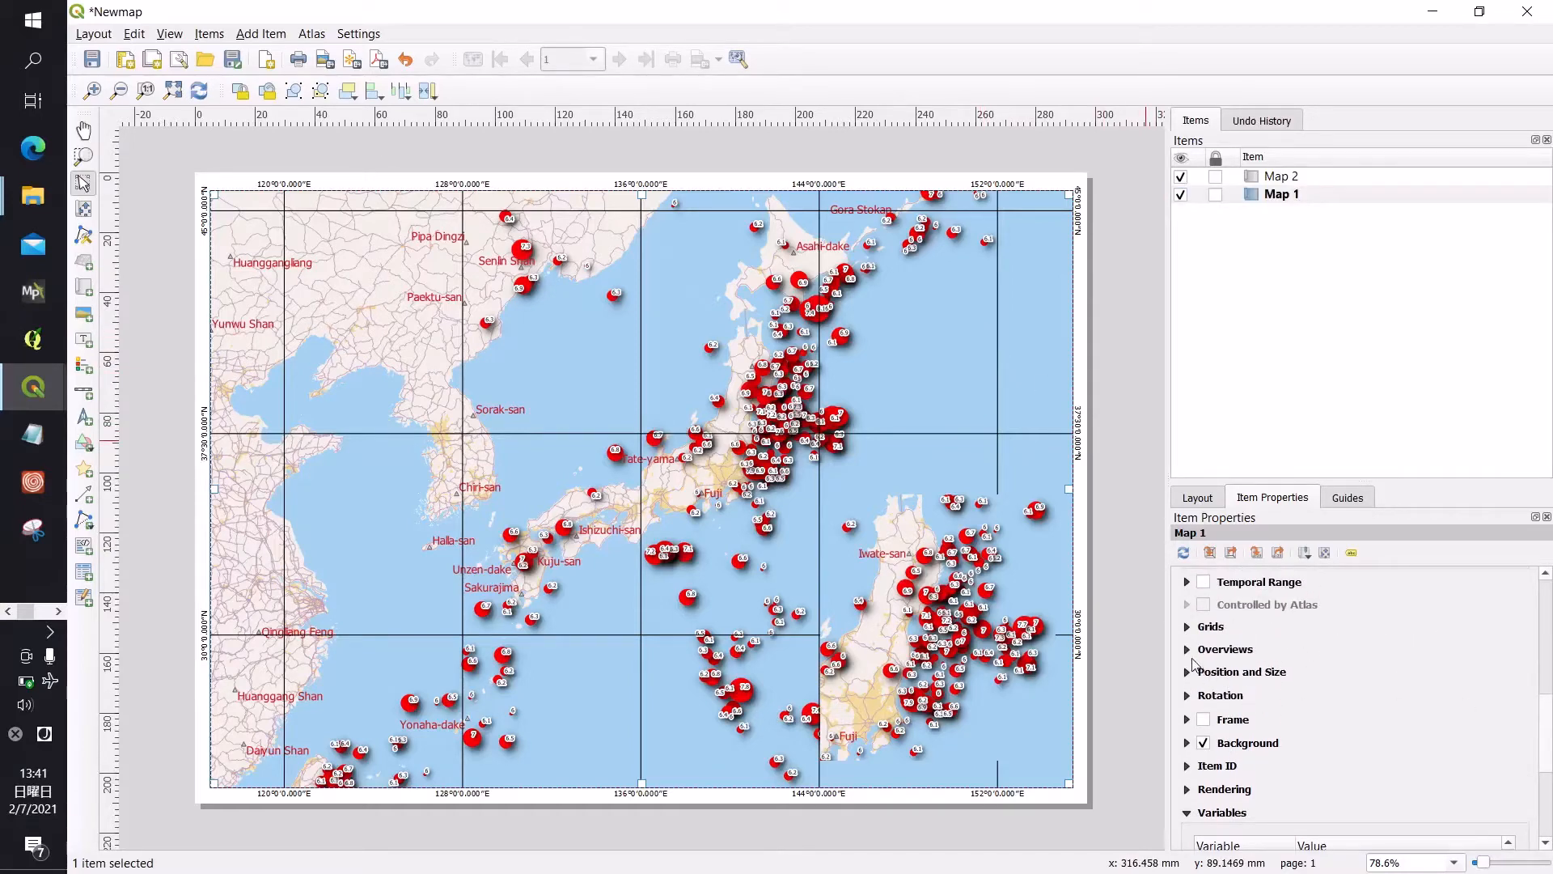
pyautogui.click(1190, 651)
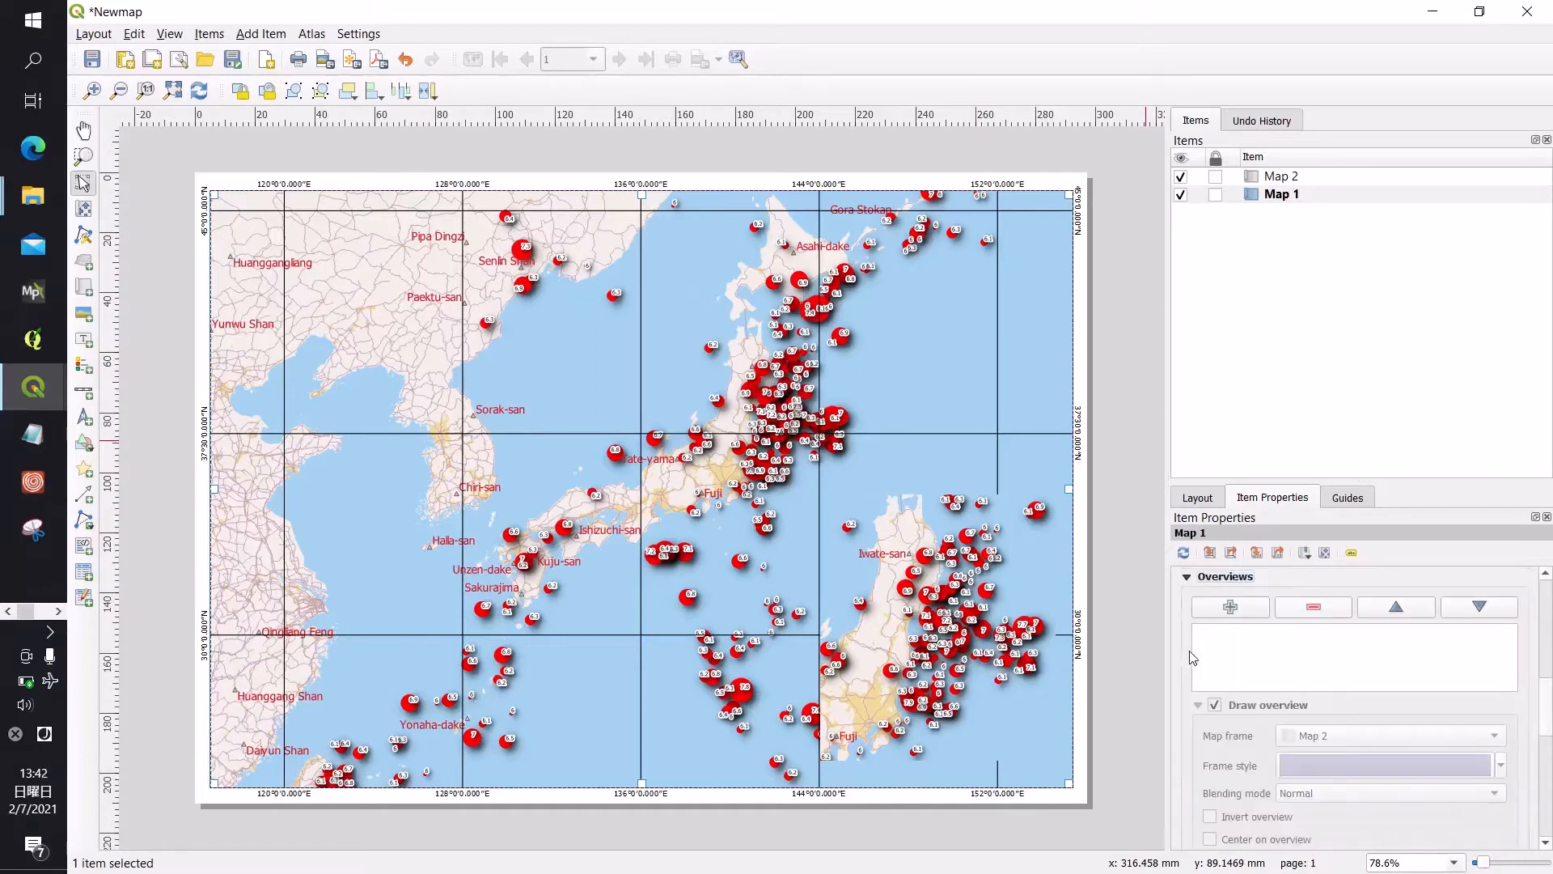
pyautogui.click(1229, 608)
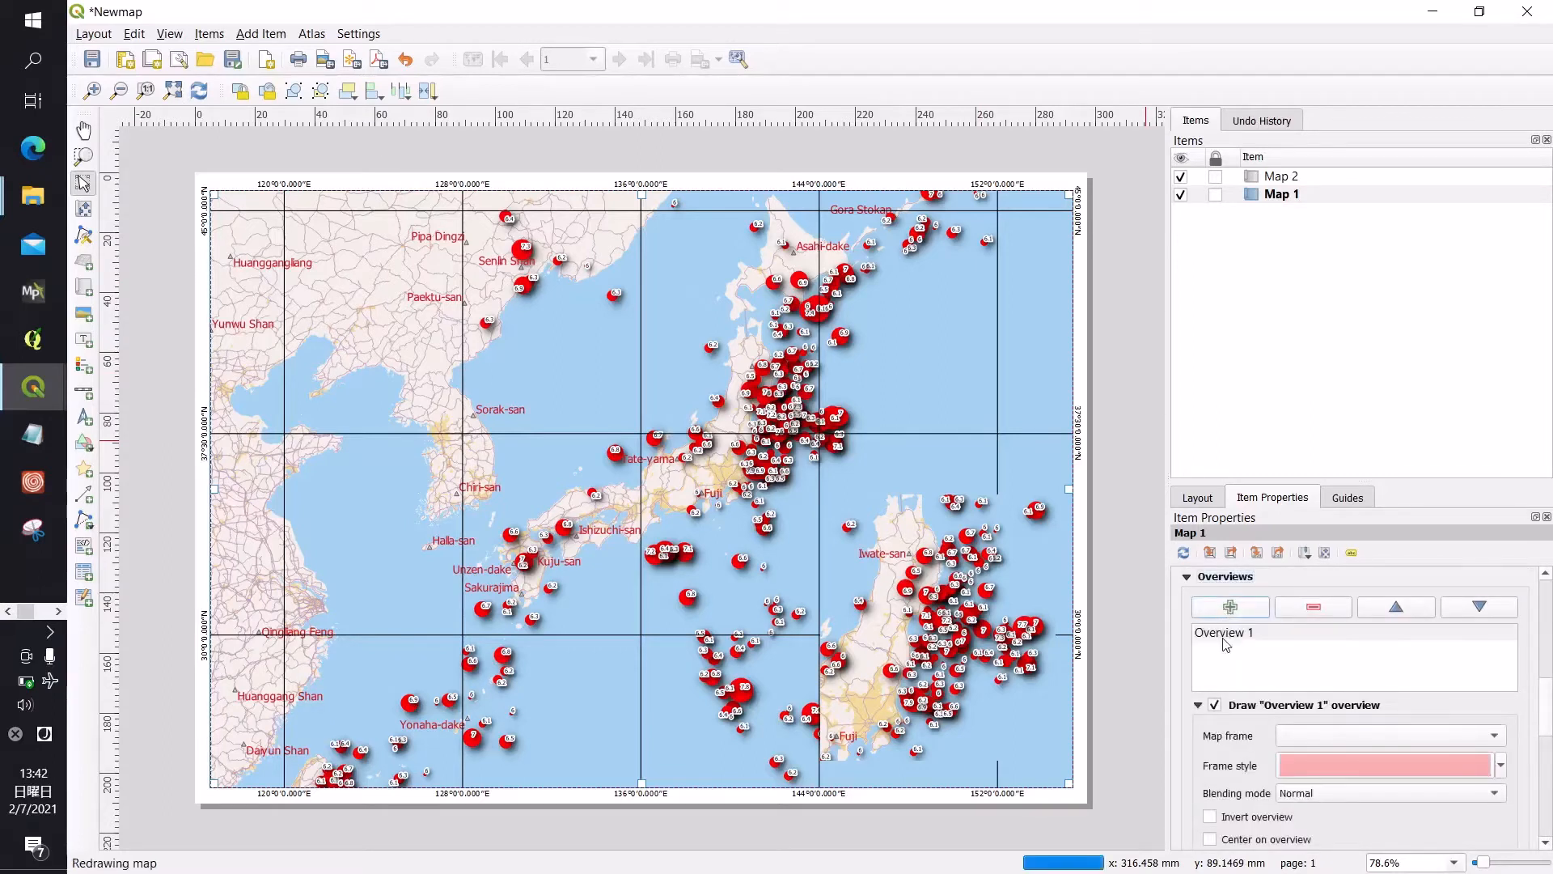
pyautogui.click(1226, 639)
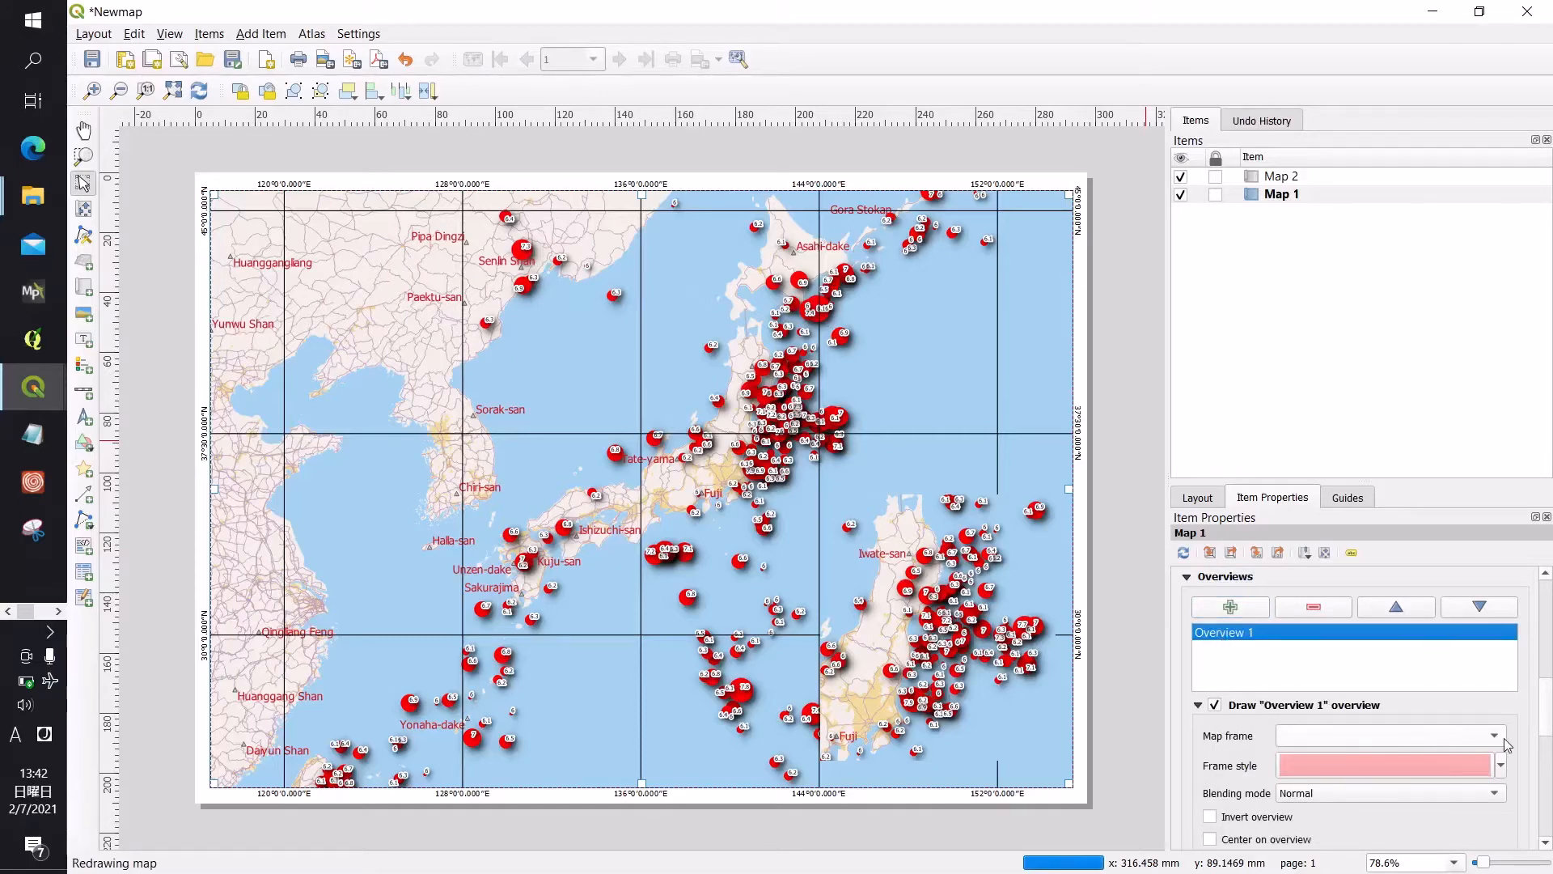
pyautogui.scroll(-1, 1505, 743)
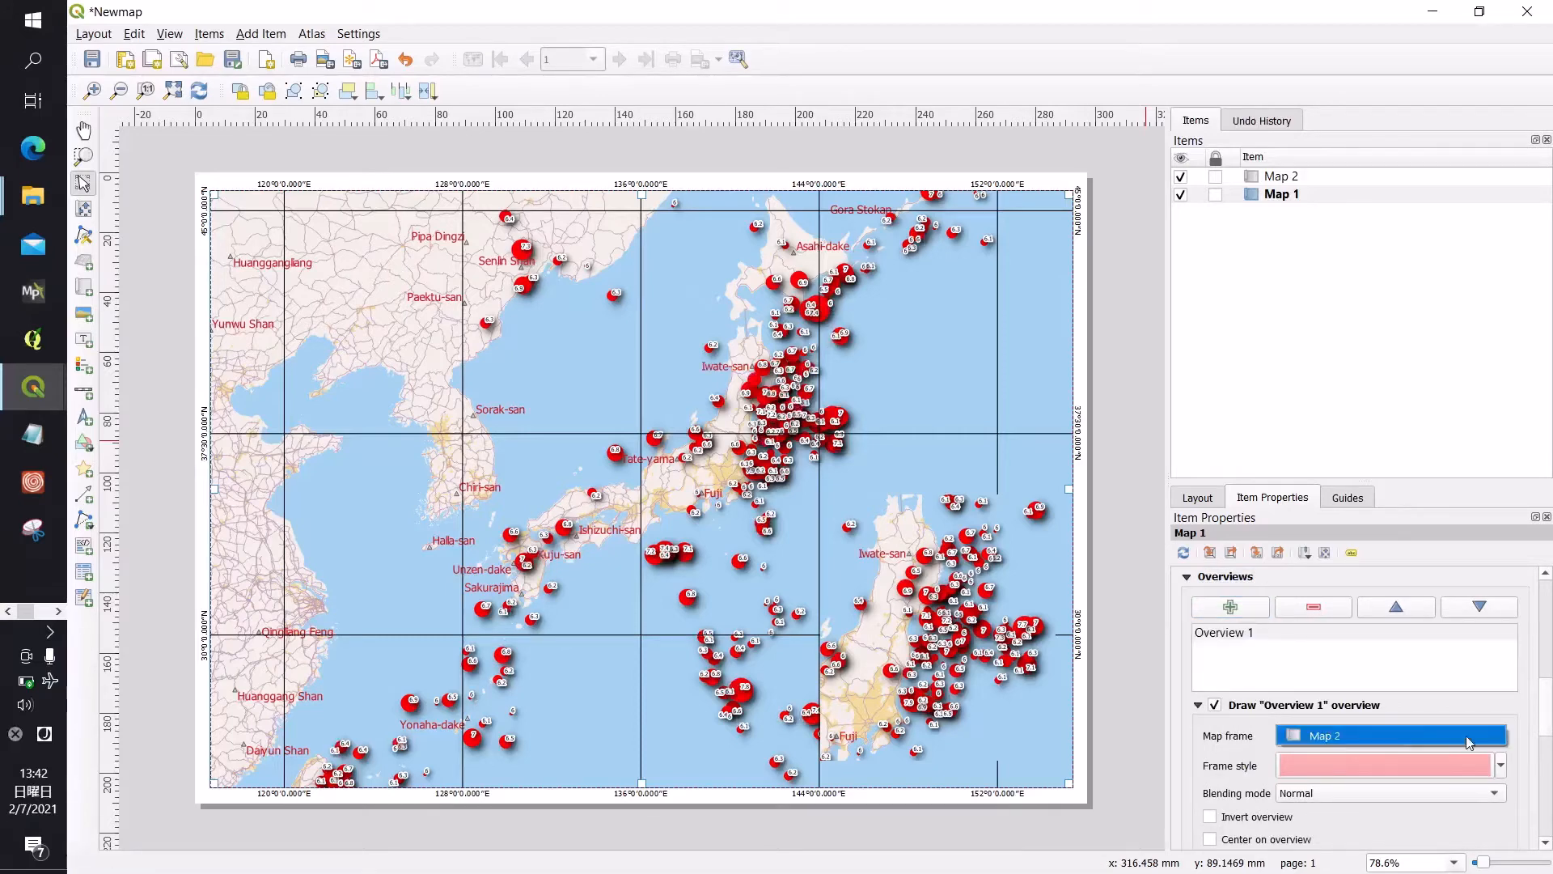
pyautogui.click(1372, 738)
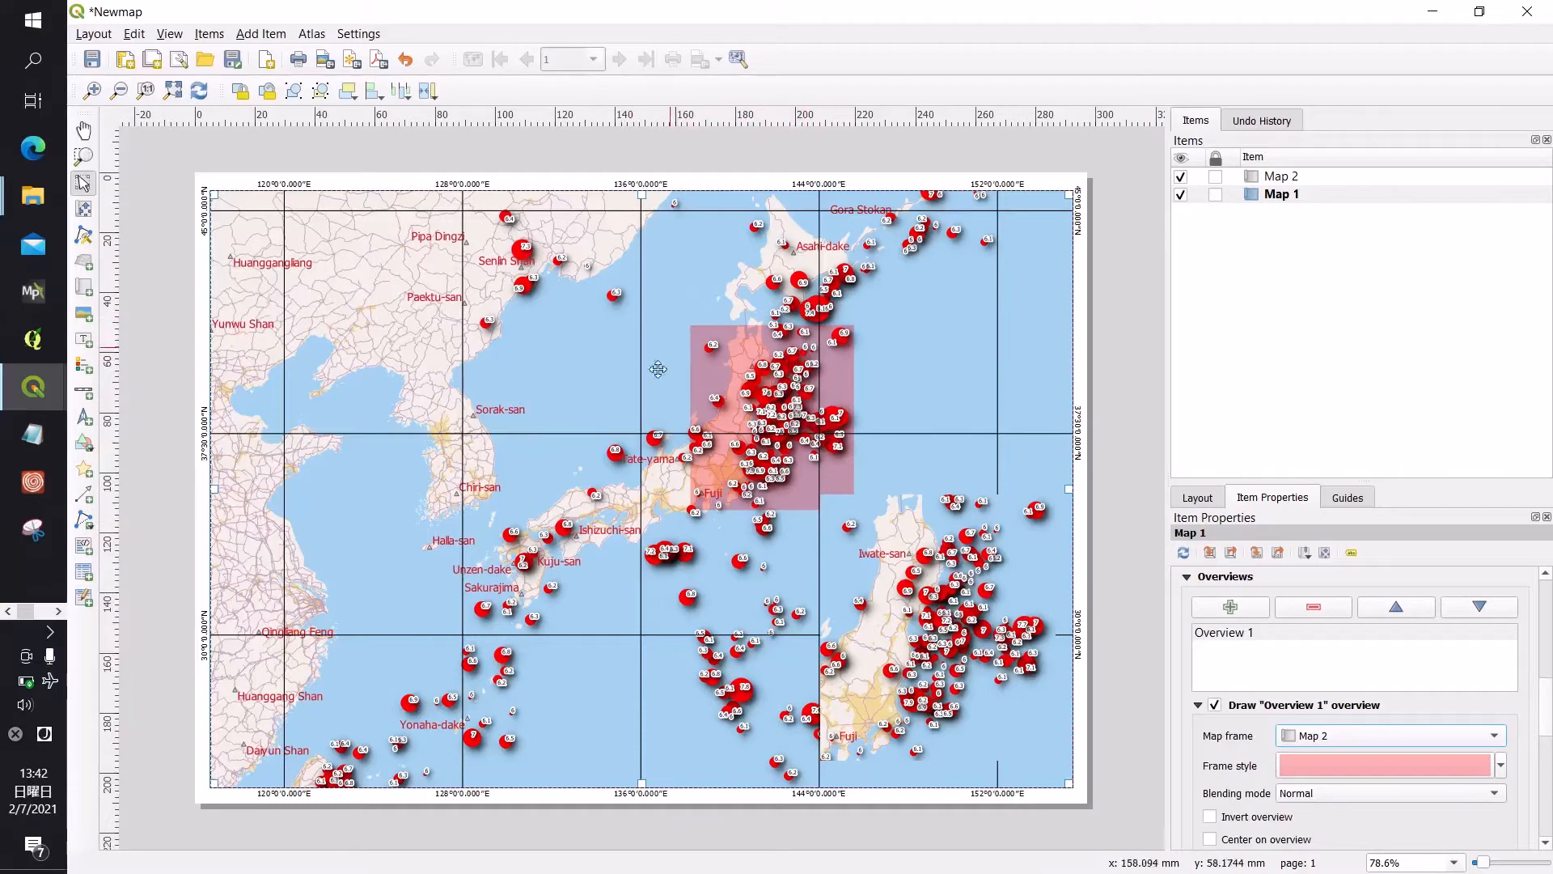
pyautogui.click(1114, 455)
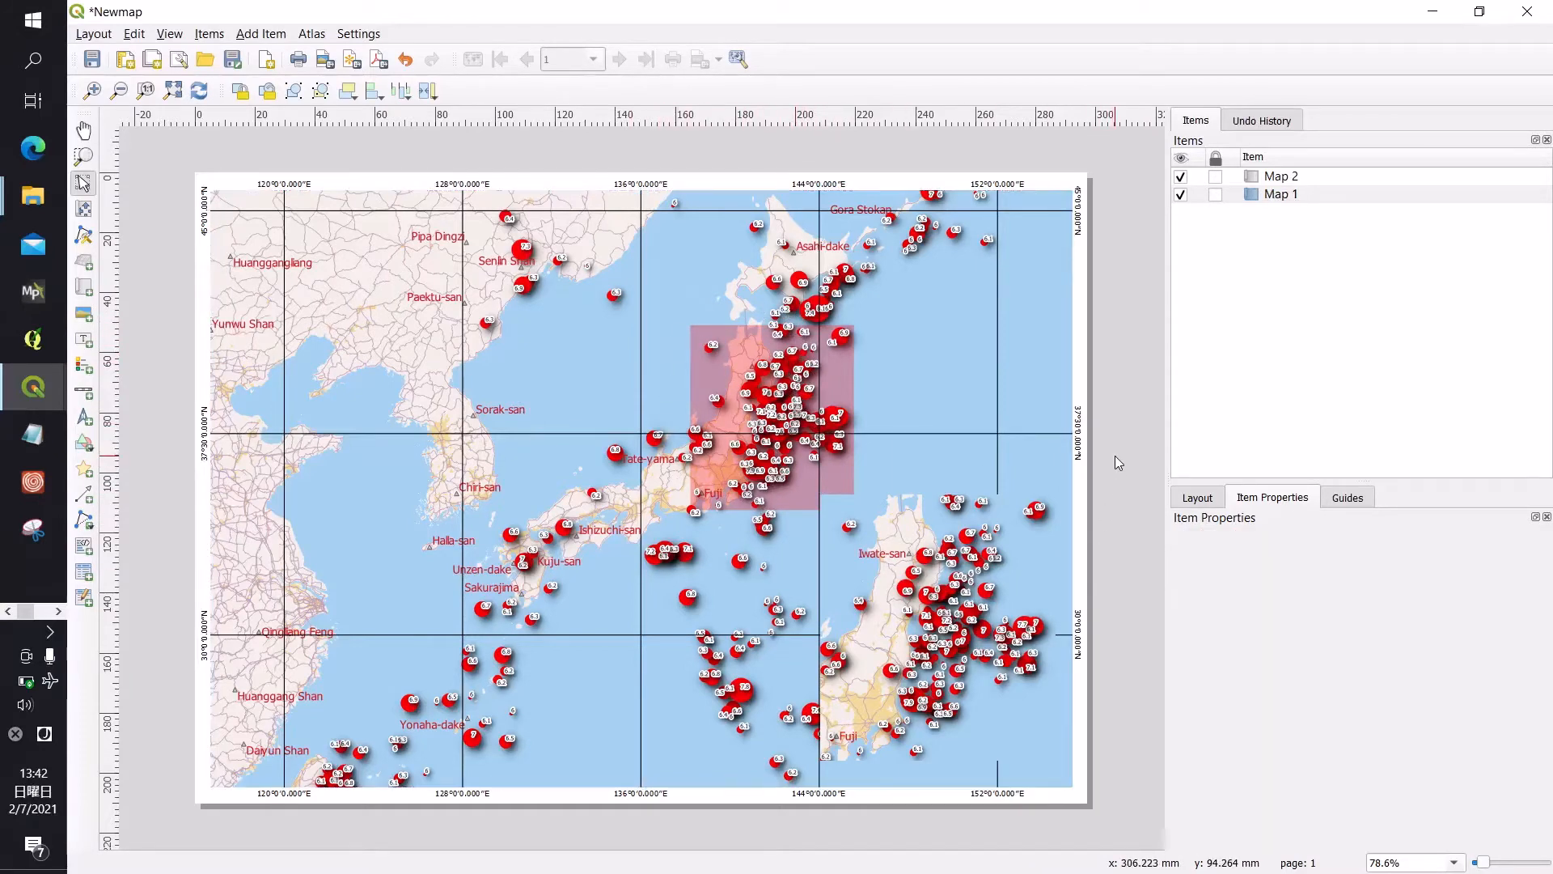
# Step: In the Natural Earth project's main window, set the query layer's labelling to No Labels
pyautogui.click(920, 580)
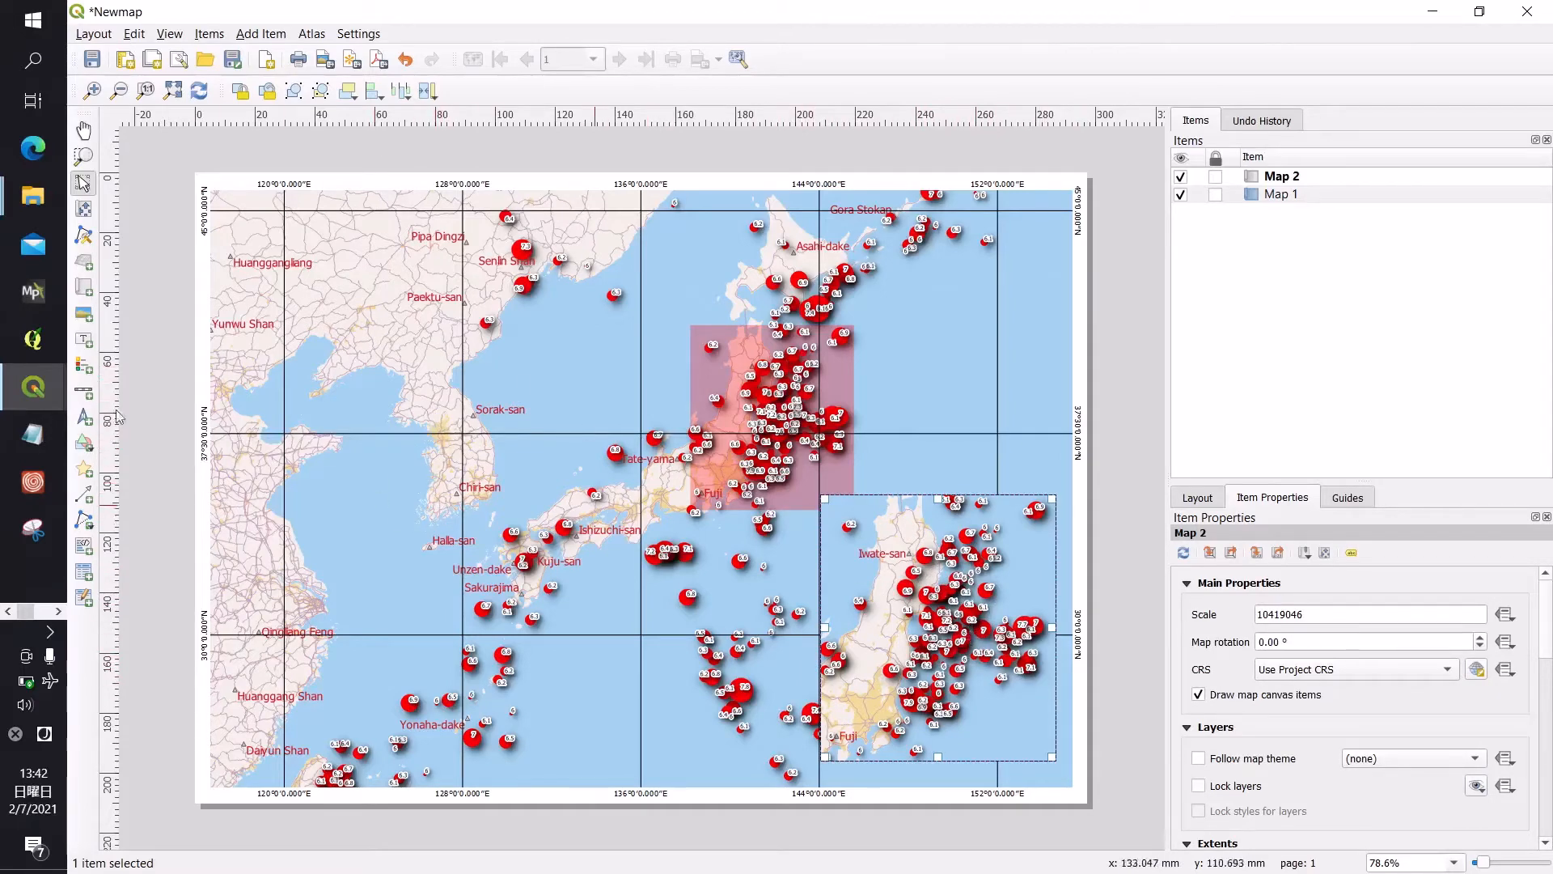
pyautogui.moveTo(9, 384)
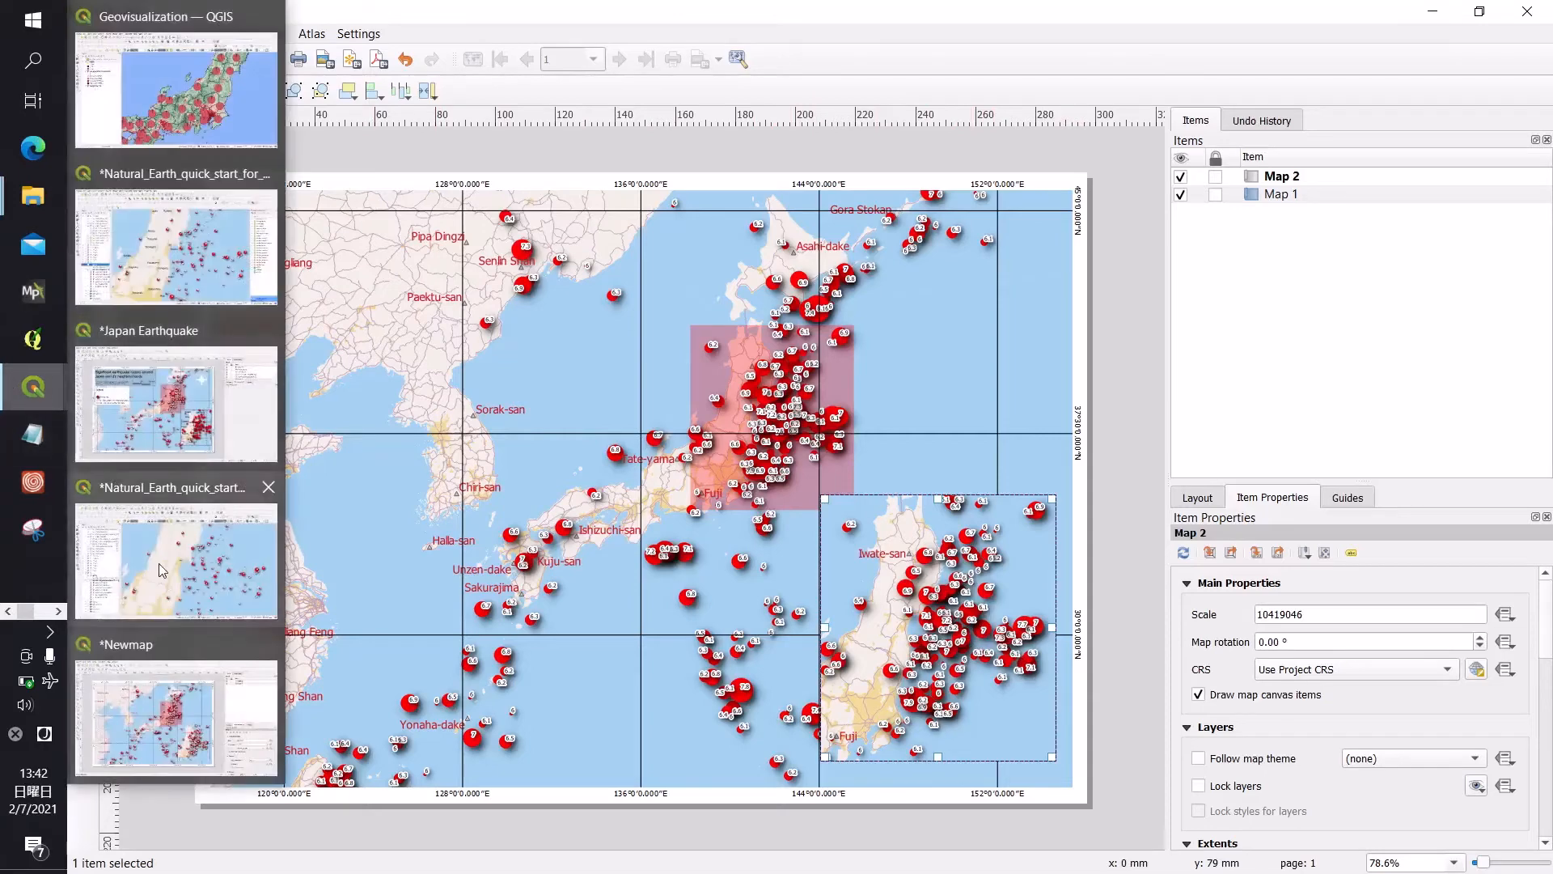
pyautogui.click(202, 518)
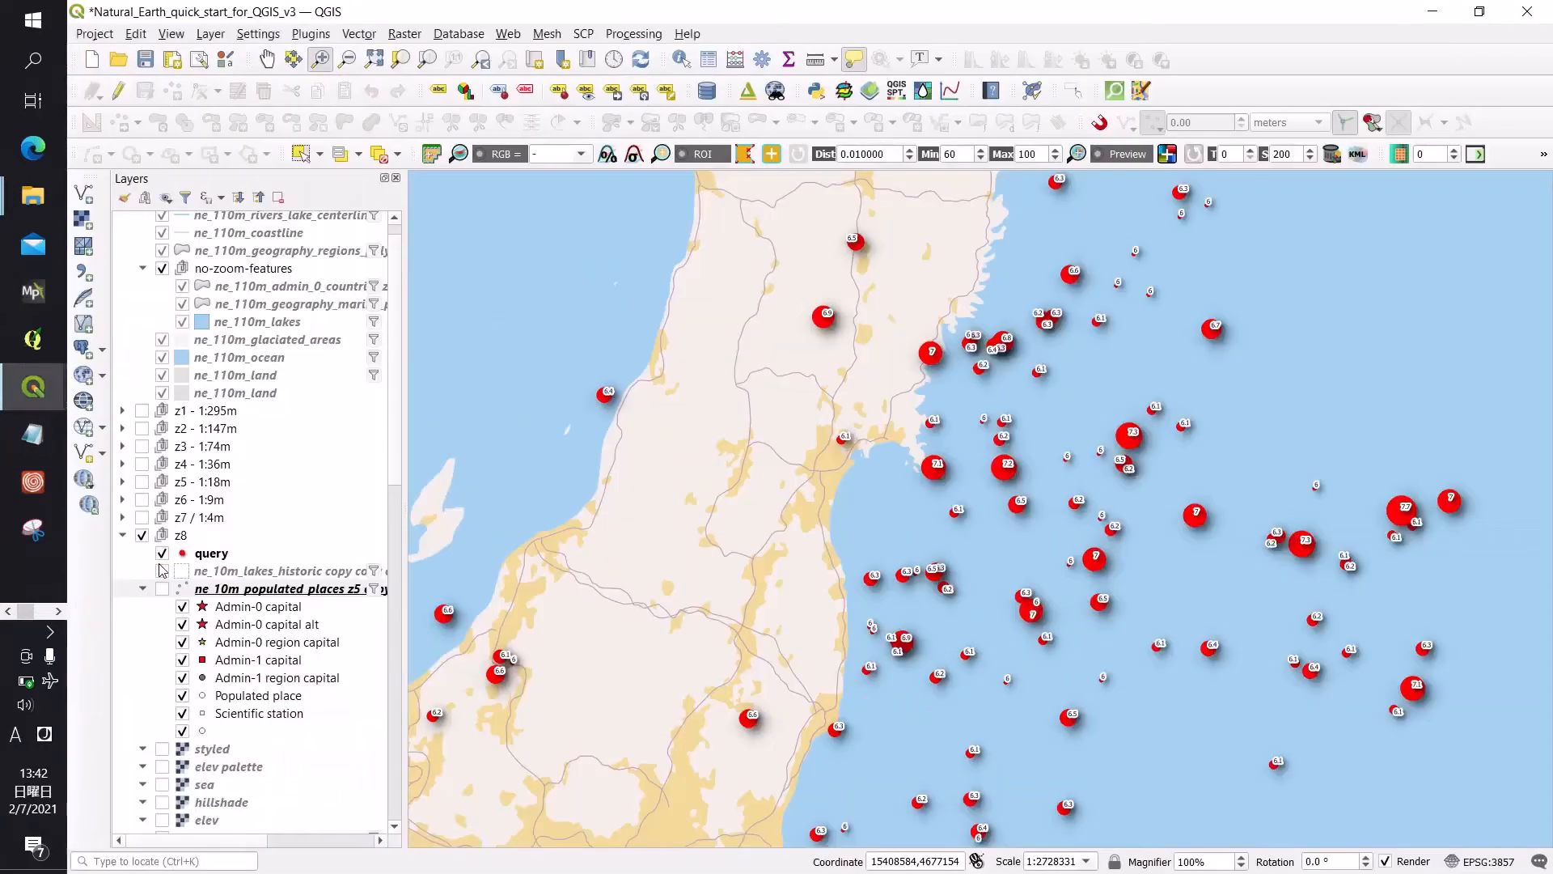
pyautogui.click(212, 553)
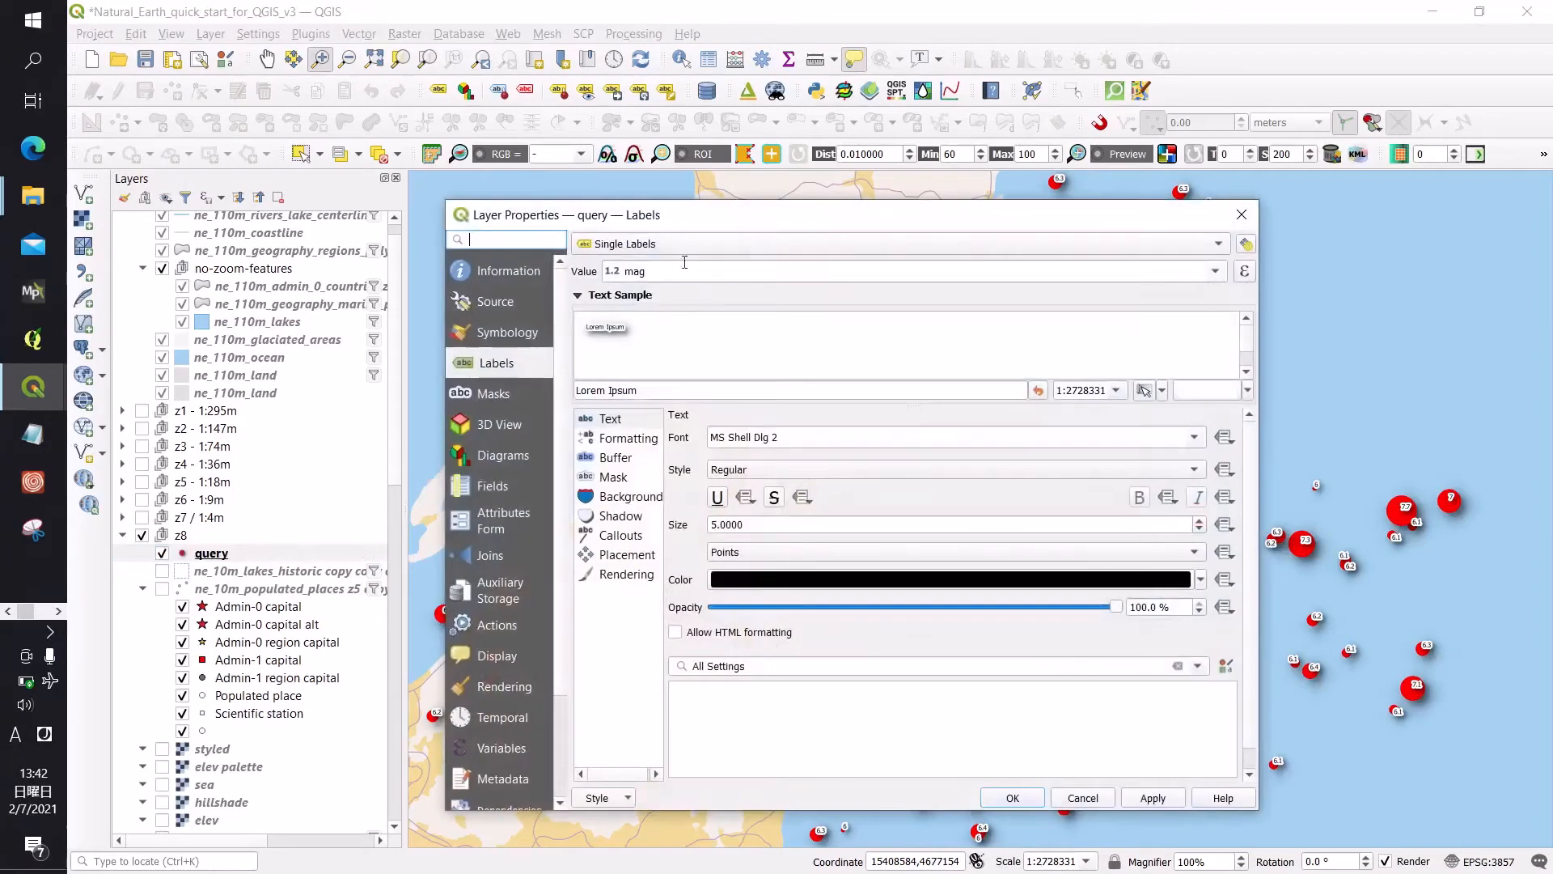
pyautogui.click(694, 243)
pyautogui.click(696, 220)
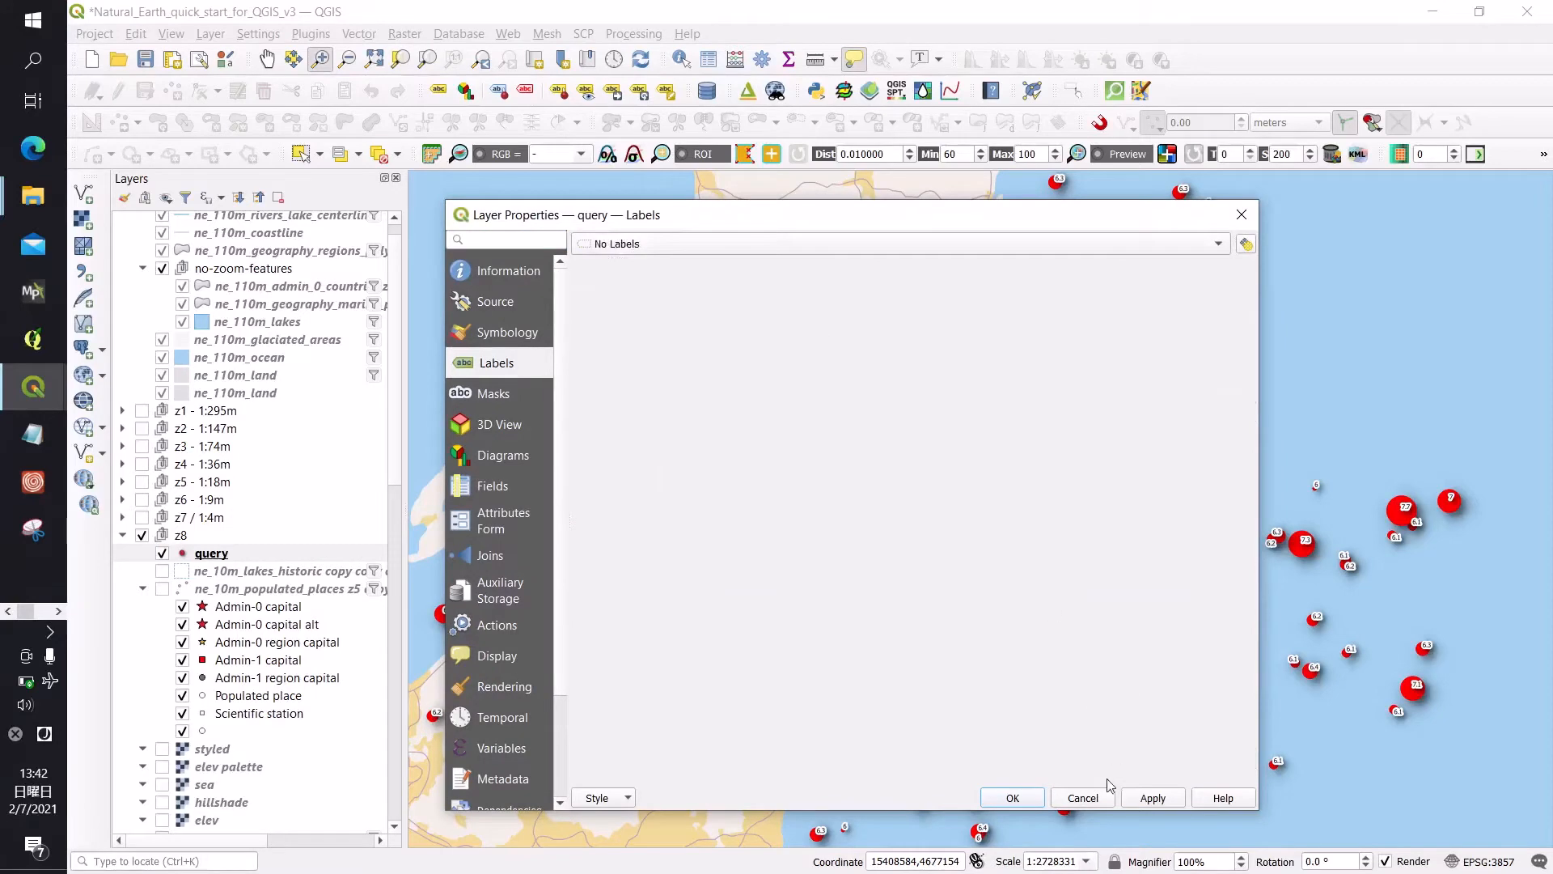
pyautogui.click(1011, 797)
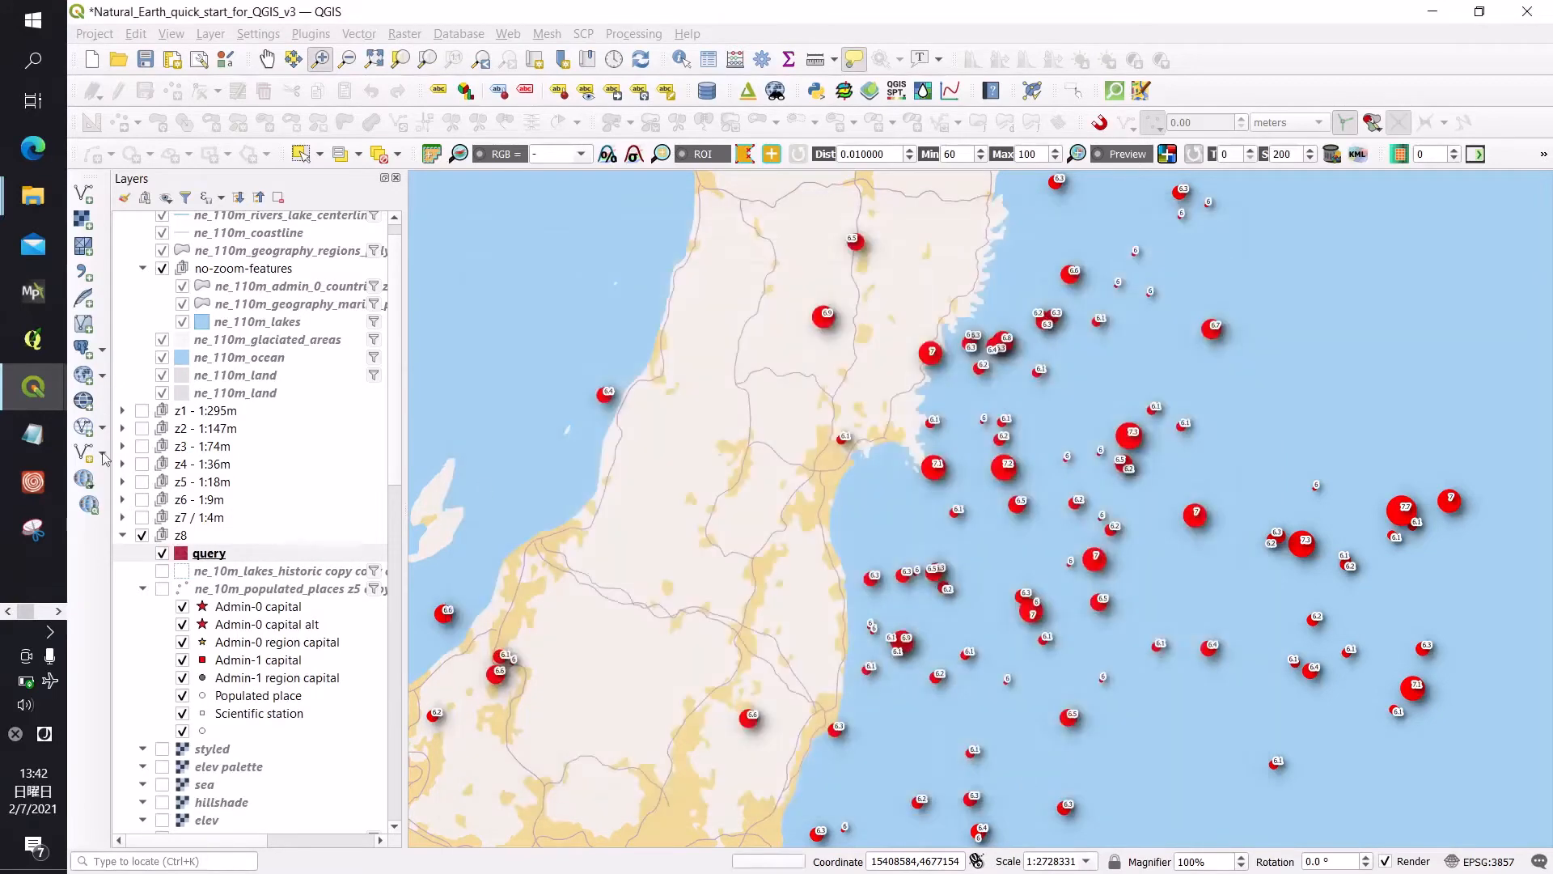
# Step: Return to the Newmap layout and refresh the previews of Map 2 and Map 1
pyautogui.moveTo(33, 387)
pyautogui.click(158, 740)
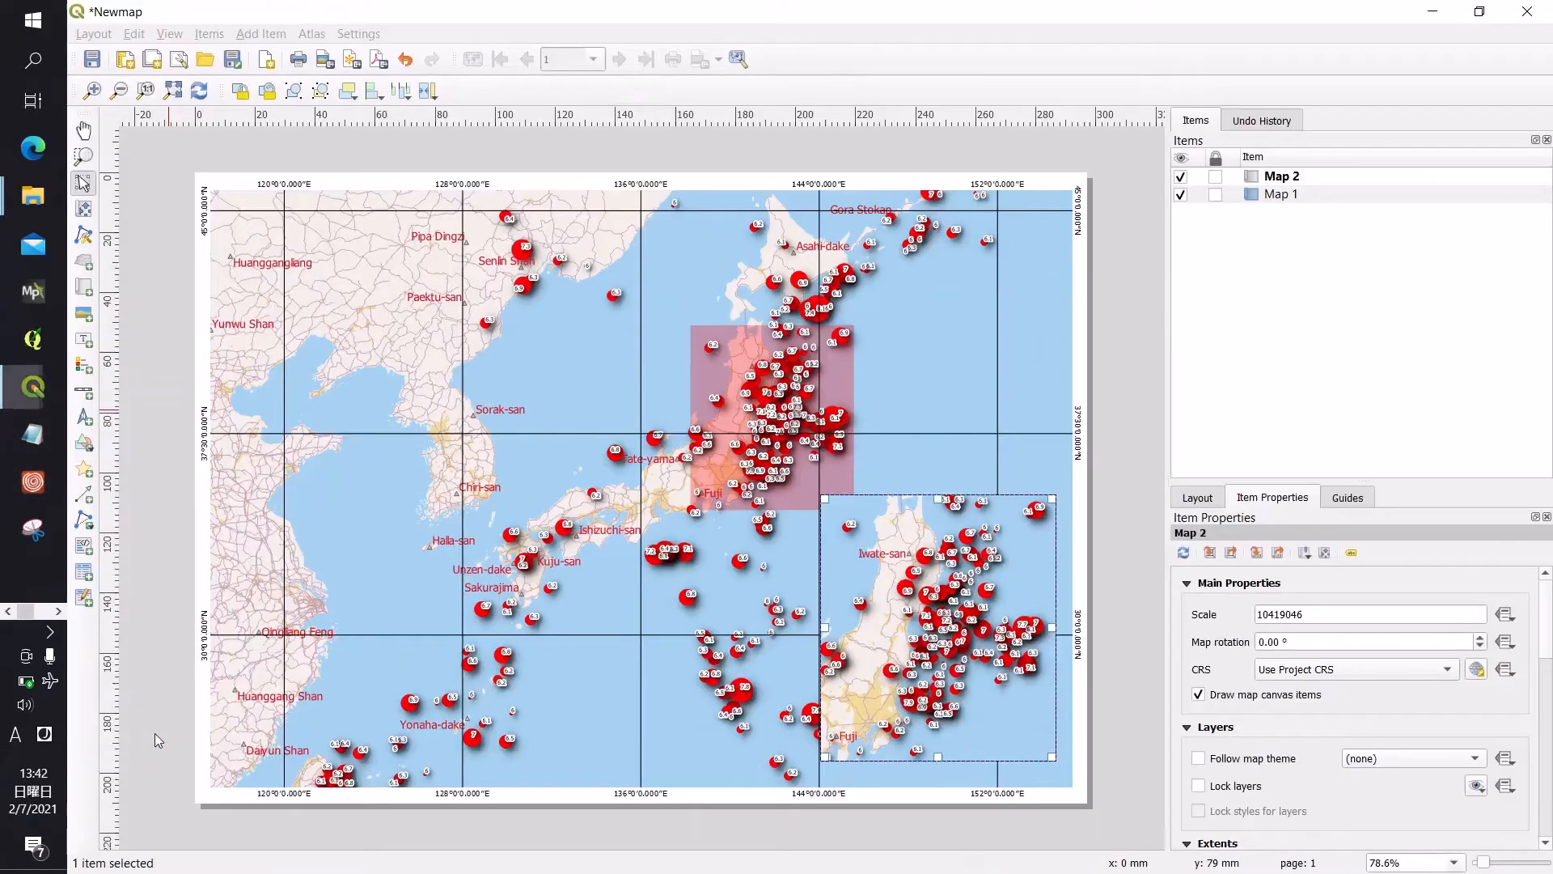
pyautogui.click(1117, 532)
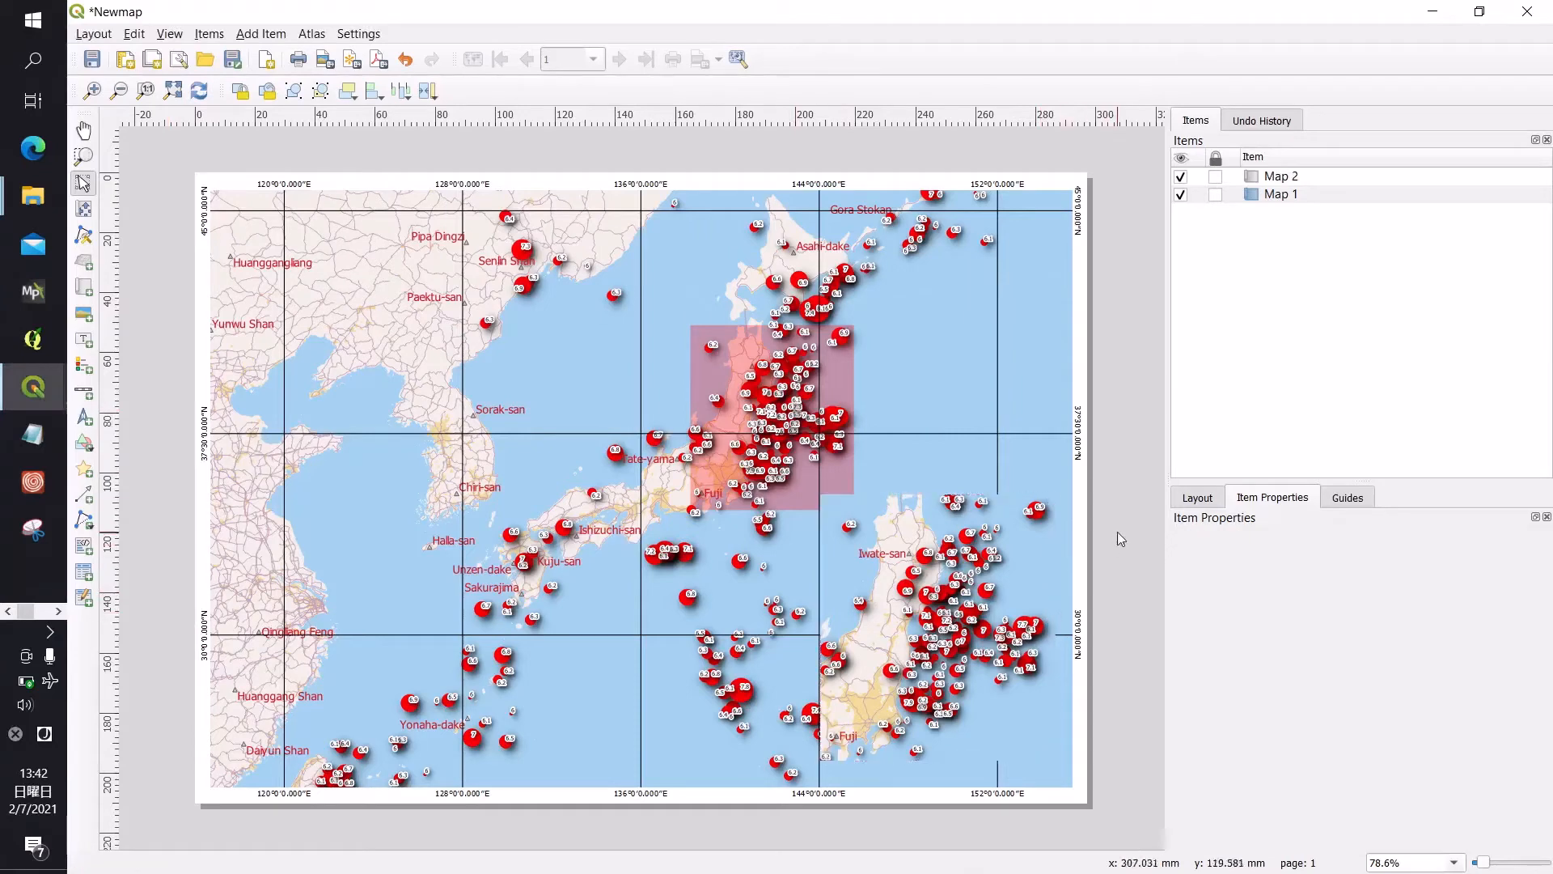
pyautogui.click(981, 595)
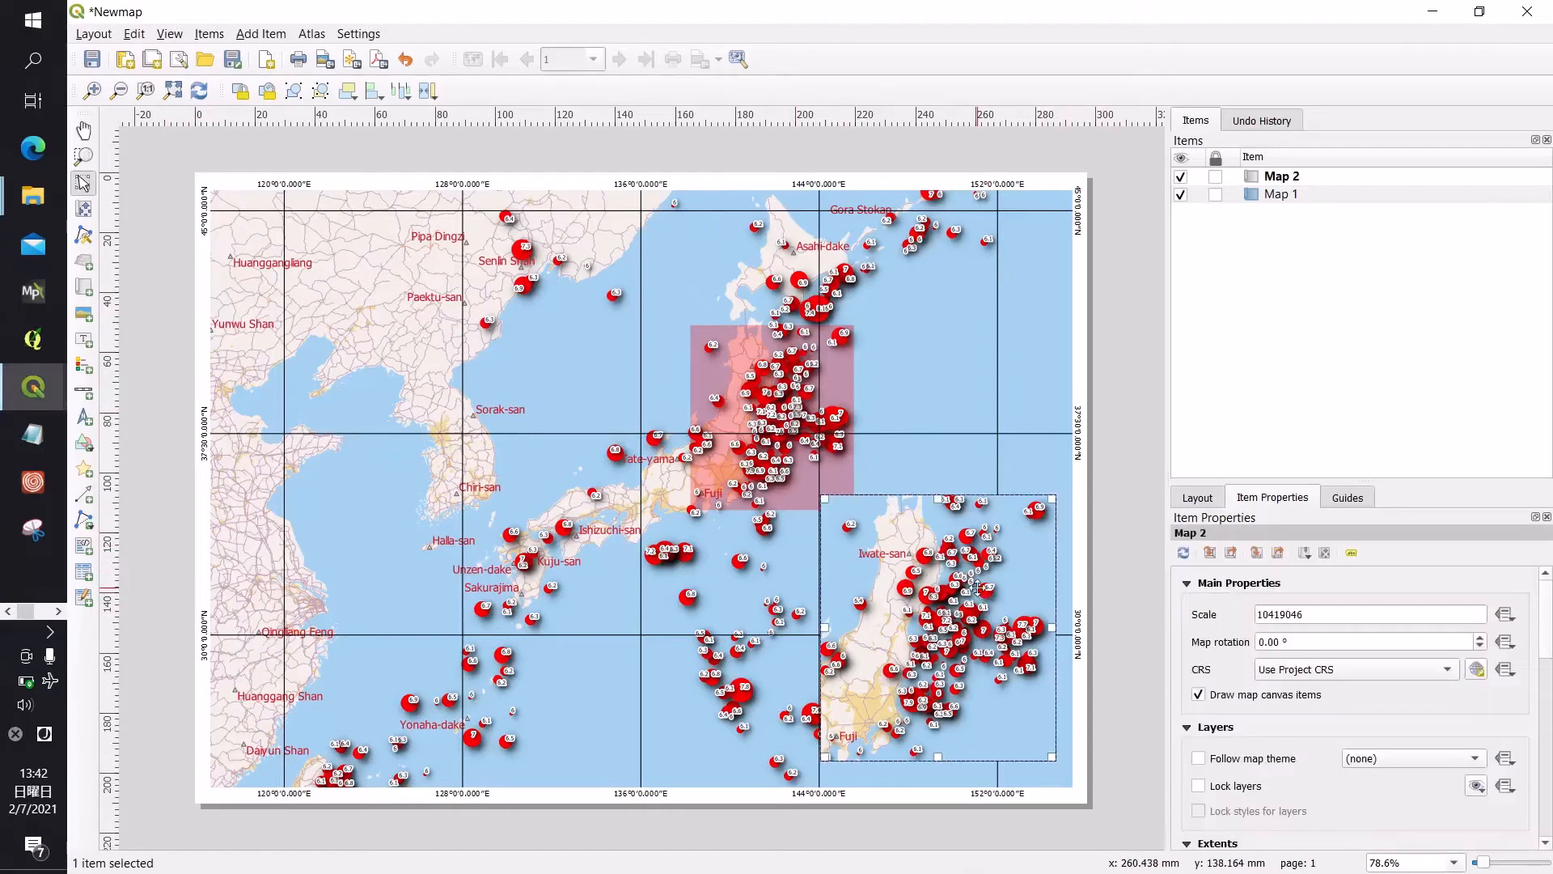
pyautogui.click(1184, 553)
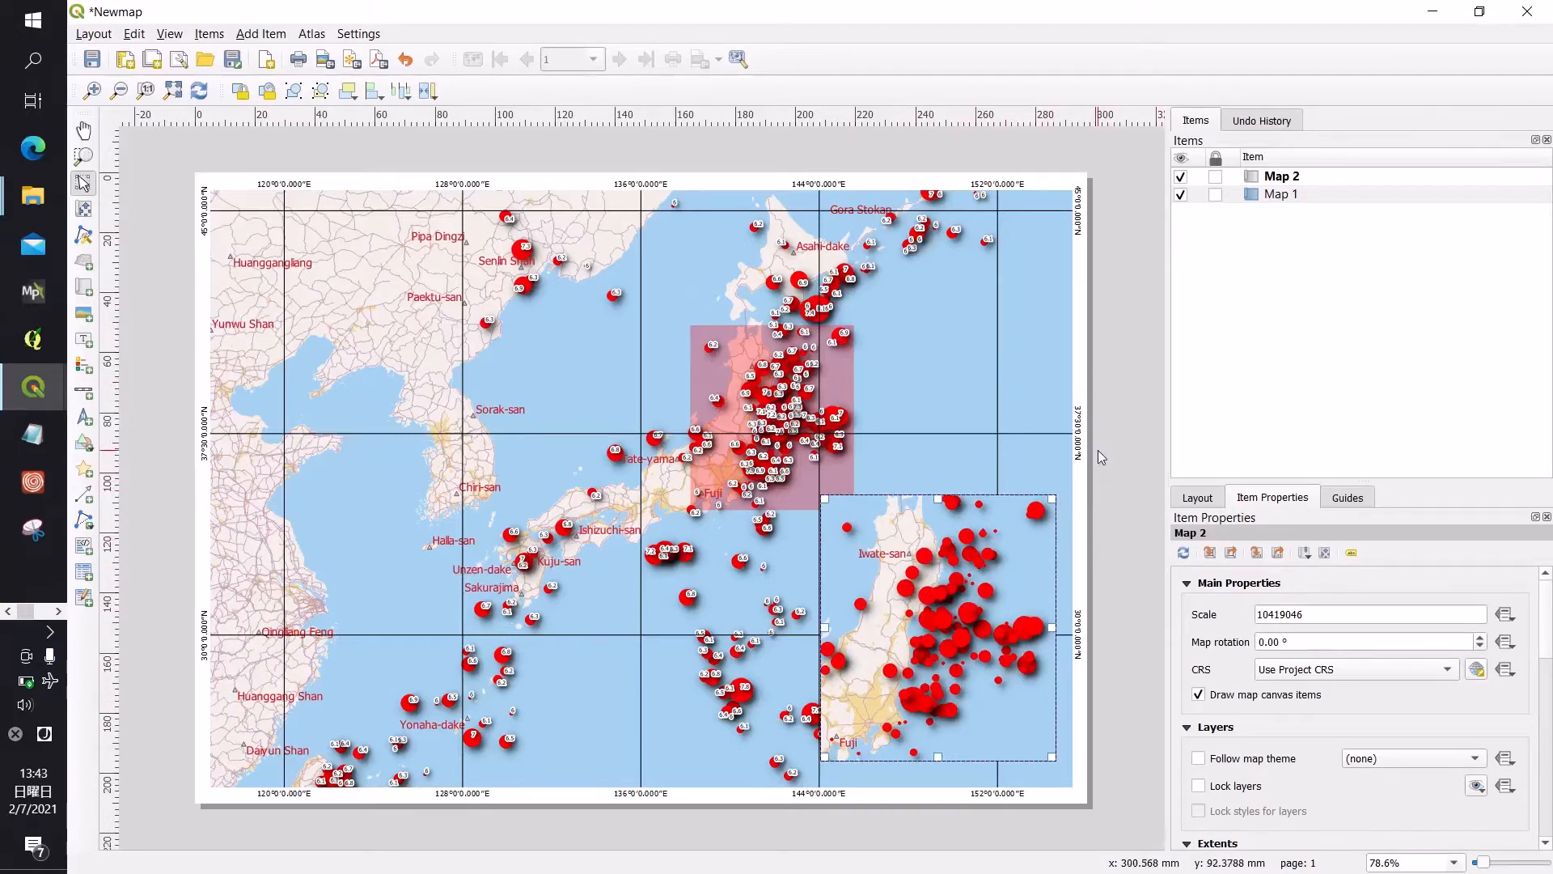
pyautogui.click(925, 401)
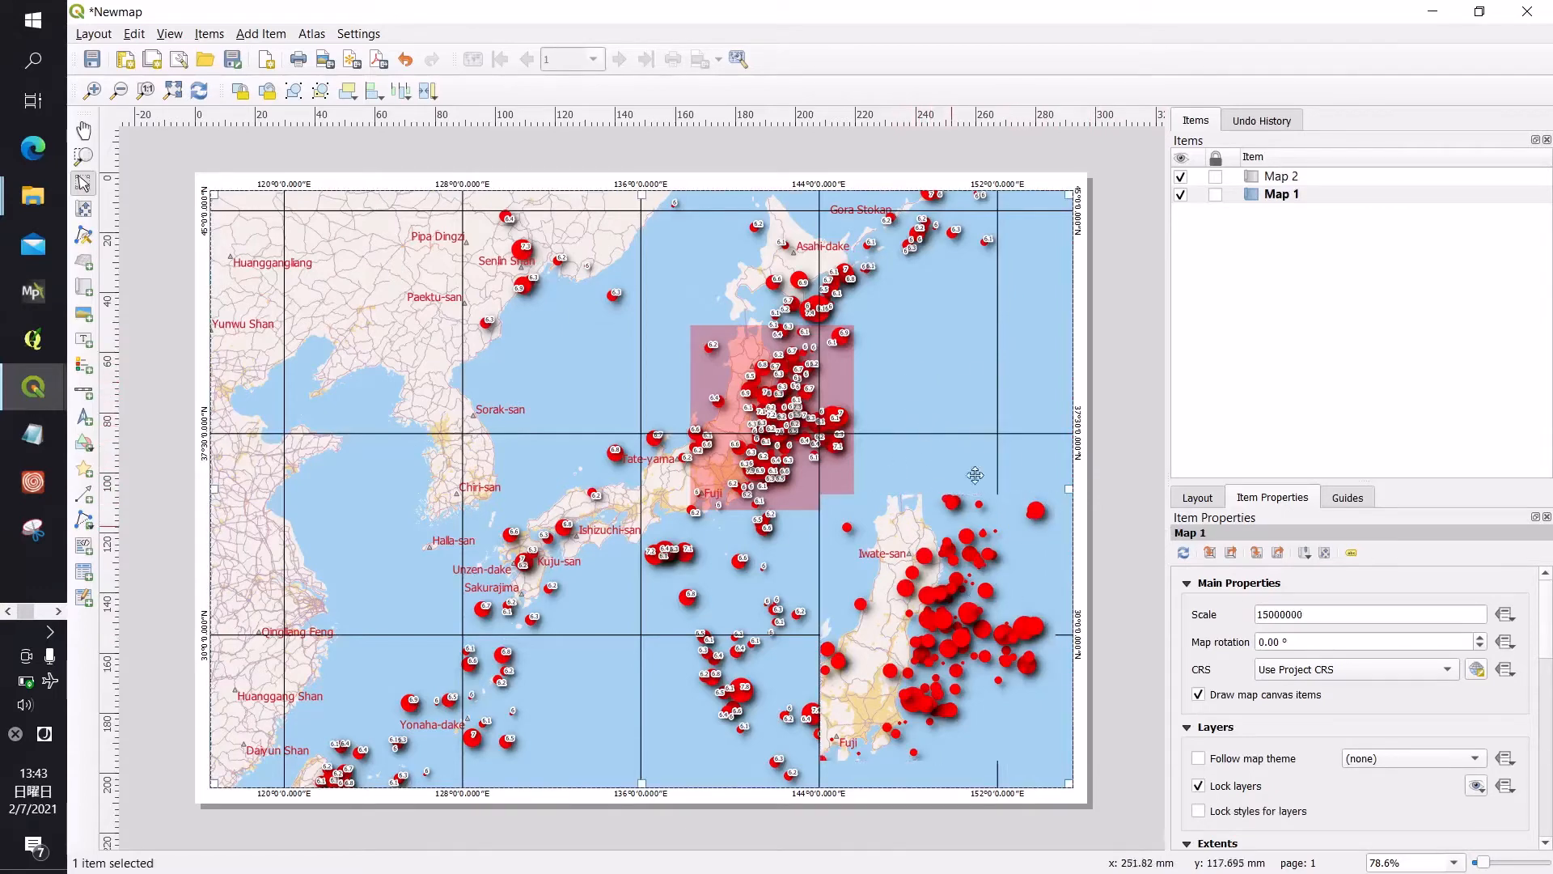
pyautogui.click(1184, 553)
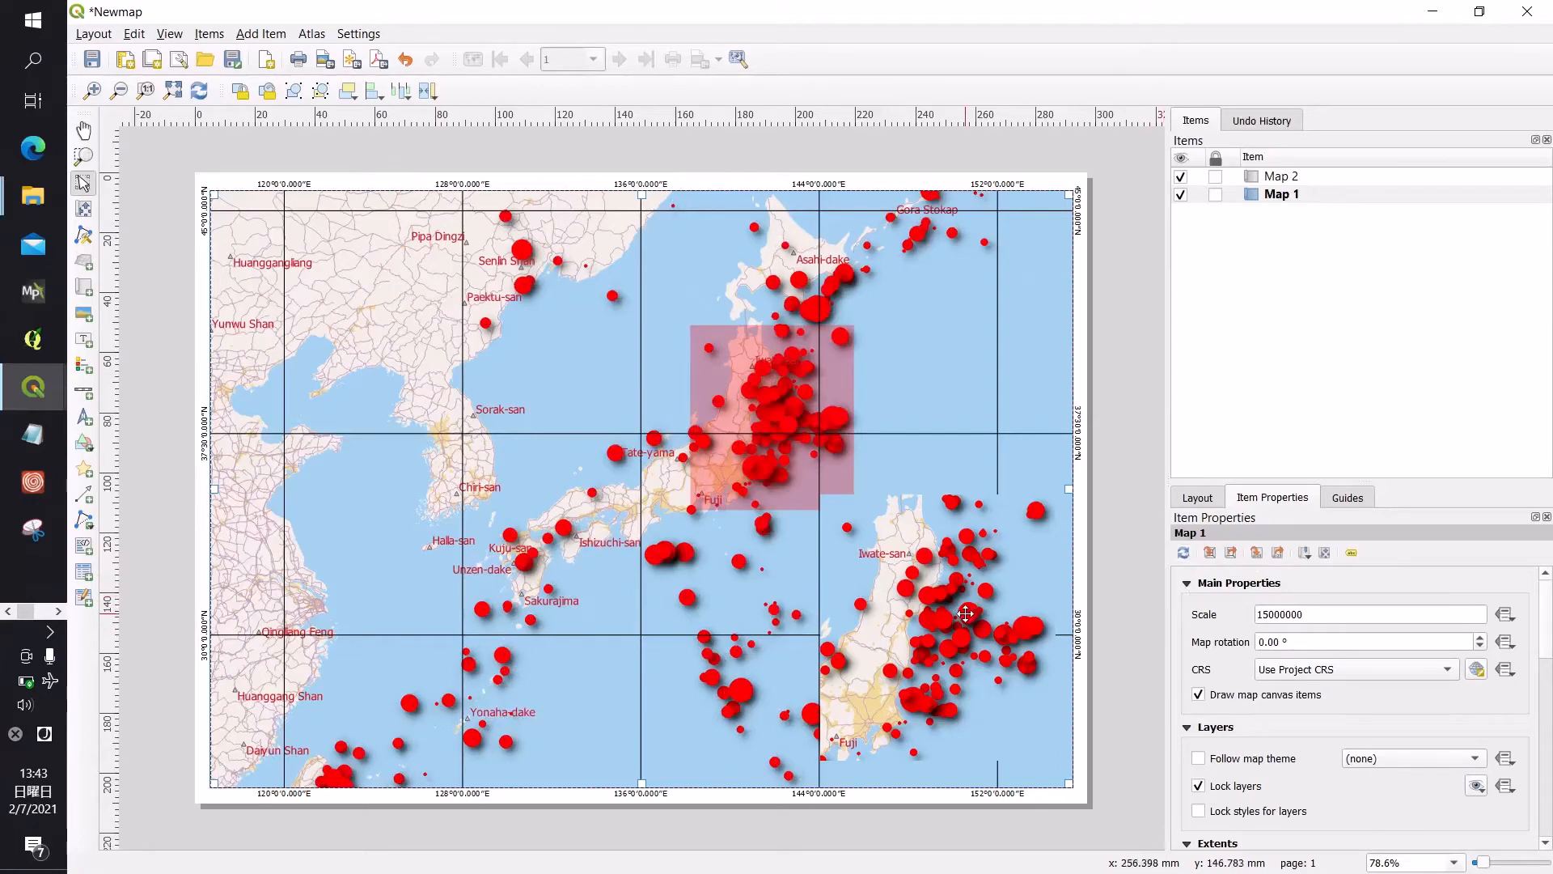
# Step: Select the inset Map 2 in the Newmap layout
pyautogui.click(979, 639)
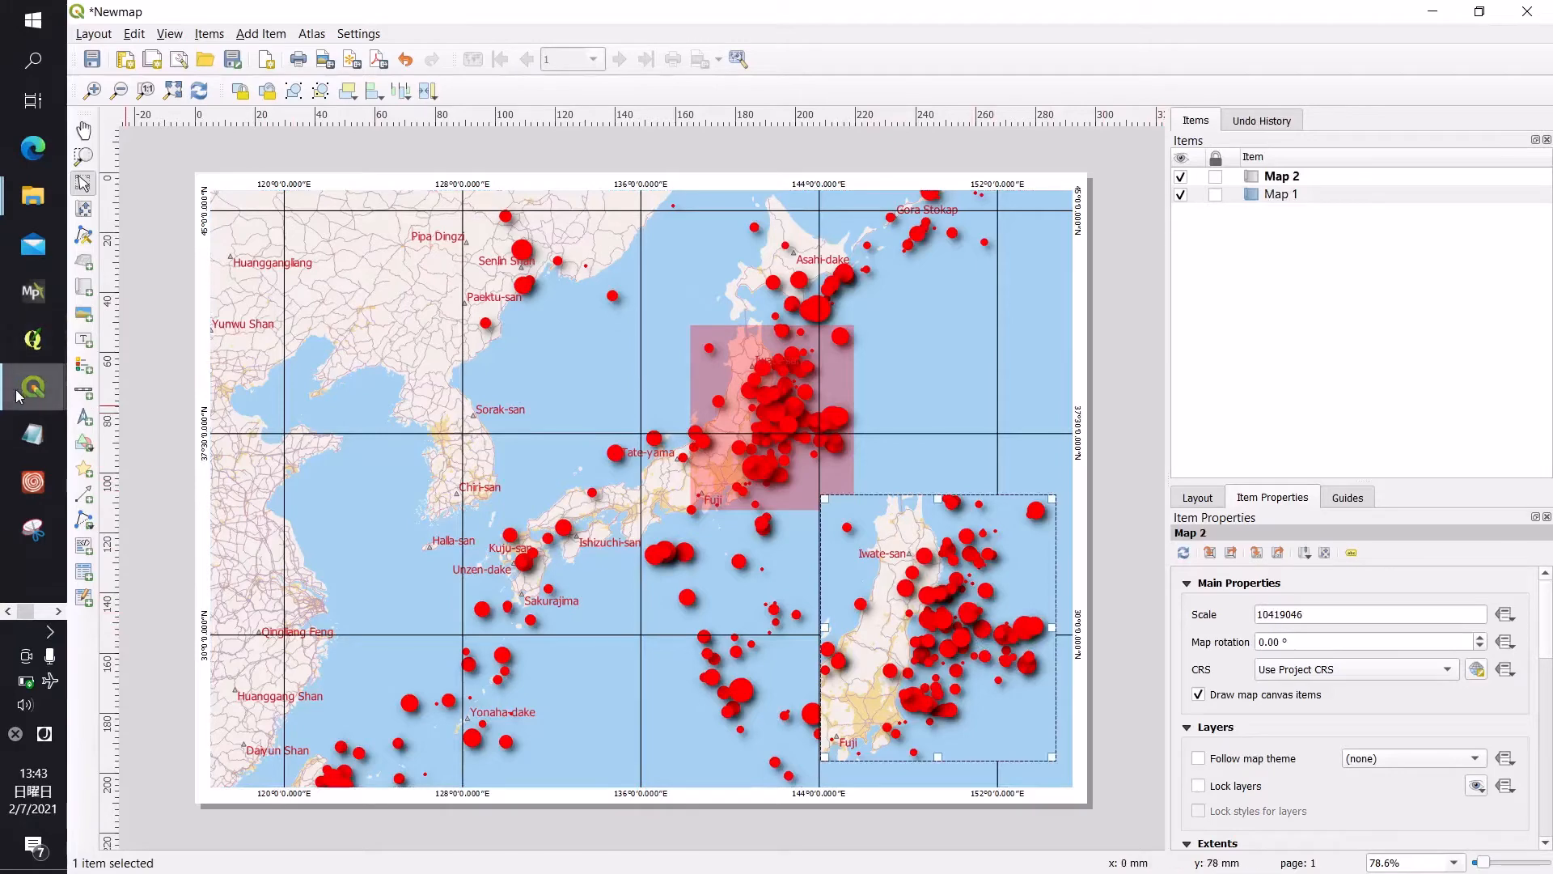
pyautogui.moveTo(28, 391)
pyautogui.click(165, 719)
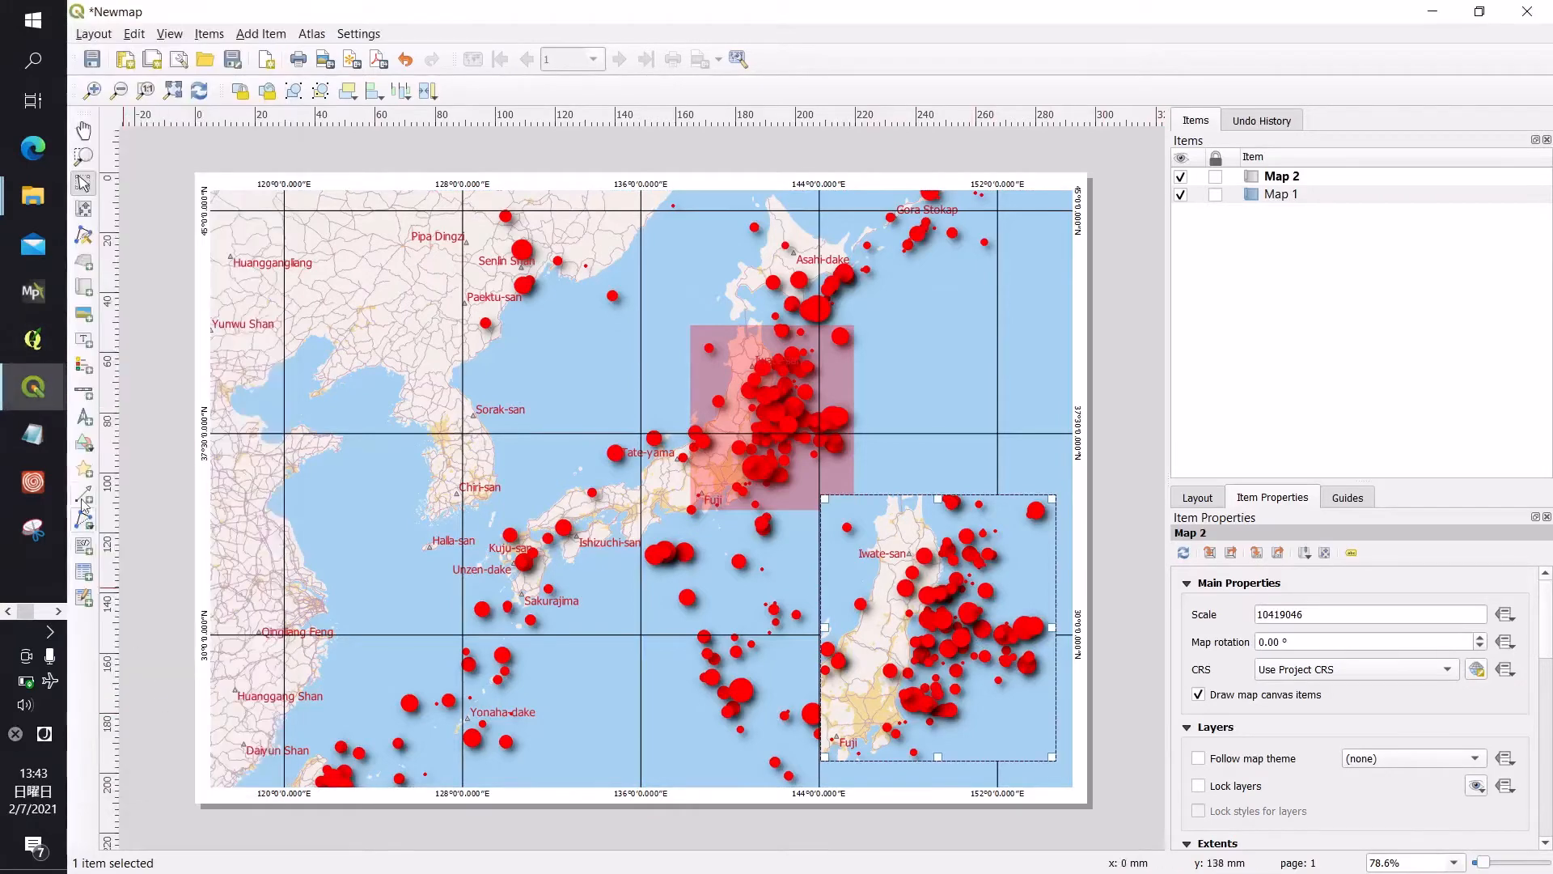
# Step: Switch to the Natural Earth project's main window and set the query layer's labelling to Single Labels using the mag value
pyautogui.click(142, 542)
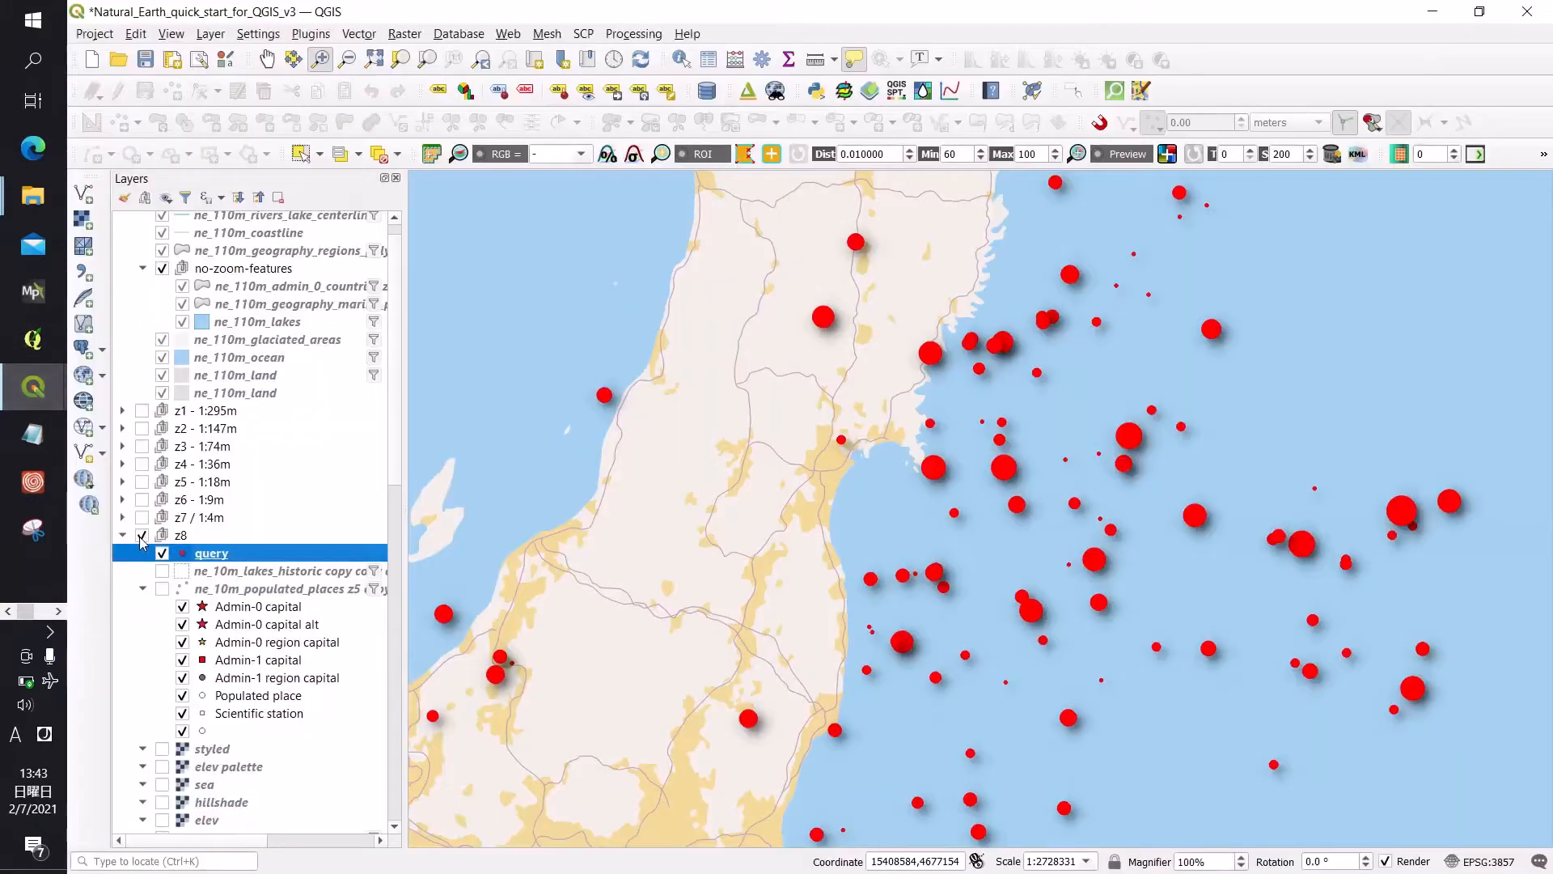
pyautogui.doubleClick(210, 555)
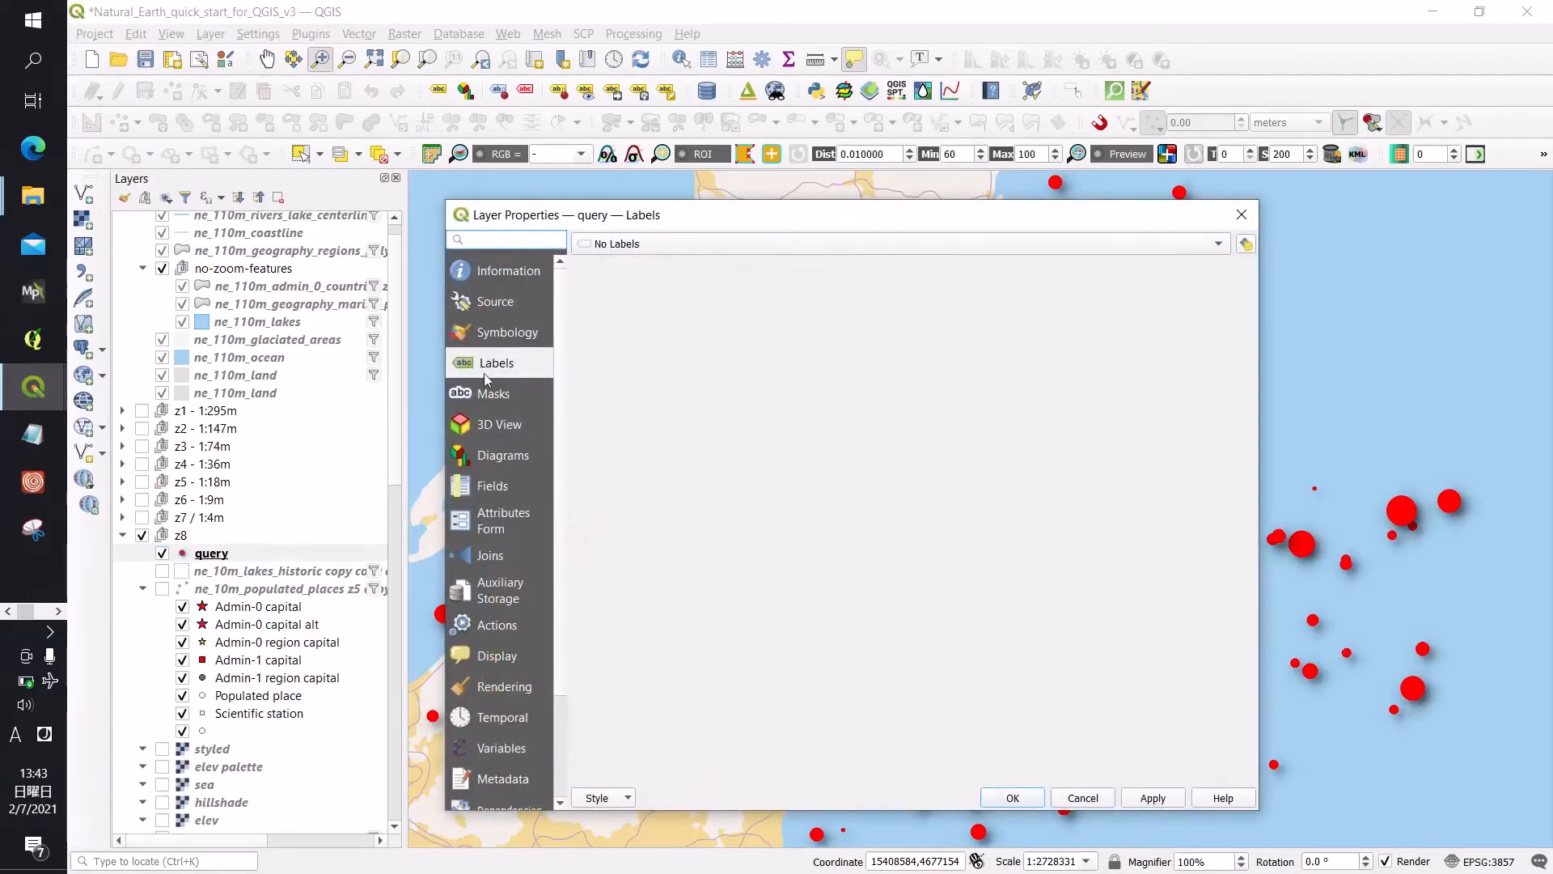
pyautogui.click(631, 244)
pyautogui.click(629, 244)
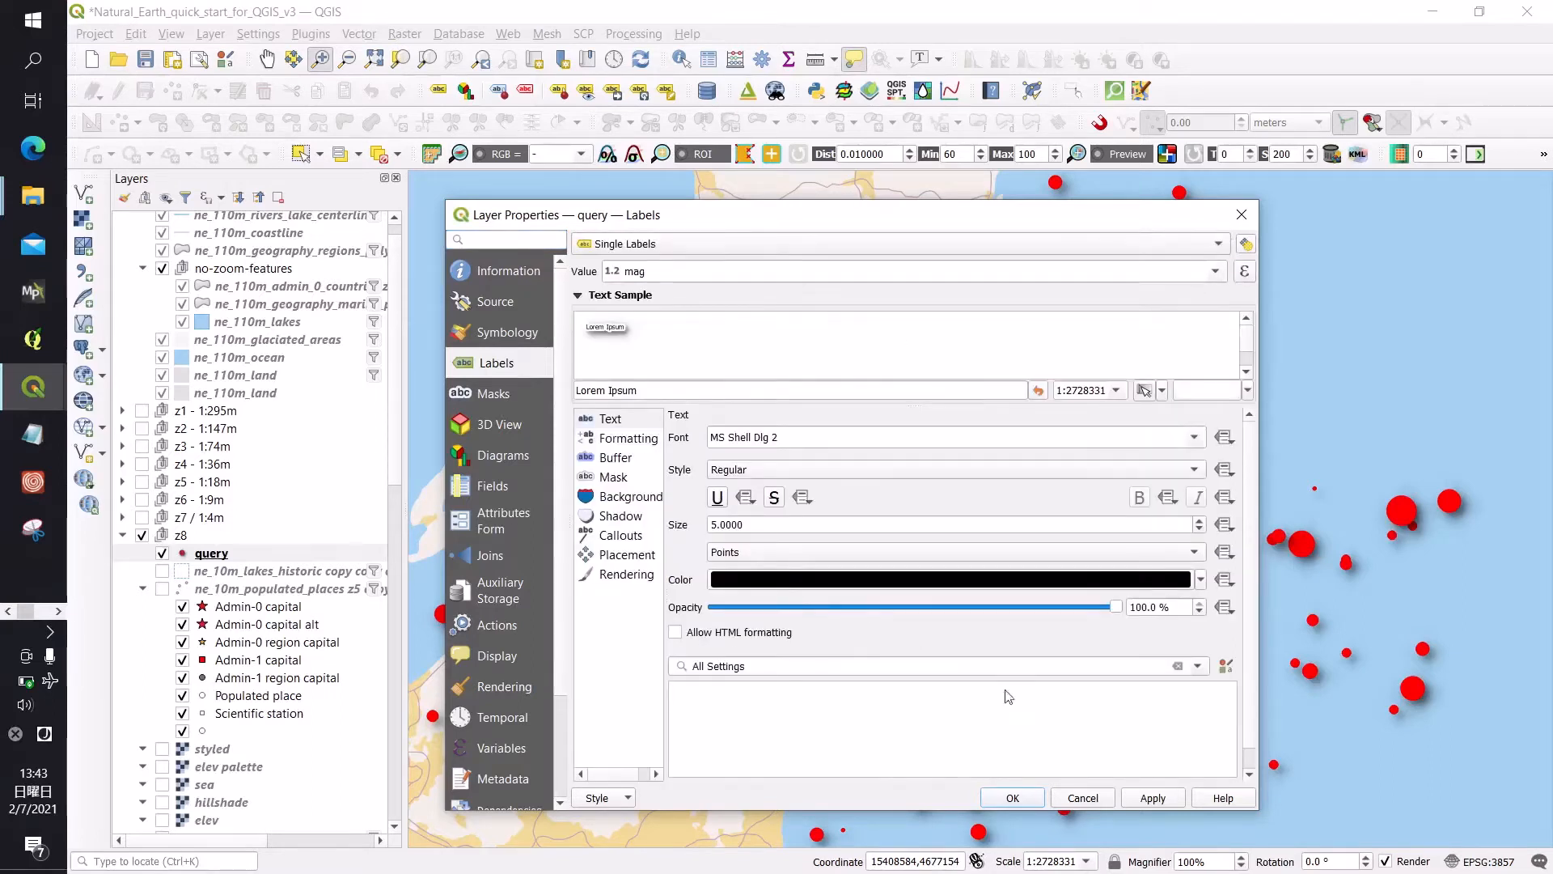
pyautogui.click(1162, 800)
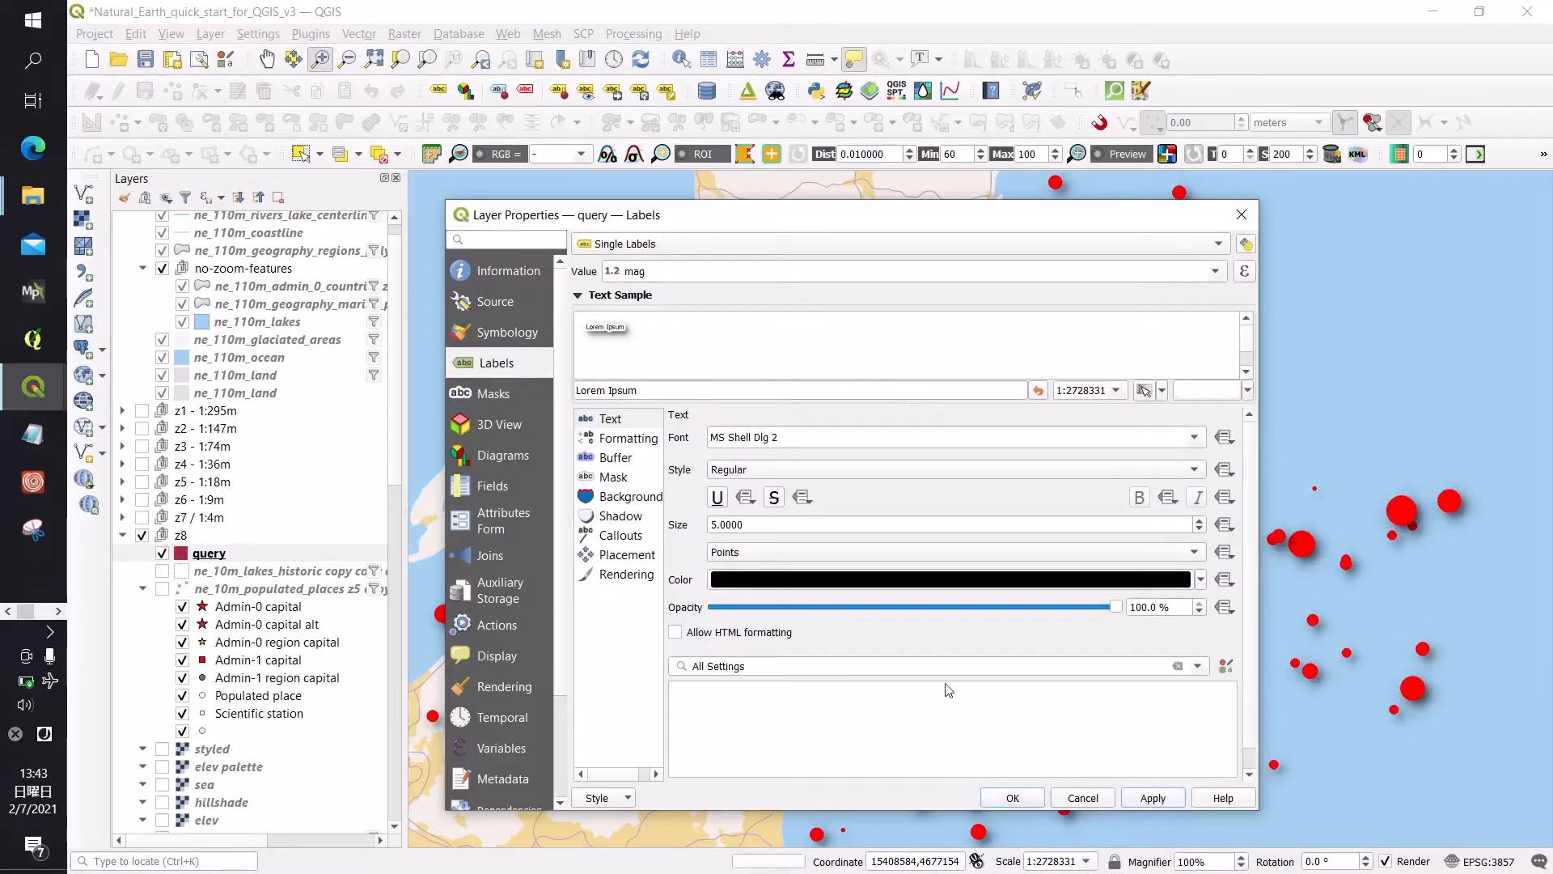
pyautogui.click(1013, 799)
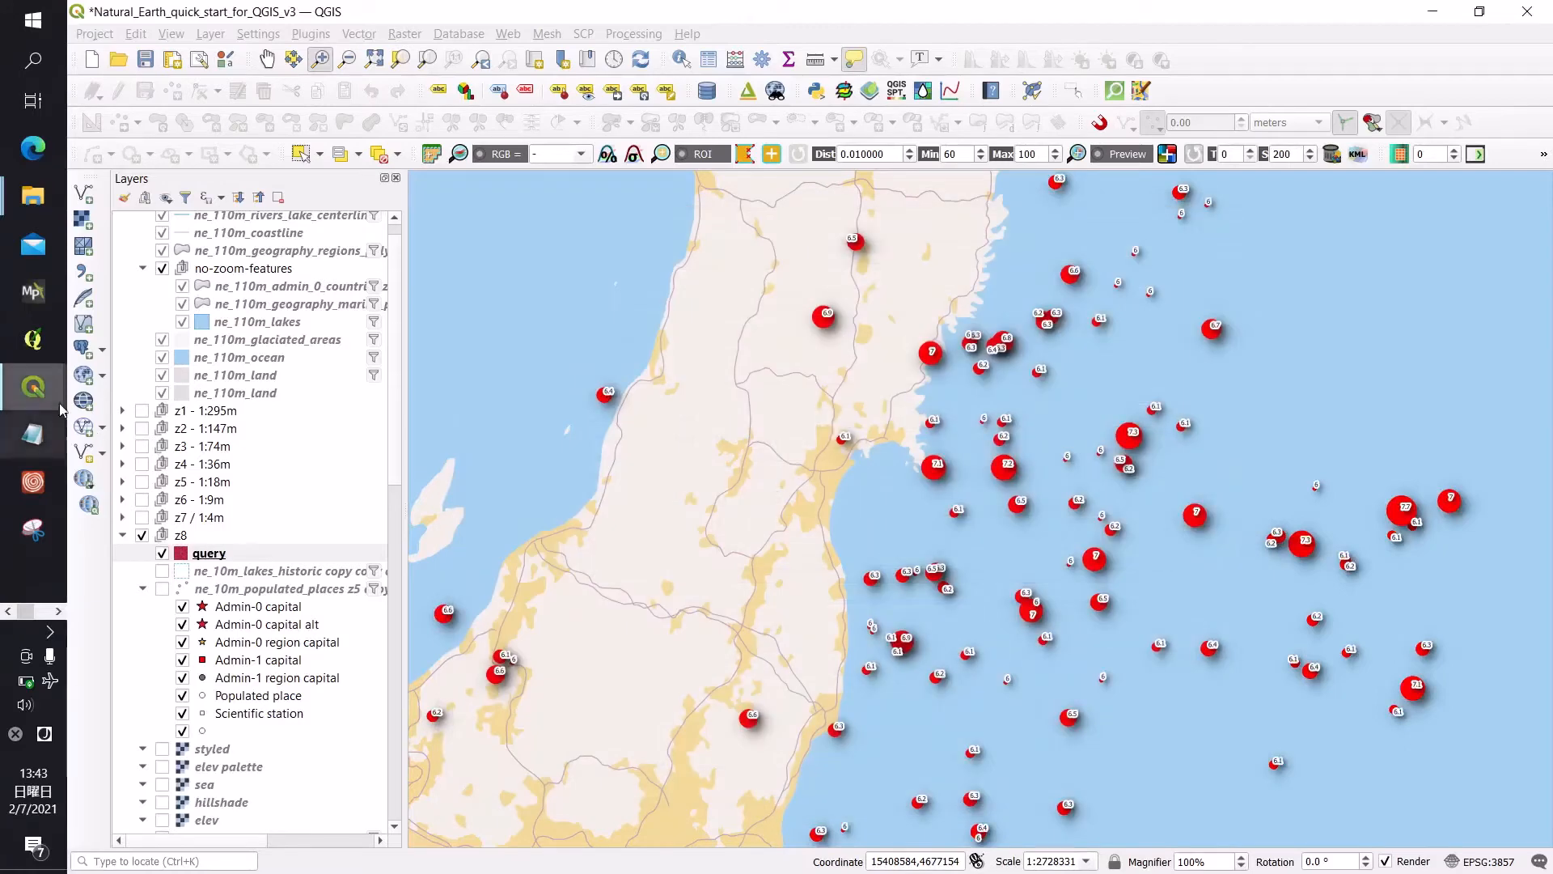
# Step: Return to the Newmap layout and refresh the inset Map 2's preview
pyautogui.moveTo(34, 386)
pyautogui.click(196, 736)
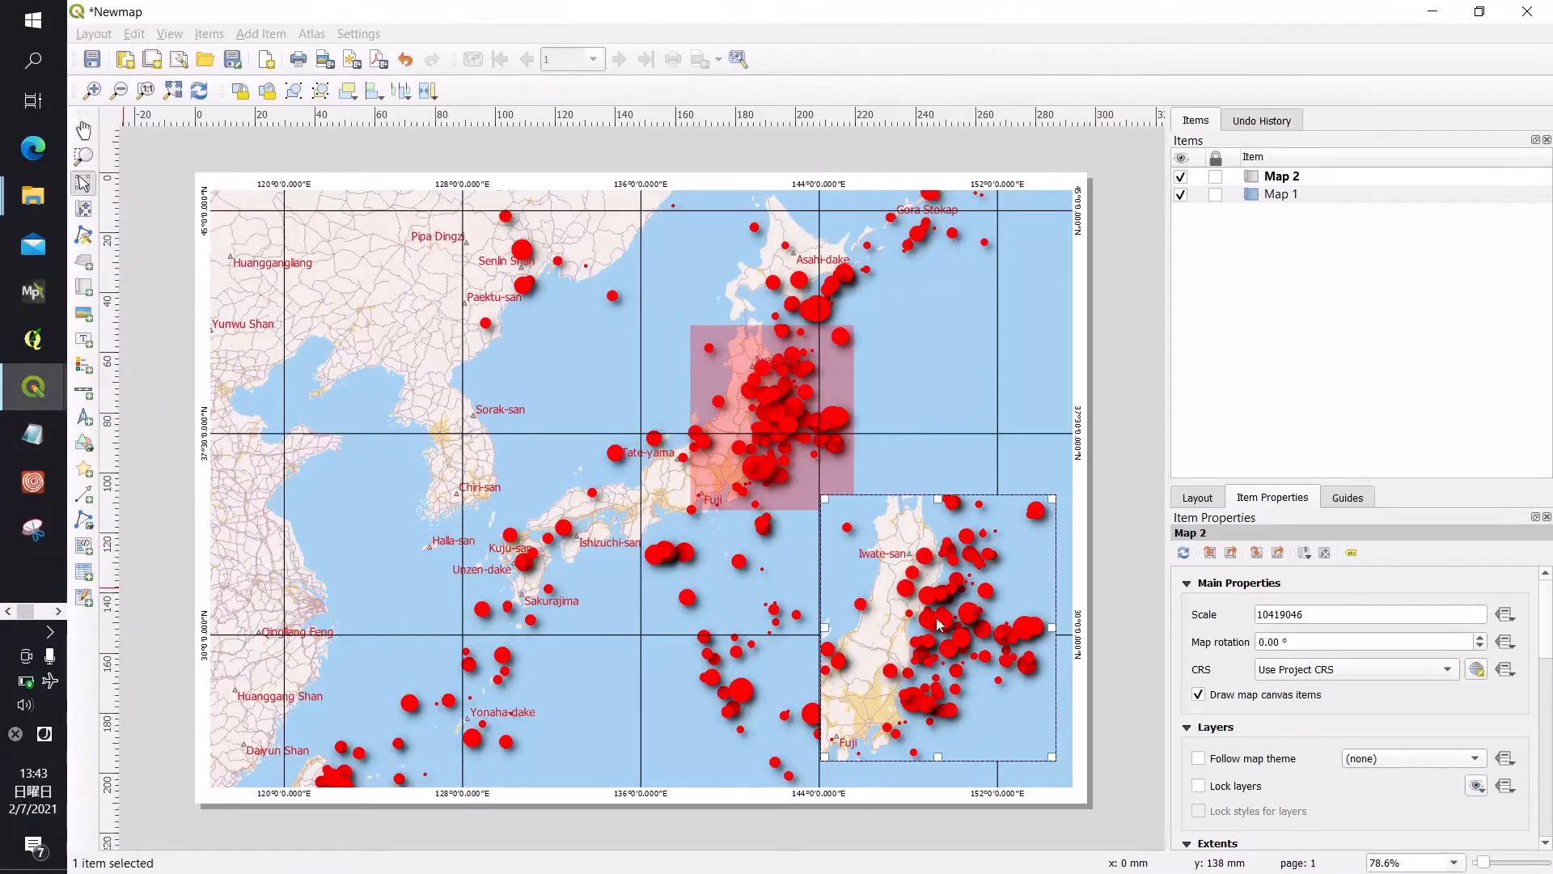
pyautogui.click(1192, 554)
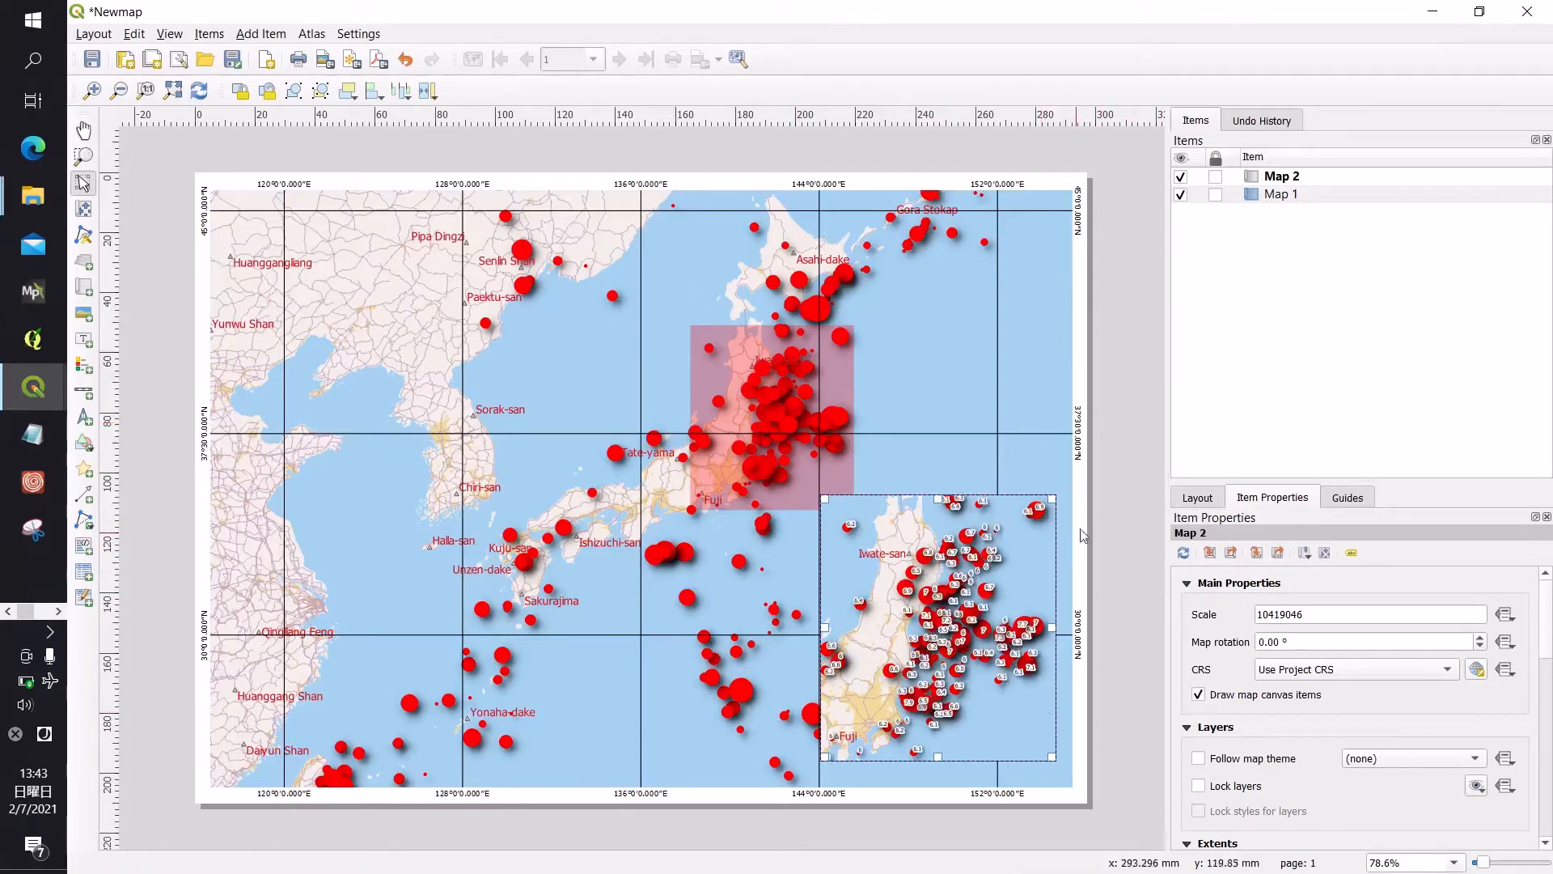
# Step: Add a new grid to the inset Map 2
pyautogui.click(1119, 454)
pyautogui.click(951, 538)
pyautogui.scroll(-15, 1347, 697)
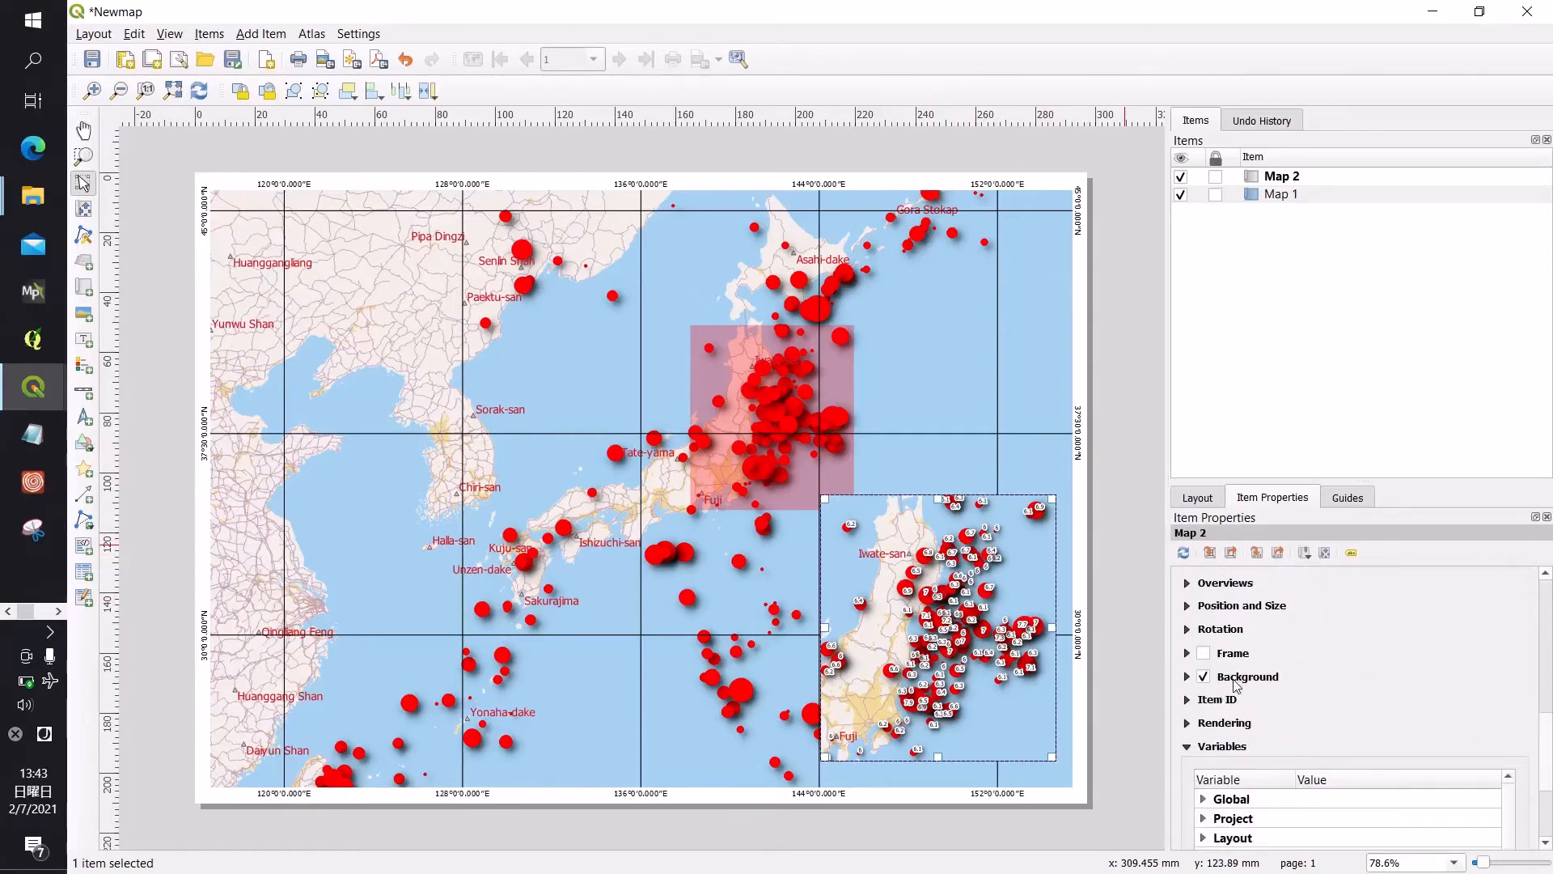
pyautogui.scroll(3, 1294, 712)
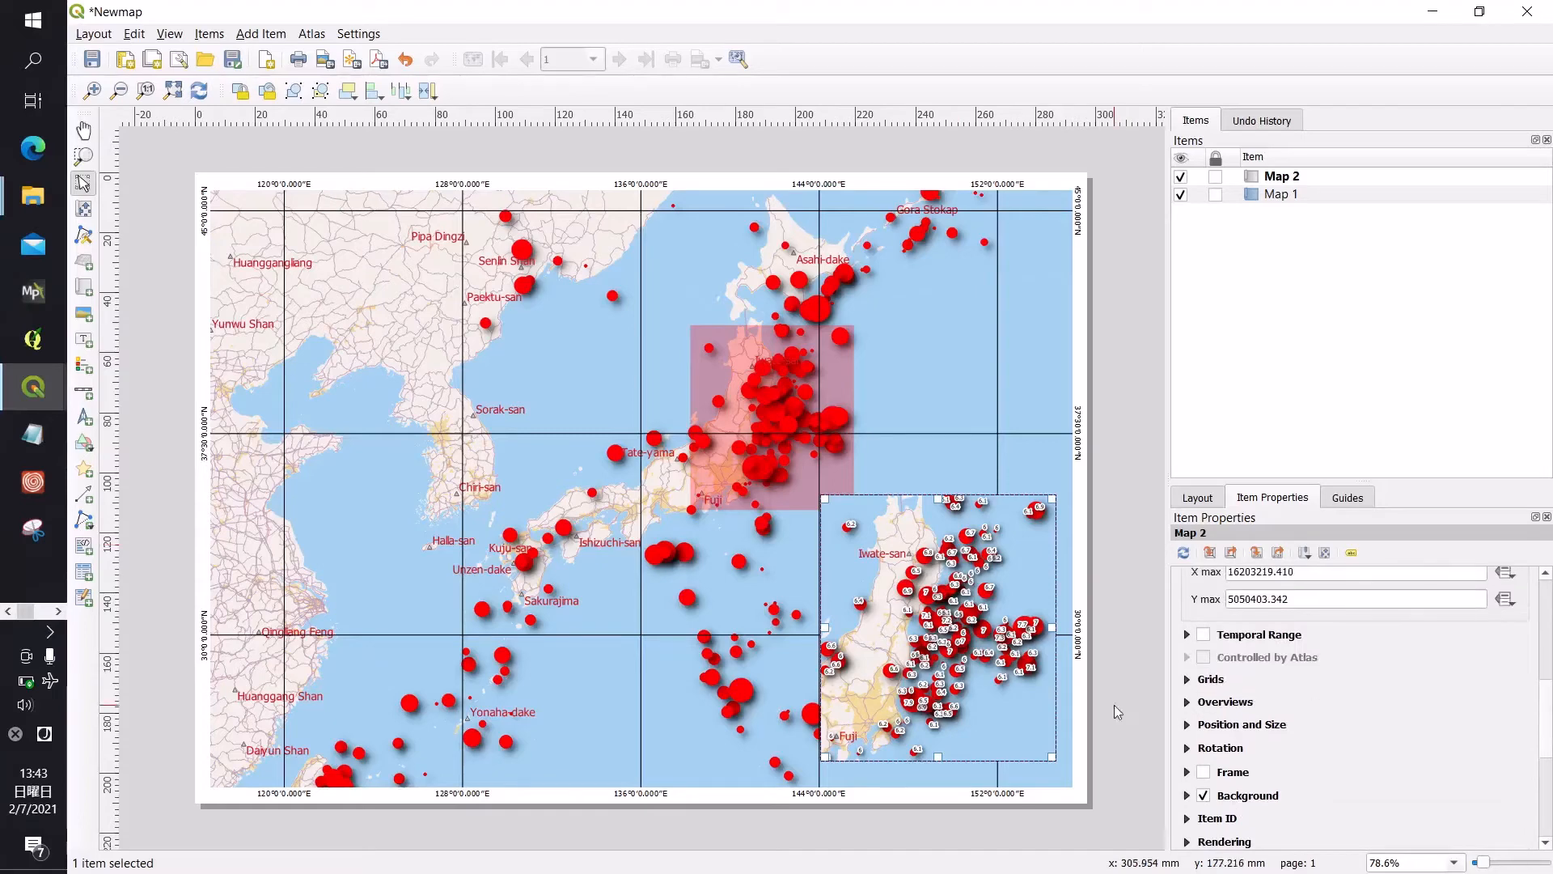
pyautogui.click(1186, 680)
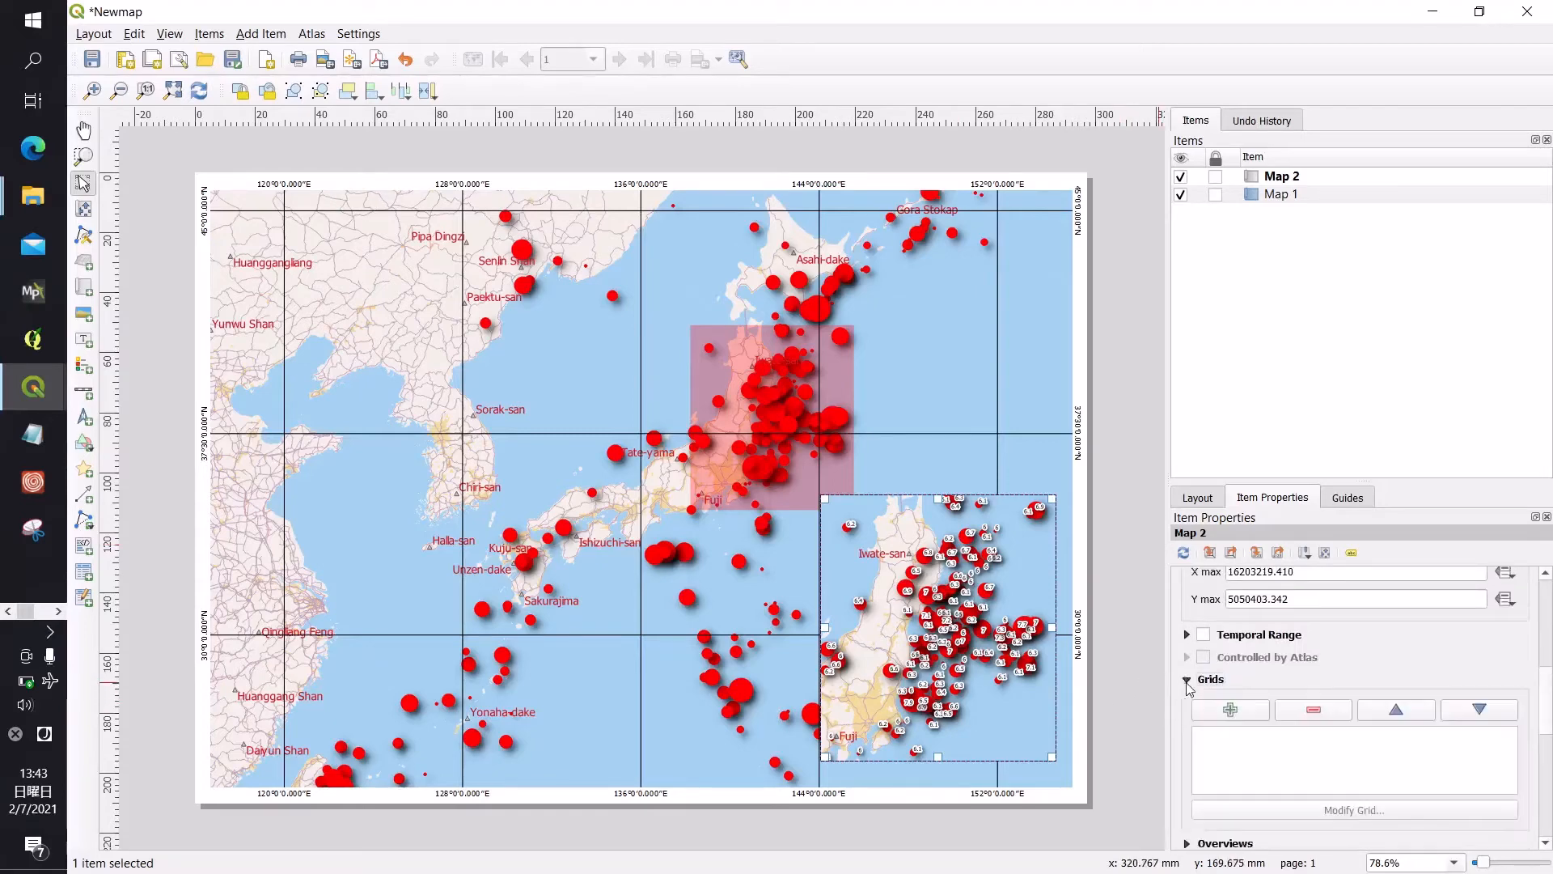
pyautogui.click(1230, 710)
pyautogui.click(1229, 738)
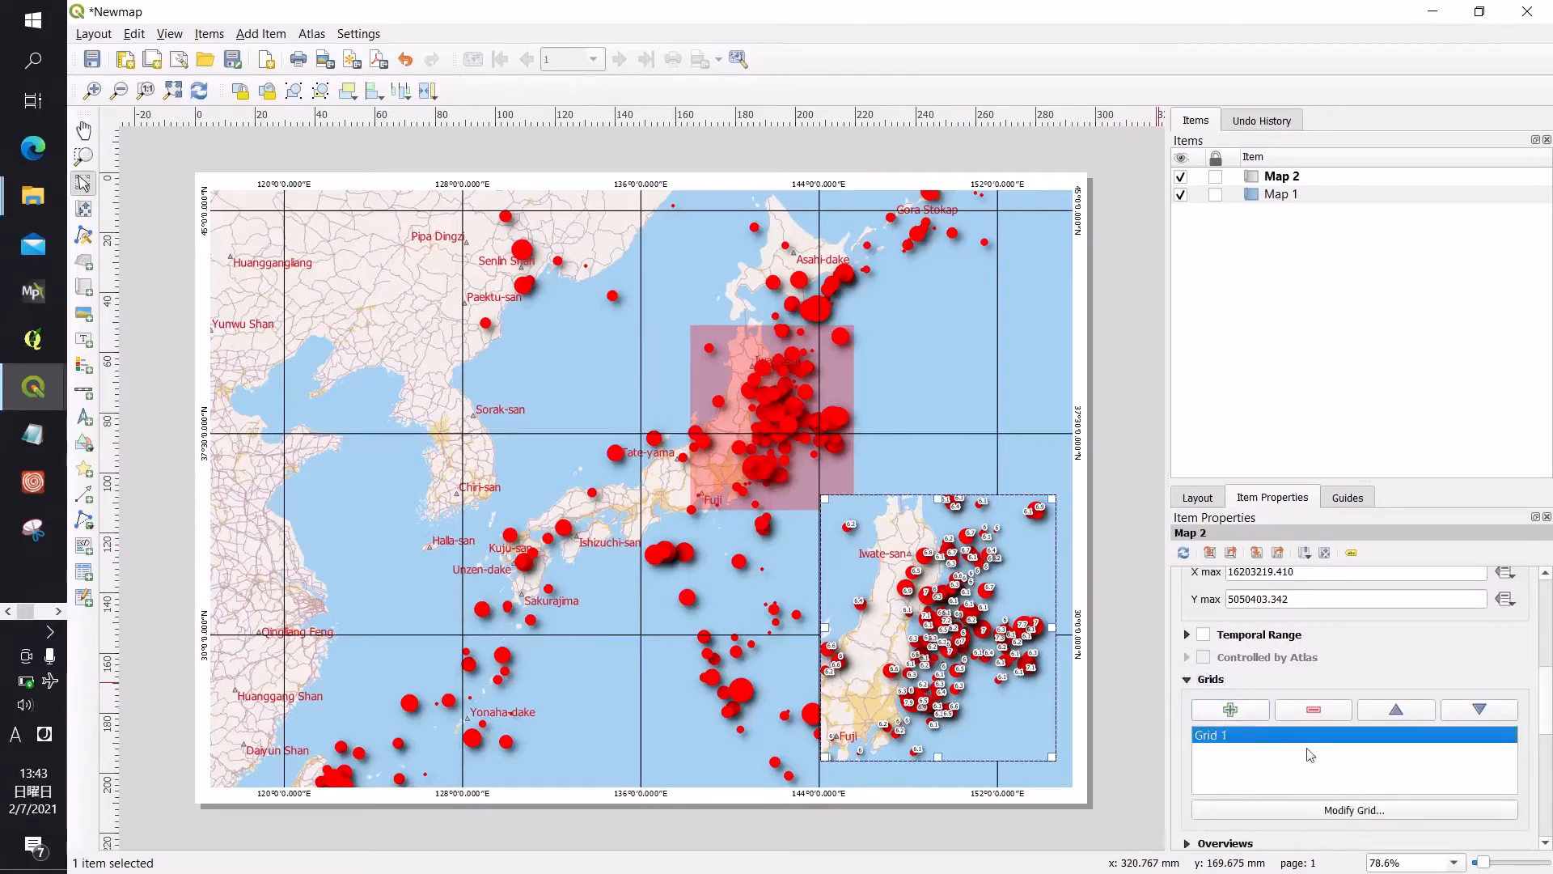
# Step: Set the CRS of Map 2's grid to WGS 84 (EPSG:4326)
pyautogui.click(1343, 812)
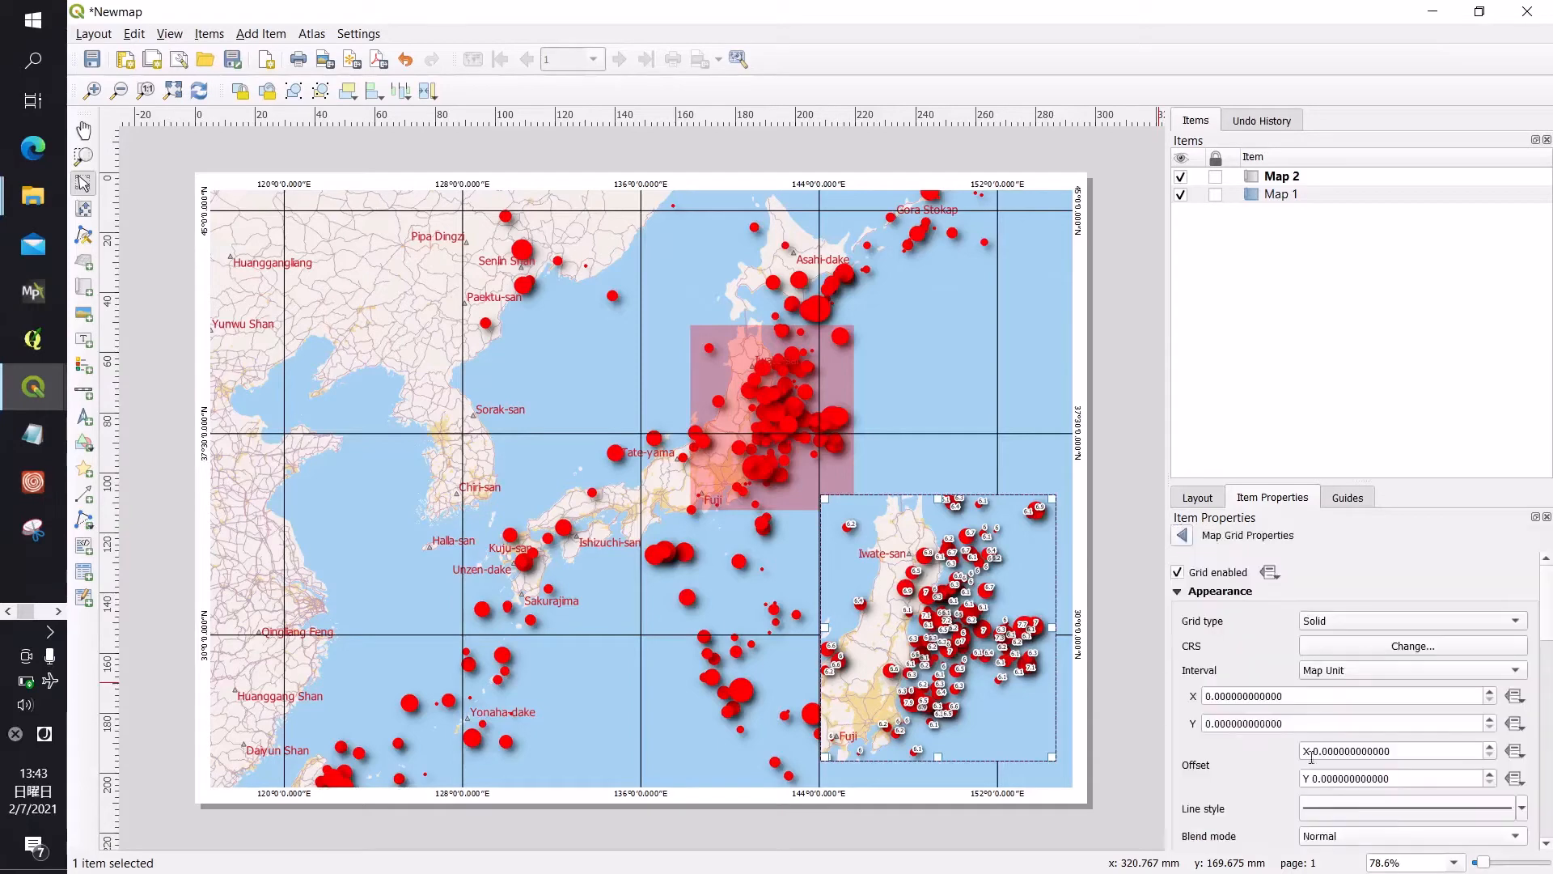
pyautogui.click(1385, 648)
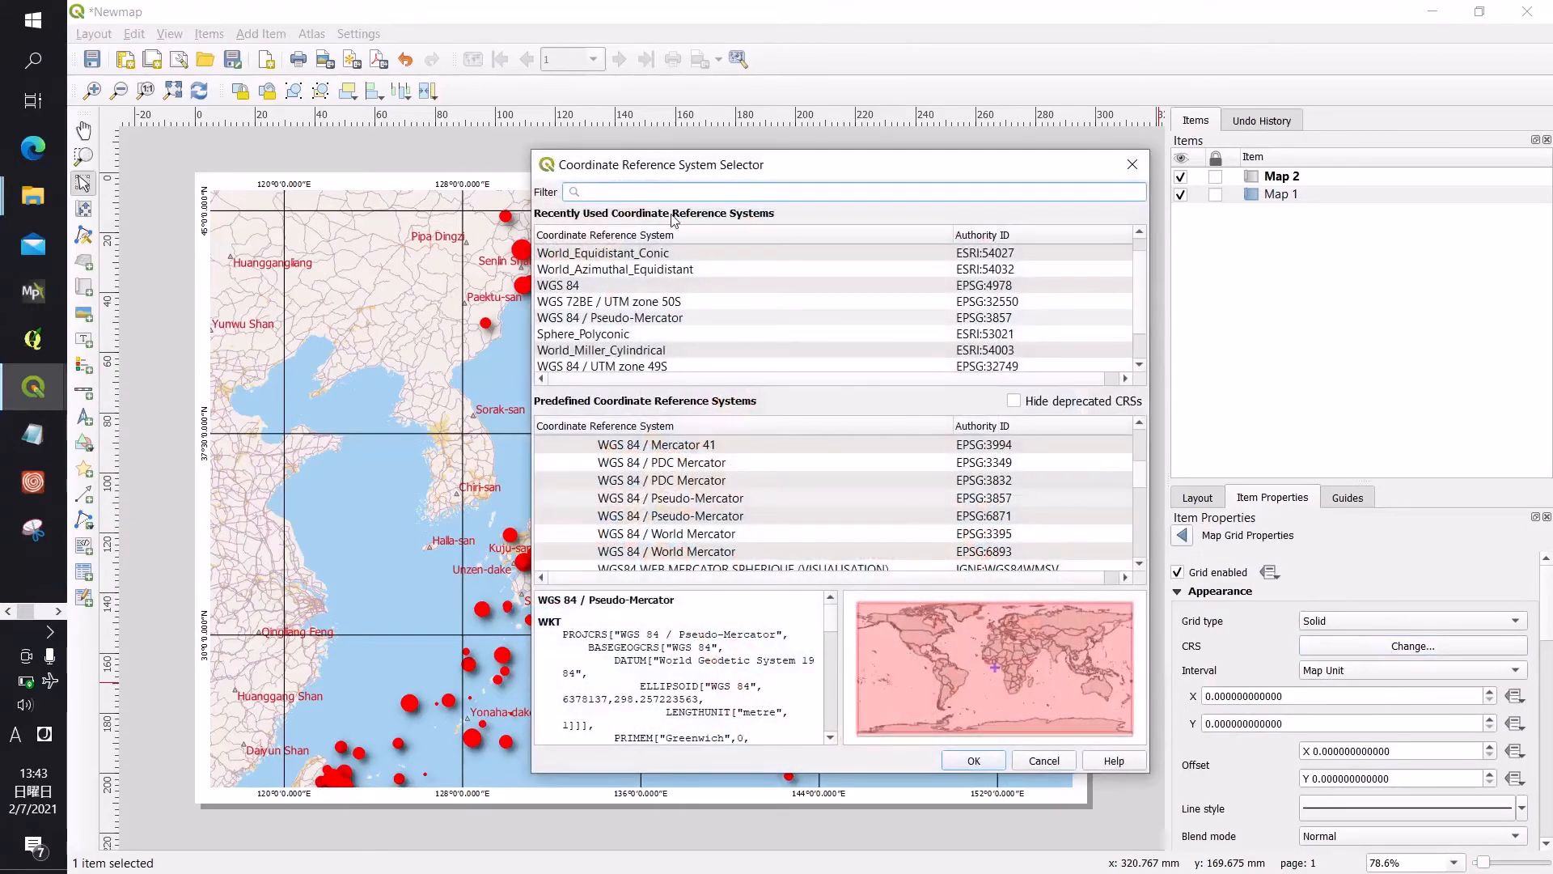
pyautogui.write('4326')
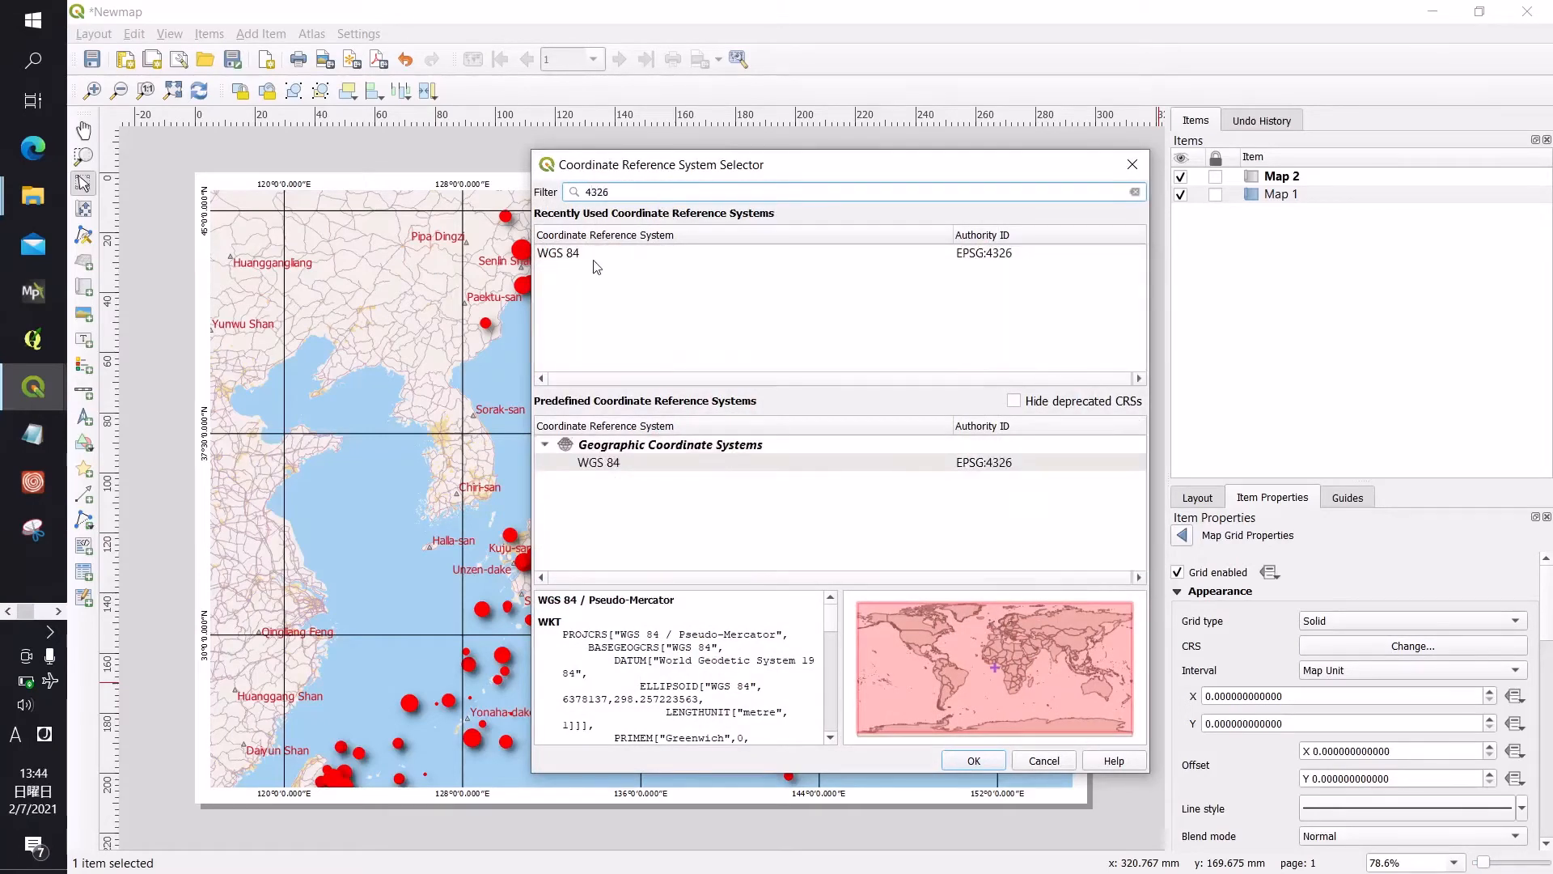
pyautogui.click(594, 257)
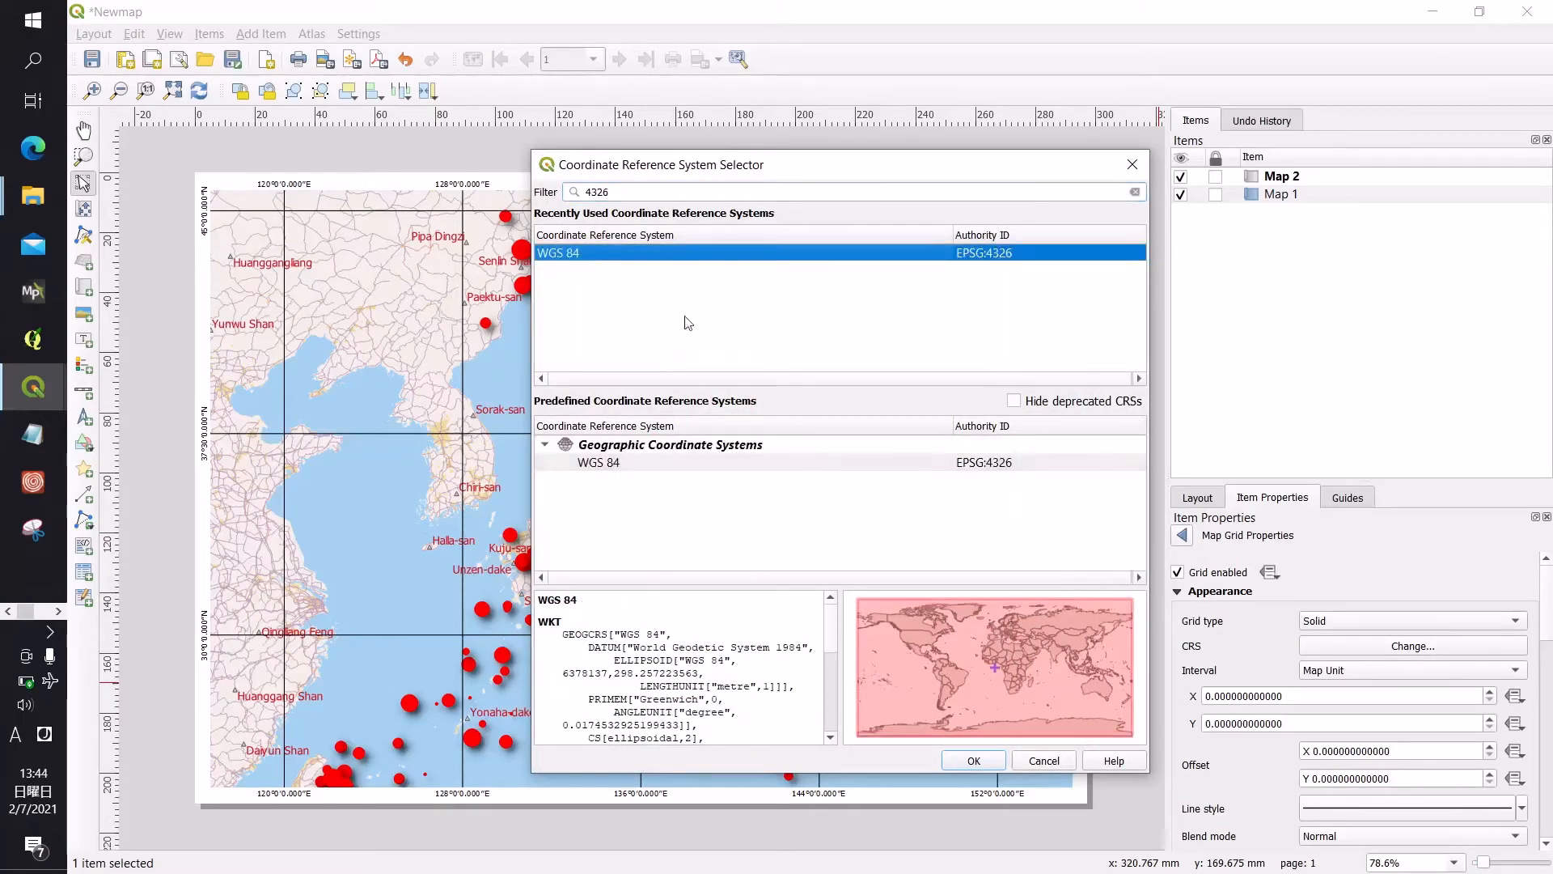
pyautogui.click(974, 761)
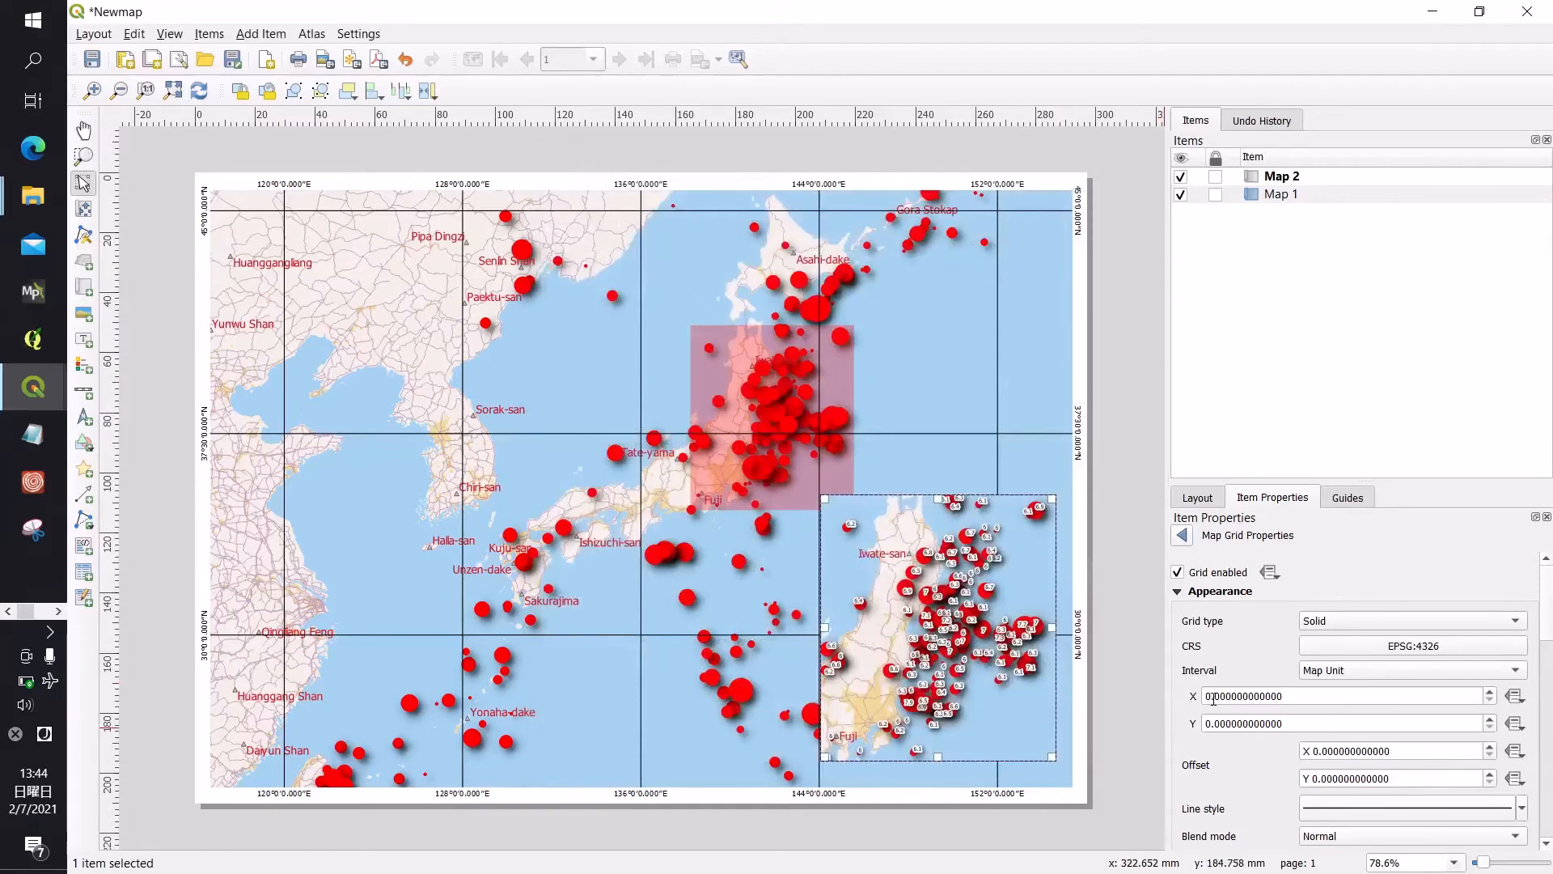
# Step: Set the grid interval of Map 2 to 4 in X and 3.5 in Y map units, and deselect the map
pyautogui.moveTo(1214, 698); pyautogui.dragTo(1200, 695)
pyautogui.click(1229, 722)
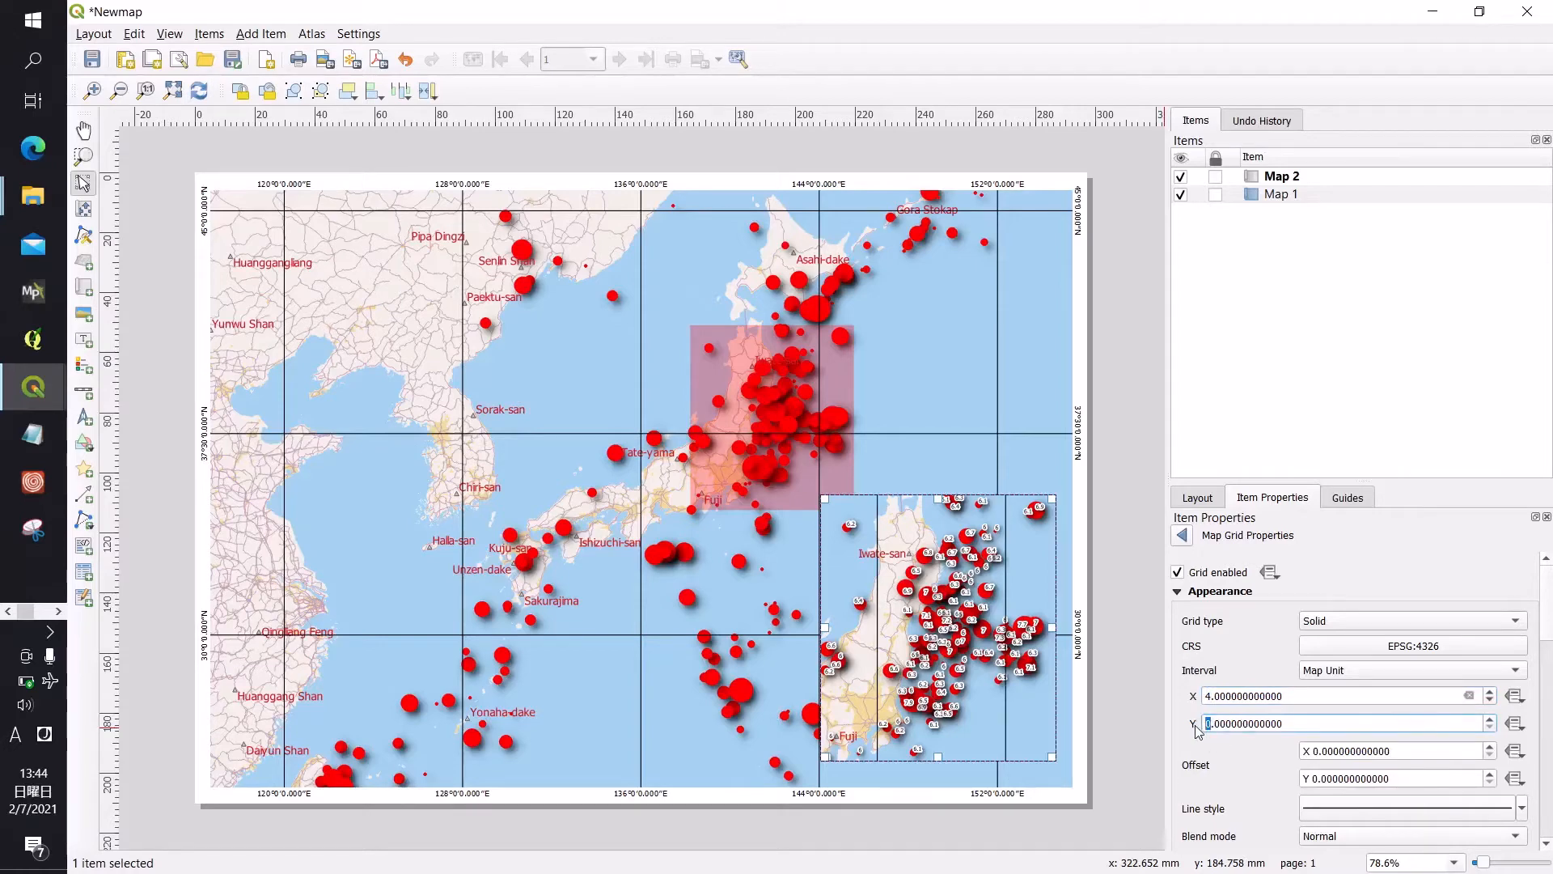
pyautogui.write('3.5')
pyautogui.press('Return')
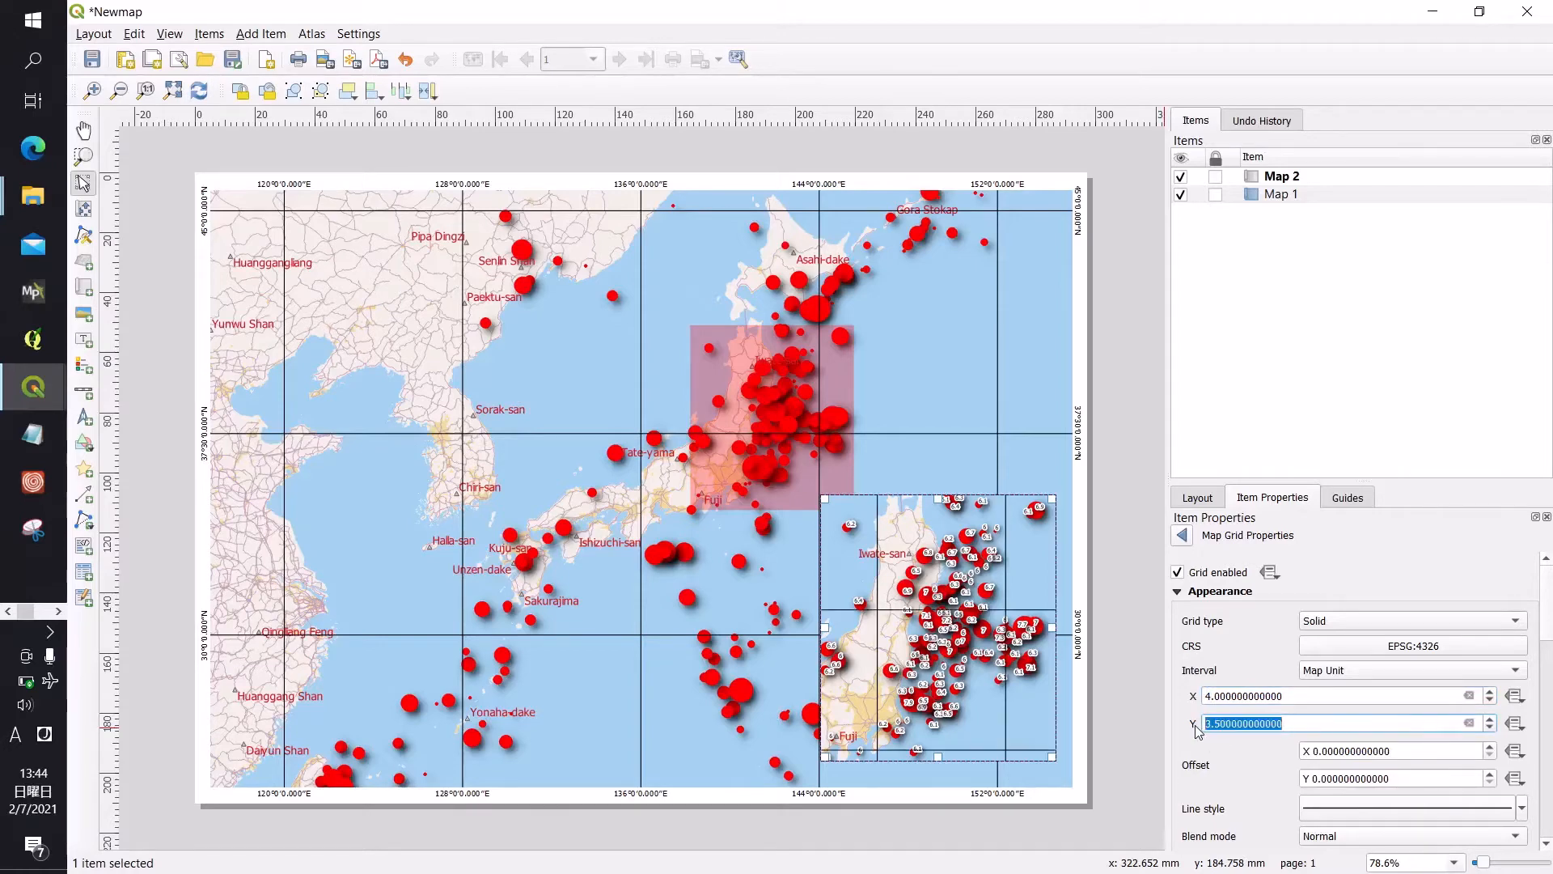
pyautogui.click(1113, 576)
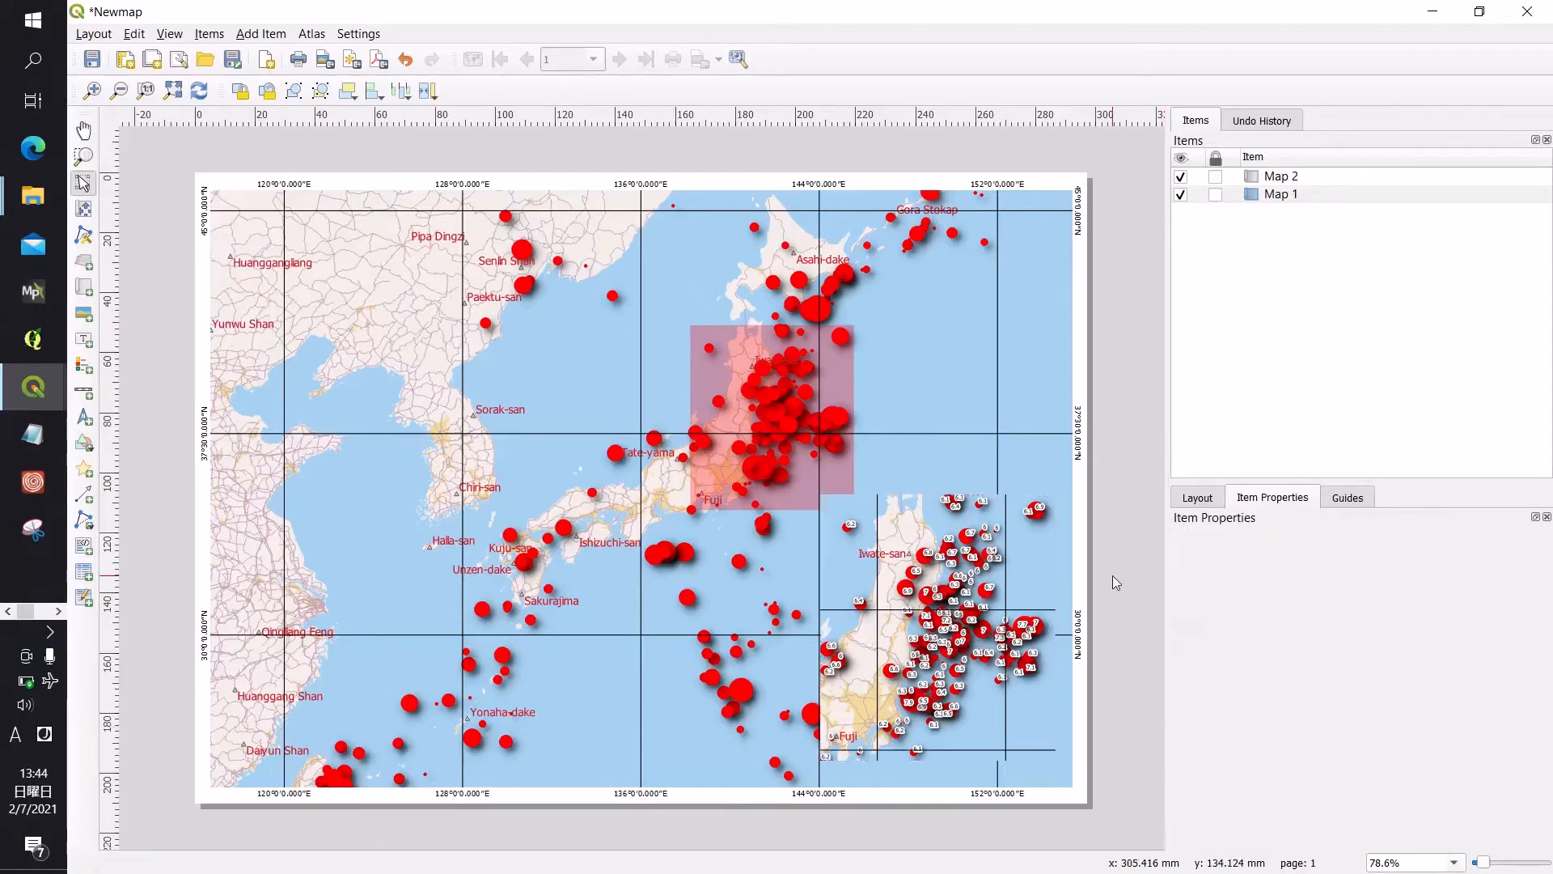
# Step: Reopen Map 2's grid properties and enable Draw Coordinates with the Decimal with Suffix format
pyautogui.click(977, 591)
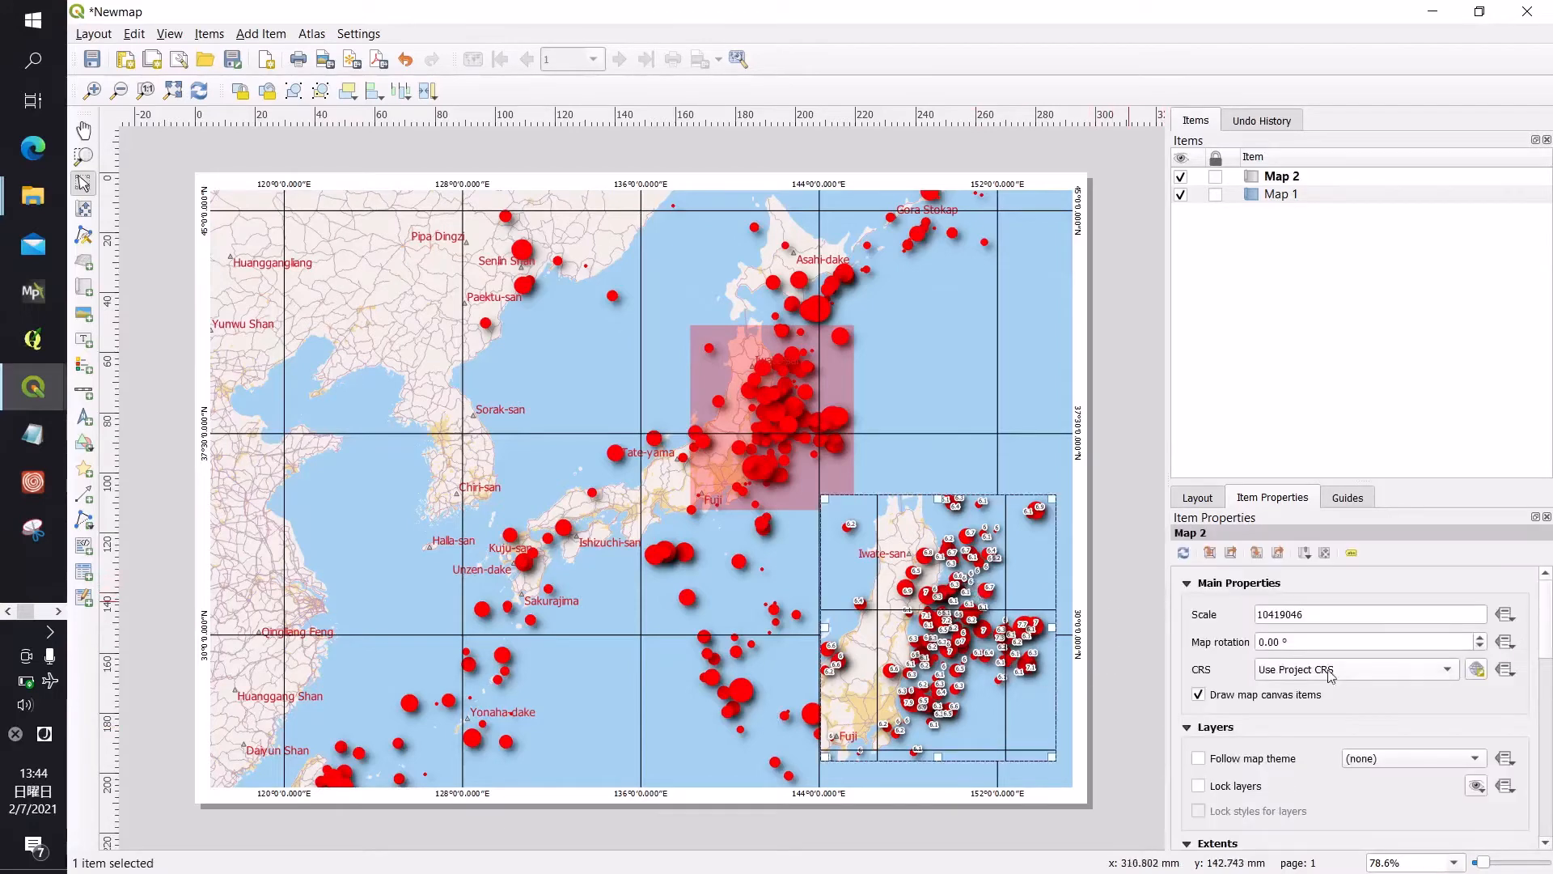
pyautogui.click(1208, 787)
pyautogui.moveTo(1542, 637); pyautogui.dragTo(1542, 732)
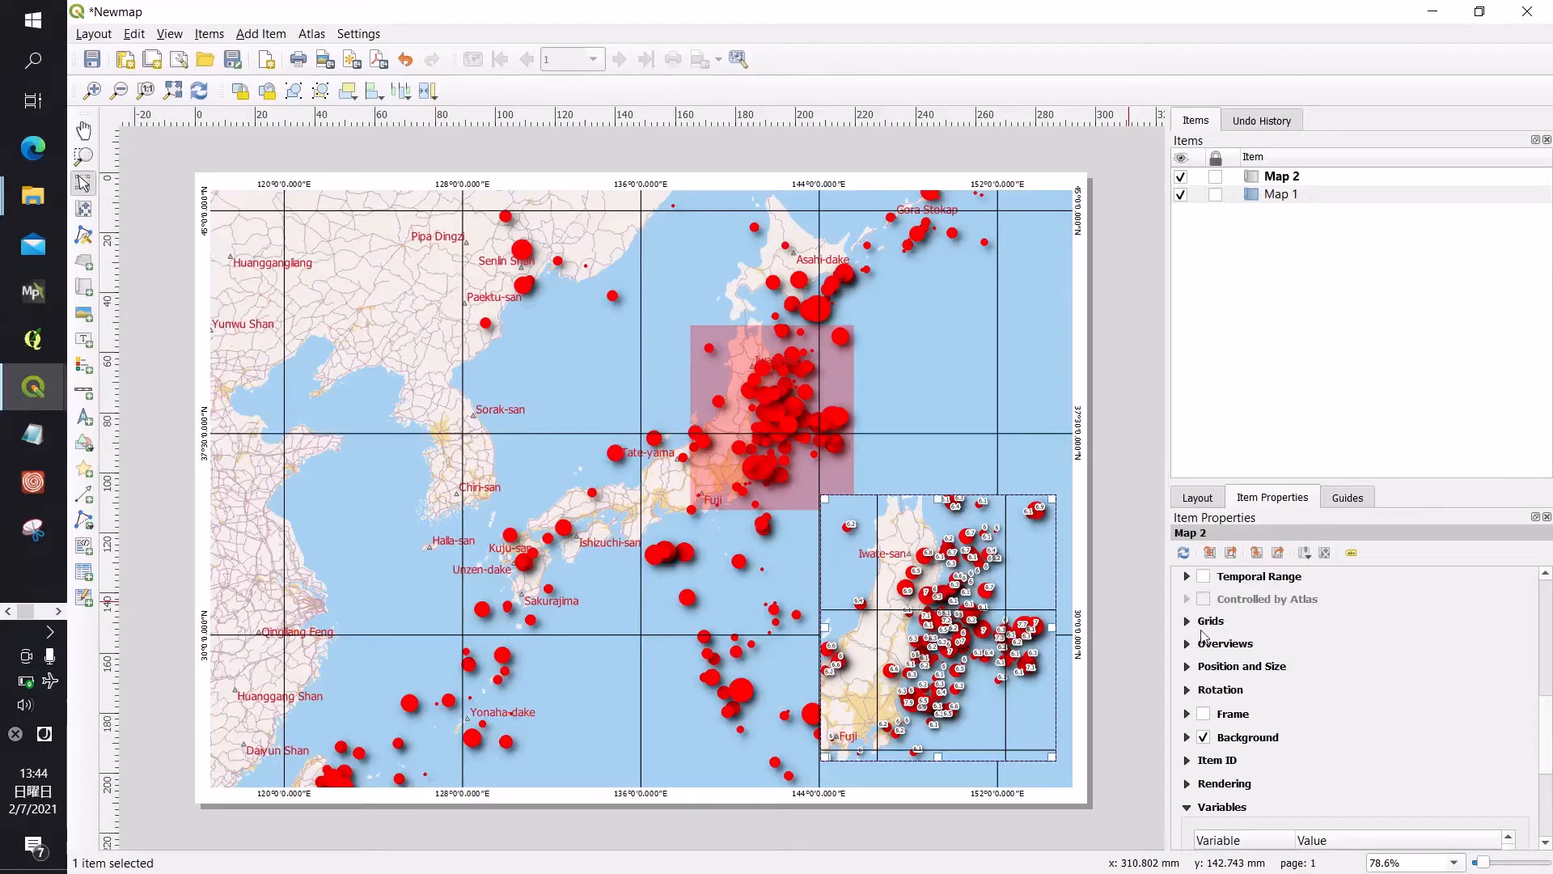
pyautogui.click(1187, 623)
pyautogui.click(1225, 678)
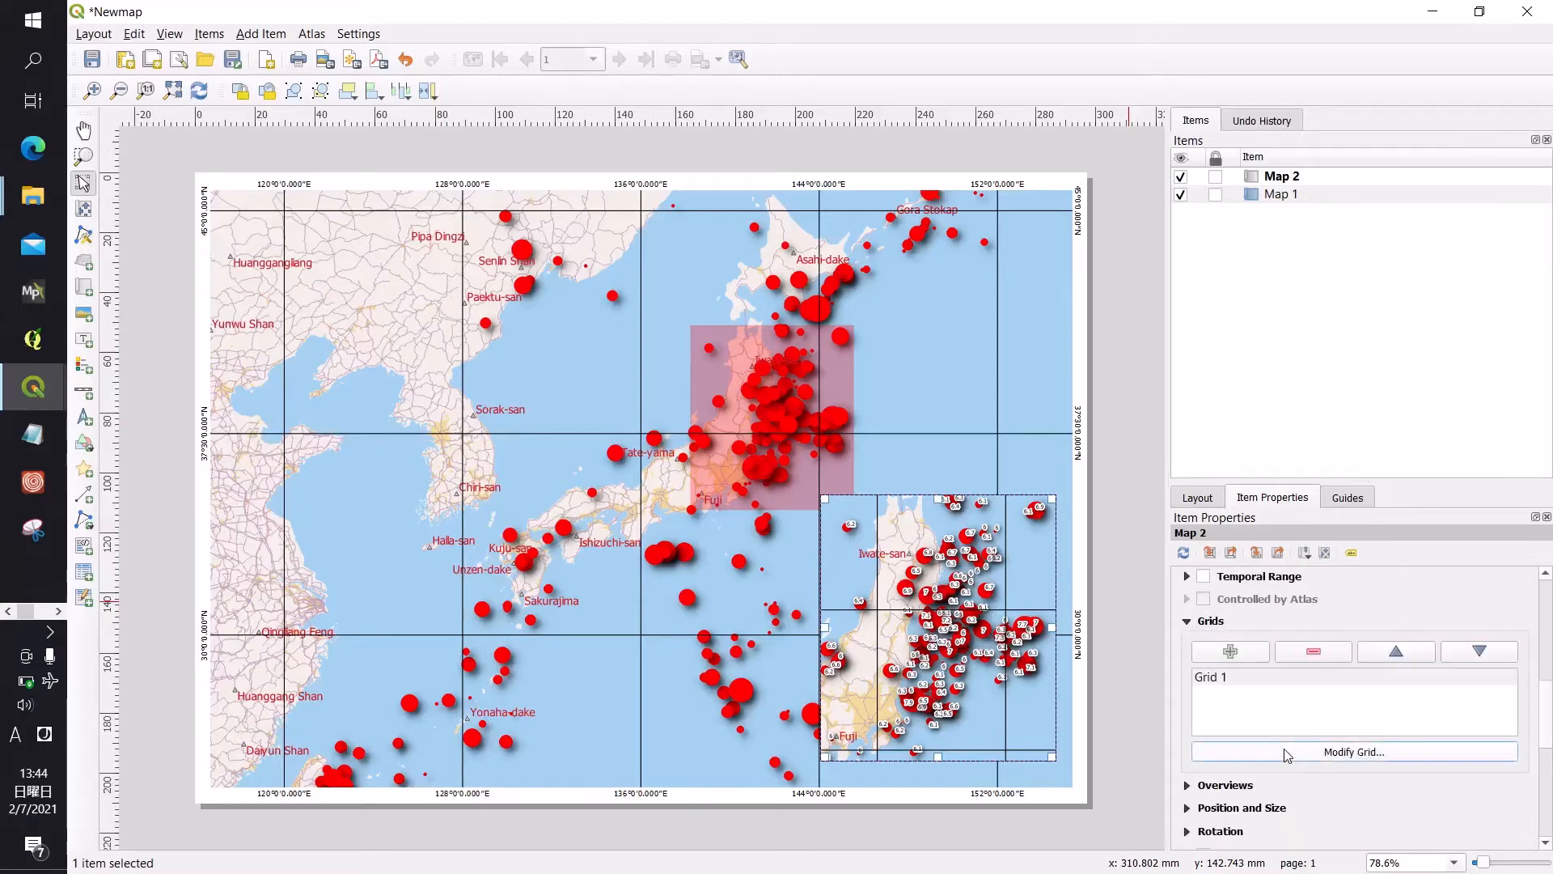
pyautogui.click(1287, 752)
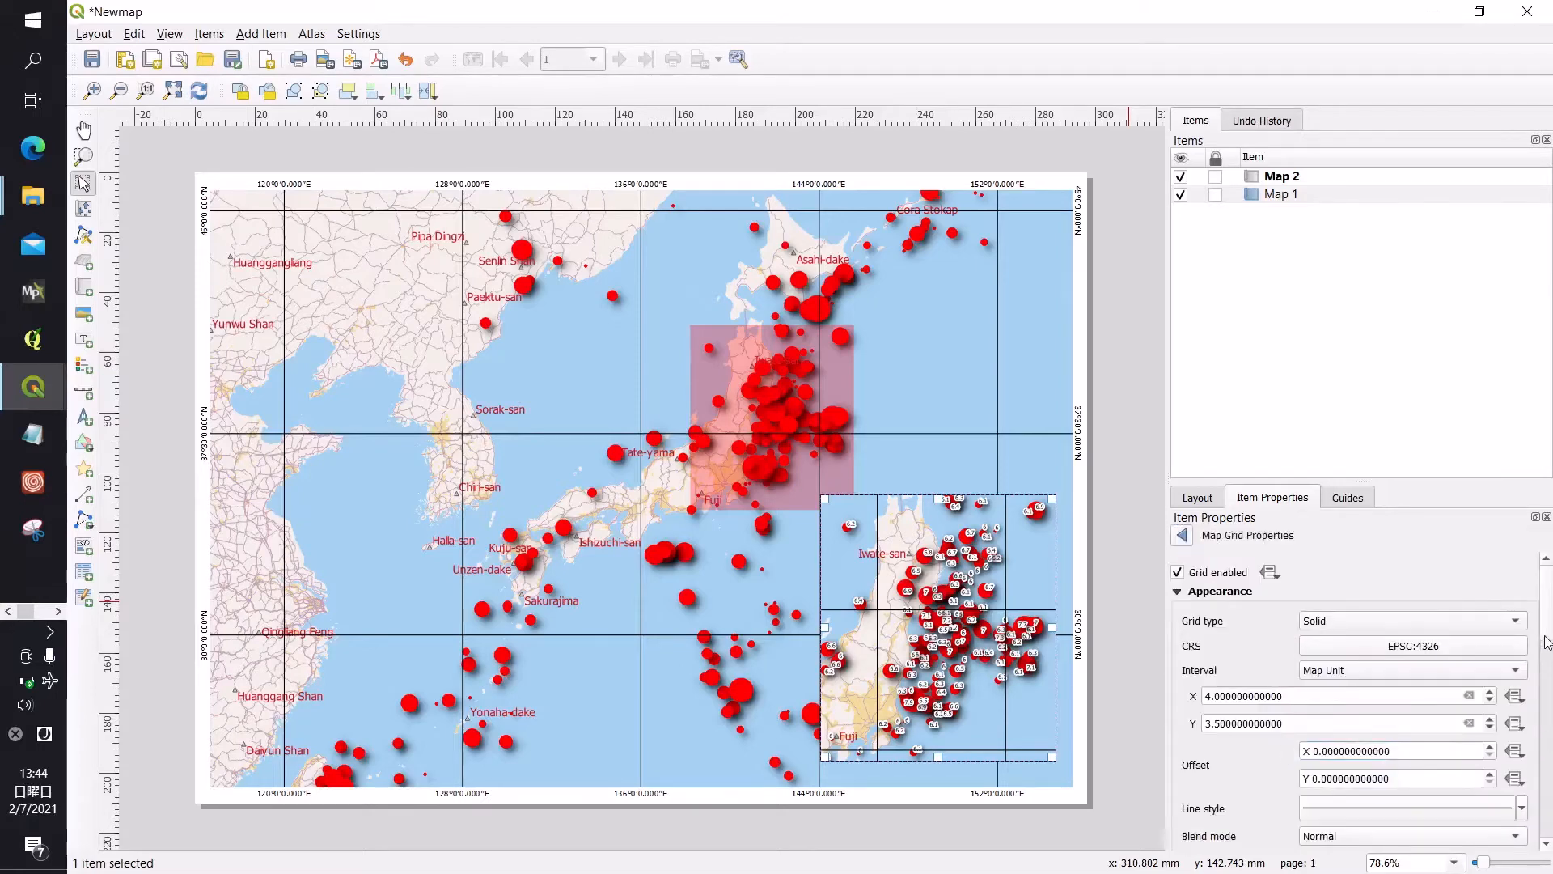
pyautogui.moveTo(1547, 642); pyautogui.dragTo(1546, 737)
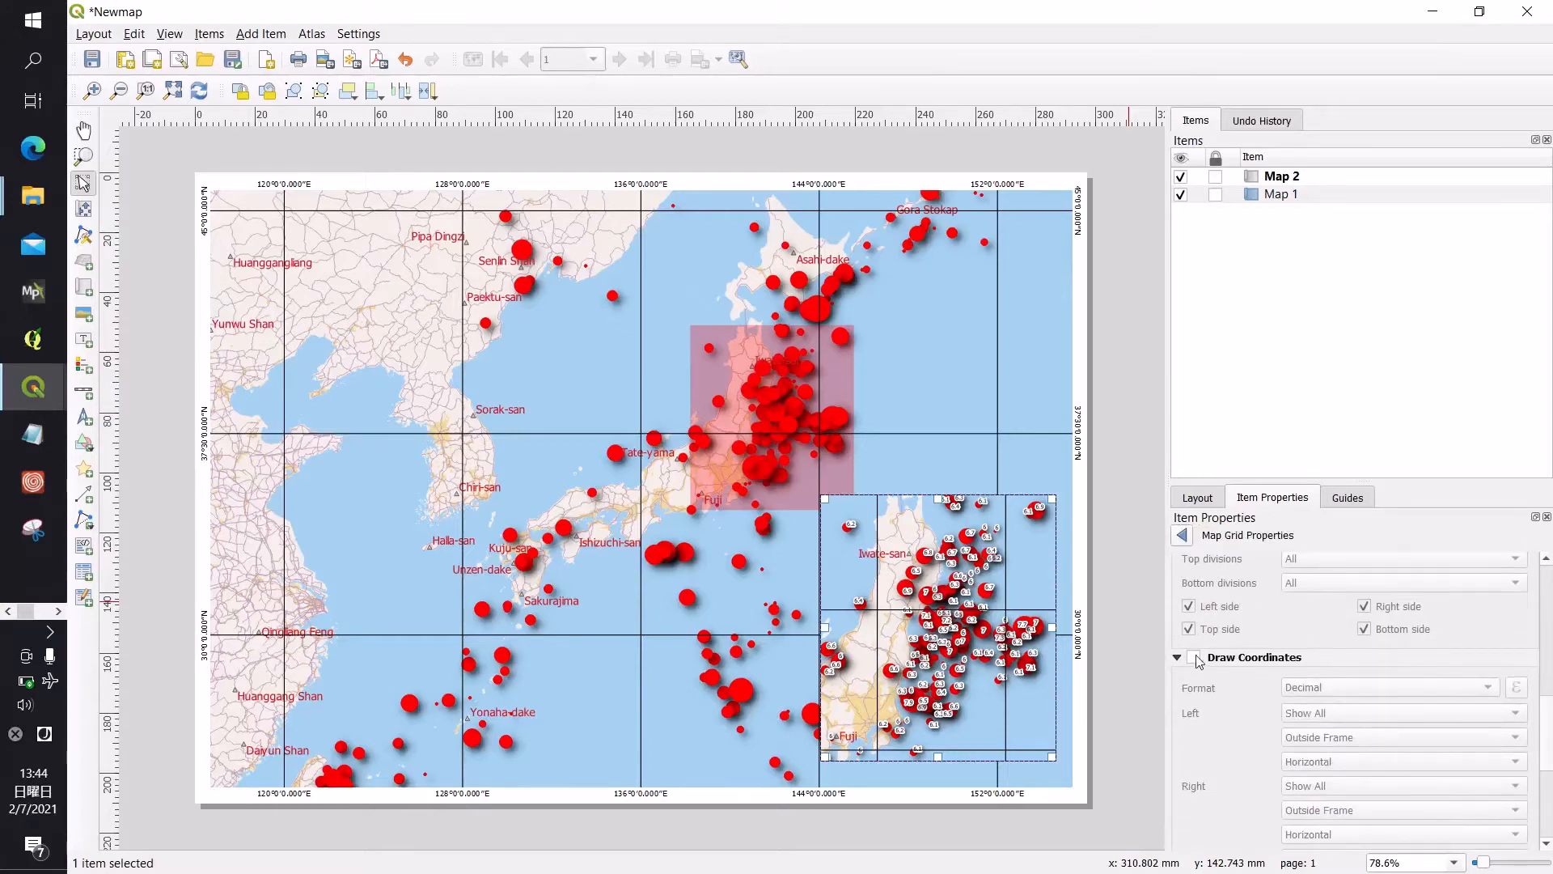
pyautogui.click(1196, 659)
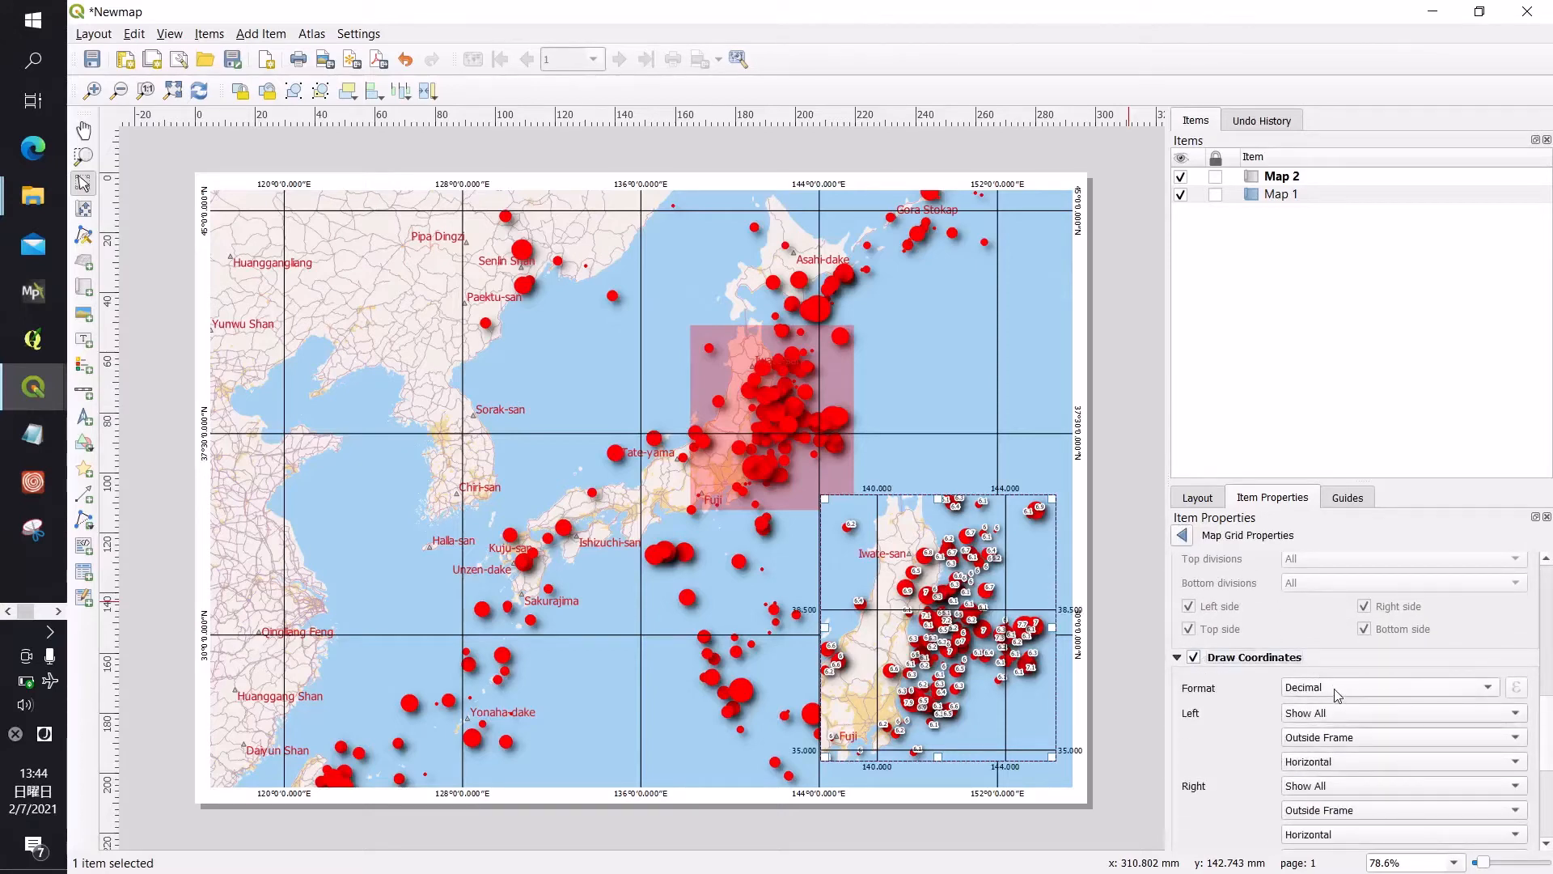
pyautogui.click(1333, 688)
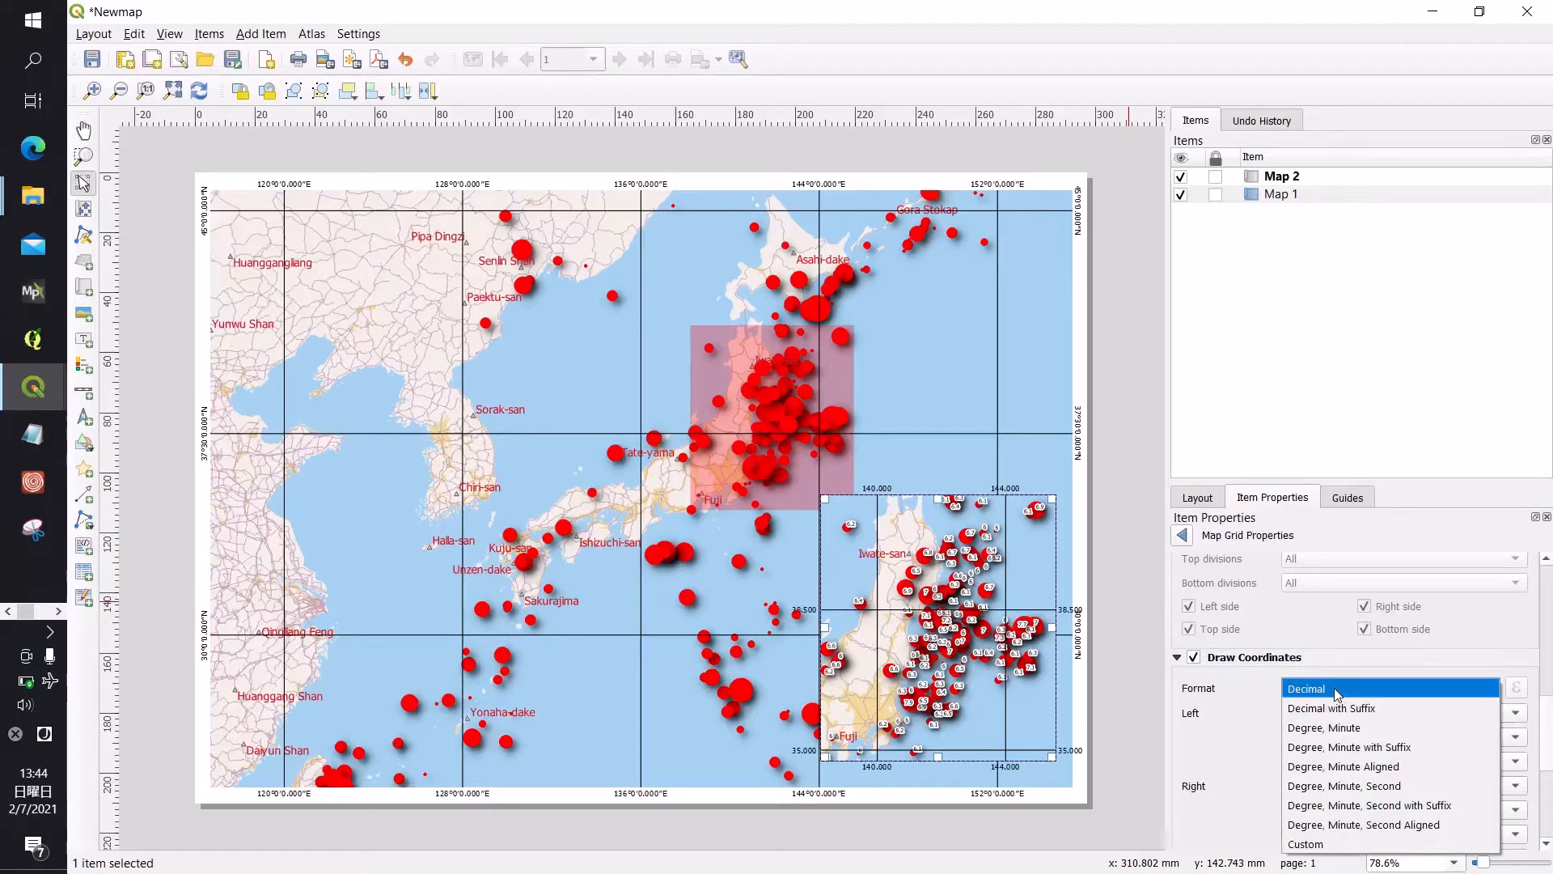
pyautogui.click(1343, 709)
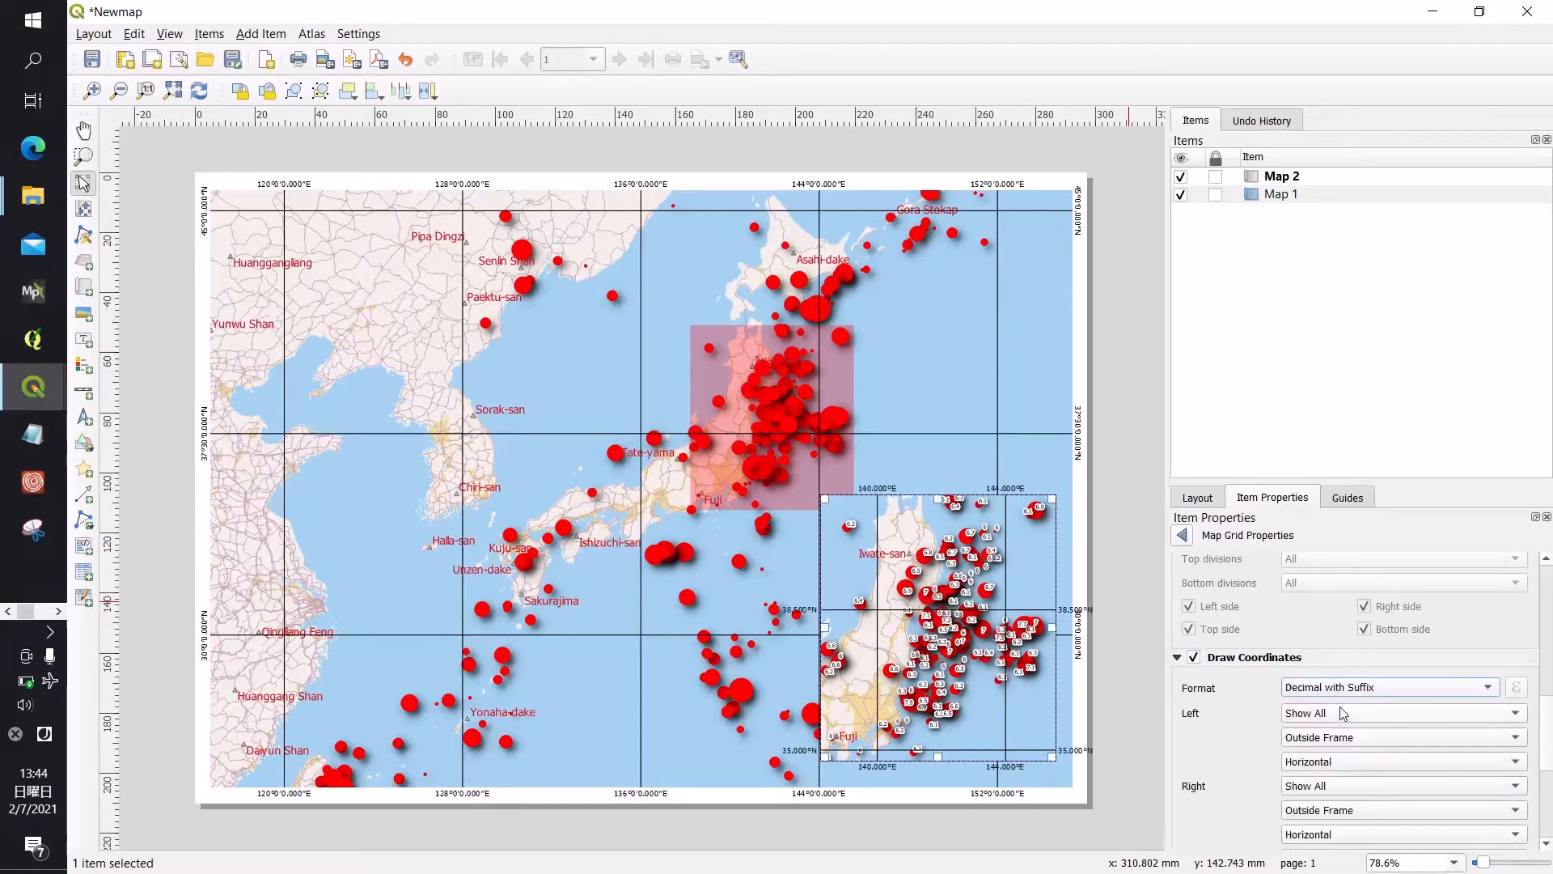
# Step: Place the left and right coordinates of Map 2's grid Inside Frame
pyautogui.scroll(-5, 1503, 718)
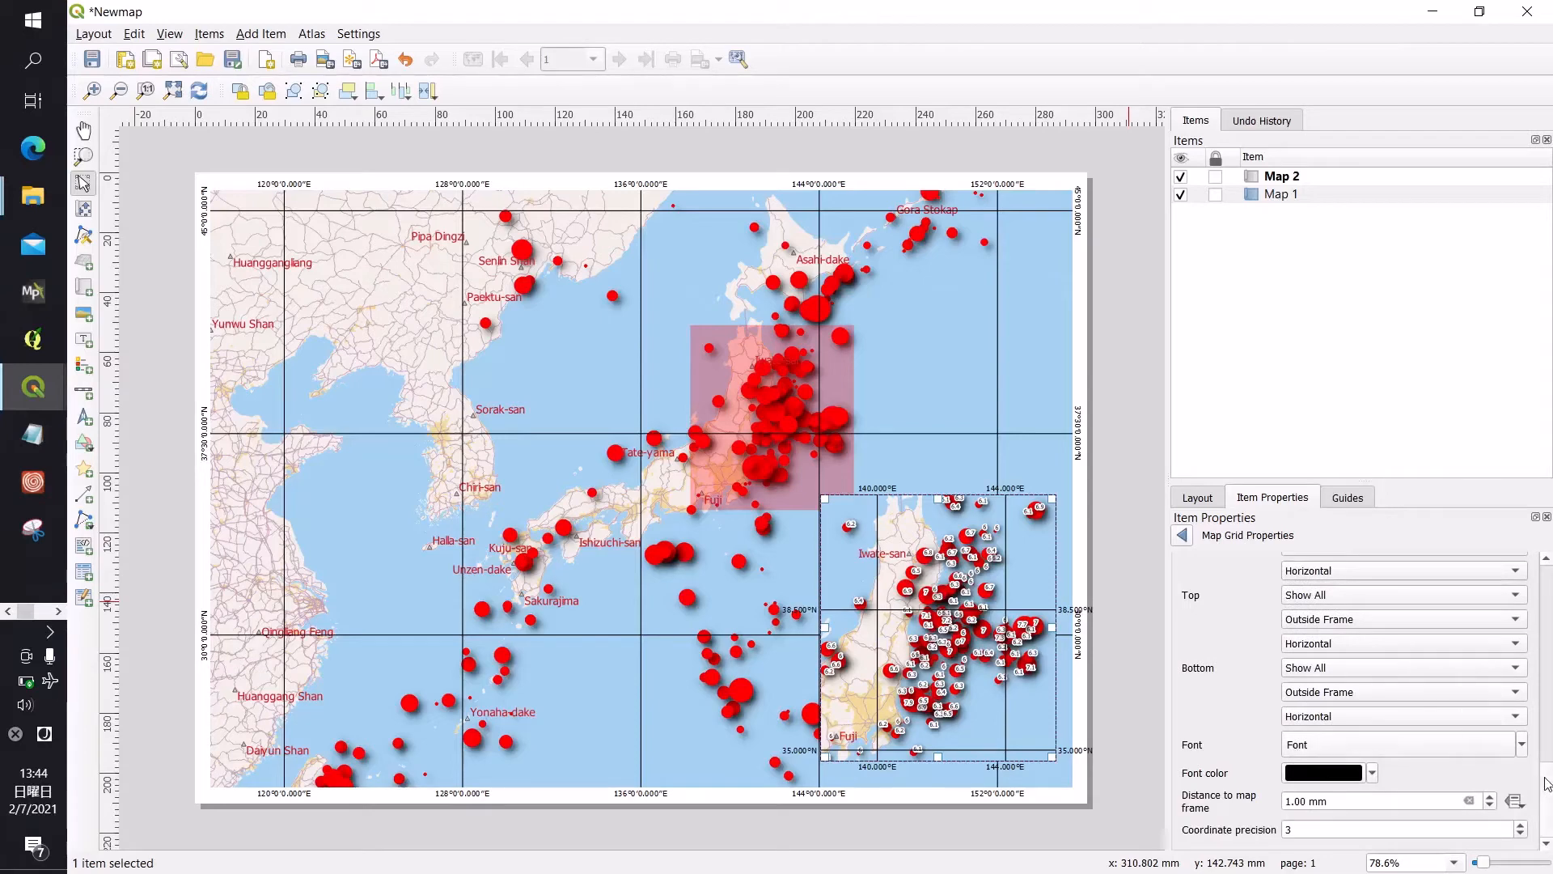
pyautogui.moveTo(1547, 782); pyautogui.dragTo(1547, 738)
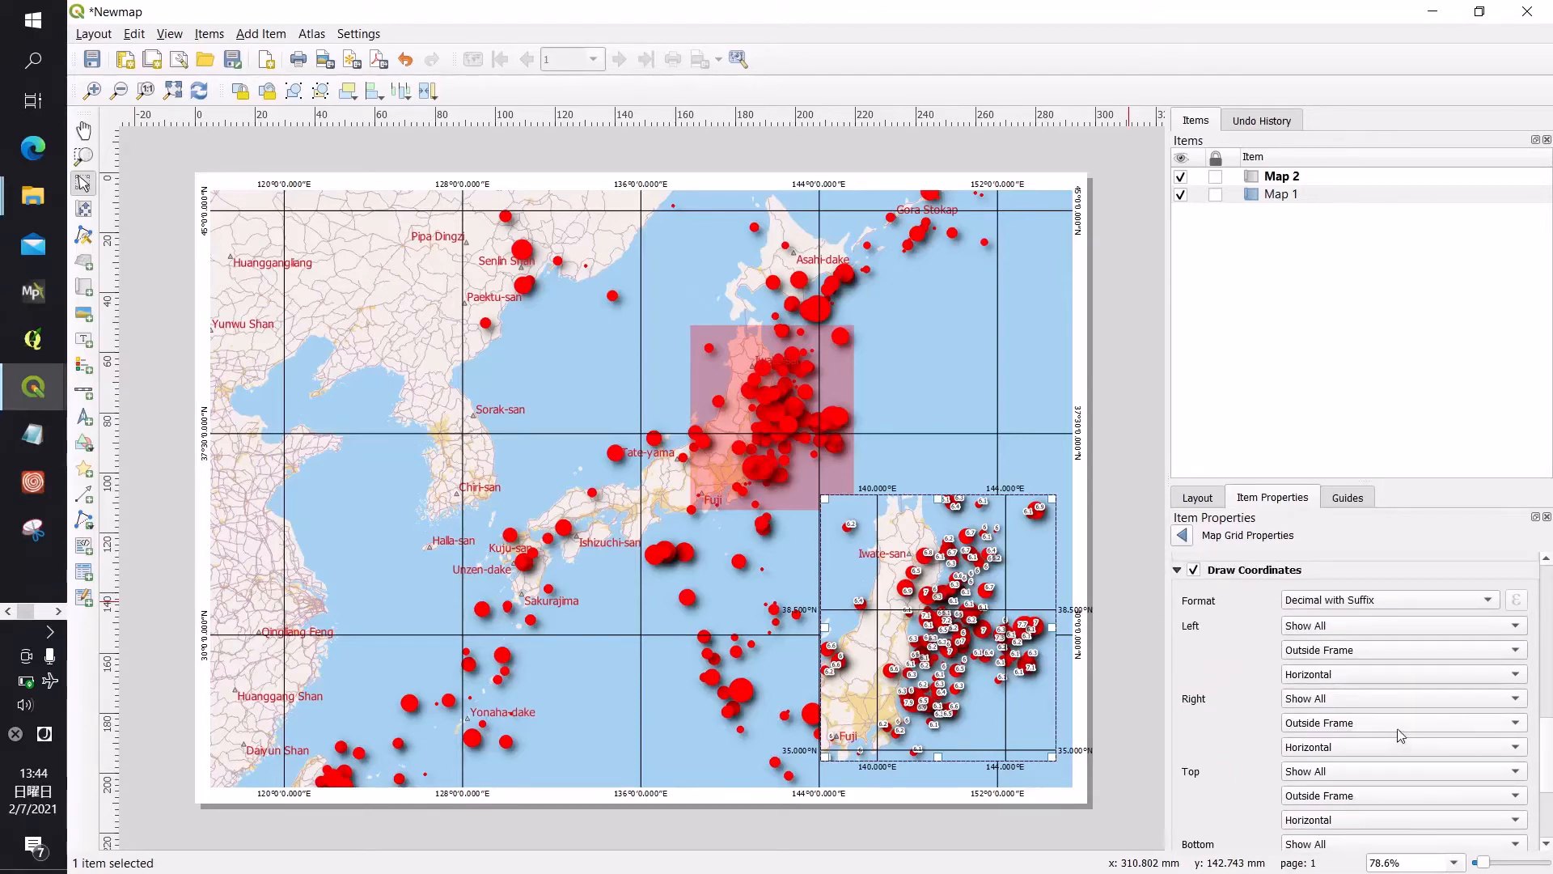
pyautogui.click(1349, 660)
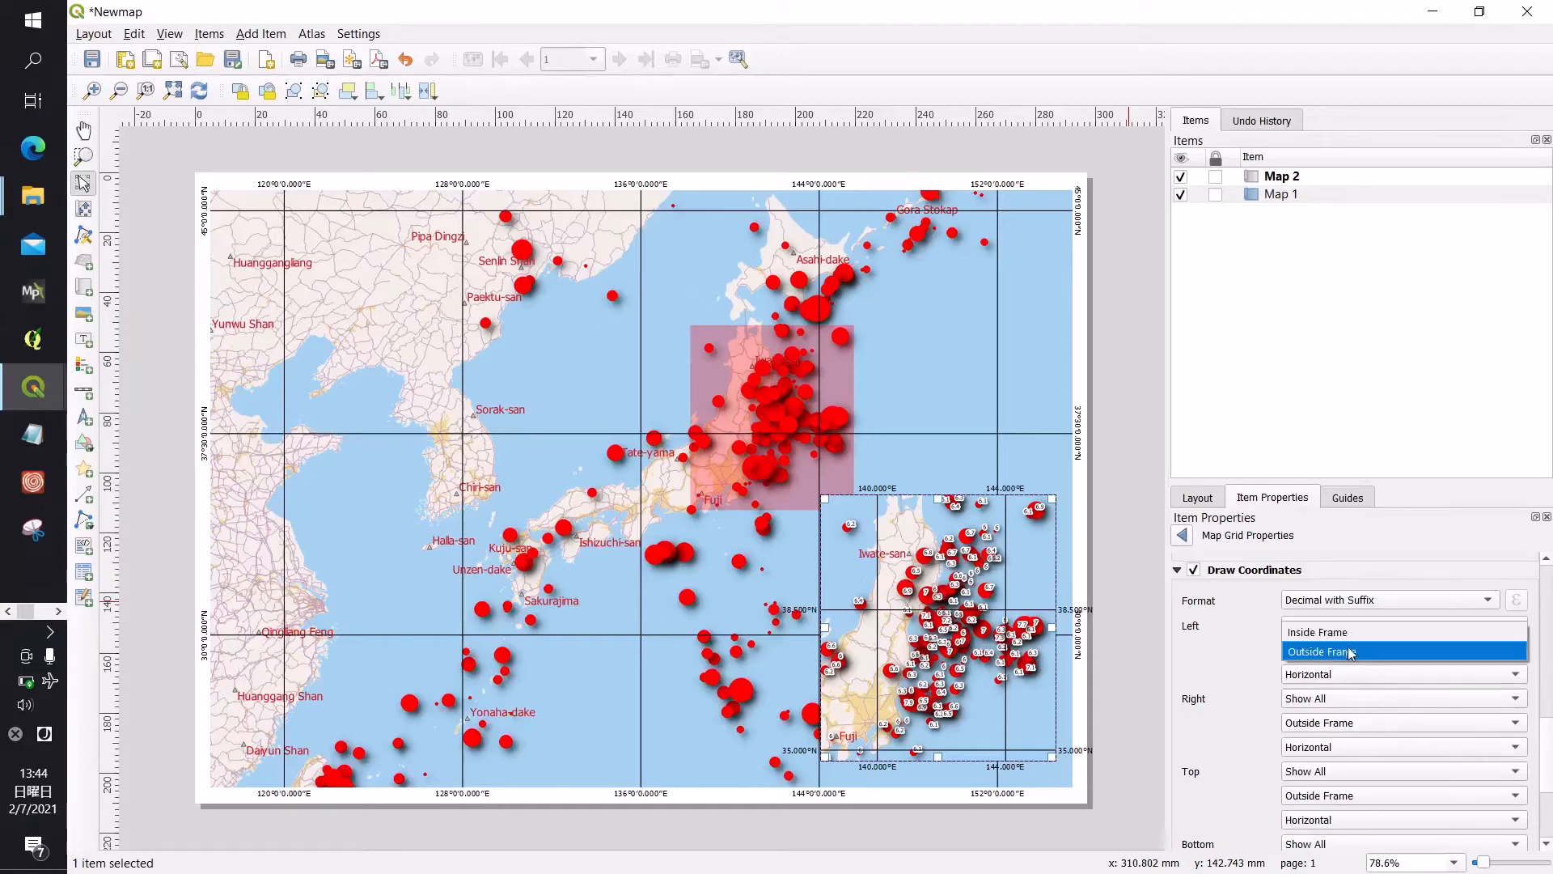
pyautogui.click(1346, 634)
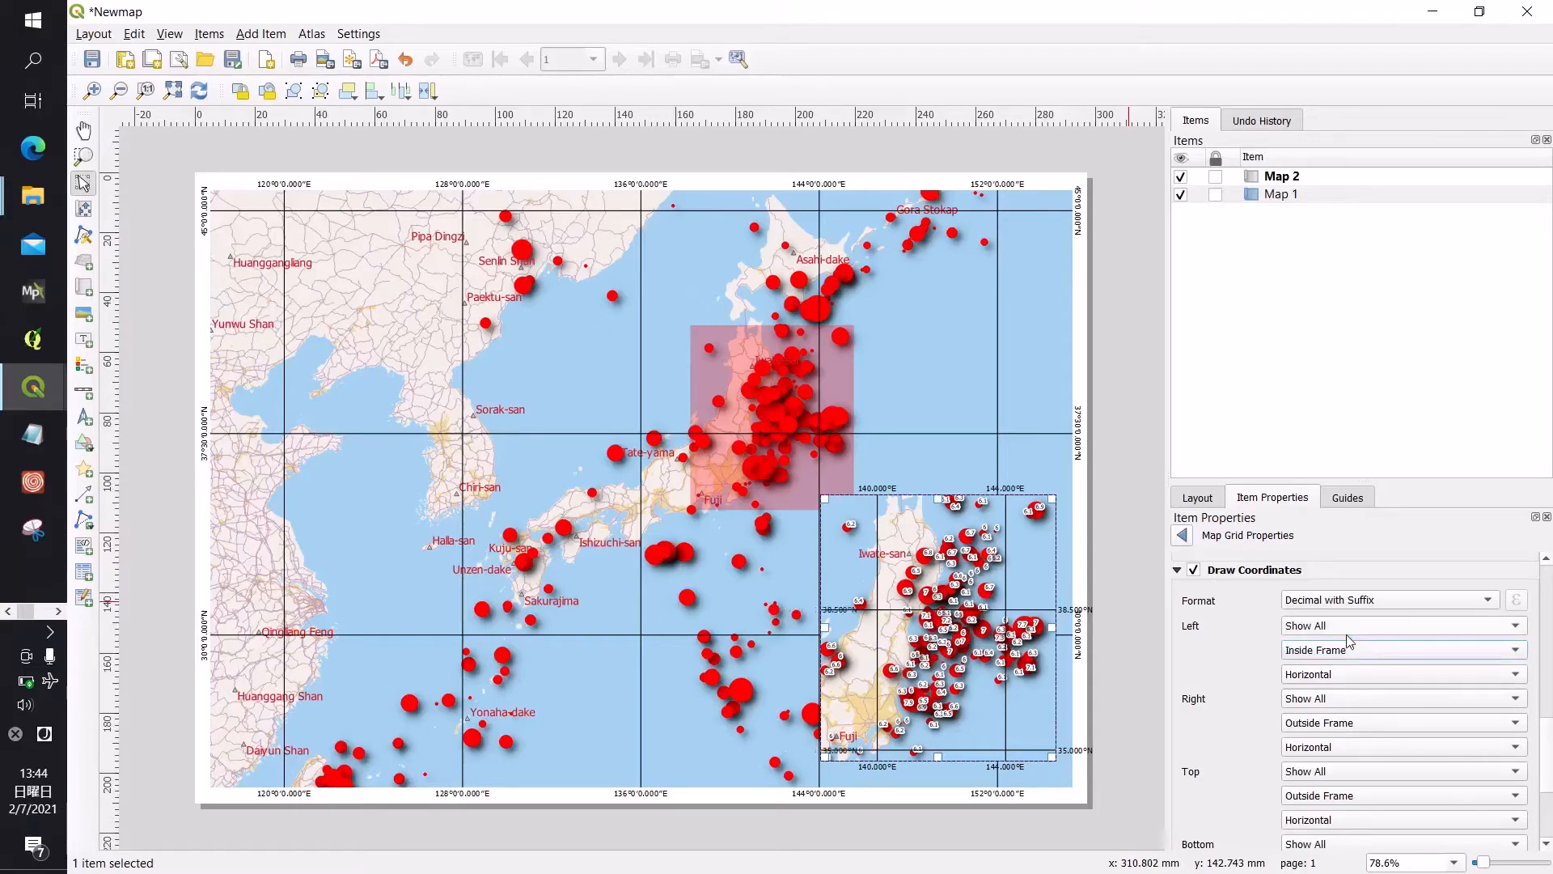
pyautogui.click(1333, 726)
pyautogui.click(1333, 702)
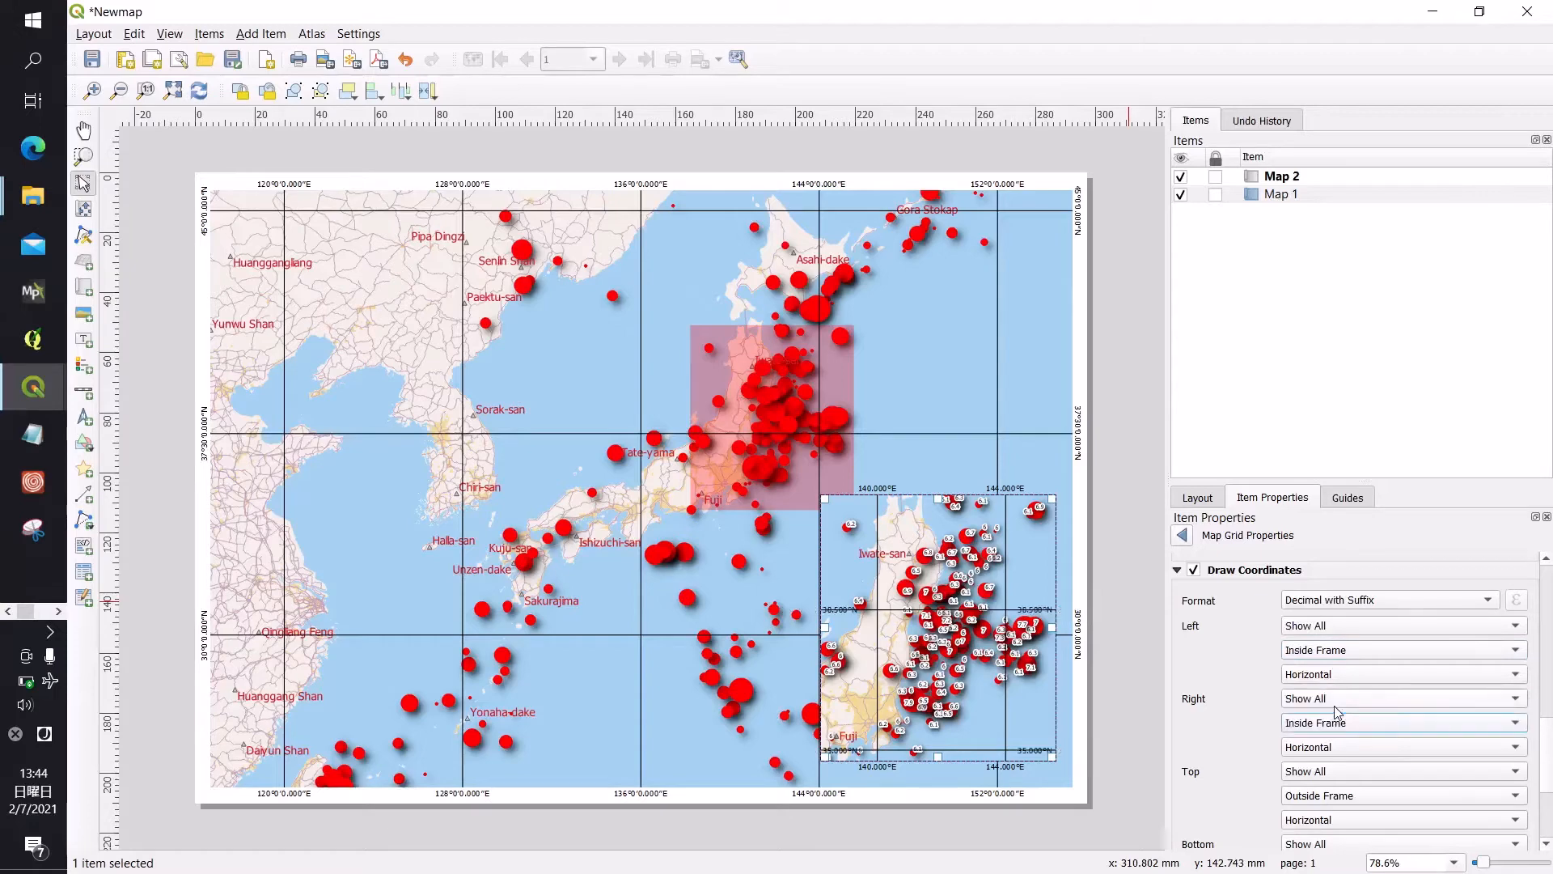
# Step: Orient Map 2's left grid coordinates Vertical Ascending and the right ones Vertical Descending, and place the top coordinates Inside Frame
pyautogui.click(1336, 676)
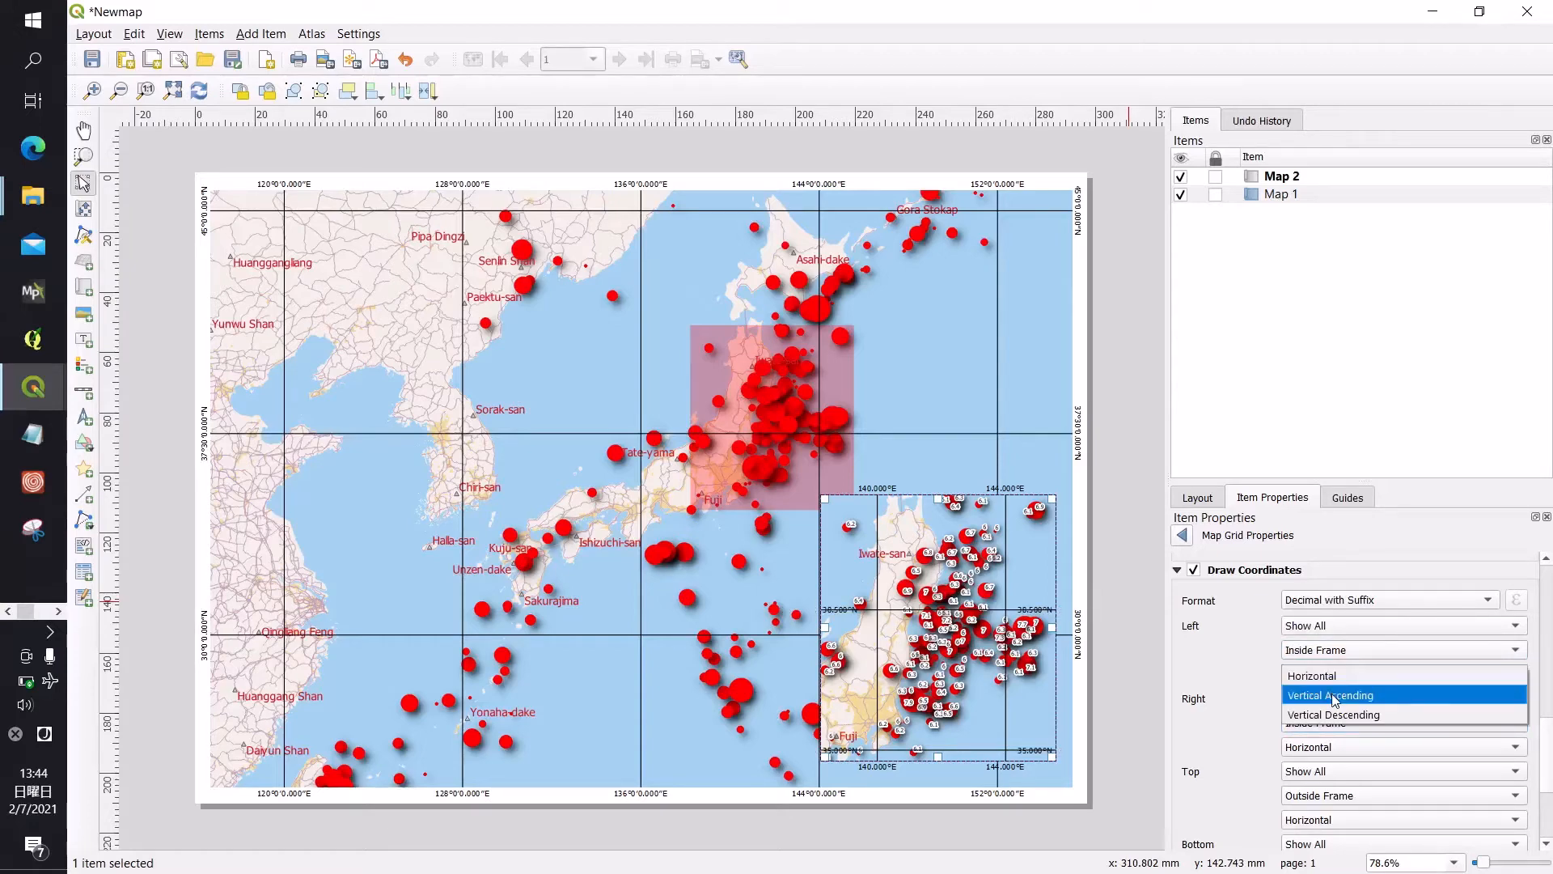
pyautogui.click(1331, 697)
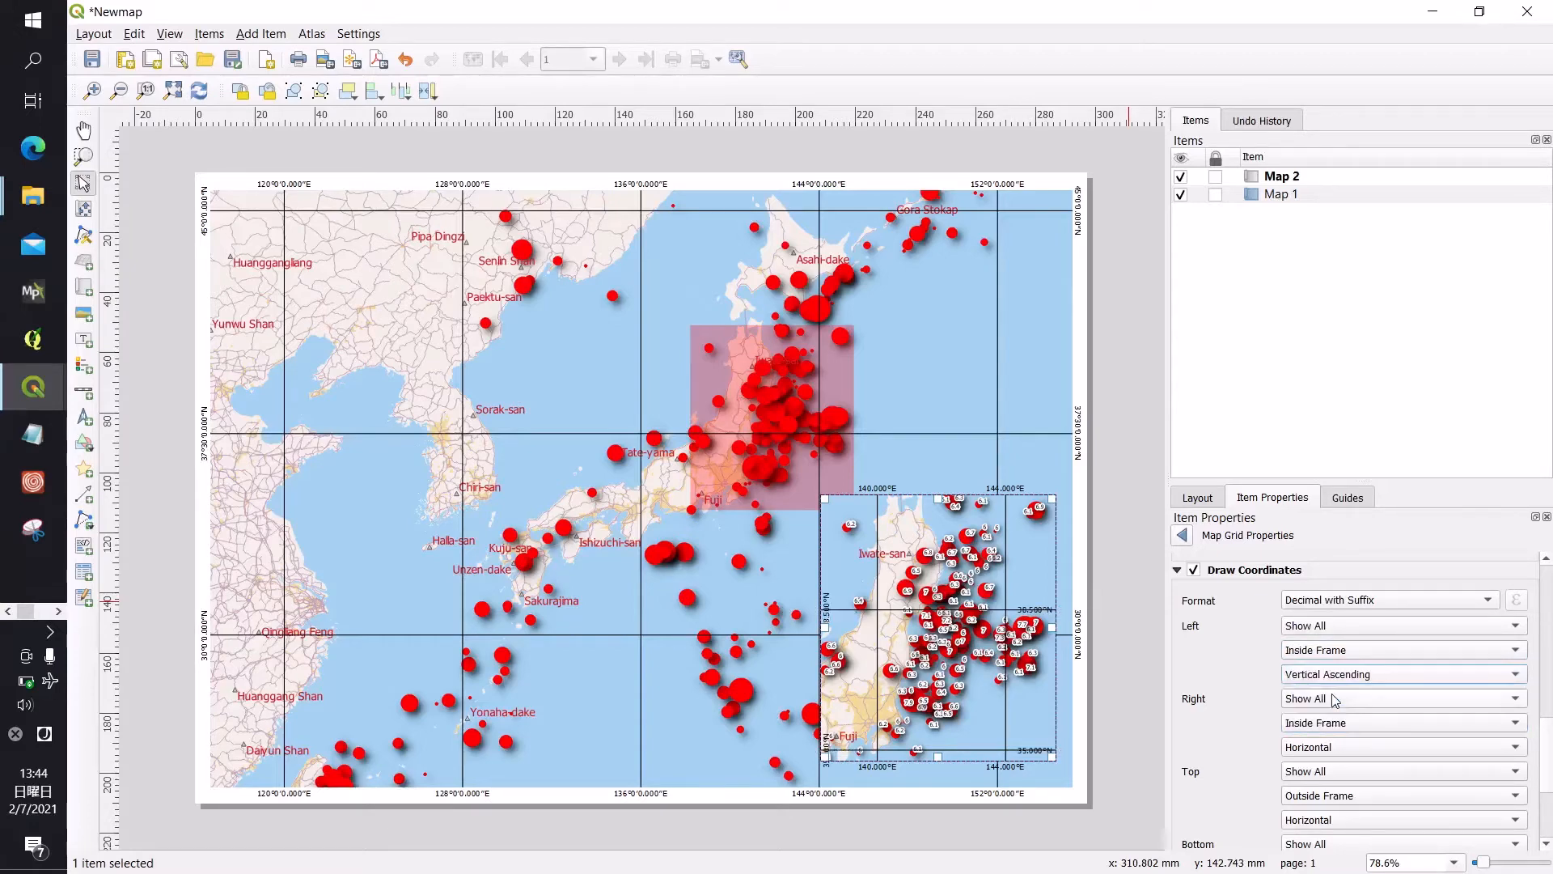
pyautogui.click(1329, 748)
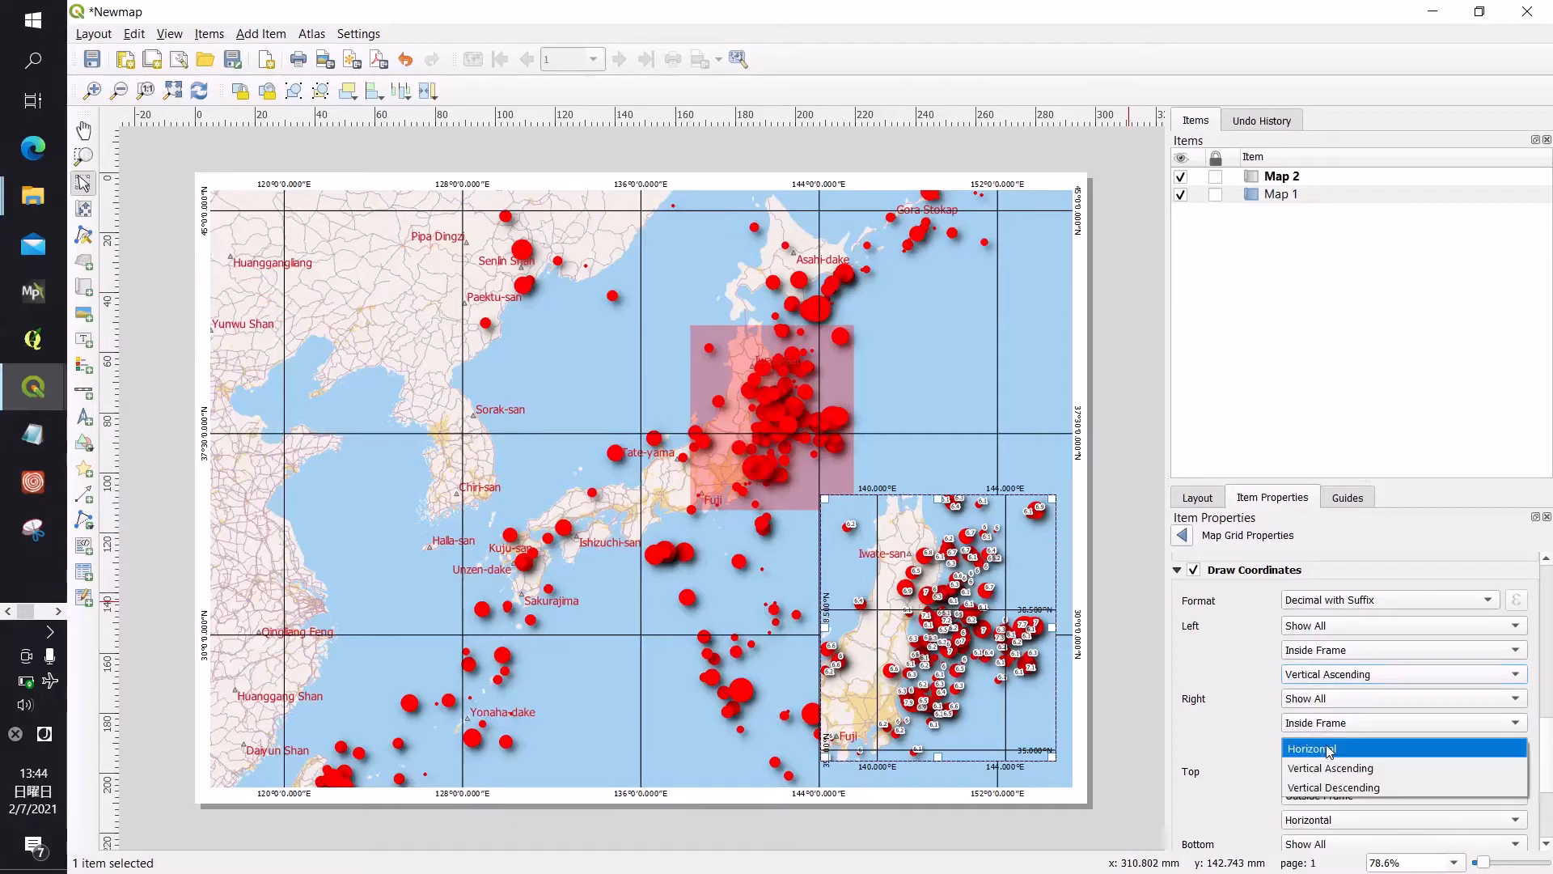
pyautogui.click(1335, 787)
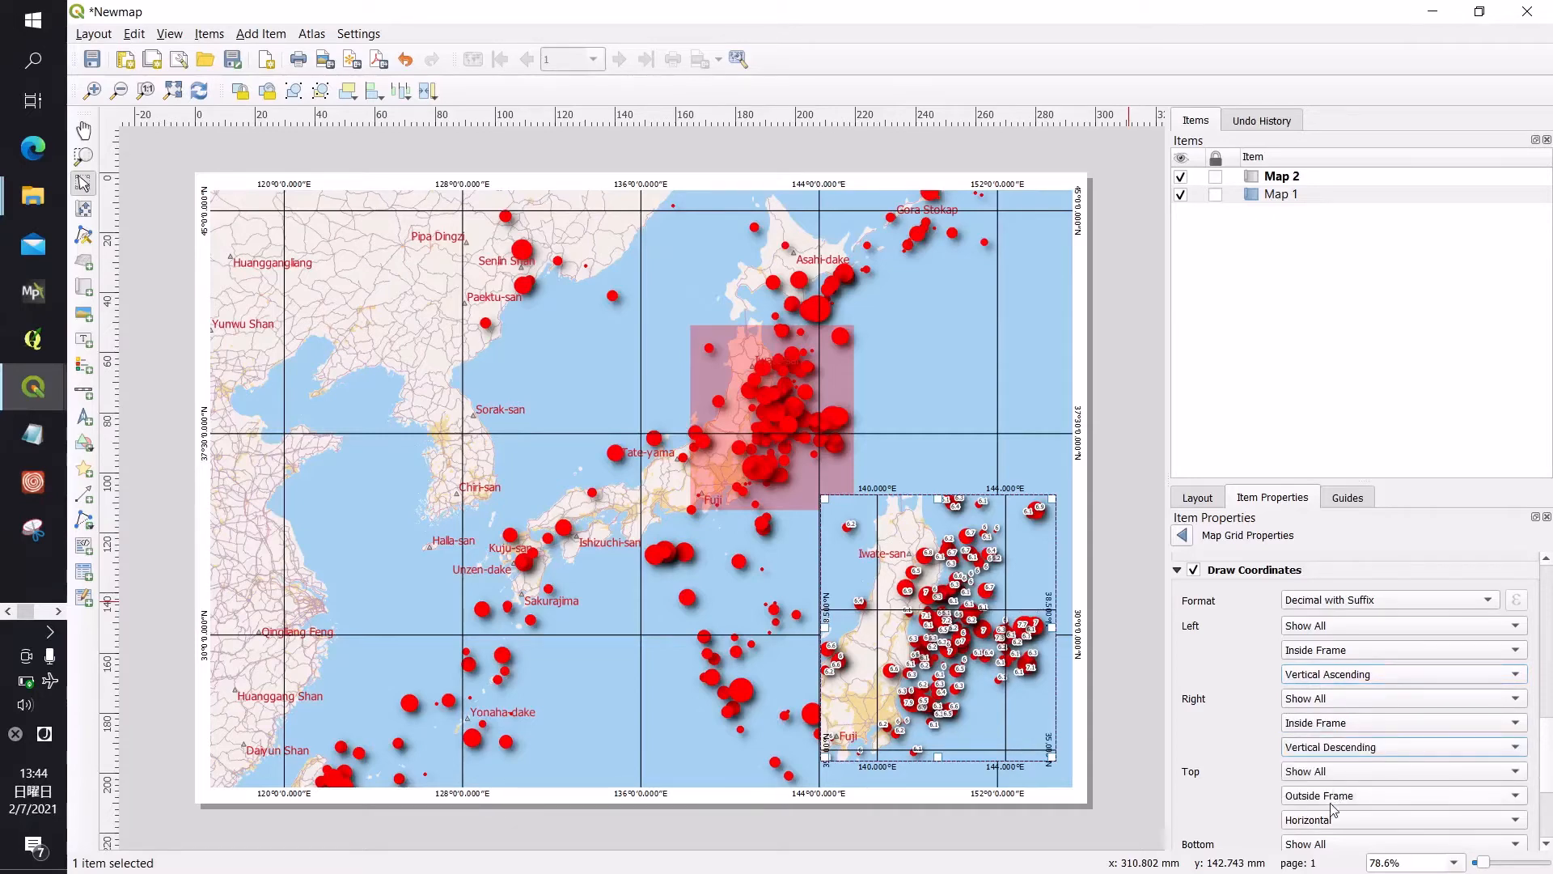
pyautogui.click(1329, 798)
pyautogui.click(1333, 783)
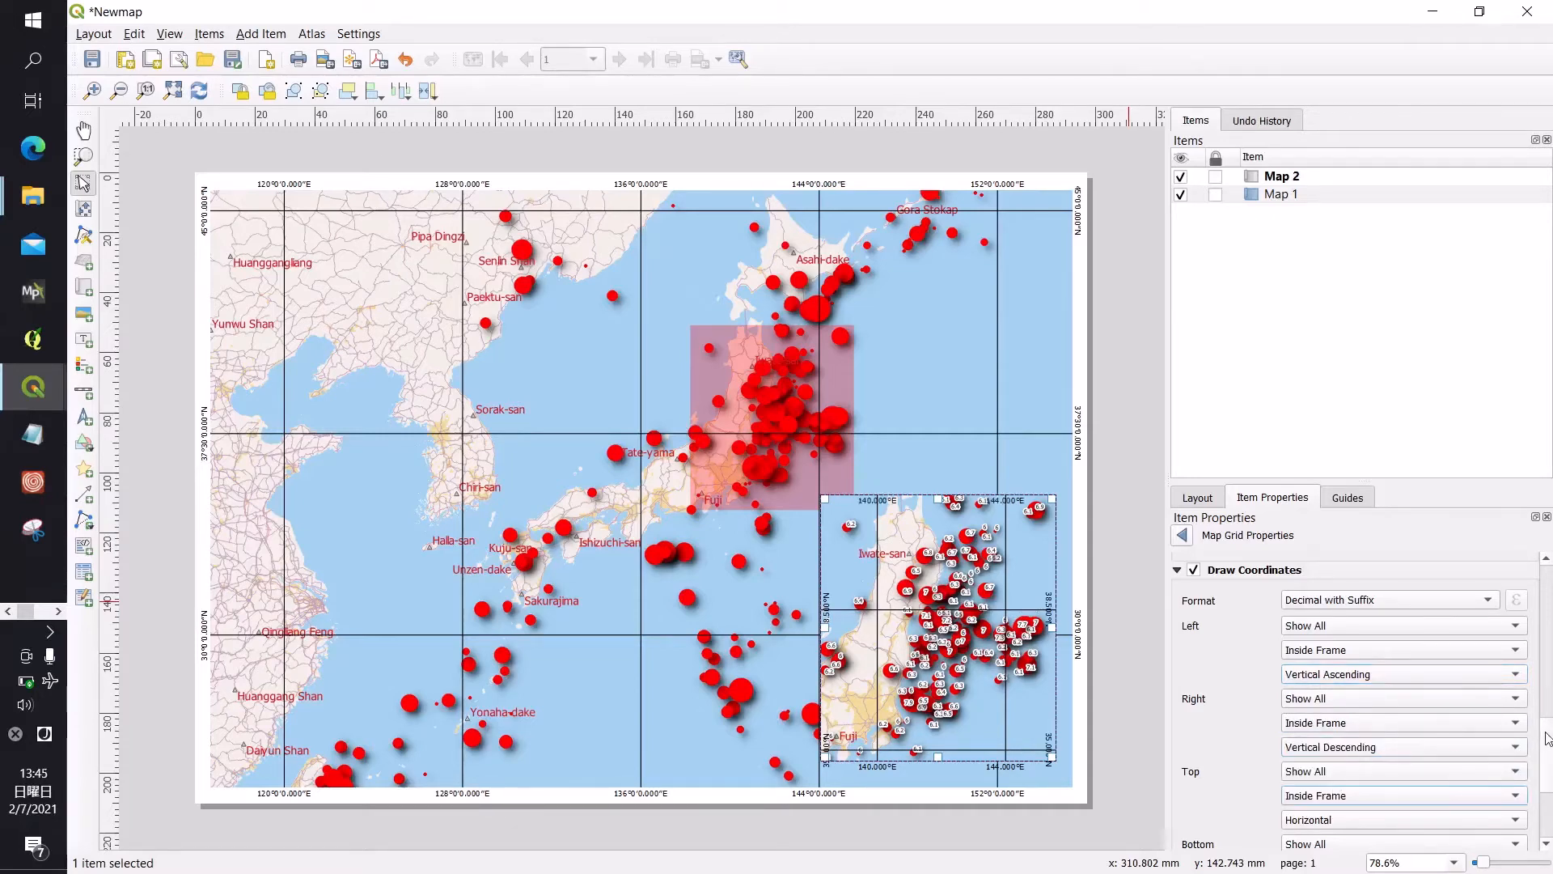
# Step: Set the font size of Map 2's grid coordinates to 6
pyautogui.moveTo(1548, 752); pyautogui.dragTo(1548, 821)
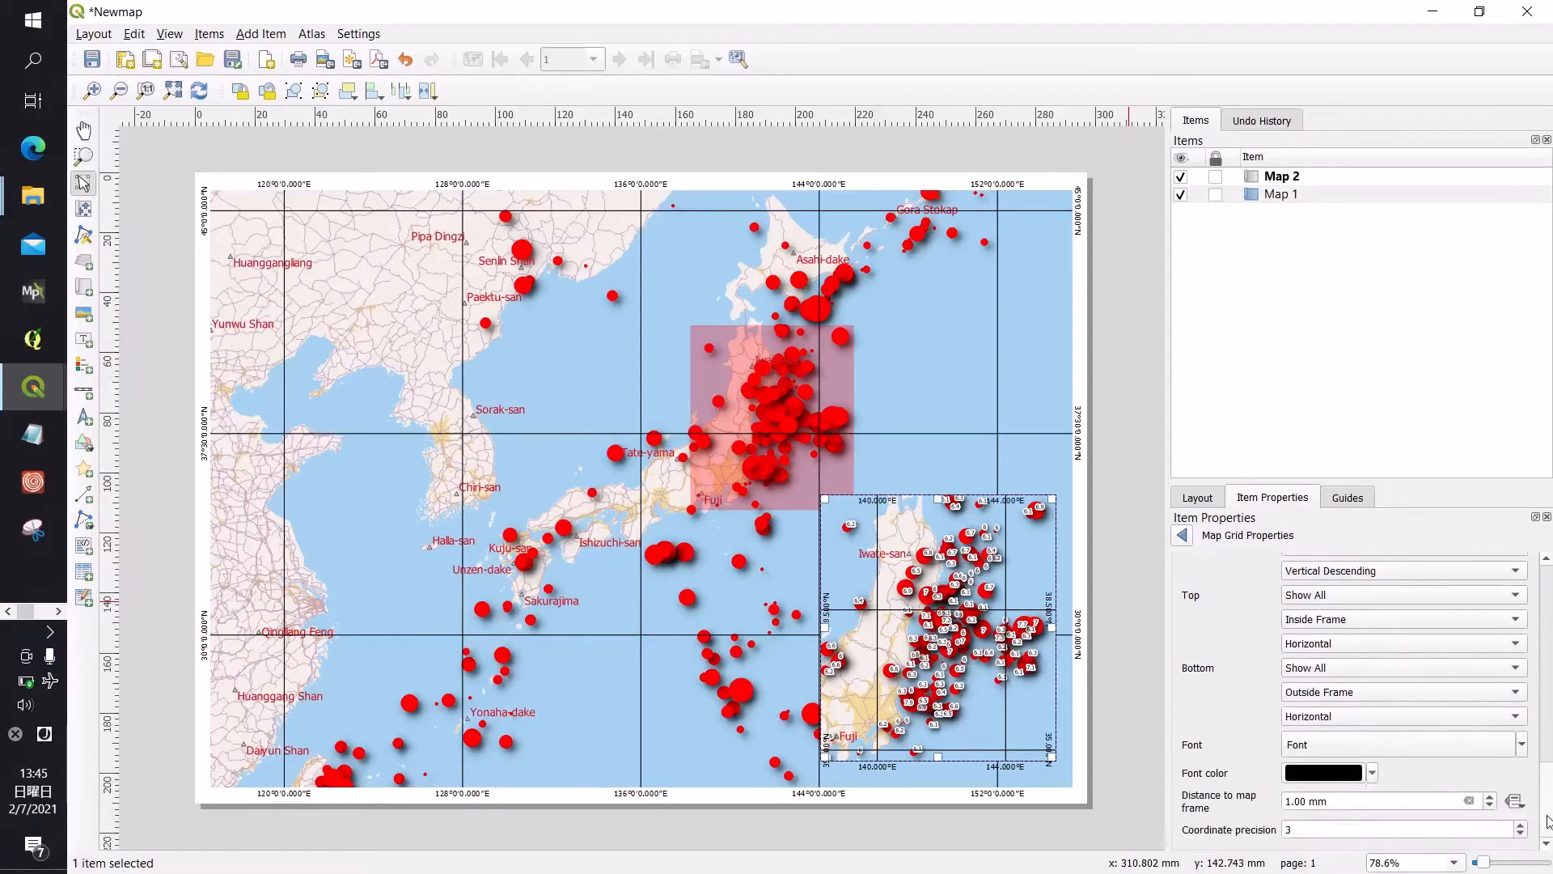
pyautogui.click(1386, 758)
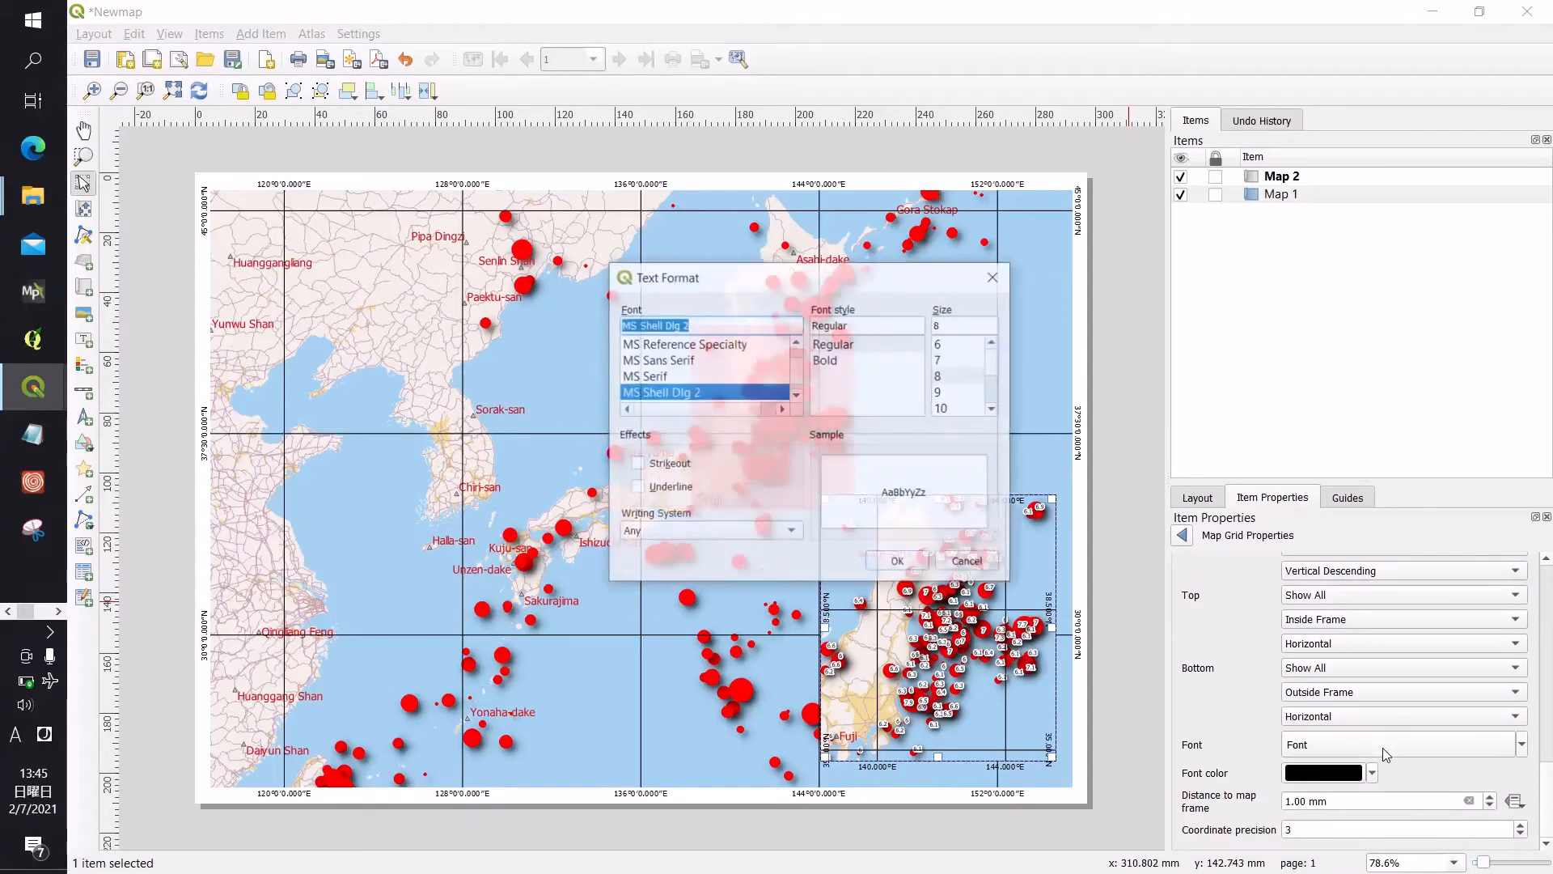
pyautogui.click(998, 368)
pyautogui.click(962, 348)
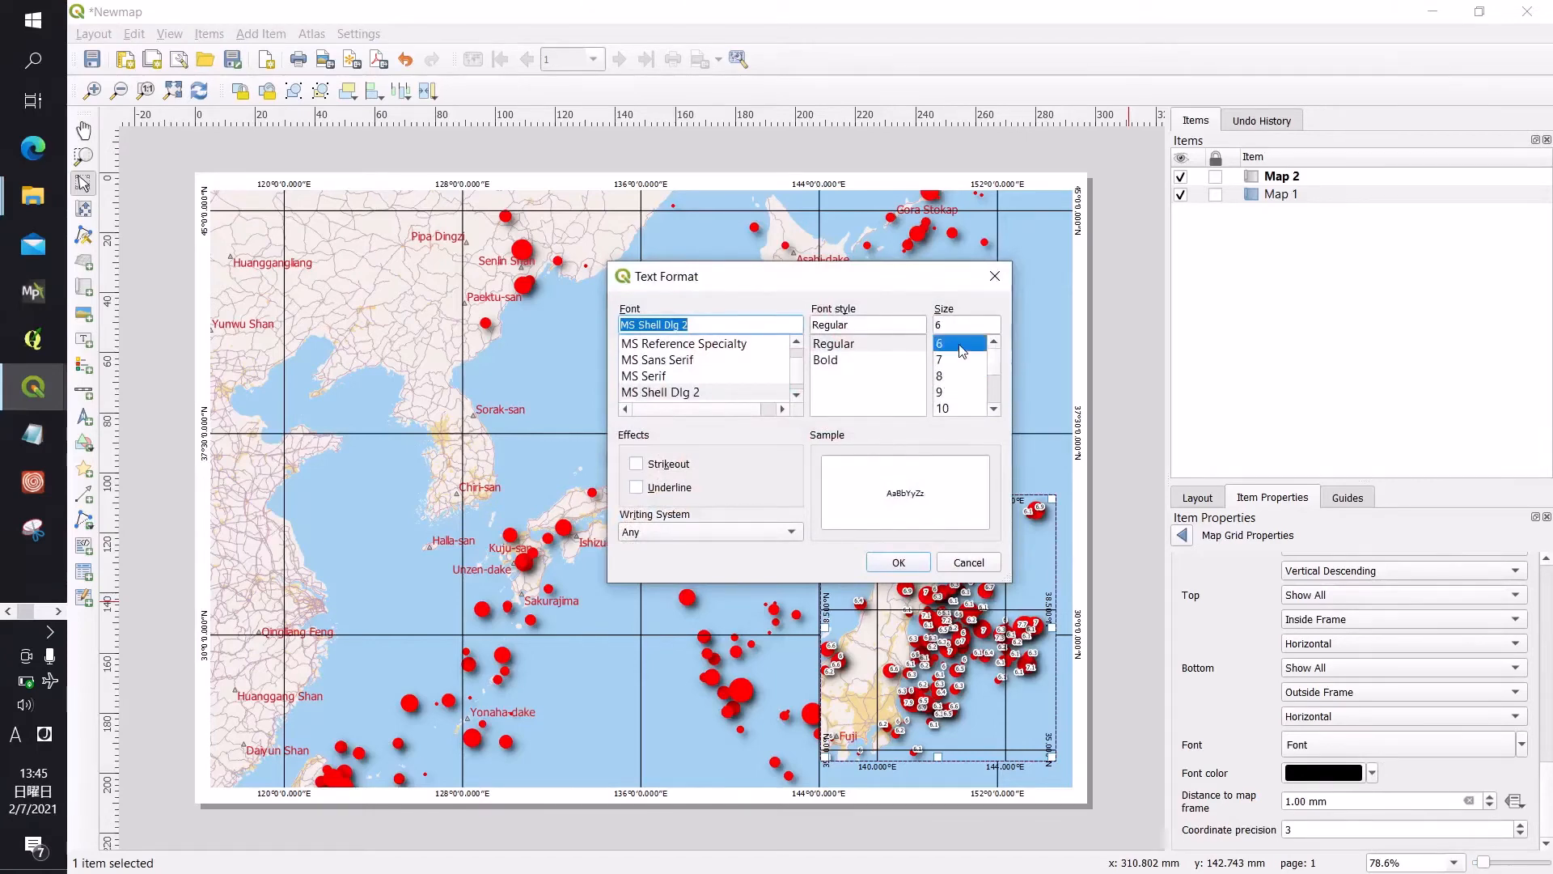
pyautogui.click(898, 562)
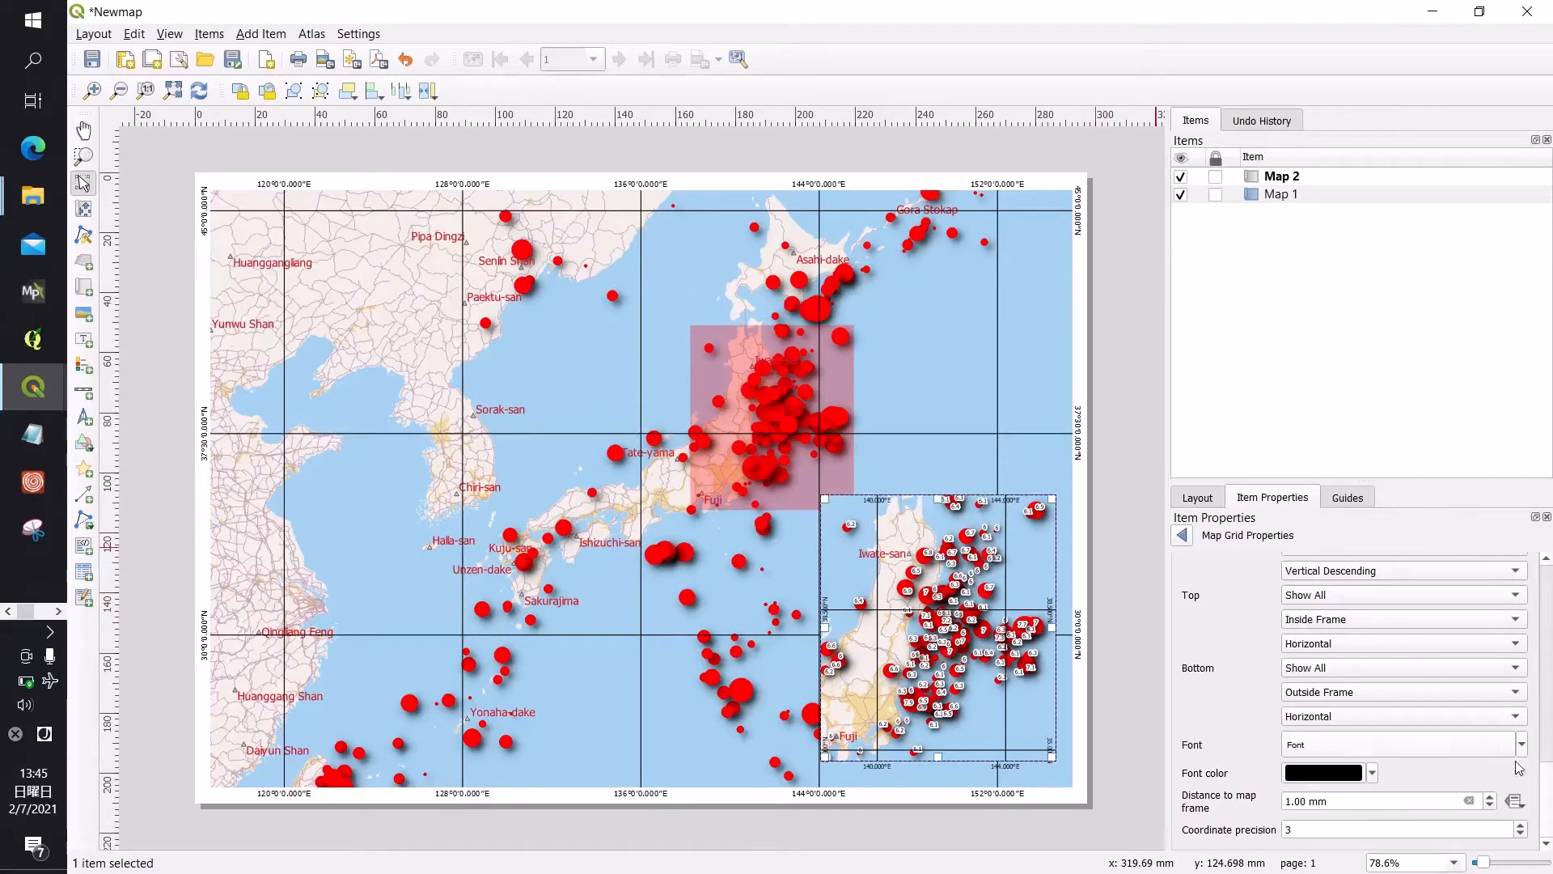
# Step: Try the Interior Ticks and Line Border frame styles on Map 2's grid and deselect the map
pyautogui.moveTo(1546, 789); pyautogui.dragTo(1552, 633)
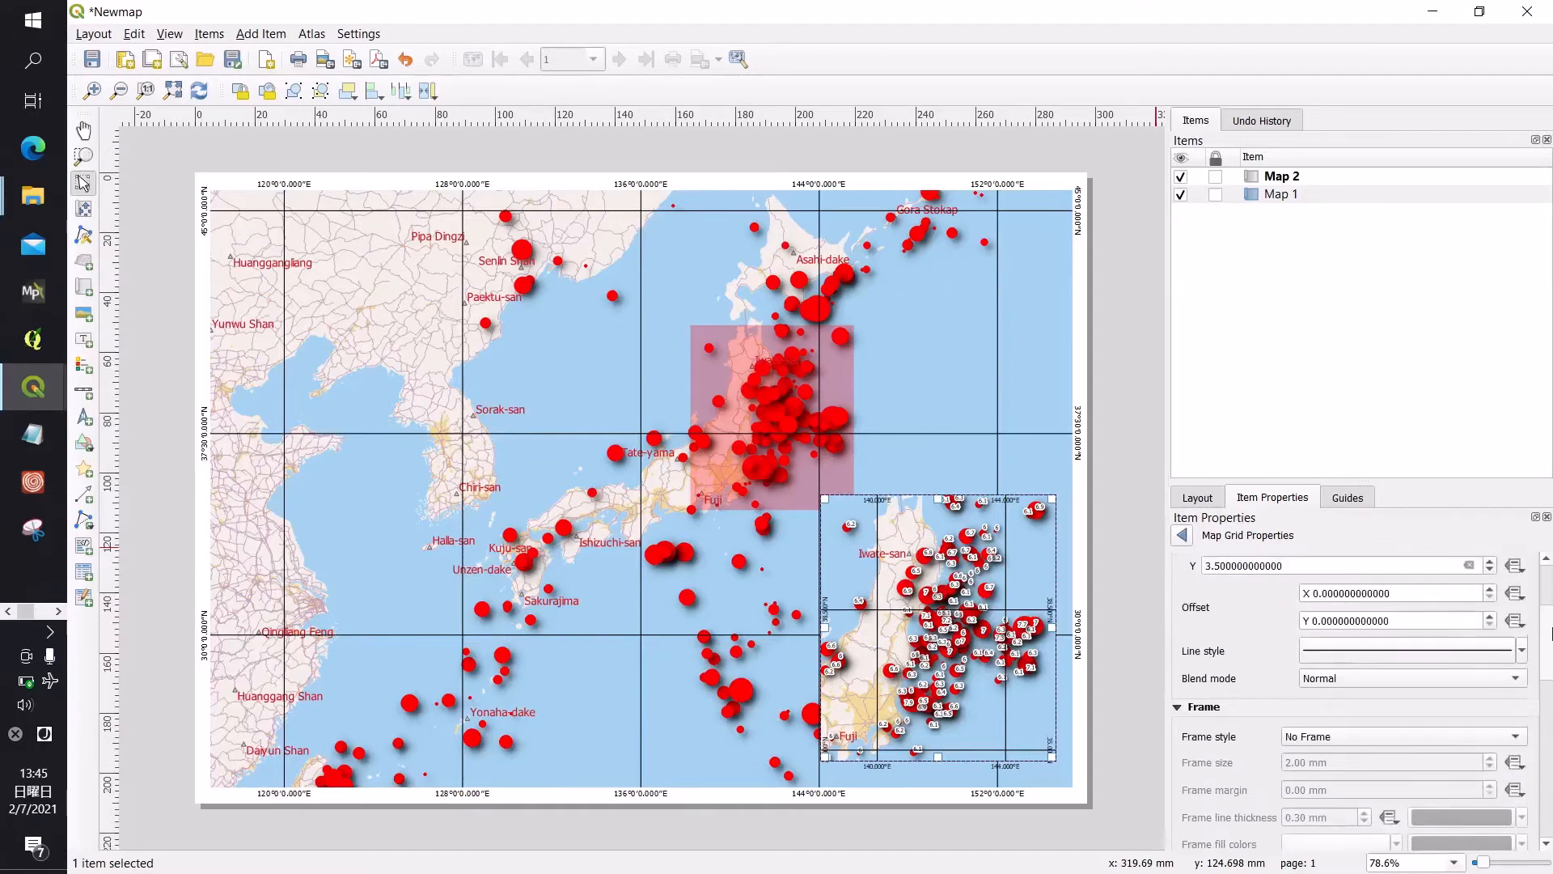
pyautogui.click(1506, 735)
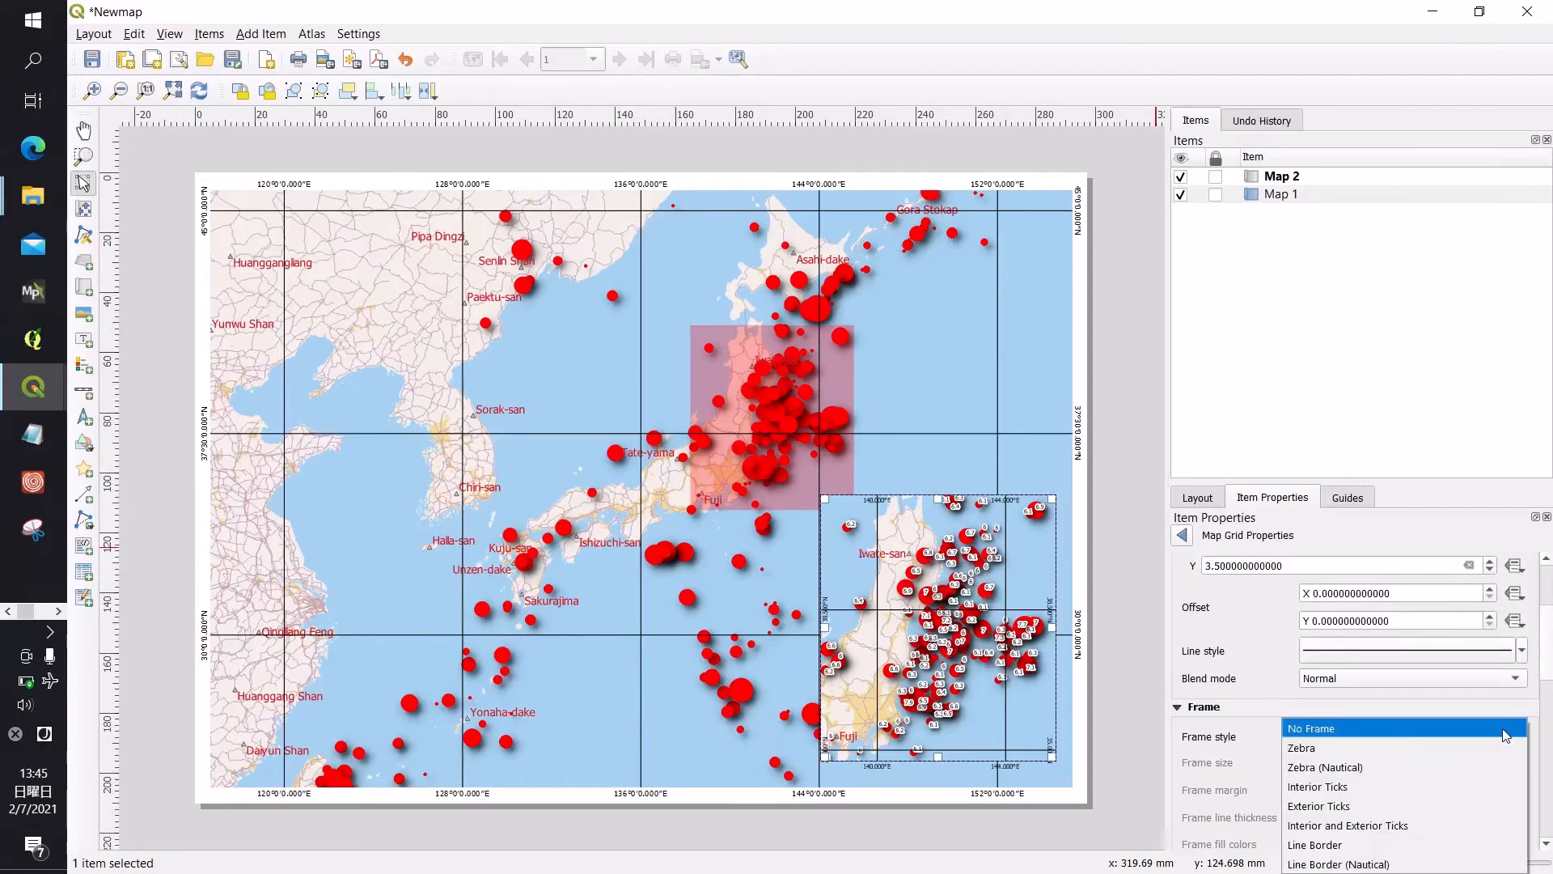
pyautogui.click(1389, 791)
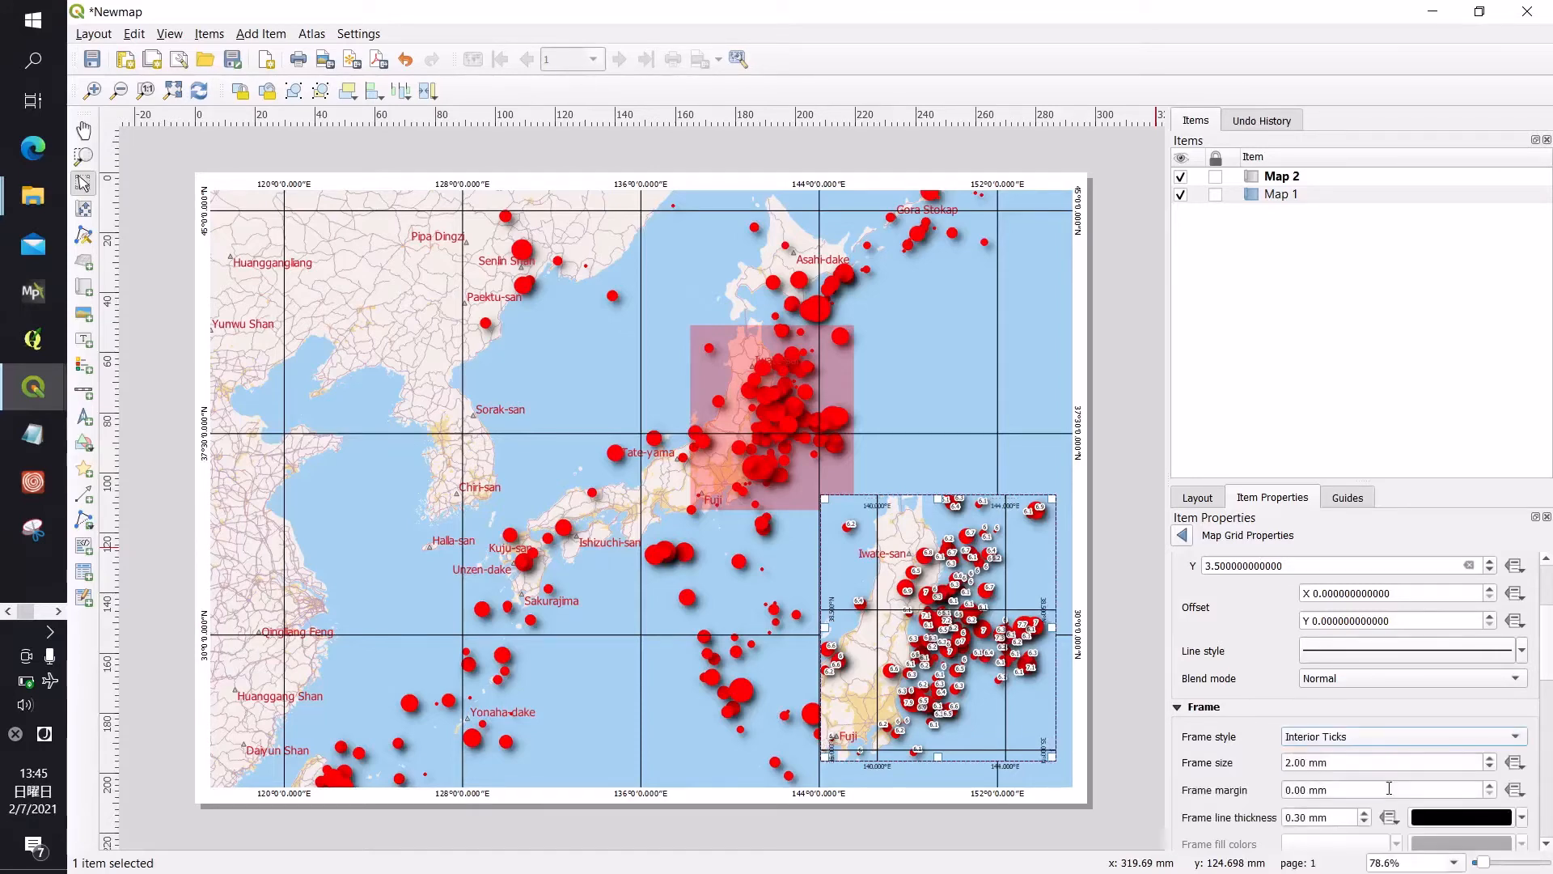
pyautogui.click(1381, 737)
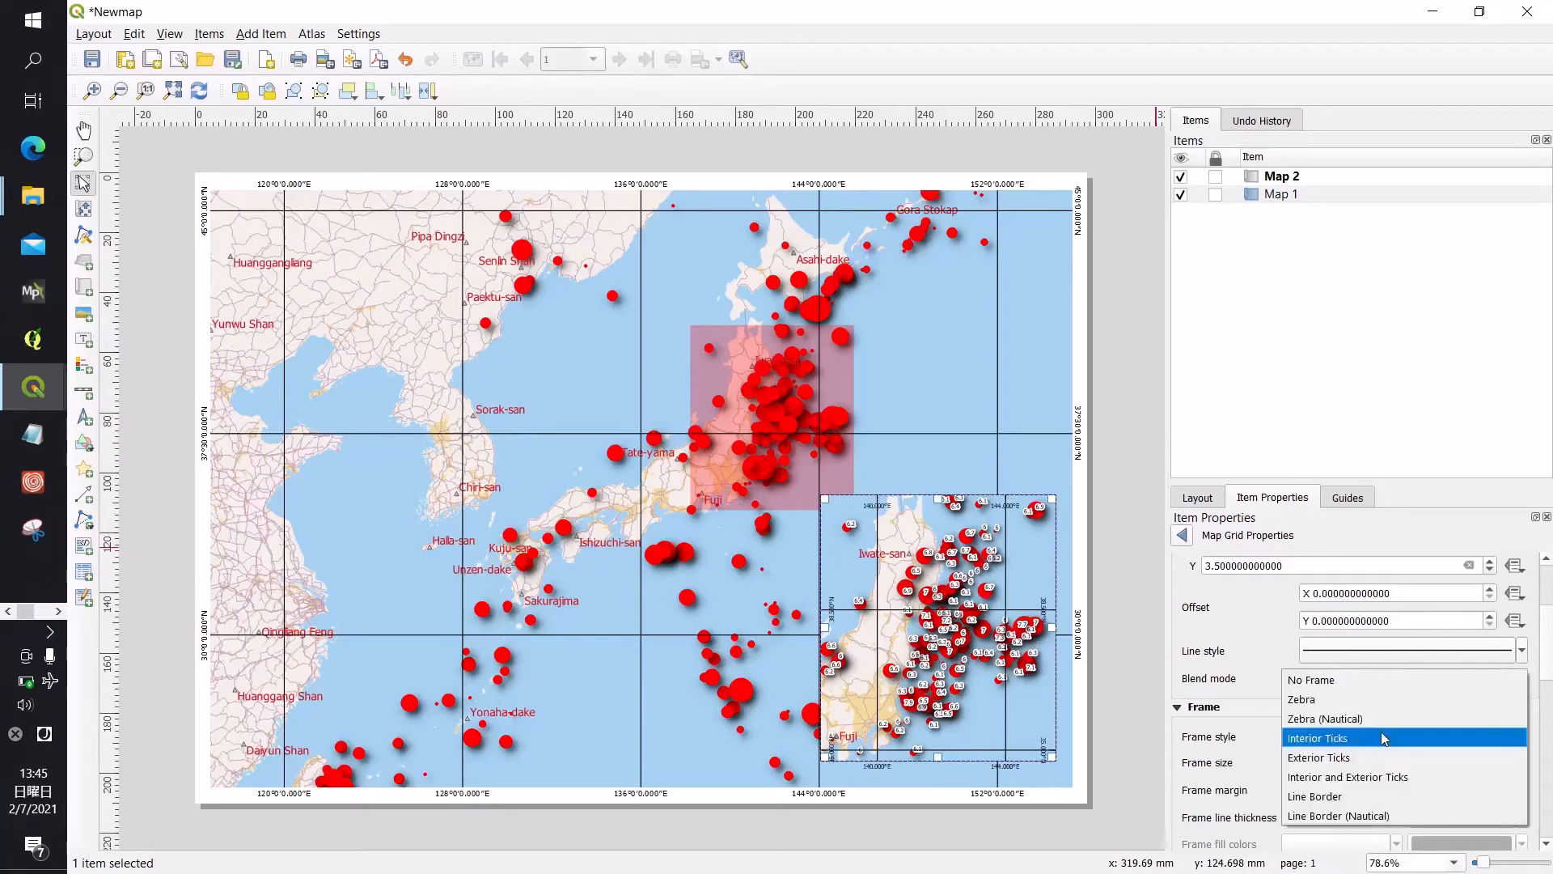
pyautogui.click(1358, 795)
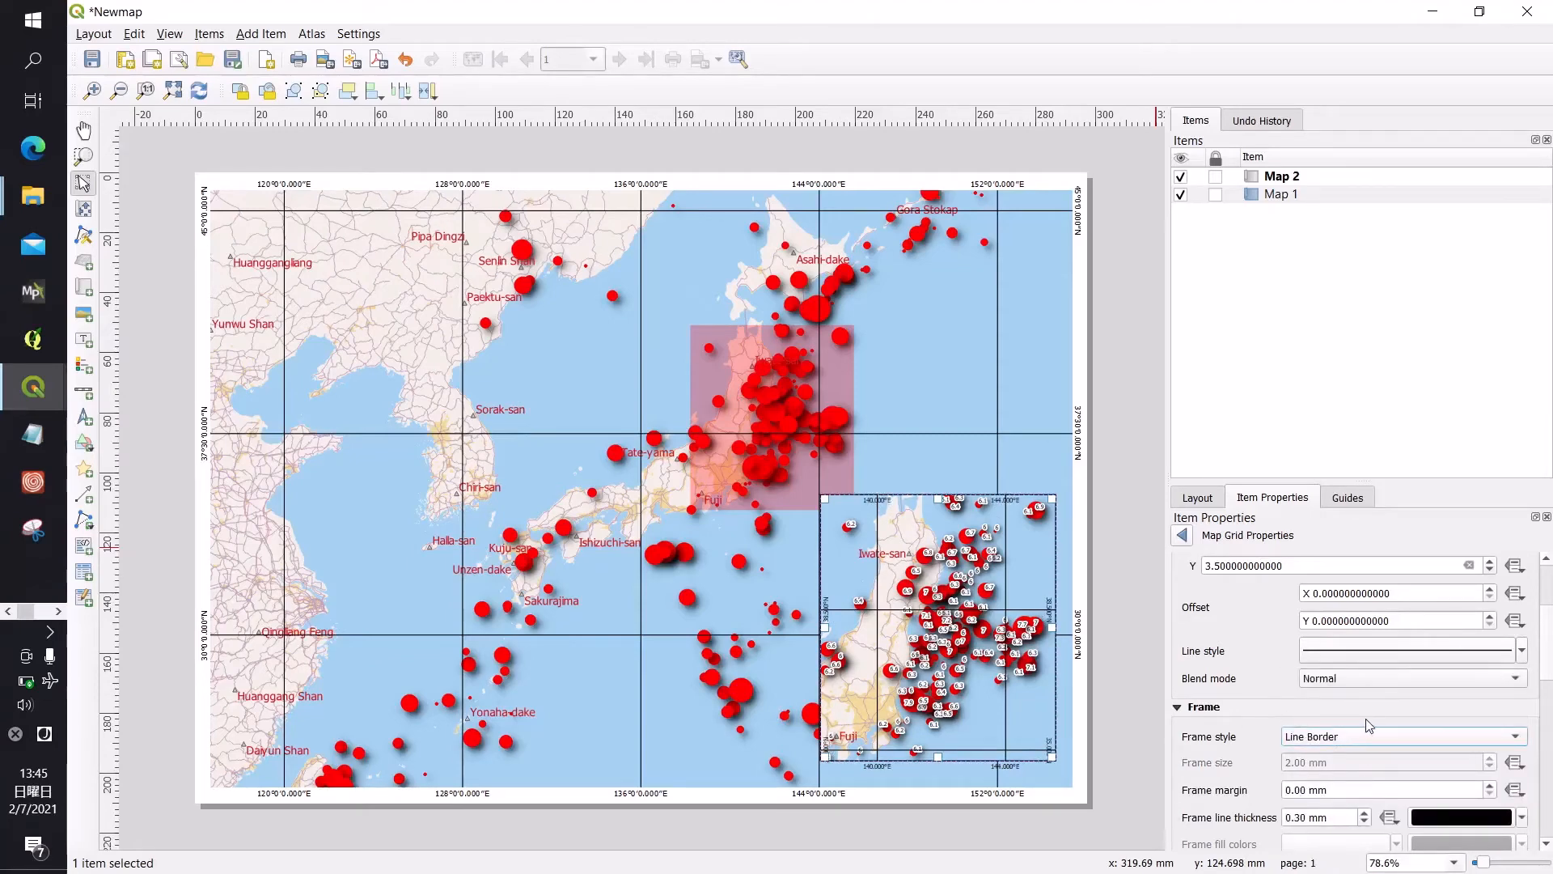
pyautogui.click(1123, 711)
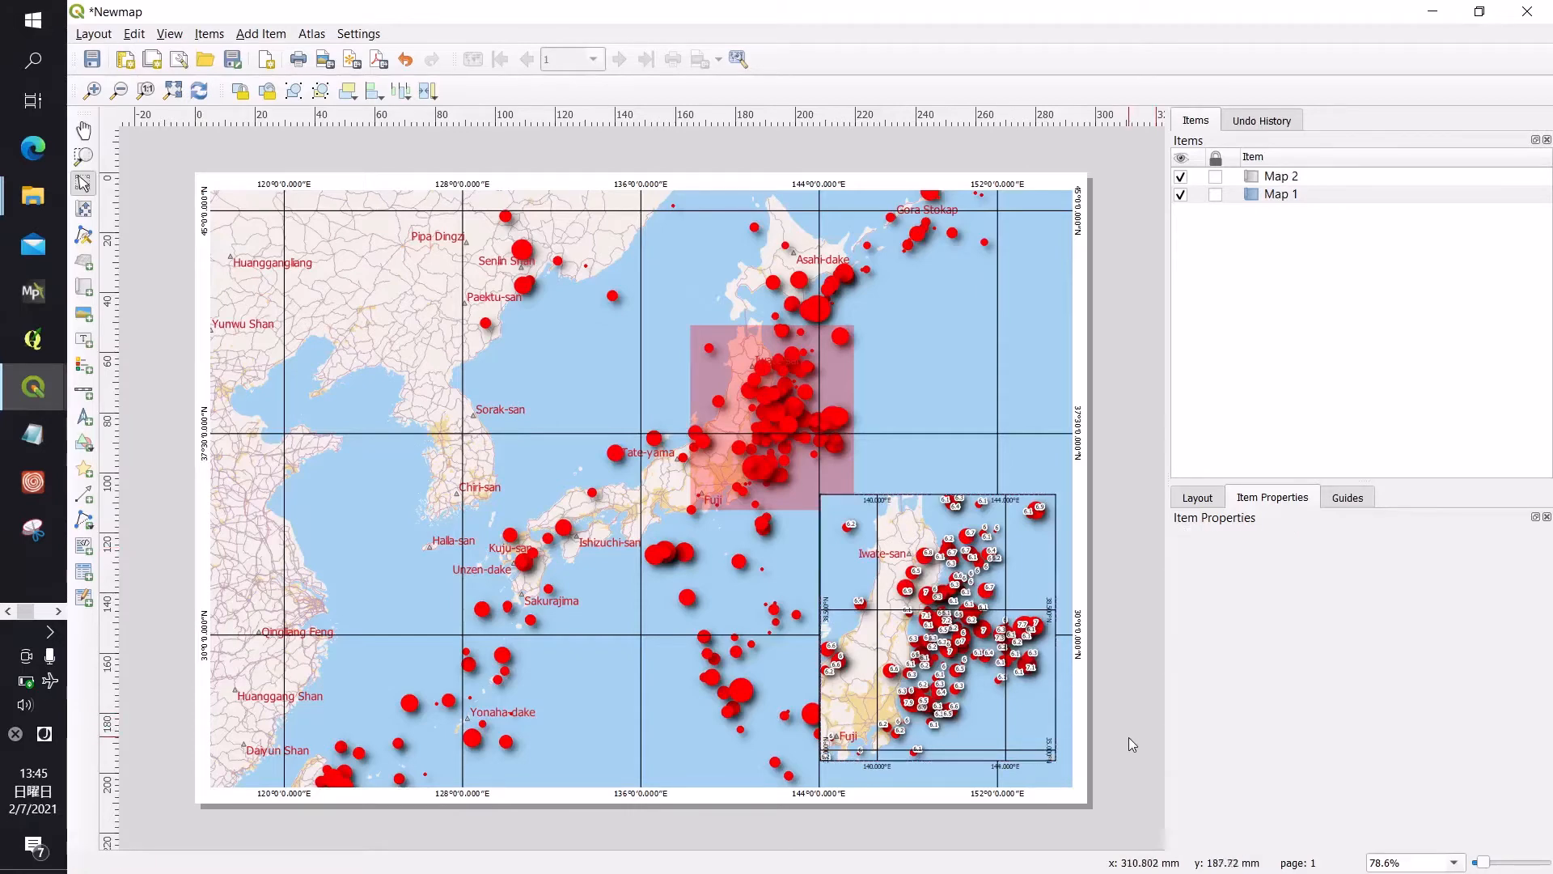
# Step: Move the Map 2 inset slightly up and to the right over the main map, and deselect it
pyautogui.click(983, 595)
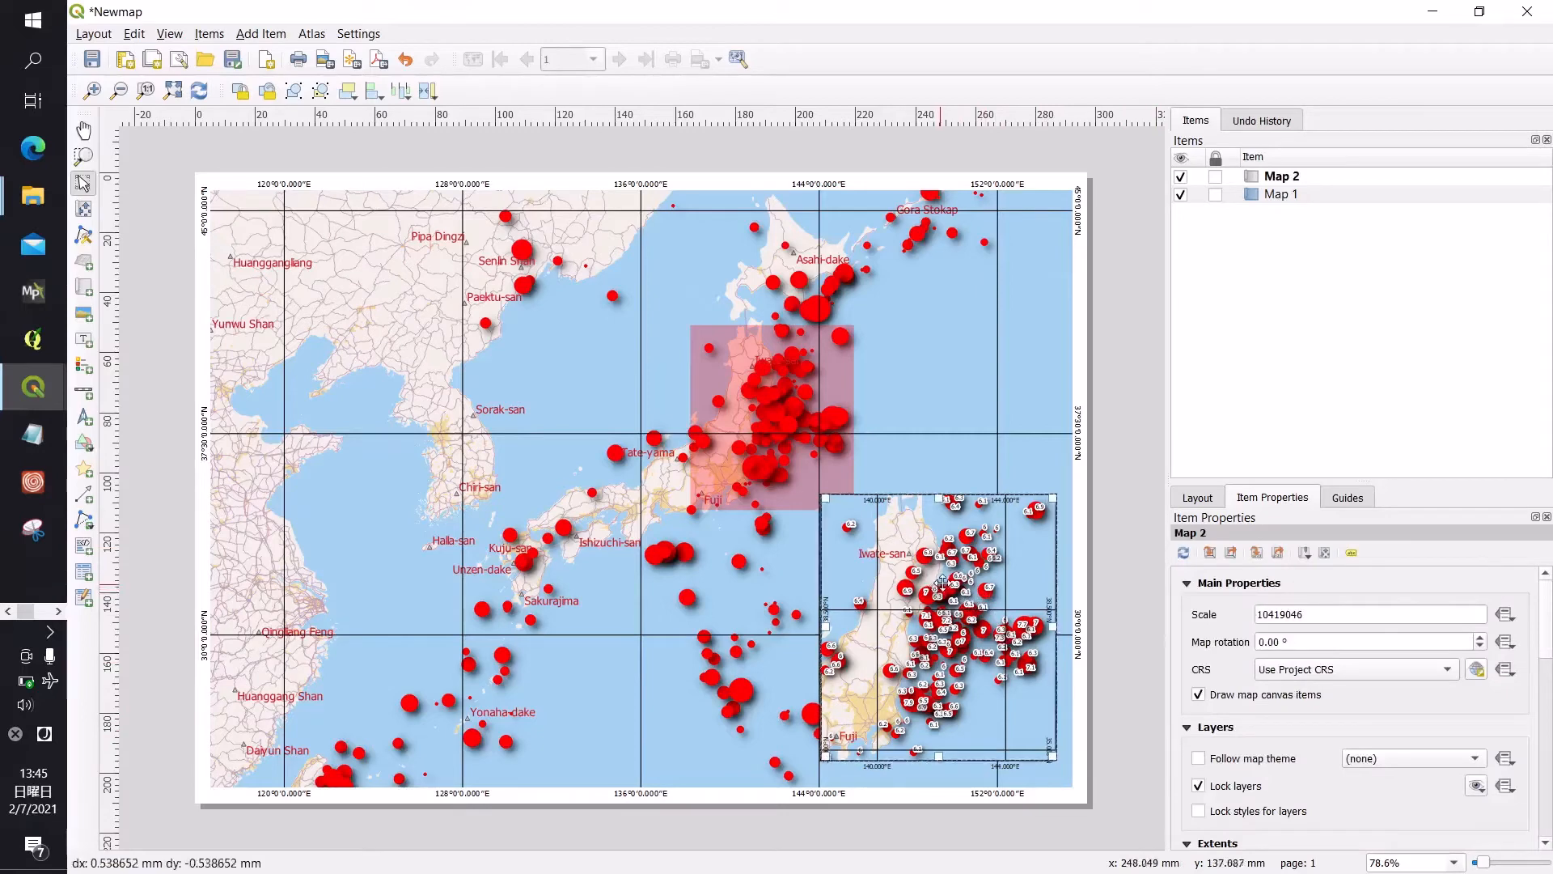
pyautogui.moveTo(938, 586); pyautogui.dragTo(946, 580)
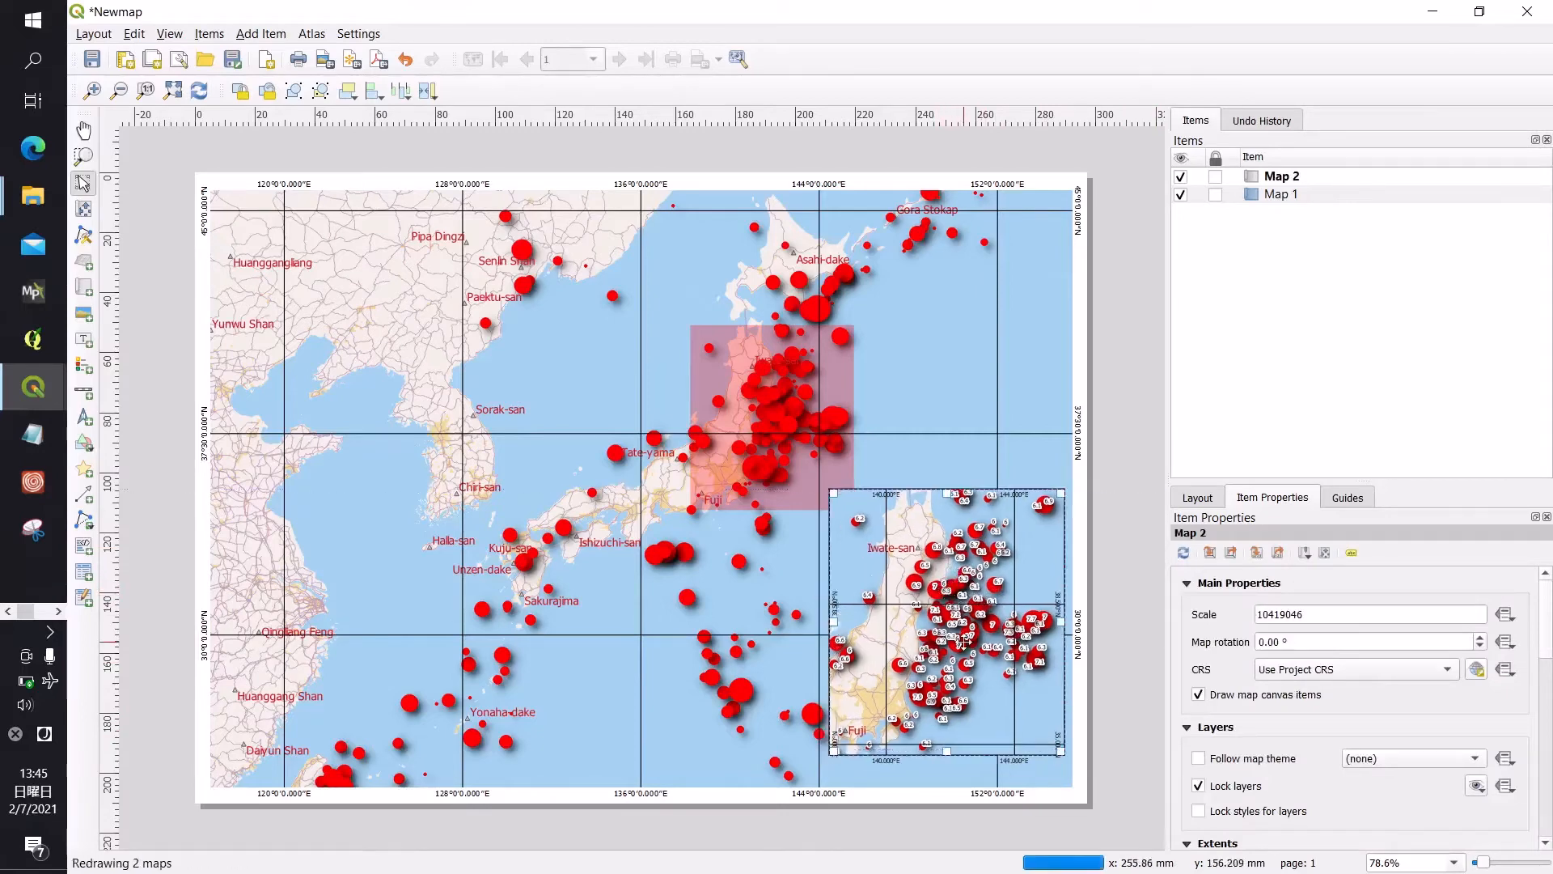
pyautogui.click(1131, 683)
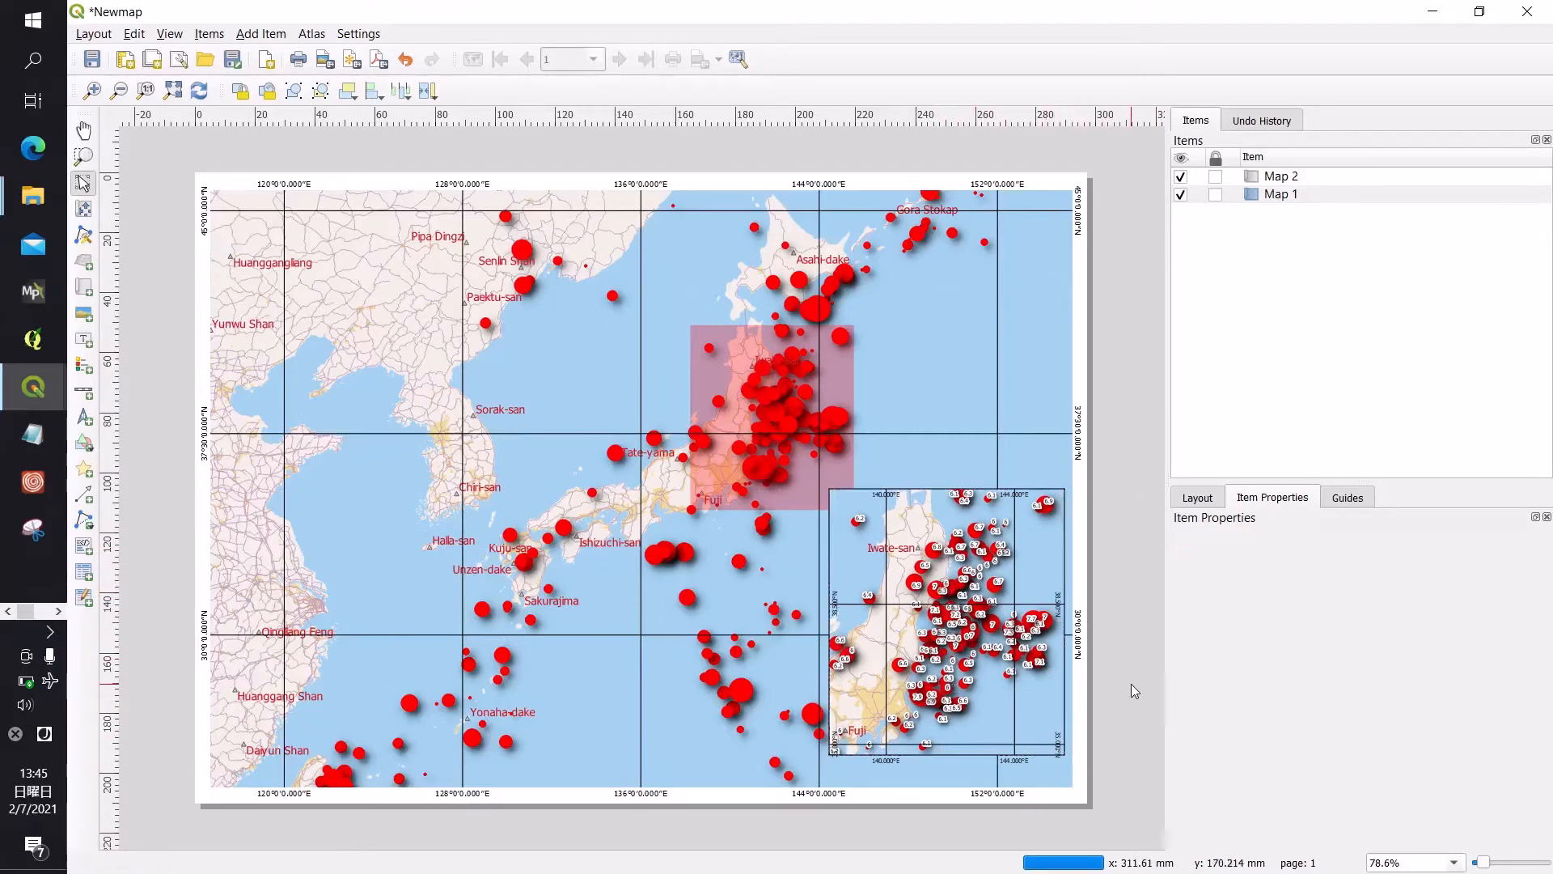
# Step: Select the main map, Map 1, and update its preview
pyautogui.click(975, 619)
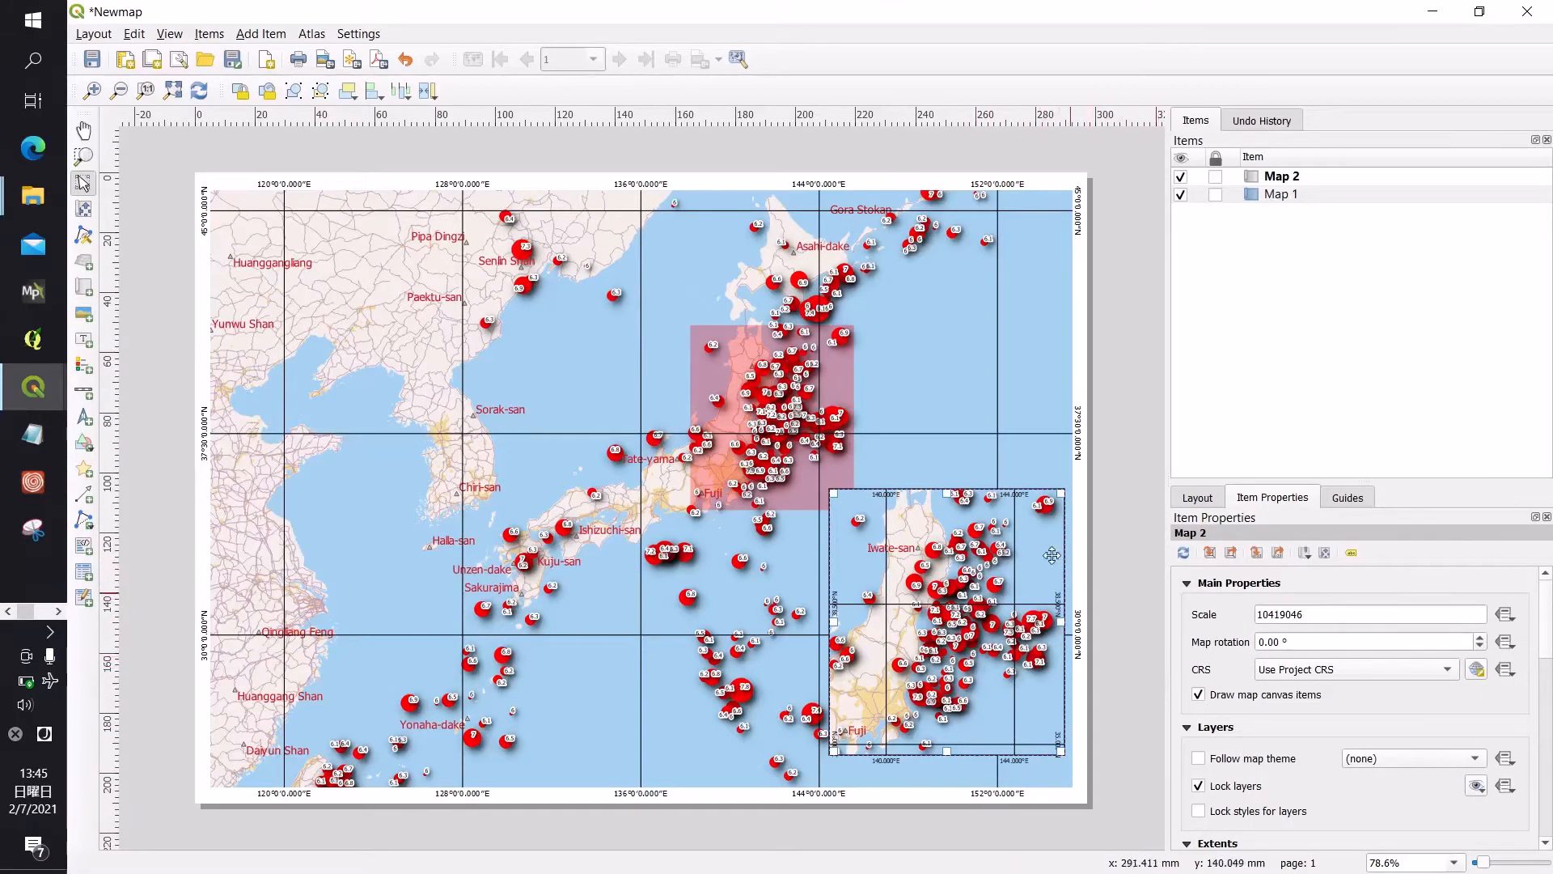
pyautogui.click(1114, 631)
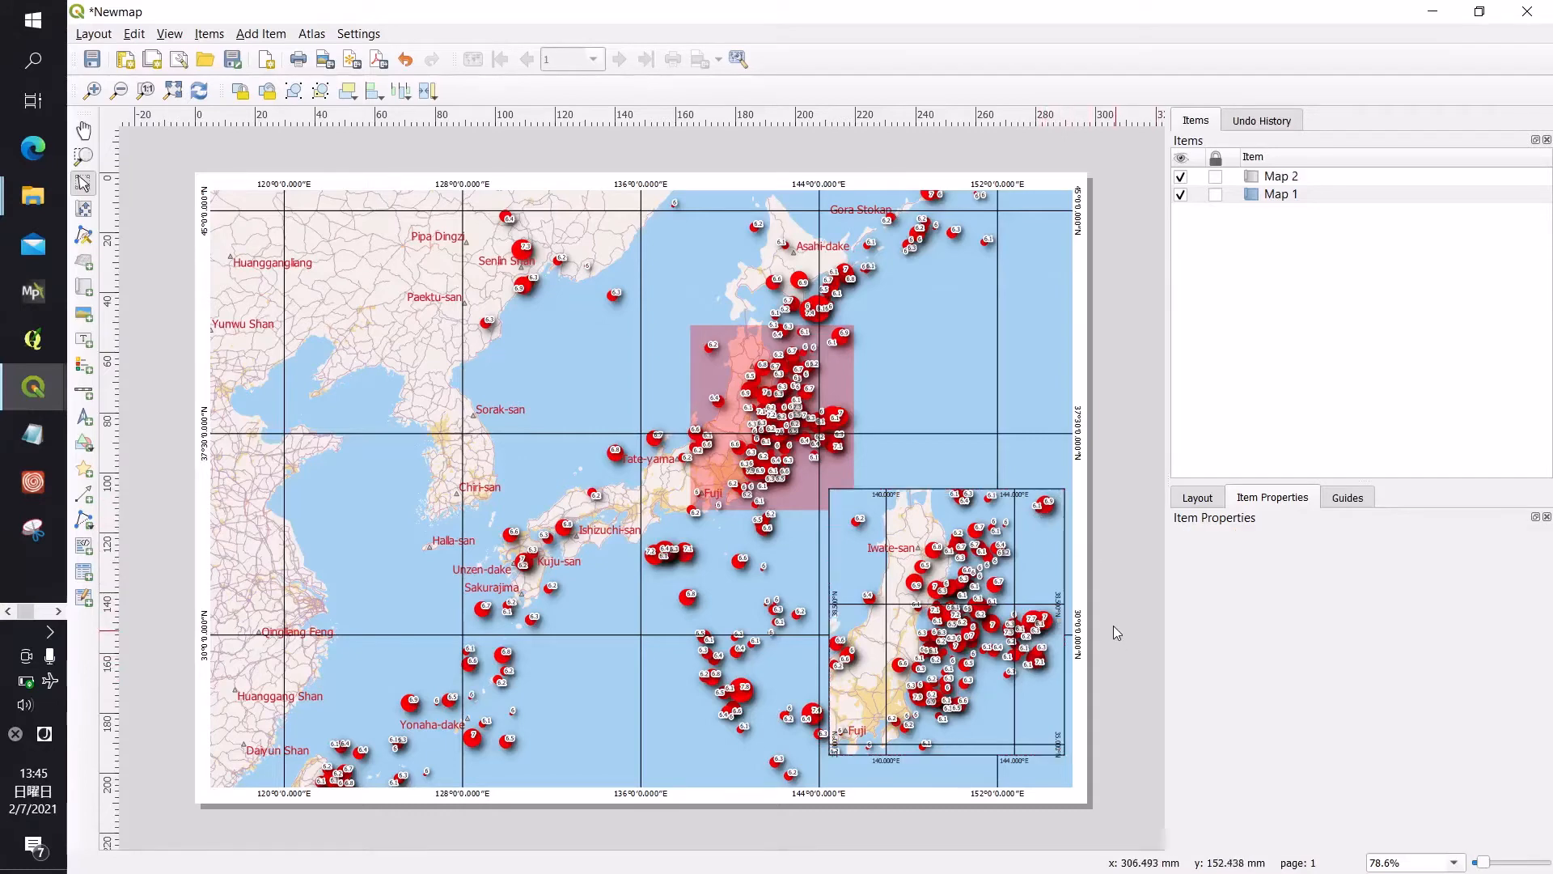
pyautogui.click(921, 407)
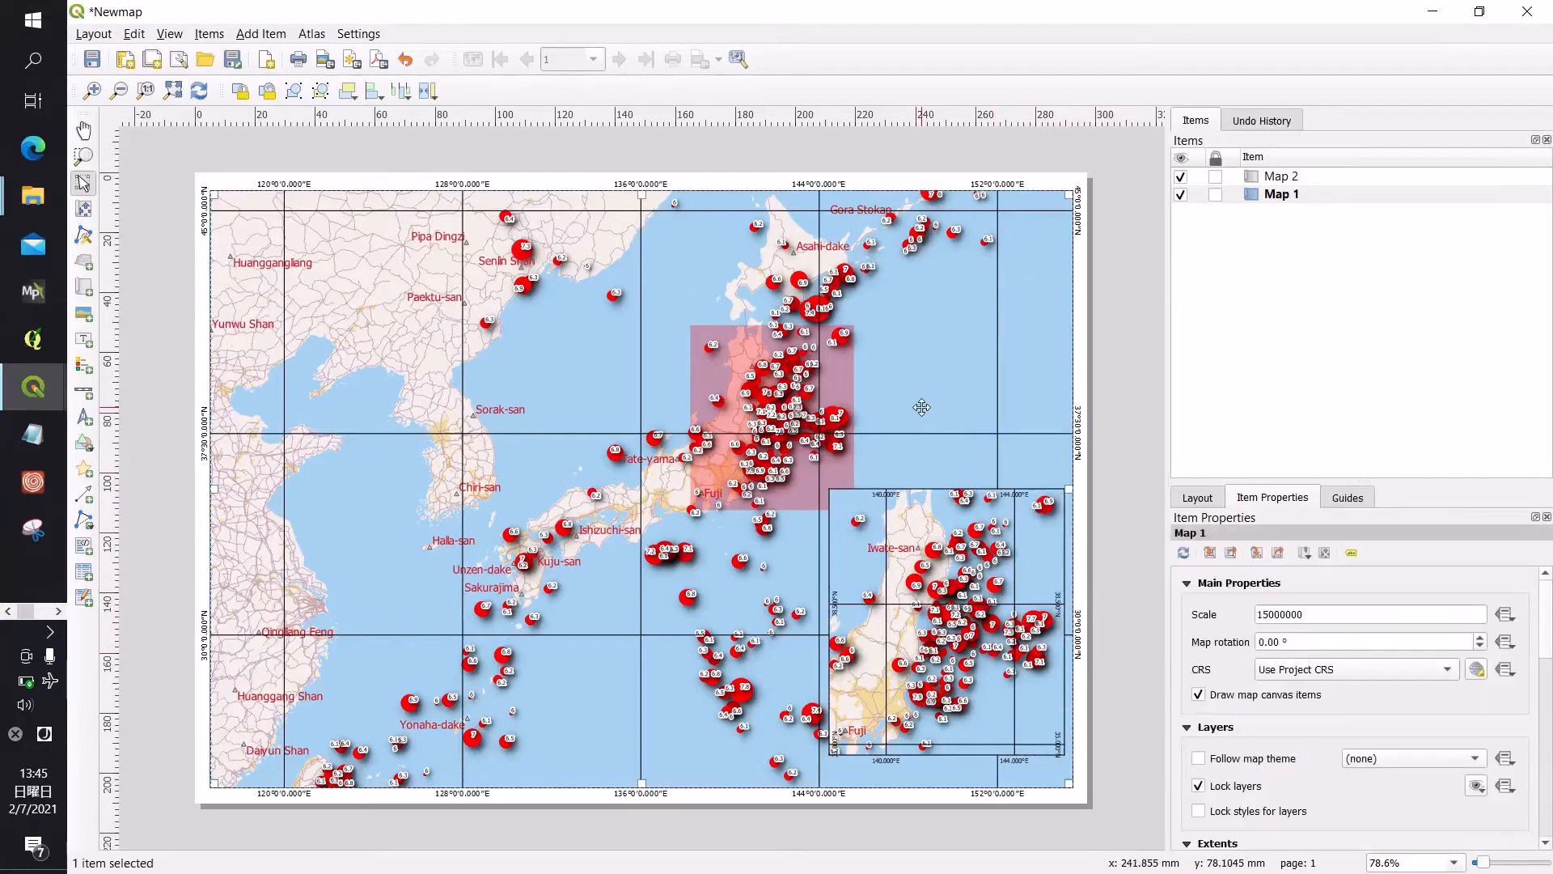
pyautogui.click(1184, 554)
# Step: Enable the item frame around the Map 2 inset
pyautogui.click(995, 575)
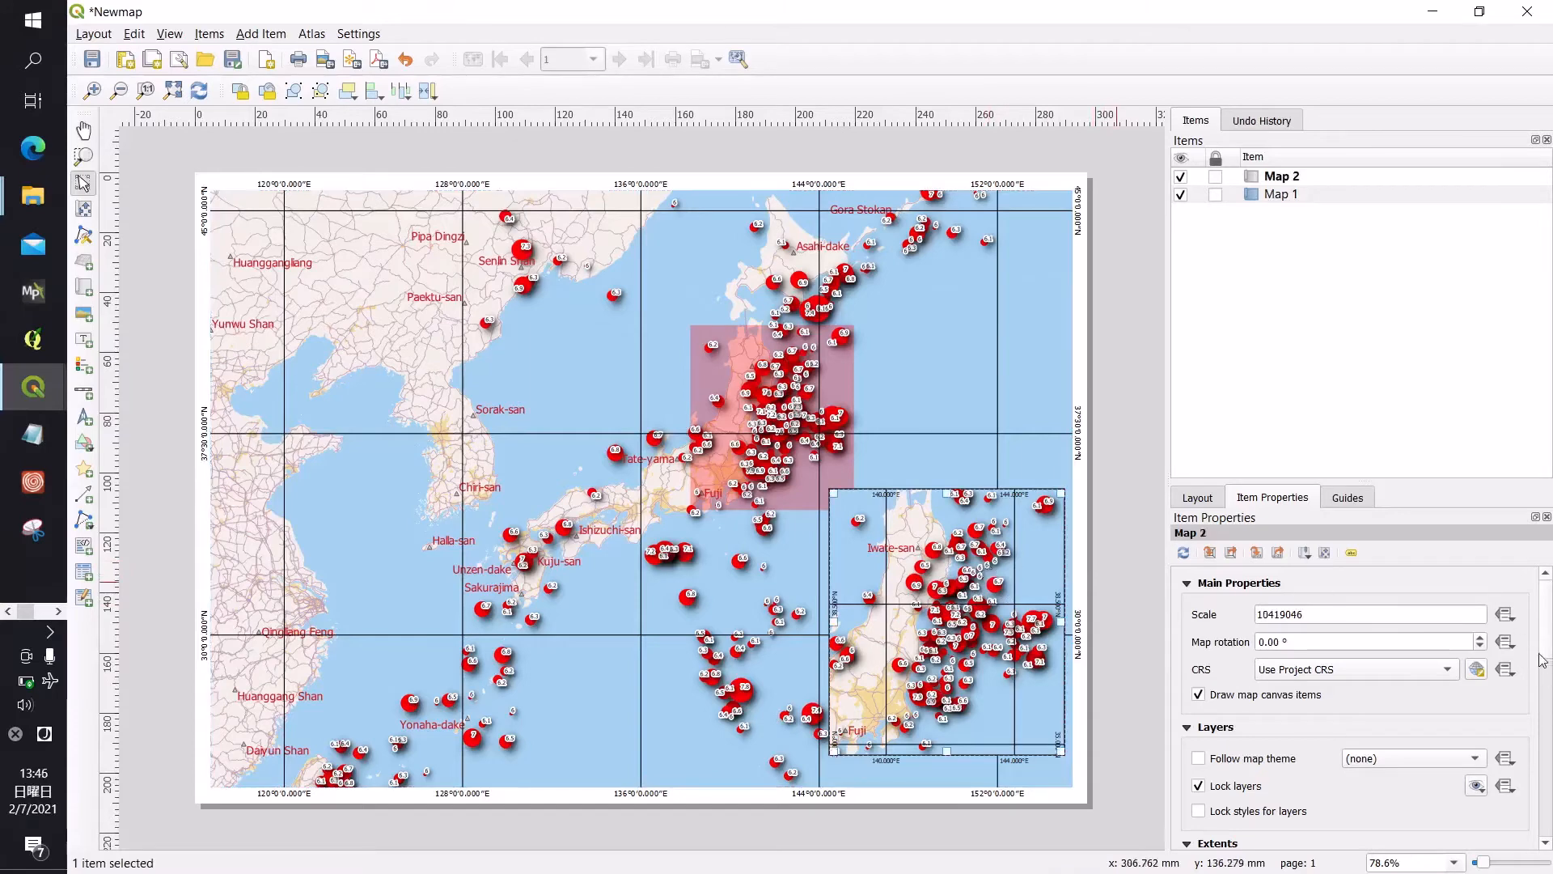
pyautogui.moveTo(1545, 633); pyautogui.dragTo(1549, 745)
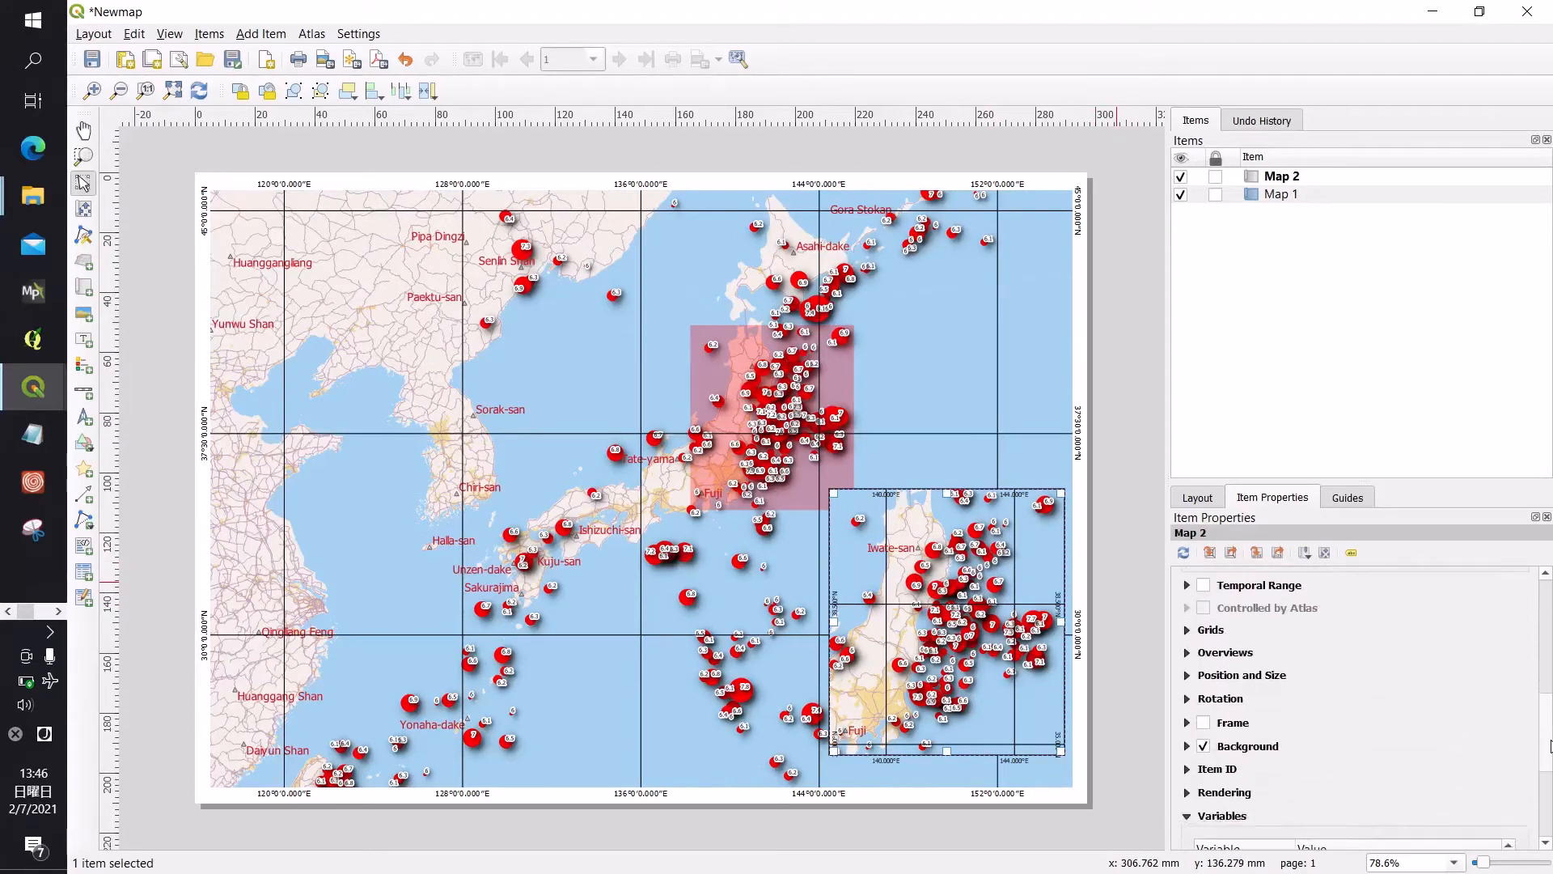
pyautogui.click(1203, 724)
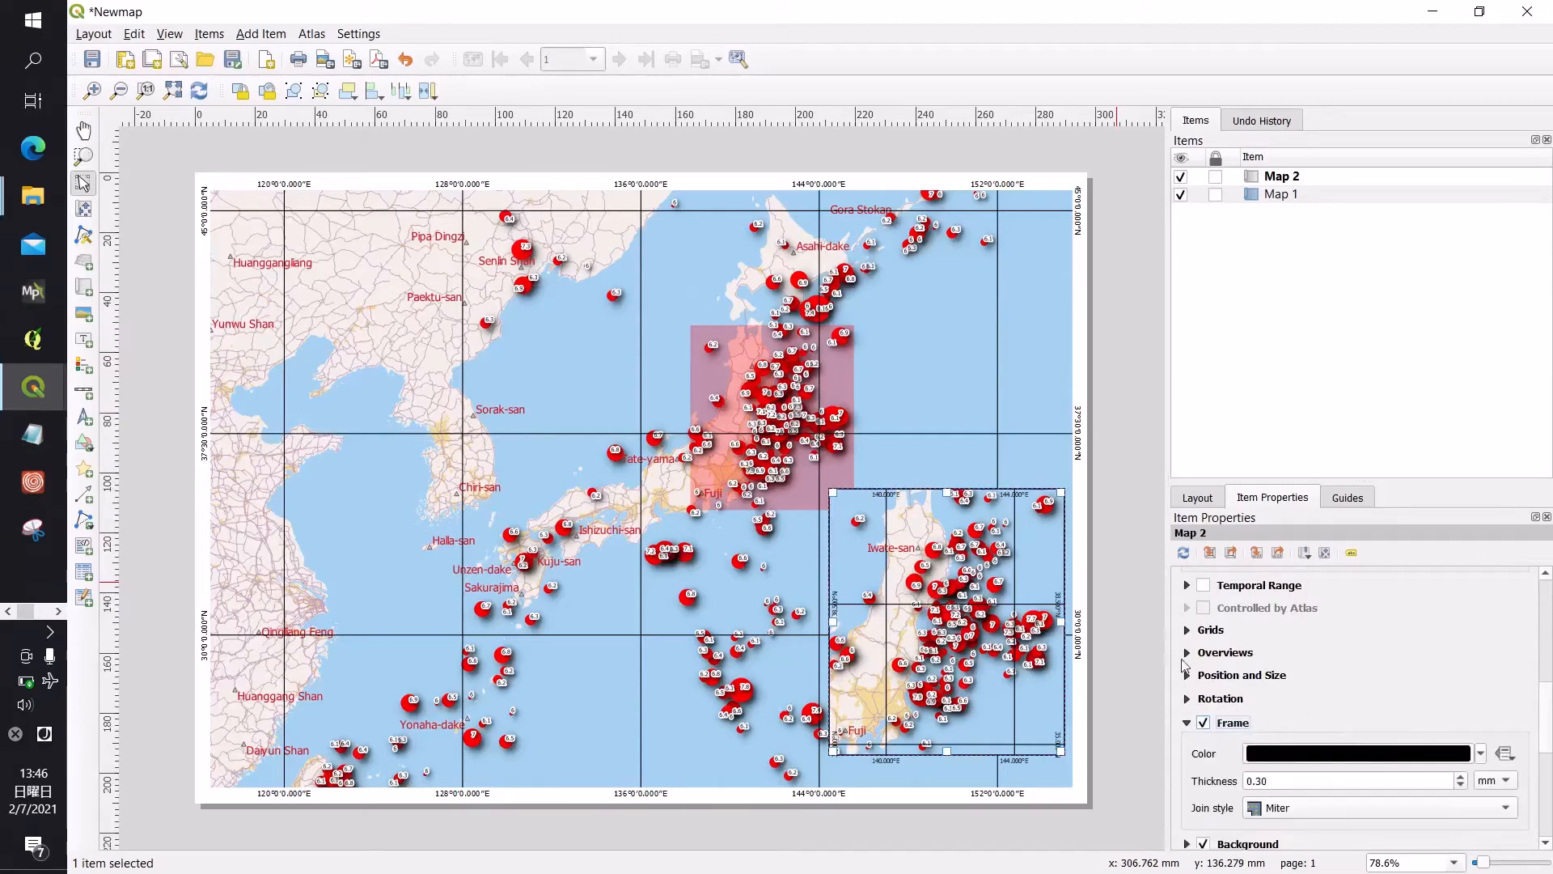
# Step: Reopen the properties of Map 2's Grid 1, set its frame style to Zebra, and deselect the map
pyautogui.click(1186, 629)
pyautogui.click(1215, 686)
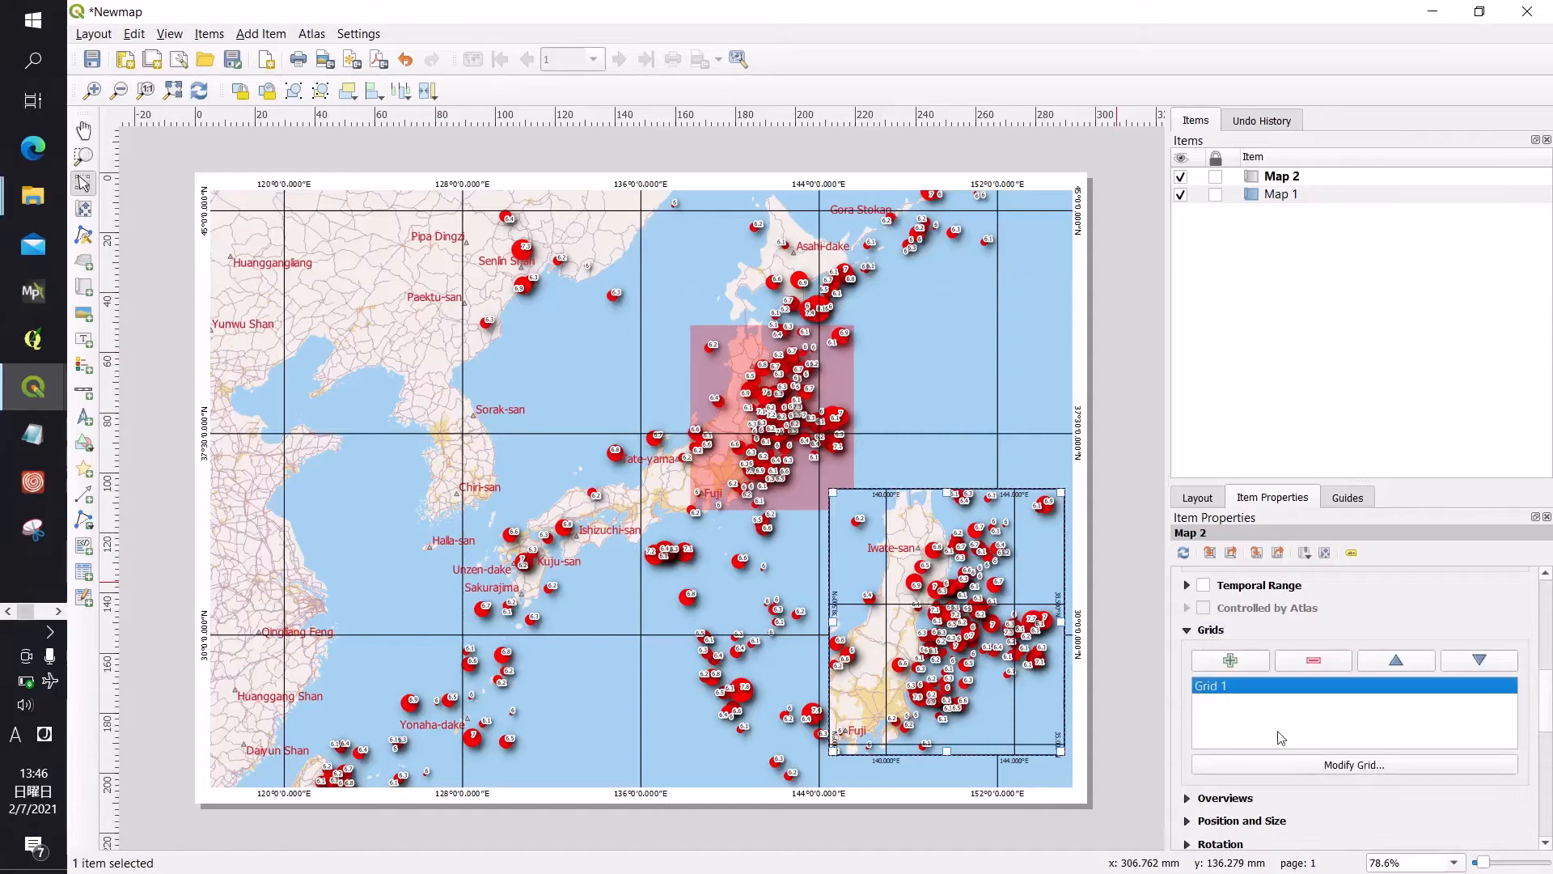
pyautogui.click(1383, 766)
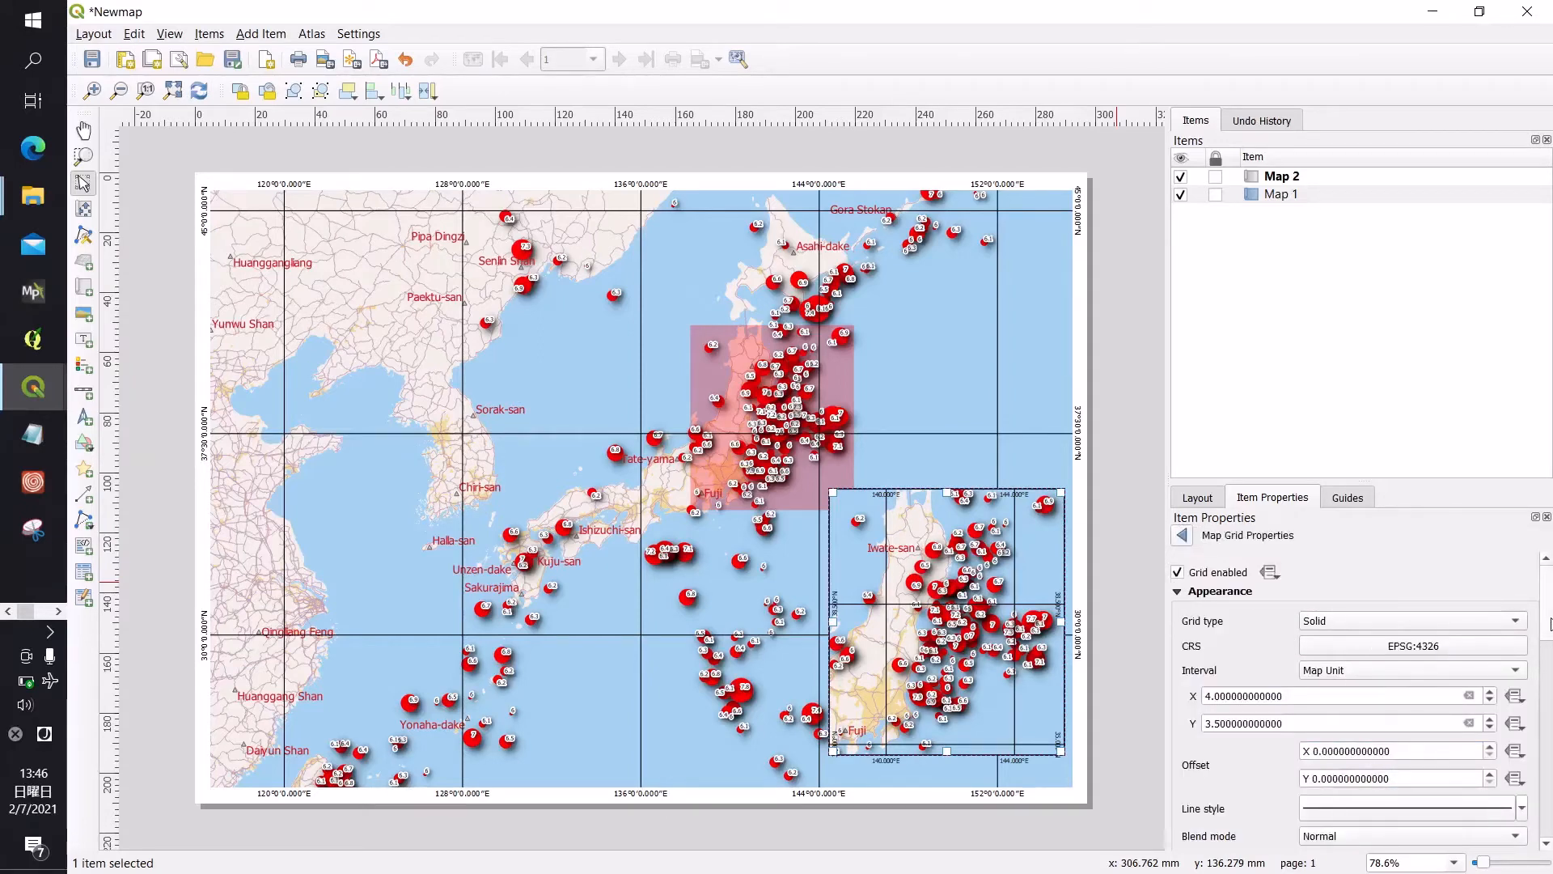
pyautogui.scroll(-5, 1521, 639)
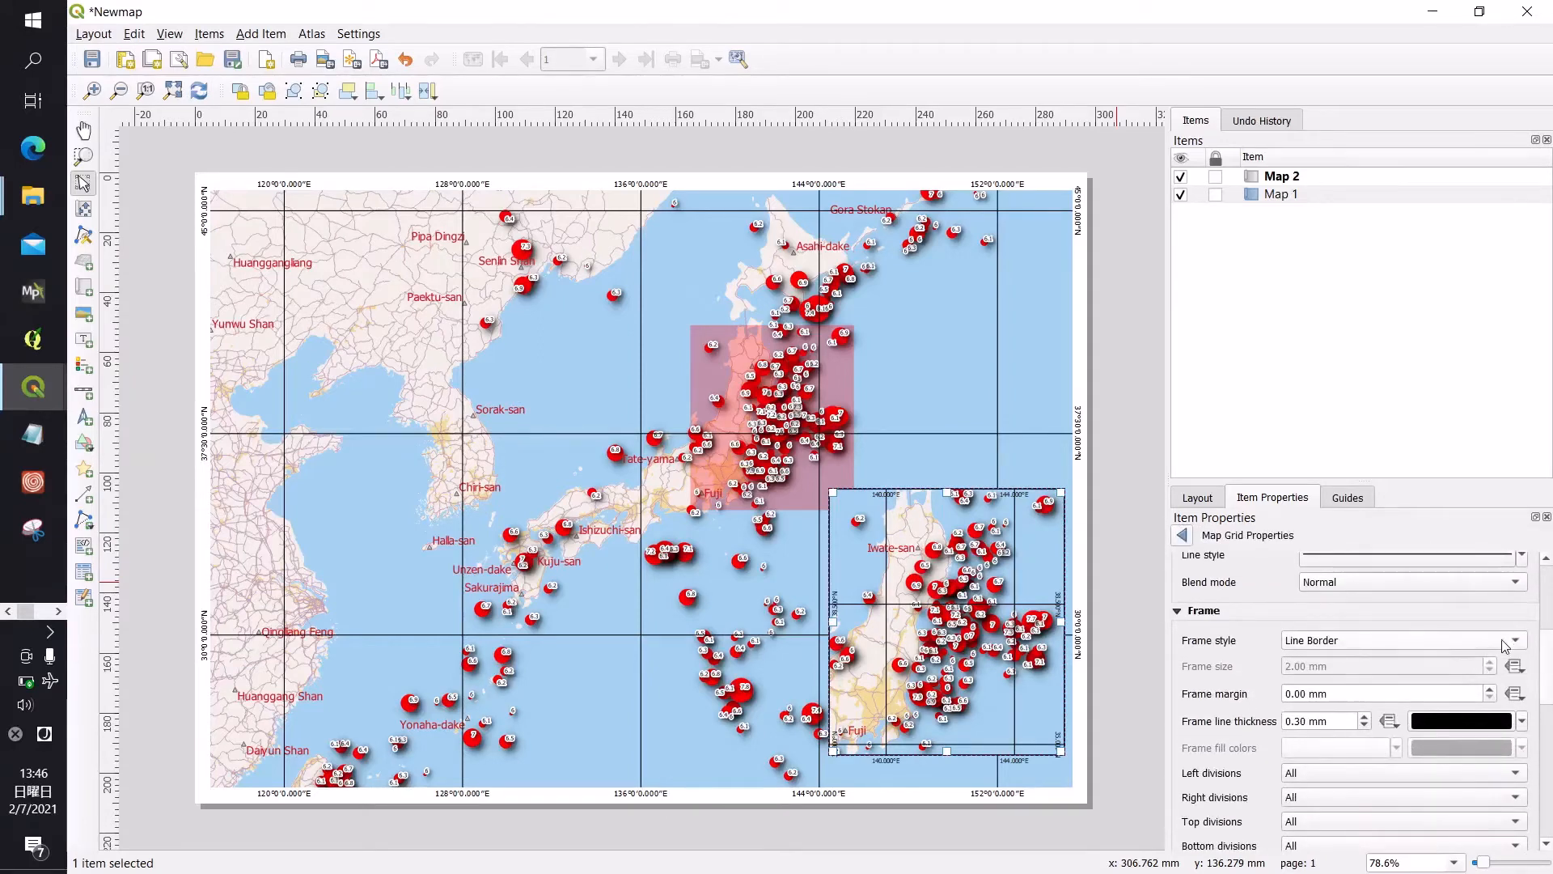
pyautogui.click(1505, 643)
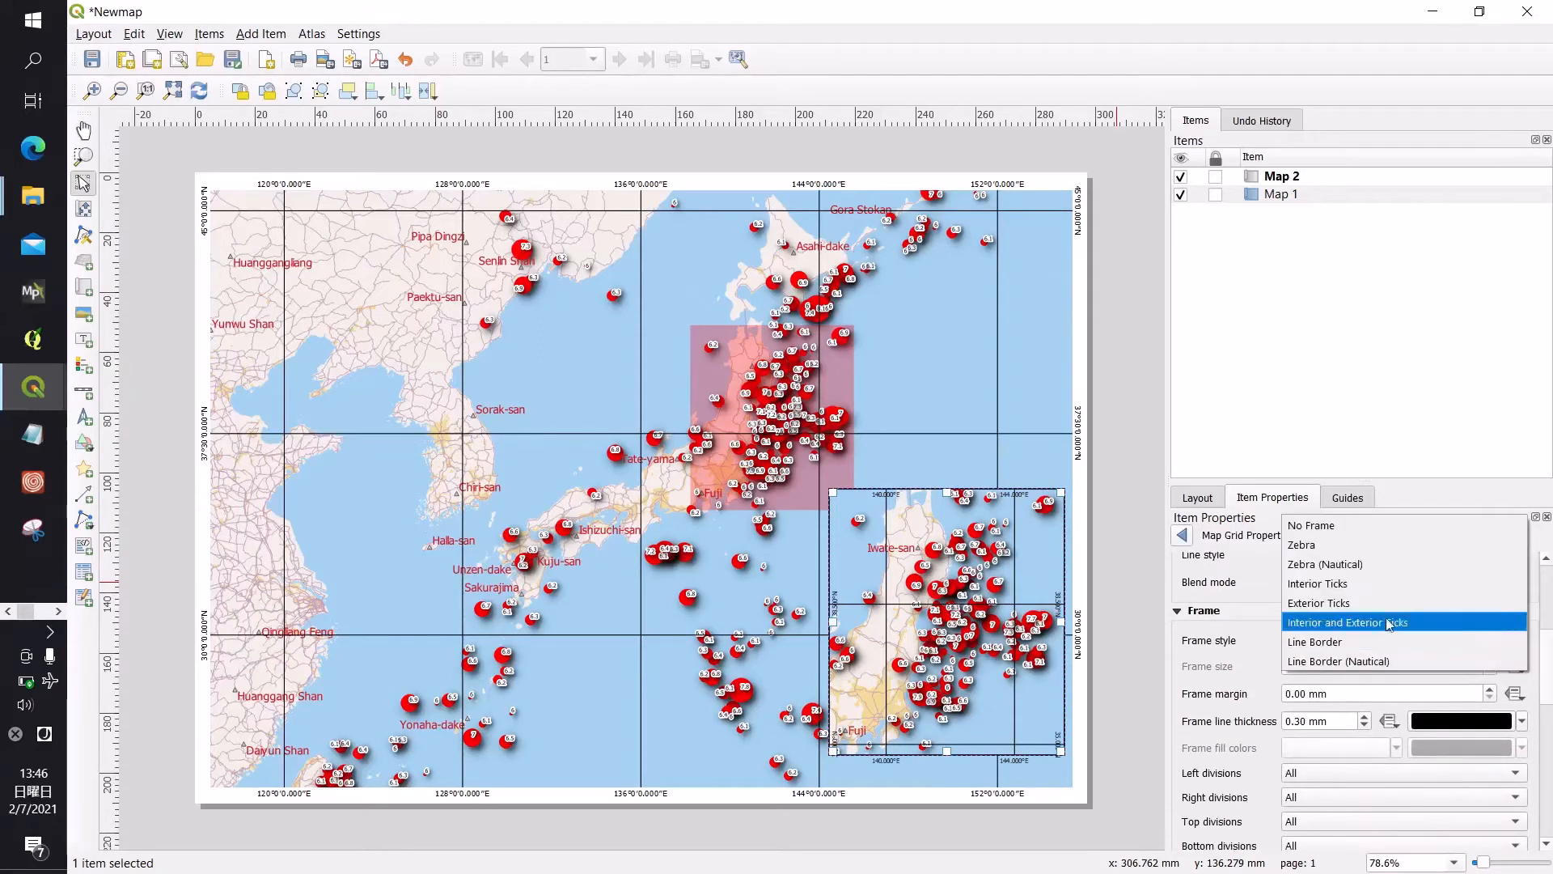
pyautogui.click(1356, 552)
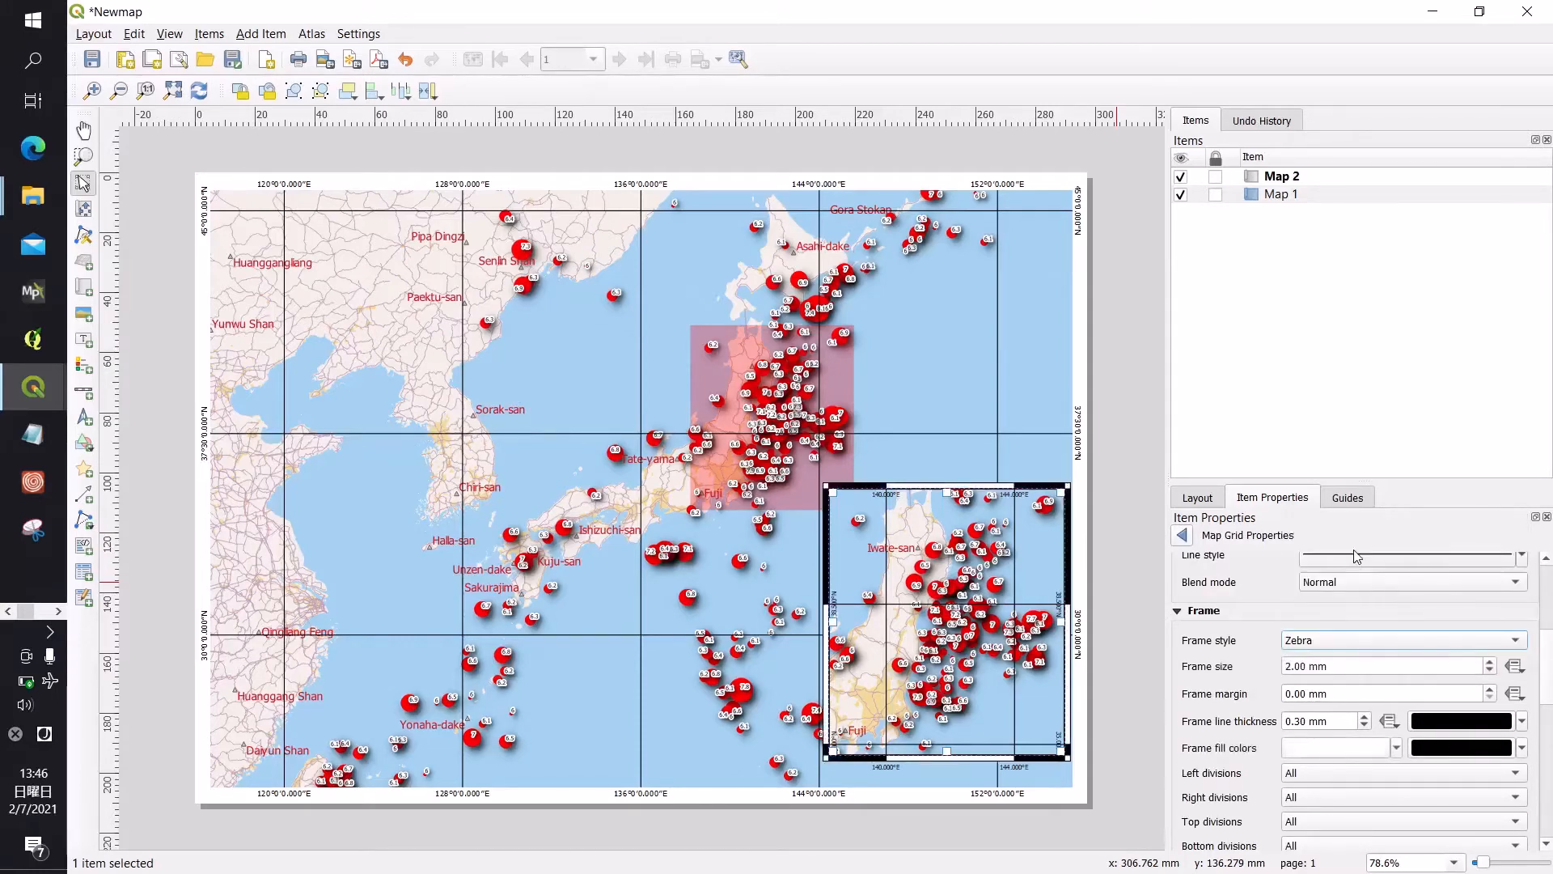
pyautogui.click(1126, 647)
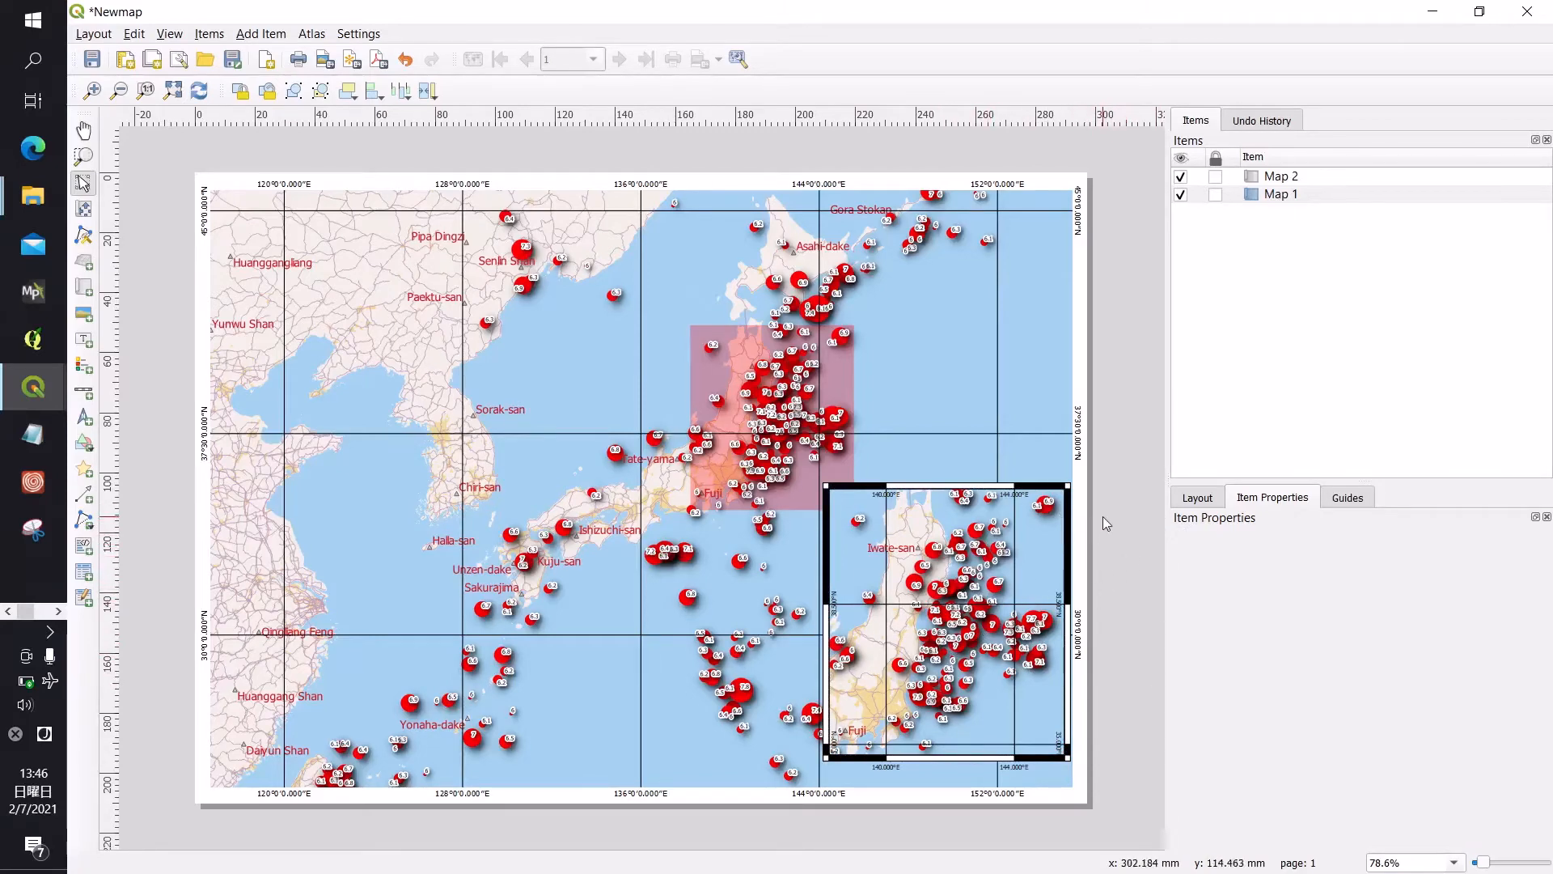
# Step: Switch to the main QGIS project window and set the query layer's labels to No Labels
pyautogui.click(866, 379)
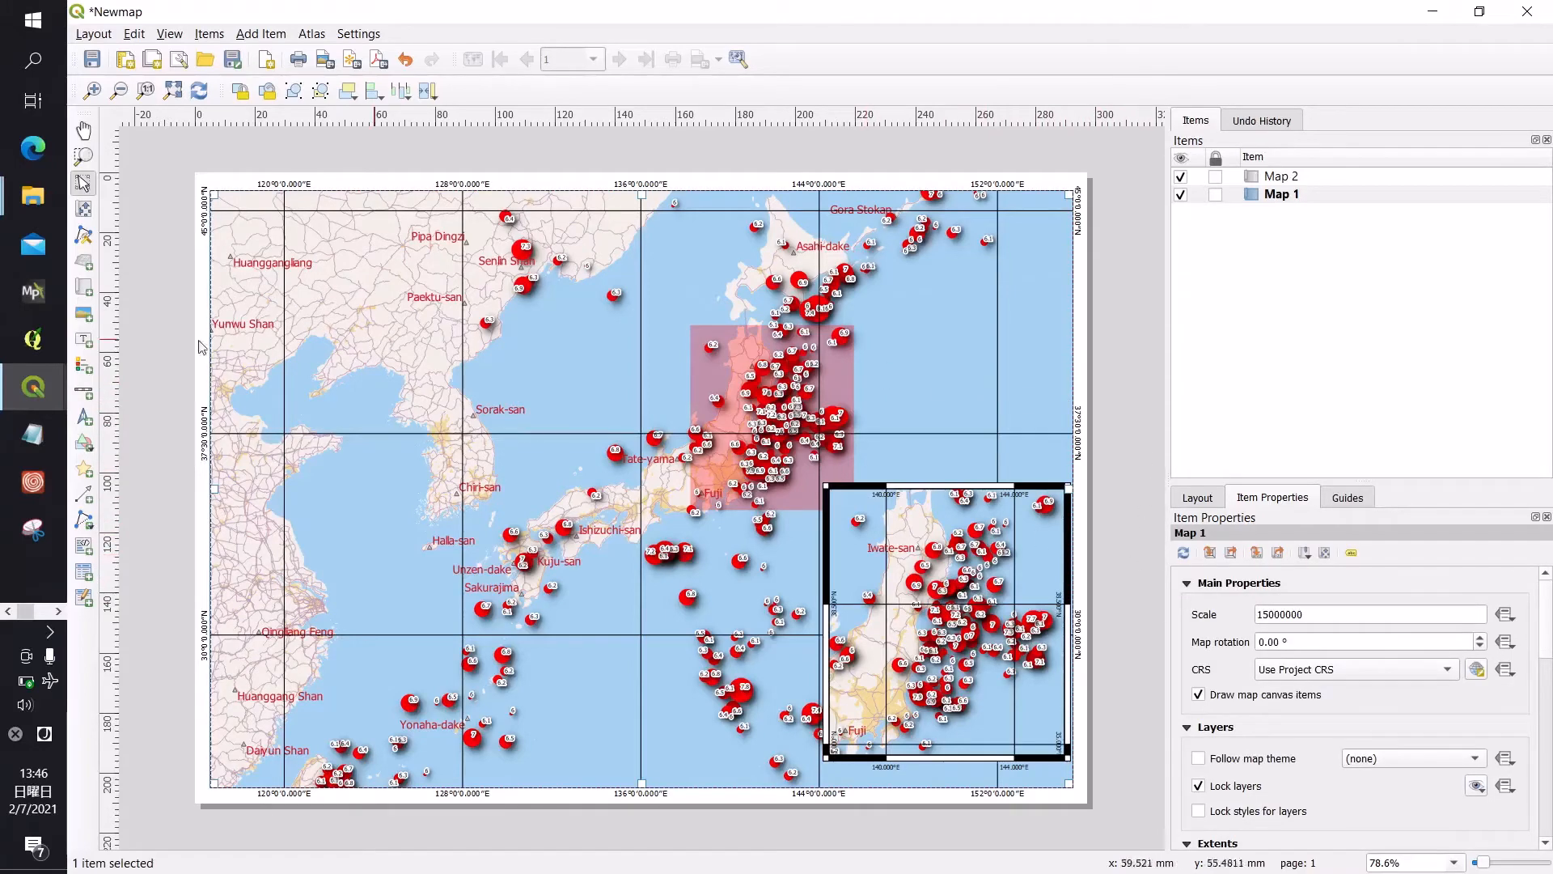
pyautogui.moveTo(42, 391)
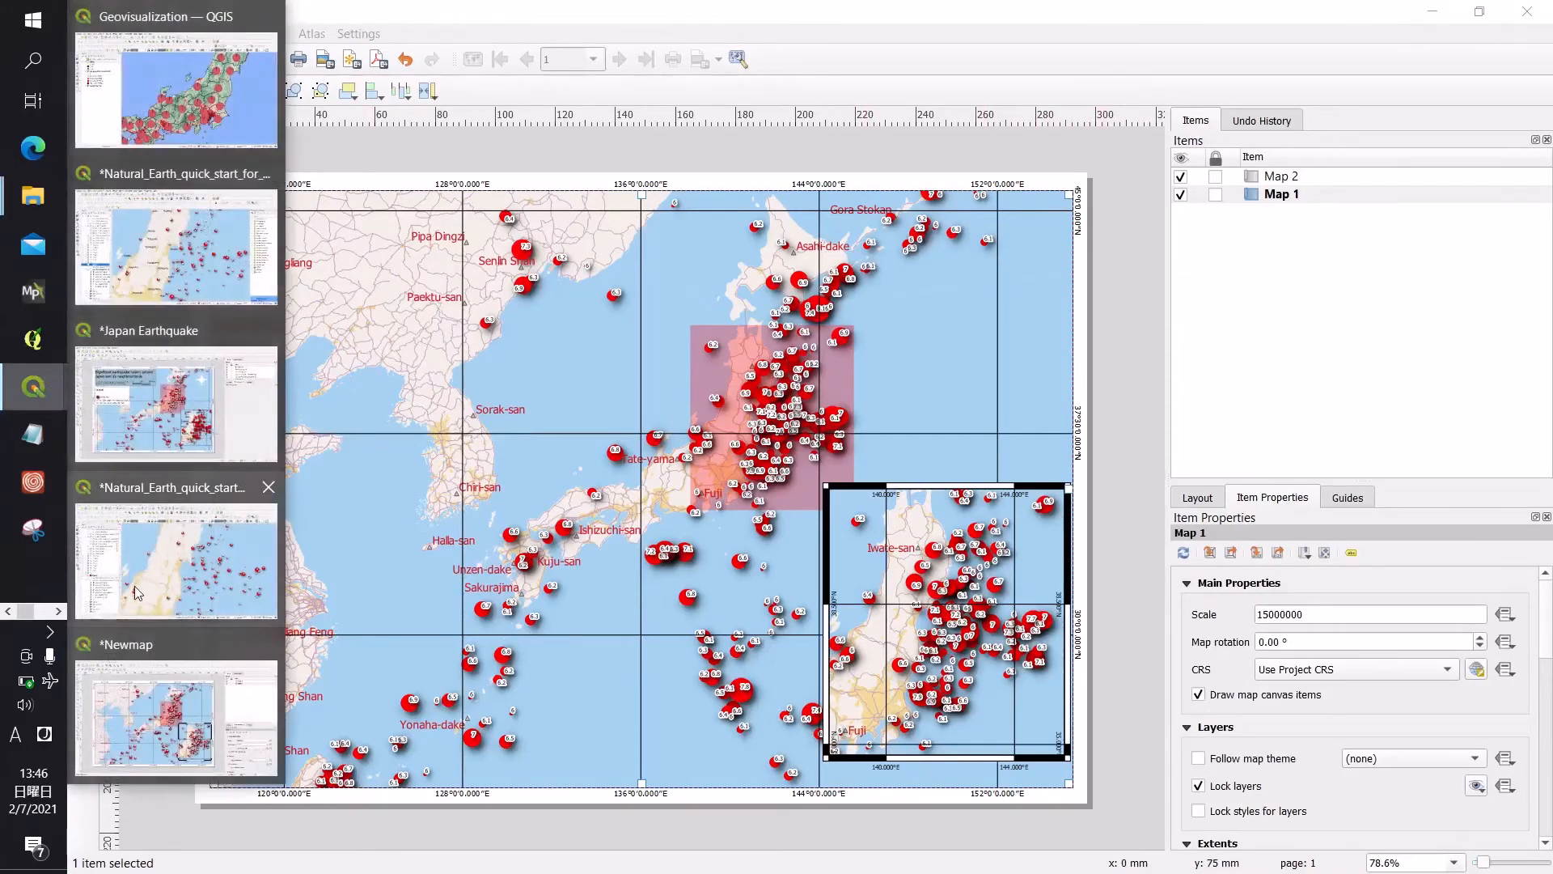
pyautogui.click(182, 567)
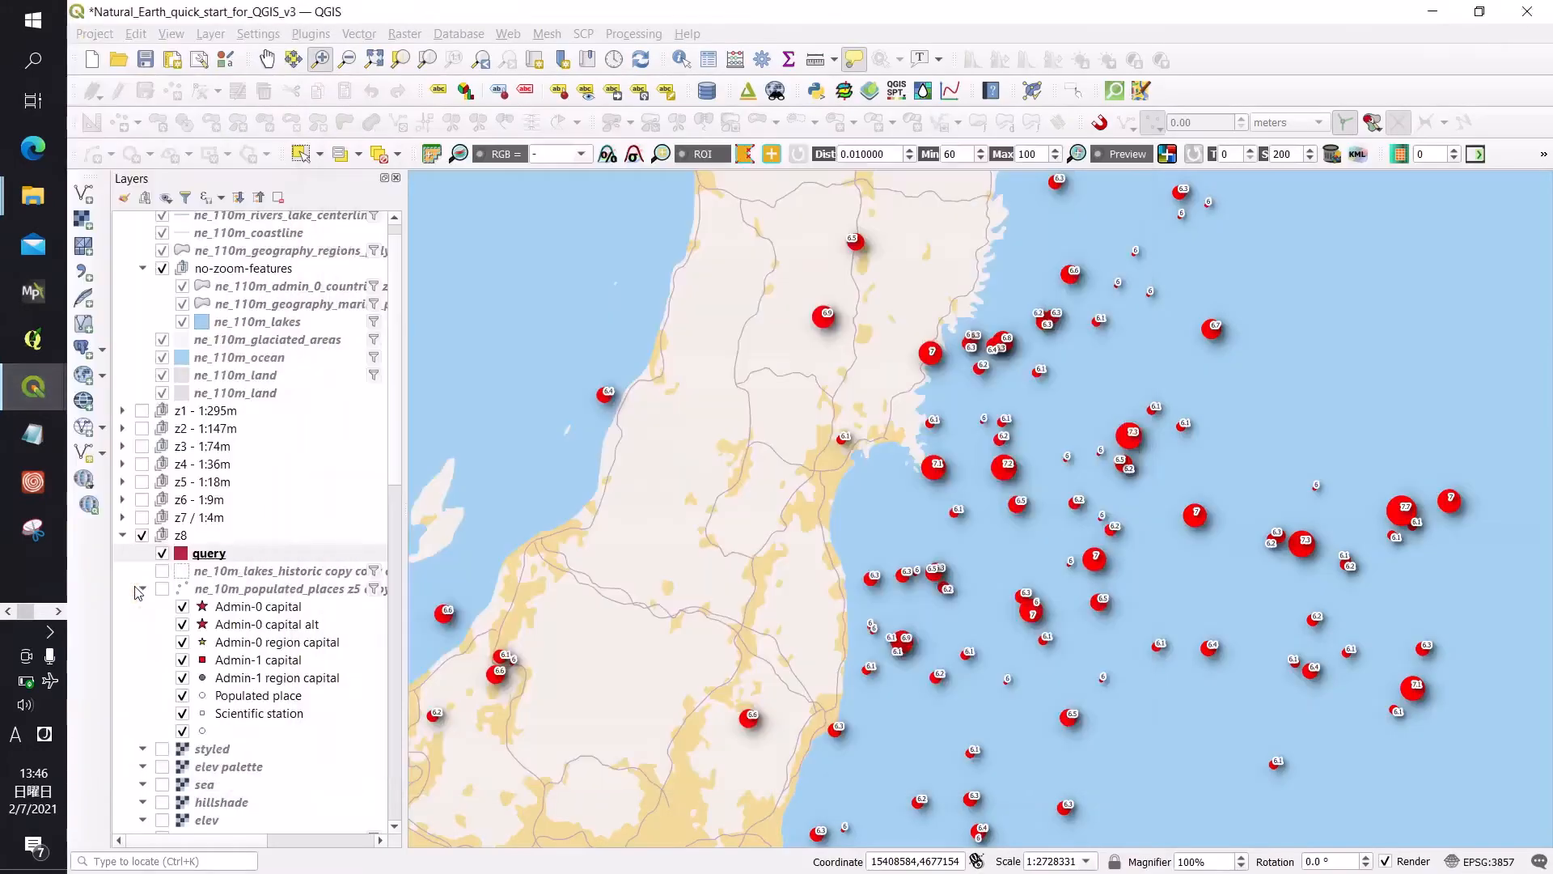
pyautogui.doubleClick(204, 556)
pyautogui.click(643, 226)
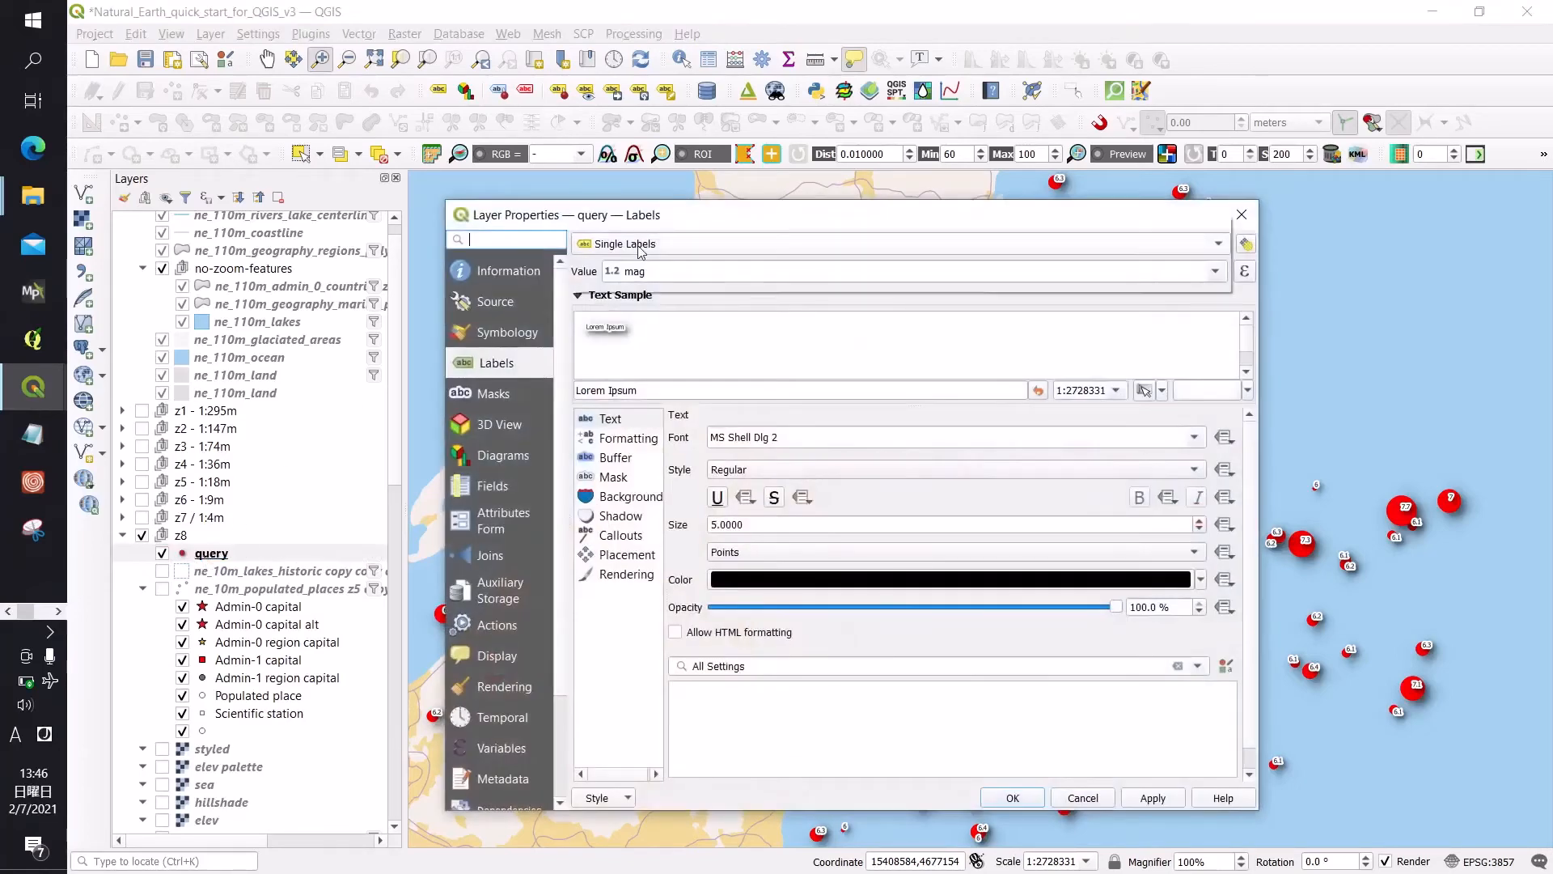
pyautogui.click(648, 226)
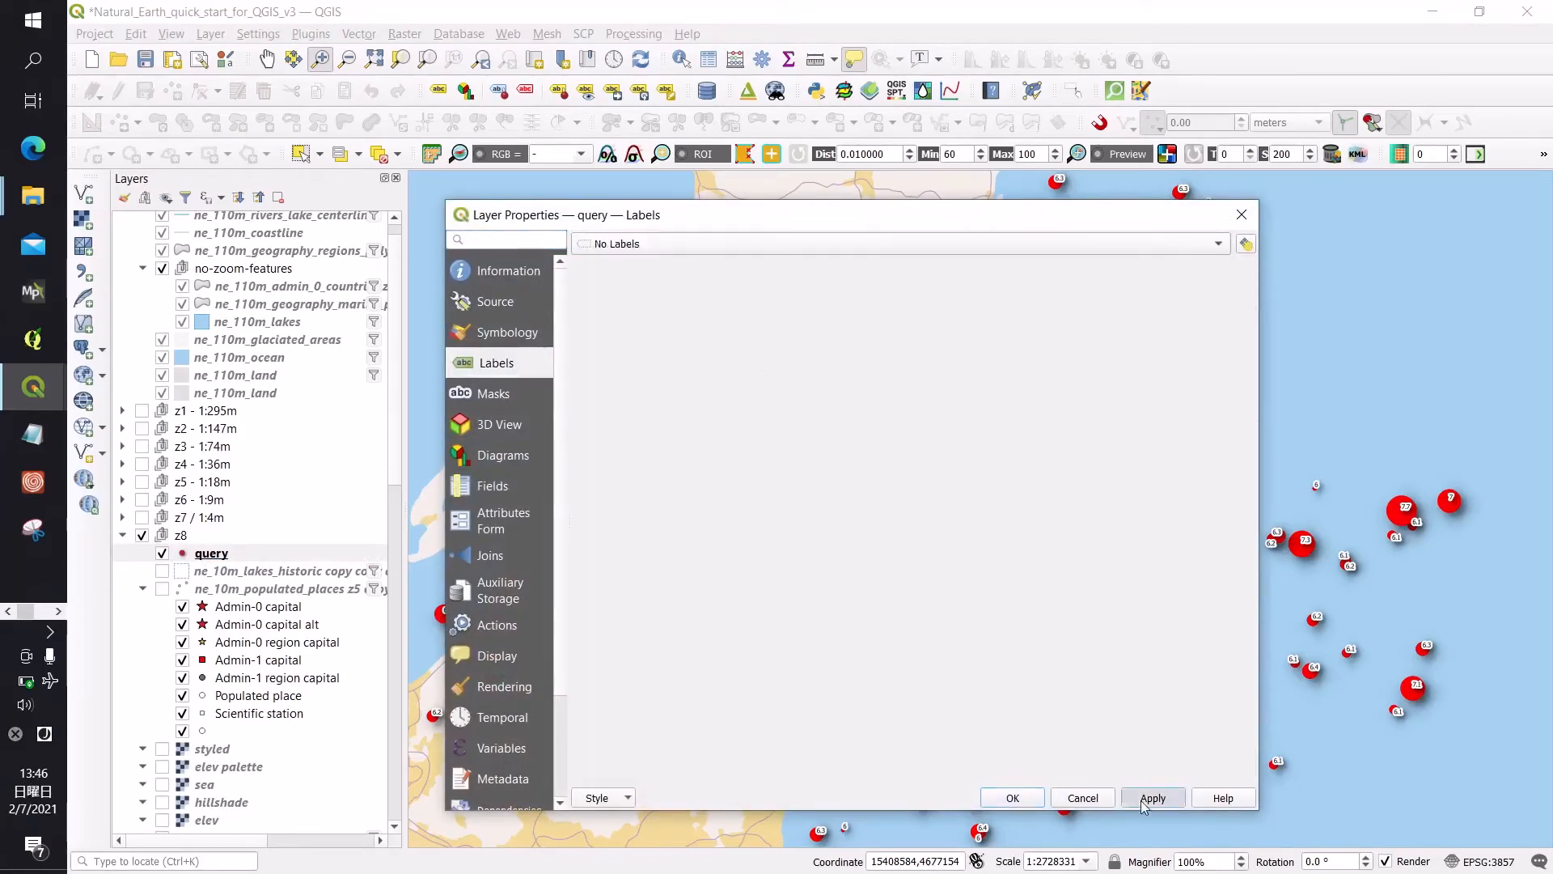
pyautogui.click(995, 801)
# Step: Return to the Newmap layout and lock the layer styles of Map 1
pyautogui.click(1447, 18)
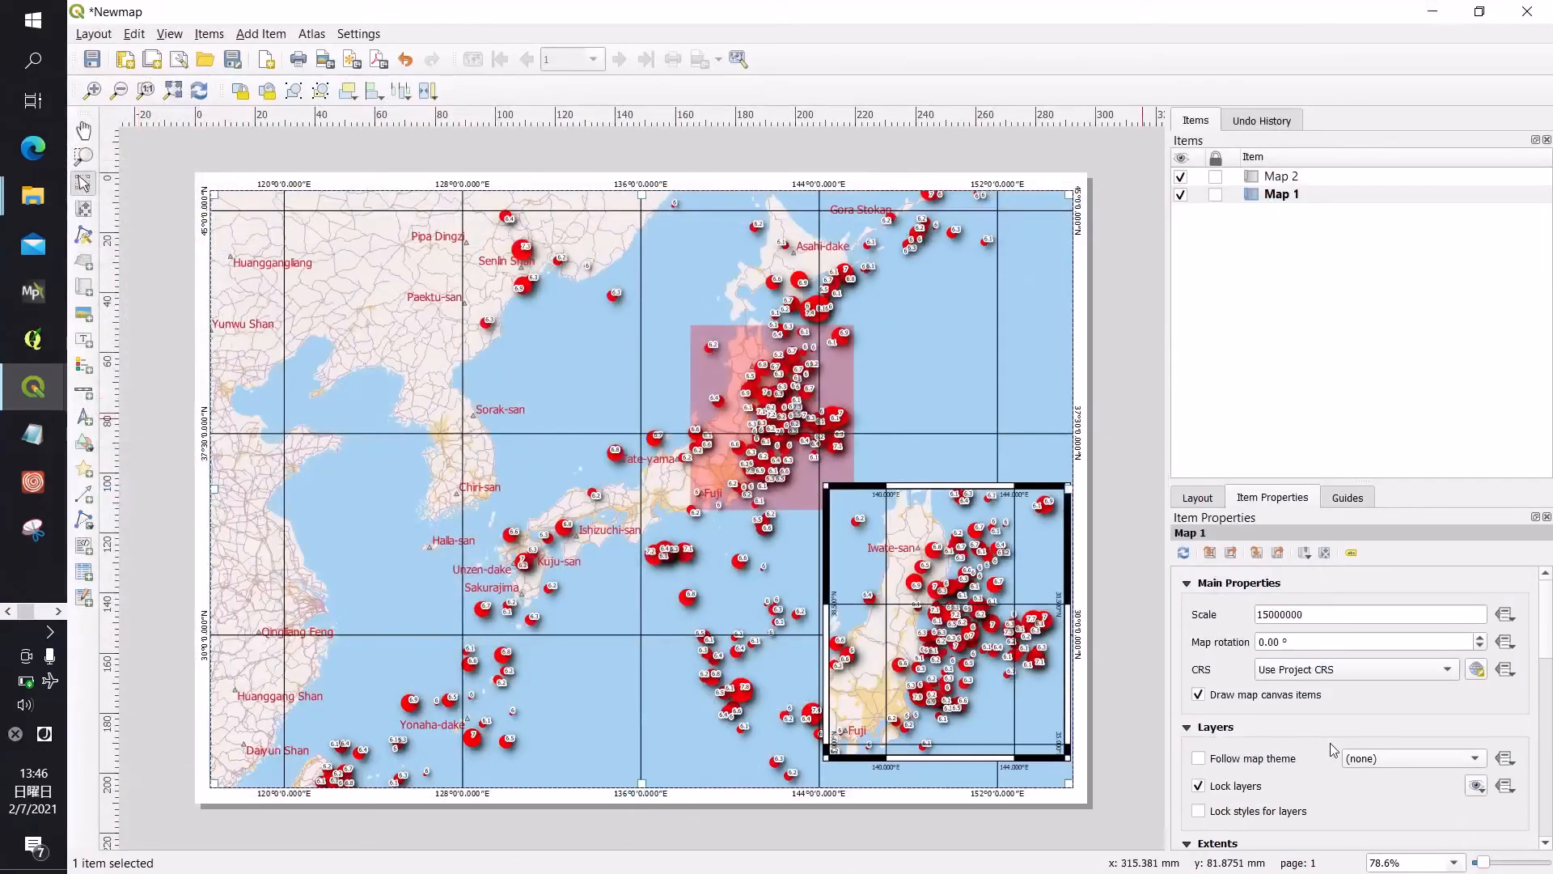
pyautogui.click(1198, 811)
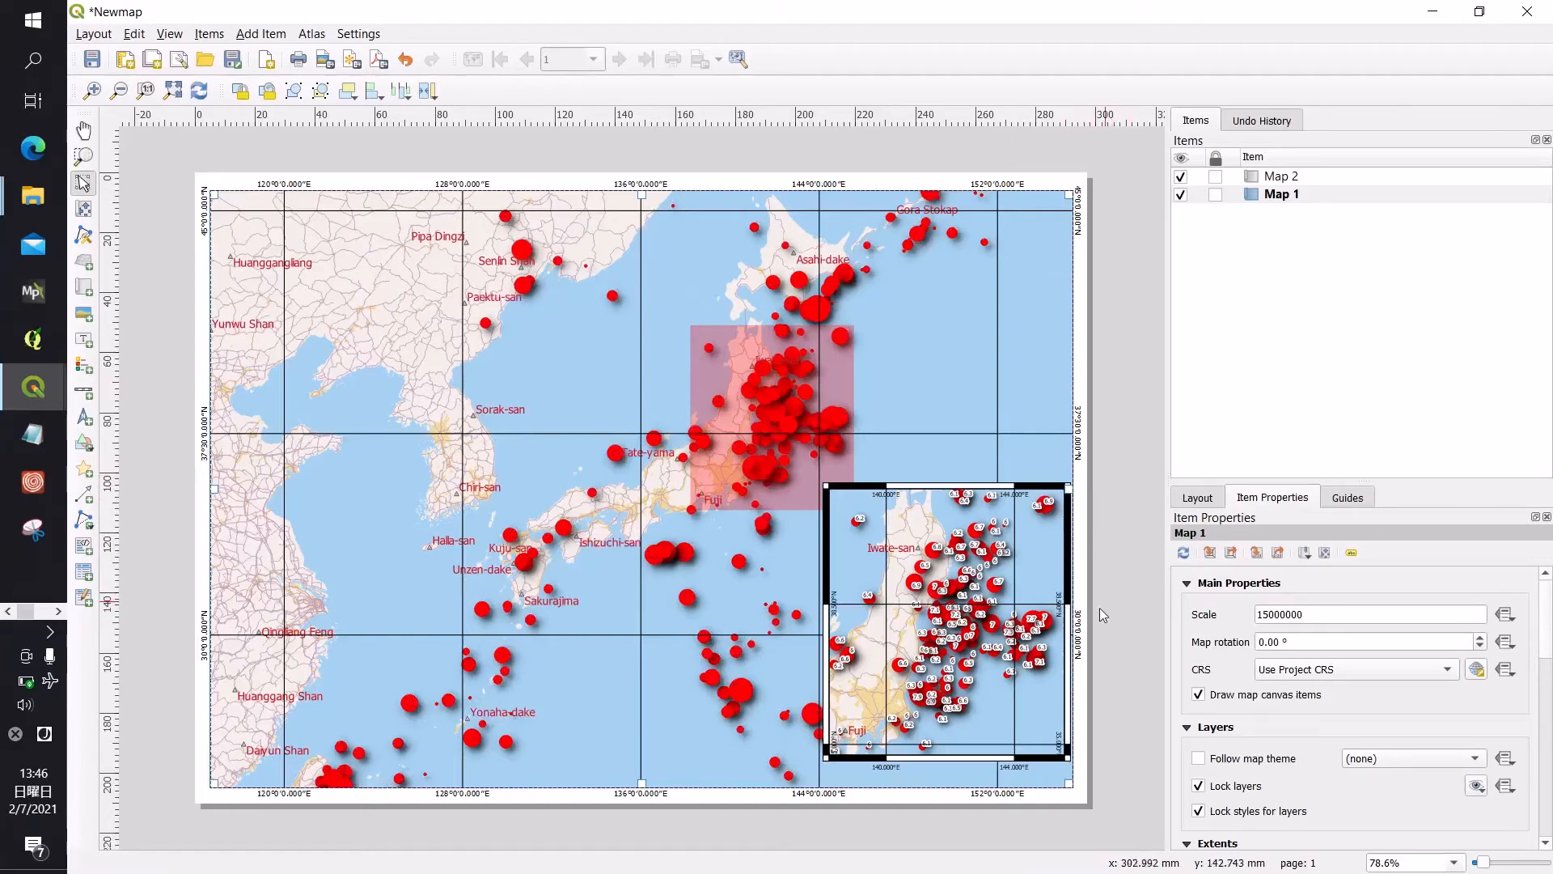
# Step: Change the frame style of the Map 2 inset's grid to Interior Ticks, and deselect the map
pyautogui.click(961, 539)
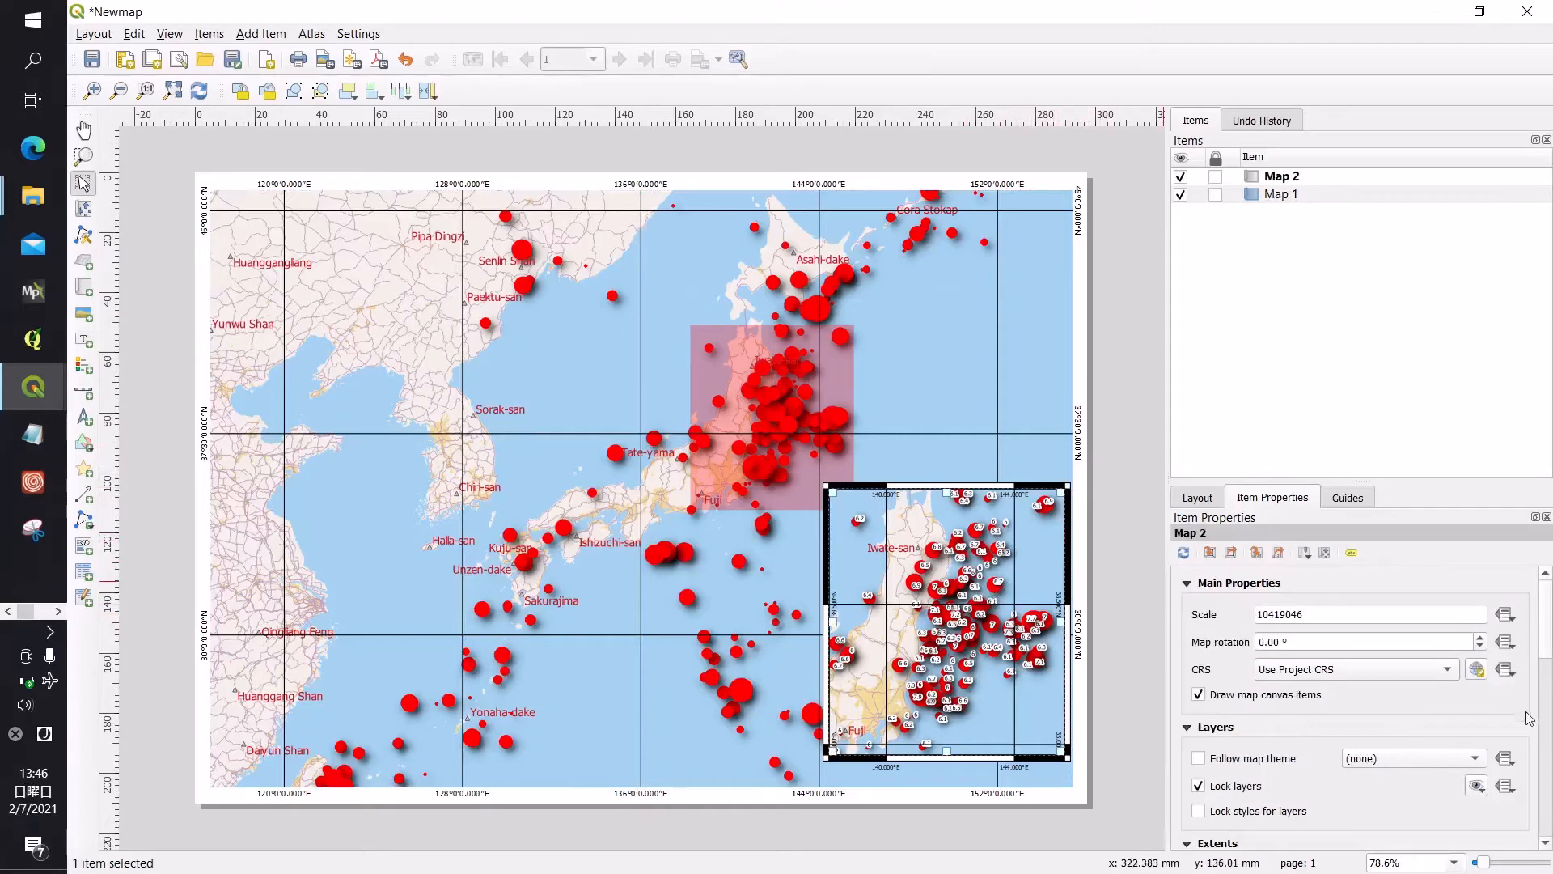
pyautogui.scroll(-10, 1541, 648)
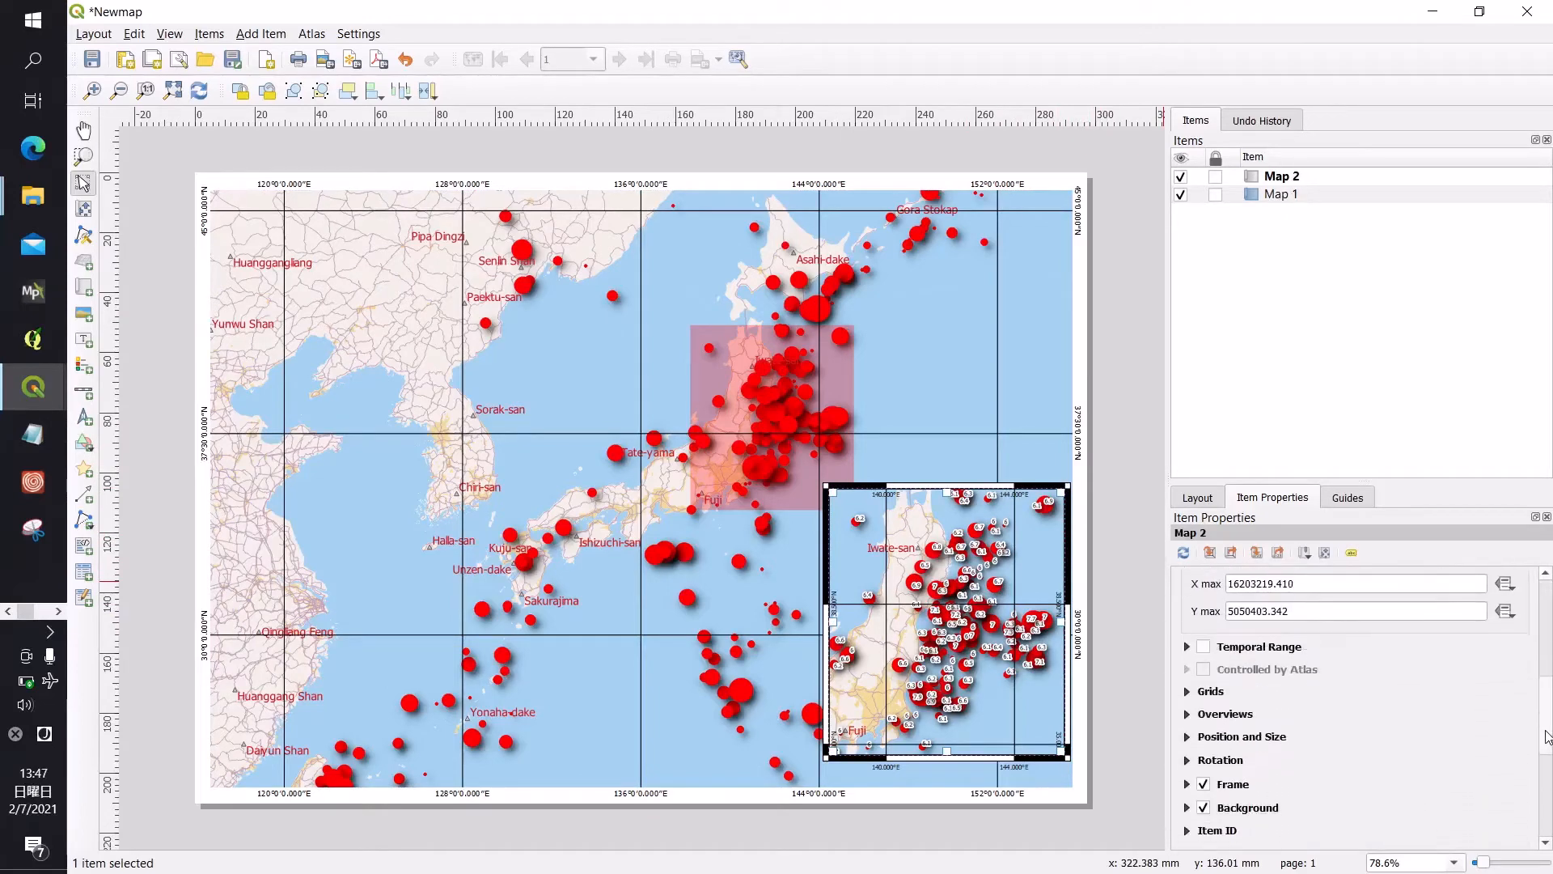
pyautogui.click(1187, 668)
pyautogui.click(1245, 724)
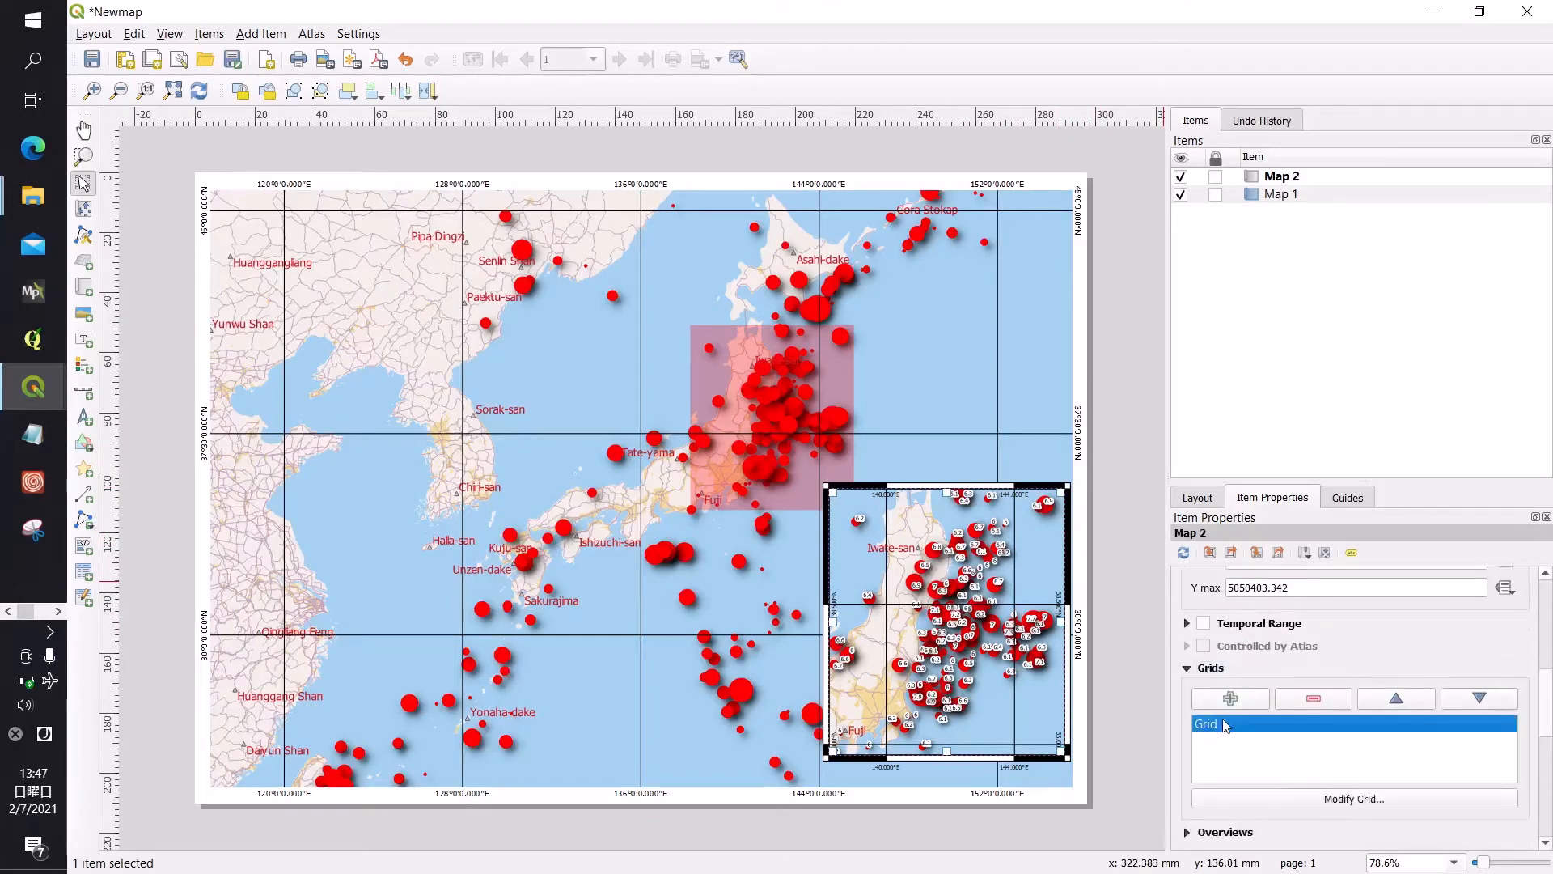
pyautogui.click(1315, 800)
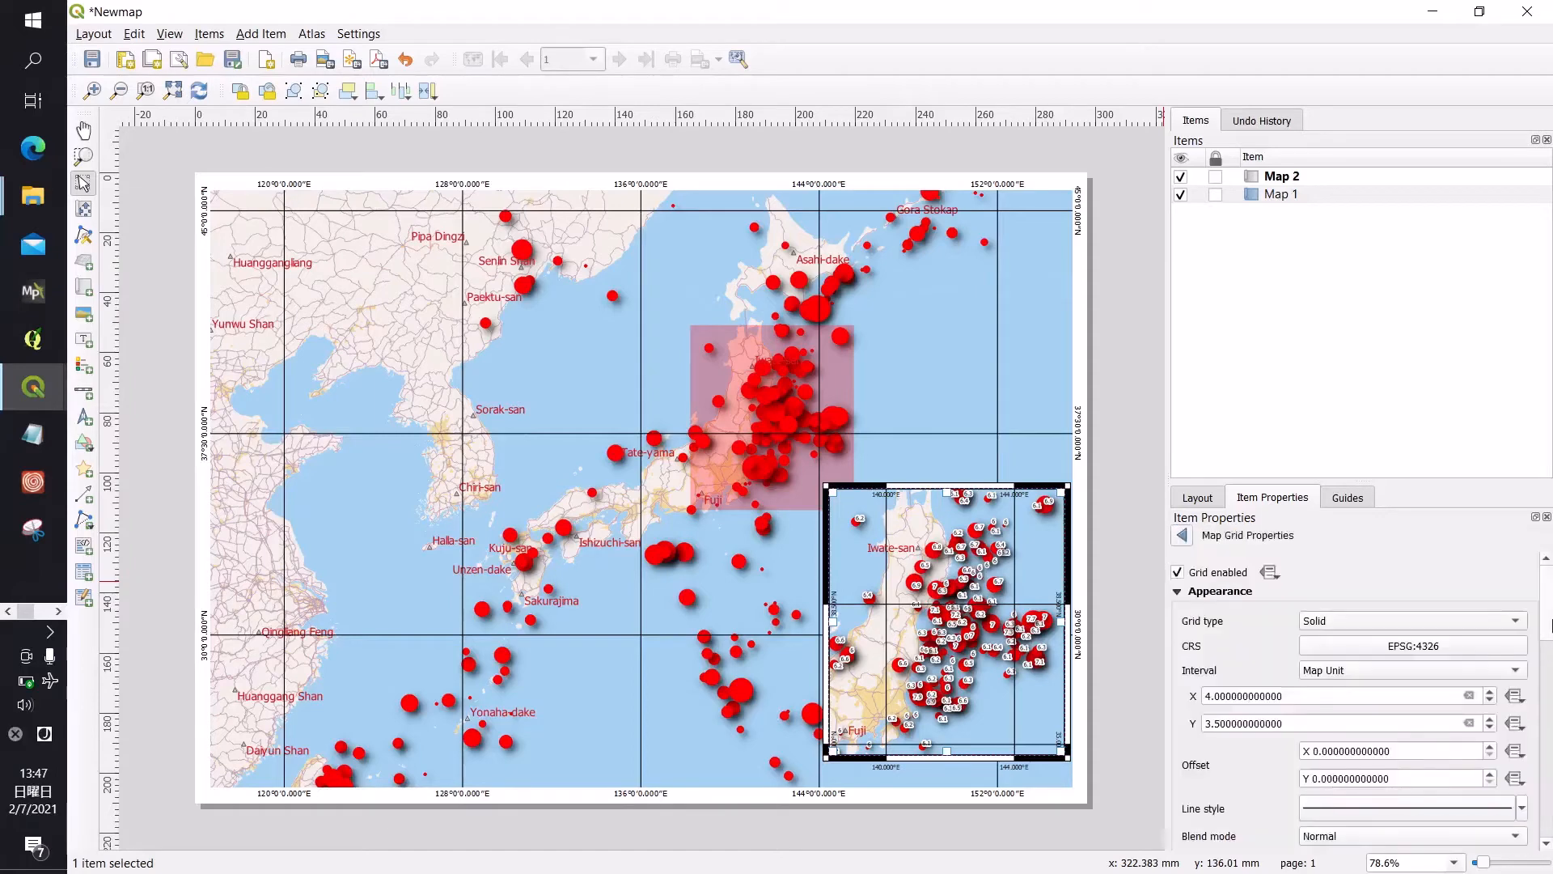
pyautogui.moveTo(1548, 608); pyautogui.dragTo(1549, 676)
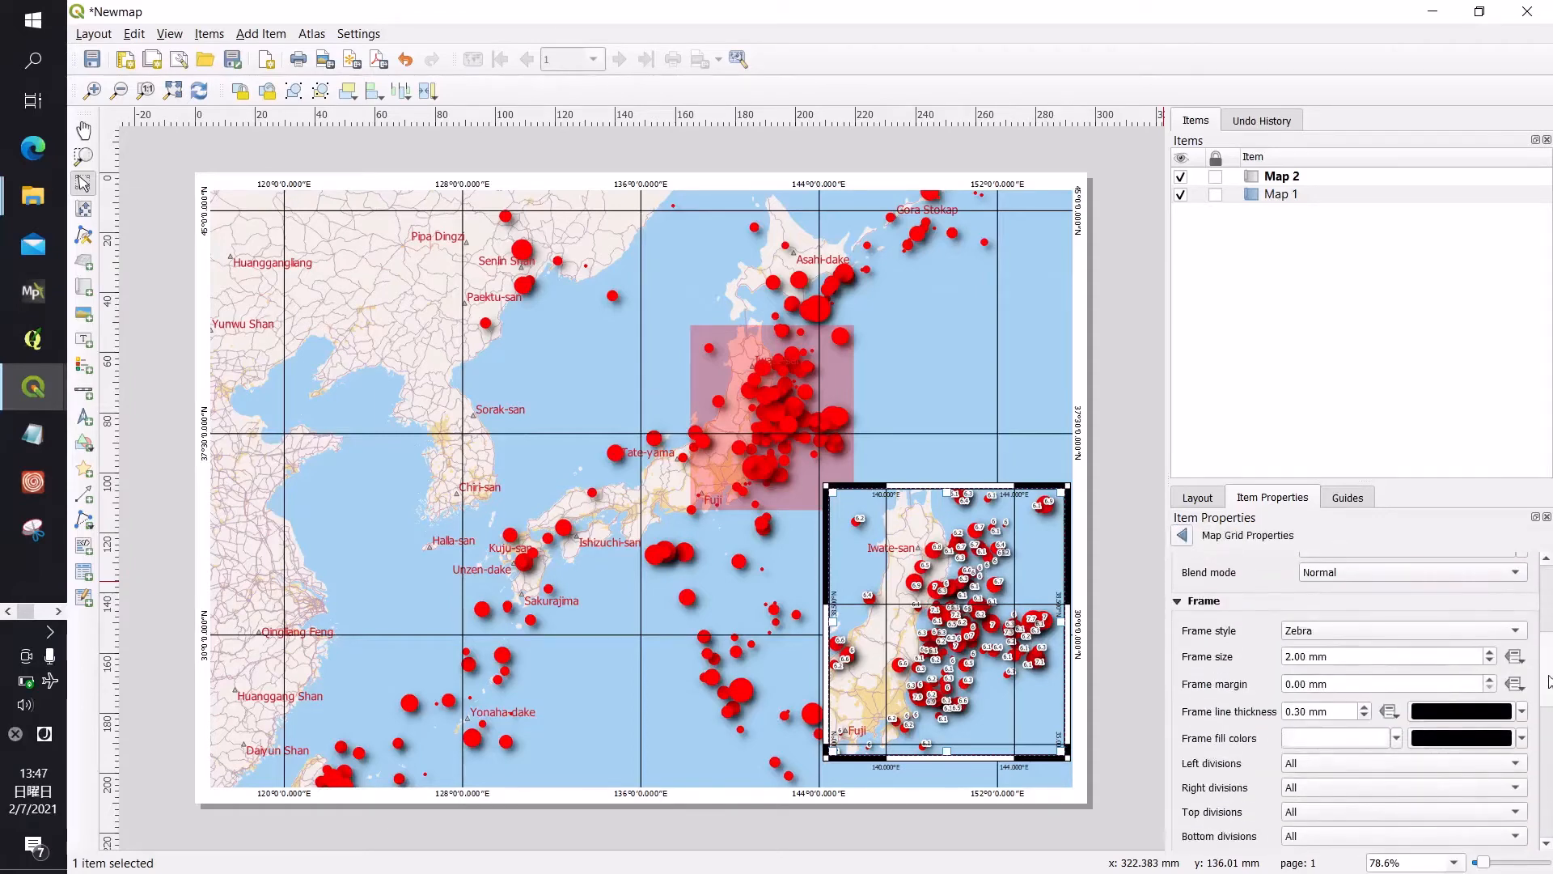
pyautogui.click(1493, 633)
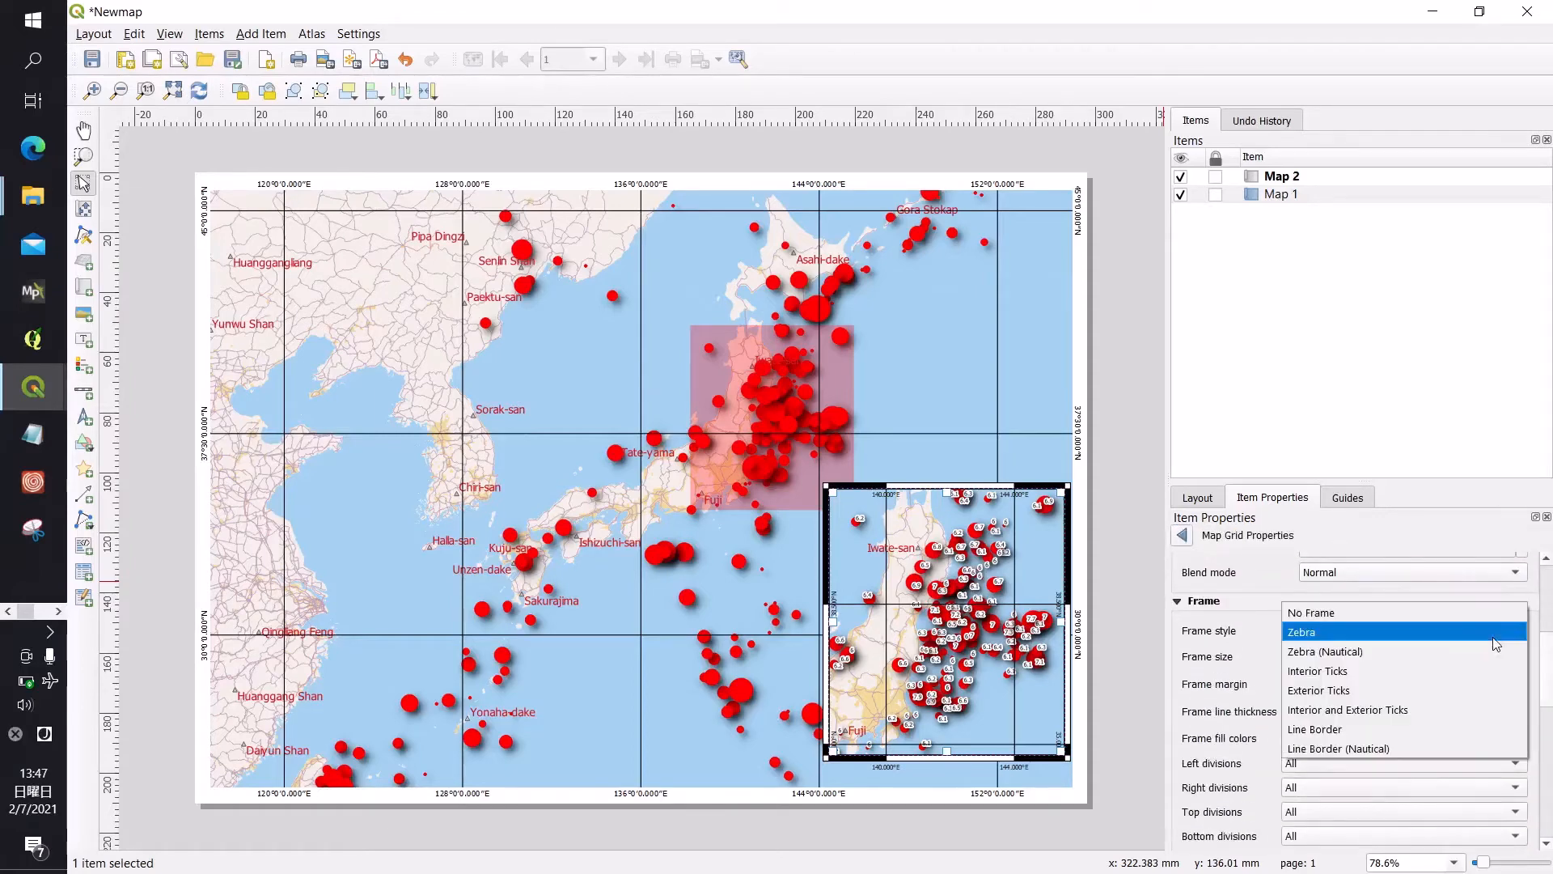
pyautogui.click(1376, 671)
pyautogui.click(1118, 552)
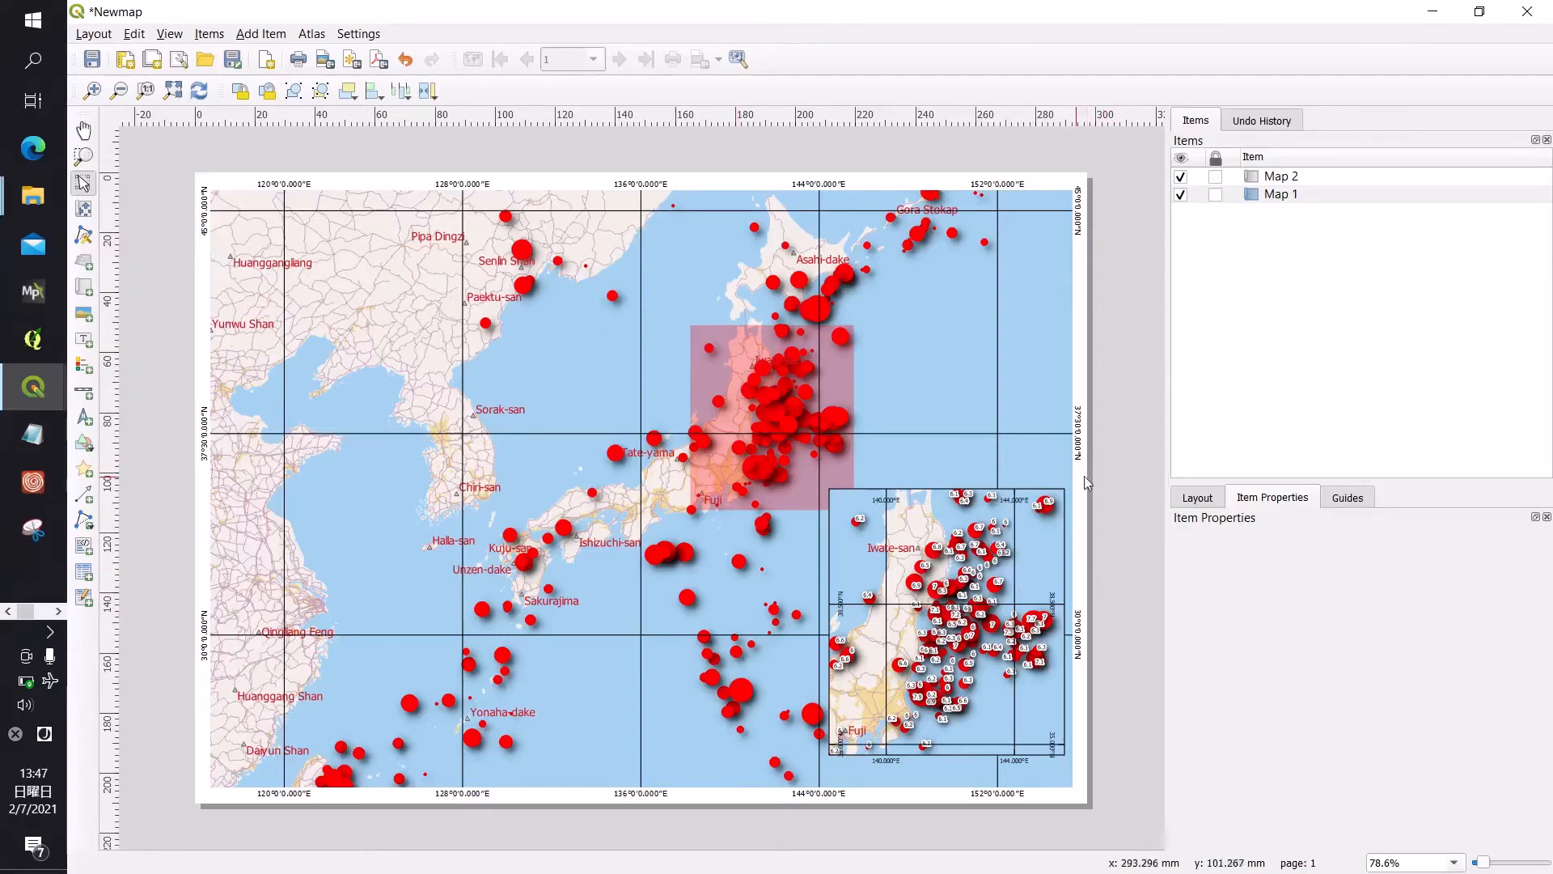
# Step: Add a label over the main map's upper-left area reading "Significant earthquake history around Japan and it's neighbourhoods"
pyautogui.click(254, 37)
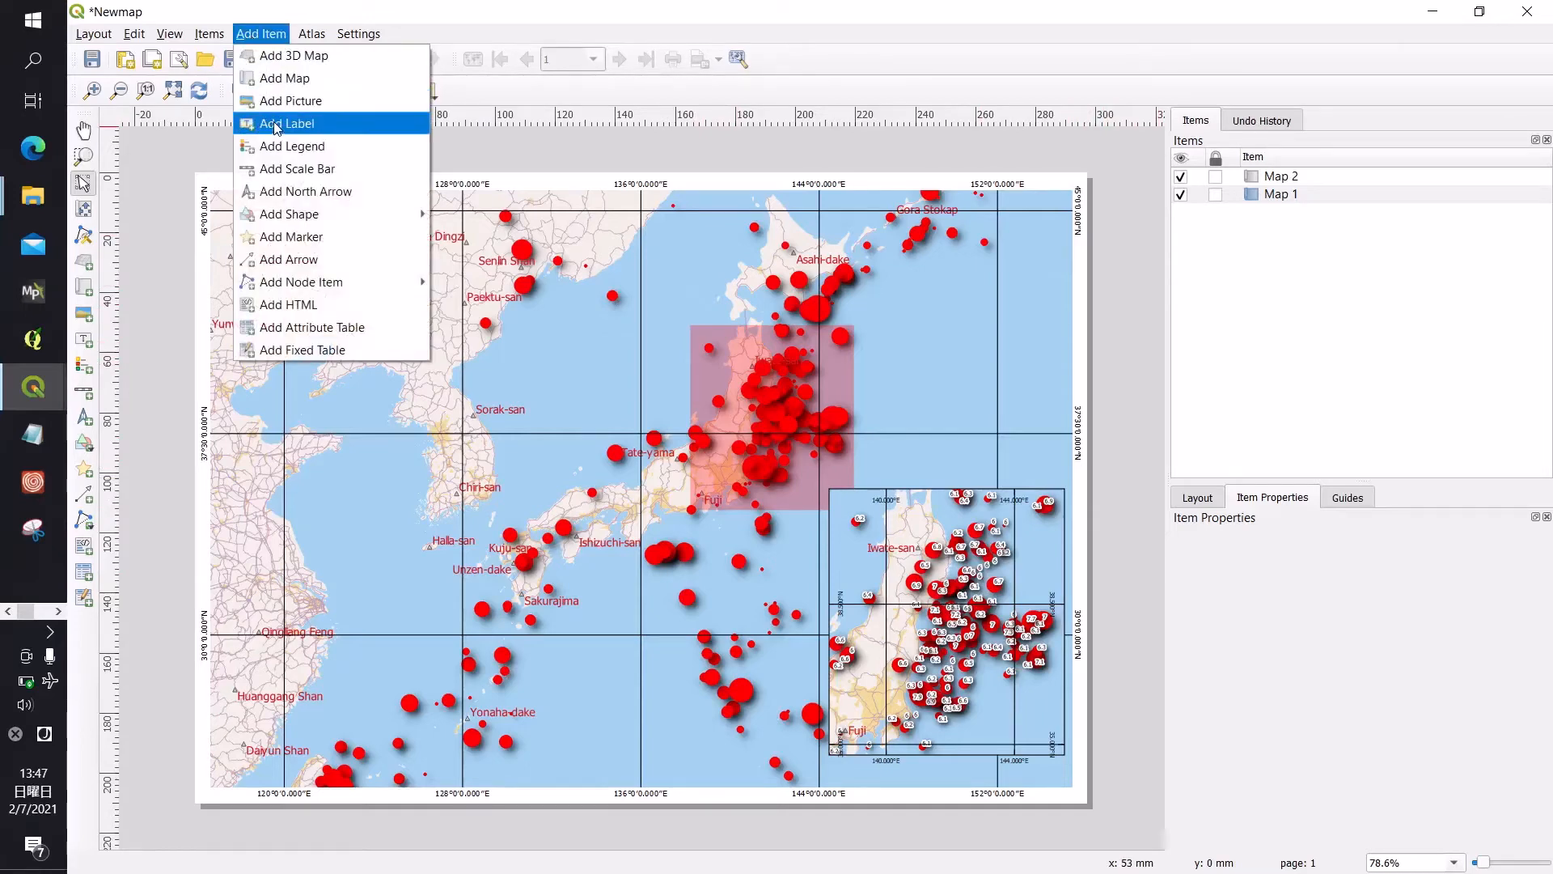
pyautogui.click(277, 128)
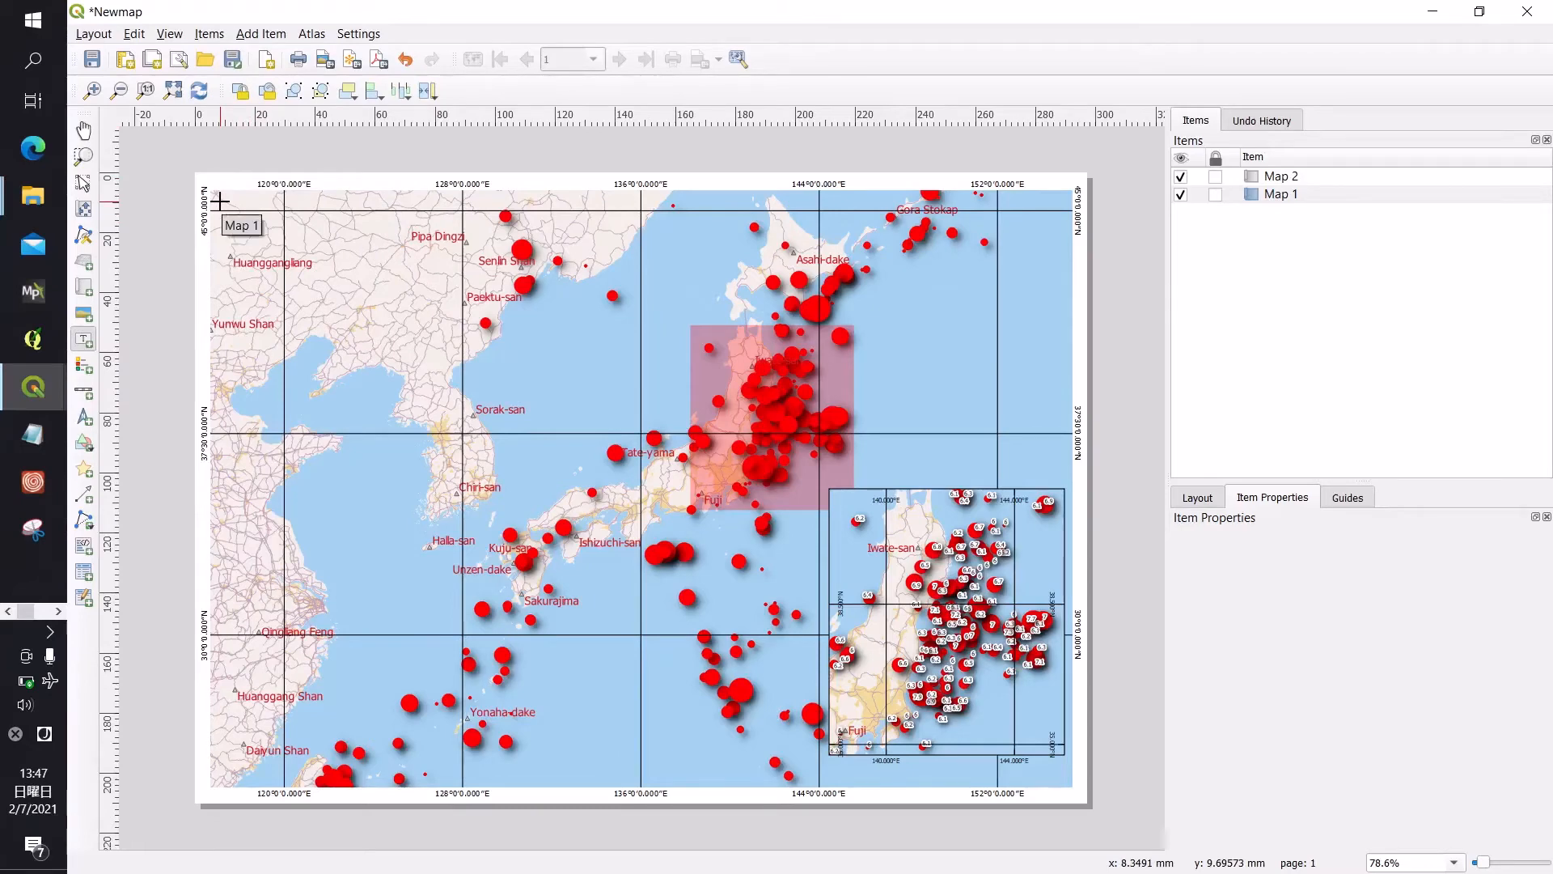
pyautogui.moveTo(220, 201); pyautogui.dragTo(657, 301)
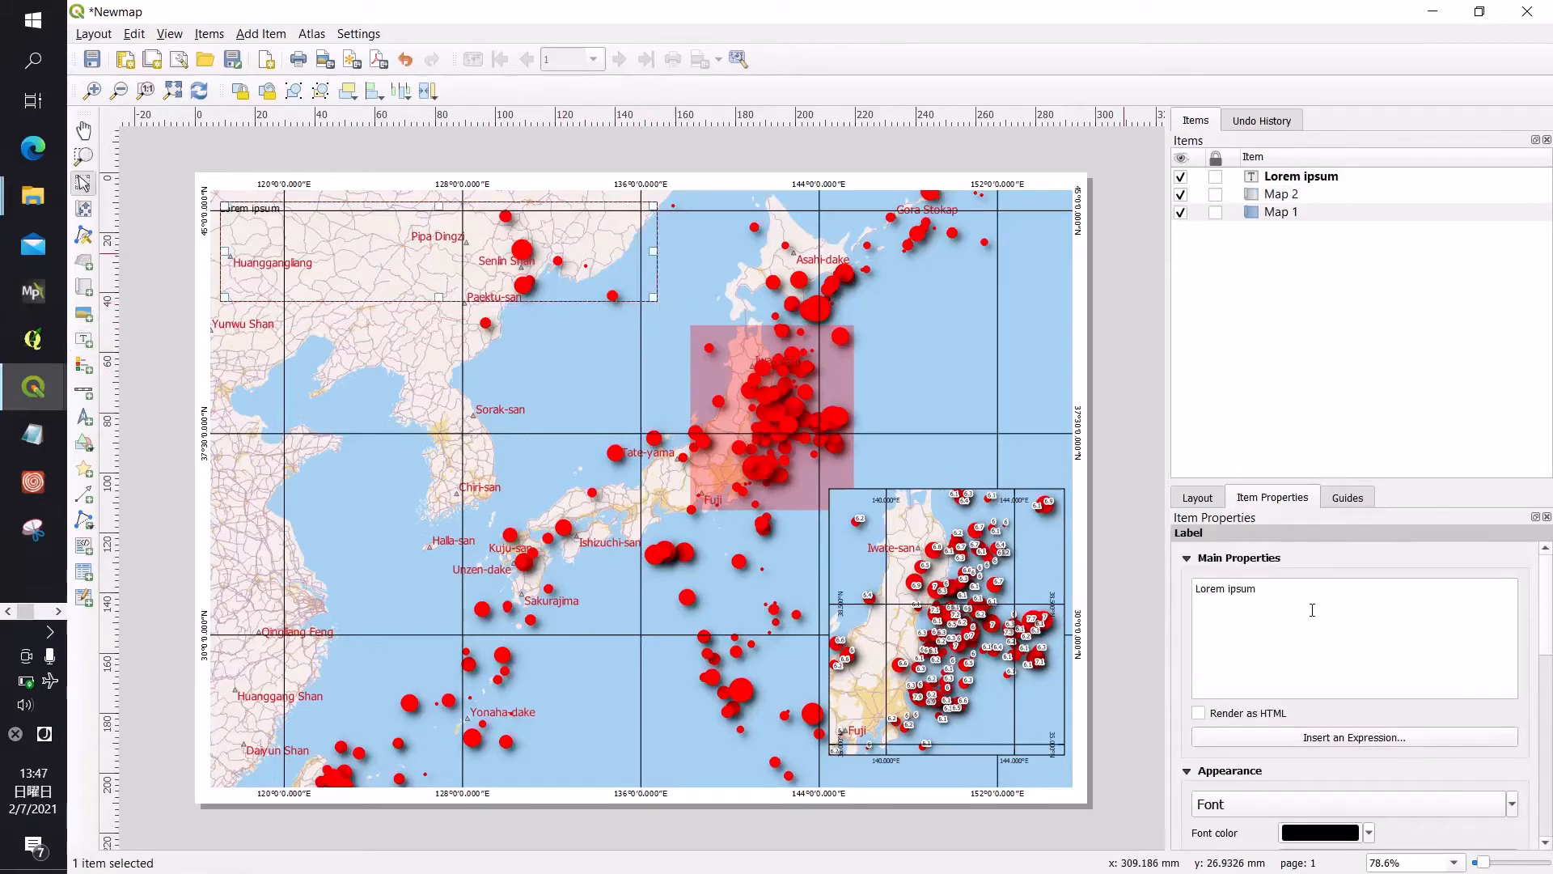
pyautogui.hotkey('ctrl', 'a')
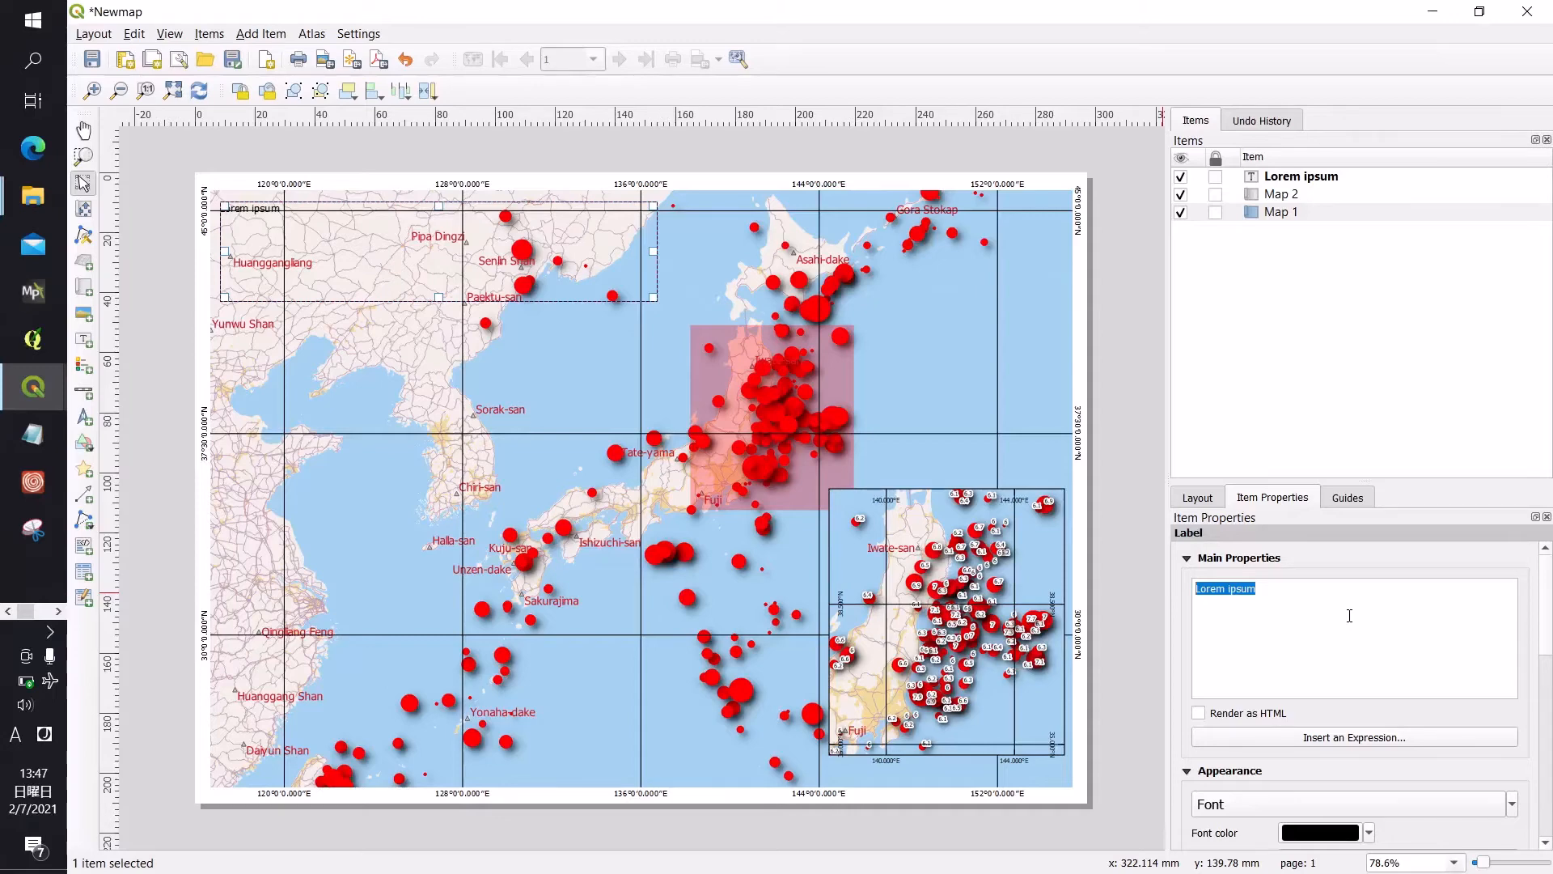
pyautogui.write('Signifi')
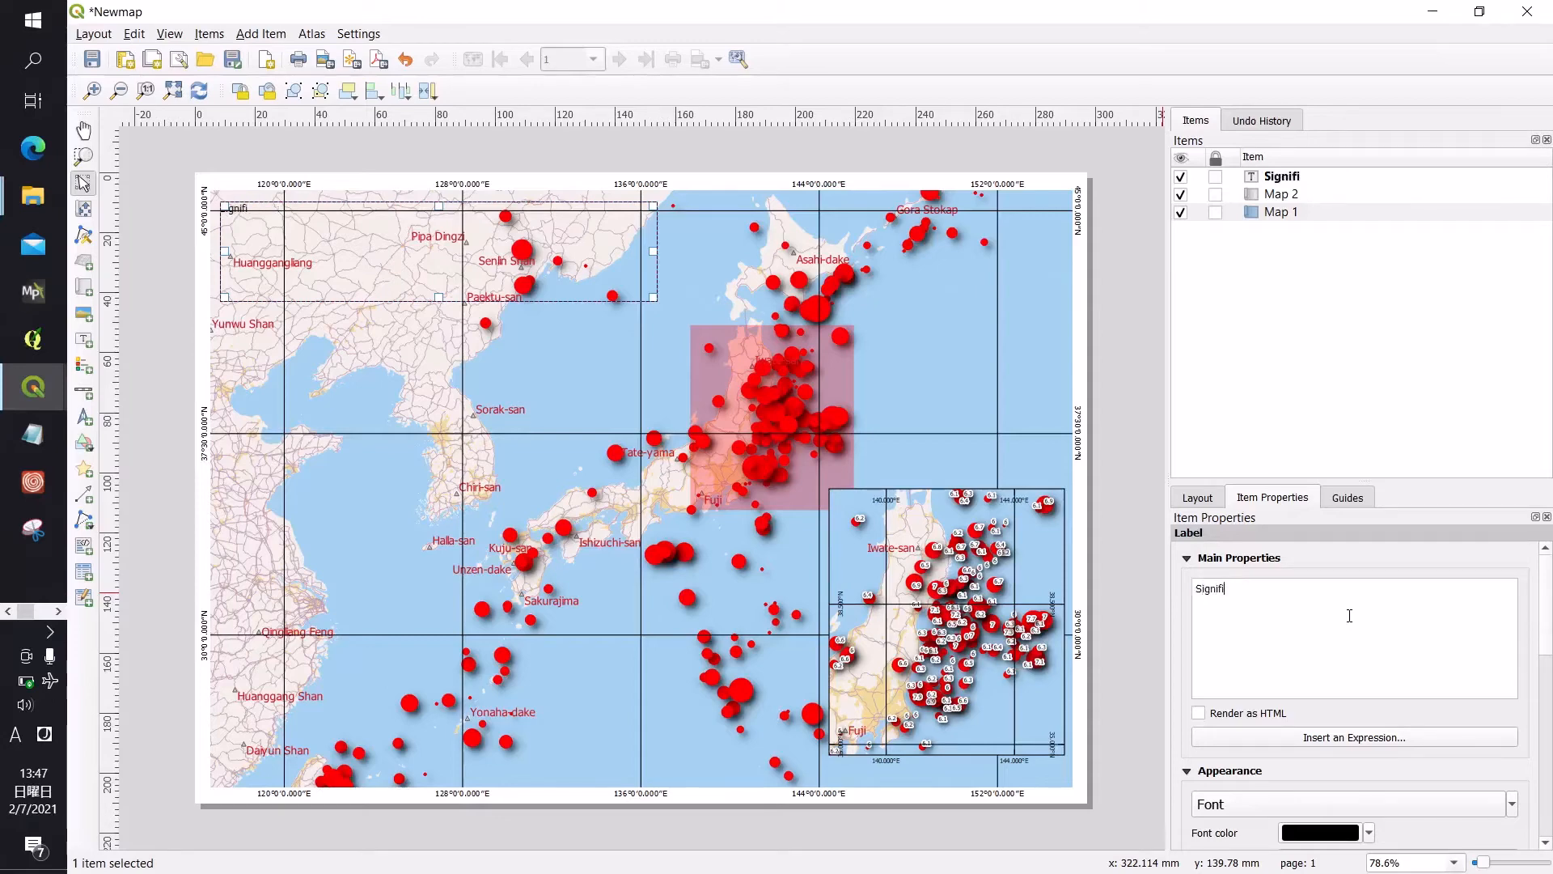
pyautogui.write('cant earth')
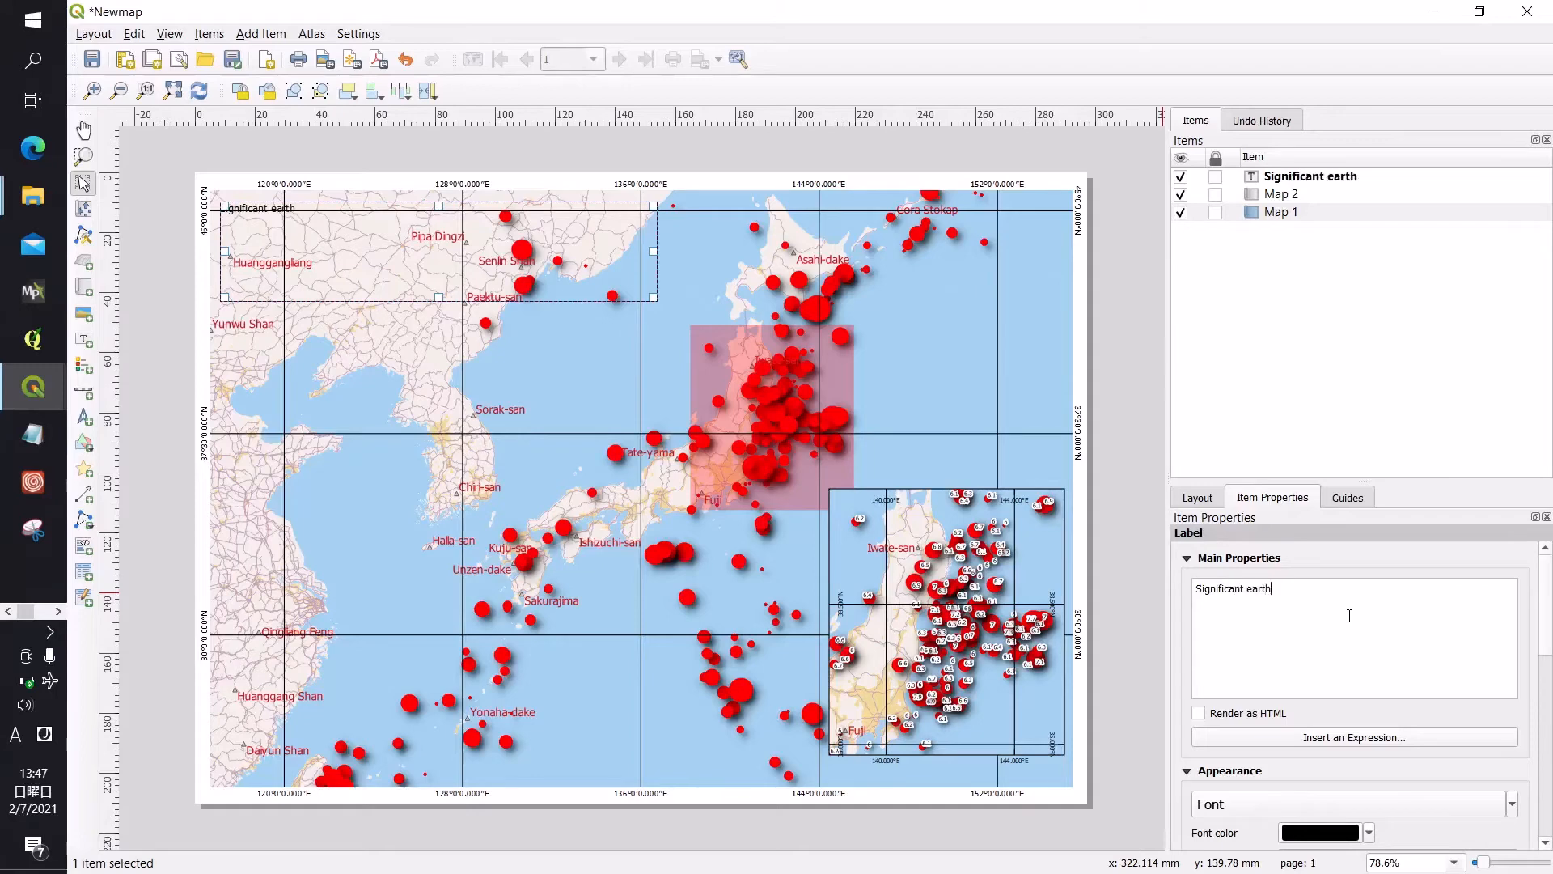
pyautogui.write('quake history a')
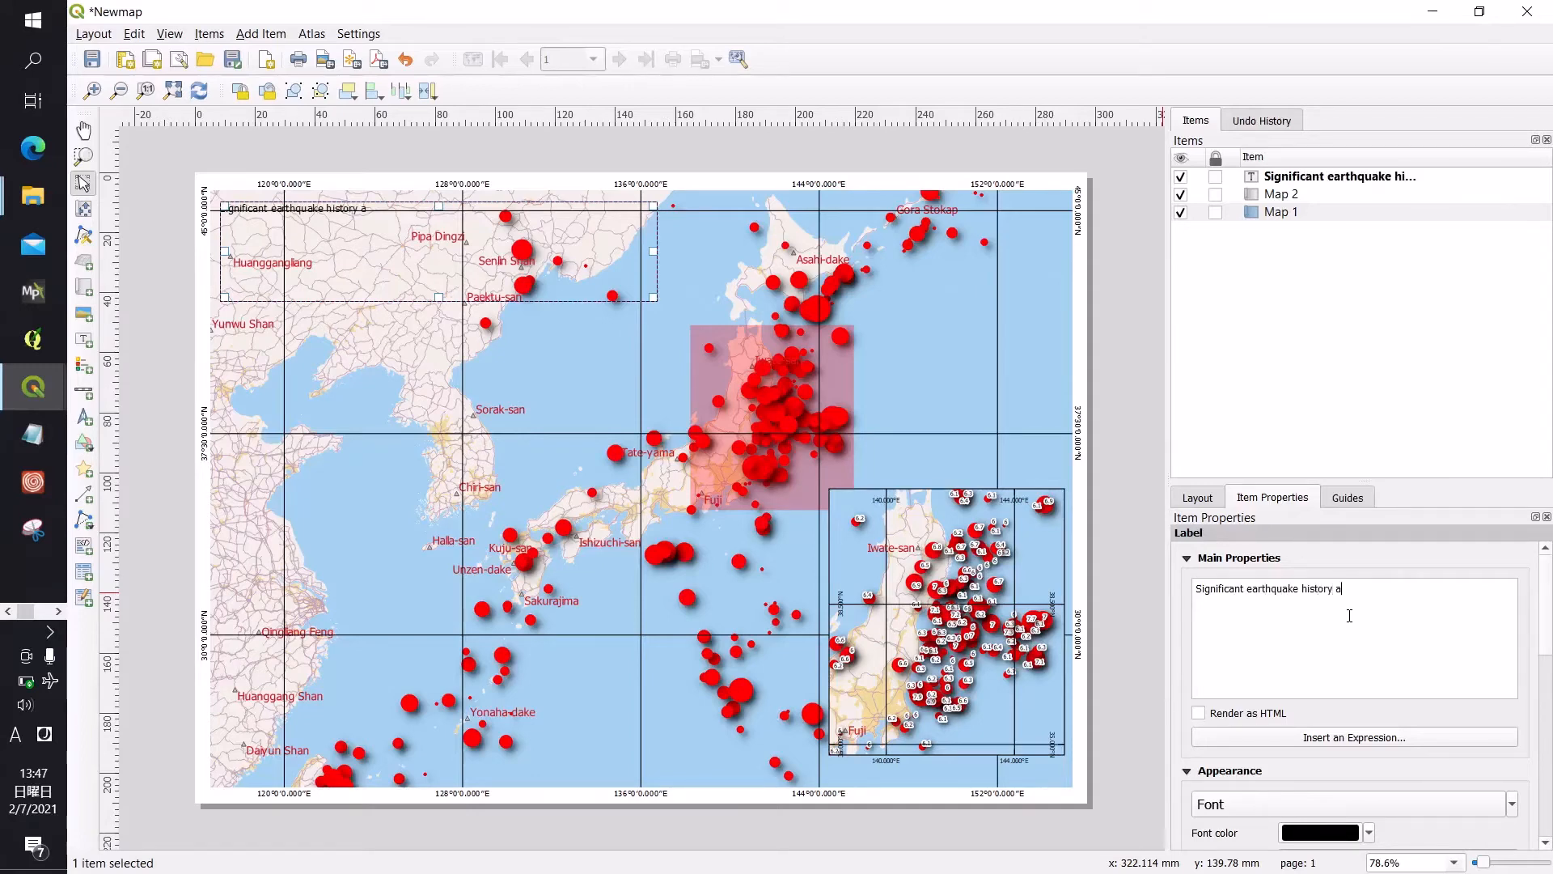
pyautogui.write("round Japan and it's neighb")
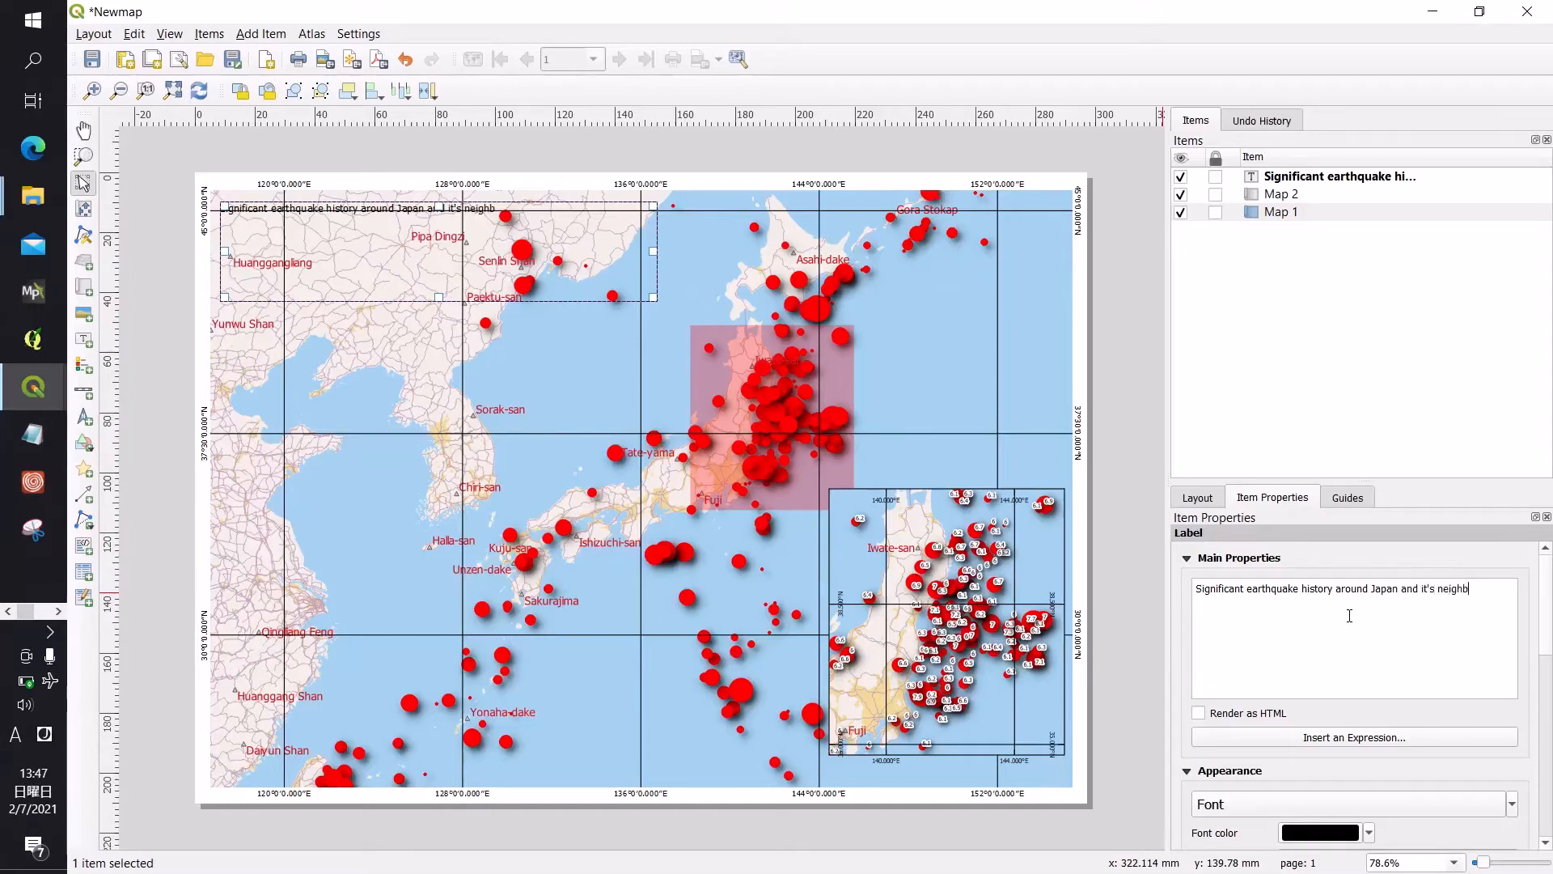
pyautogui.write('ourhoods')
# Step: Enlarge the title label's font size to 28
pyautogui.moveTo(1546, 625); pyautogui.dragTo(1536, 671)
pyautogui.click(1439, 676)
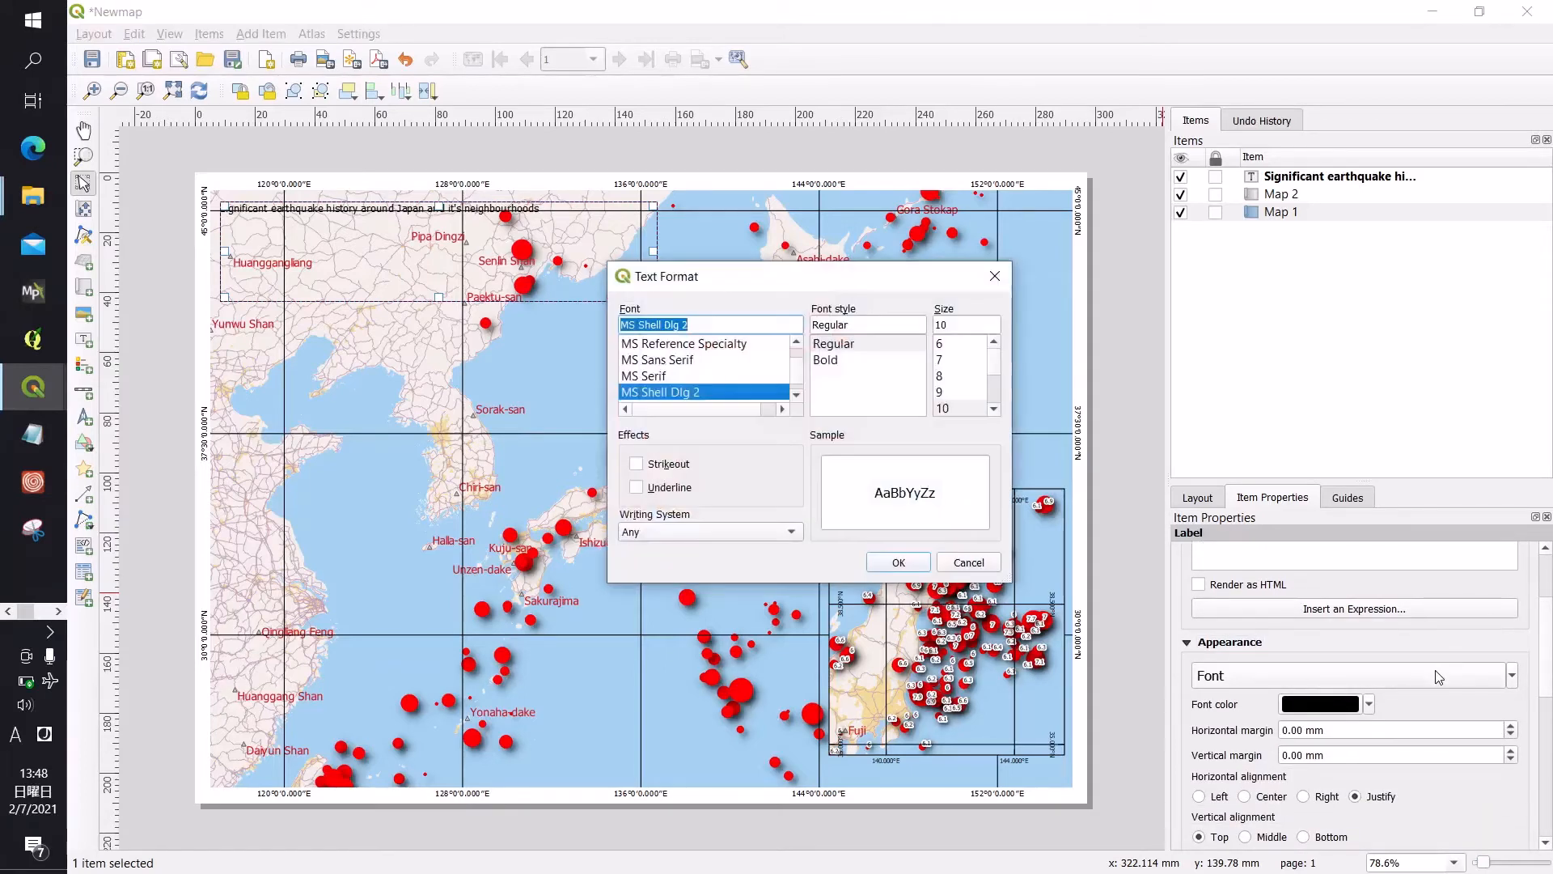
pyautogui.click(999, 369)
pyautogui.scroll(-2, 999, 373)
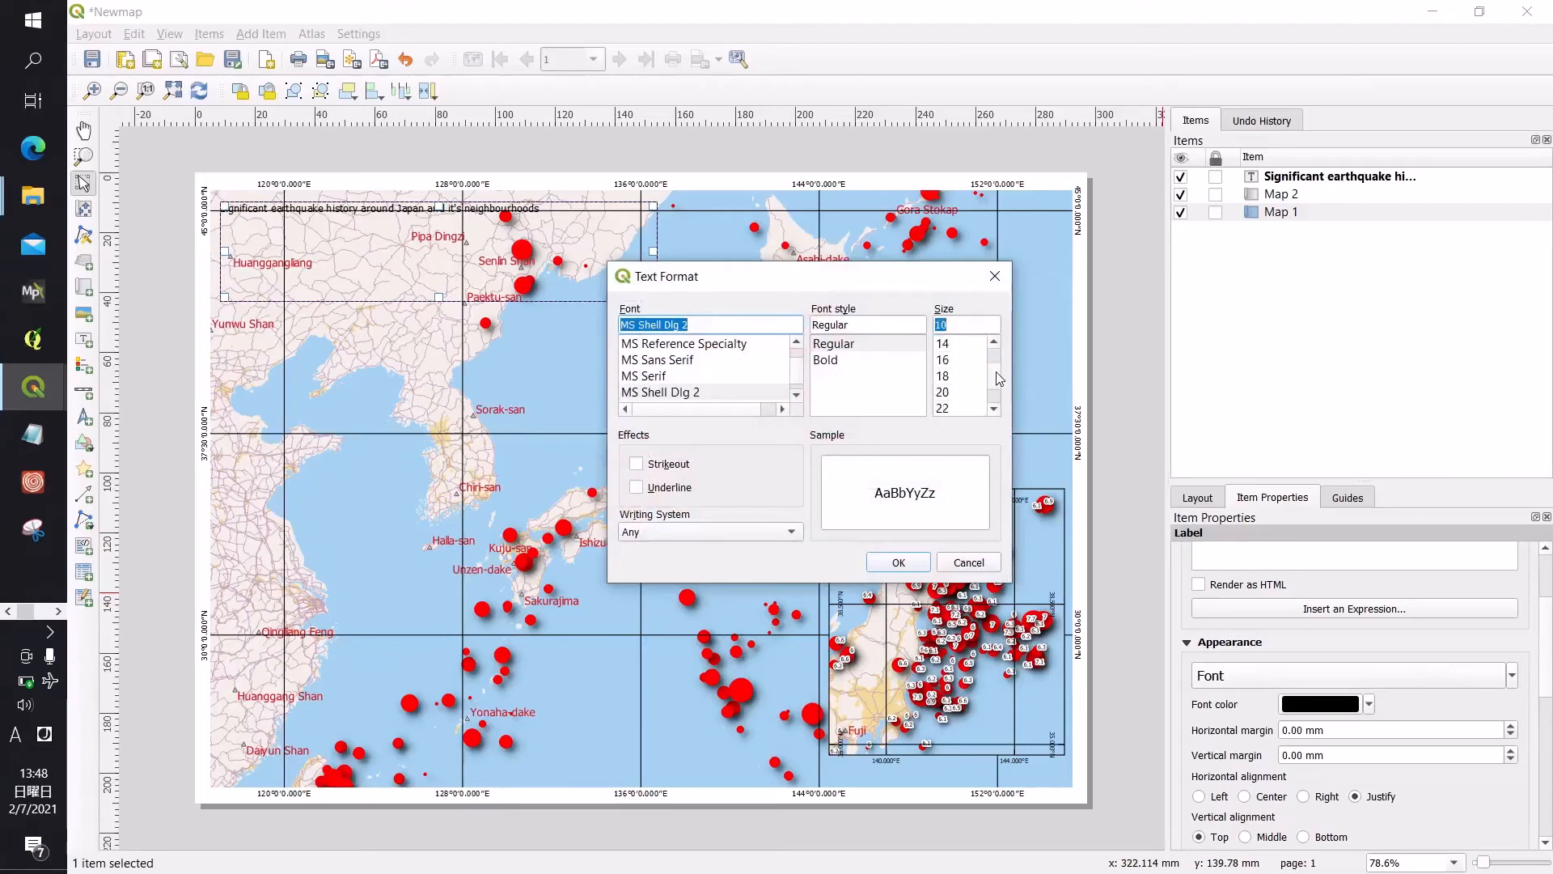
pyautogui.scroll(-2, 1000, 381)
pyautogui.click(942, 392)
pyautogui.click(898, 562)
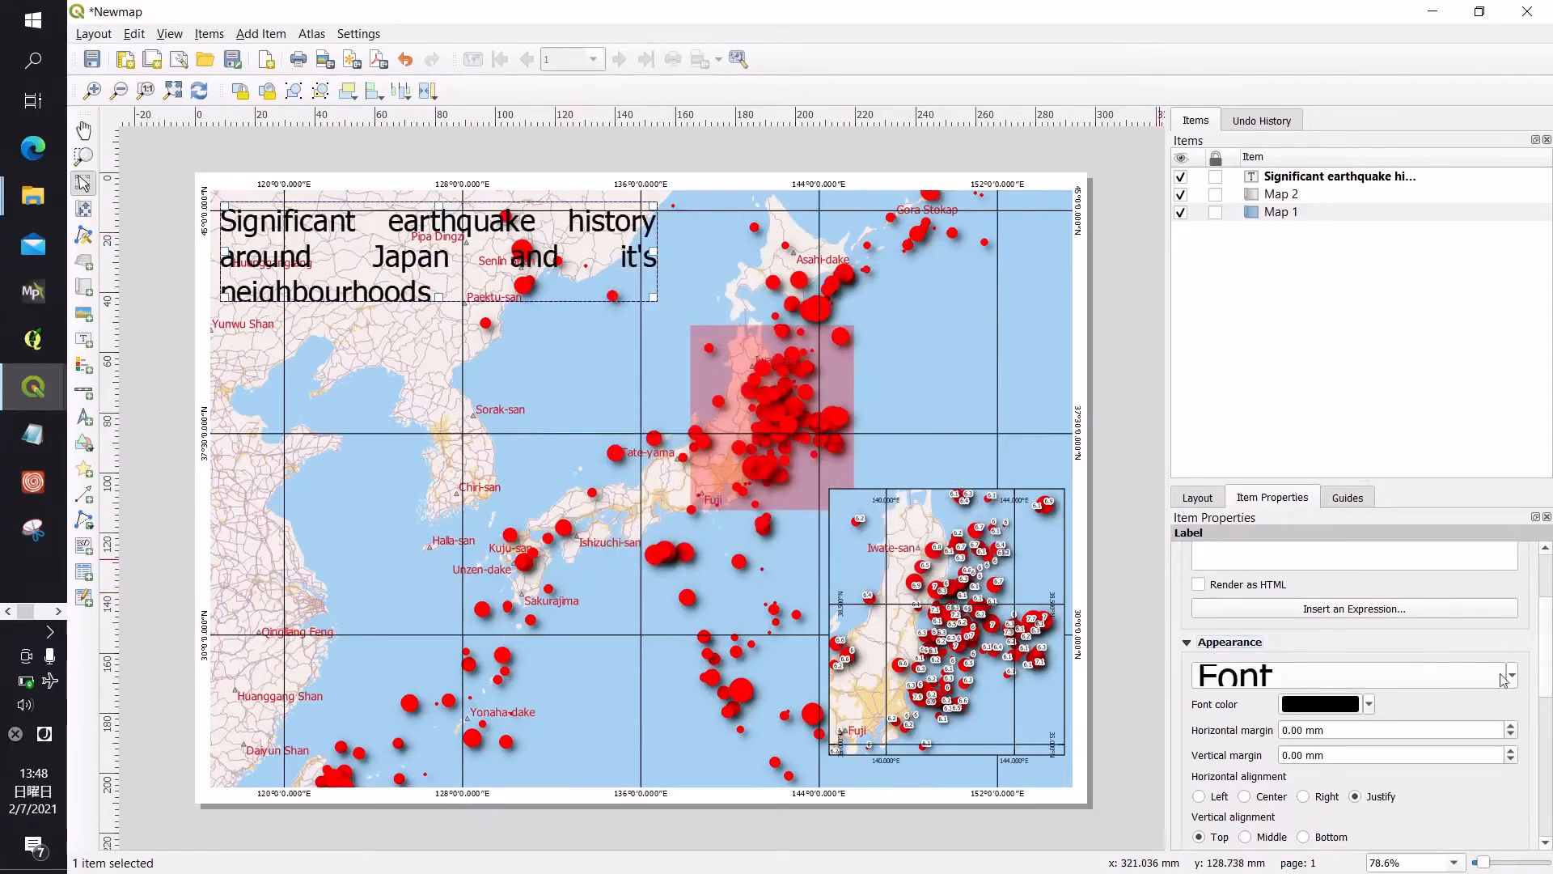
# Step: Set the title label's font size to 24
pyautogui.scroll(-1, 1547, 644)
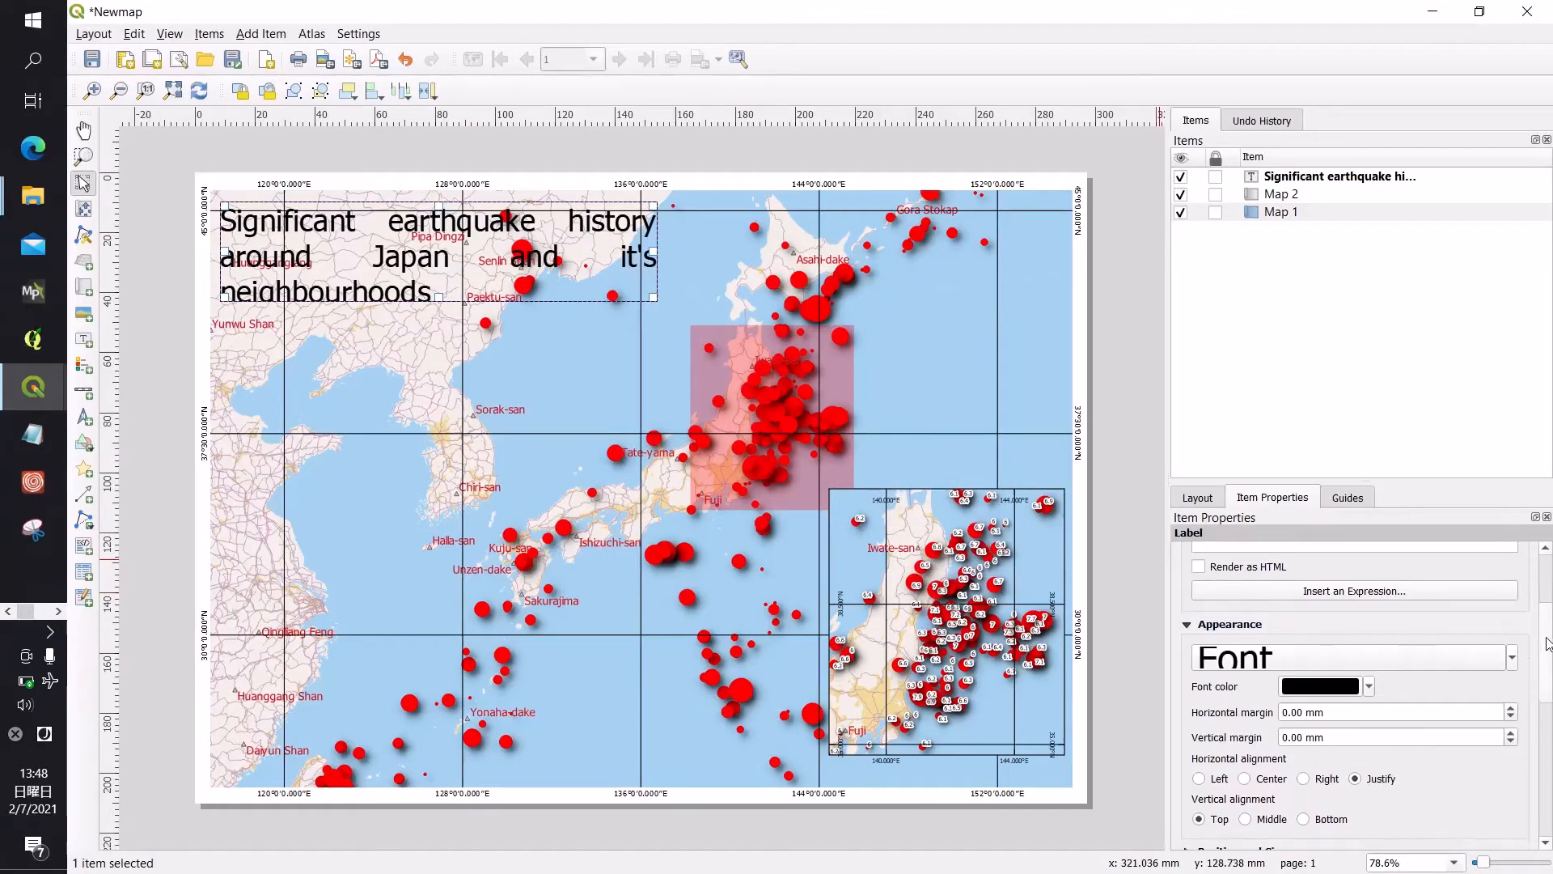
pyautogui.scroll(1, 1547, 644)
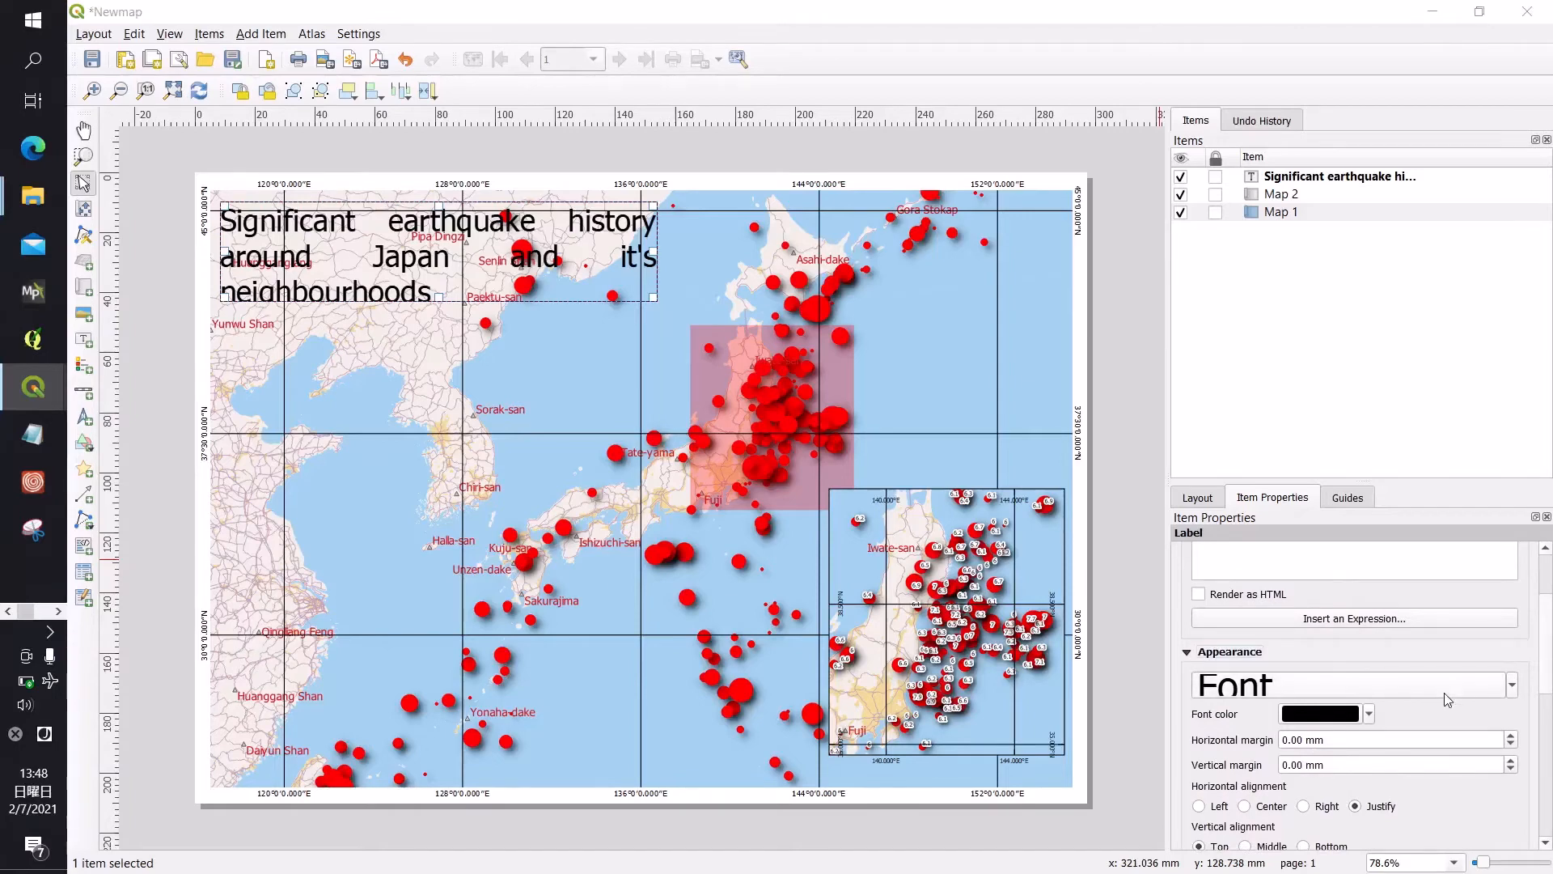
pyautogui.click(1444, 692)
pyautogui.click(954, 376)
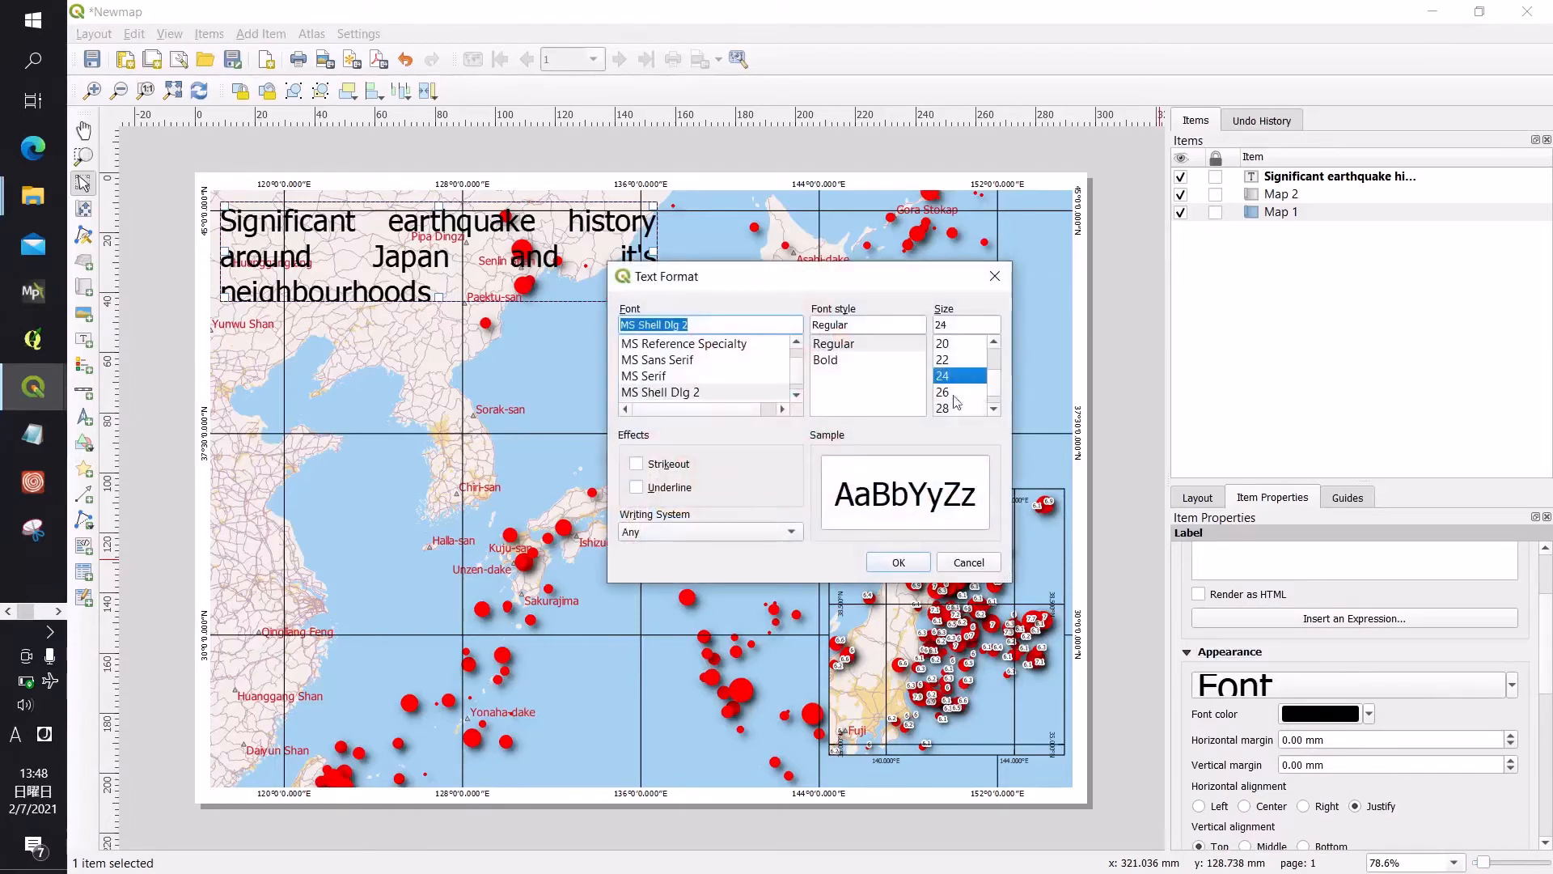
pyautogui.click(898, 562)
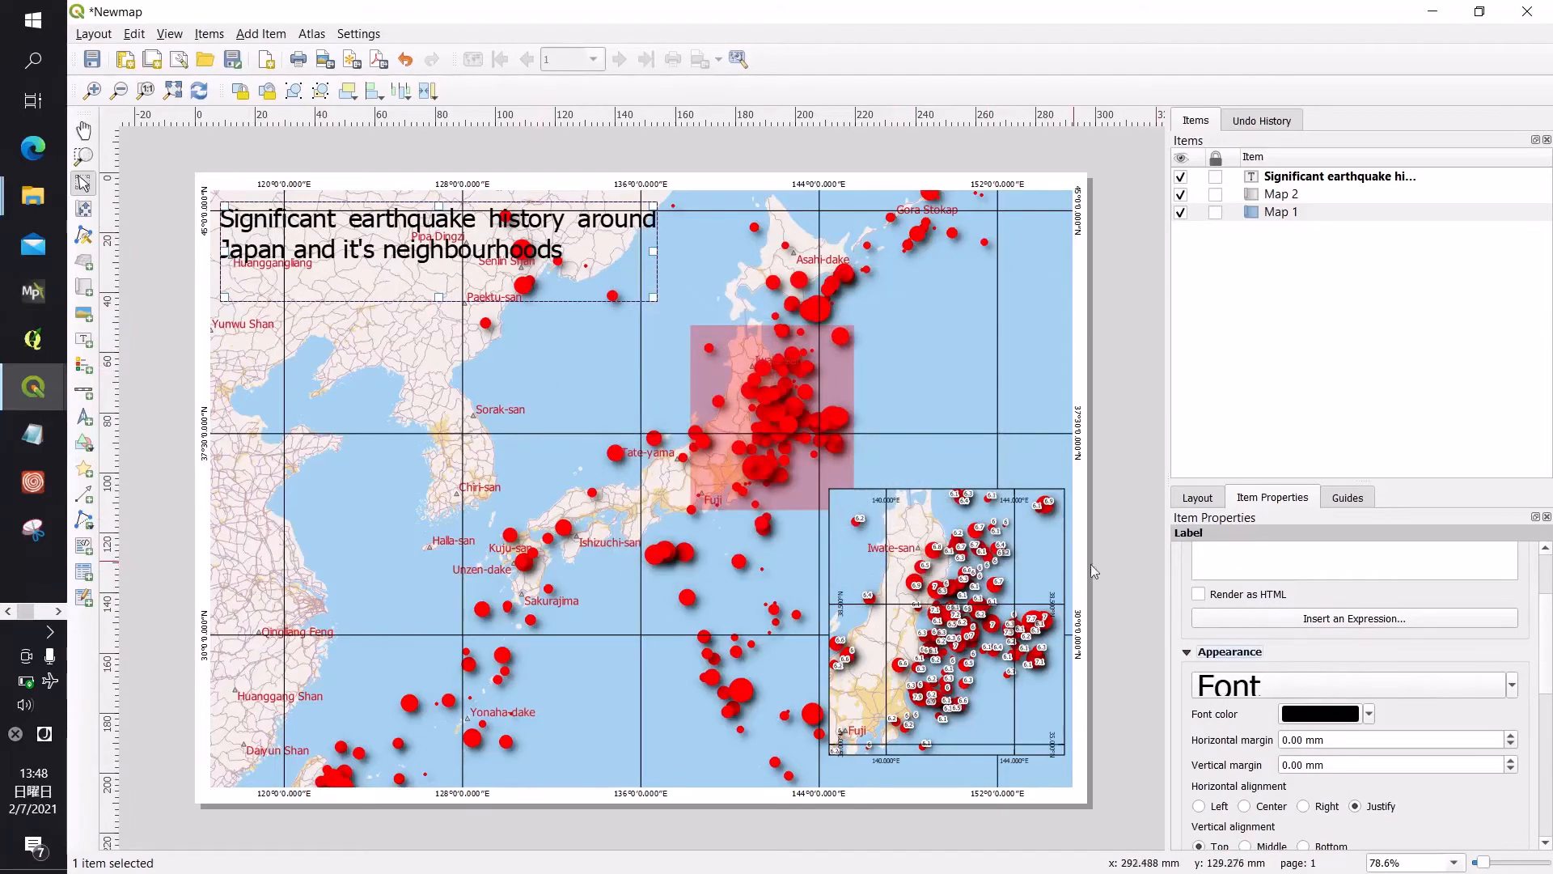
# Step: Try Center and Middle alignment on the title label, and settle on Left horizontal and Top vertical alignment
pyautogui.moveTo(1547, 644); pyautogui.dragTo(1548, 697)
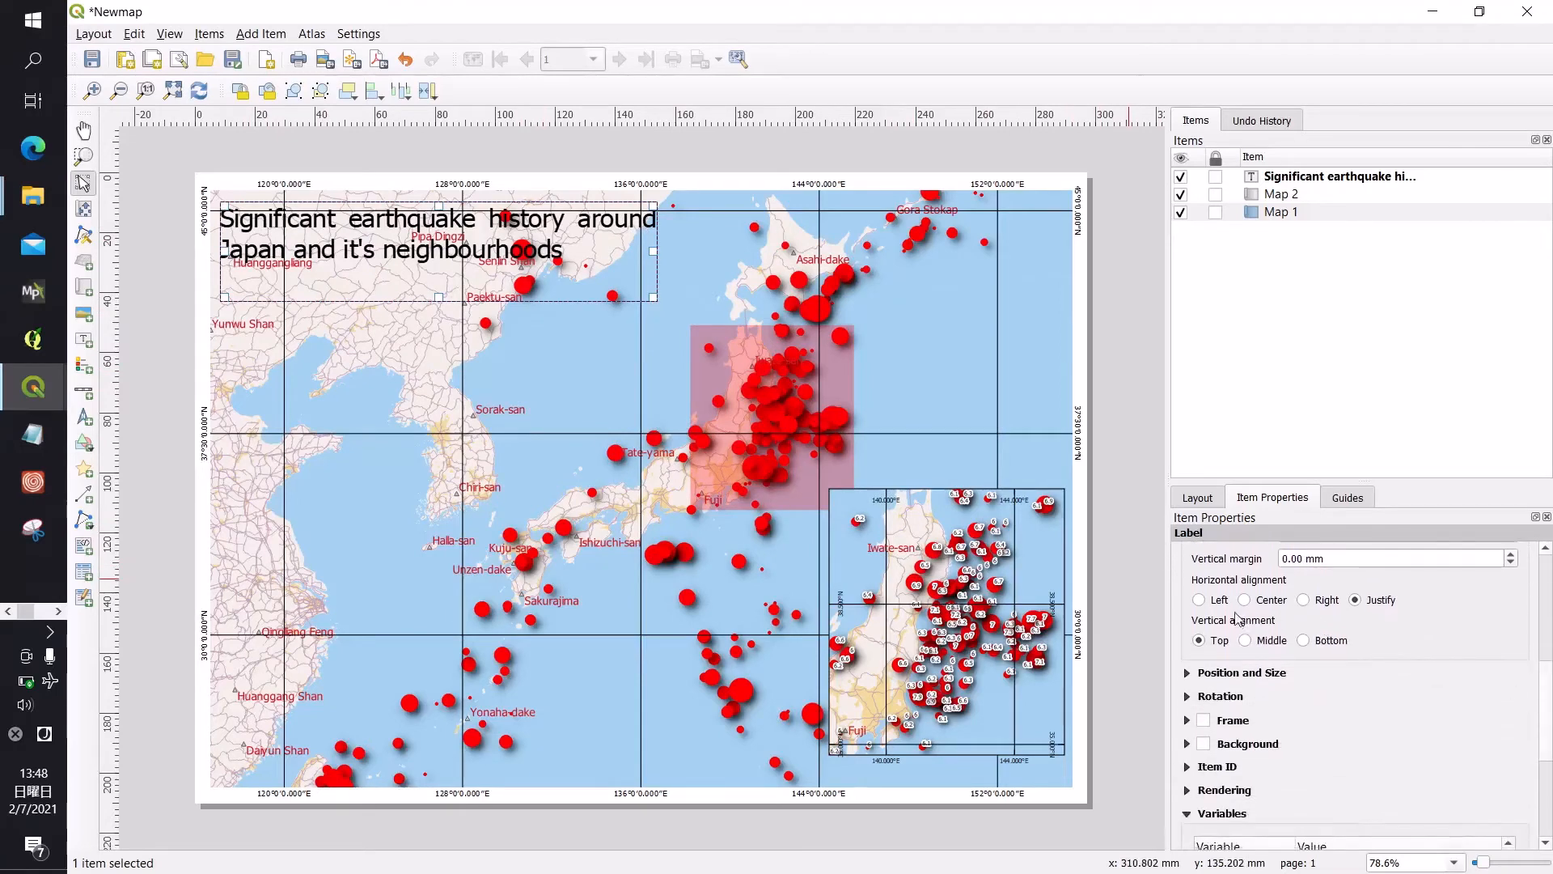
pyautogui.click(1200, 600)
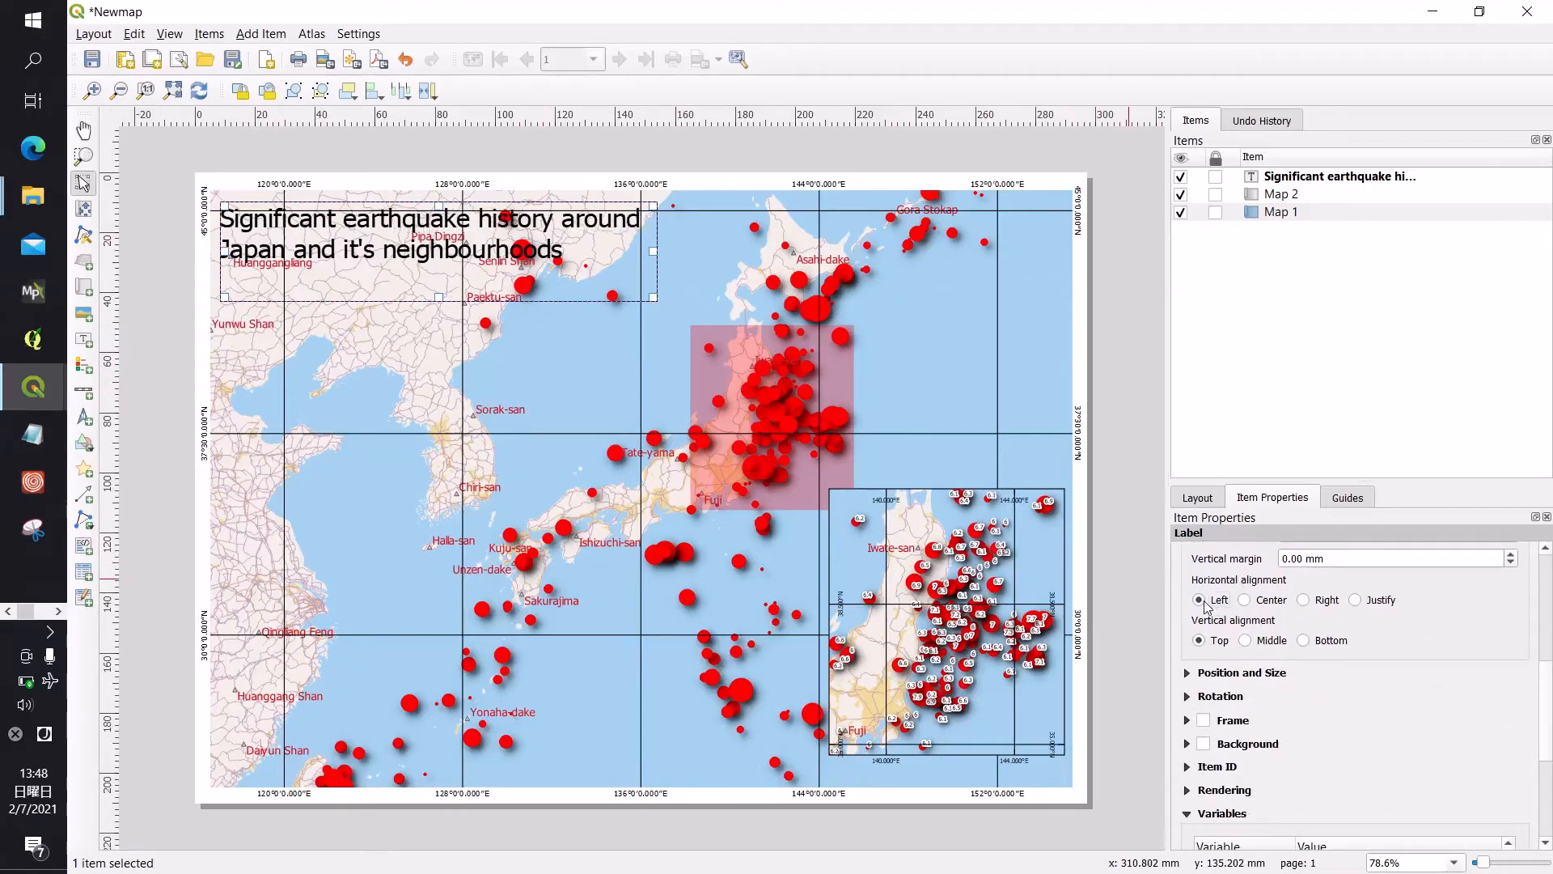
pyautogui.click(1245, 600)
pyautogui.click(1256, 644)
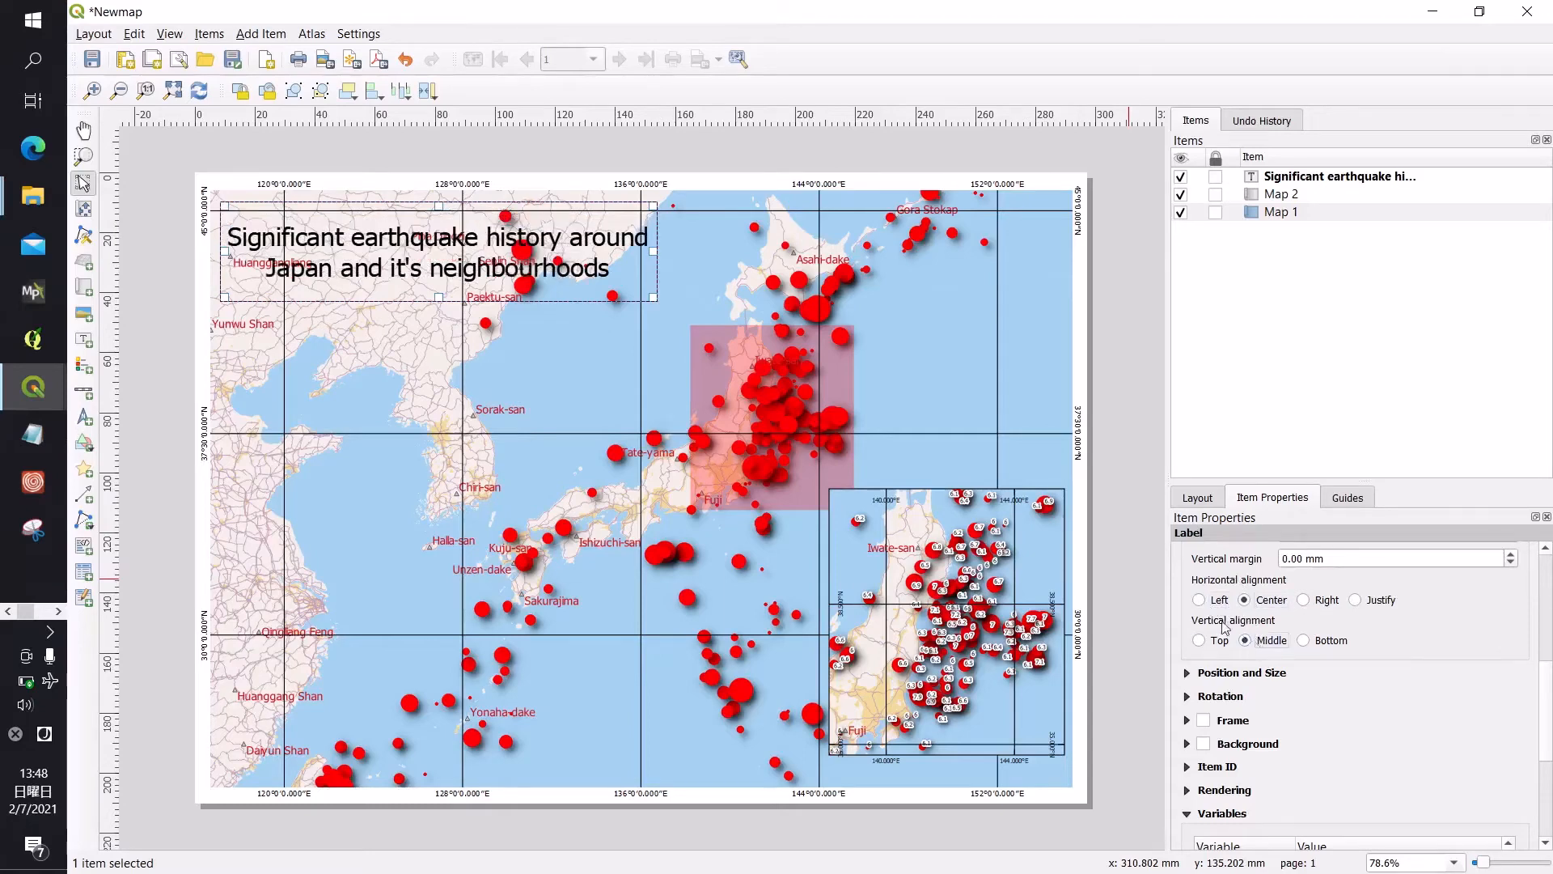
pyautogui.click(1199, 600)
pyautogui.click(1200, 641)
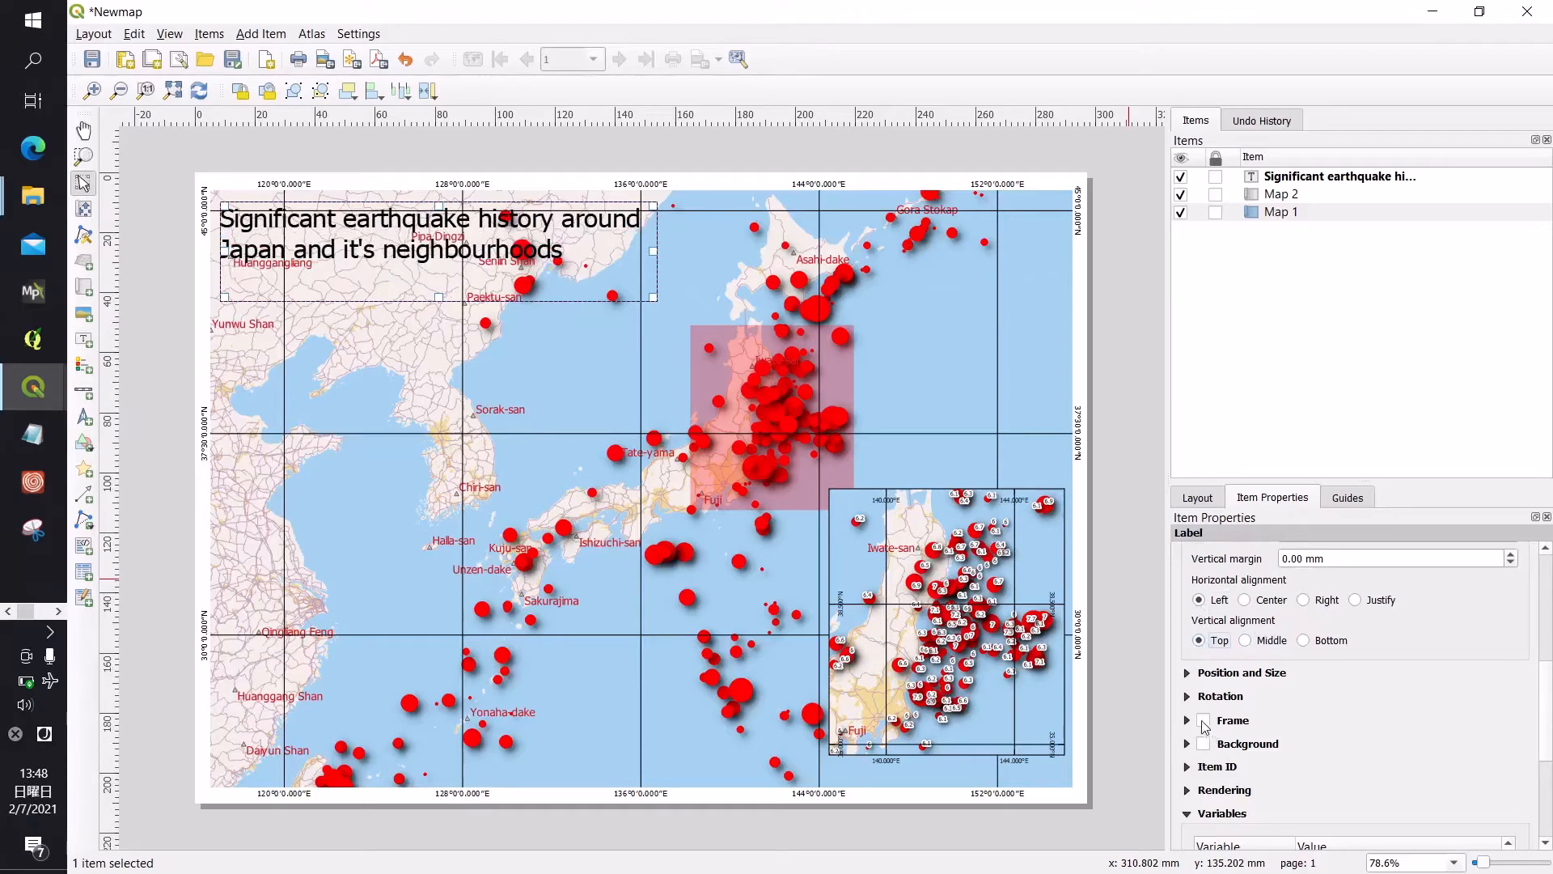
# Step: Enable the frame around the title label
pyautogui.click(1205, 720)
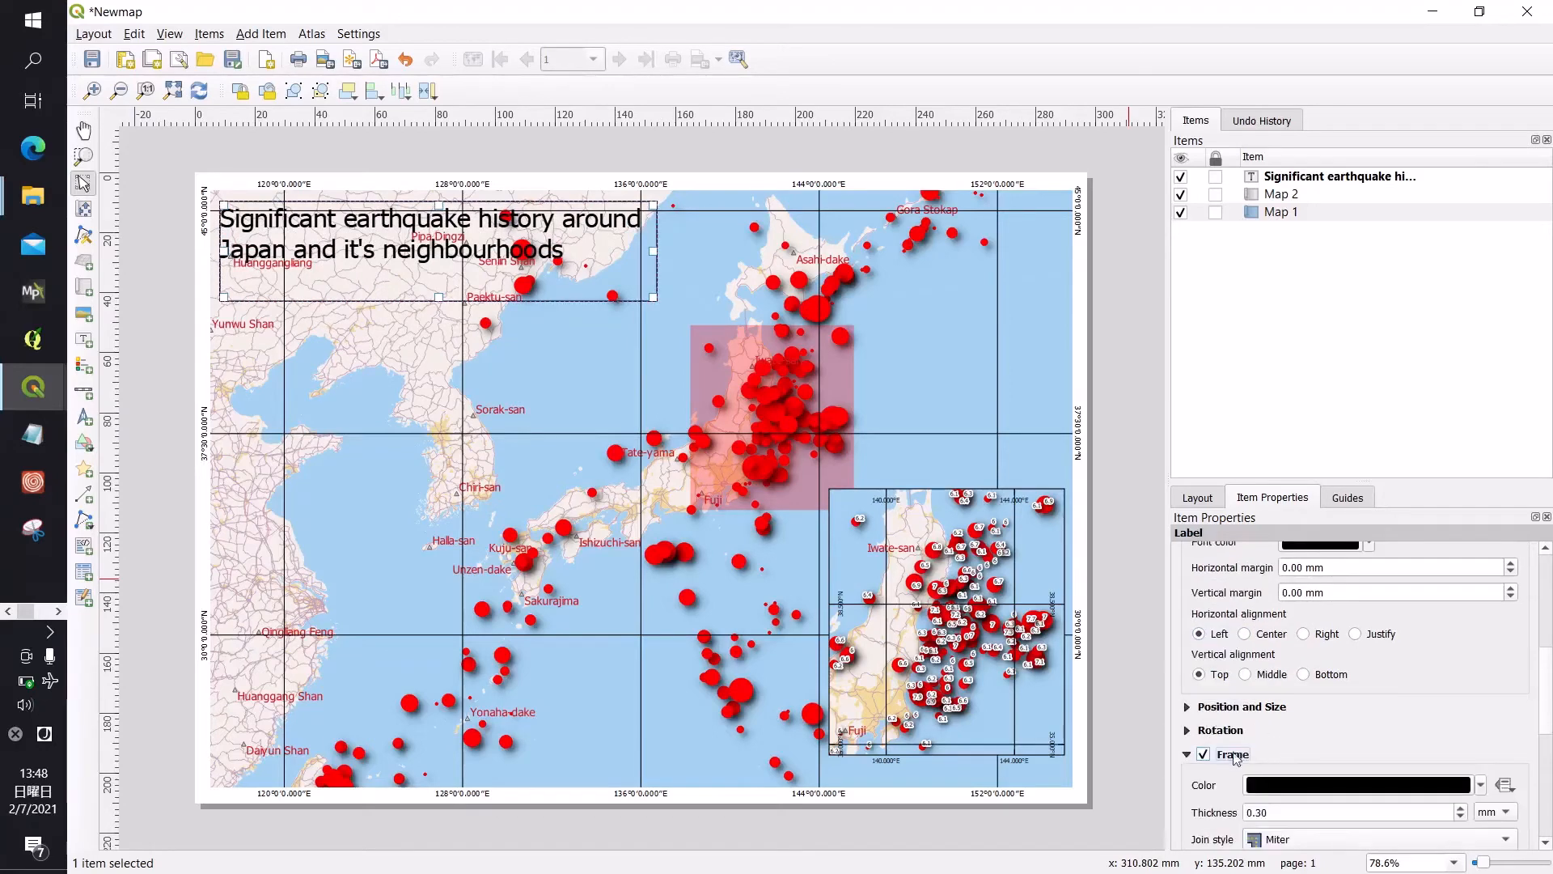
pyautogui.moveTo(1547, 687); pyautogui.dragTo(1549, 753)
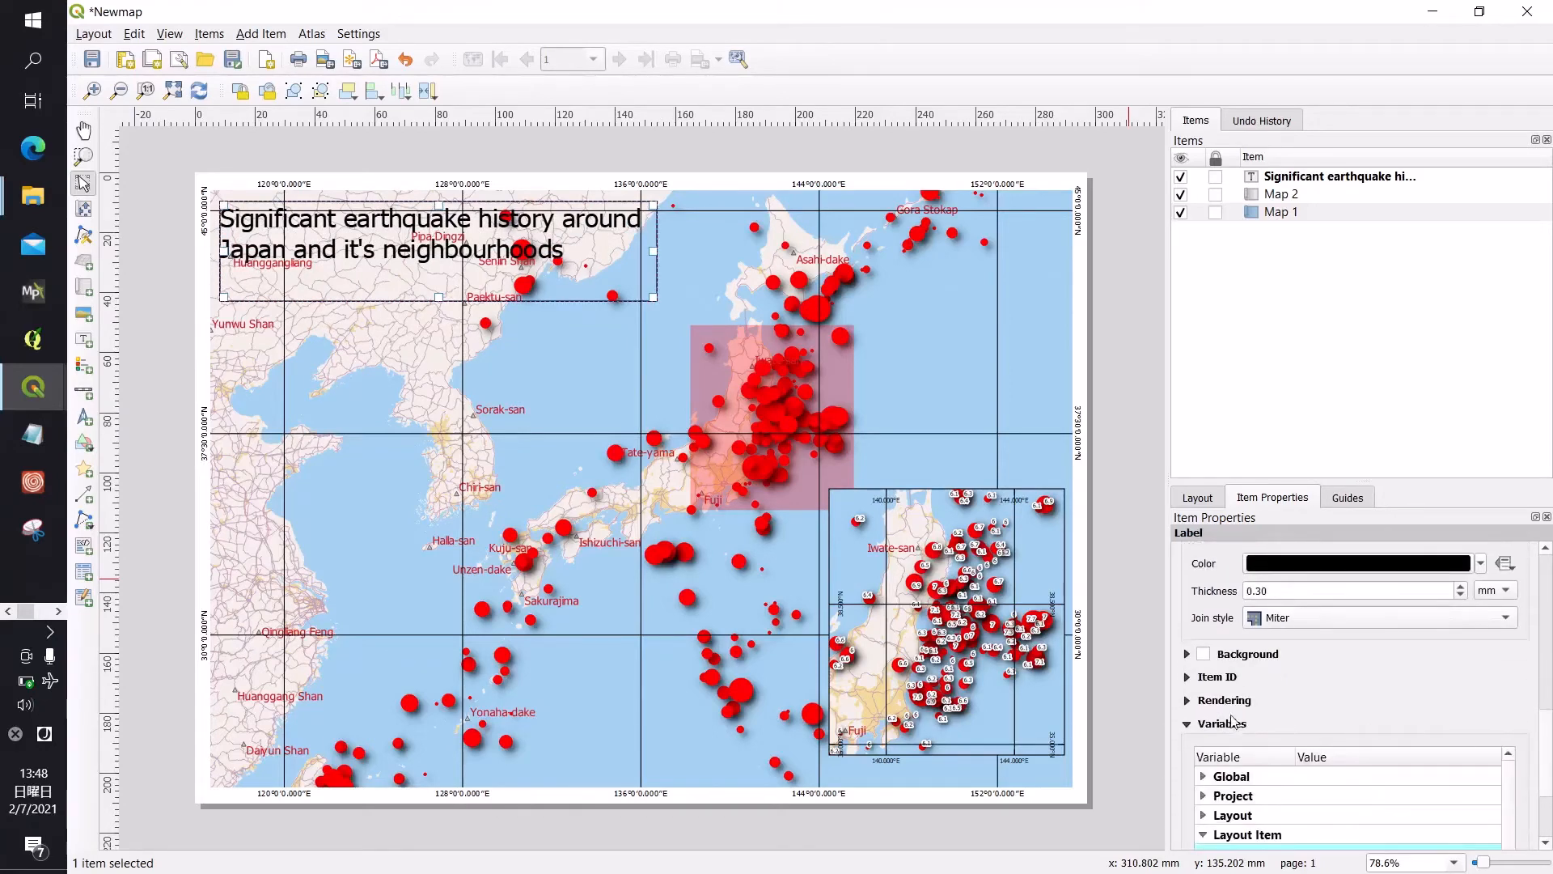
# Step: Enable the title label's background and fill it with the blue sampled from the sea on the main map
pyautogui.click(1203, 653)
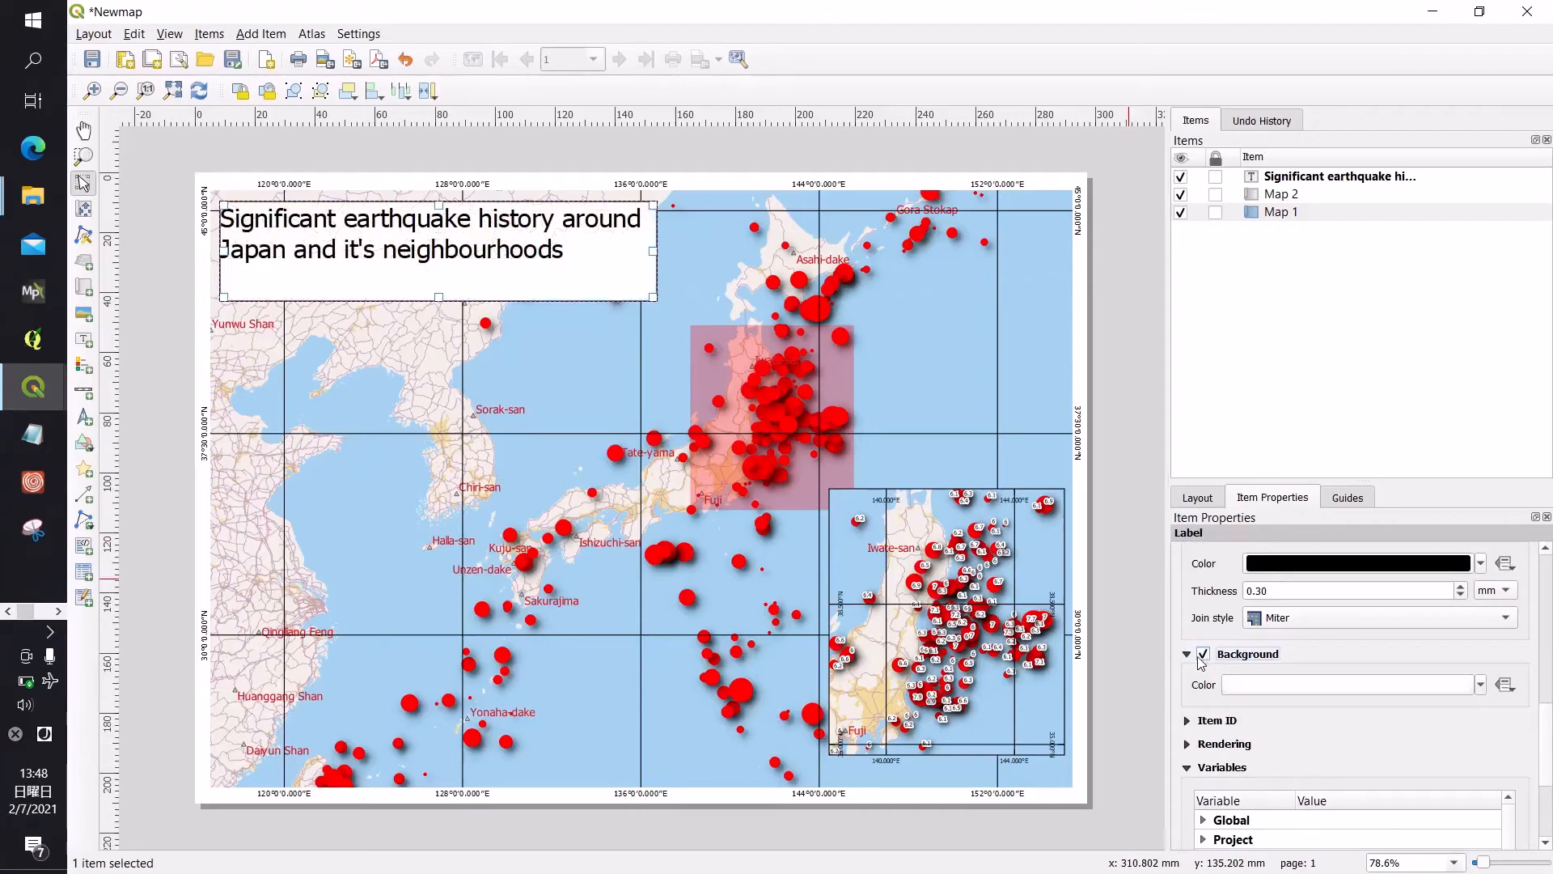
pyautogui.click(1471, 685)
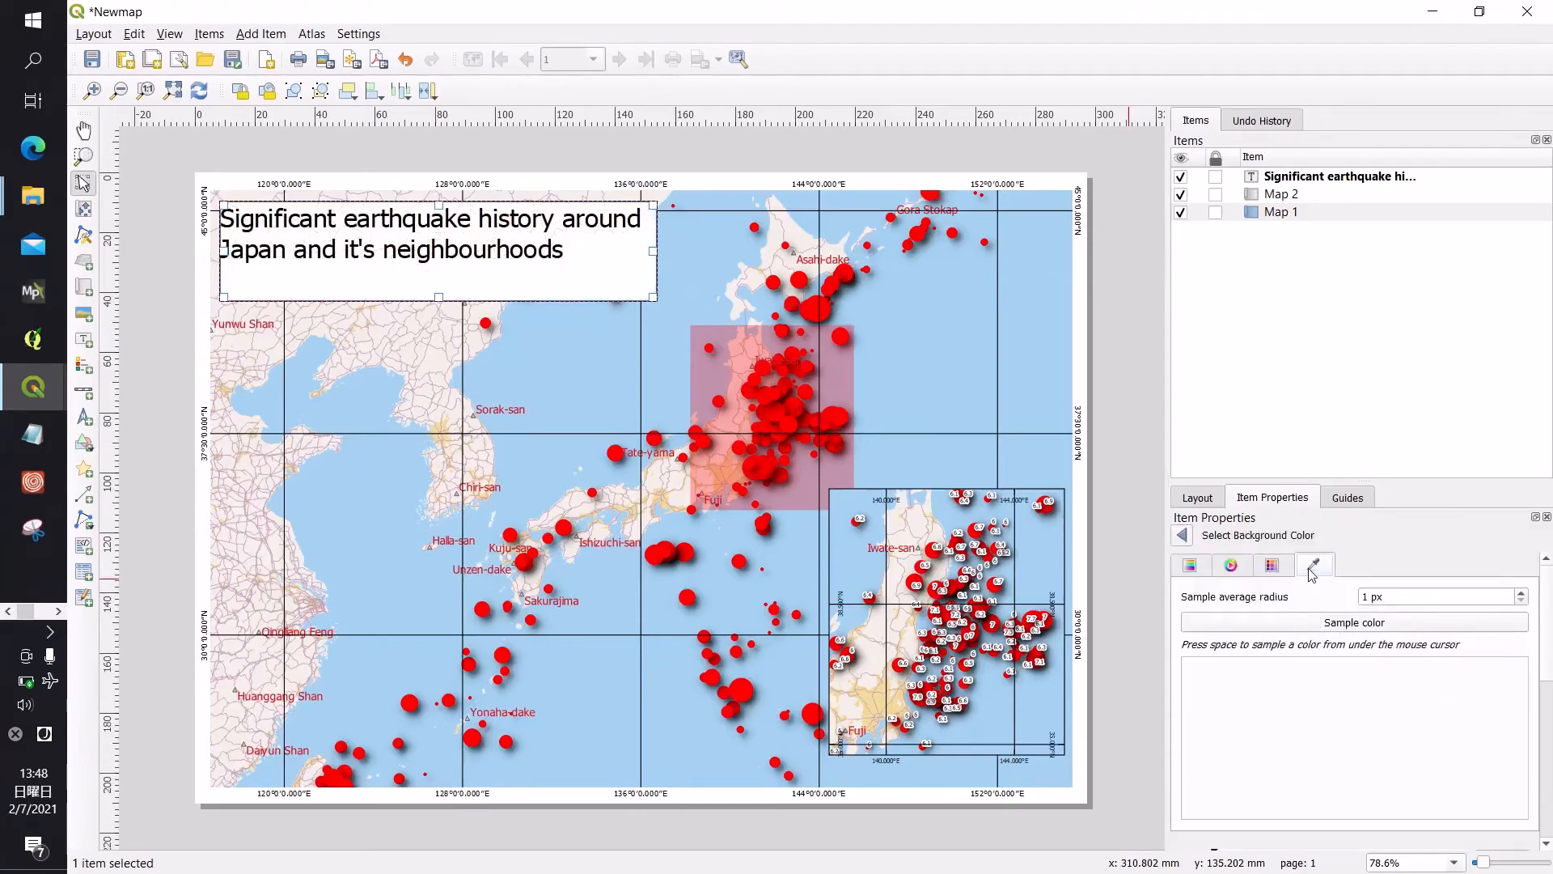
pyautogui.click(1334, 625)
pyautogui.click(954, 352)
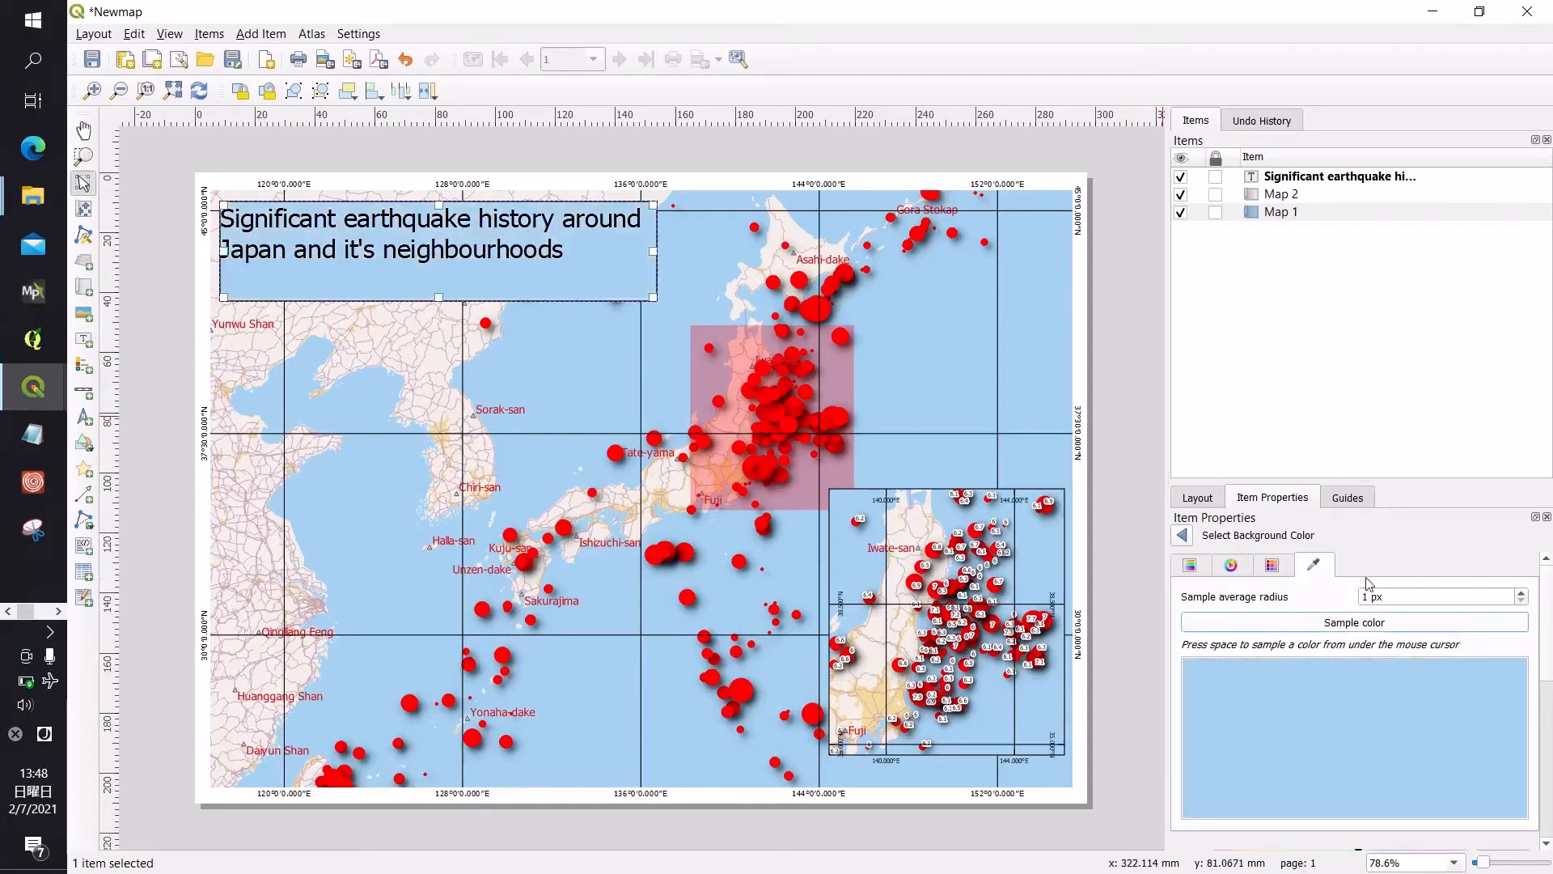
pyautogui.click(1179, 535)
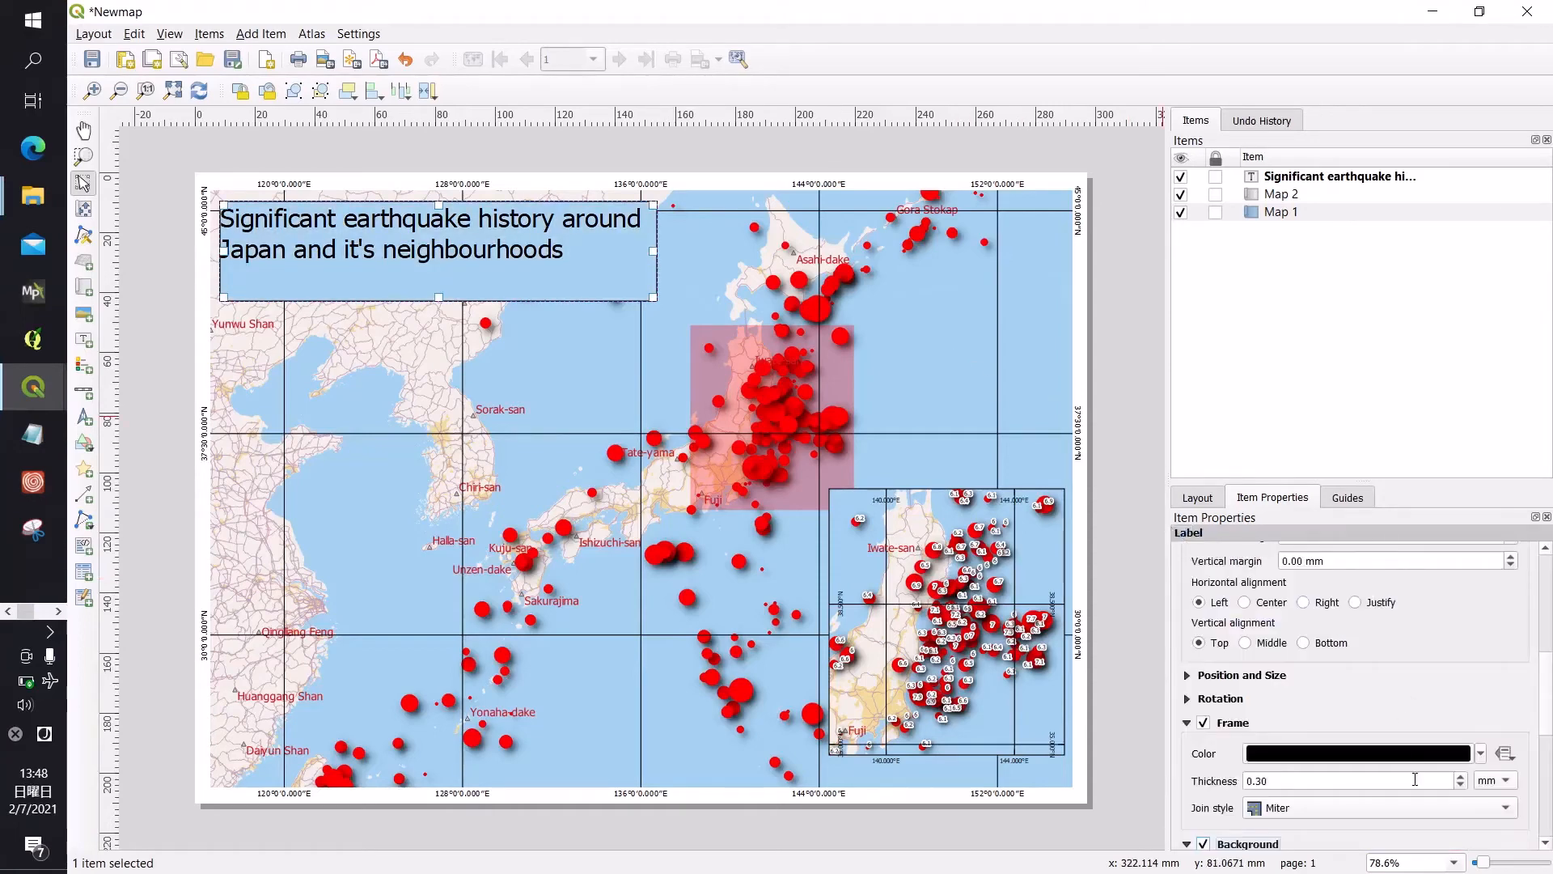
pyautogui.scroll(-2, 1394, 731)
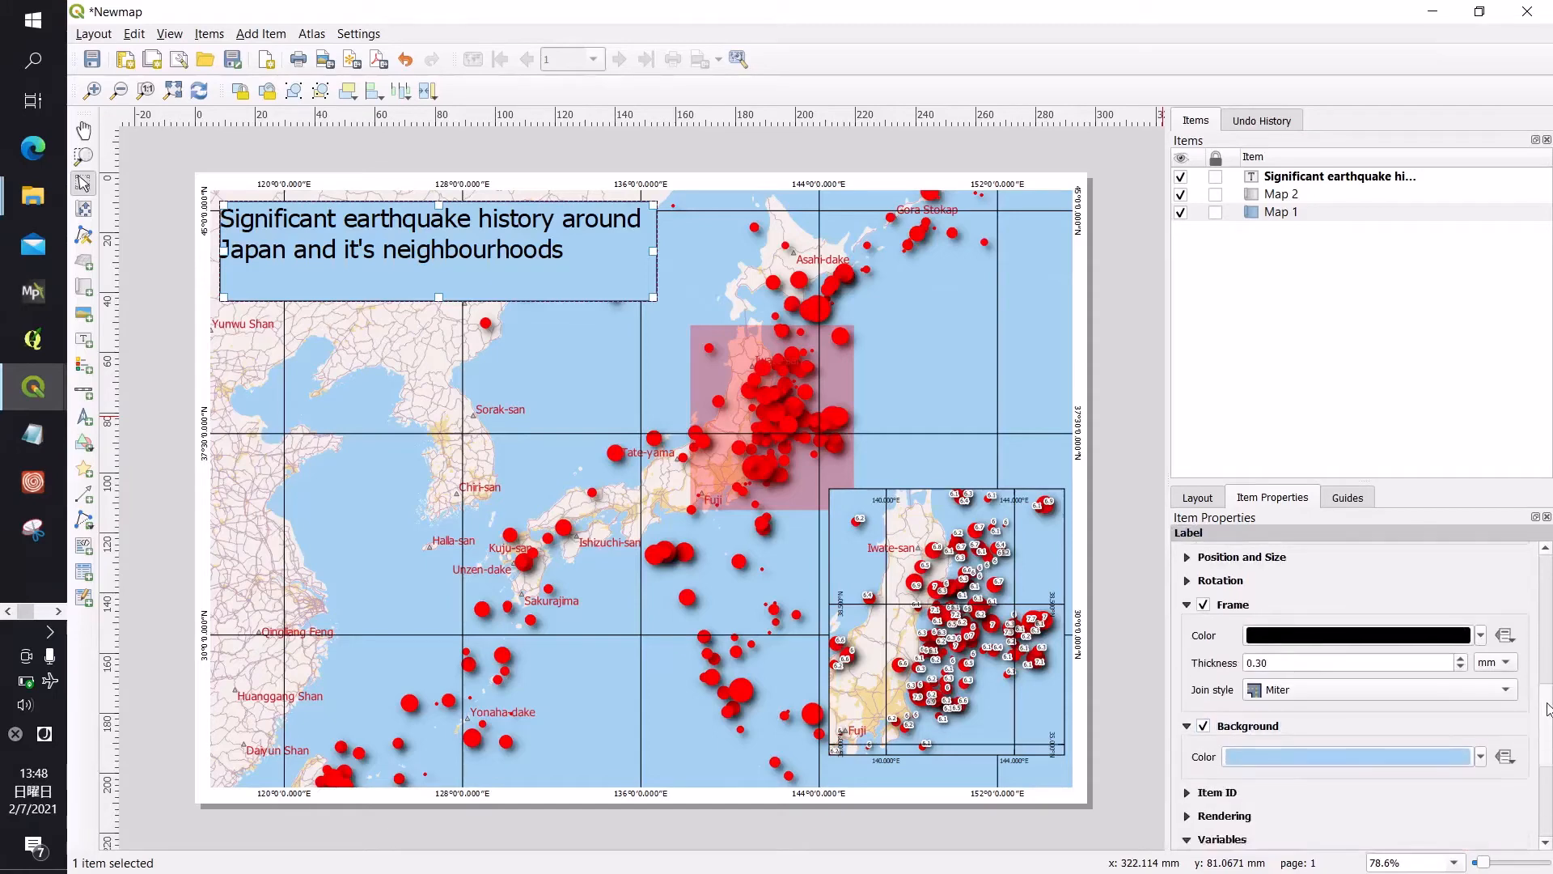
pyautogui.click(1405, 740)
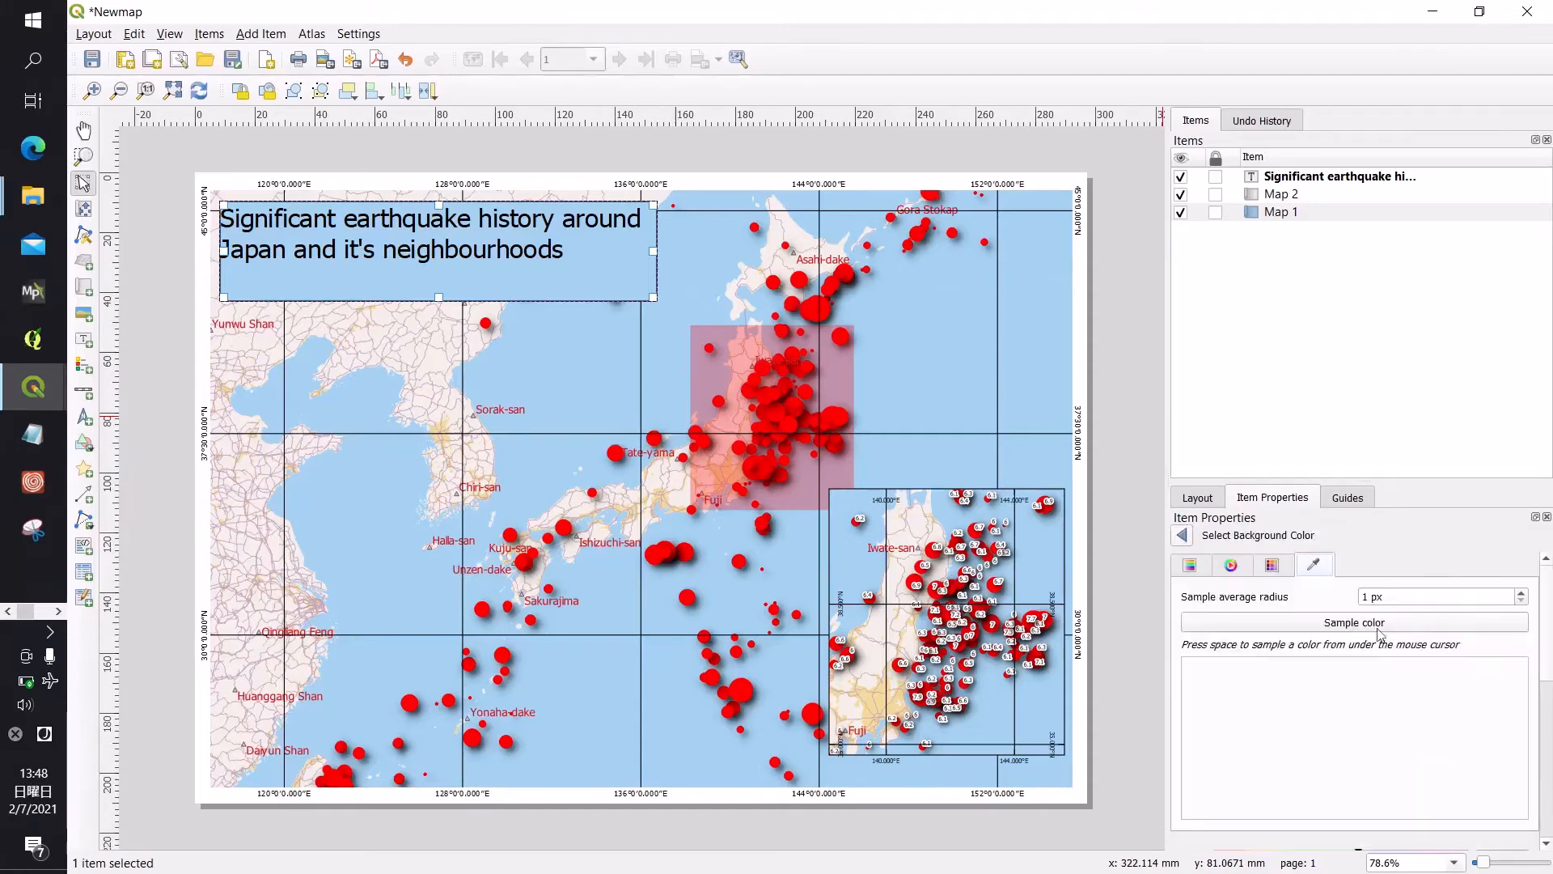
pyautogui.click(1183, 535)
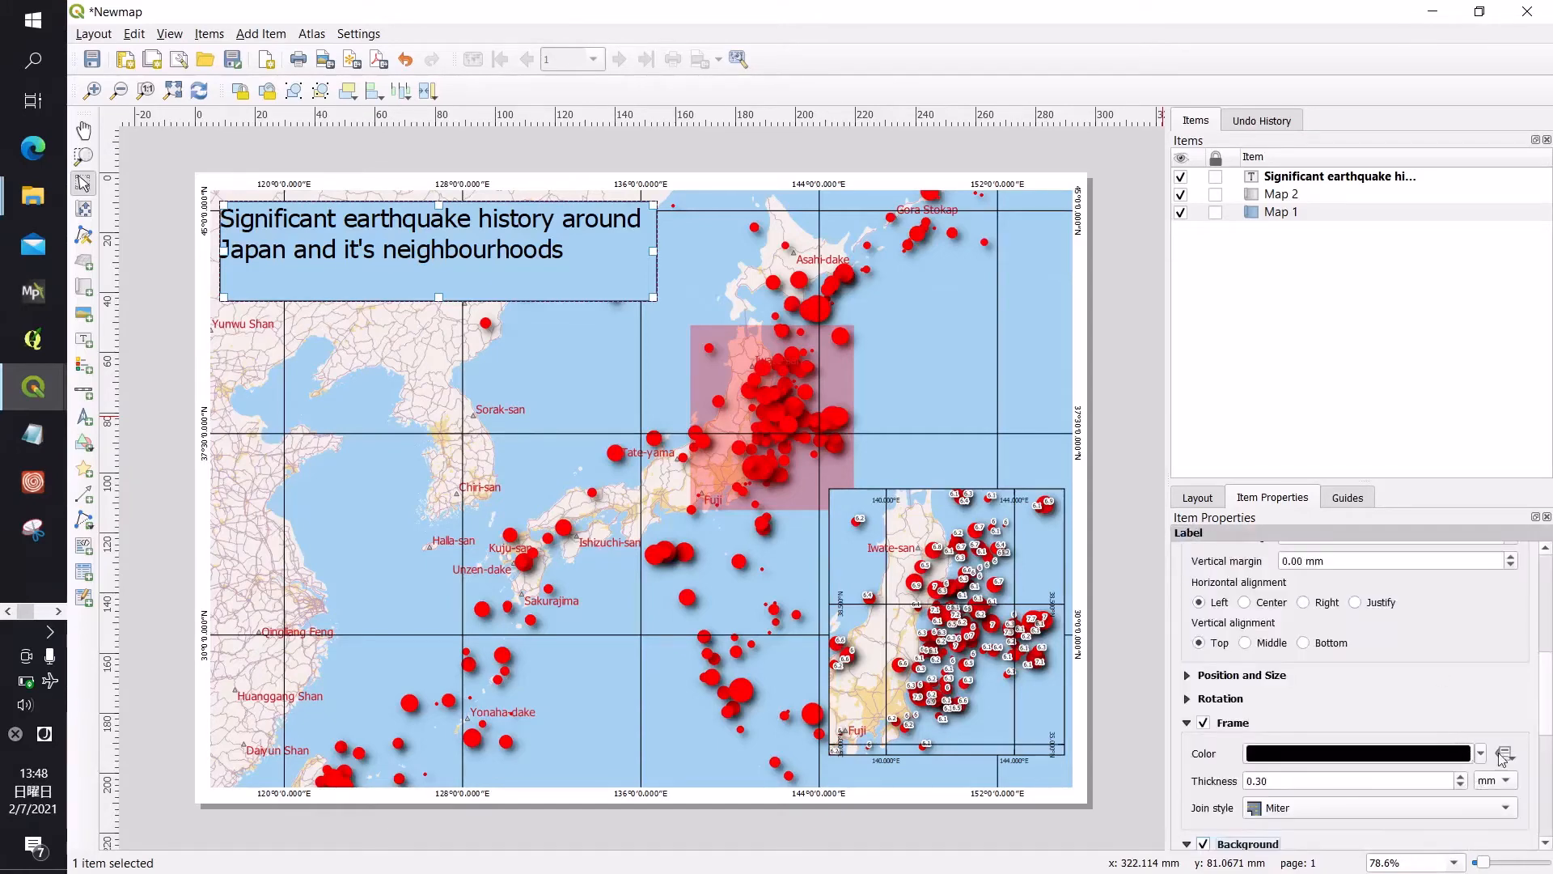
# Step: Darken the title label's background to a muted grey-blue using the colour triangle, and deselect the label
pyautogui.scroll(-3, 1537, 704)
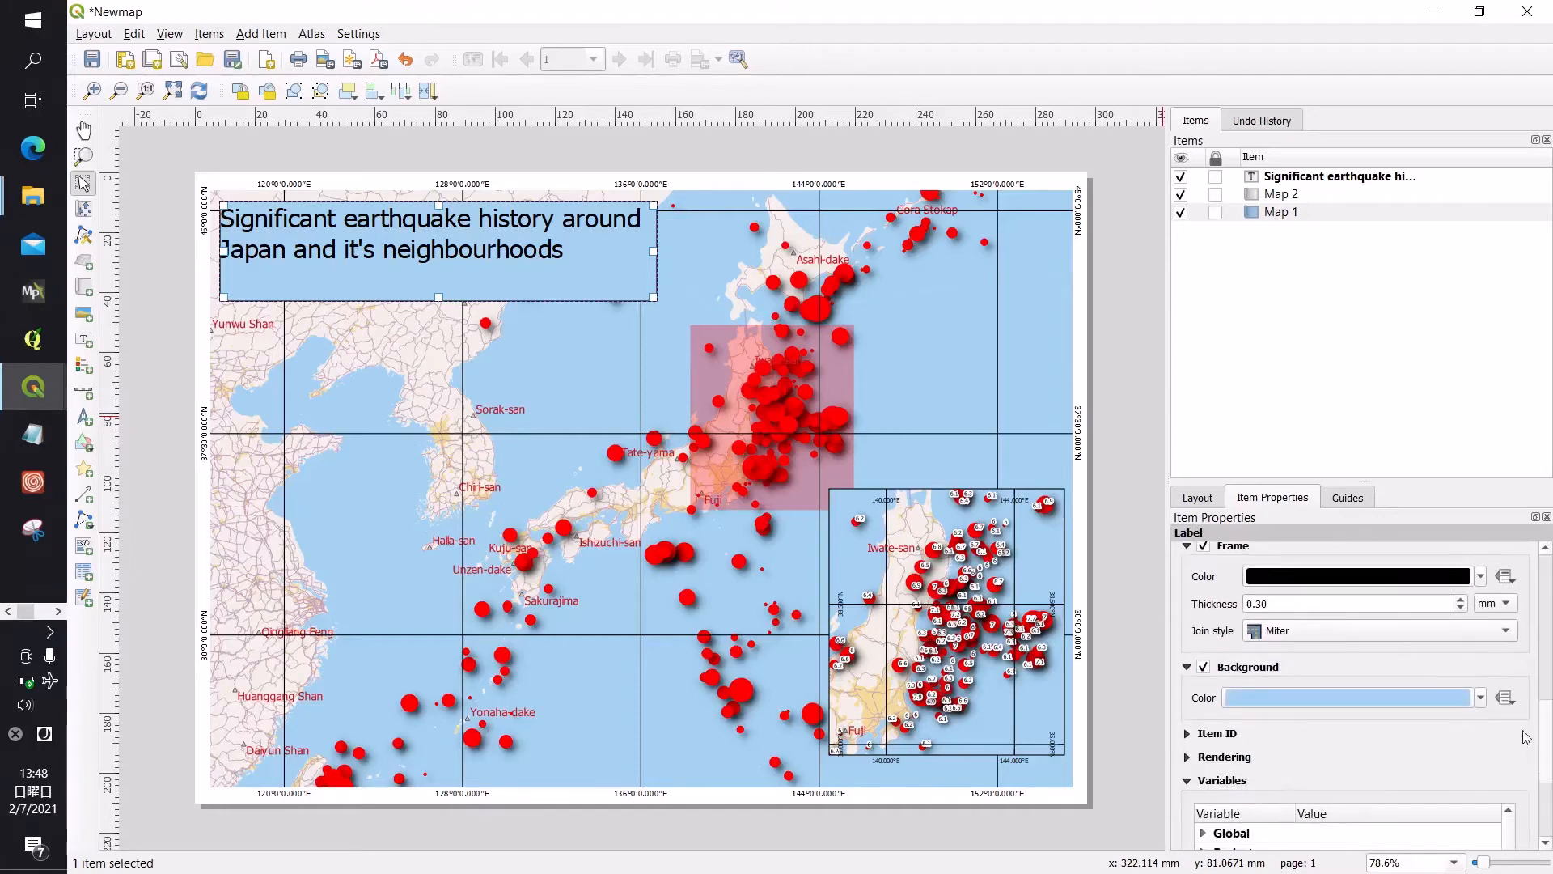
pyautogui.click(1480, 698)
pyautogui.moveTo(1321, 494); pyautogui.dragTo(1331, 503)
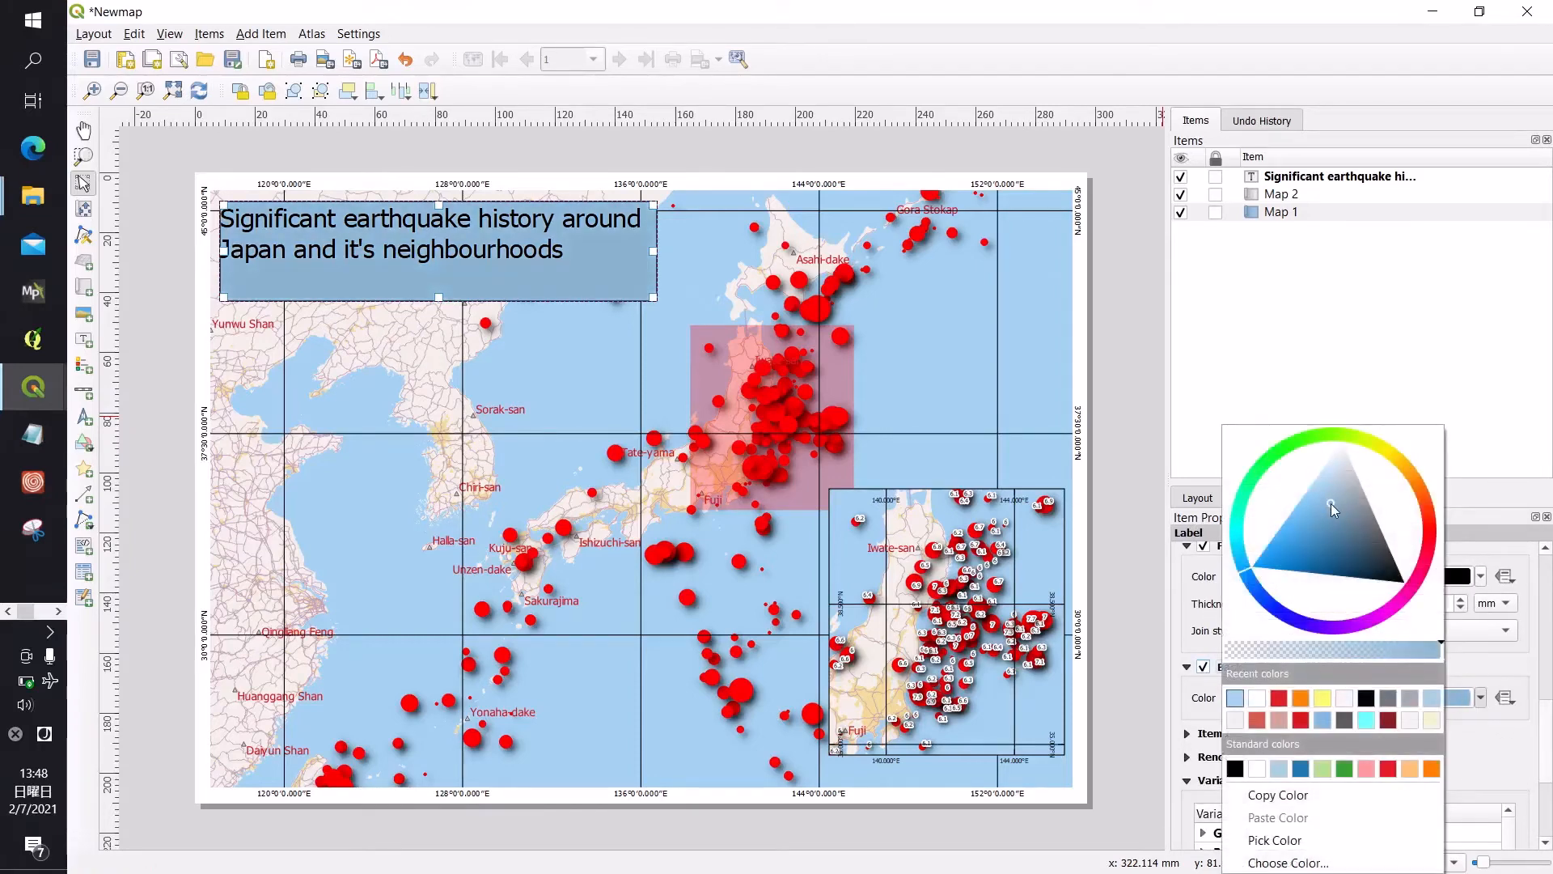
pyautogui.click(1259, 389)
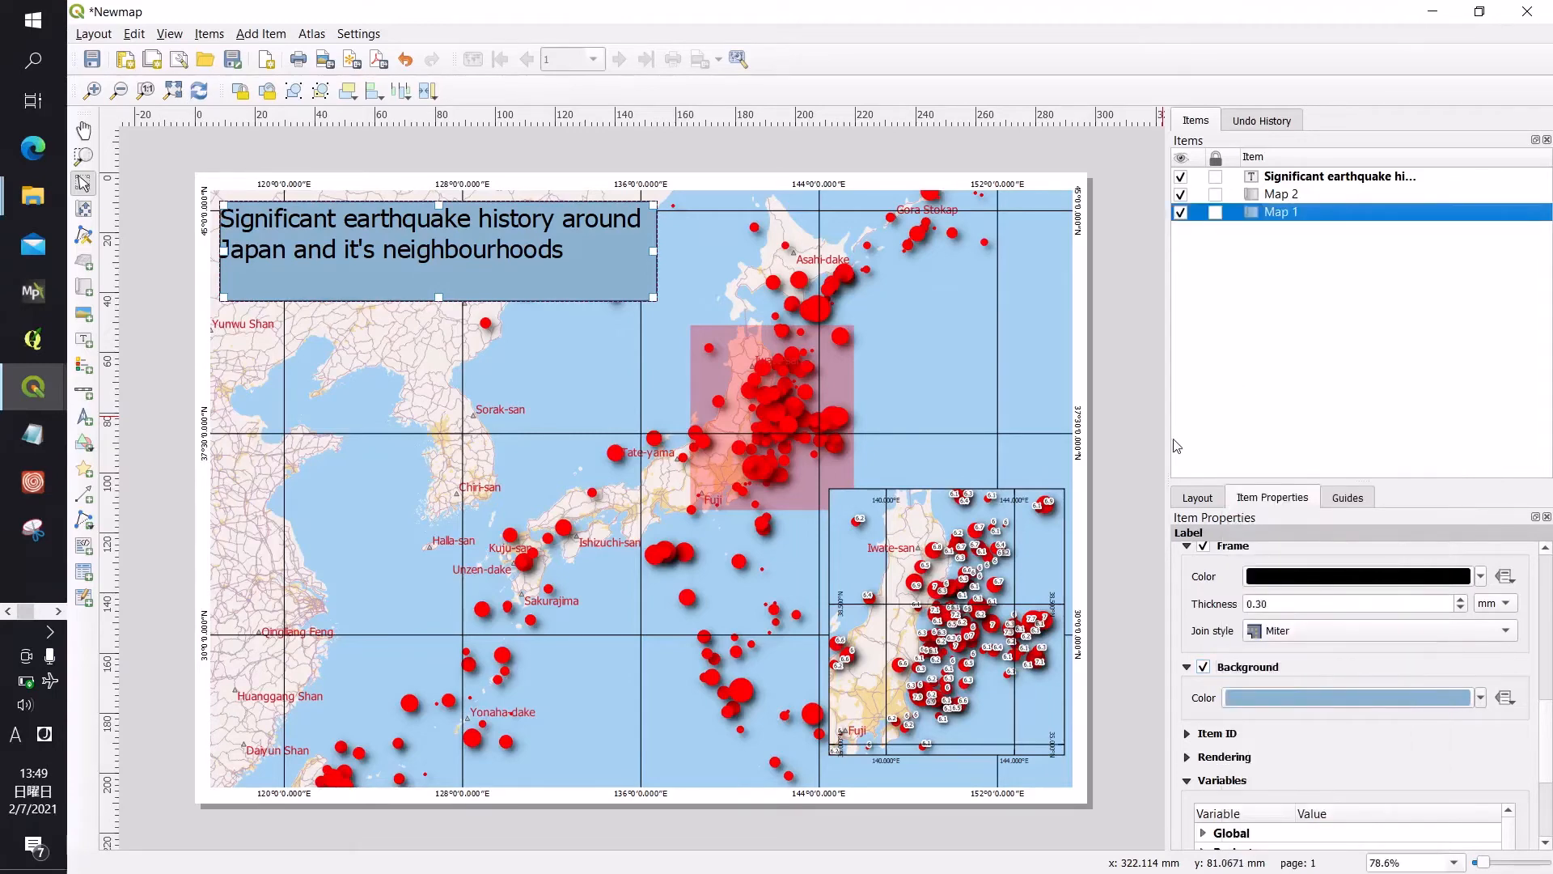
pyautogui.click(1131, 381)
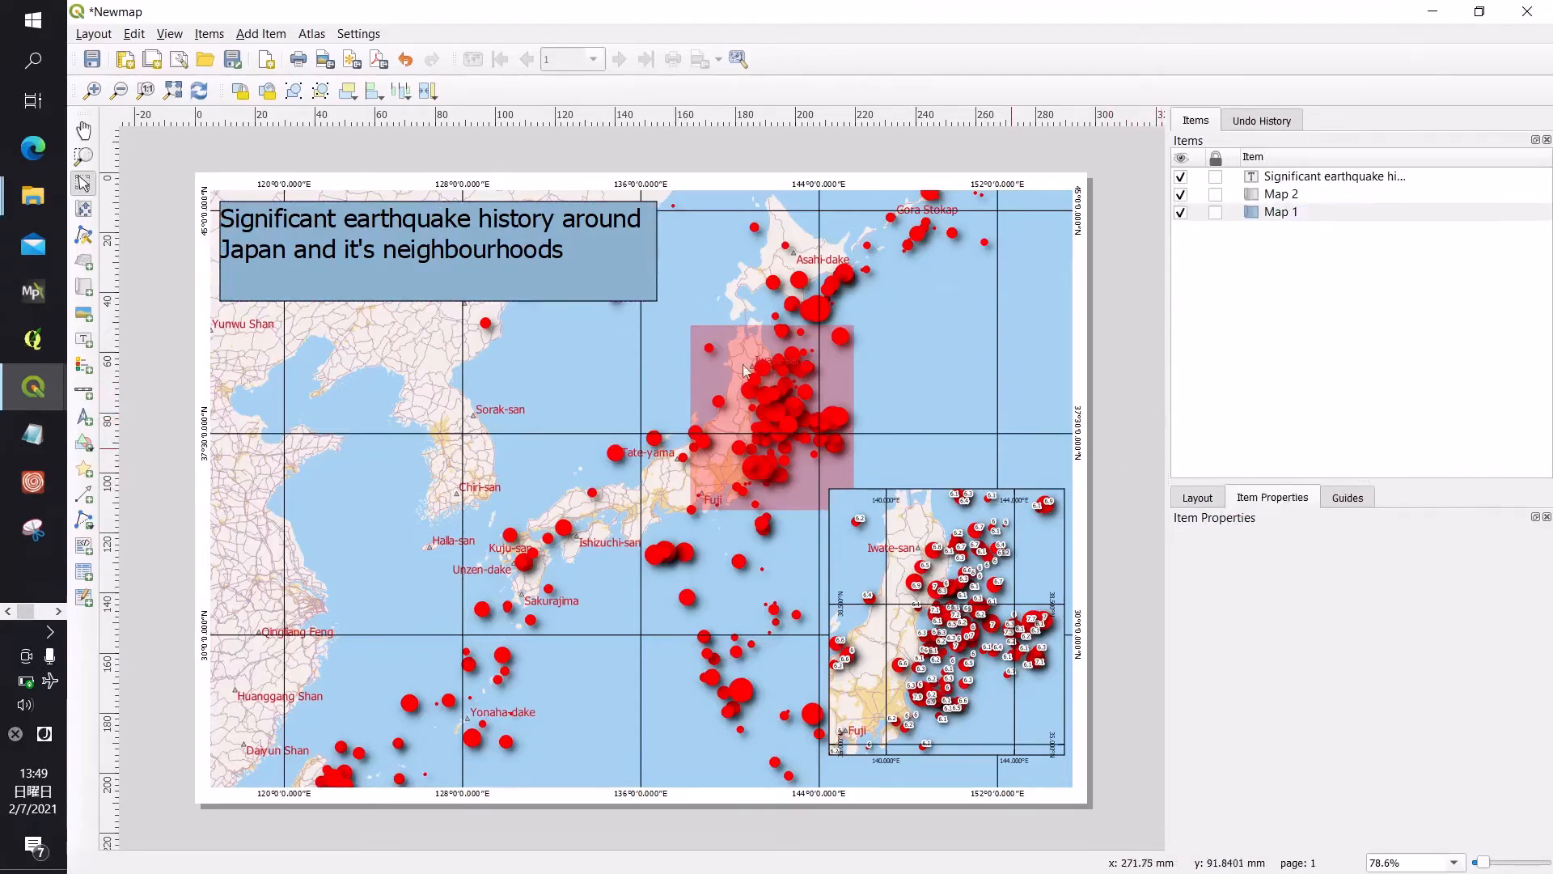
# Step: Add a small, thin label inside the title box, beneath the title text
pyautogui.click(261, 33)
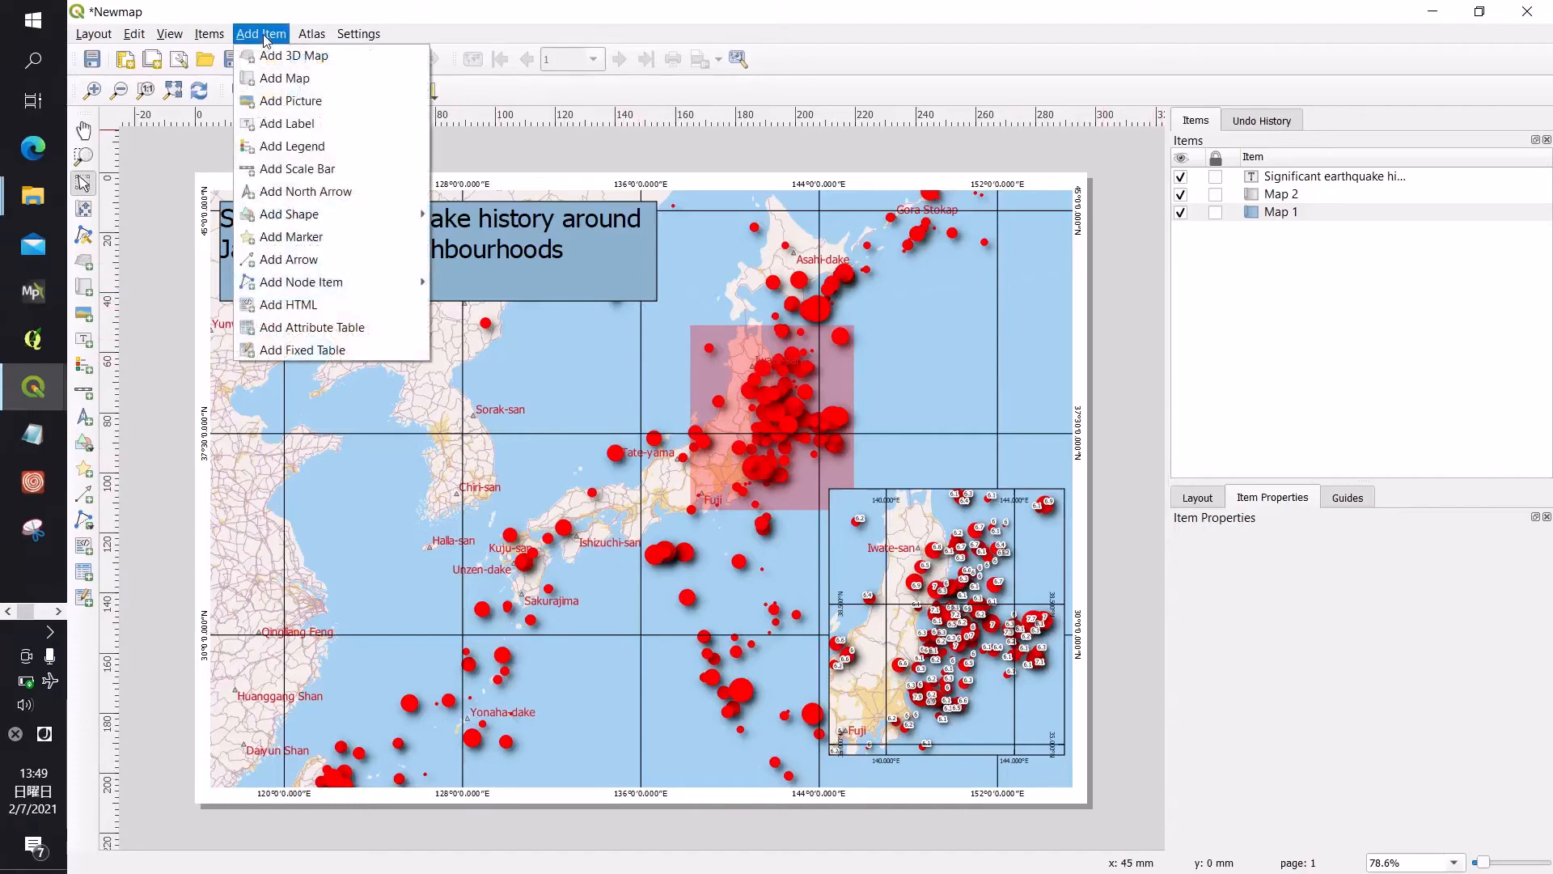
pyautogui.click(309, 126)
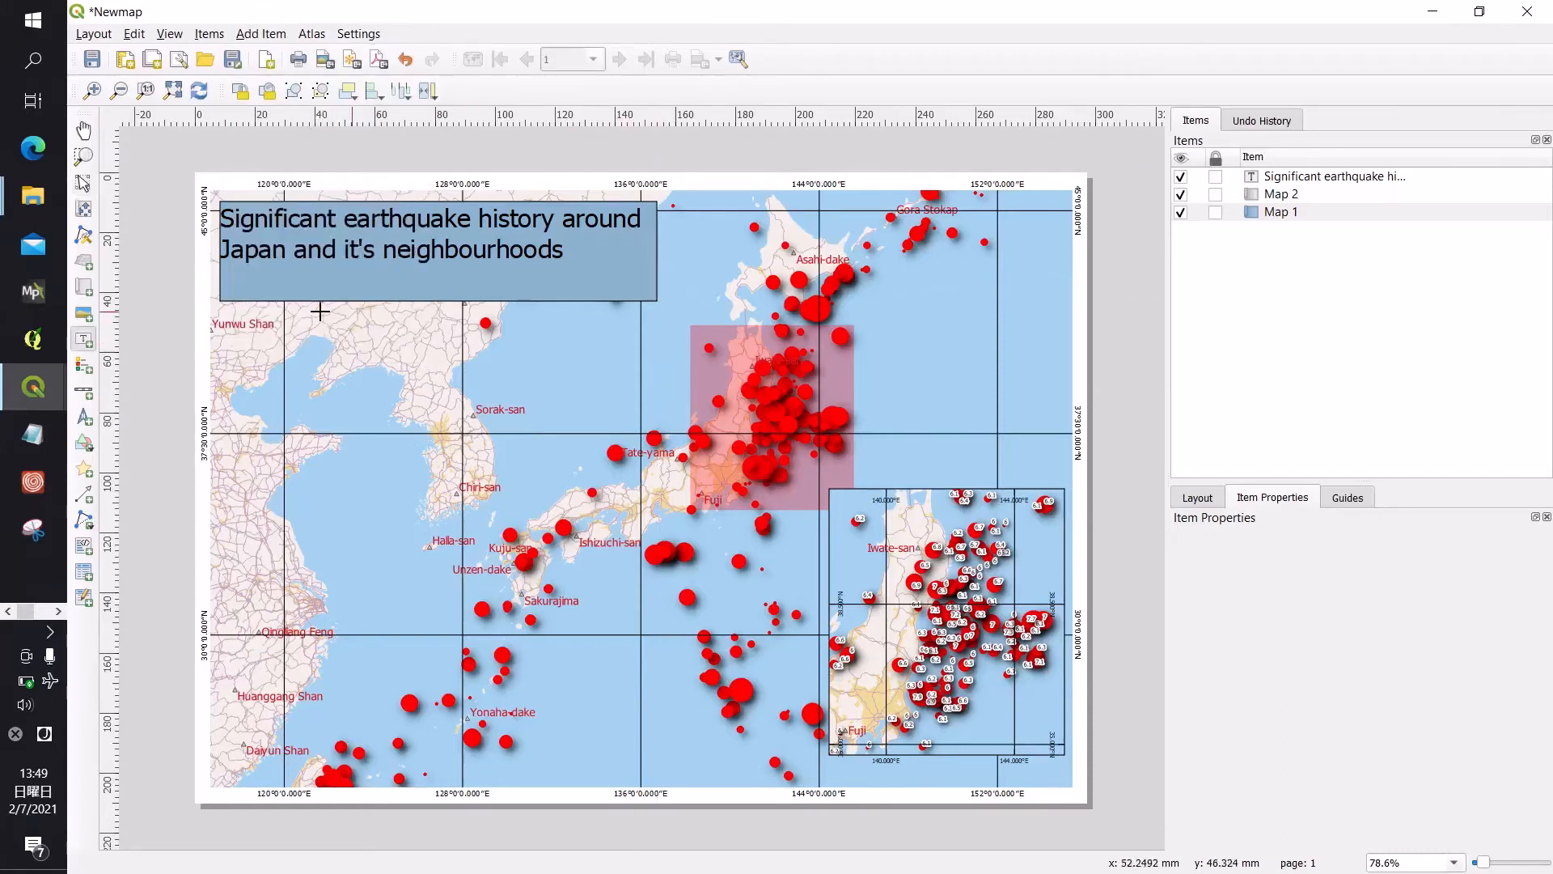
pyautogui.moveTo(234, 277); pyautogui.dragTo(479, 289)
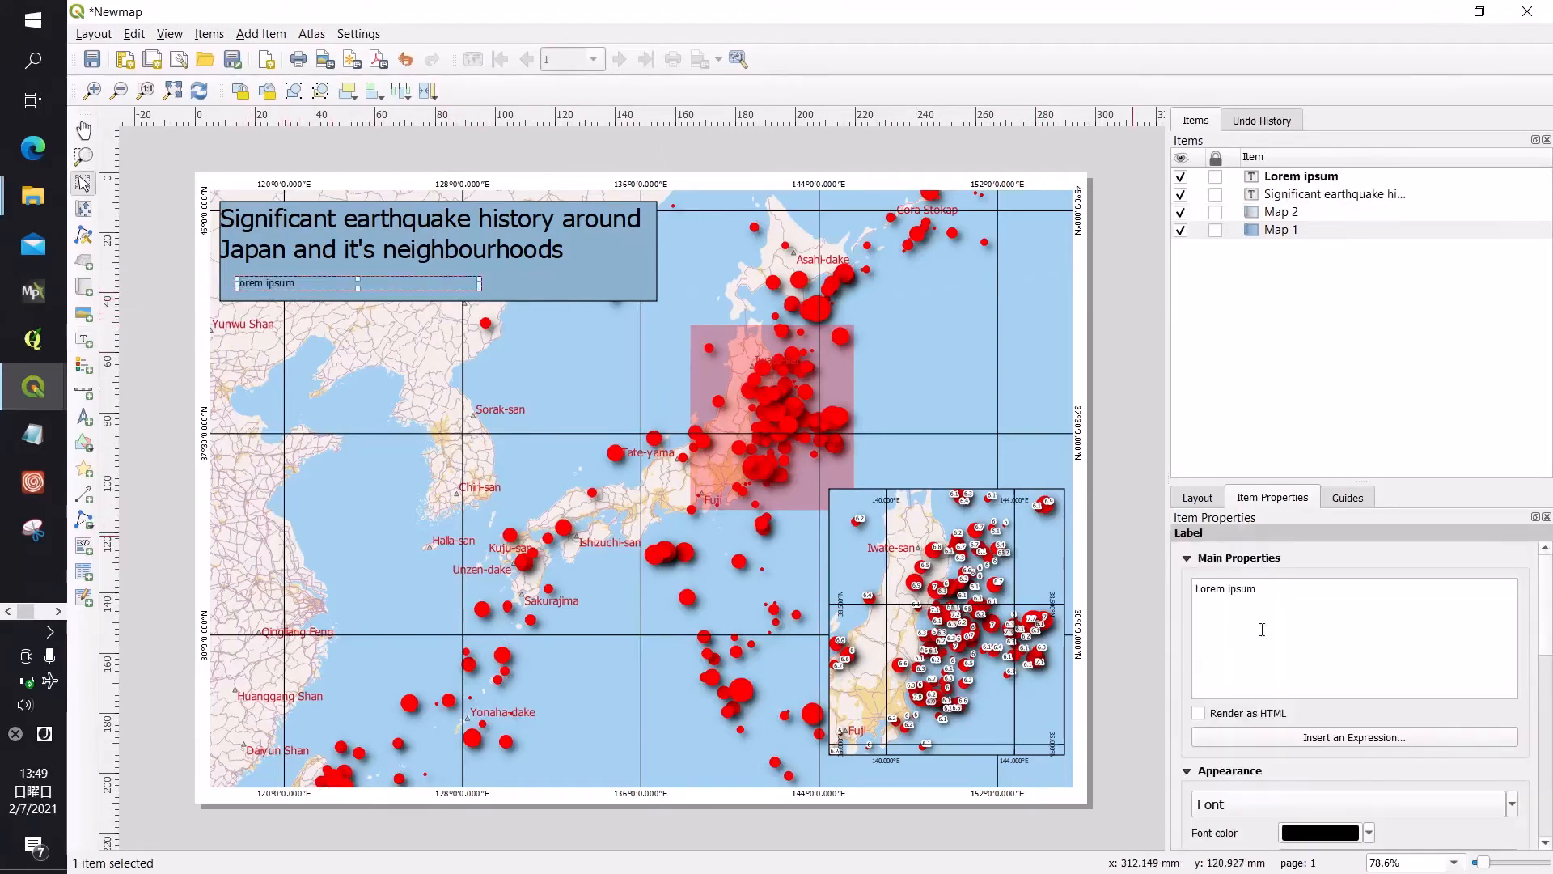
# Step: Replace the new label's text with "Coordinate reference system: WGS 84 (EPSG 4326)" and, on a second line, "Data source: USGS earthquake search catalog"
pyautogui.hotkey('ctrl', 'a')
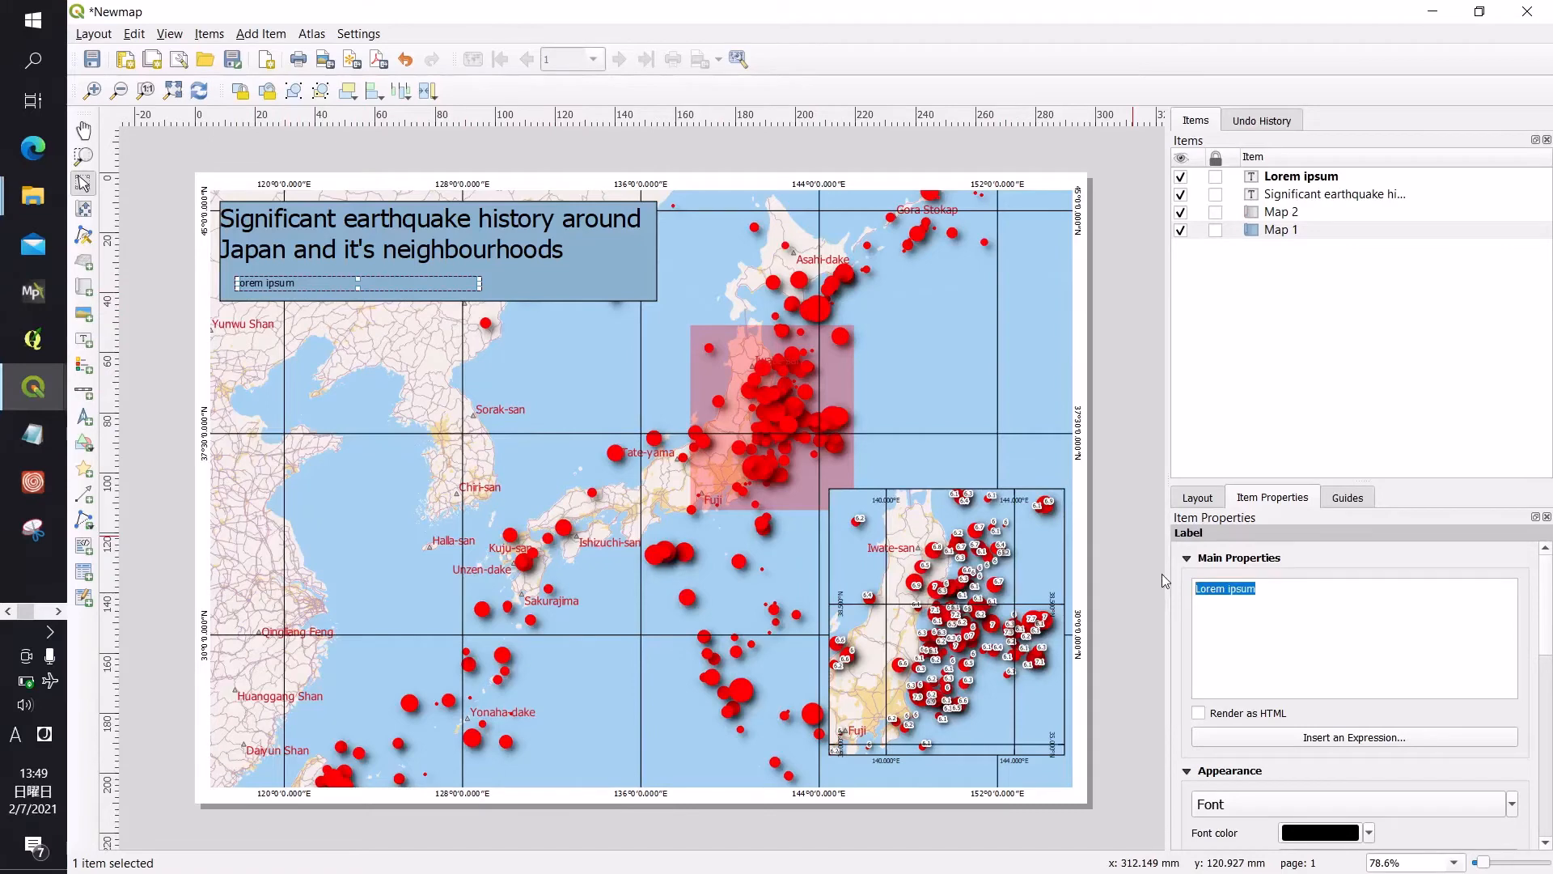
pyautogui.write('Coordinat')
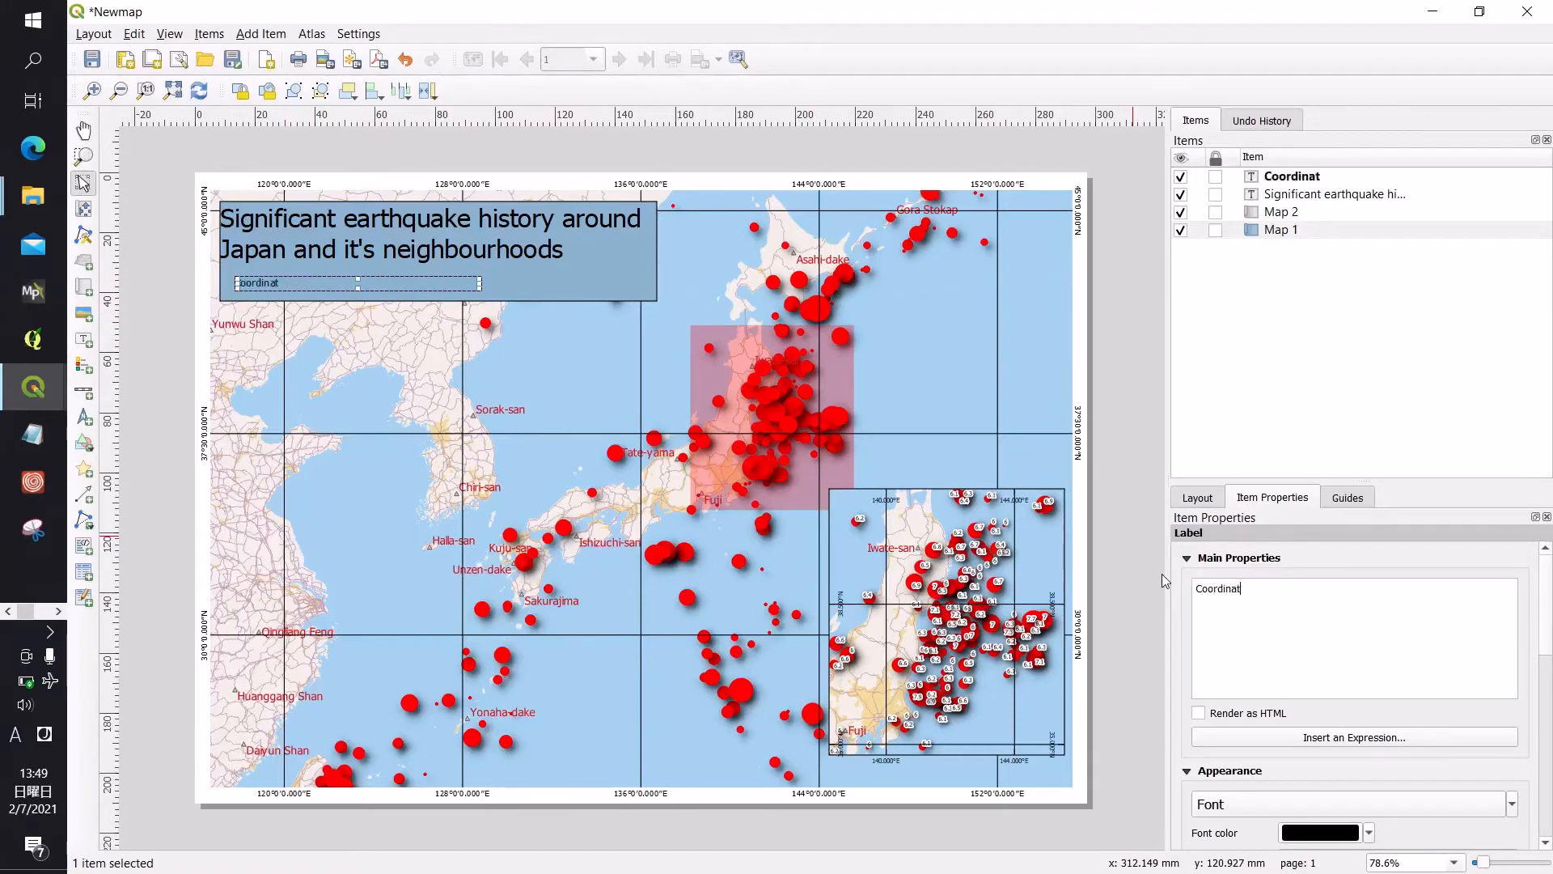
pyautogui.write('e referenec')
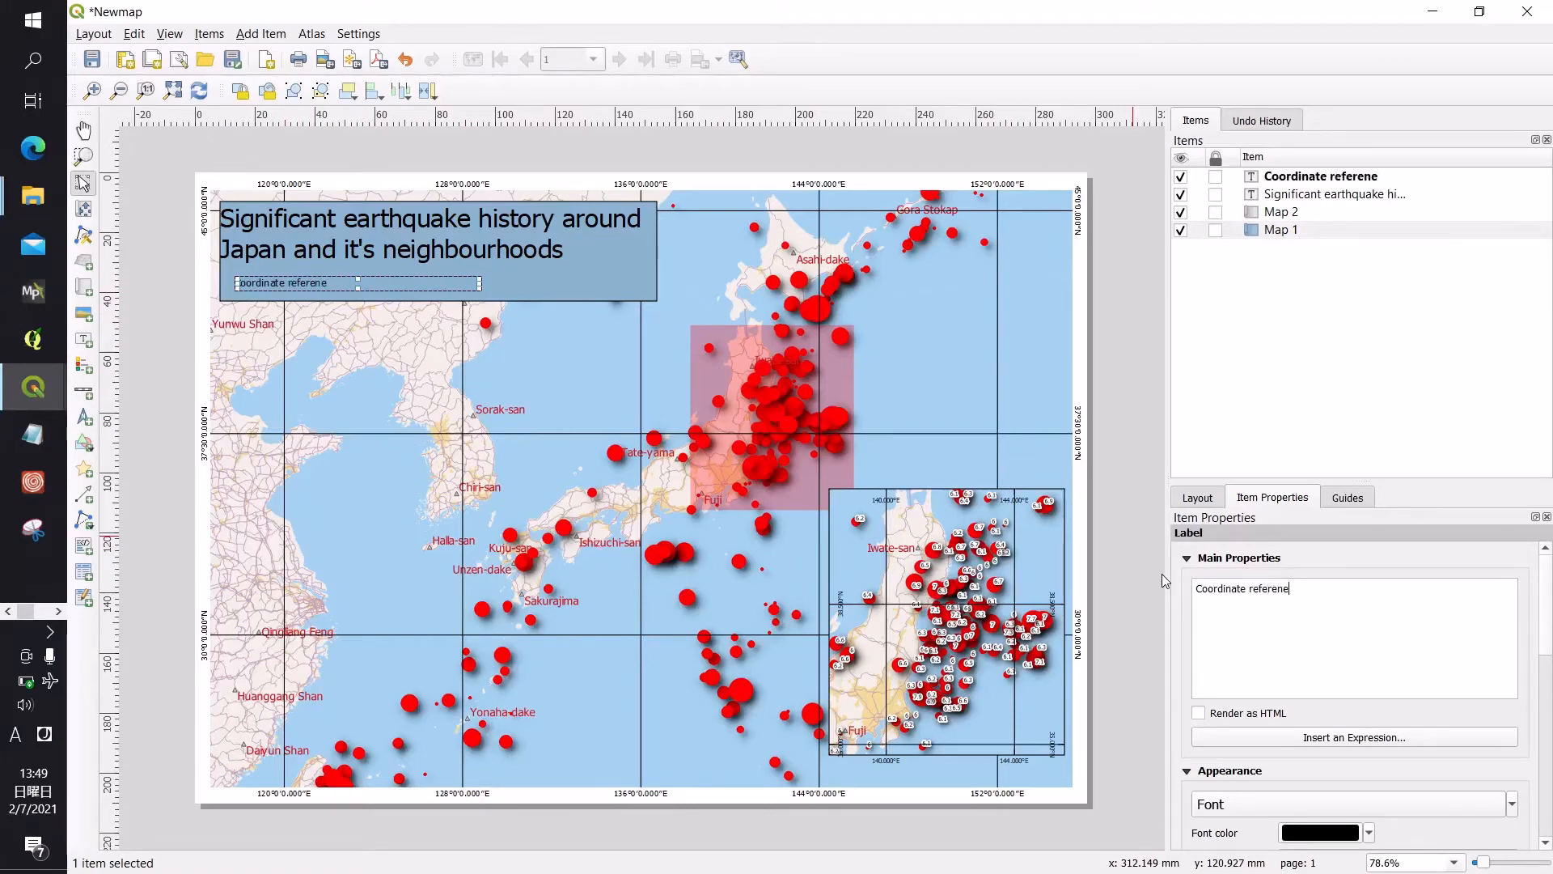
pyautogui.press('BackSpace')
pyautogui.press('BackSpace')
pyautogui.write('ce system: WGS 84 ')
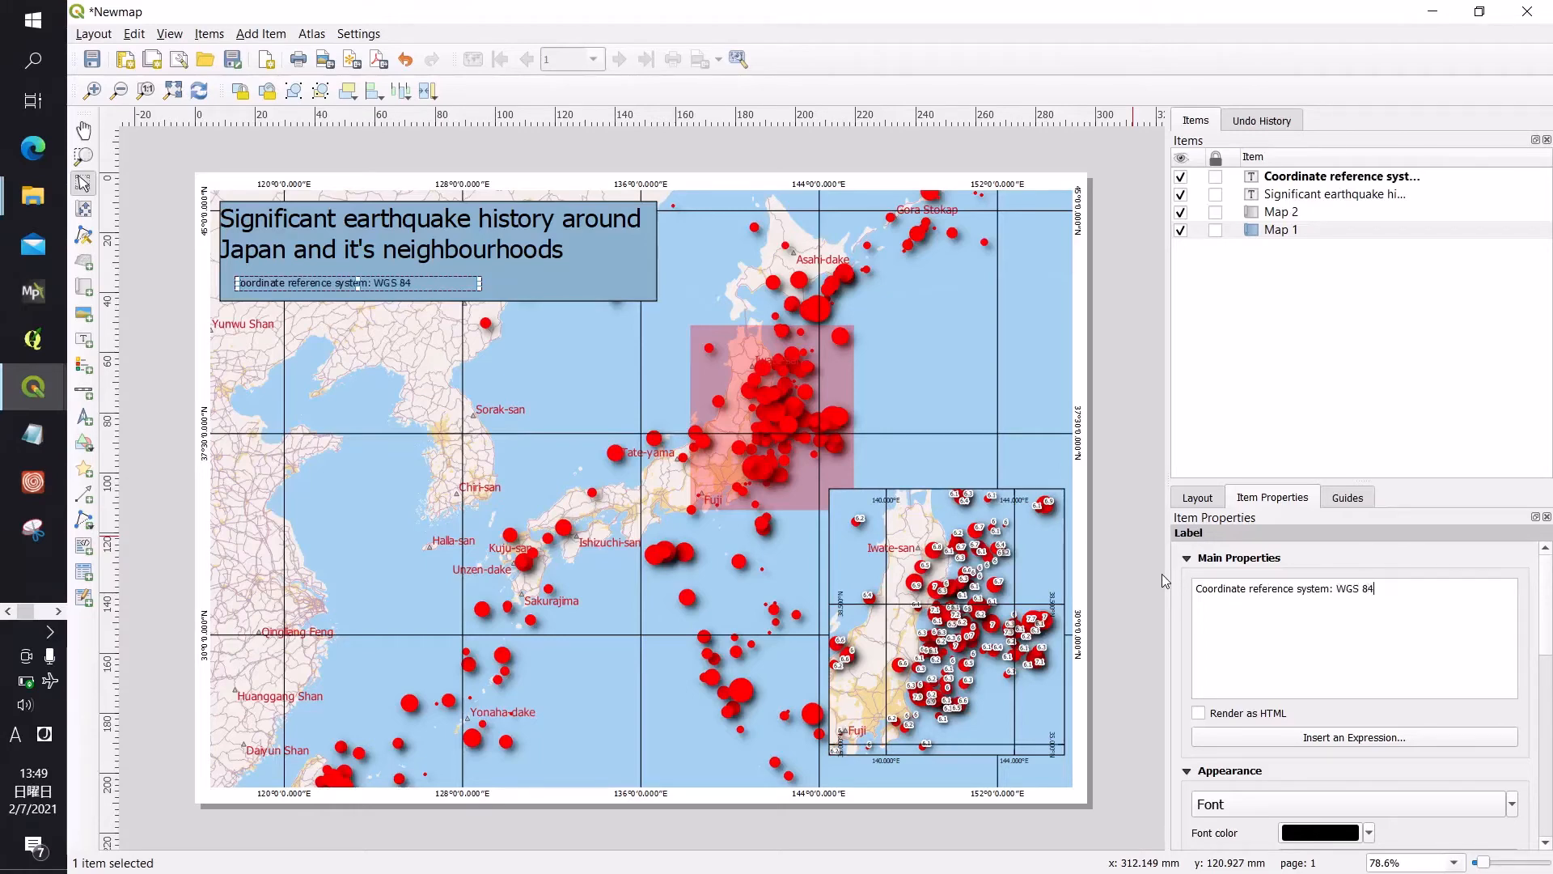
pyautogui.write('(EPSG')
pyautogui.write(' 4326) ')
pyautogui.write('Data source')
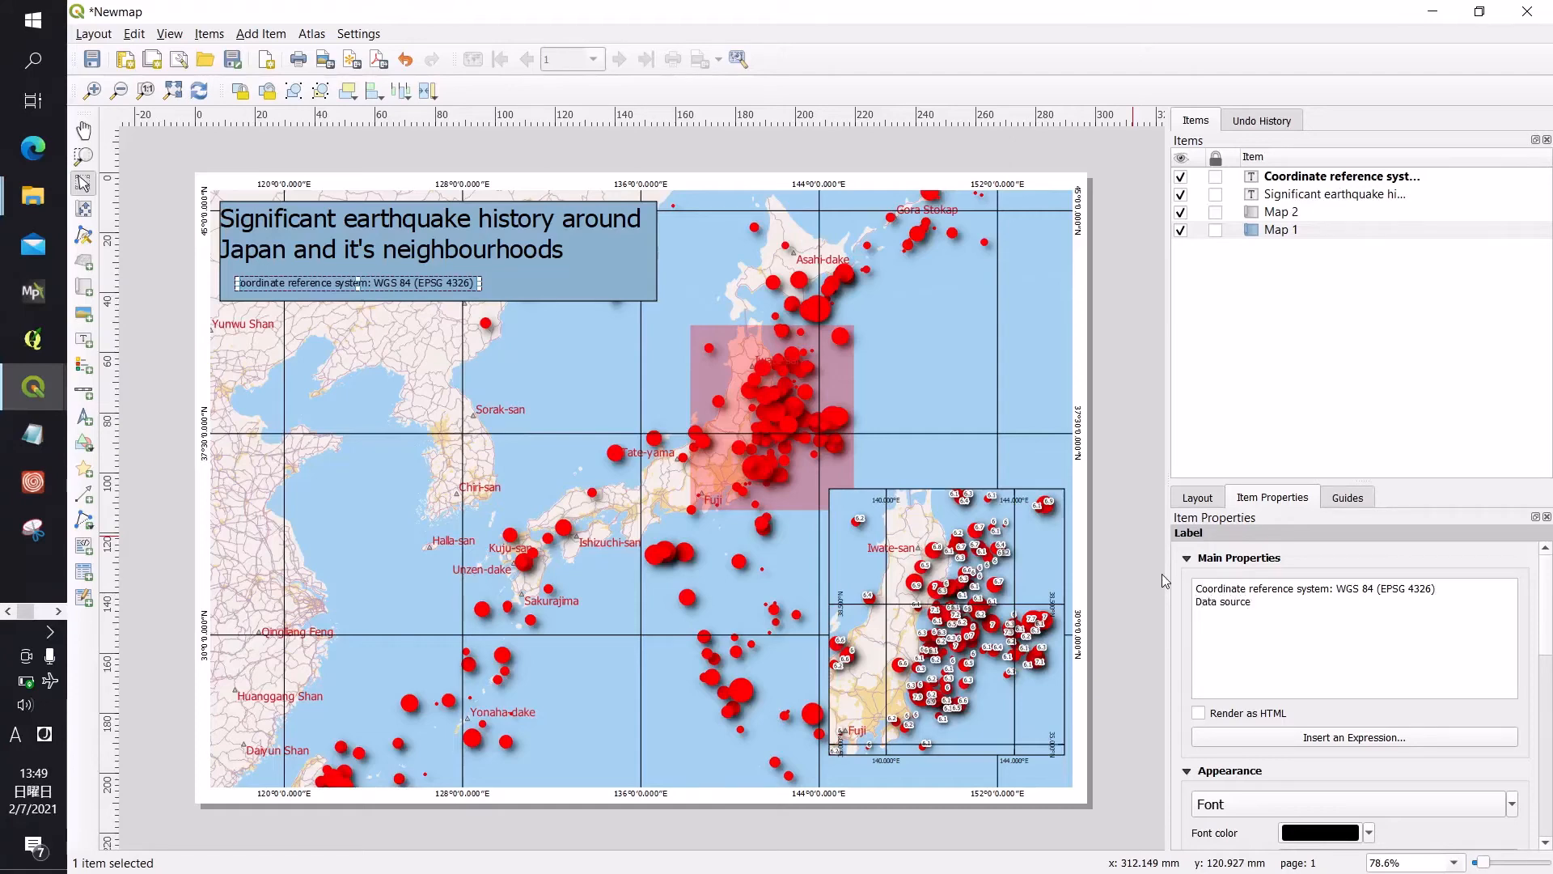
pyautogui.write(': USGS earthquake search catal')
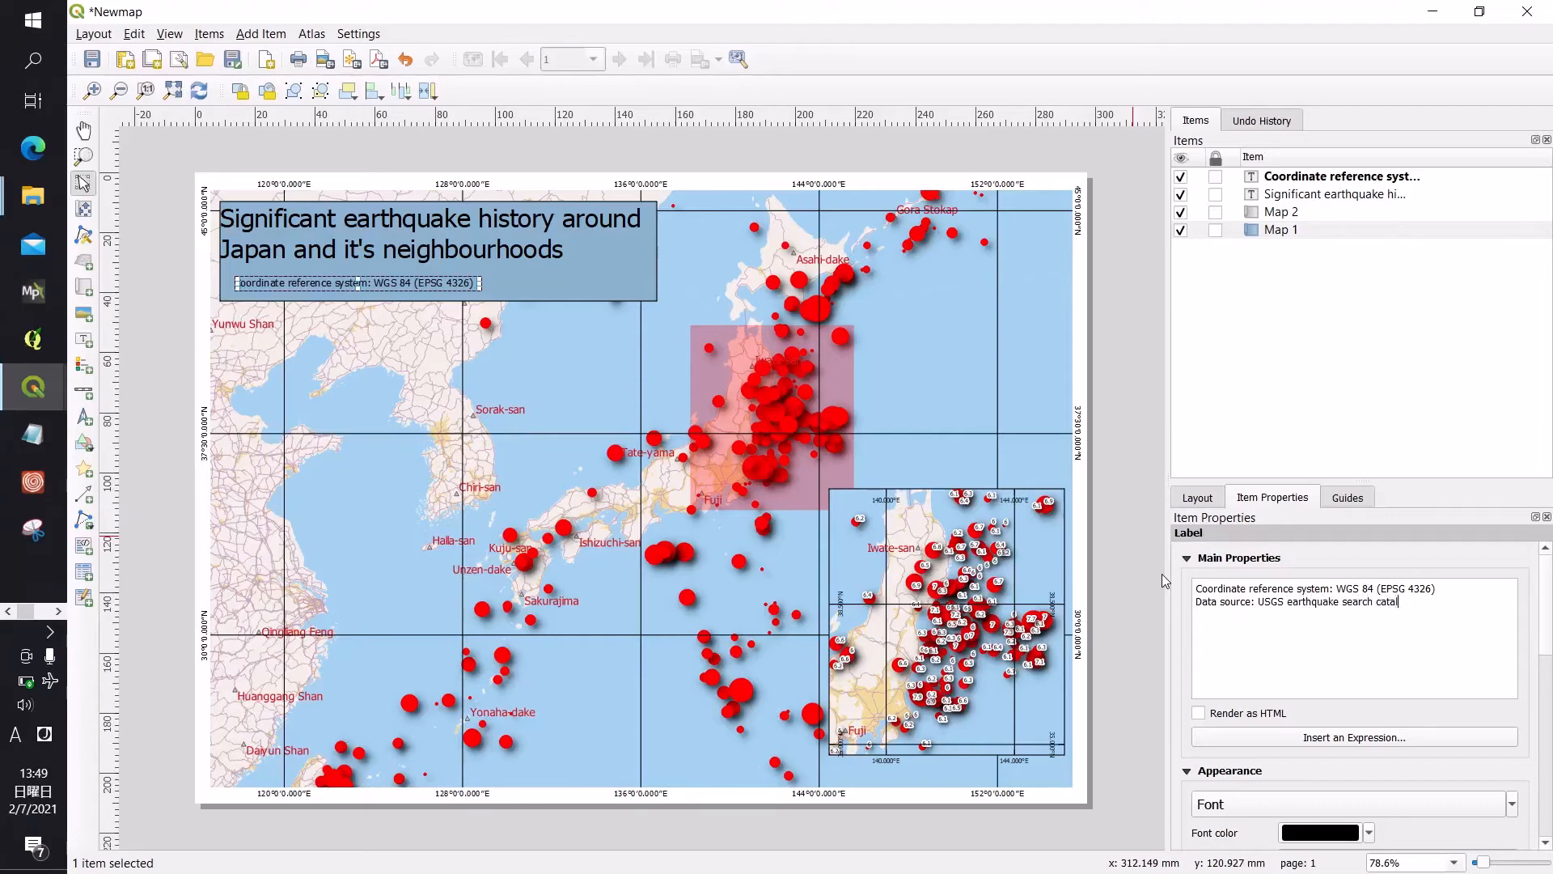
pyautogui.write('og')
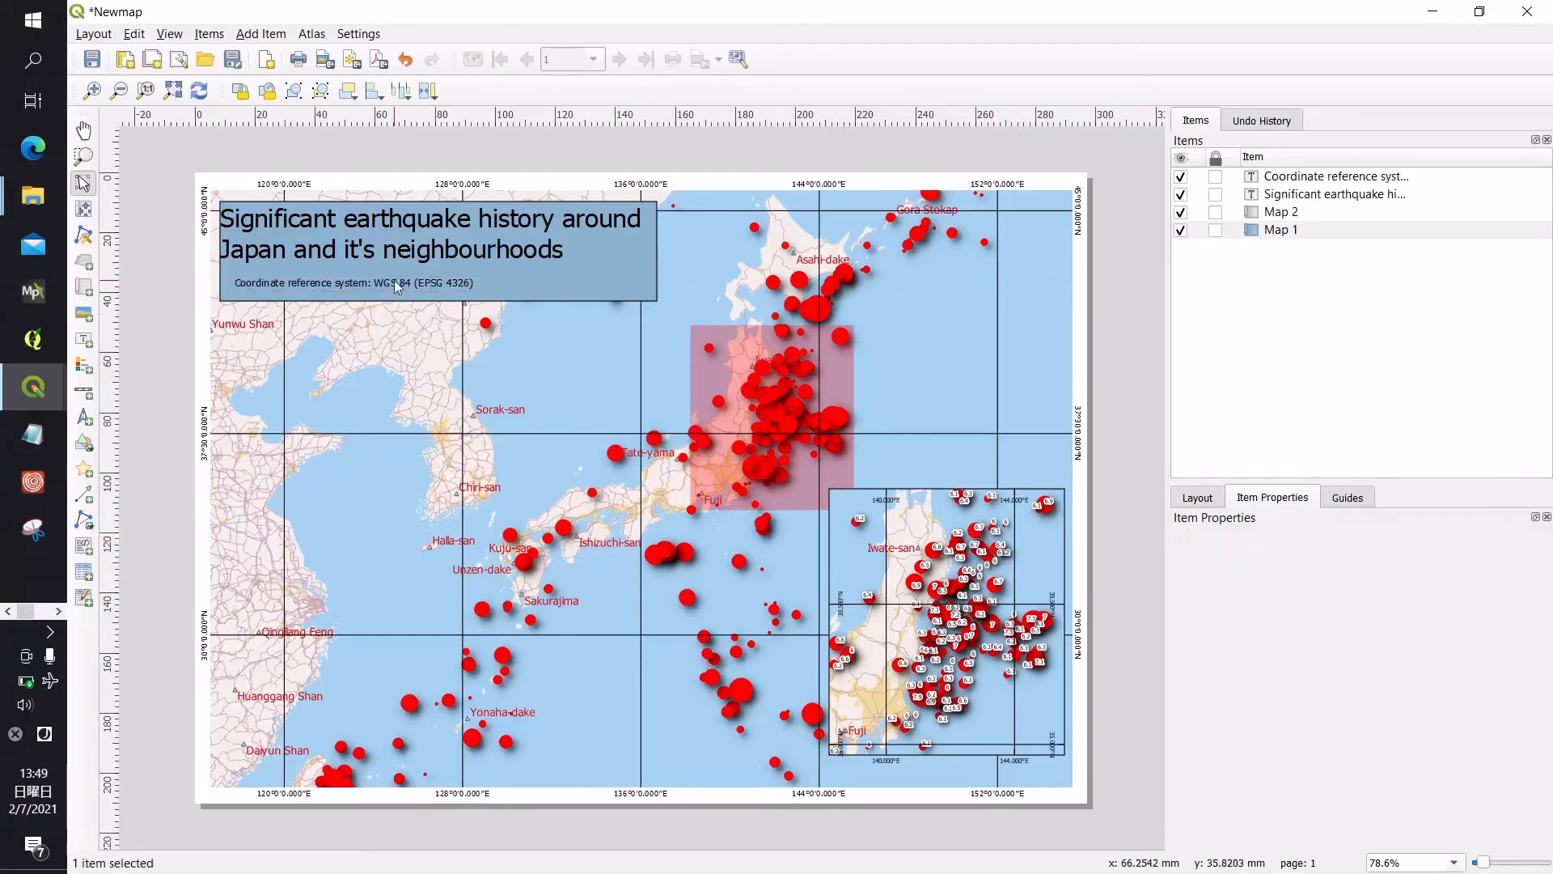
# Step: Extend the title box downward, then heighten the coordinate system label to fit both lines and shift it slightly left
pyautogui.click(474, 292)
pyautogui.moveTo(444, 301); pyautogui.dragTo(447, 329)
pyautogui.click(358, 287)
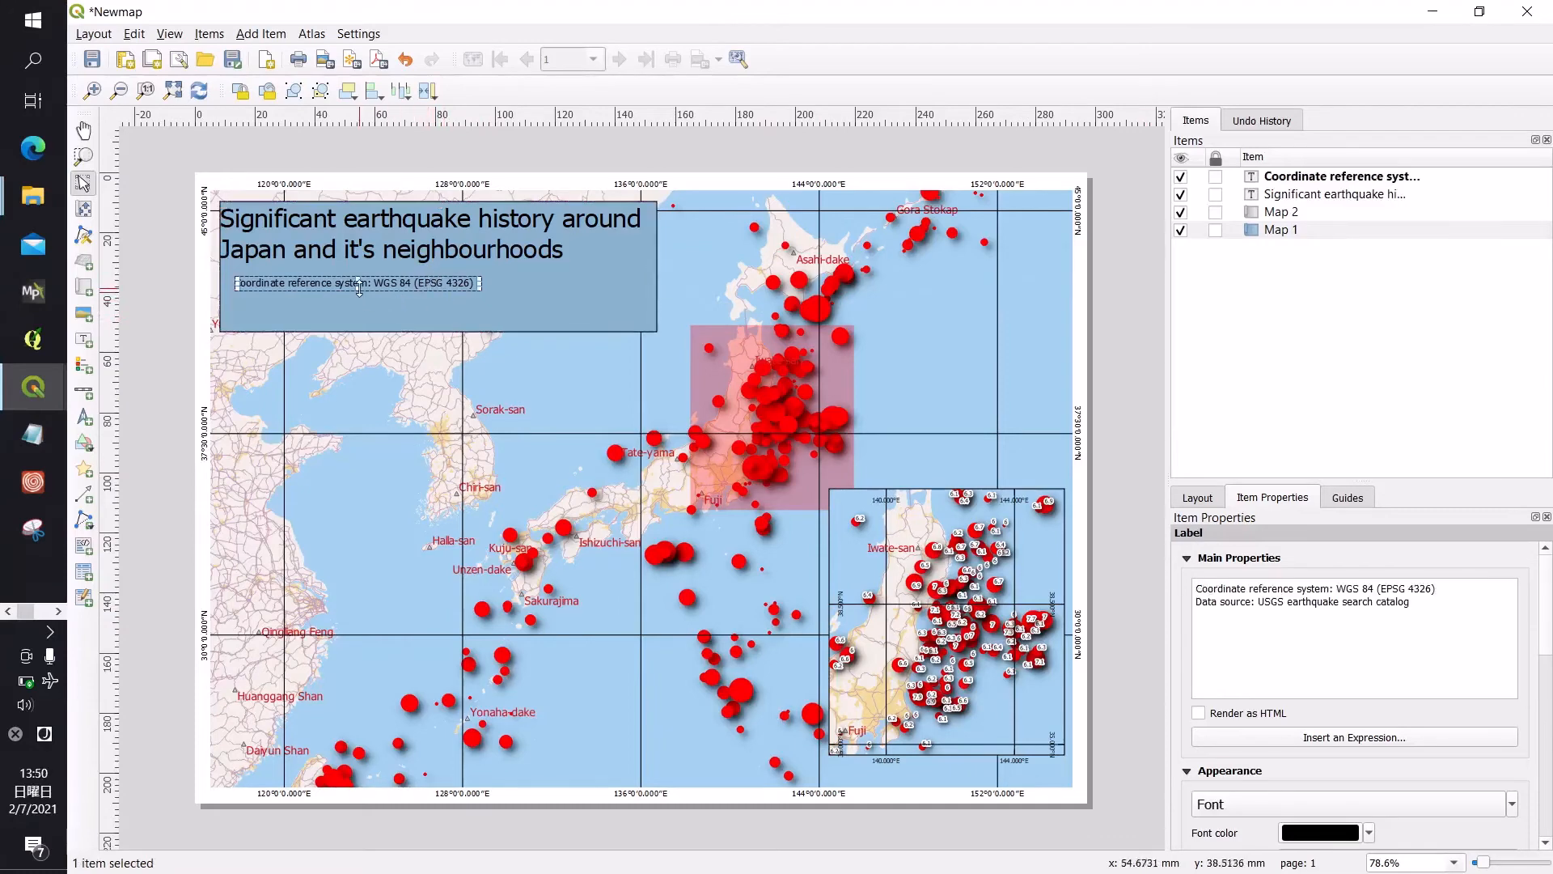
pyautogui.moveTo(357, 291); pyautogui.dragTo(367, 294)
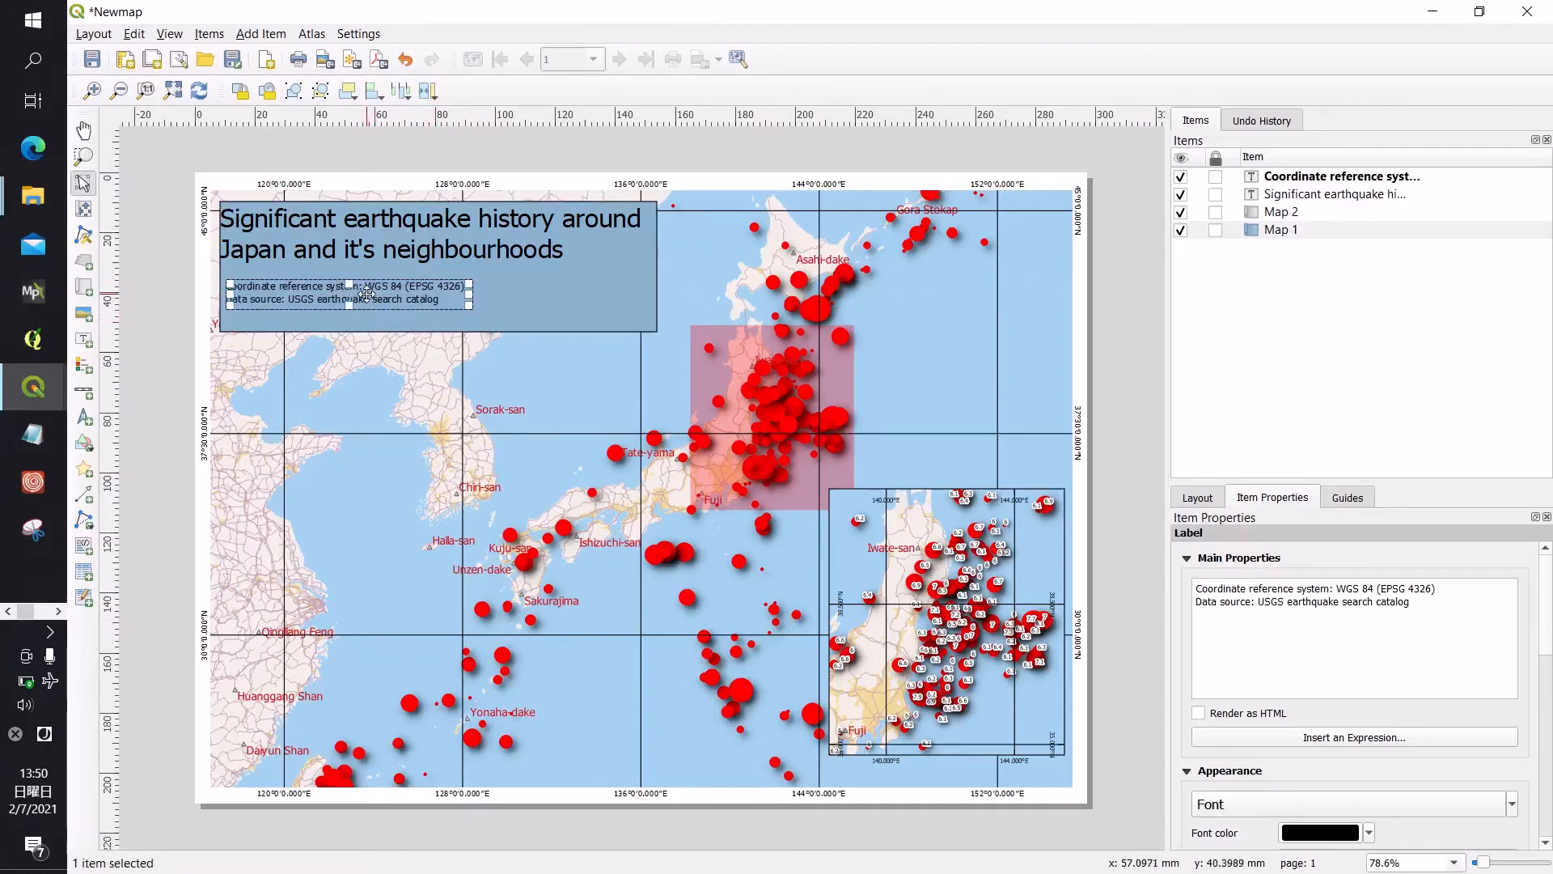
# Step: Widen the title box to the right and trim its height to just below the data source line
pyautogui.click(511, 317)
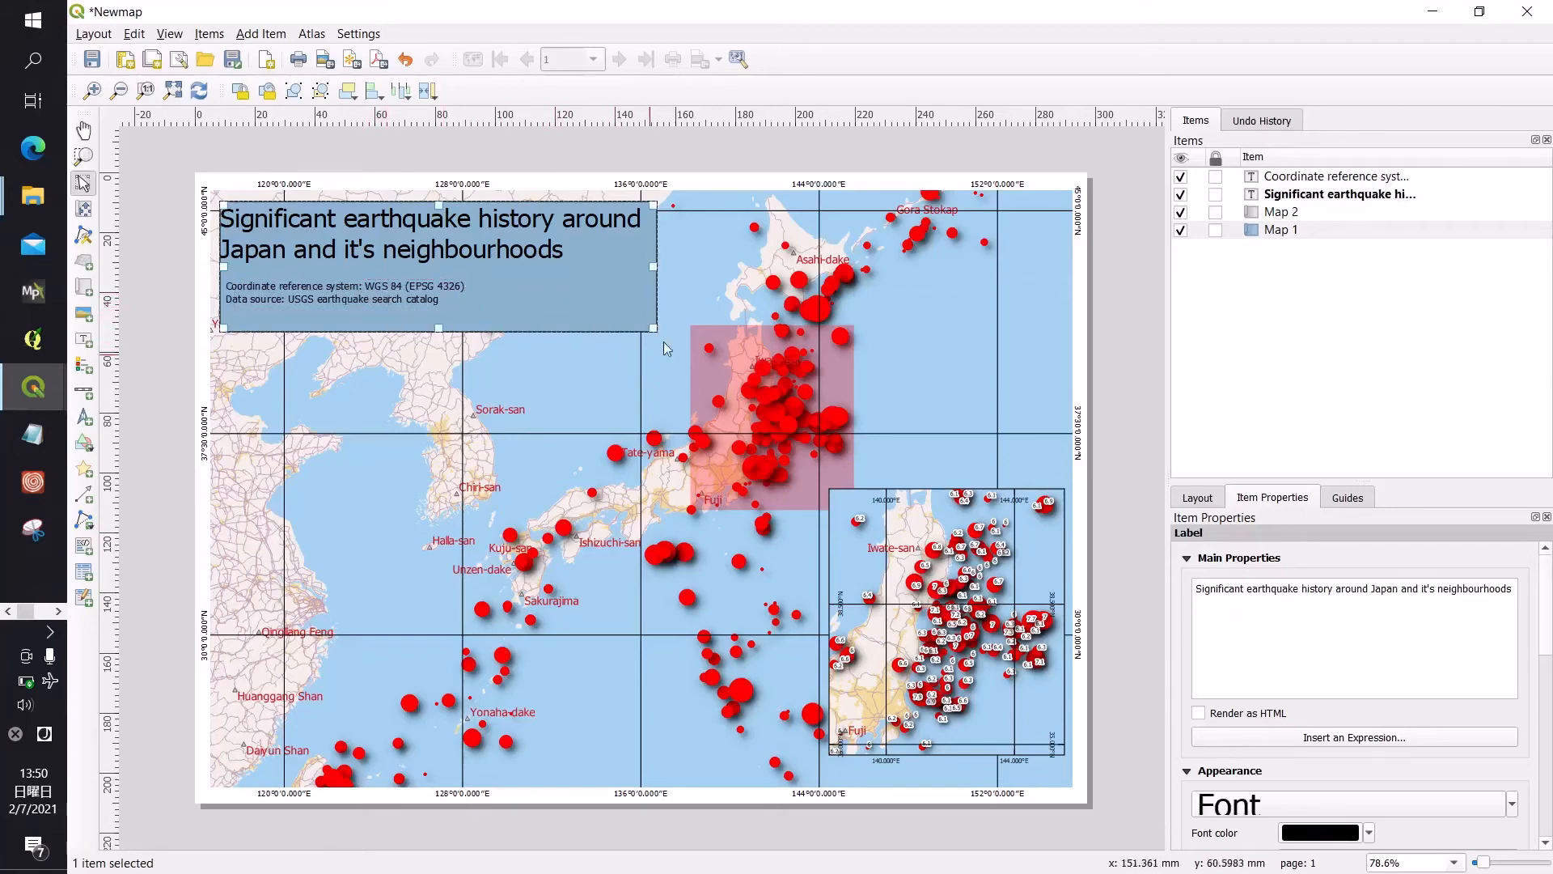
pyautogui.moveTo(653, 328); pyautogui.dragTo(695, 311)
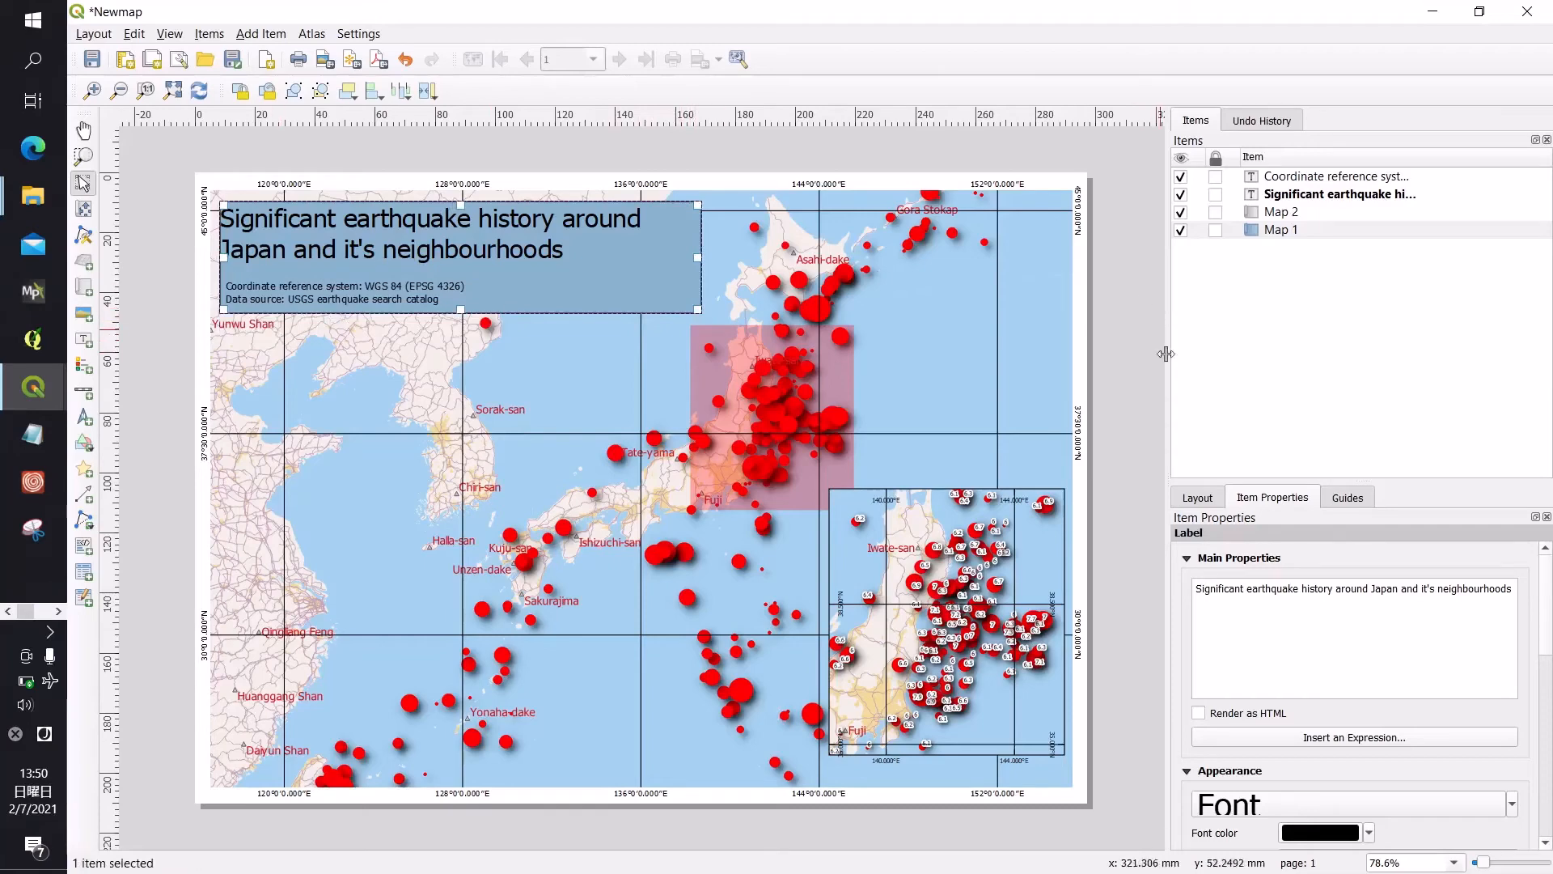
pyautogui.click(1134, 350)
# Step: Add a scale bar for the main map and place it inside the title box, right of the data source text
pyautogui.click(261, 34)
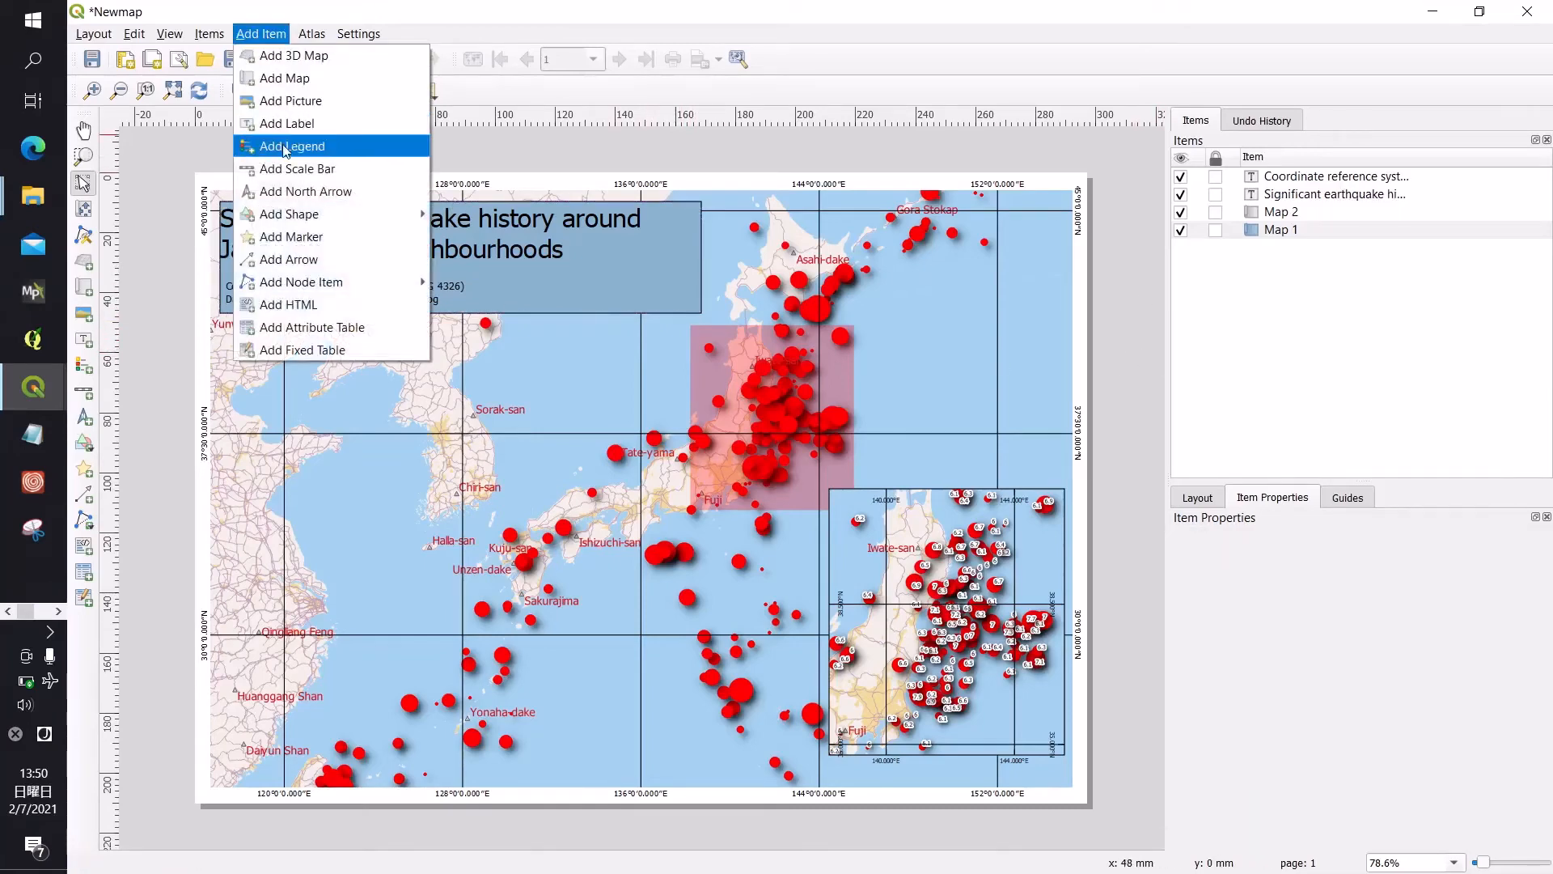
pyautogui.click(287, 168)
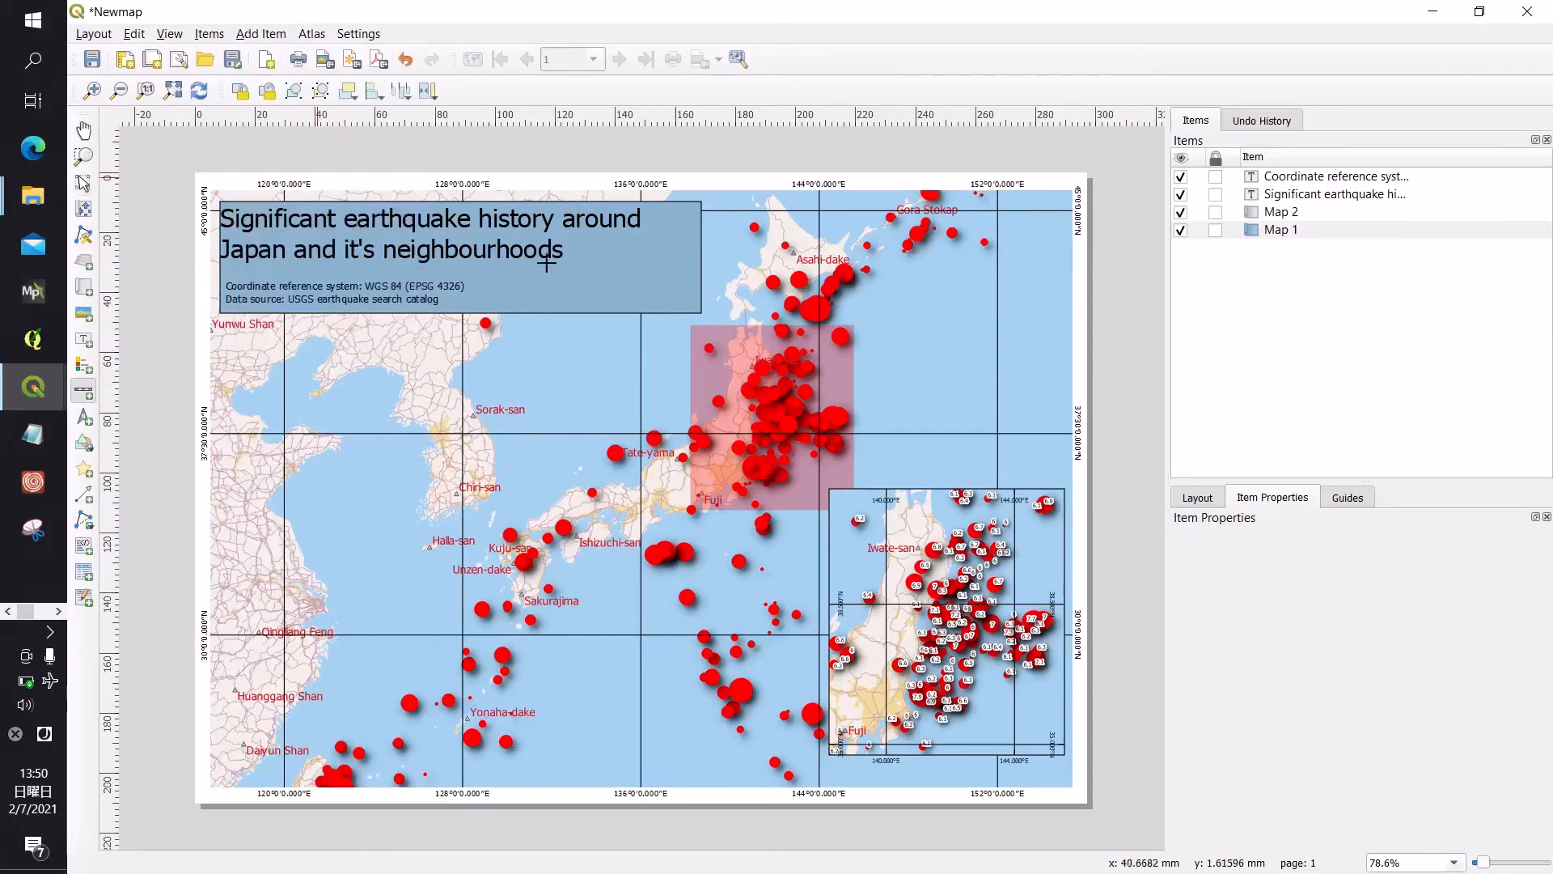
pyautogui.click(508, 294)
pyautogui.click(782, 560)
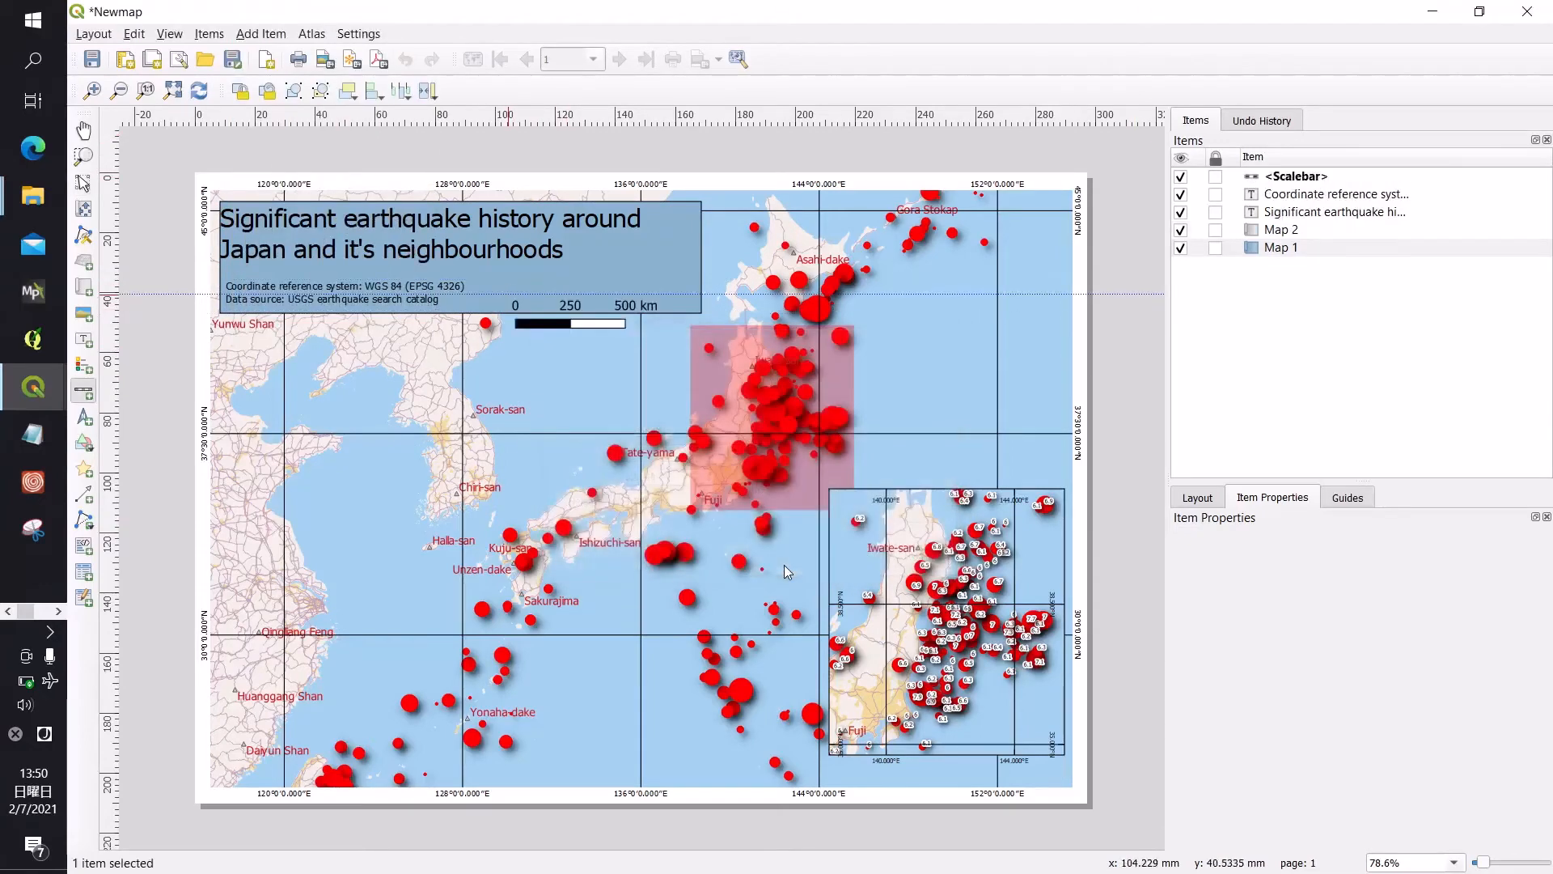
pyautogui.moveTo(590, 312); pyautogui.dragTo(593, 286)
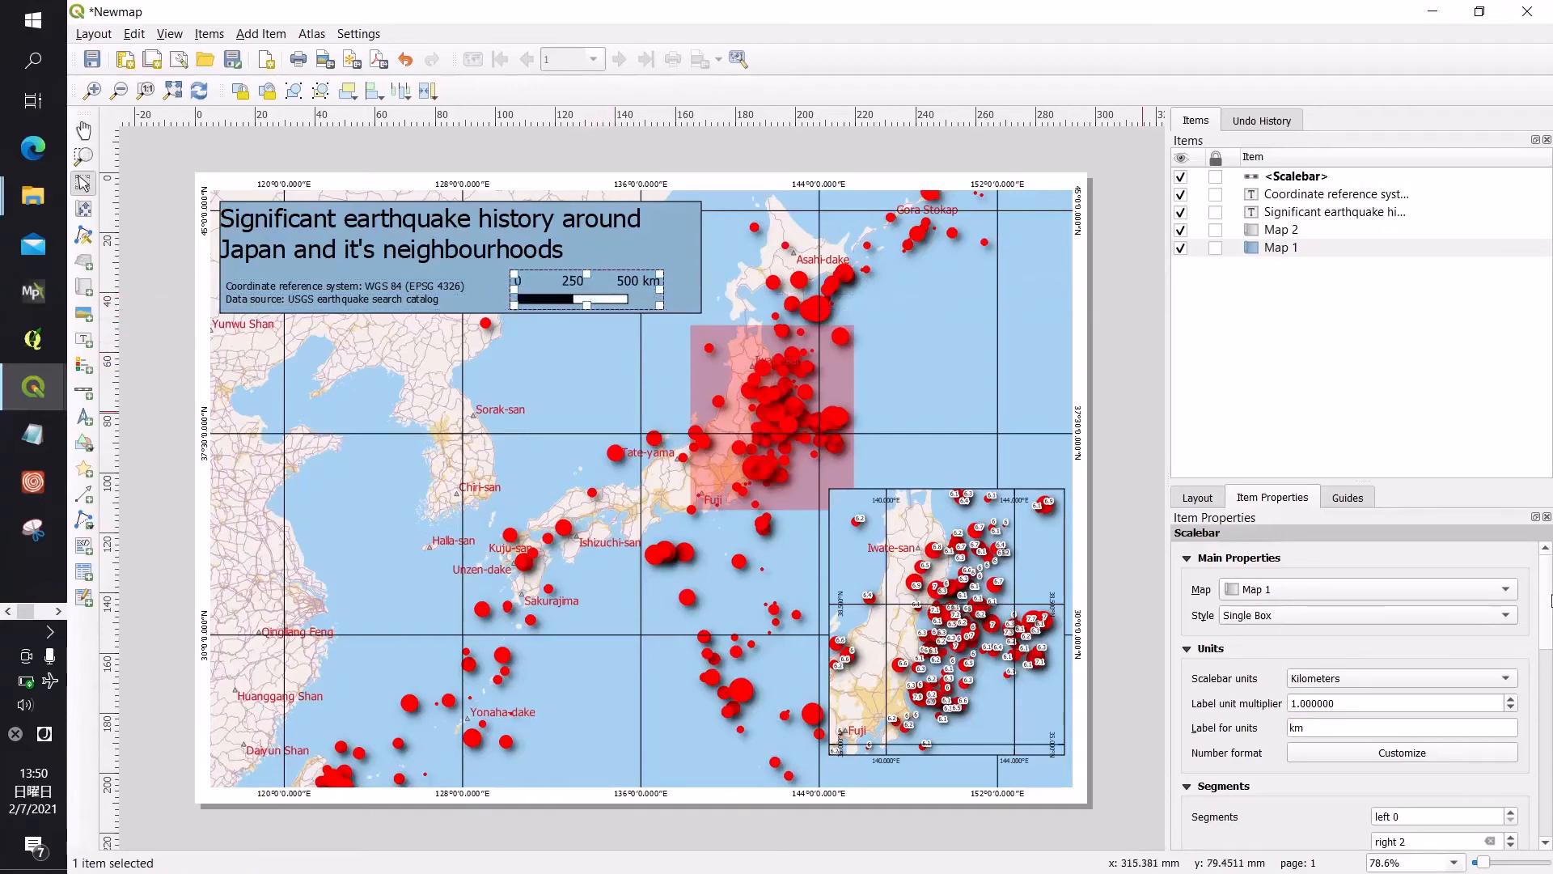
# Step: Change the scale bar's style from the single box to Double Box
pyautogui.scroll(-2, 1551, 601)
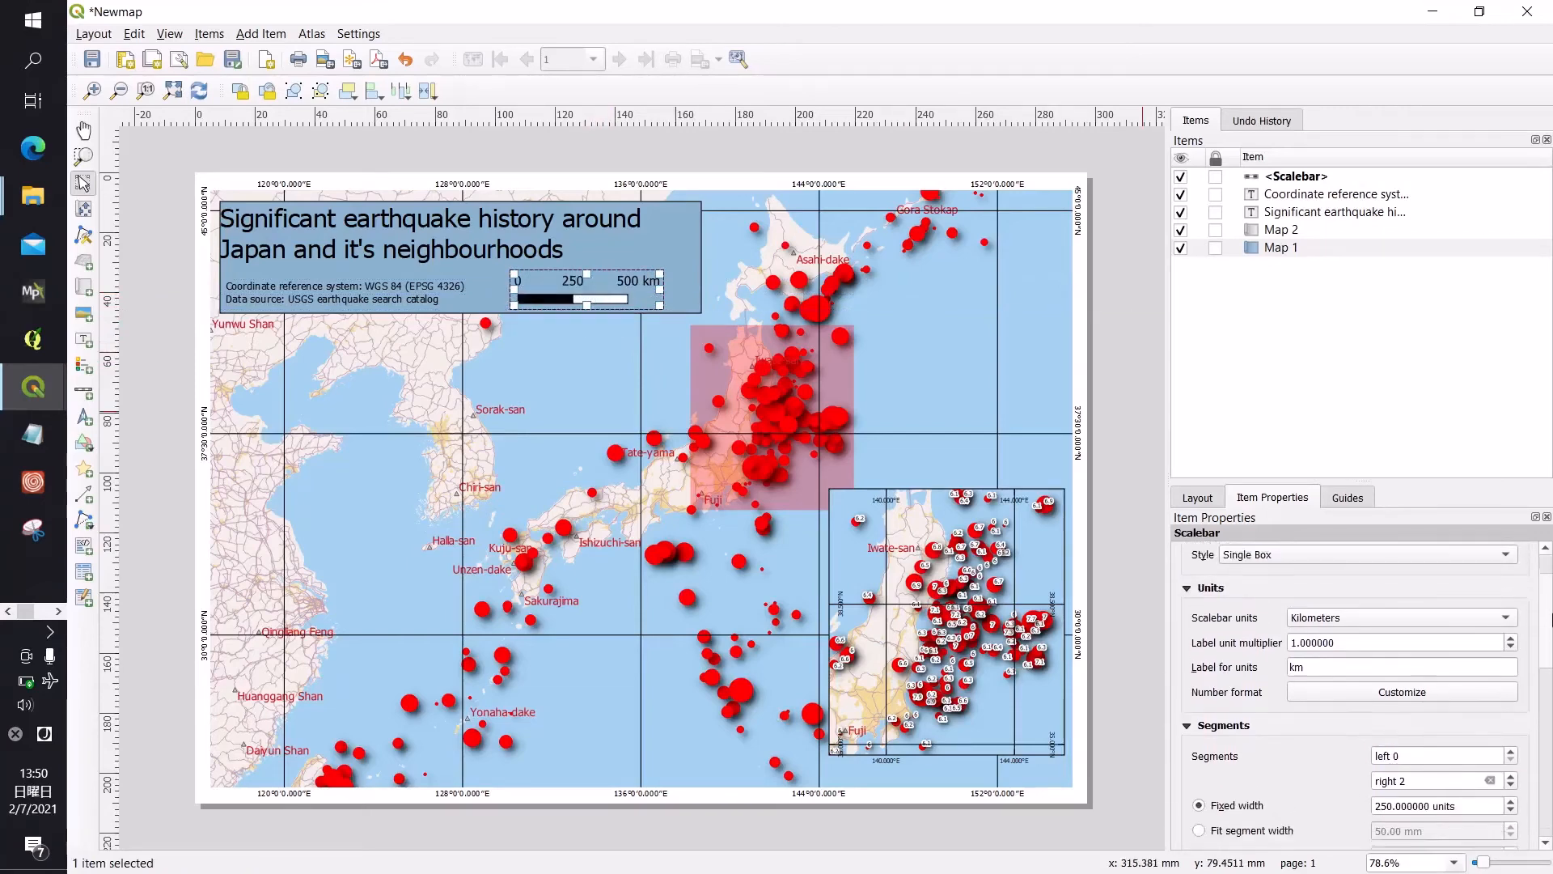
pyautogui.scroll(-4, 1552, 619)
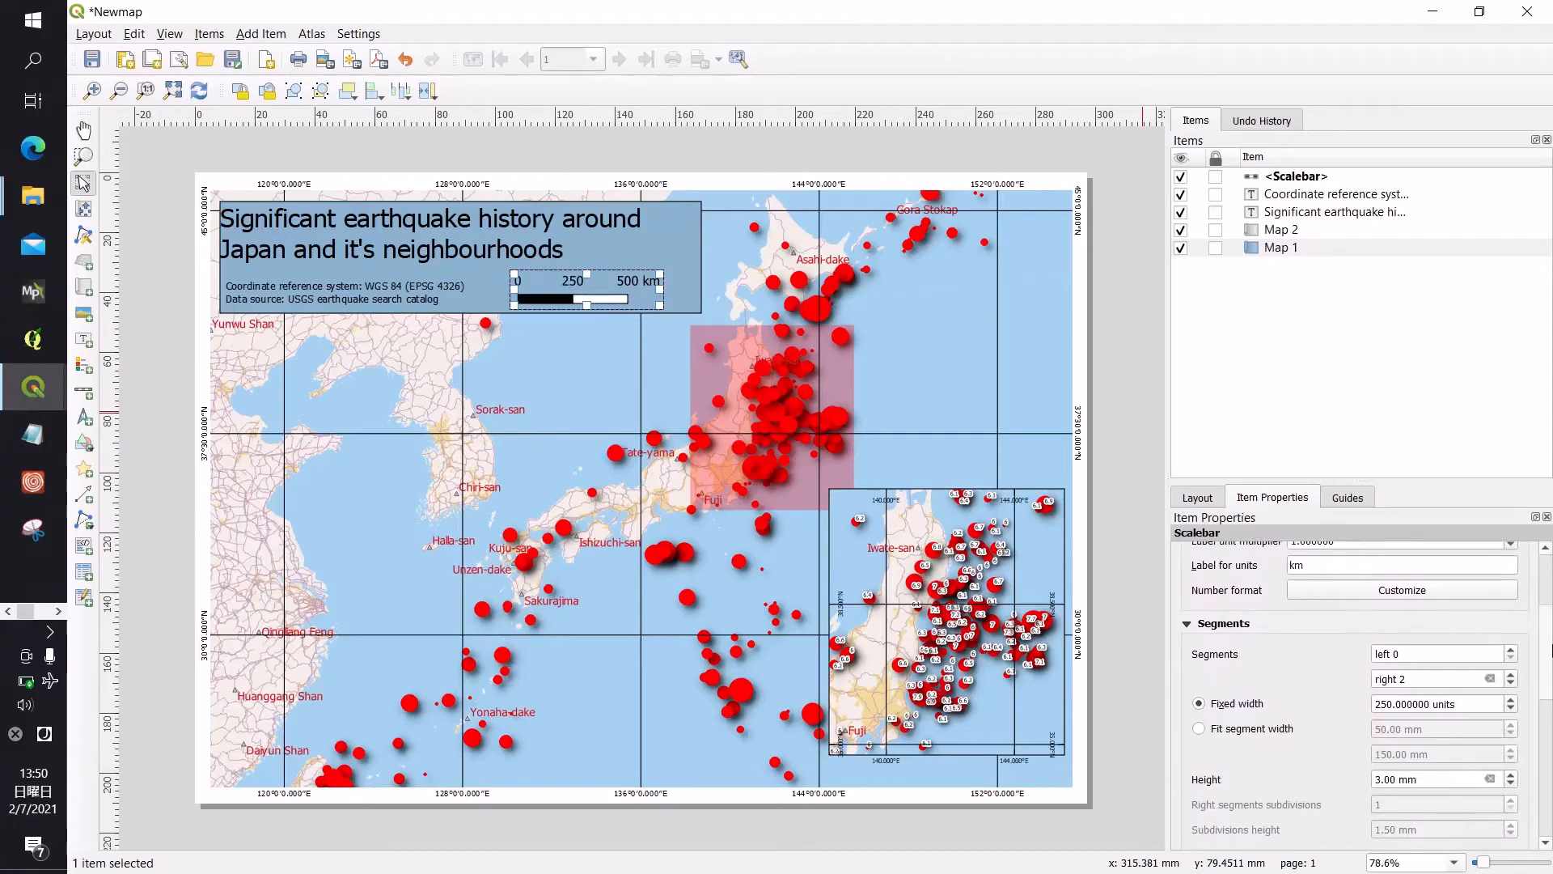
pyautogui.scroll(-7, 1550, 648)
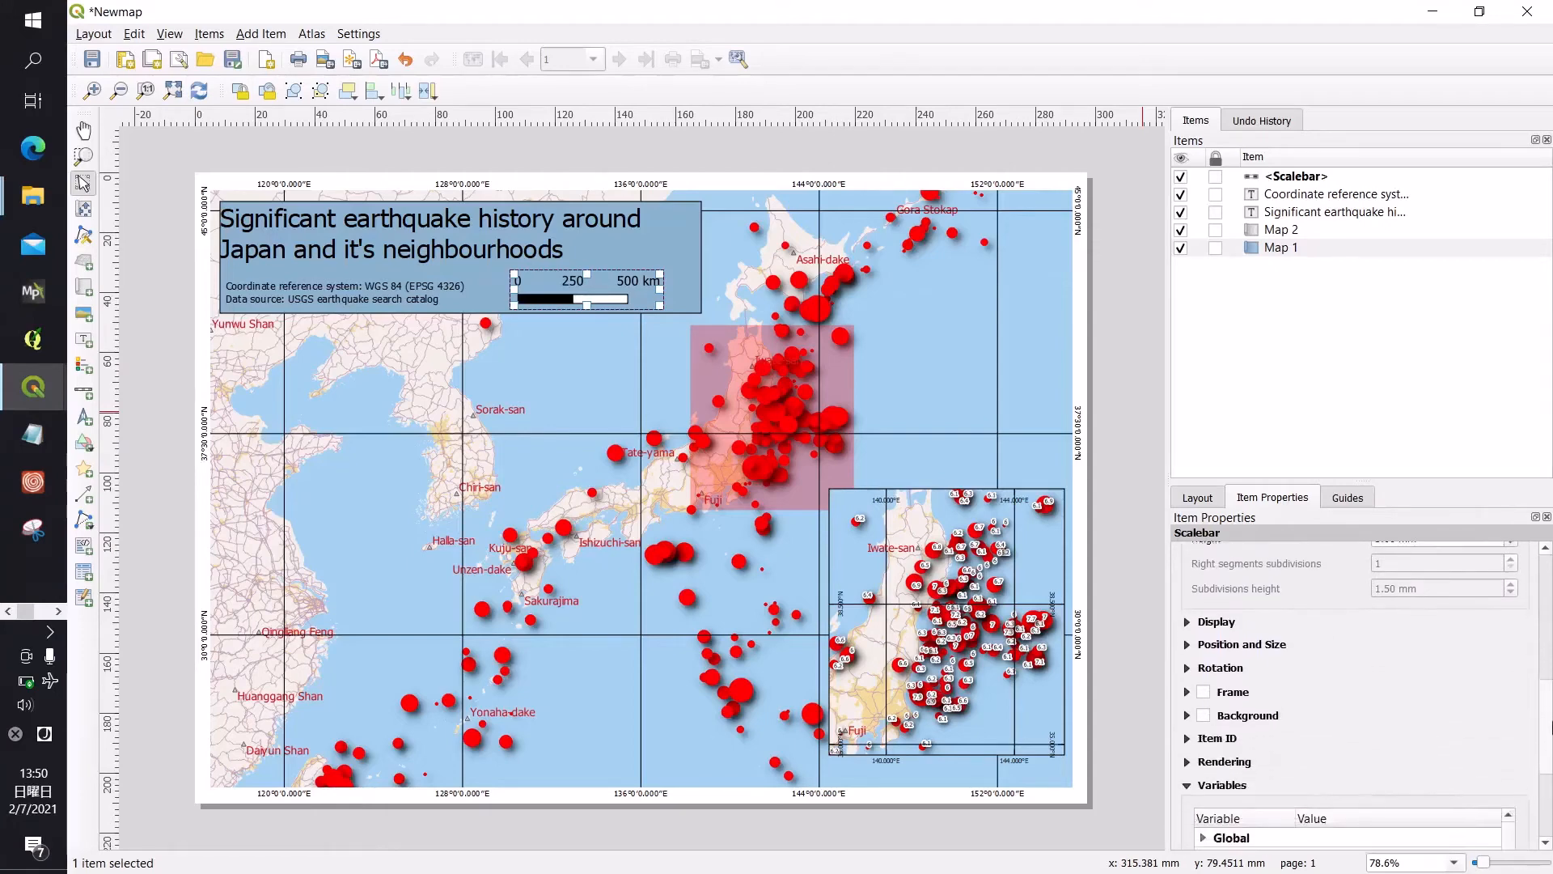
pyautogui.scroll(10, 1551, 725)
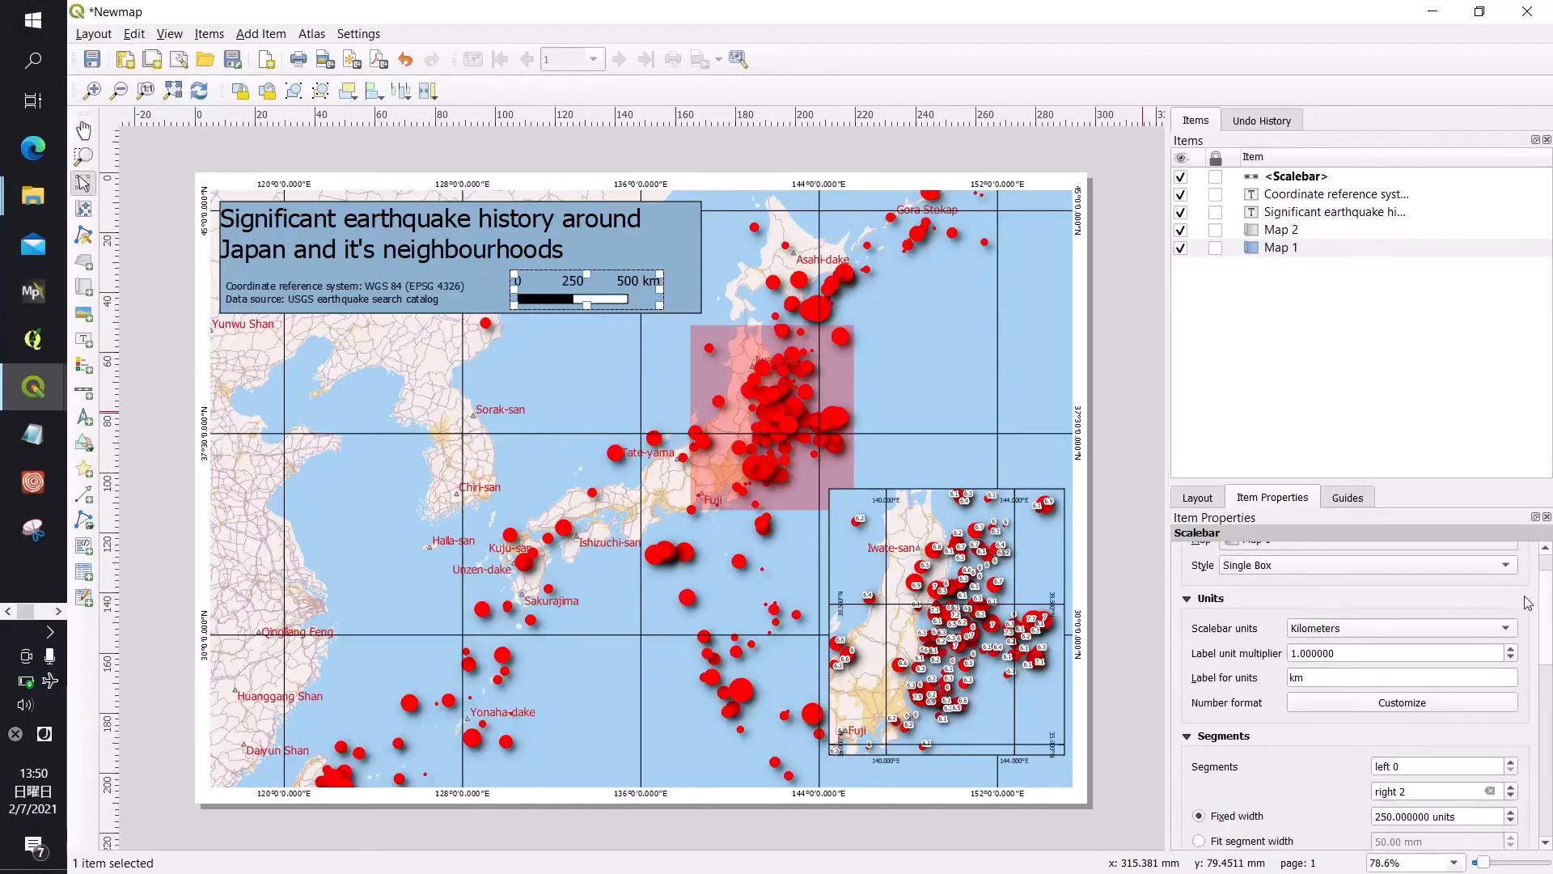
pyautogui.scroll(2, 1534, 612)
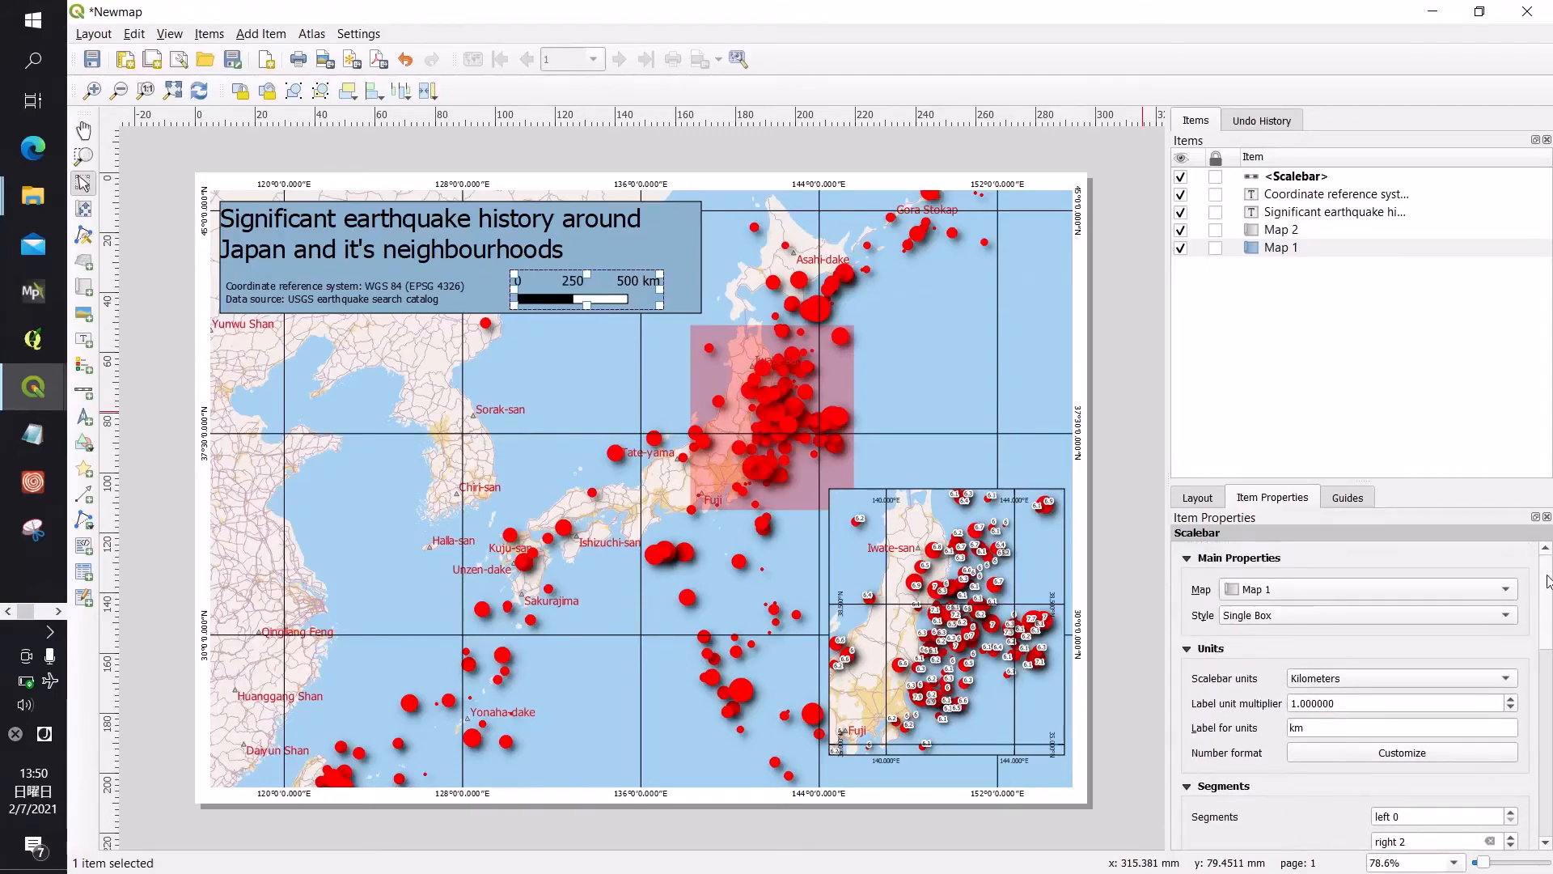
pyautogui.click(1491, 618)
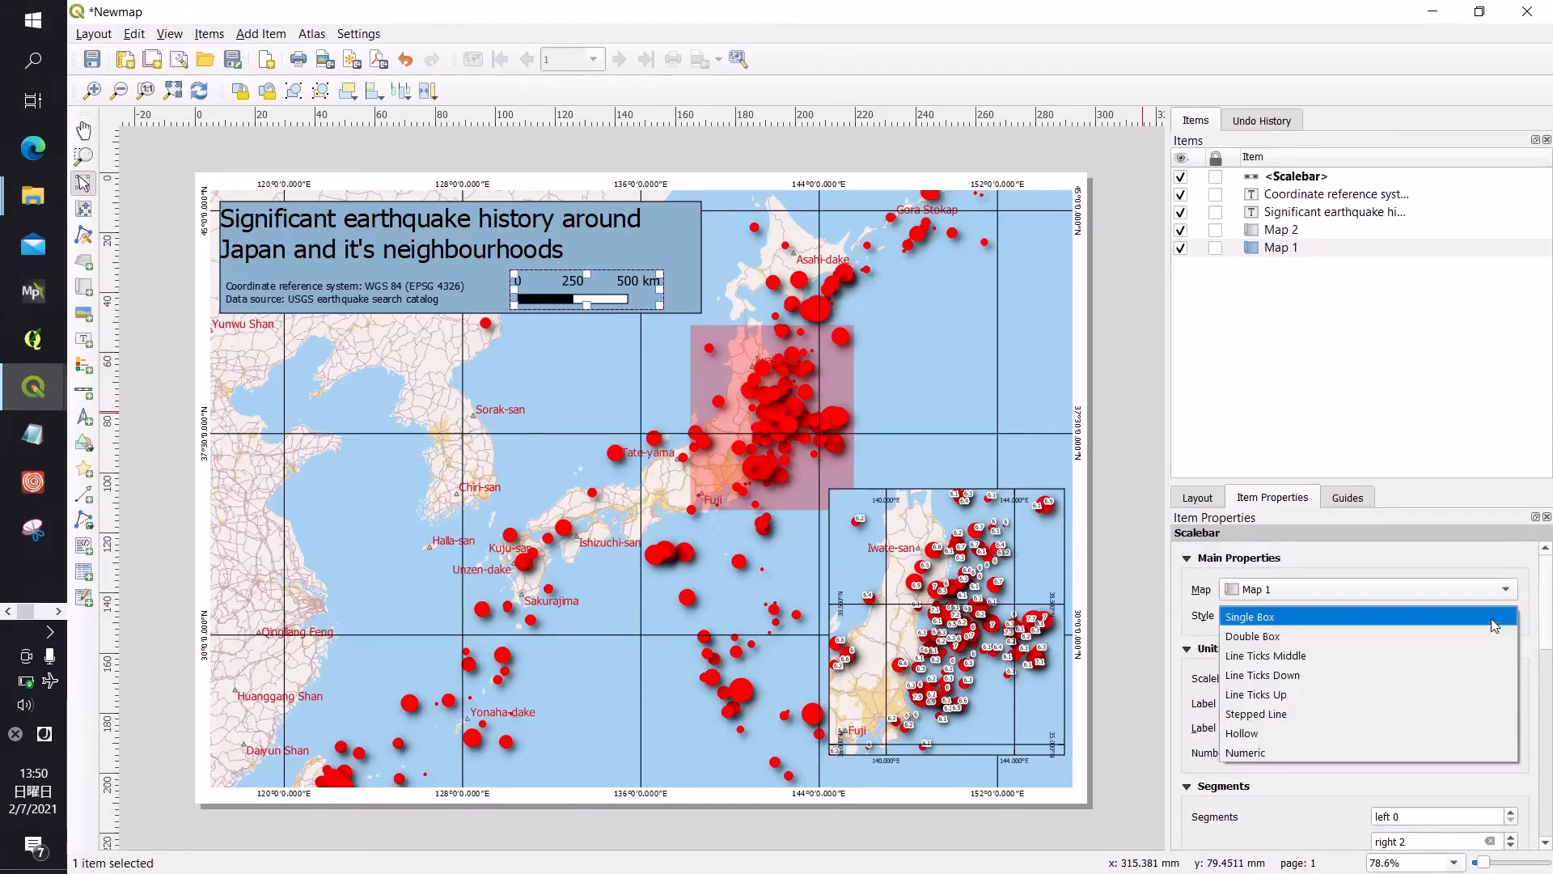
pyautogui.click(1356, 638)
pyautogui.click(1133, 456)
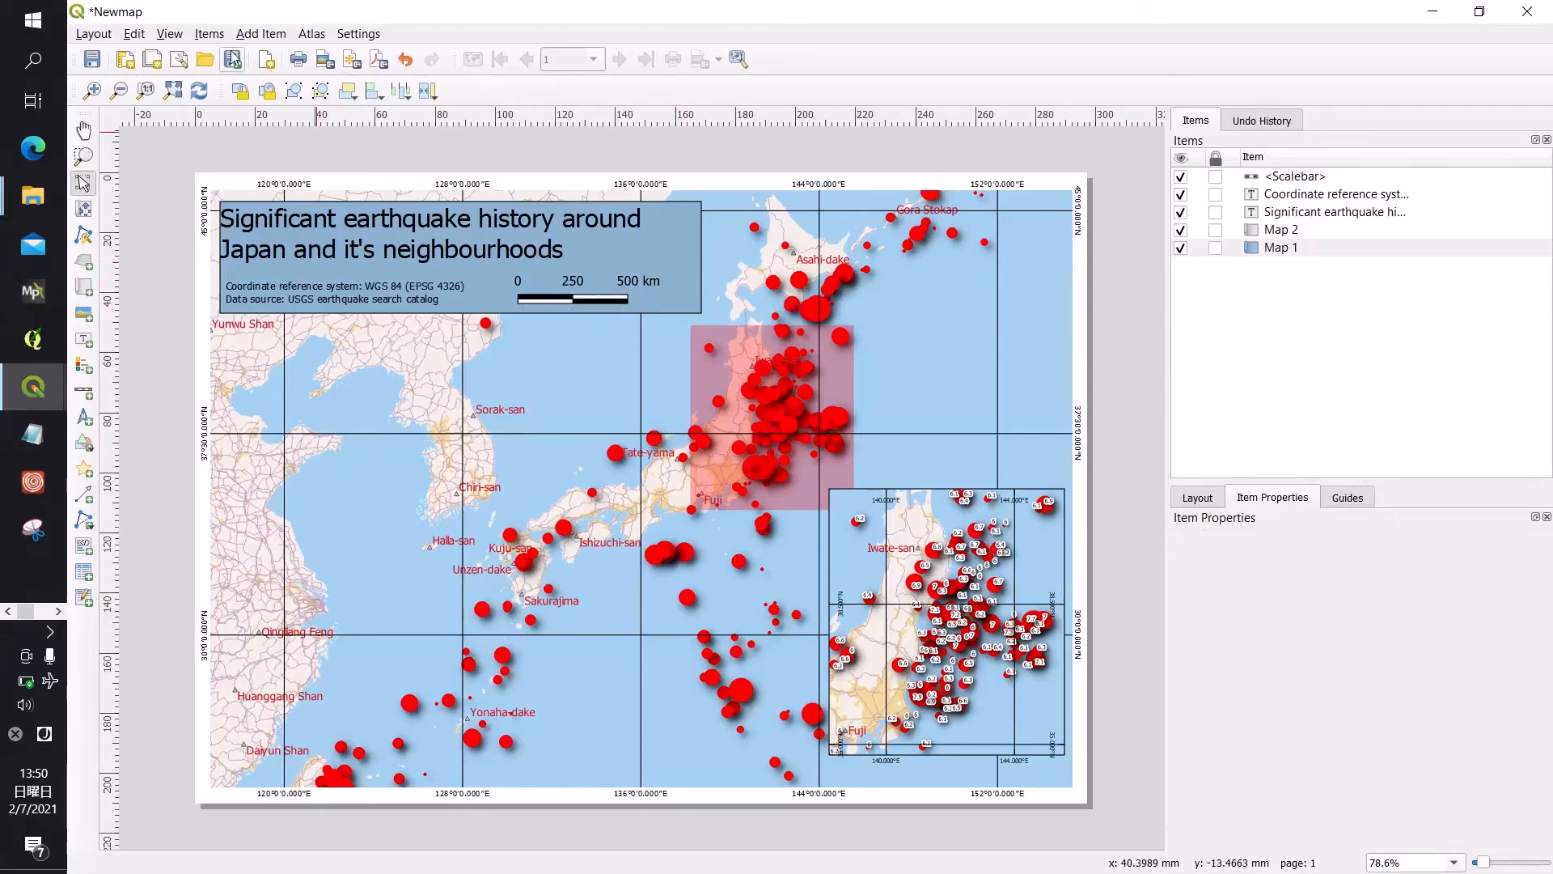
# Step: Add a north arrow over the sea above the inset map and give it the circular compass rose NorthArrow_05.svg from the arrows group
pyautogui.click(257, 33)
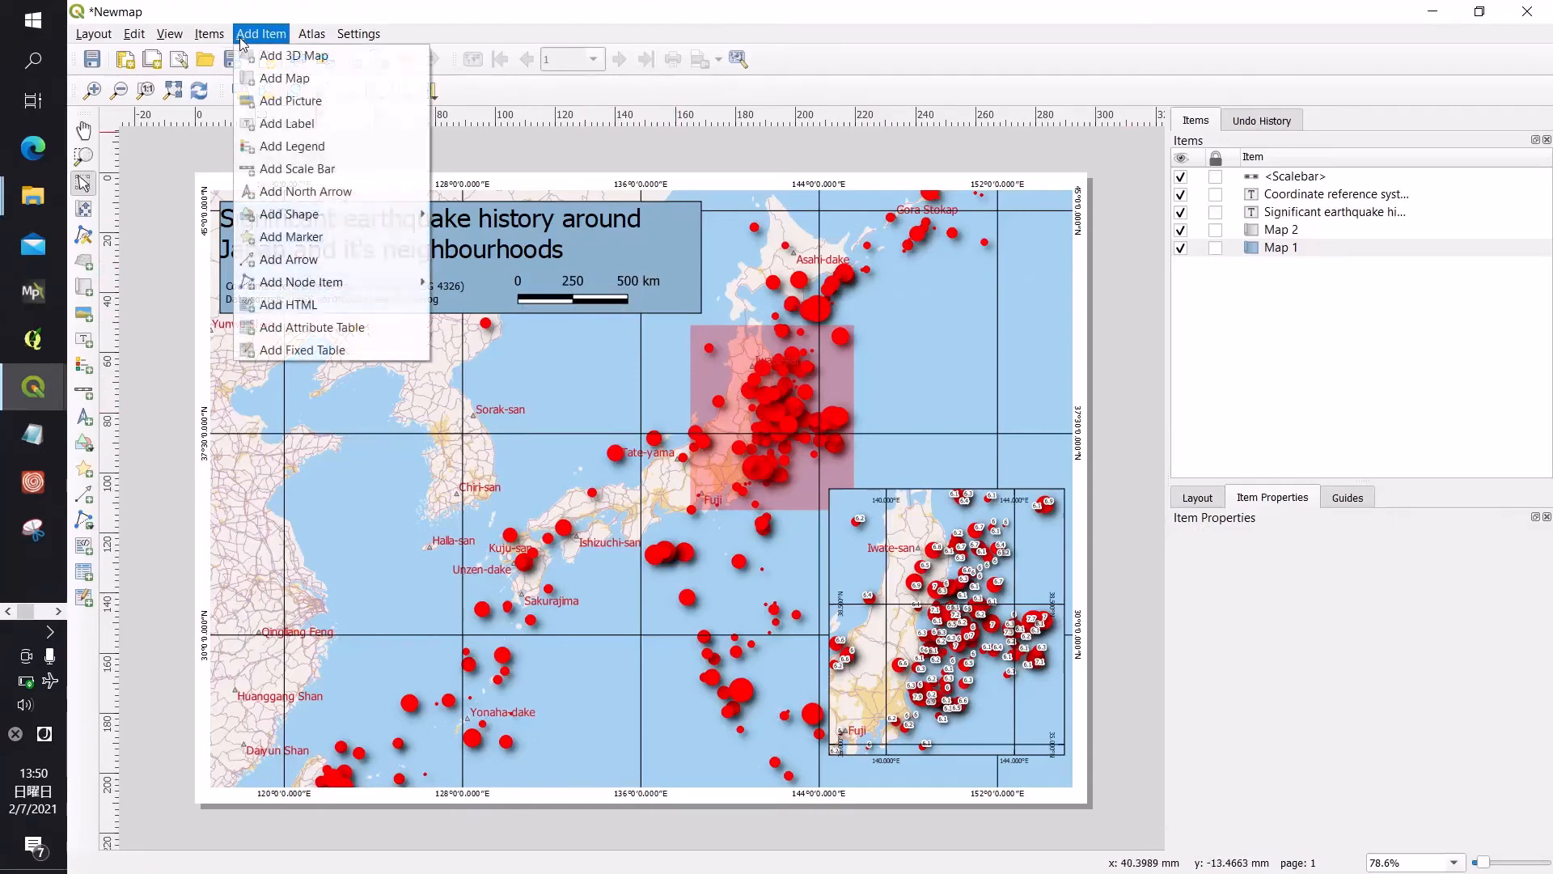
pyautogui.click(301, 192)
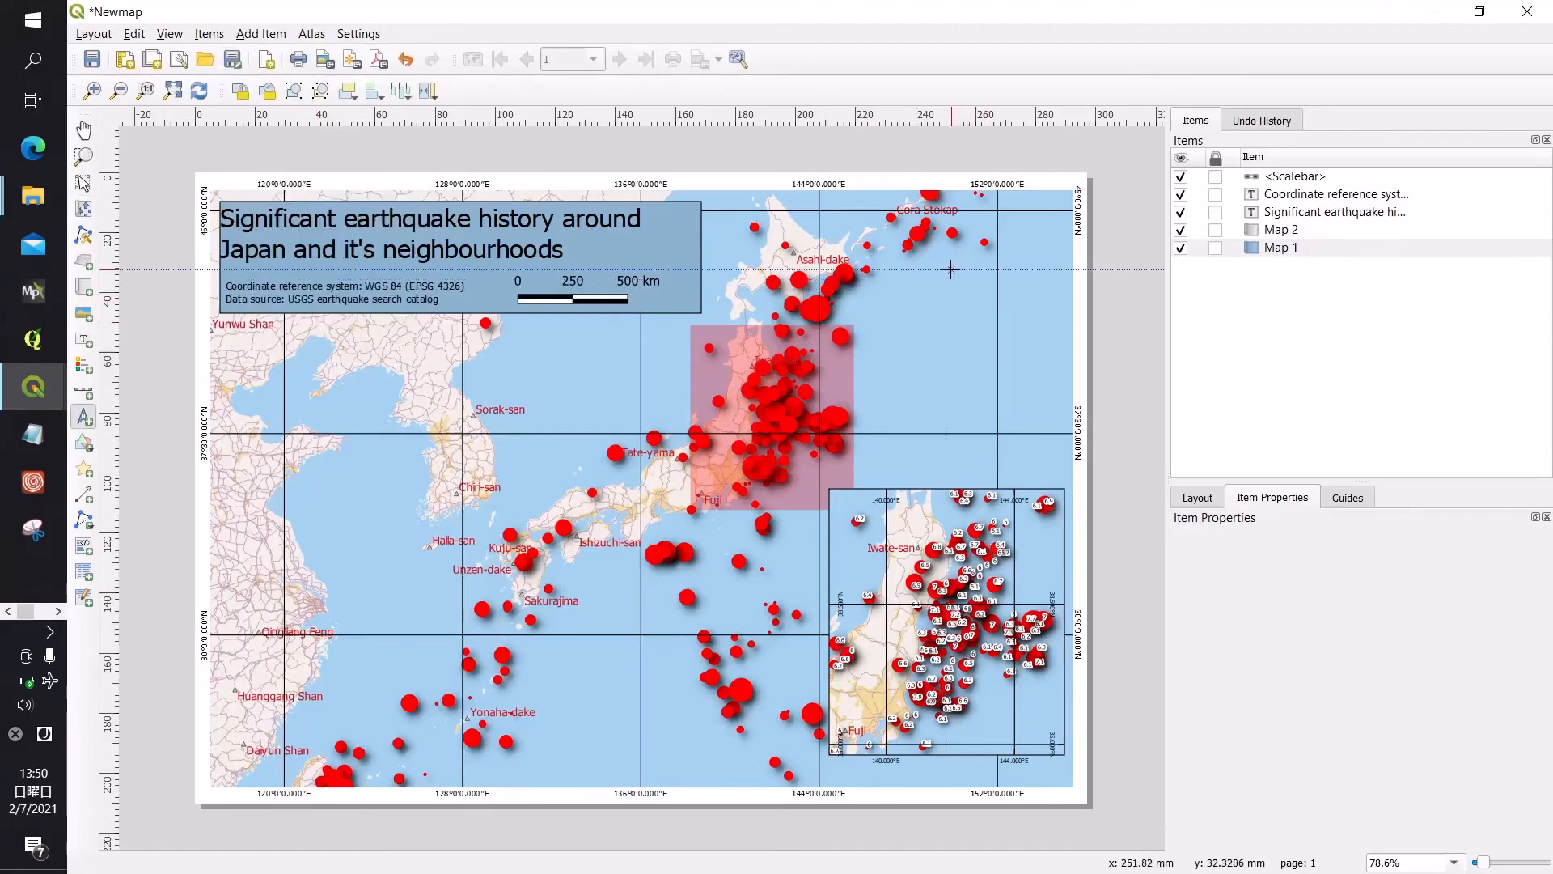
pyautogui.moveTo(949, 269); pyautogui.dragTo(1047, 364)
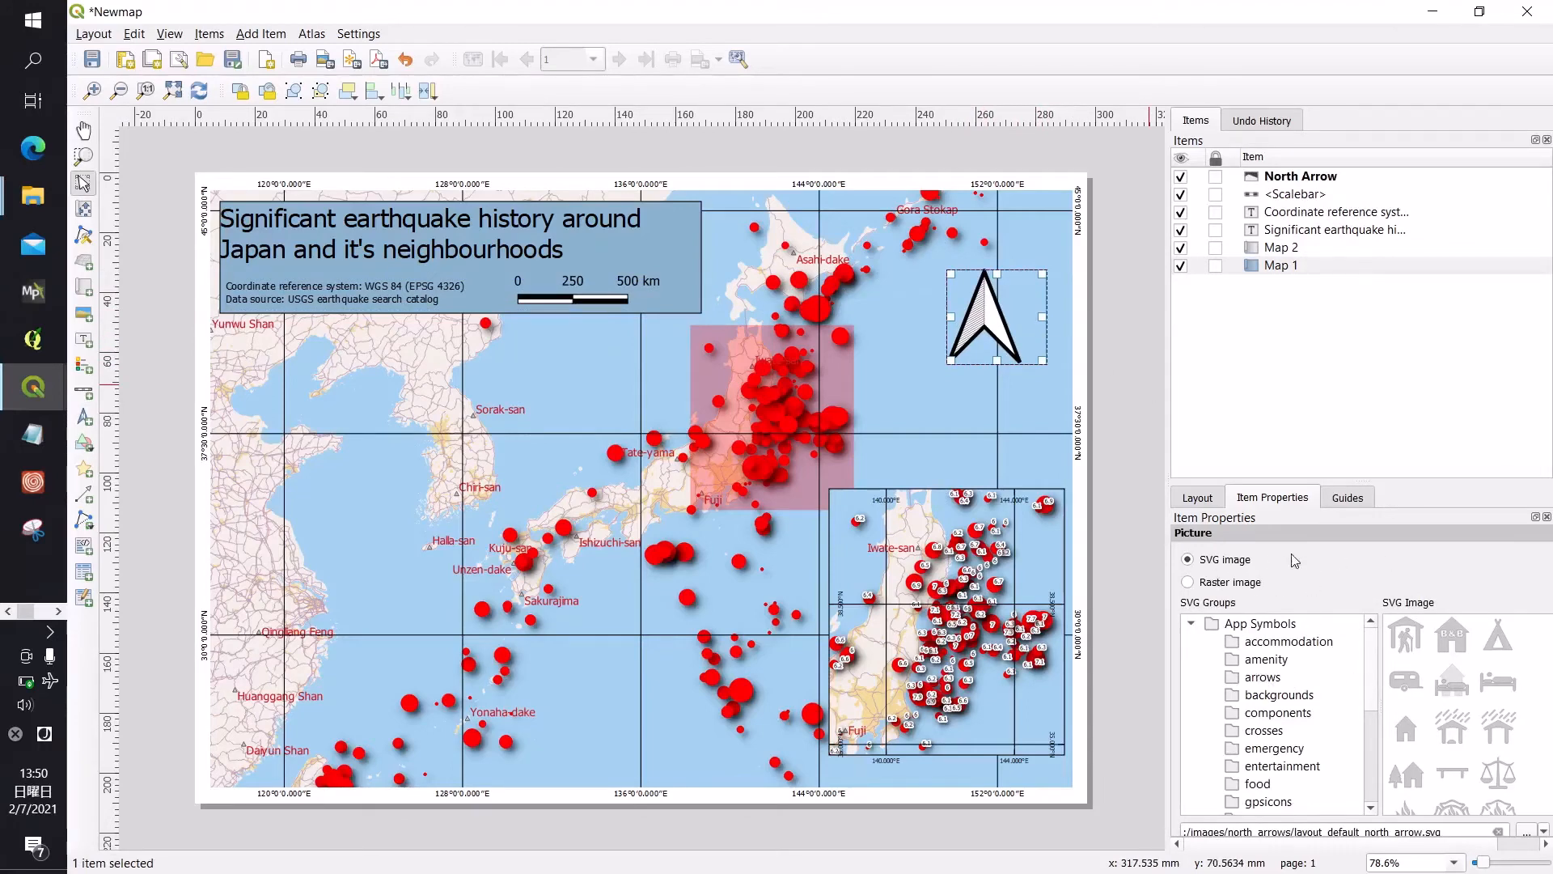
pyautogui.click(1263, 678)
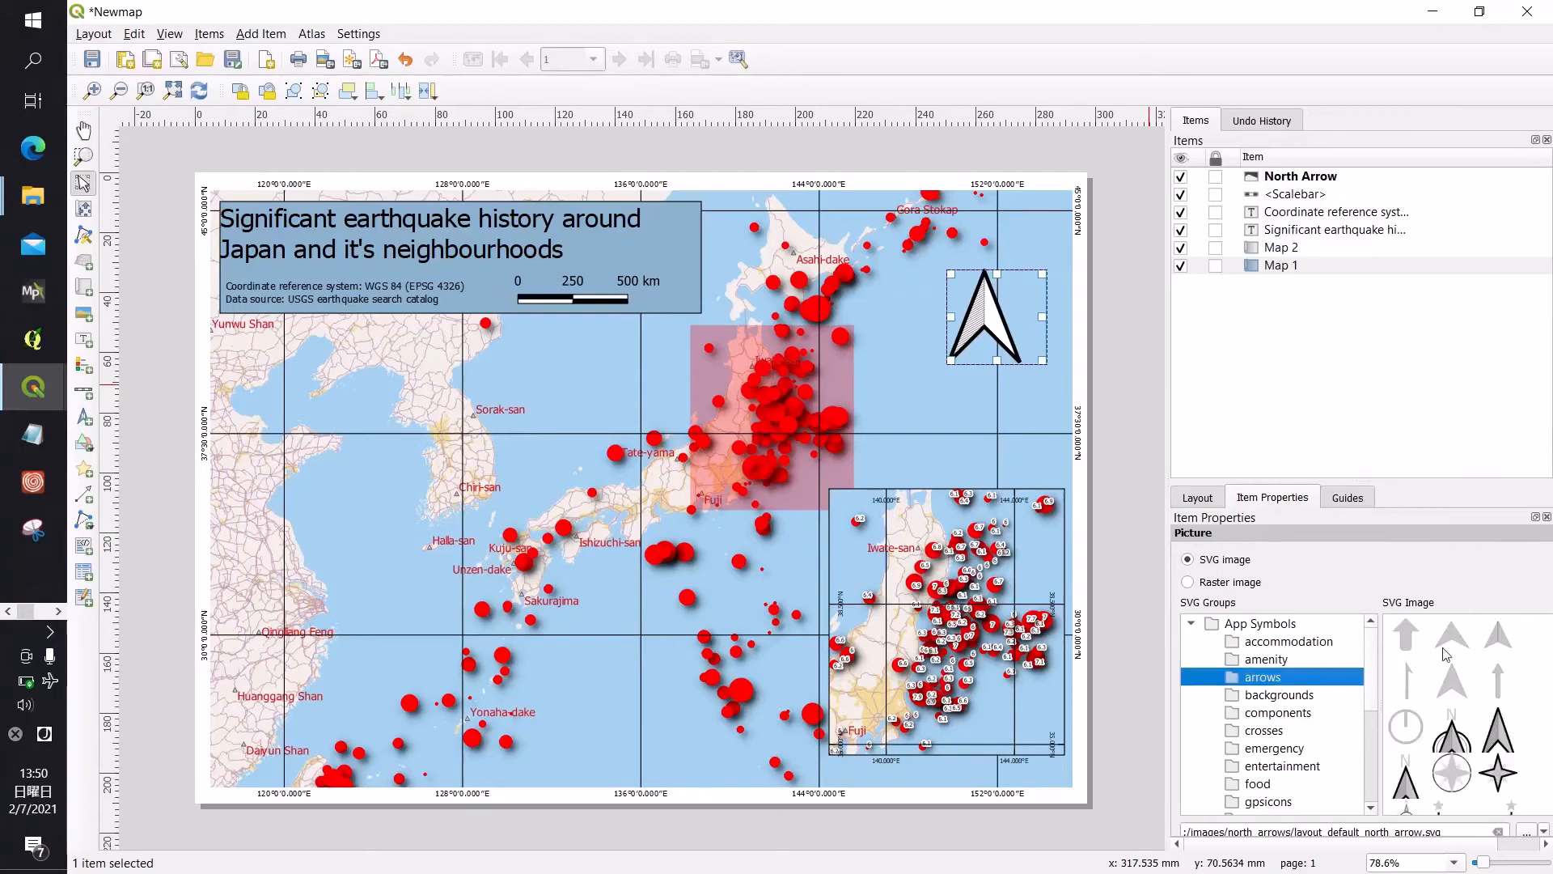
pyautogui.click(1451, 778)
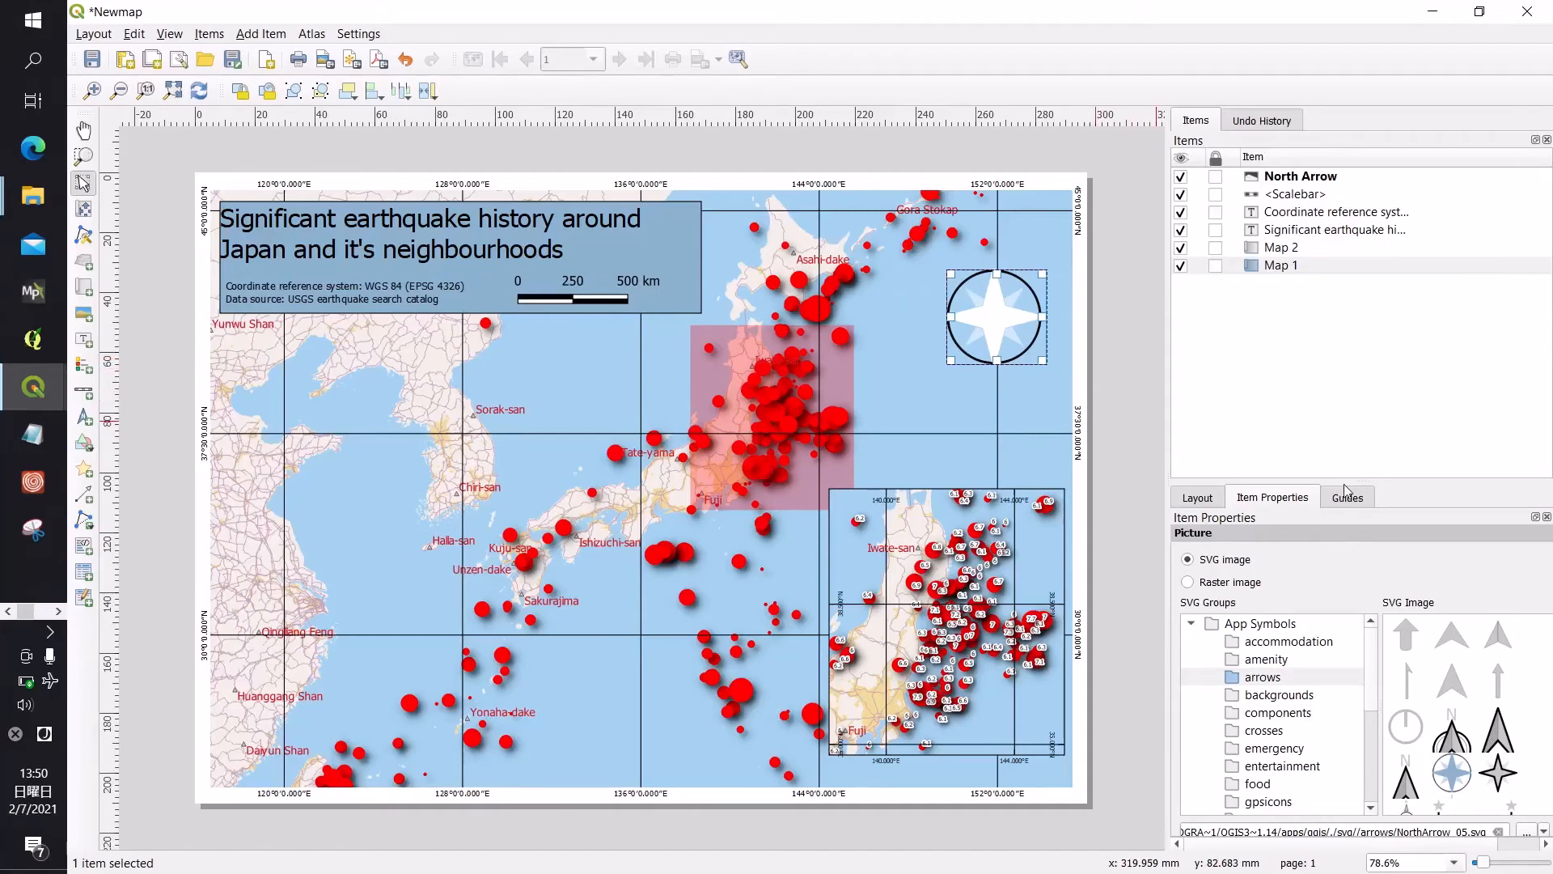
# Step: Set the compass rose's stroke color to white
pyautogui.moveTo(1346, 479); pyautogui.dragTo(1336, 306)
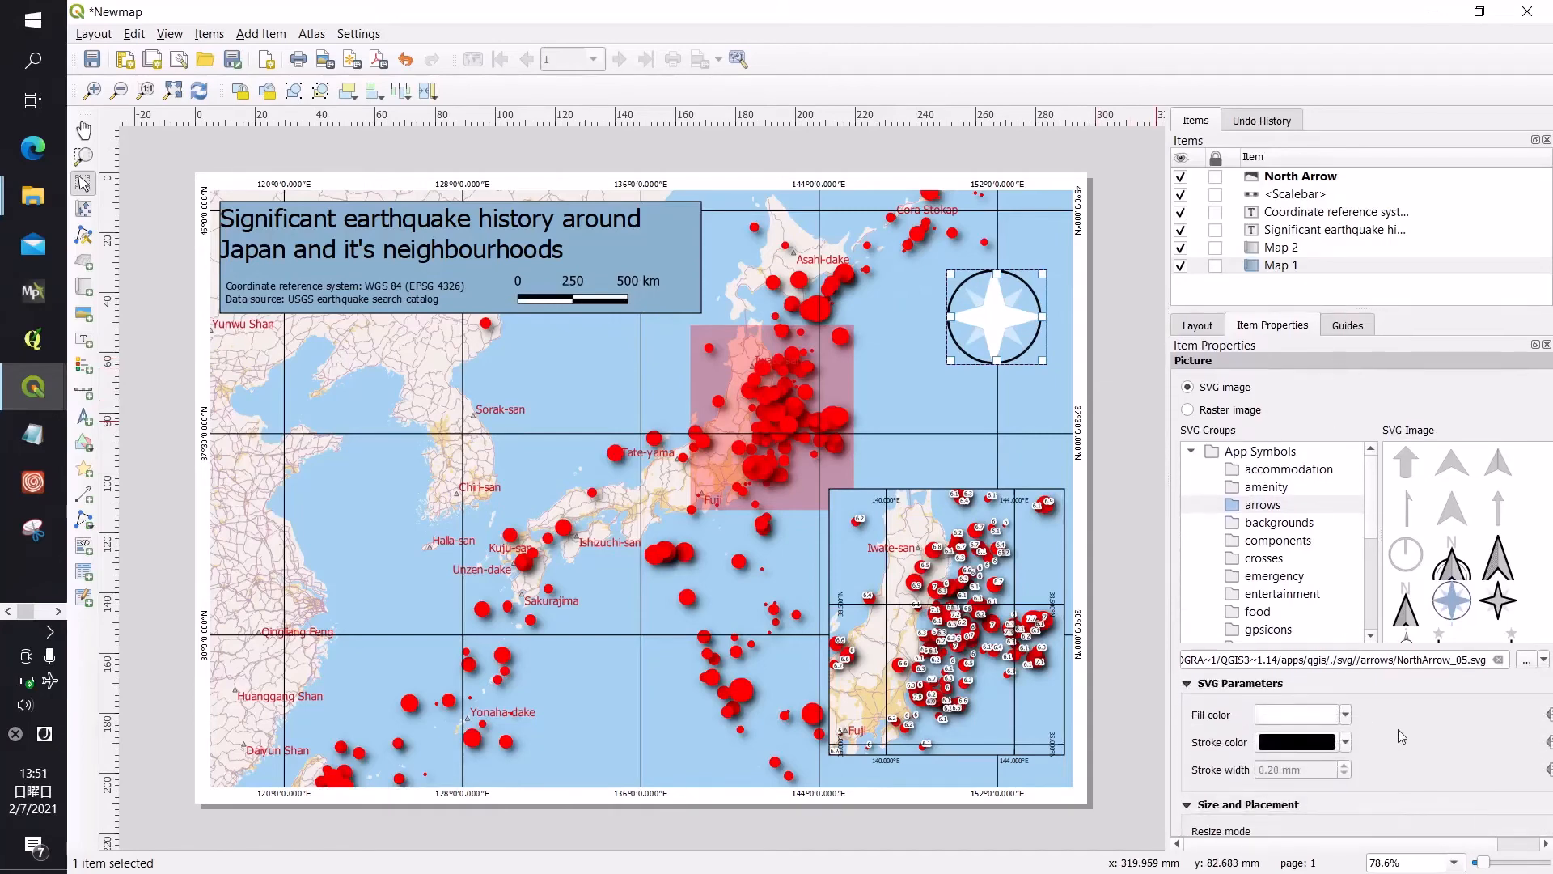
pyautogui.click(1274, 743)
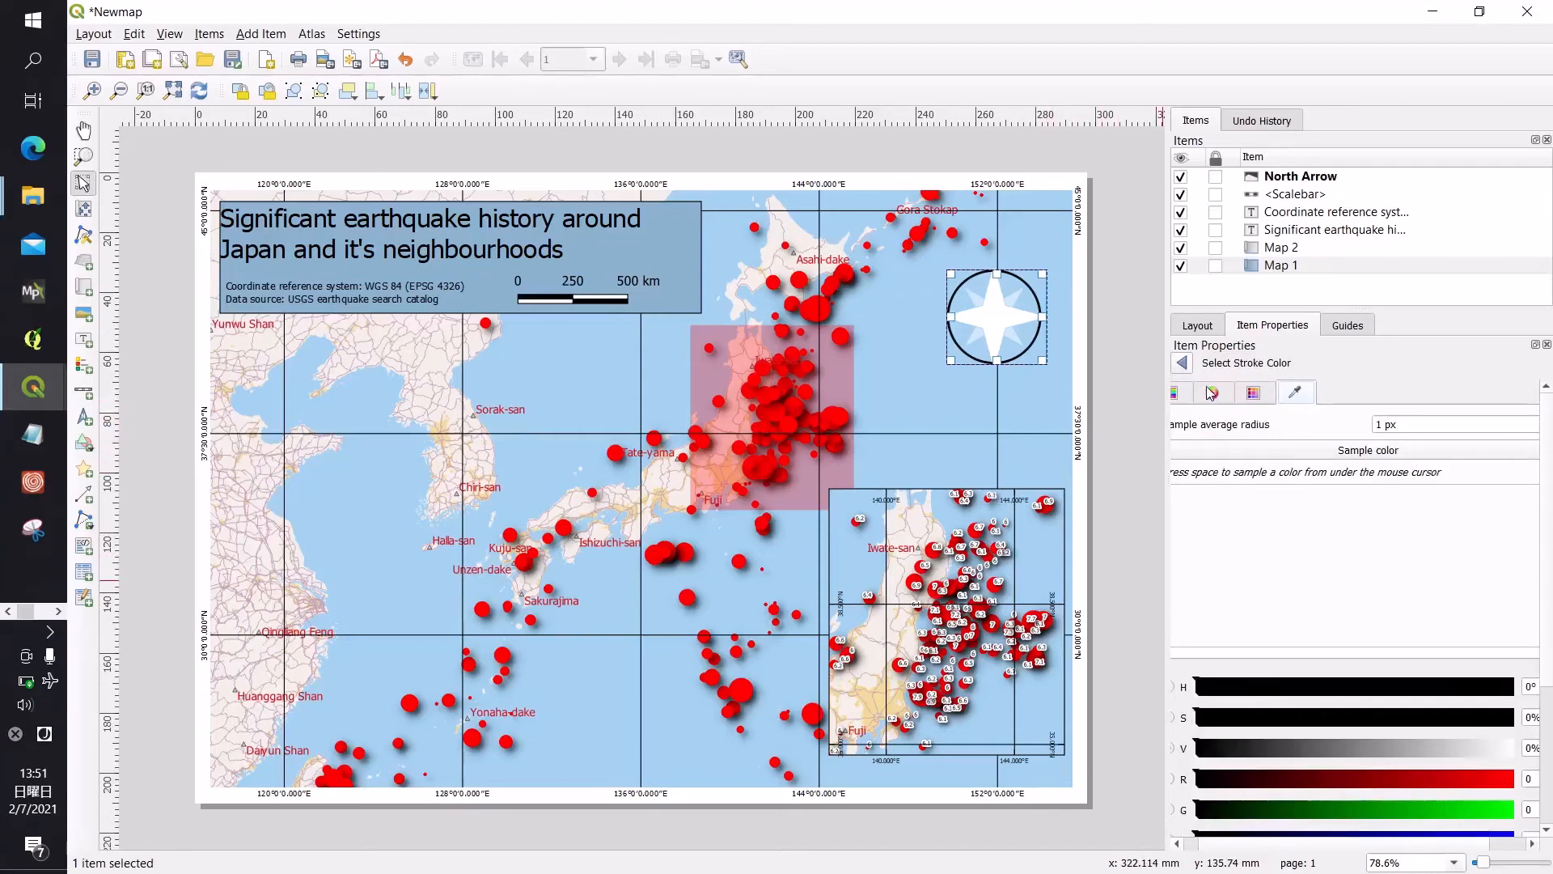
pyautogui.click(1183, 362)
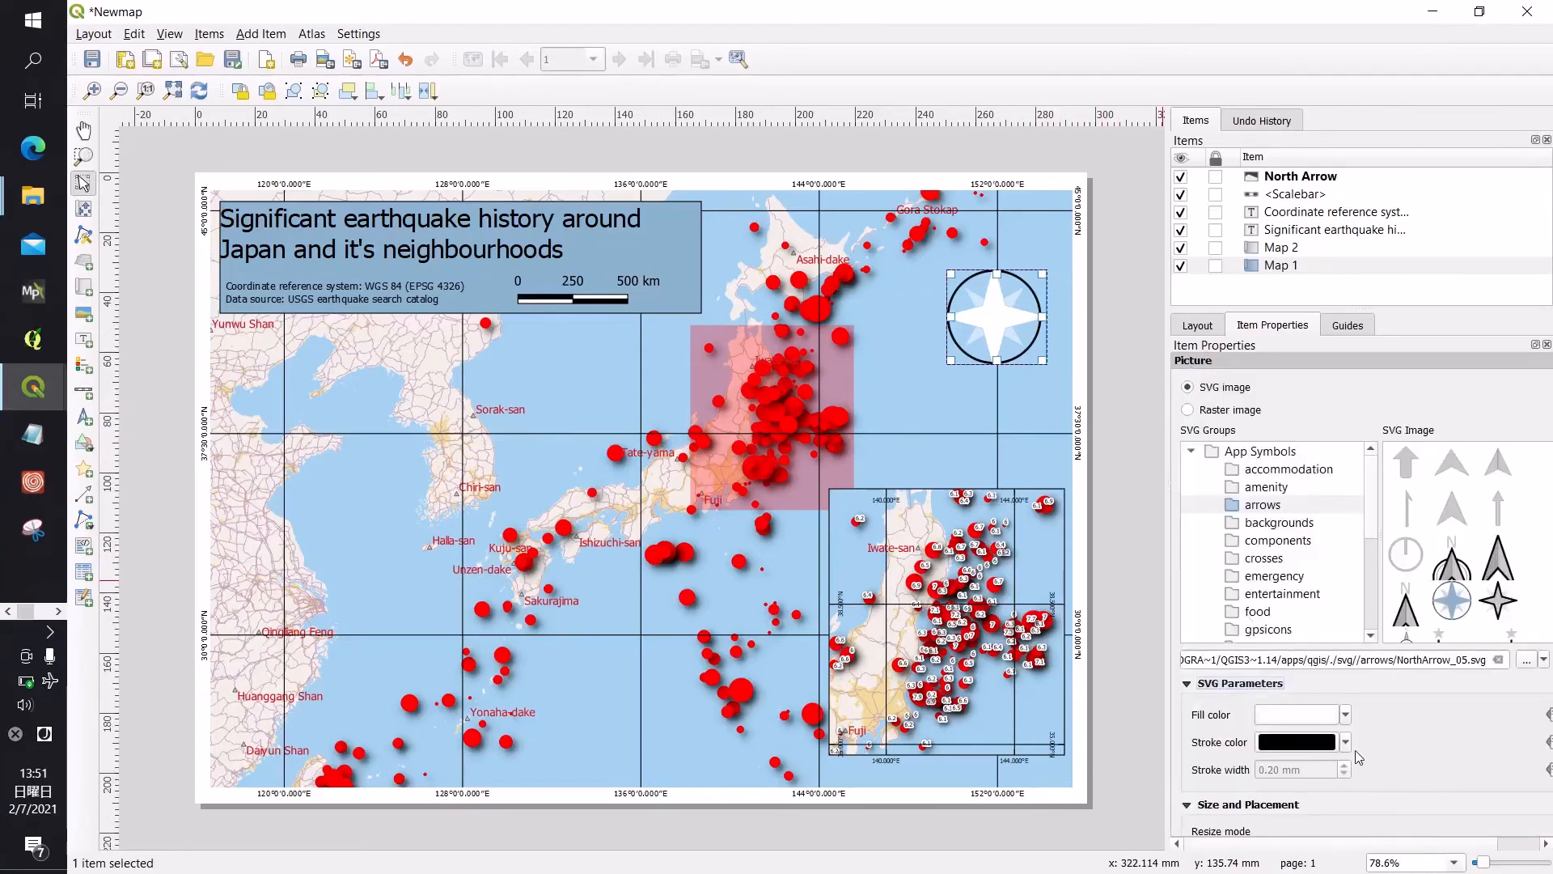
pyautogui.click(1346, 742)
pyautogui.click(1312, 699)
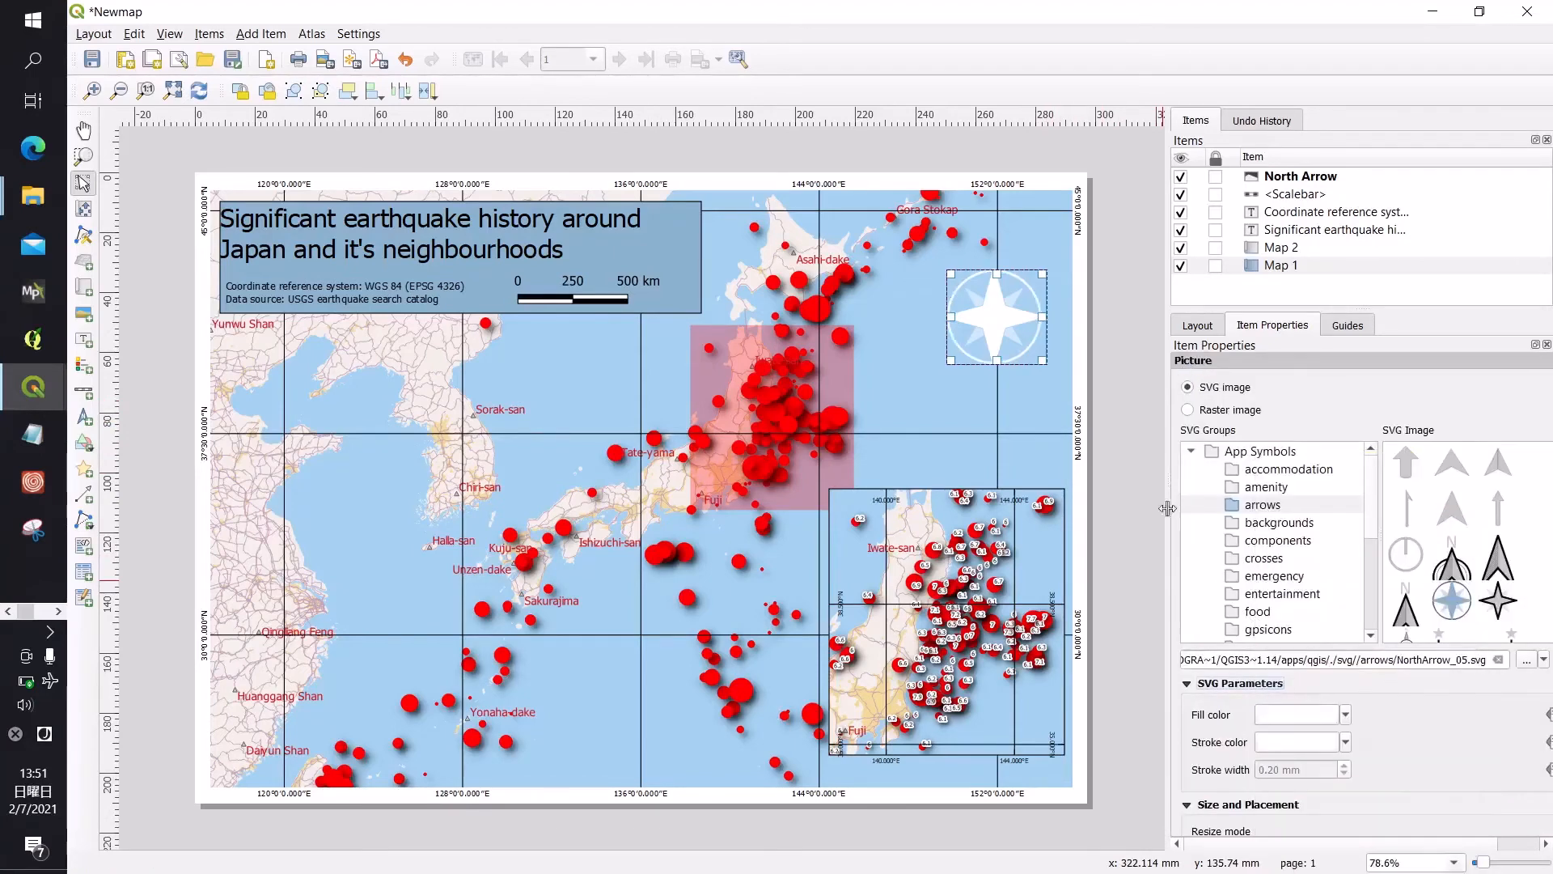
pyautogui.click(1128, 423)
# Step: Move the compass rose slightly upward and deselect it
pyautogui.click(1001, 313)
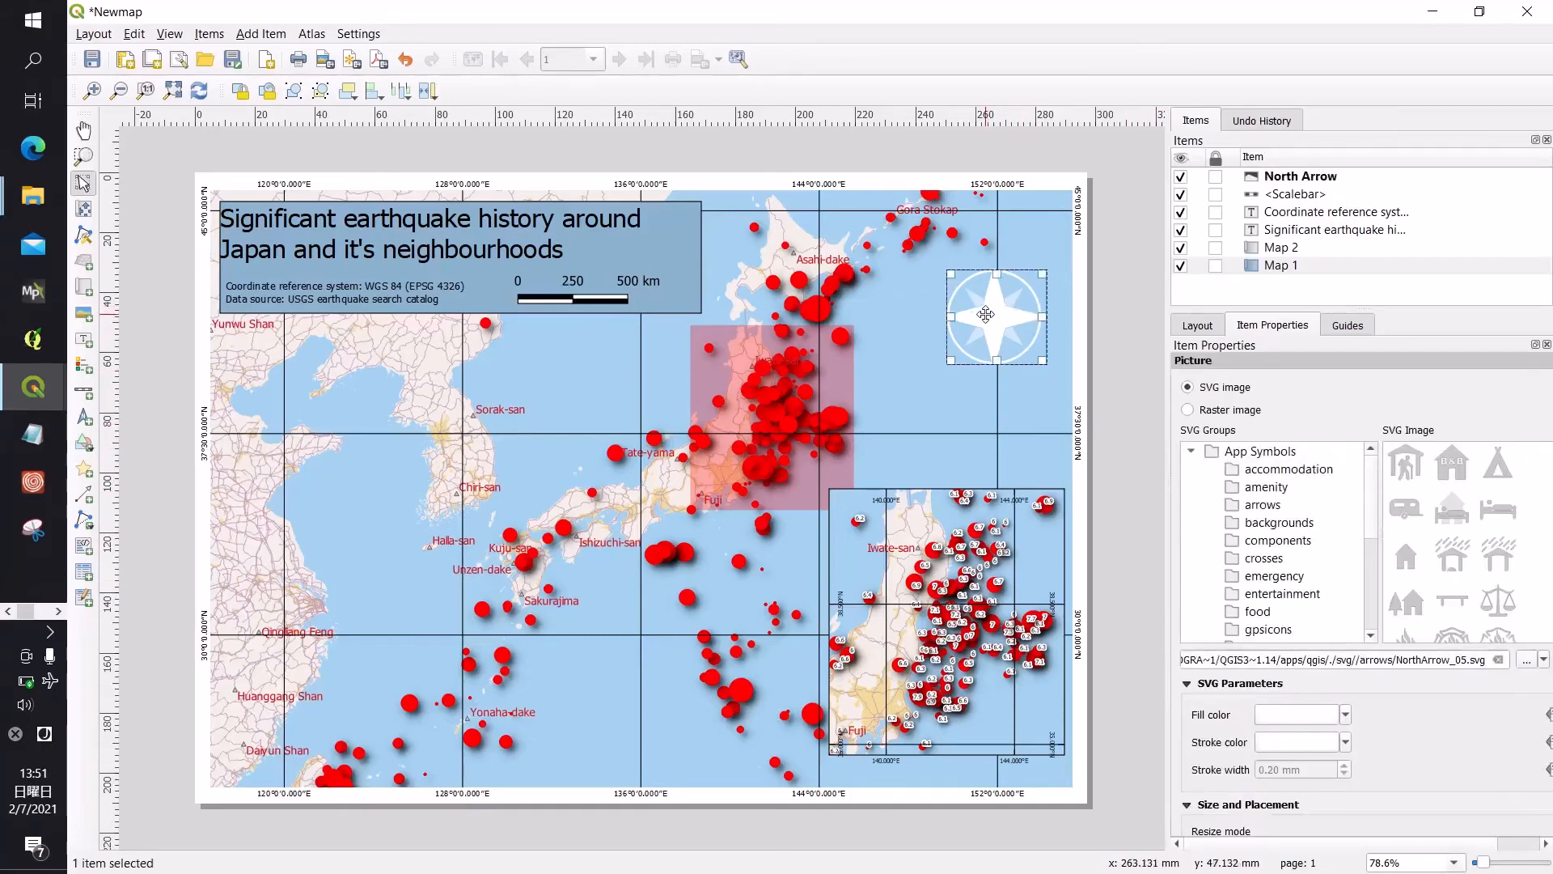
pyautogui.moveTo(1000, 314); pyautogui.dragTo(1015, 312)
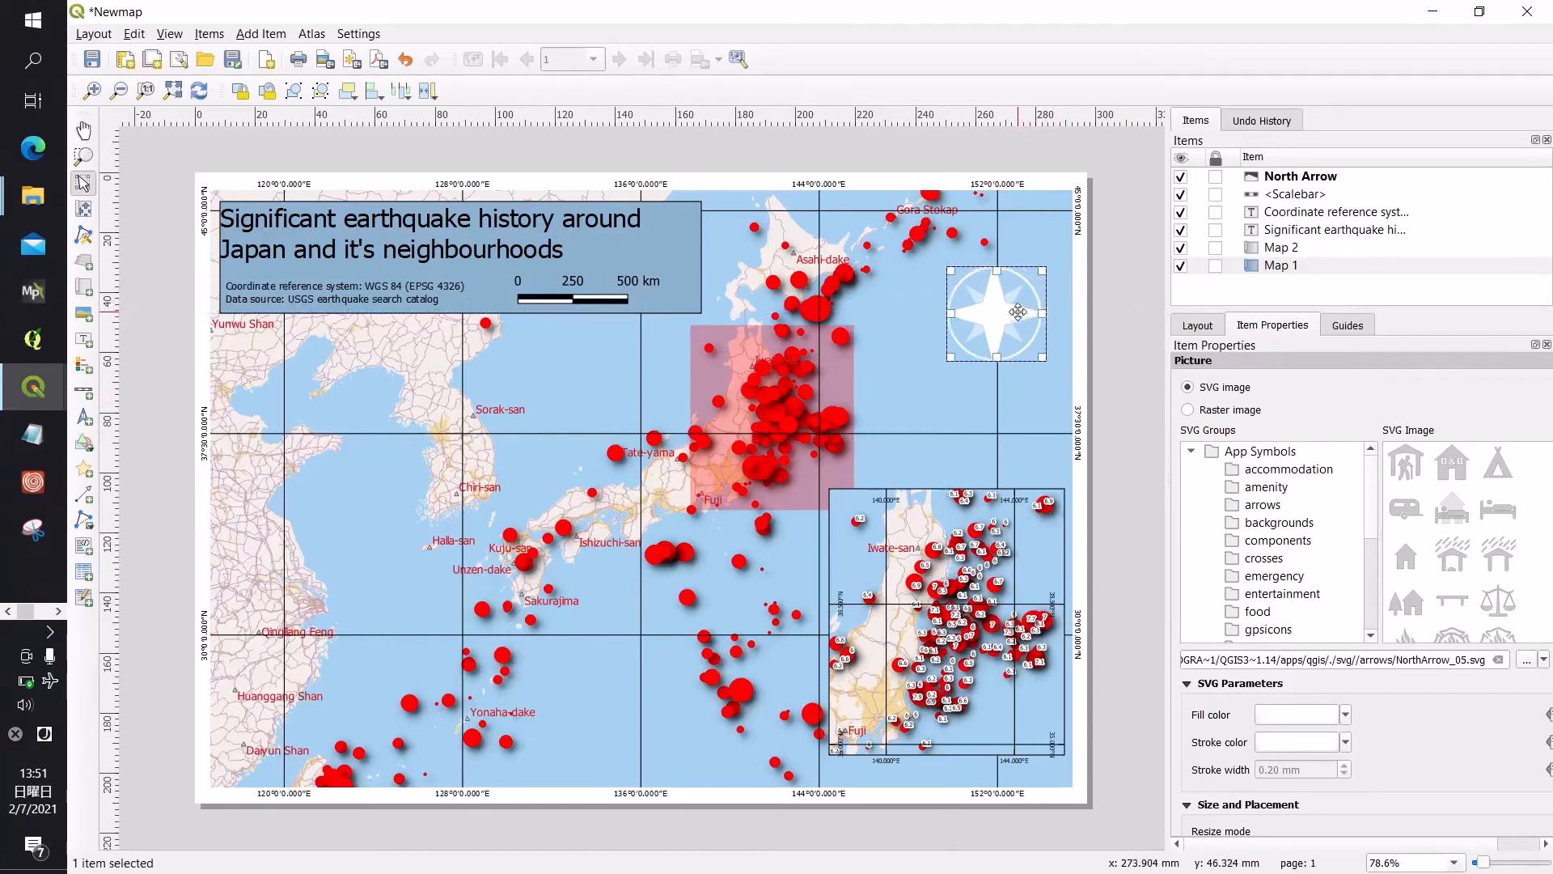
pyautogui.click(1110, 313)
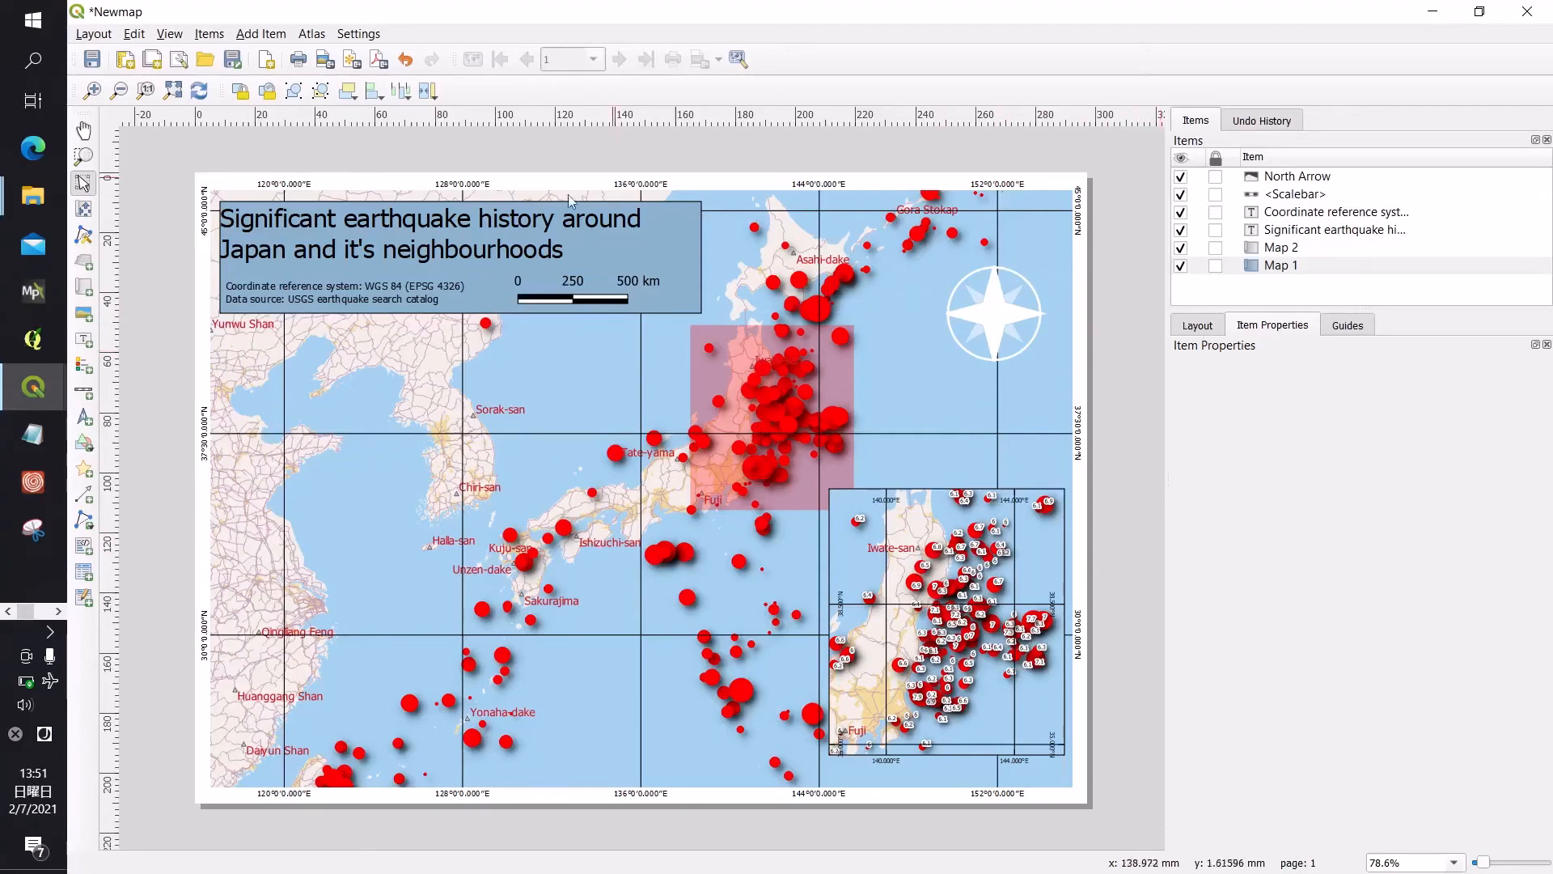
# Step: Add a legend for Map 1 and place it directly below the title box
pyautogui.click(261, 34)
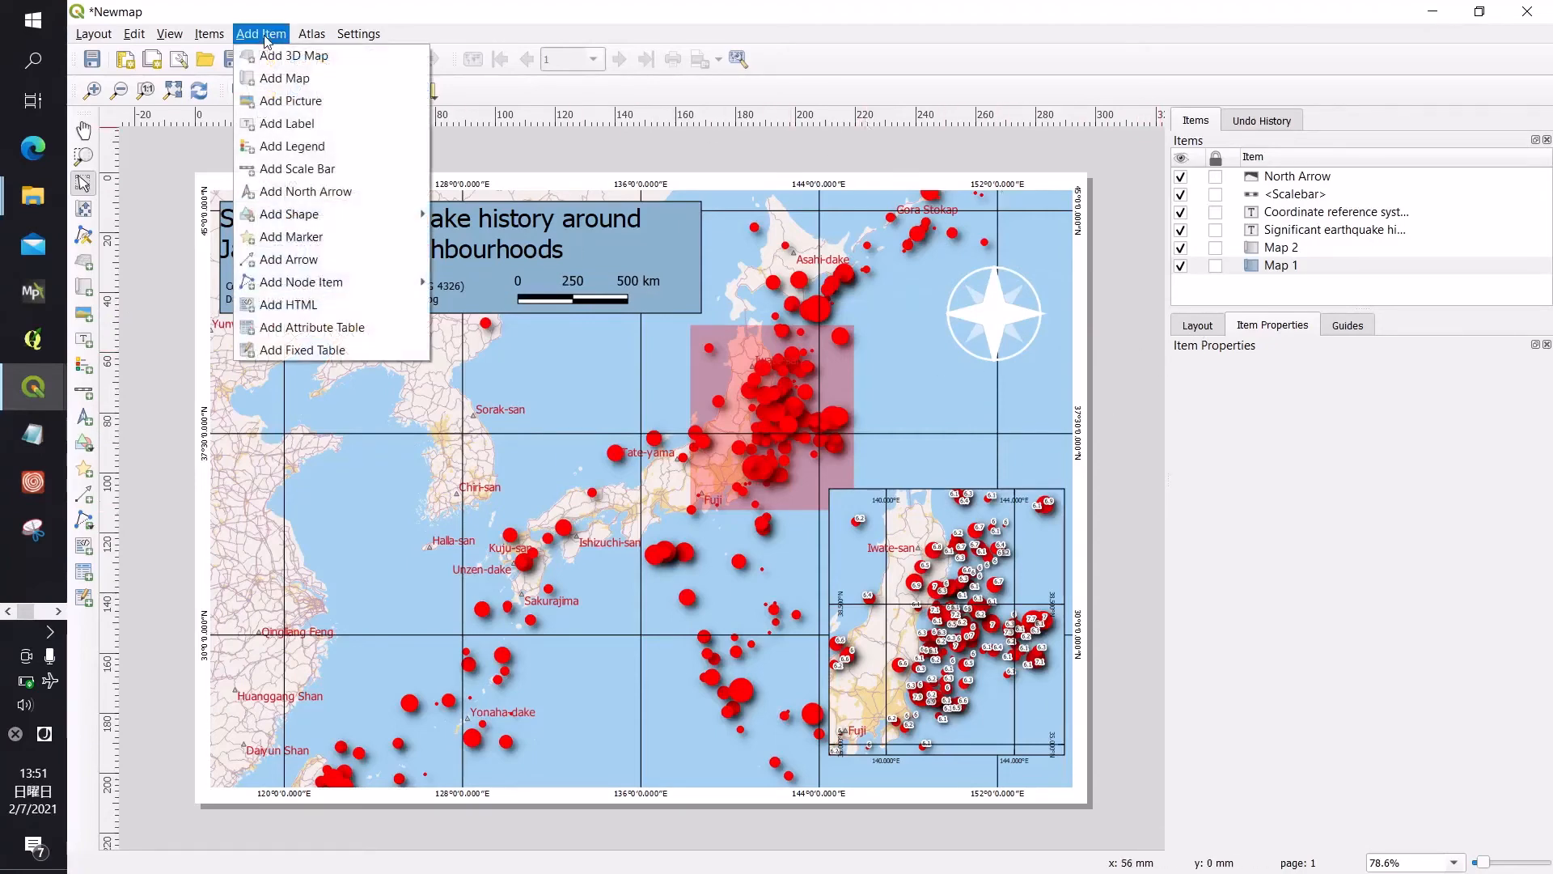
pyautogui.click(289, 147)
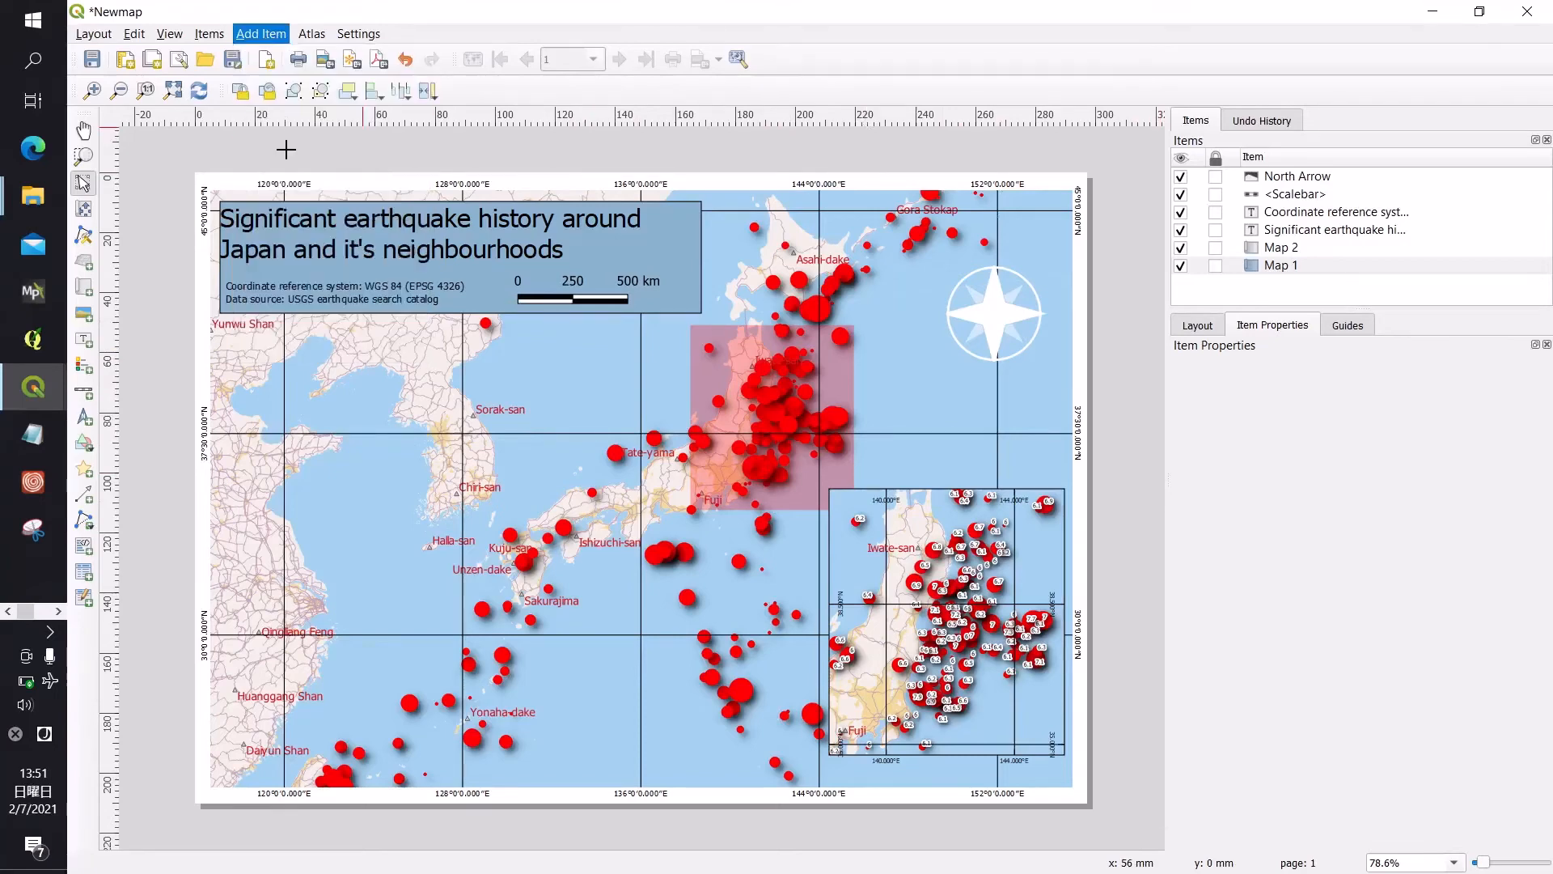
pyautogui.moveTo(240, 397); pyautogui.dragTo(356, 624)
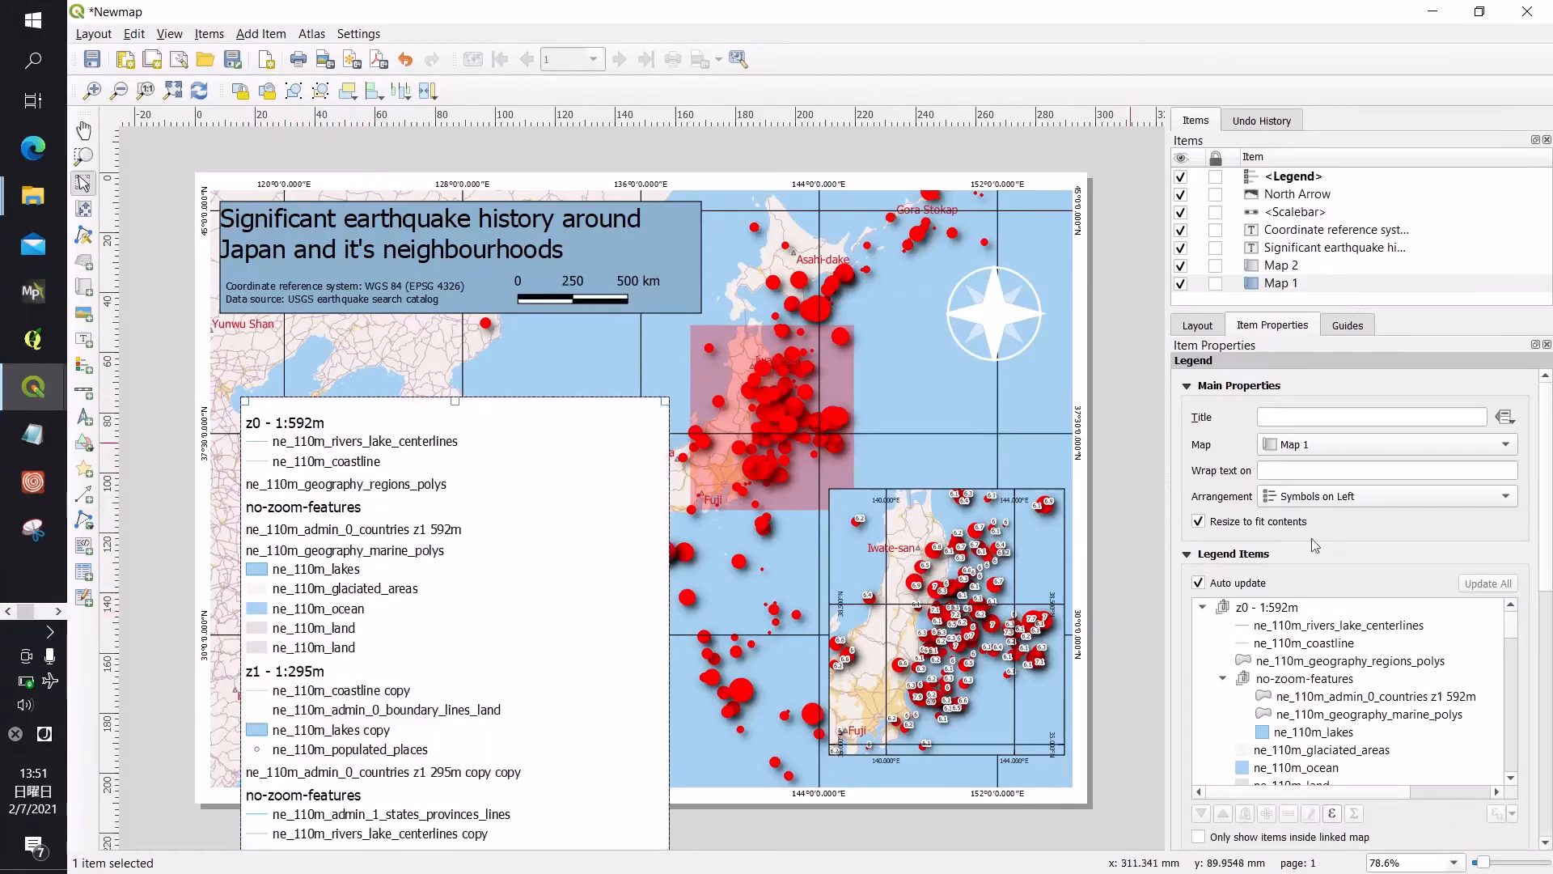
pyautogui.moveTo(339, 466); pyautogui.dragTo(325, 391)
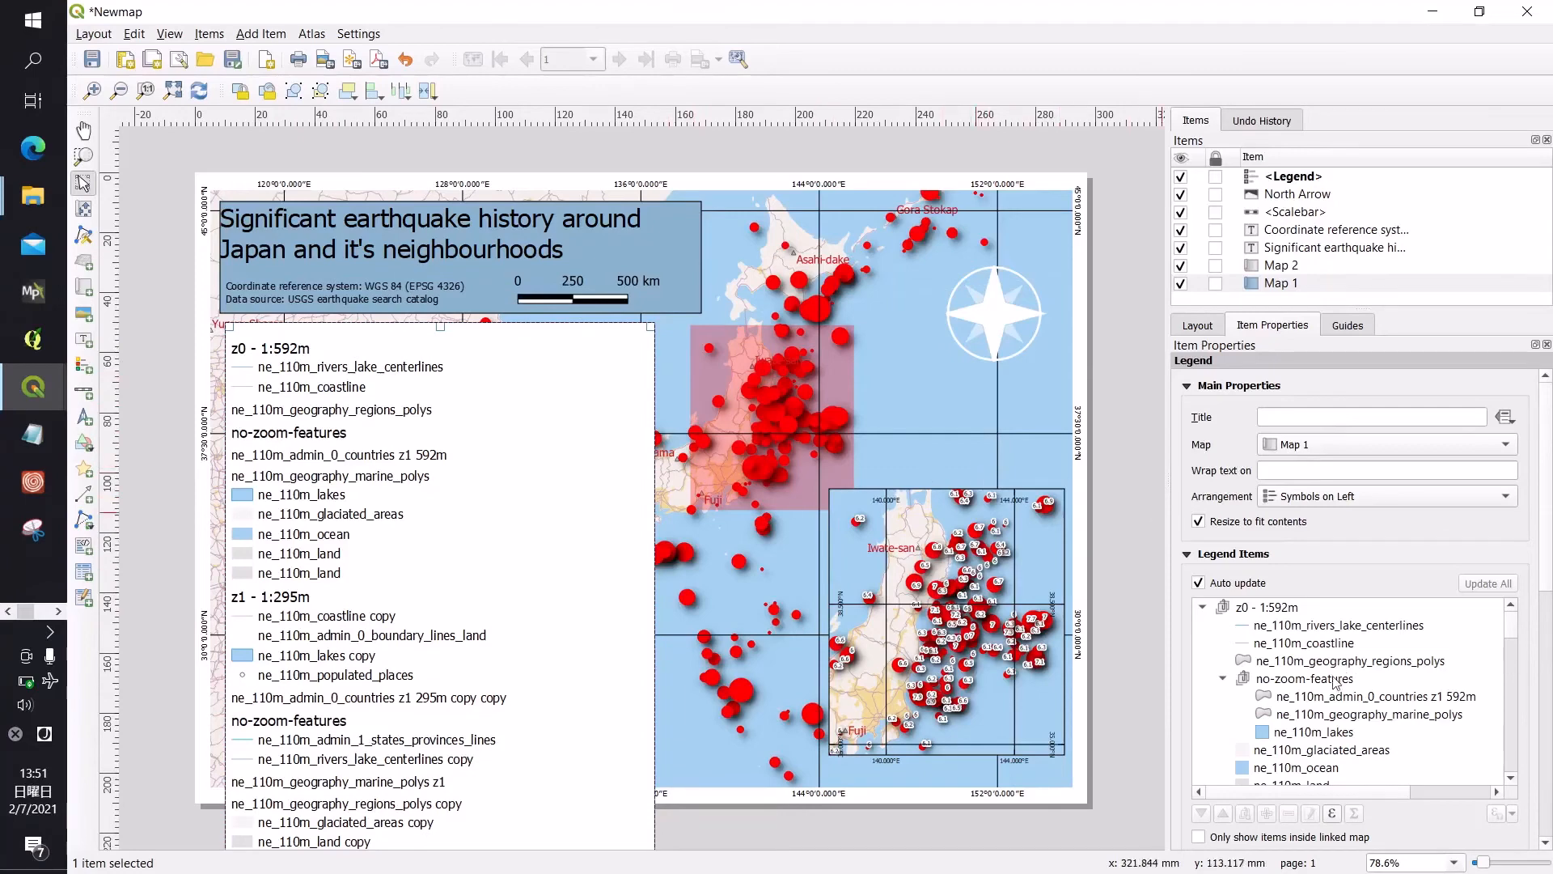
# Step: Limit the legend to items inside the linked map, refresh it with auto update, and leave auto update off
pyautogui.click(1199, 584)
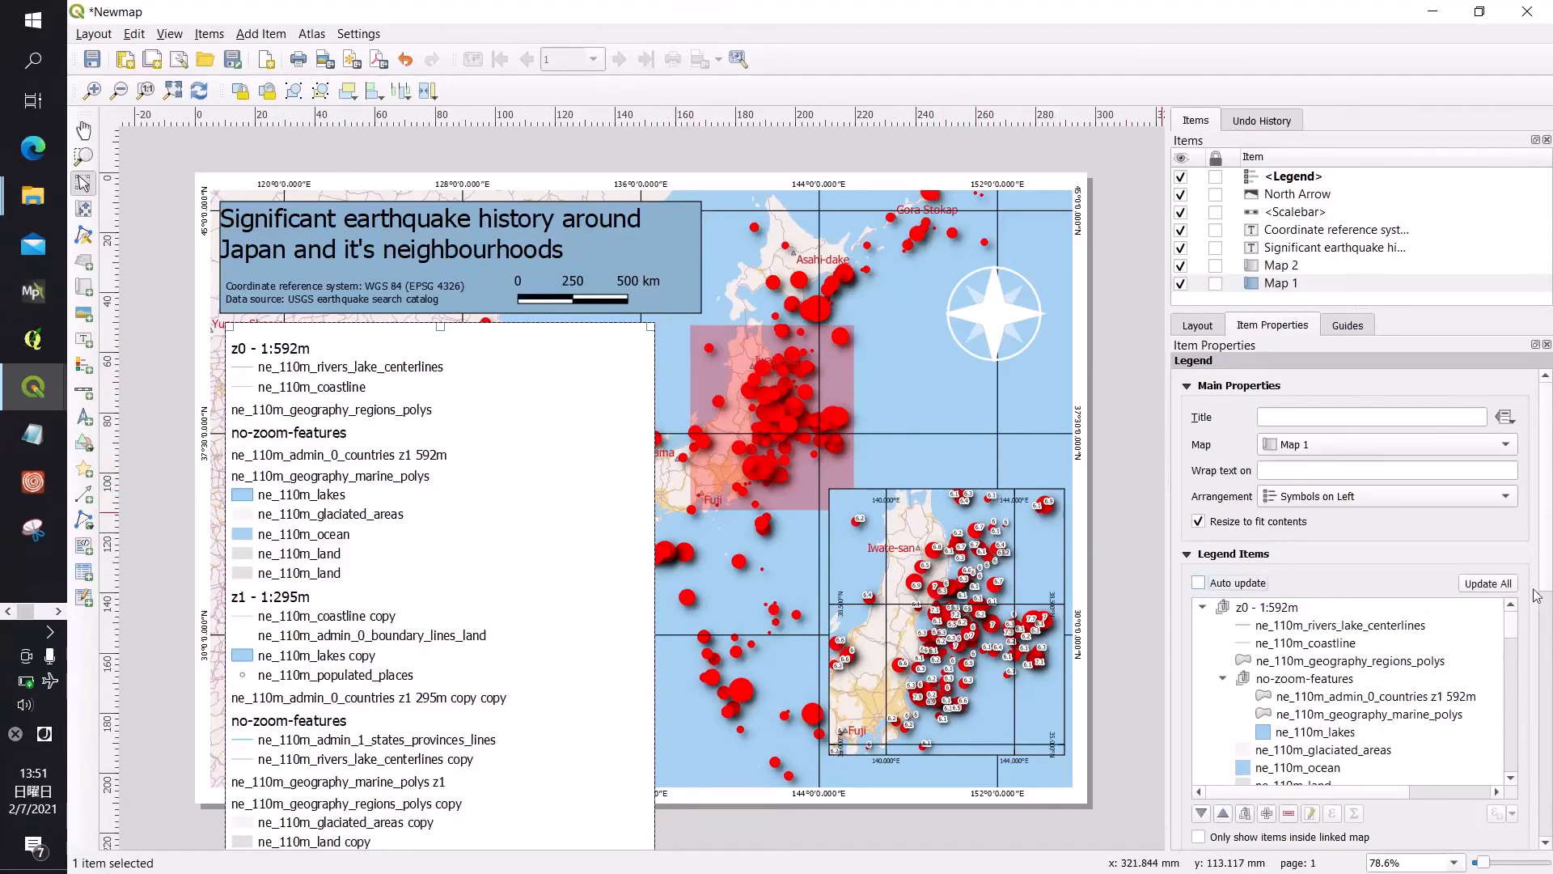
pyautogui.scroll(-2, 1548, 584)
pyautogui.scroll(-1, 1548, 584)
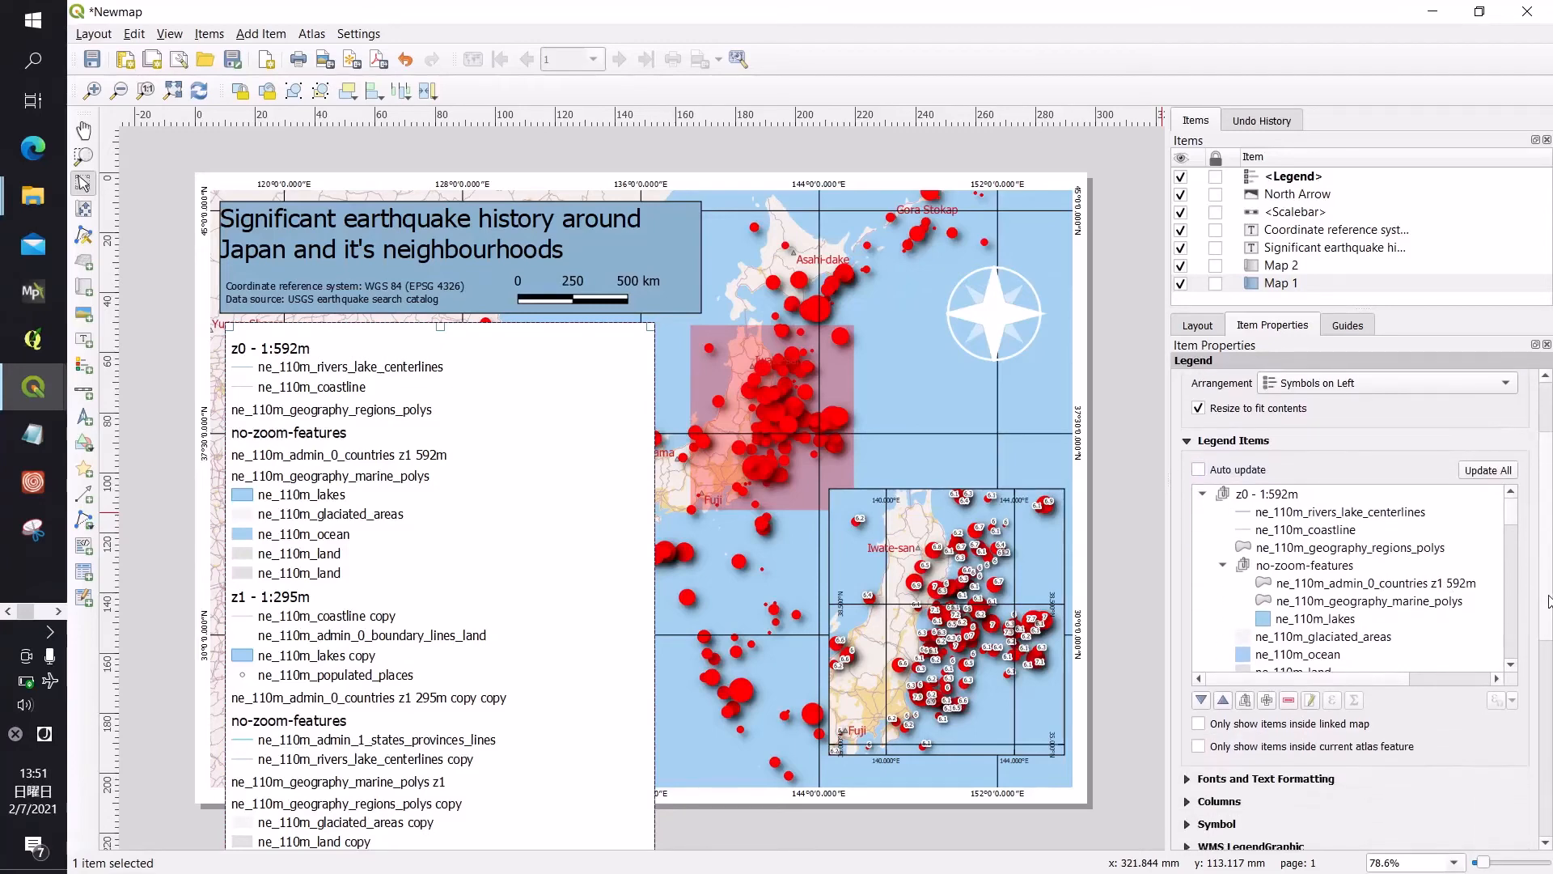
pyautogui.scroll(-1, 1548, 602)
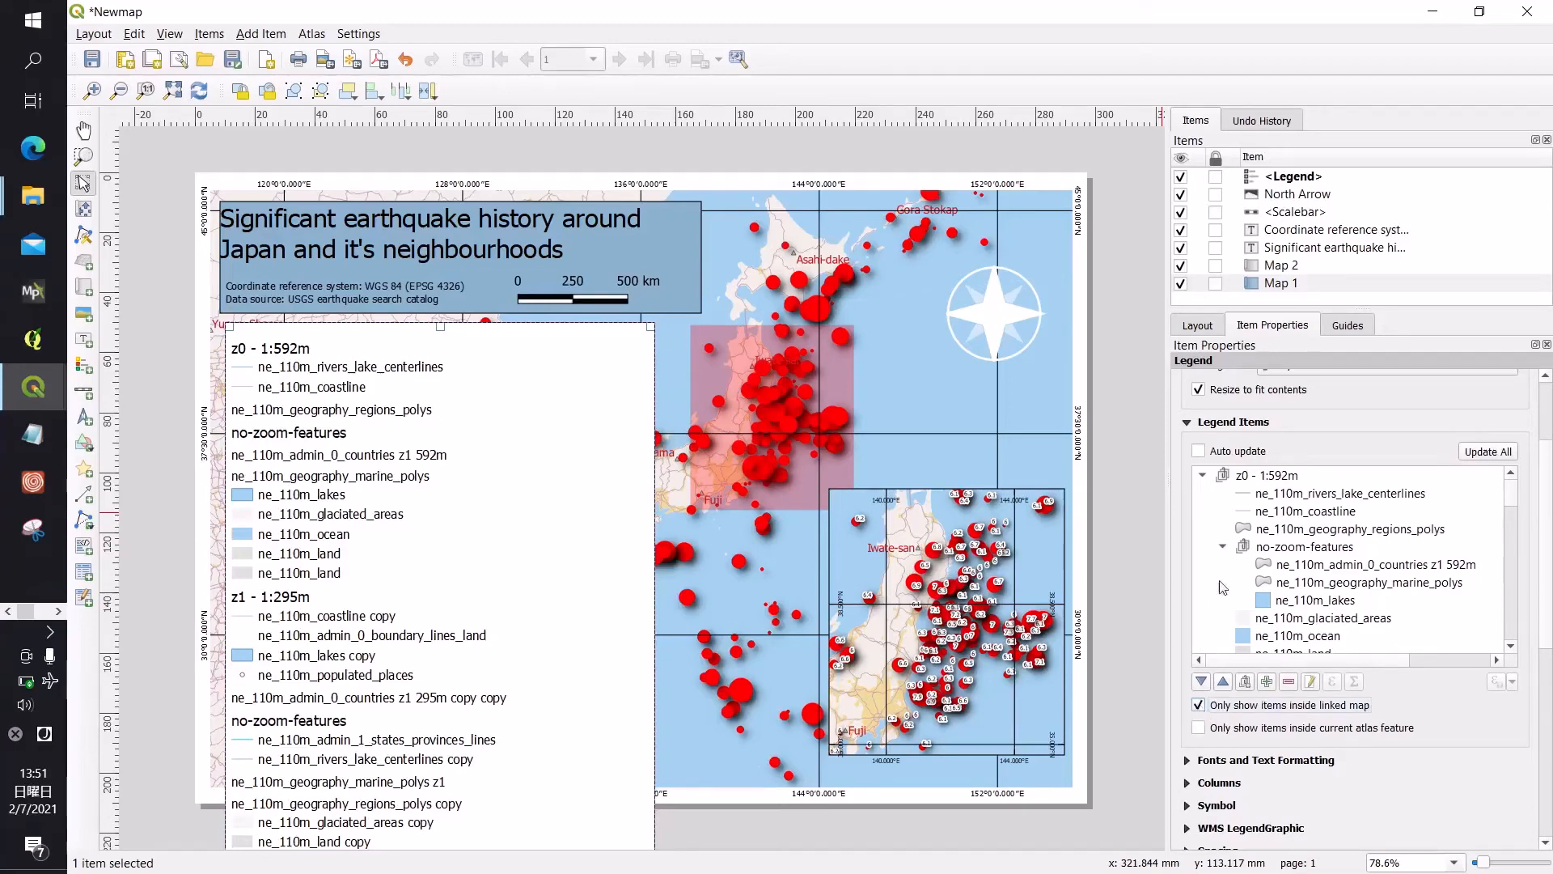
pyautogui.click(1199, 452)
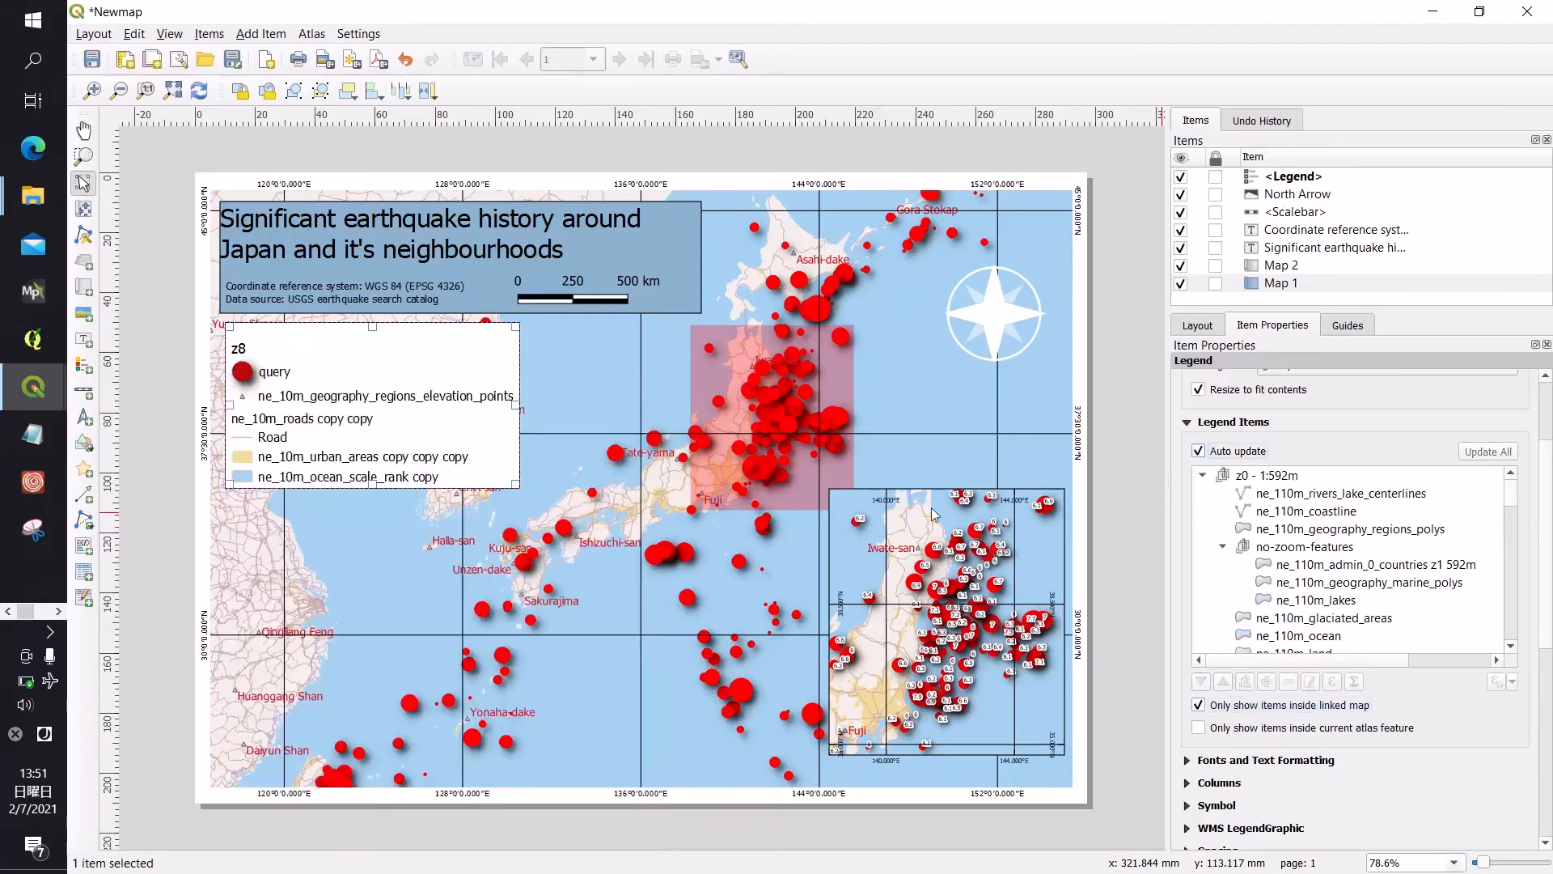
pyautogui.click(1199, 452)
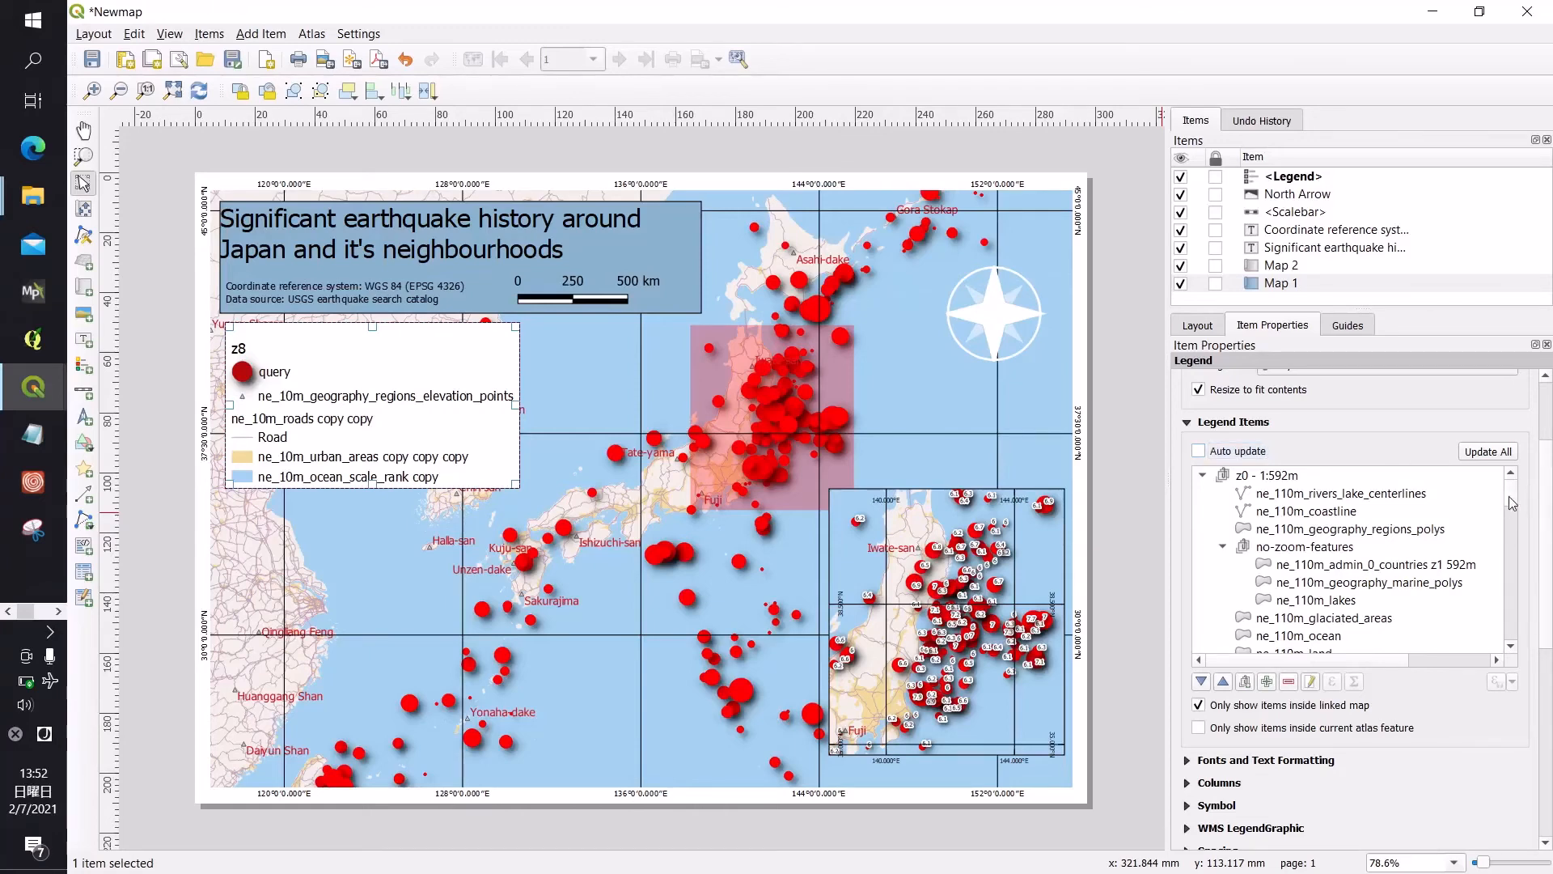
# Step: Remove the layer groups z0 through z7 from the legend items
pyautogui.scroll(-4, 1505, 510)
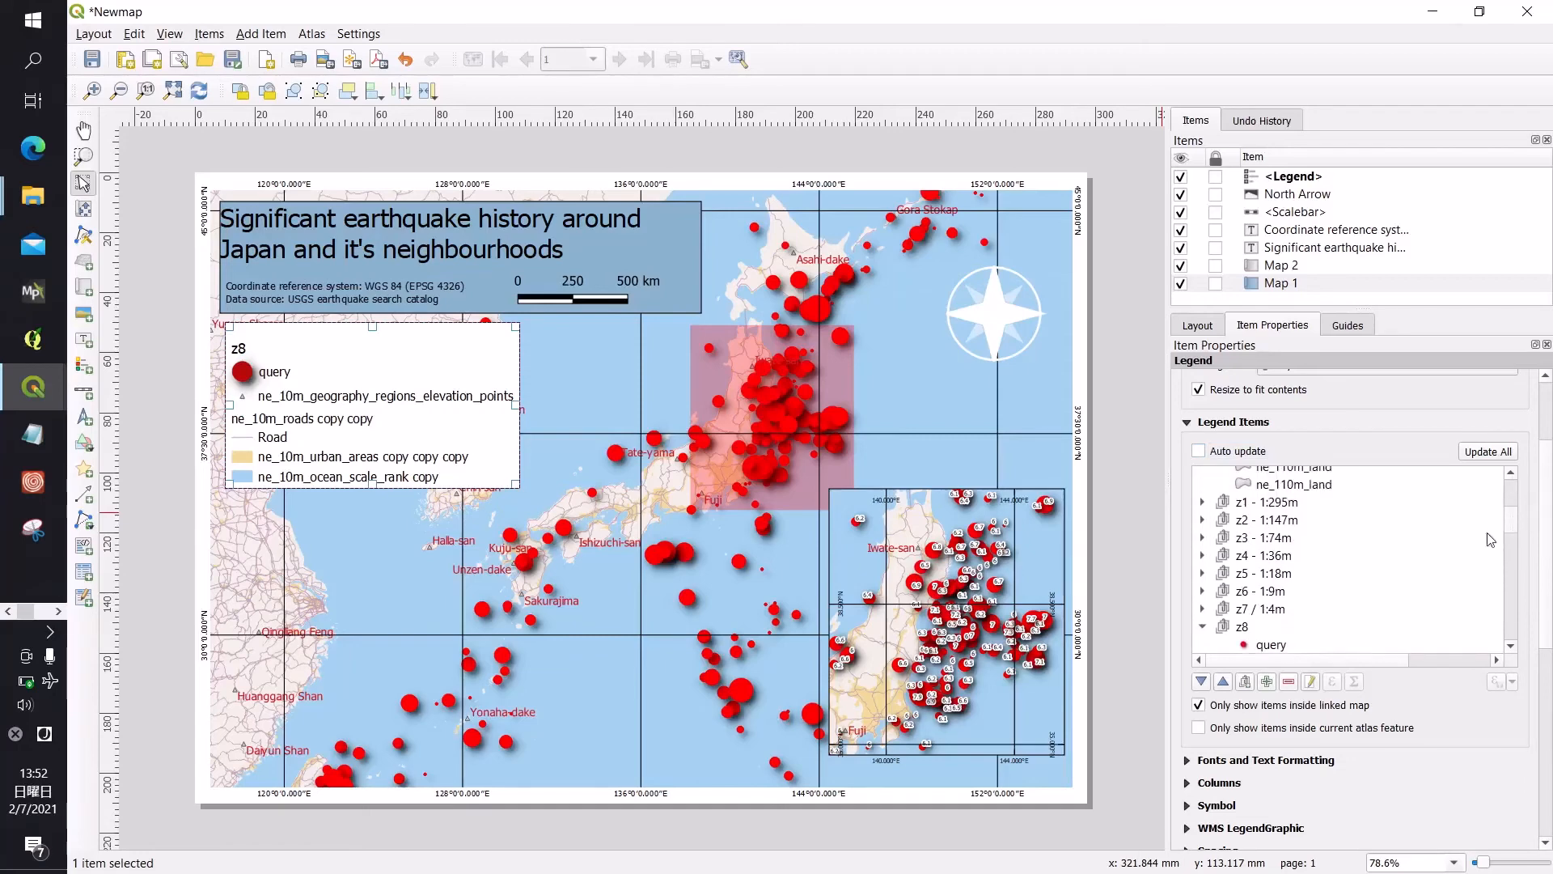
pyautogui.click(1265, 609)
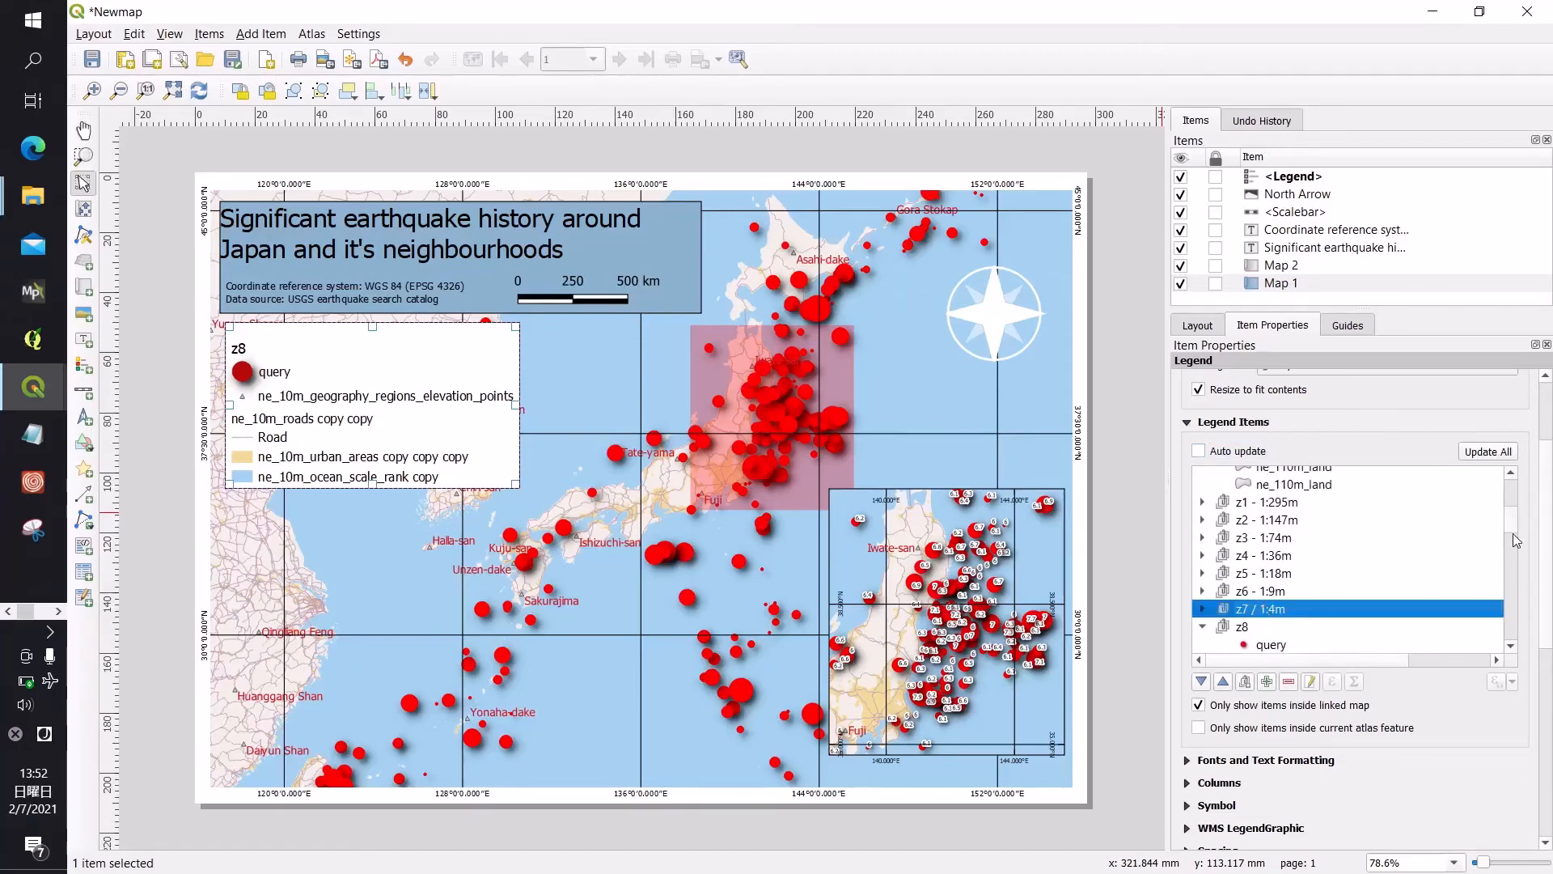
pyautogui.moveTo(1512, 533); pyautogui.dragTo(1515, 486)
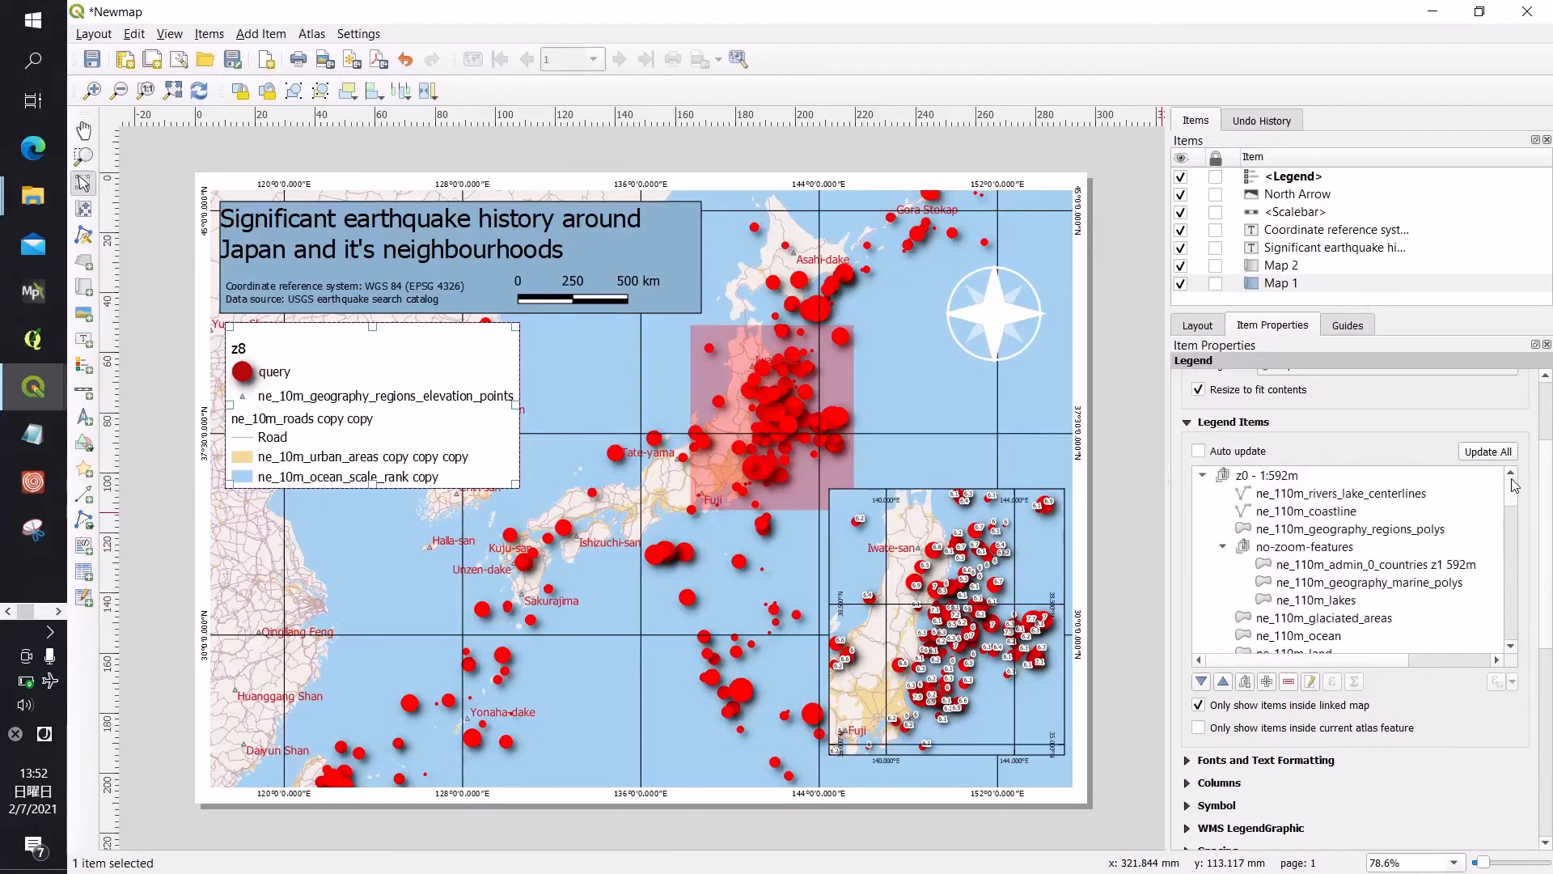
pyautogui.click(1255, 478)
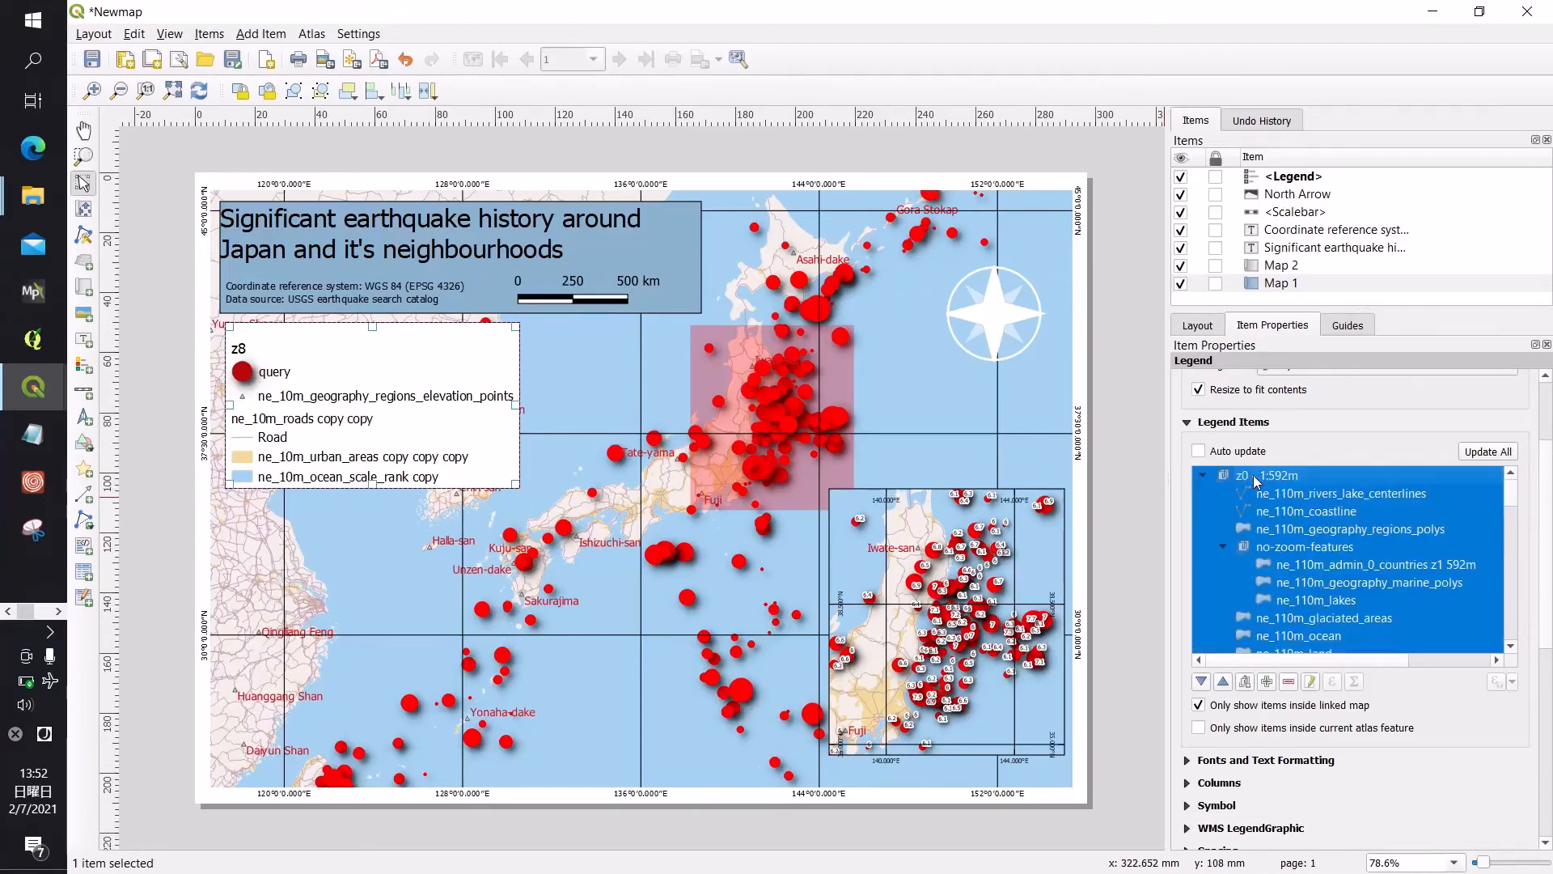
pyautogui.click(1291, 683)
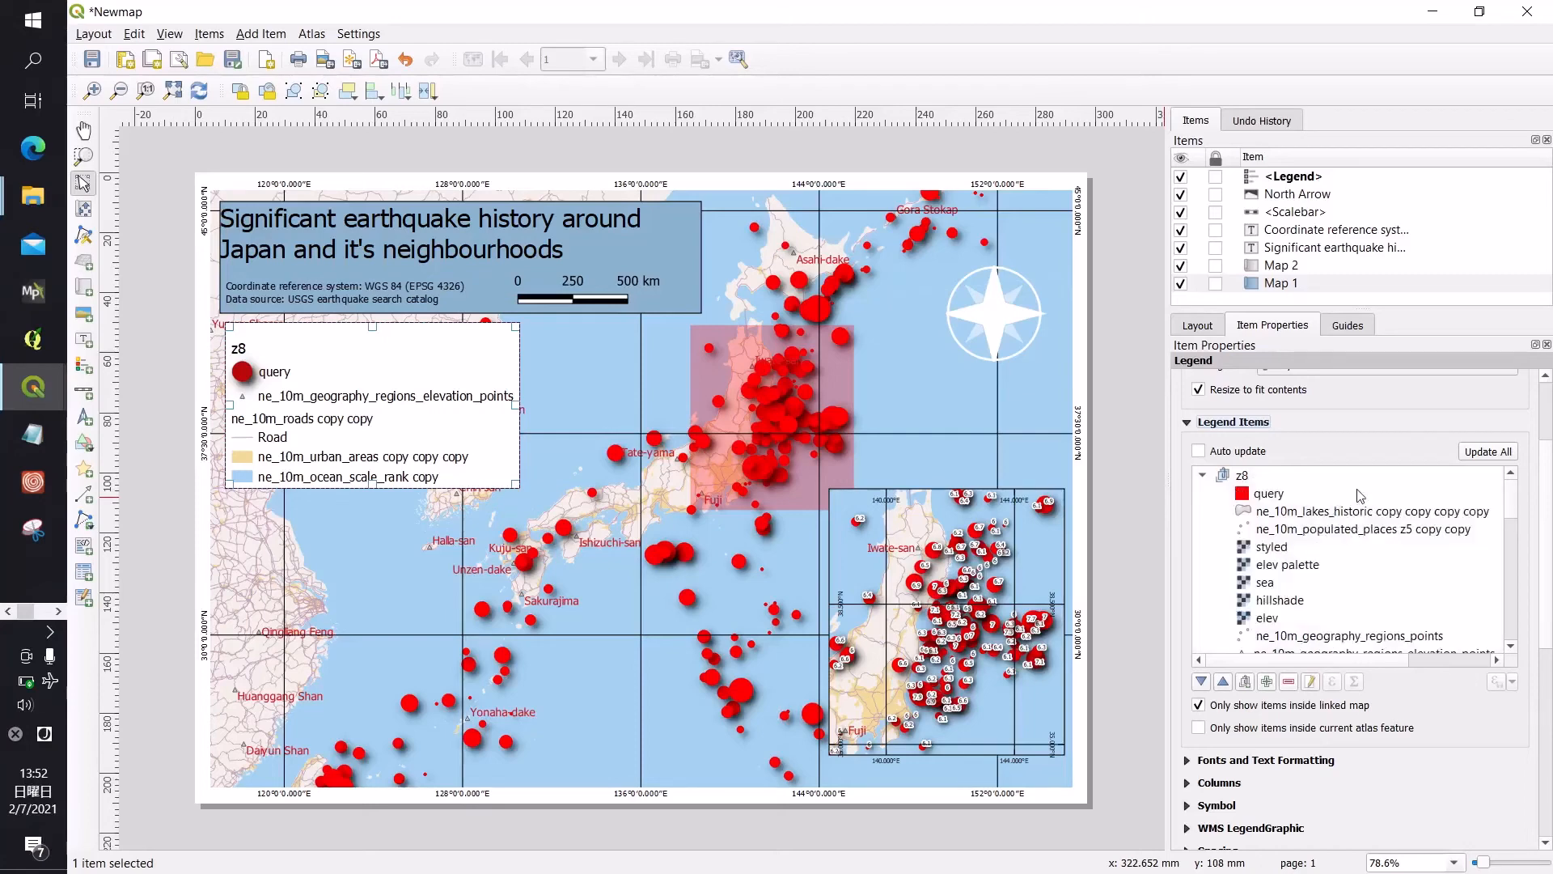
# Step: Rename the legend's z8 group heading as "LEGEND"
pyautogui.click(1254, 480)
pyautogui.click(1310, 681)
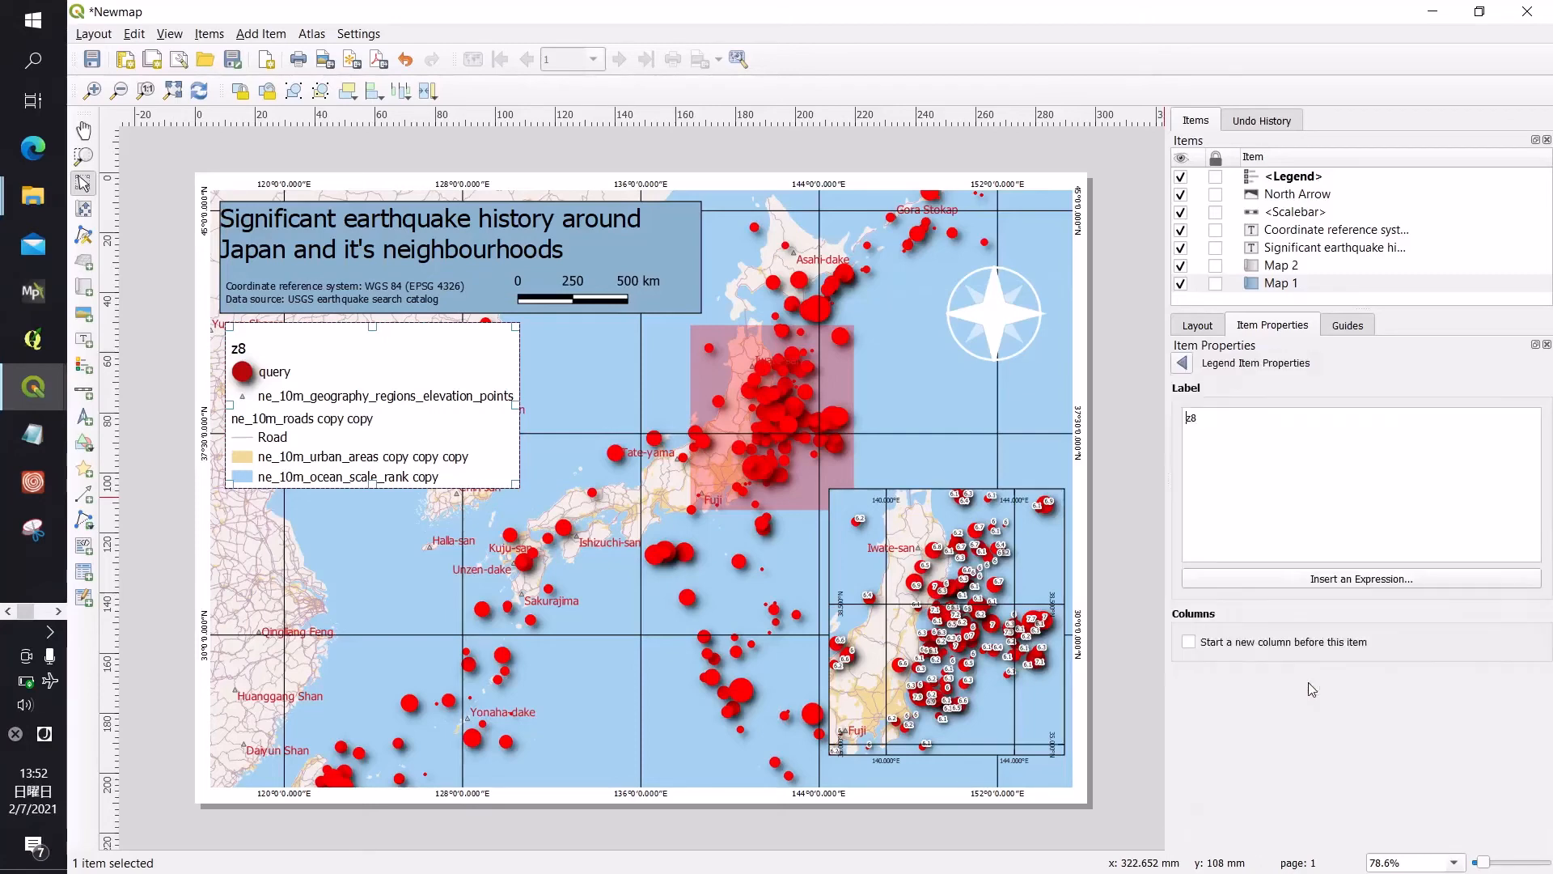
pyautogui.moveTo(1205, 418); pyautogui.dragTo(1177, 420)
pyautogui.write('LEGEND')
pyautogui.click(1182, 363)
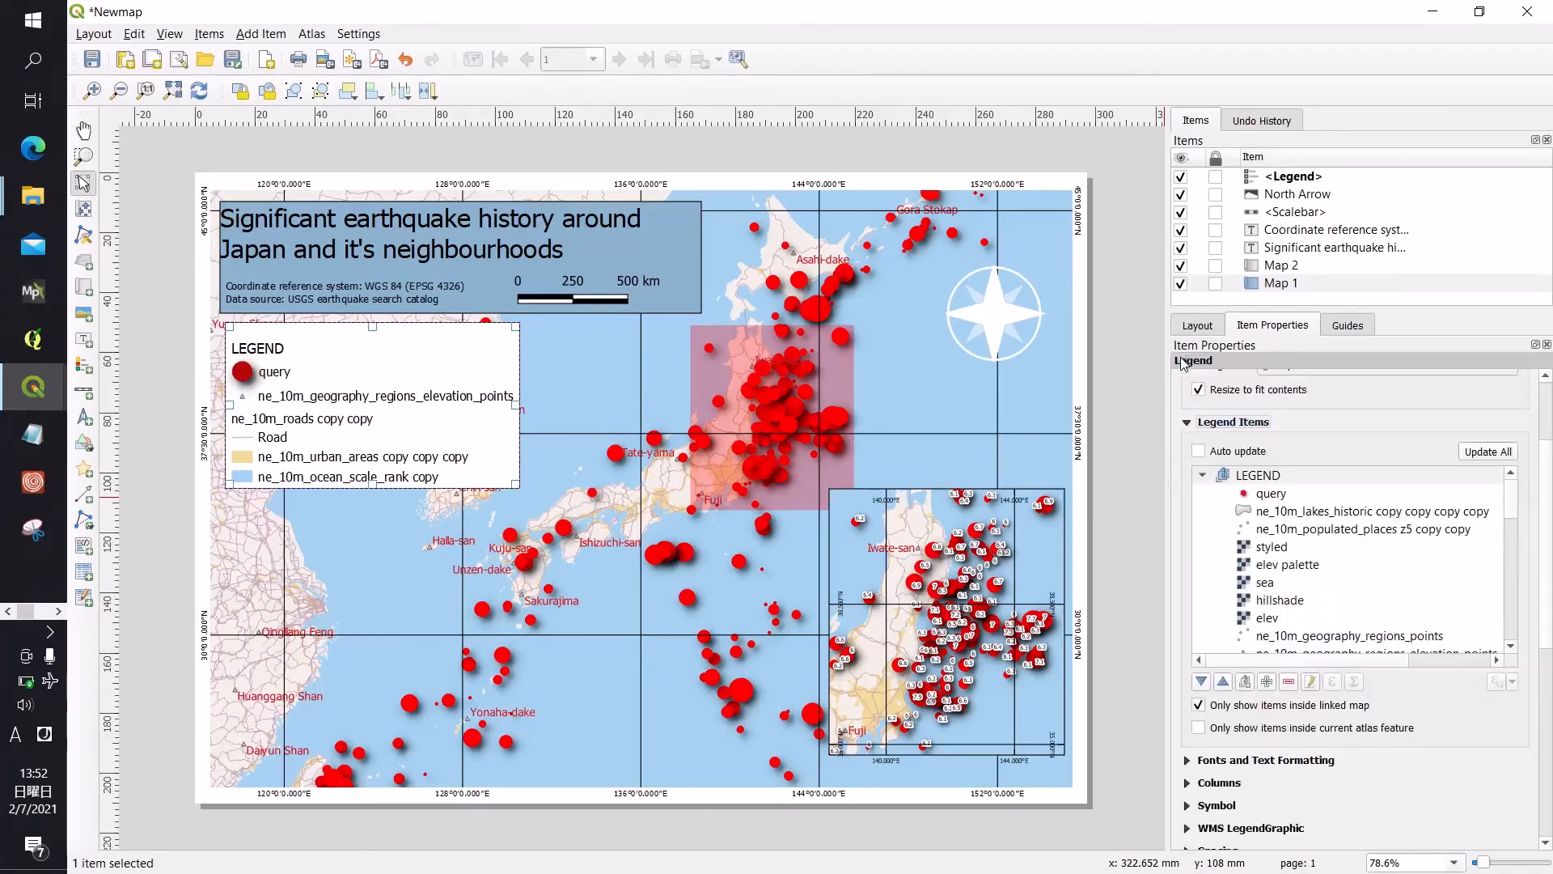
# Step: Rename the legend's query entry as "Earthquake"
pyautogui.click(1285, 495)
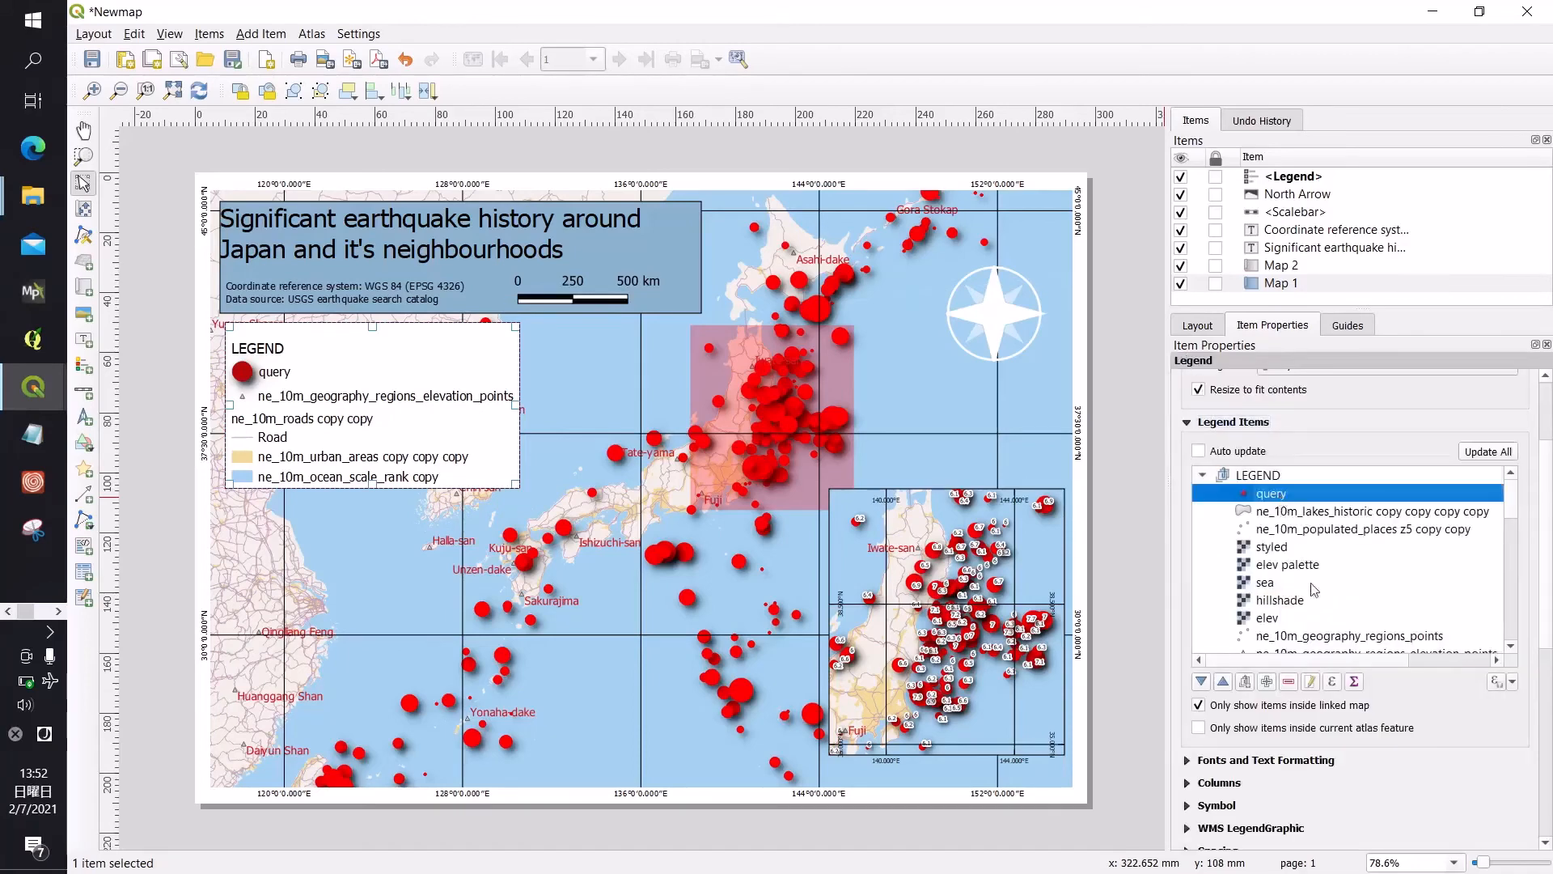
pyautogui.click(1310, 682)
pyautogui.doubleClick(1178, 424)
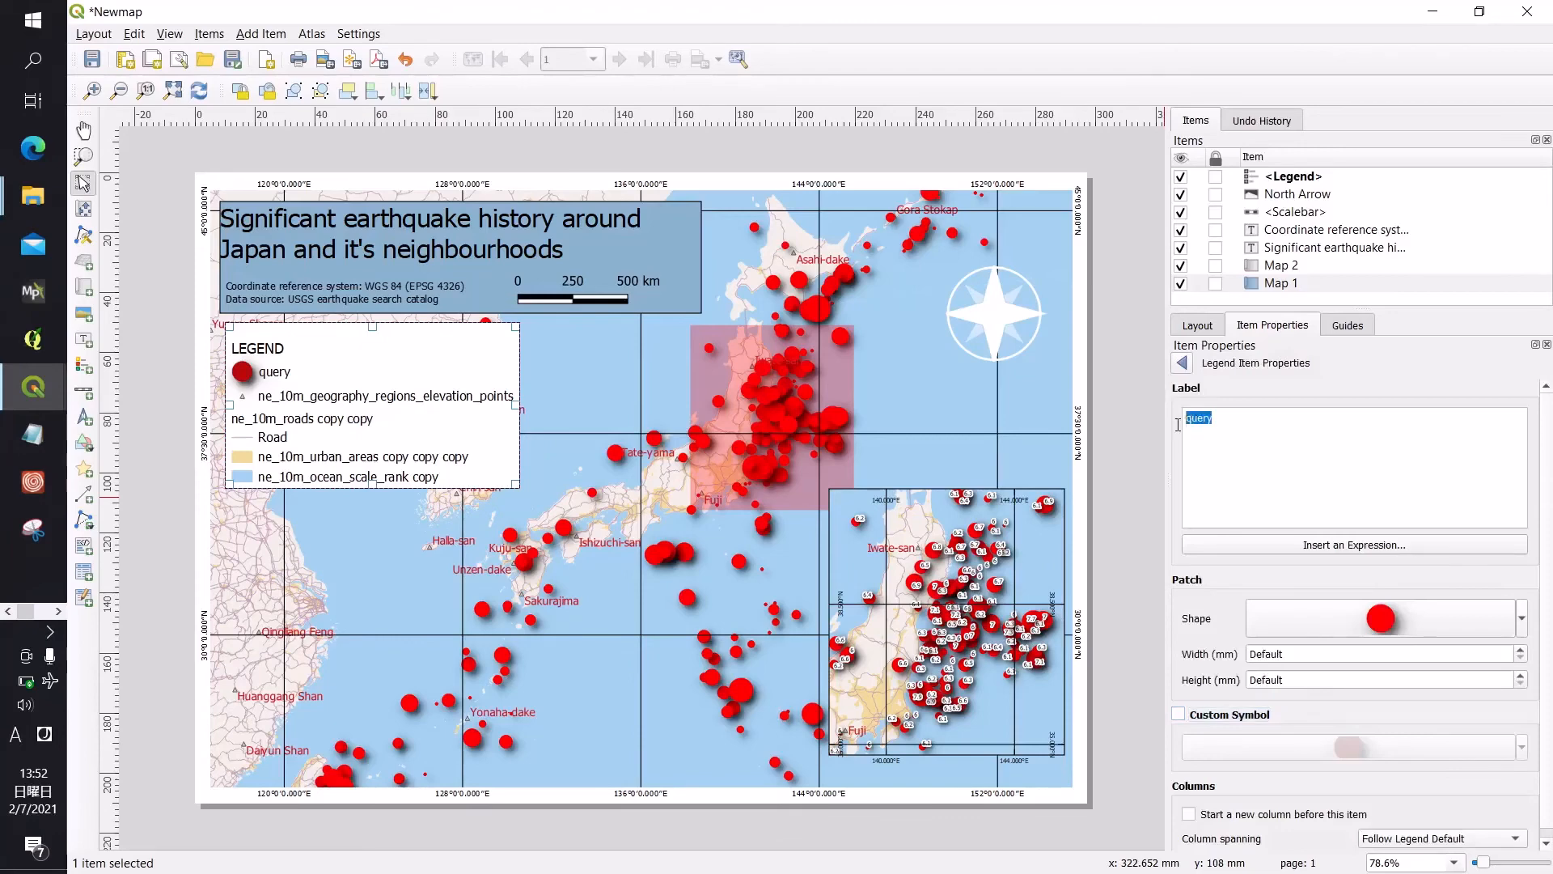
pyautogui.click(1178, 424)
pyautogui.press('BackSpace')
pyautogui.press('BackSpace')
pyautogui.press('BackSpace')
pyautogui.write('arthquake')
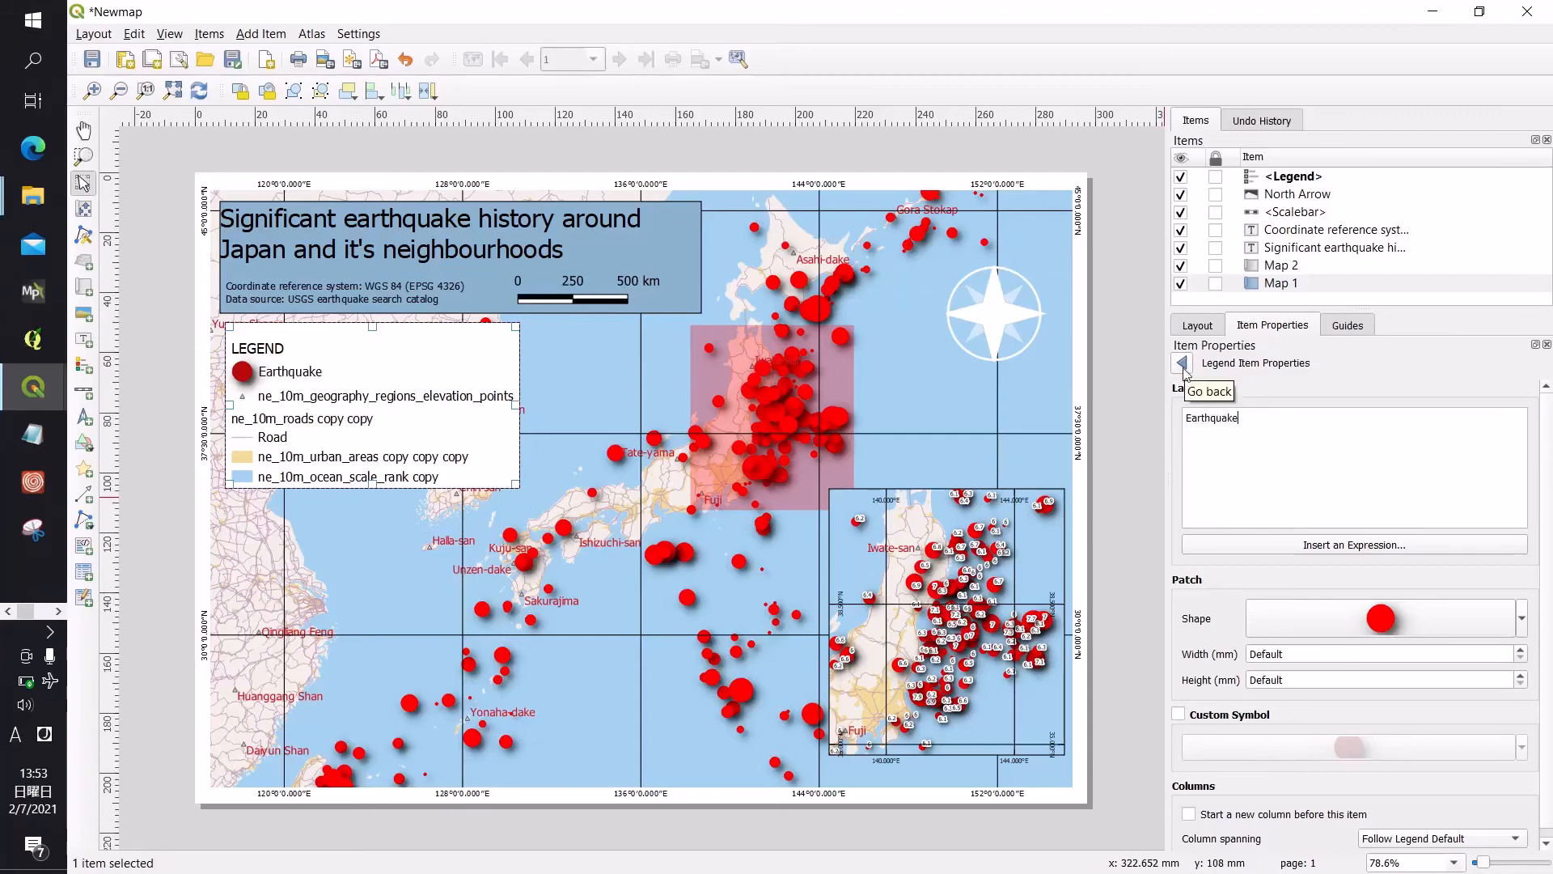
pyautogui.click(1182, 363)
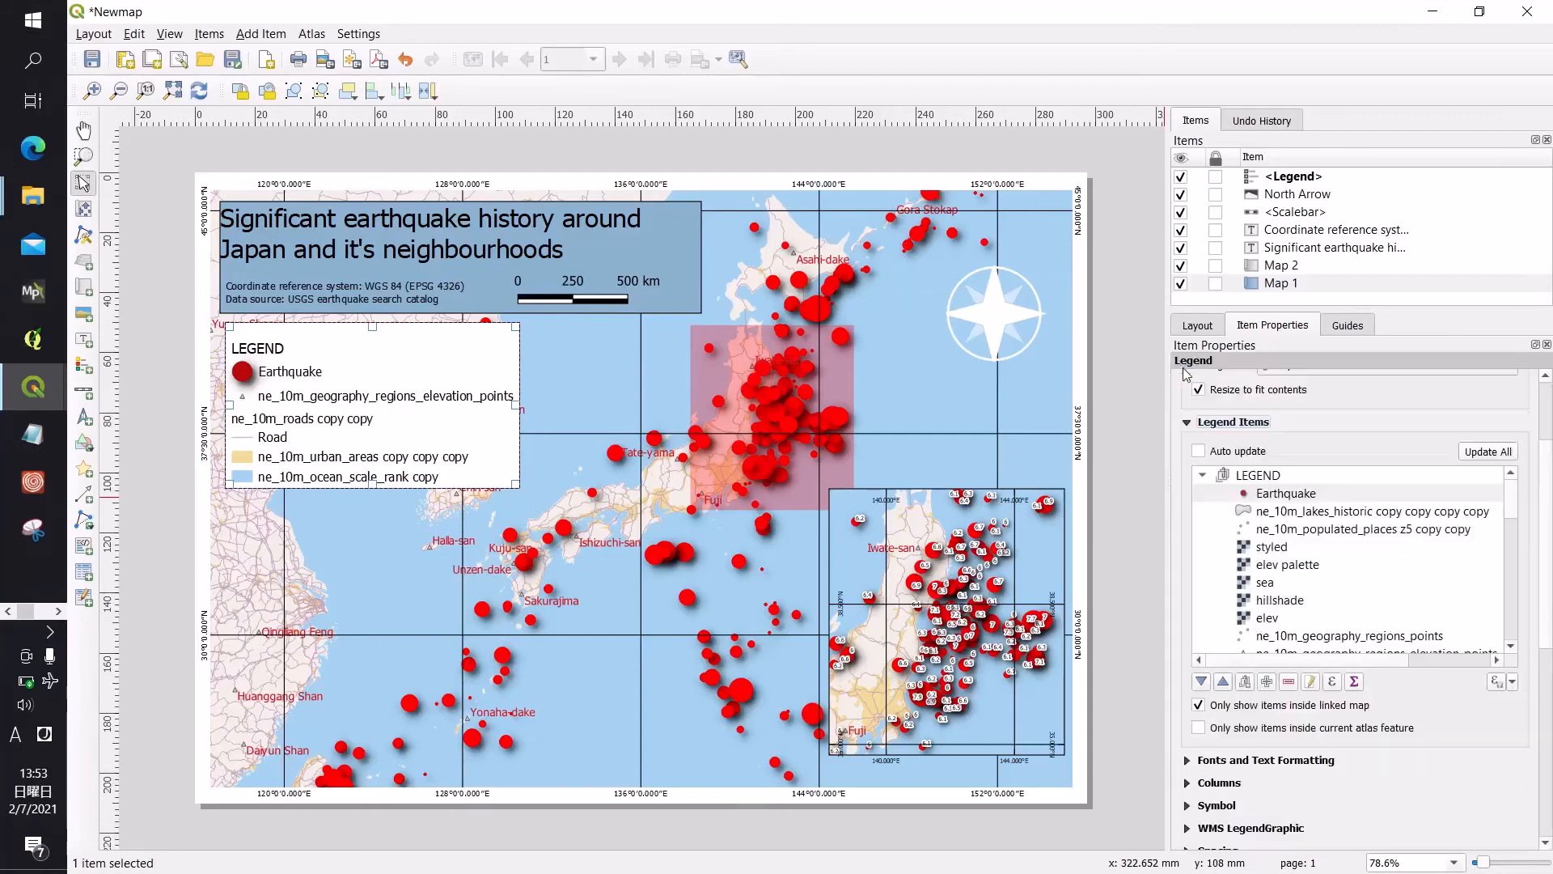
# Step: Remove the raster entries styled through elev and all ne_10m layers between Earthquake and ne_10m_urban_areas from the legend items
pyautogui.click(1275, 548)
pyautogui.keyDown('shift'); pyautogui.click(1276, 619); pyautogui.keyUp('shift')
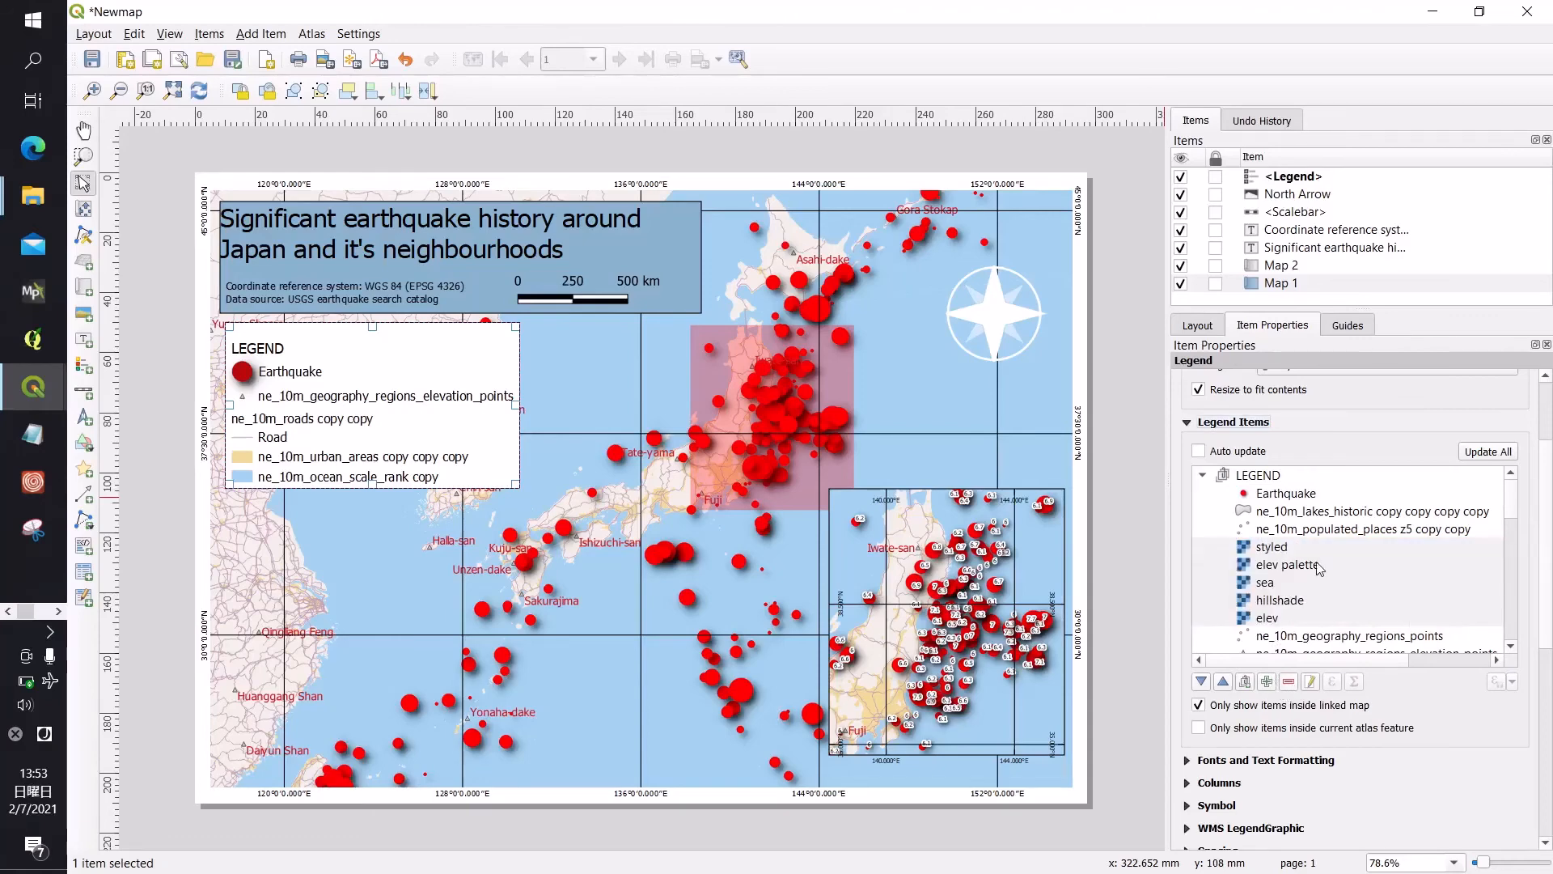
pyautogui.press('Delete')
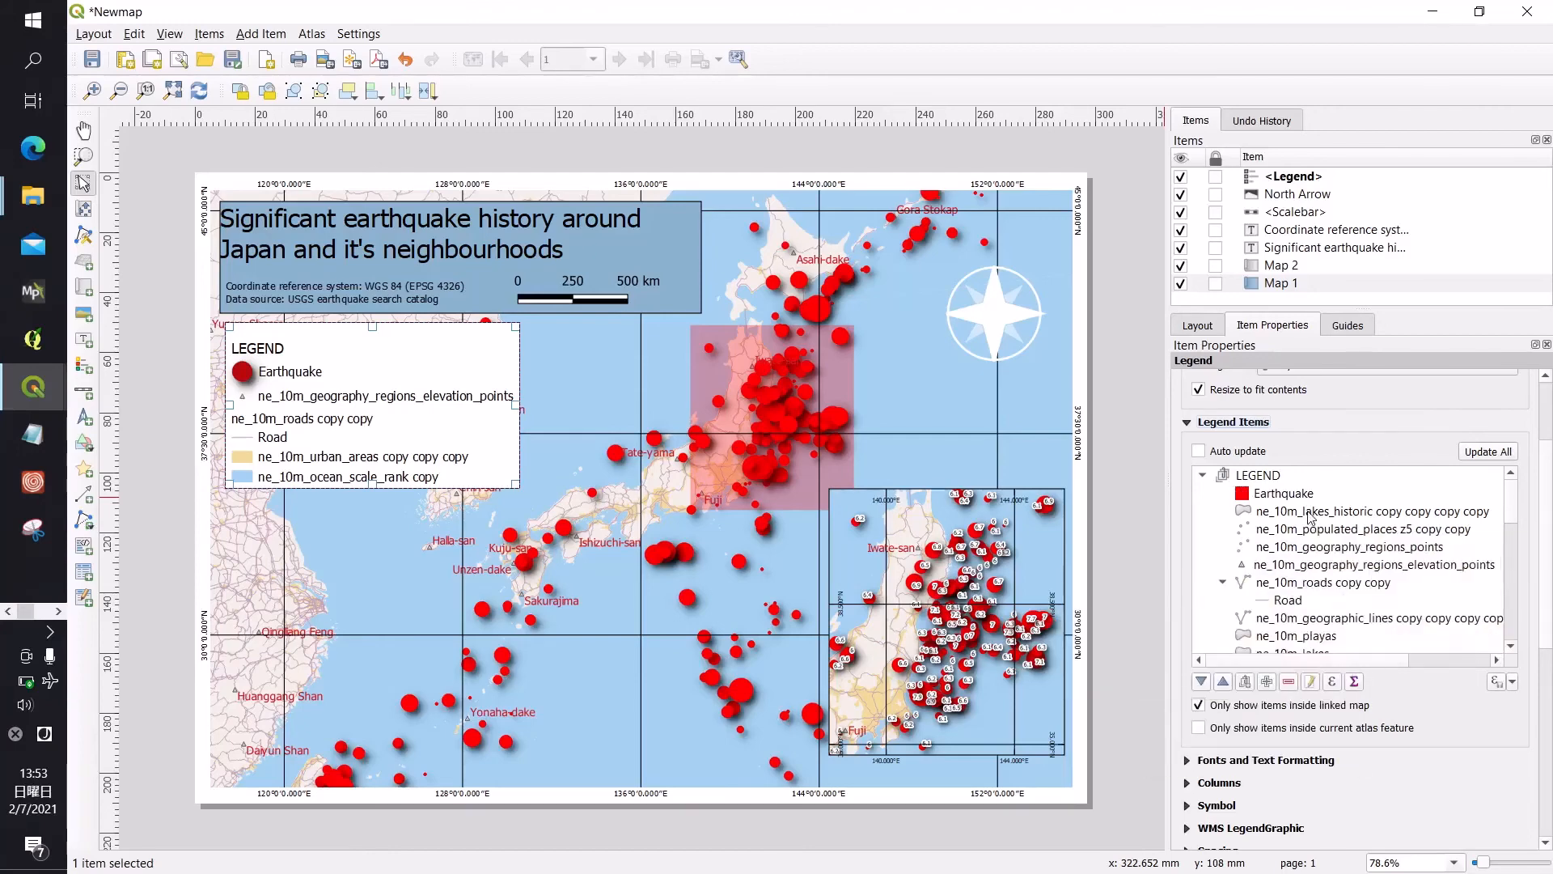
pyautogui.scroll(-1, 1343, 611)
pyautogui.scroll(-5, 1343, 609)
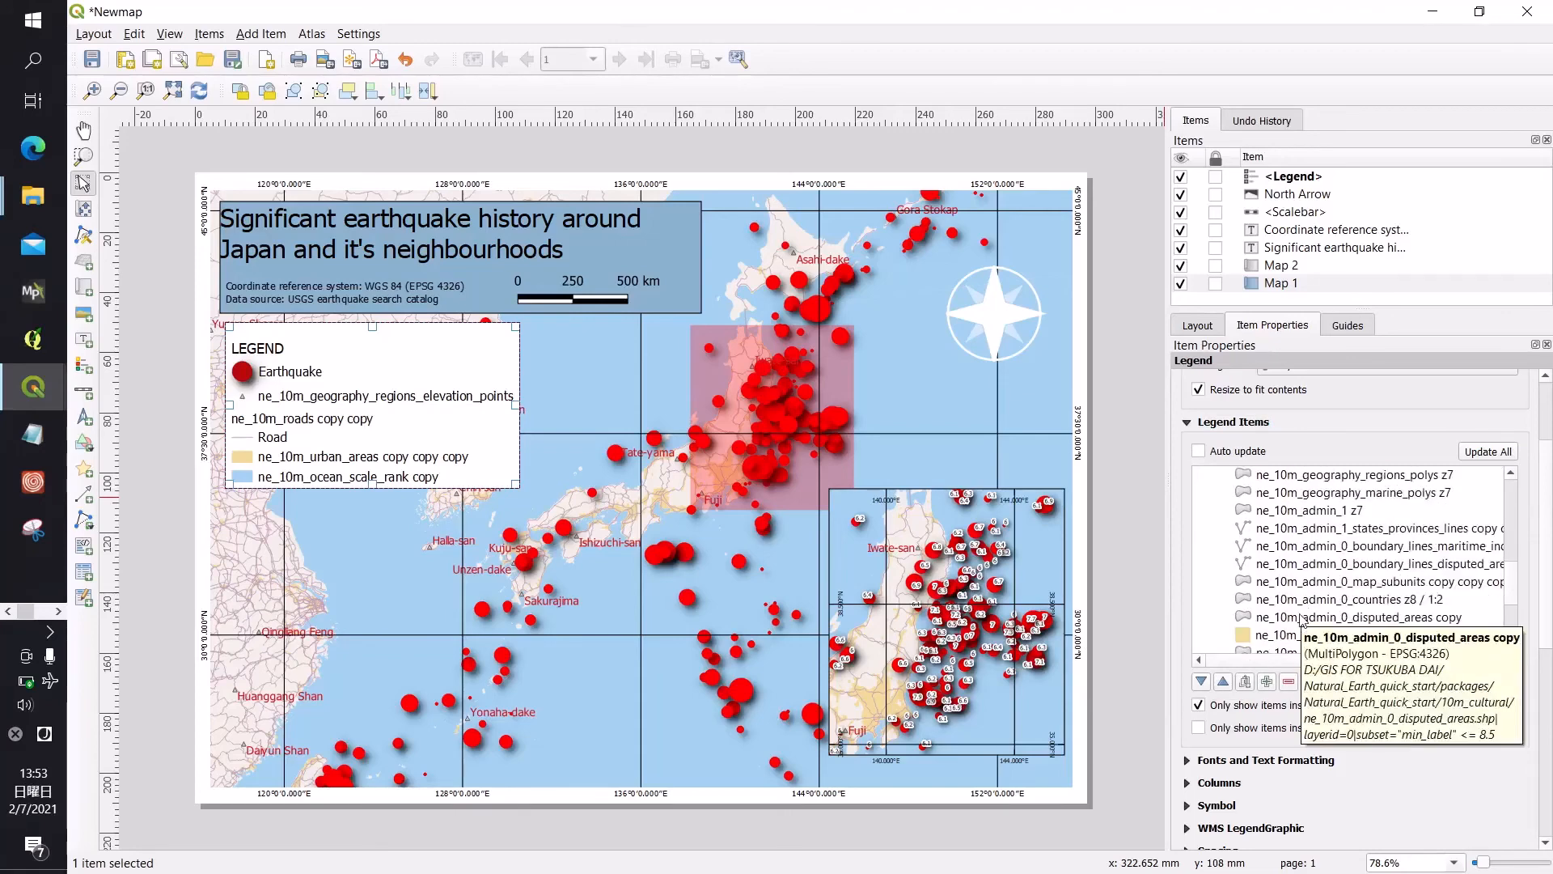
pyautogui.keyDown('shift'); pyautogui.click(1302, 618); pyautogui.keyUp('shift')
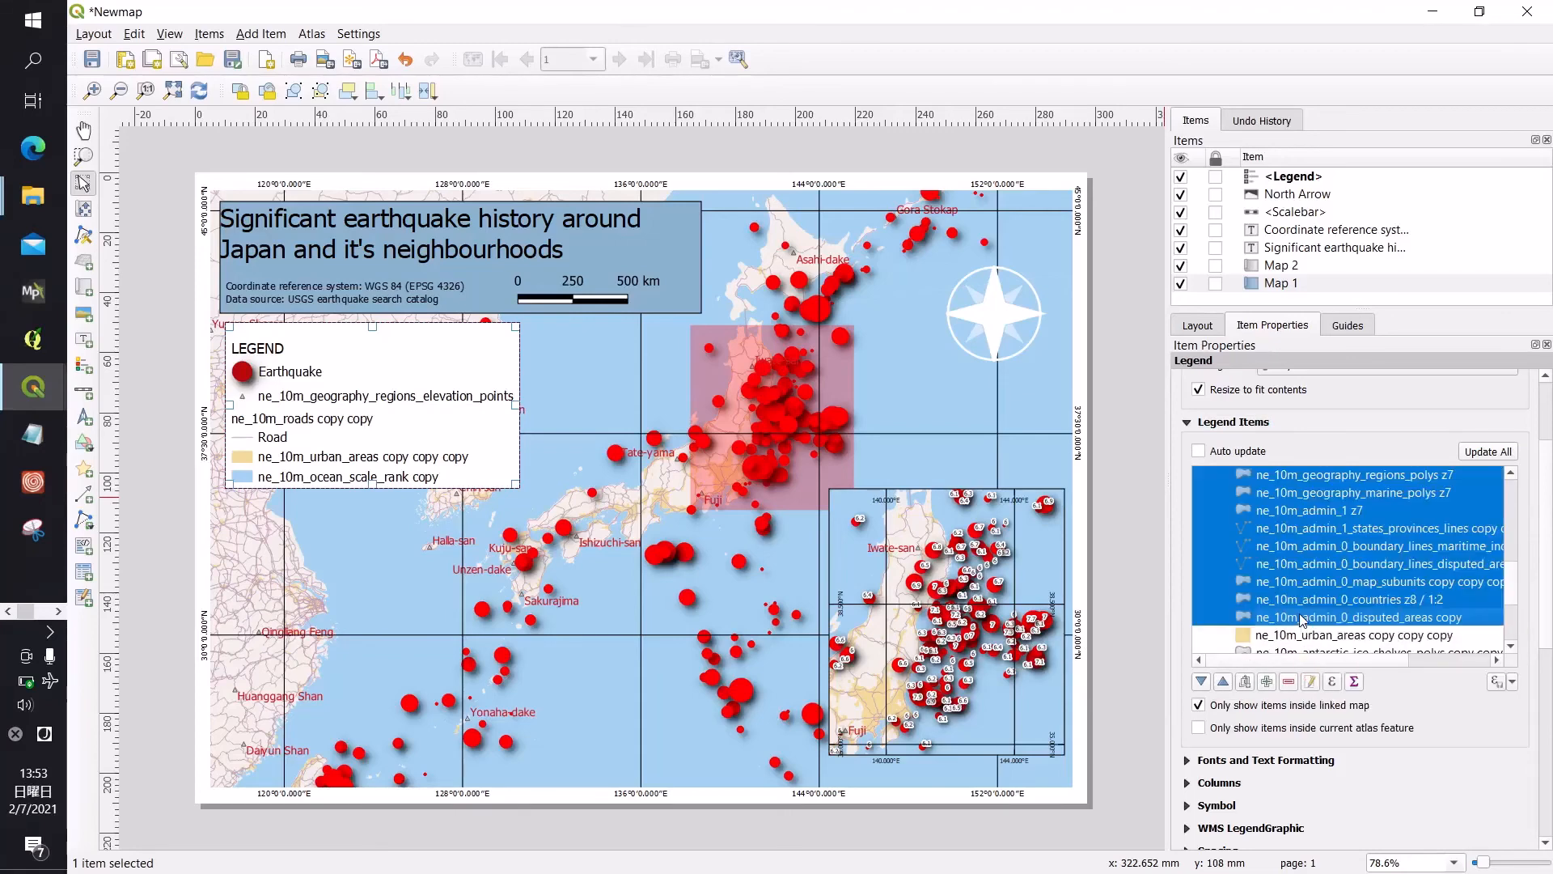
pyautogui.click(1290, 682)
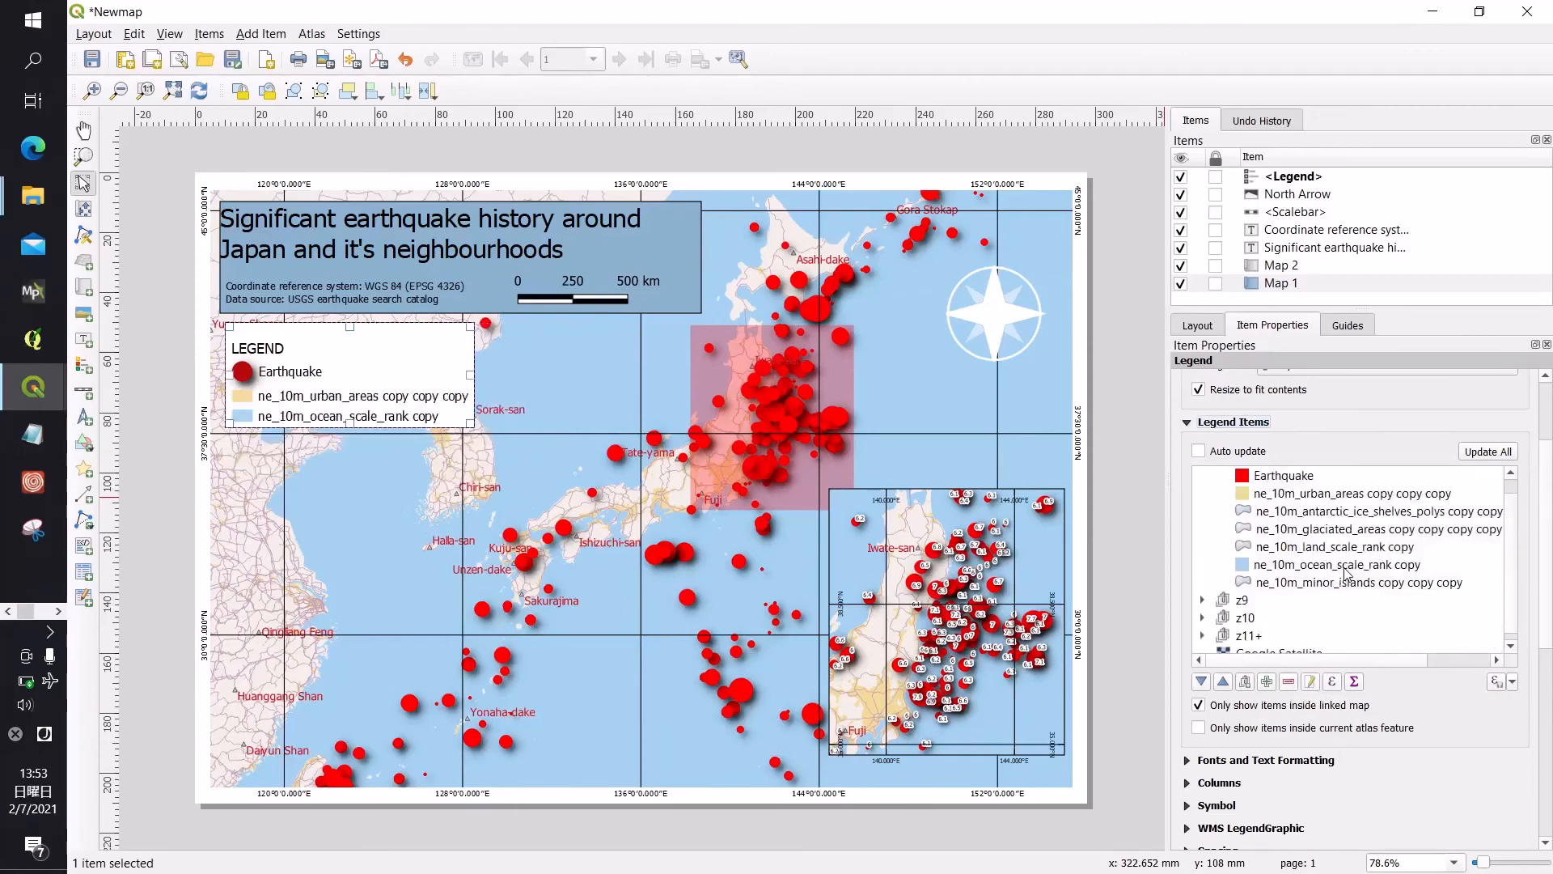
# Step: Rename the legend's ne_10m_urban_areas entry as "Urabnized areas"
pyautogui.click(1287, 495)
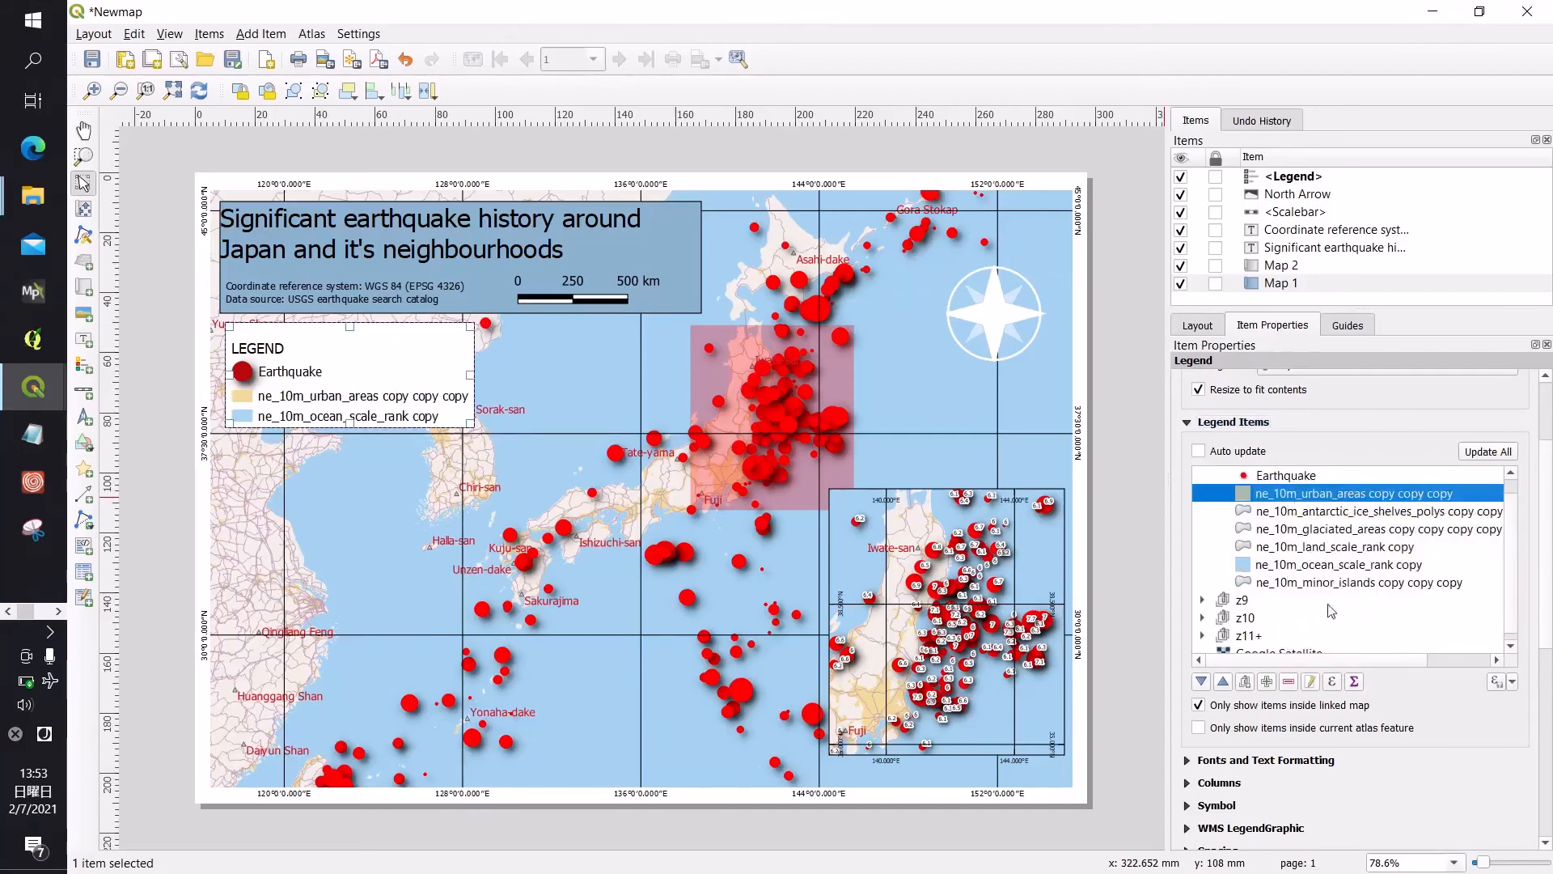
pyautogui.click(1312, 682)
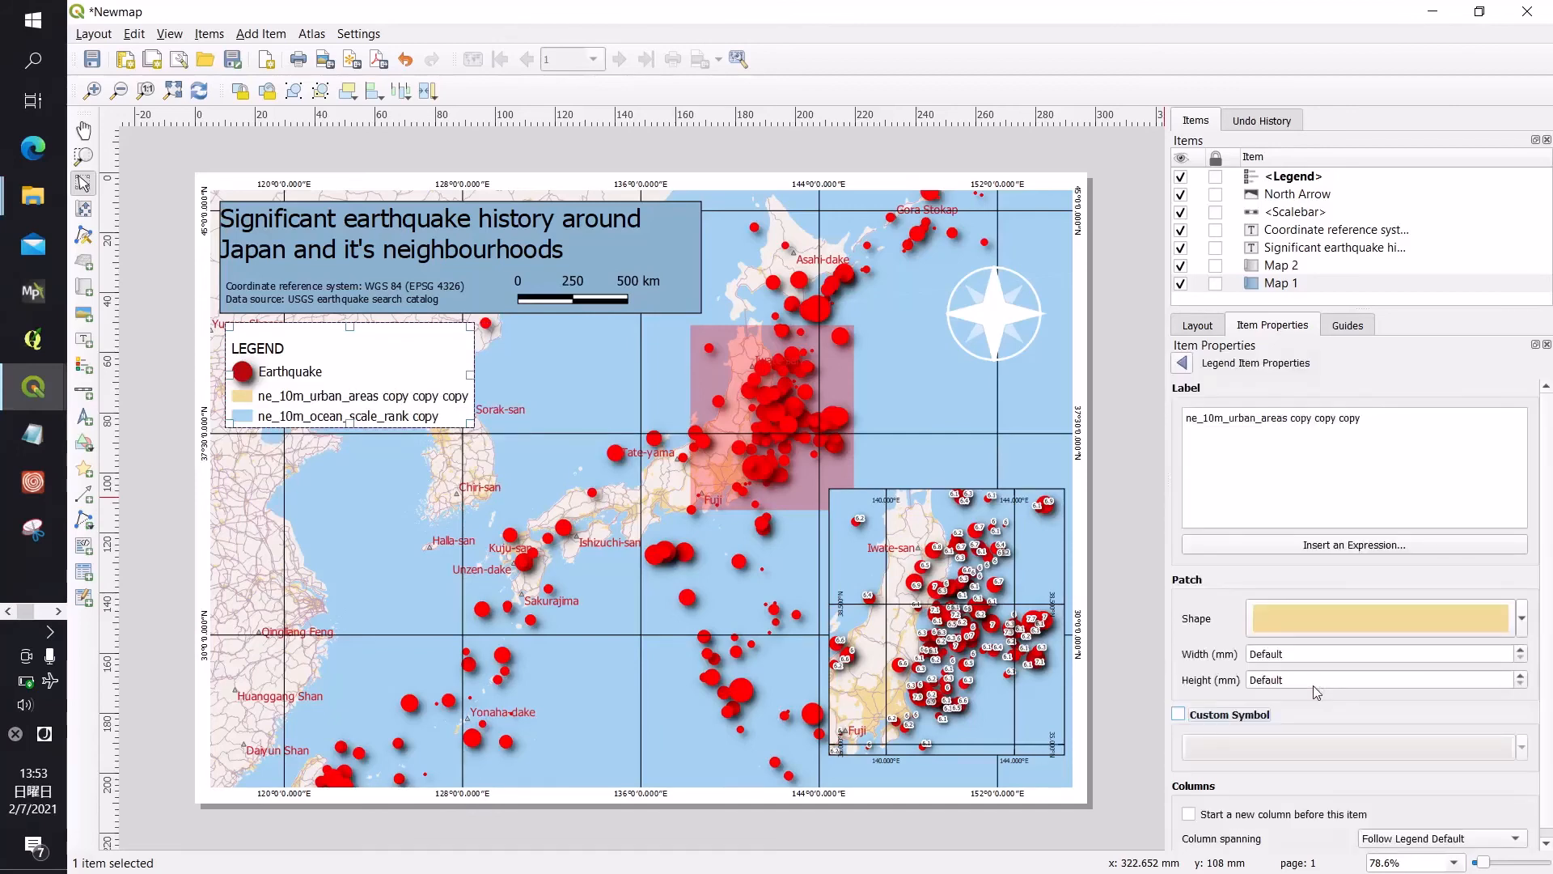
pyautogui.moveTo(1367, 422); pyautogui.dragTo(1183, 427)
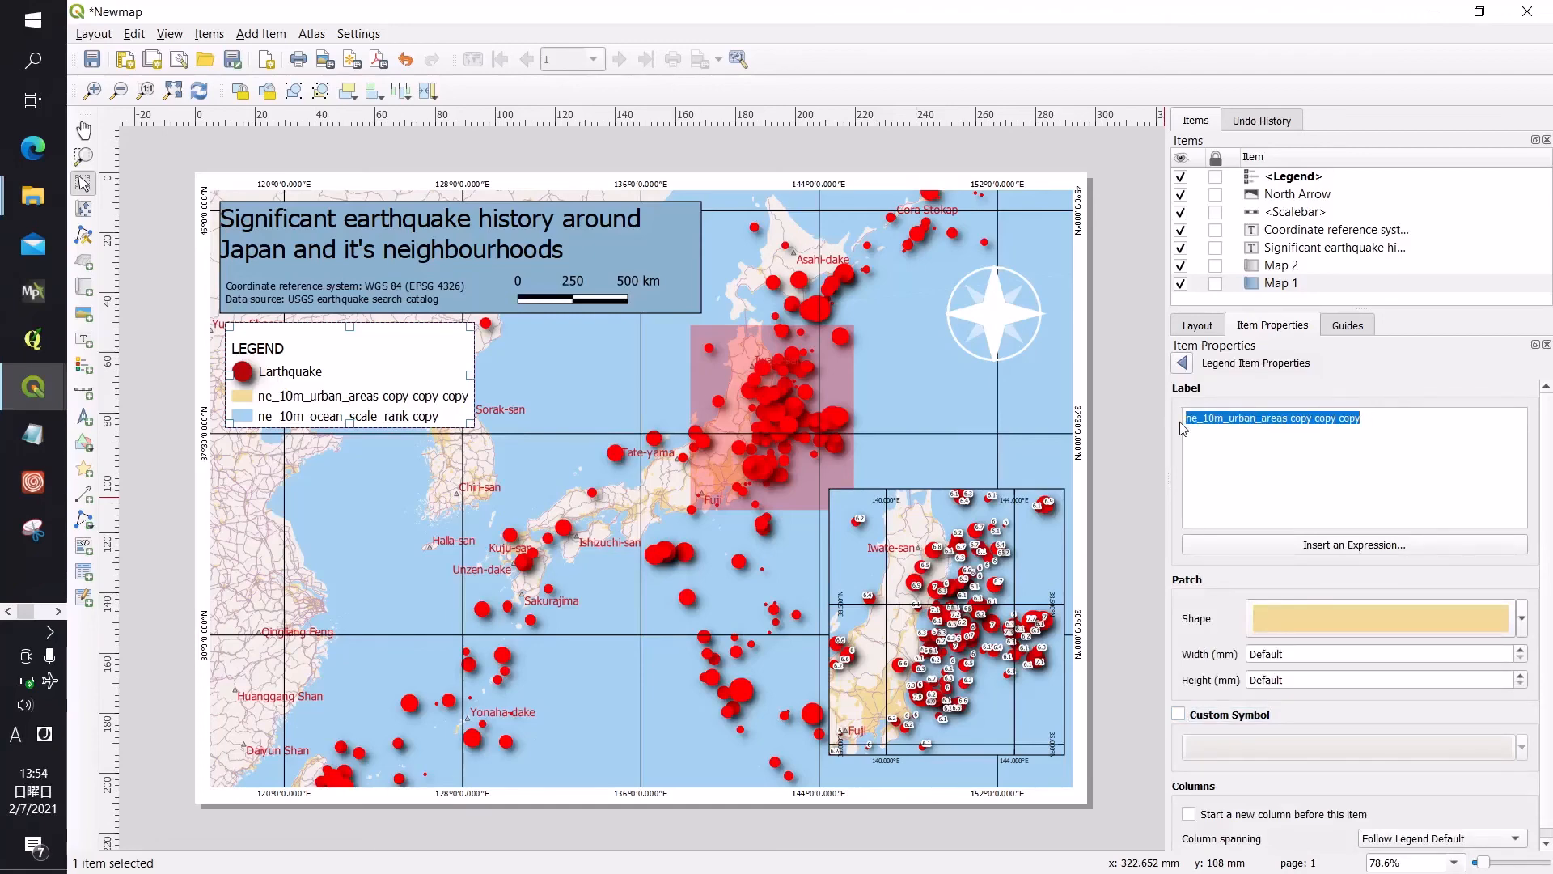
pyautogui.write('U')
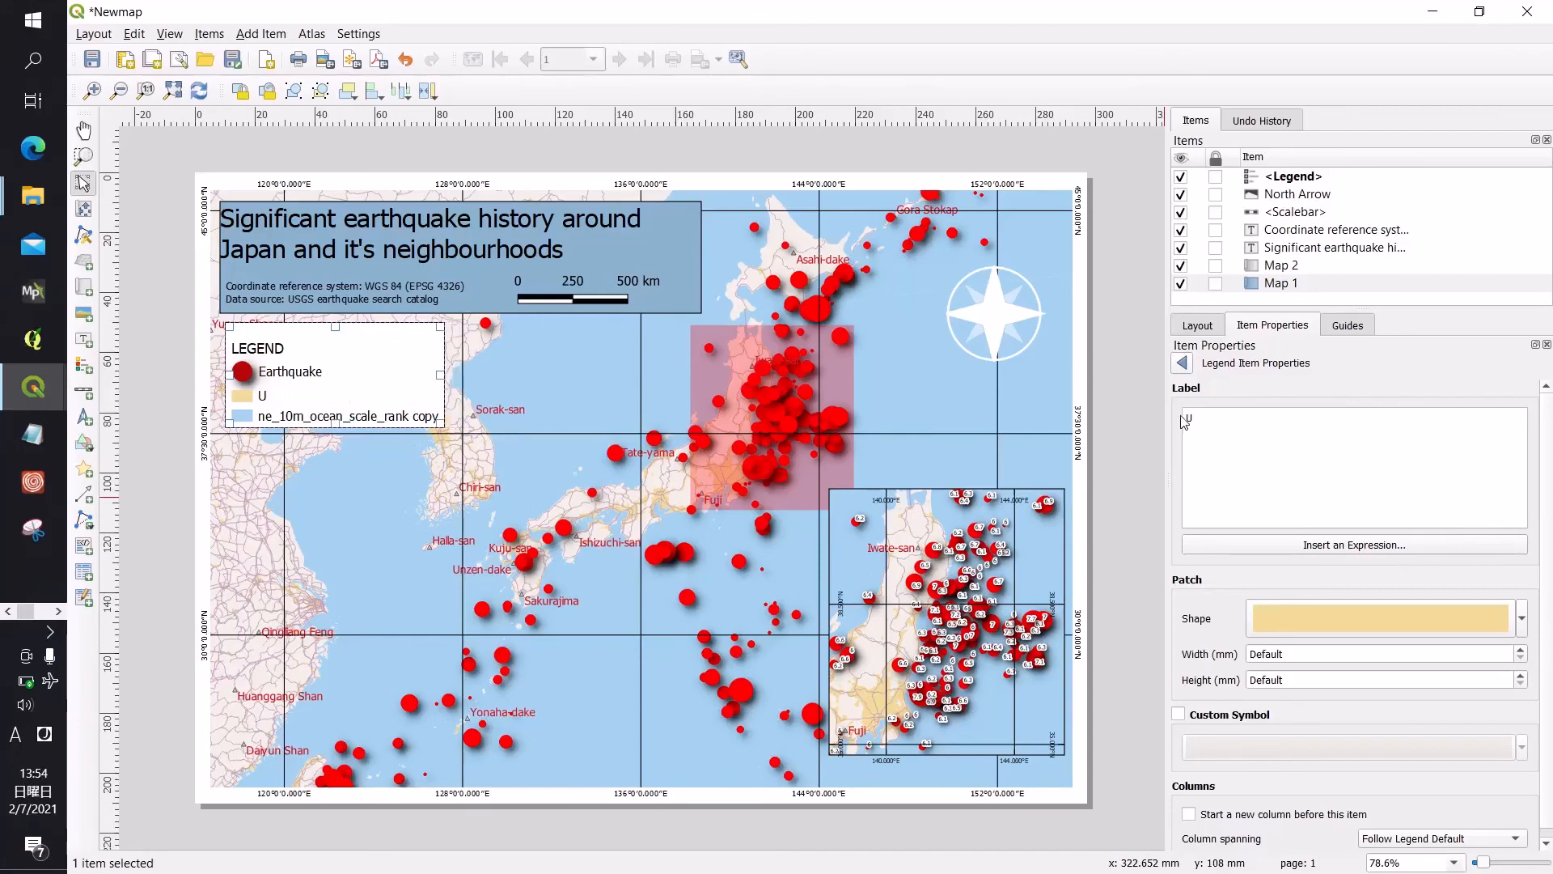
pyautogui.press('BackSpace')
pyautogui.write('Urabnized areas')
pyautogui.click(1182, 363)
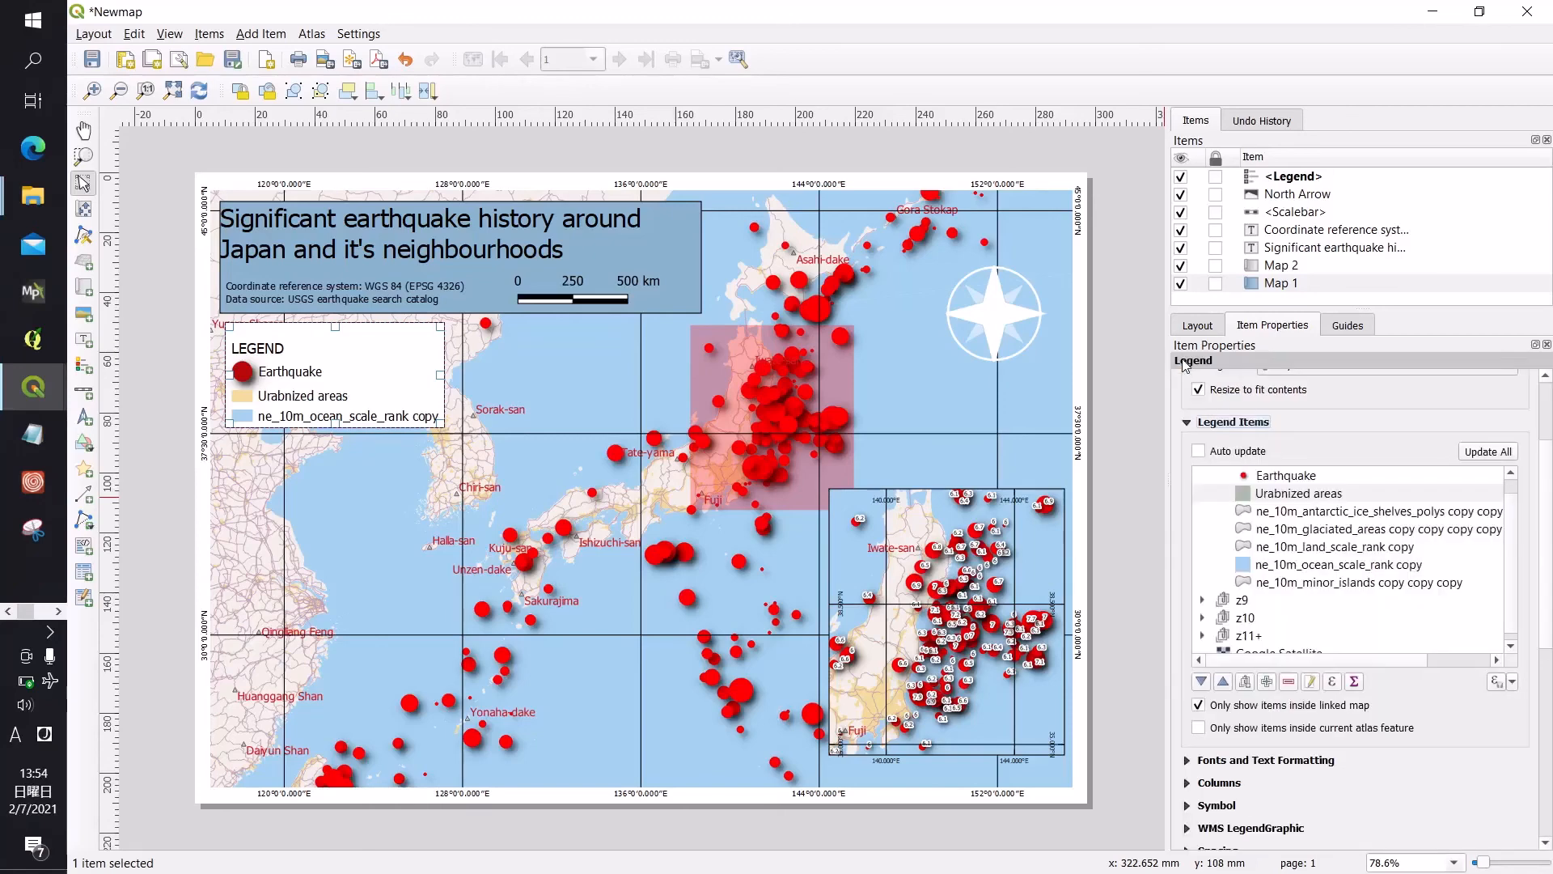
# Step: Correct the spelling of the urban areas legend label to "Urbanized areas"
pyautogui.click(1308, 495)
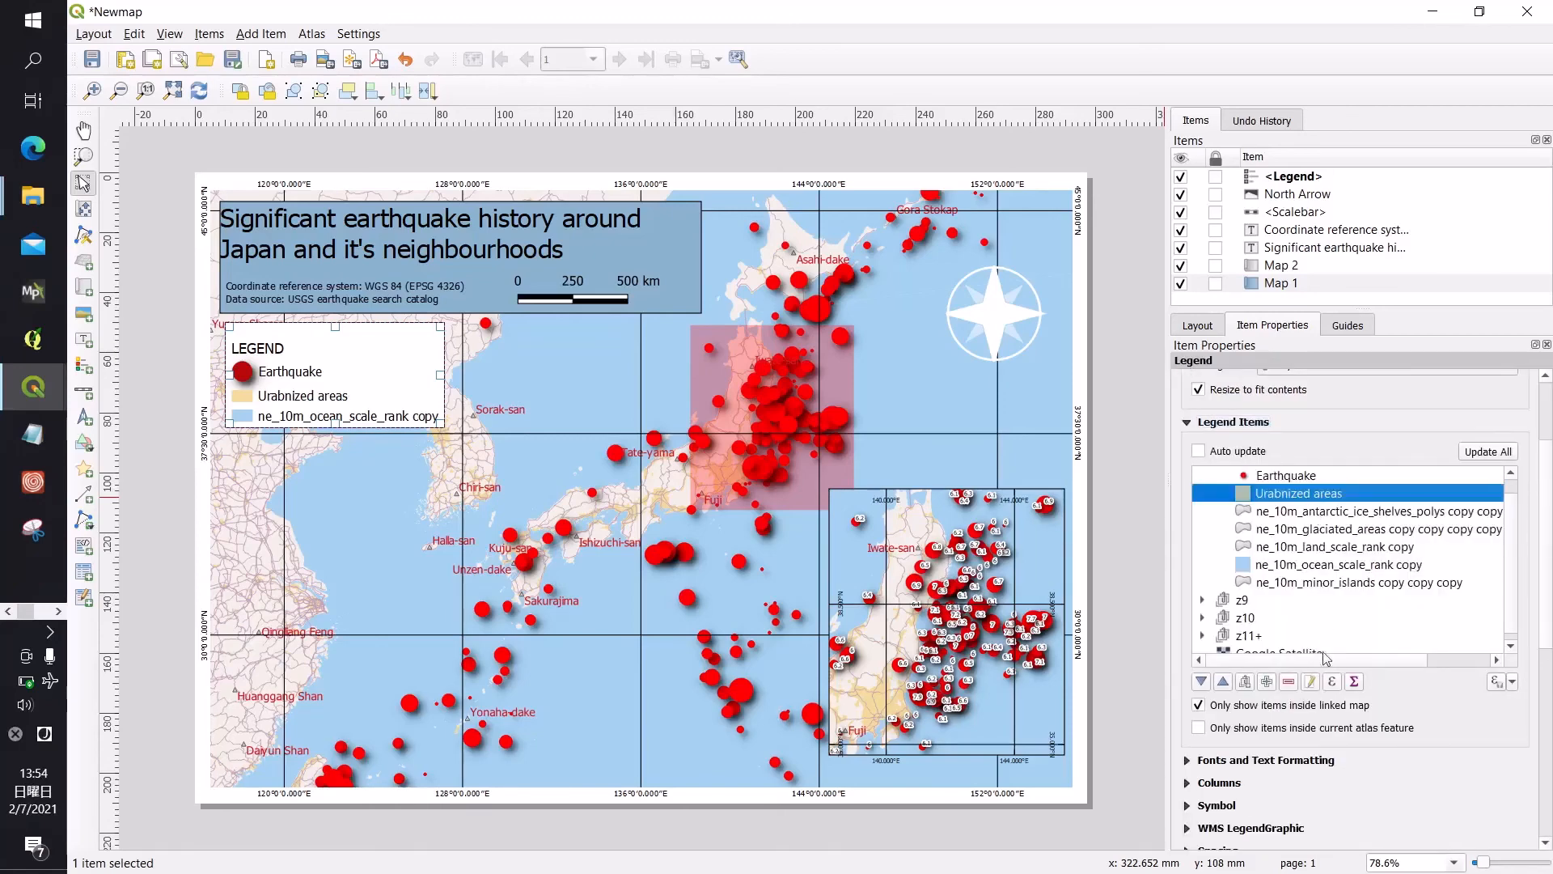
pyautogui.click(1310, 682)
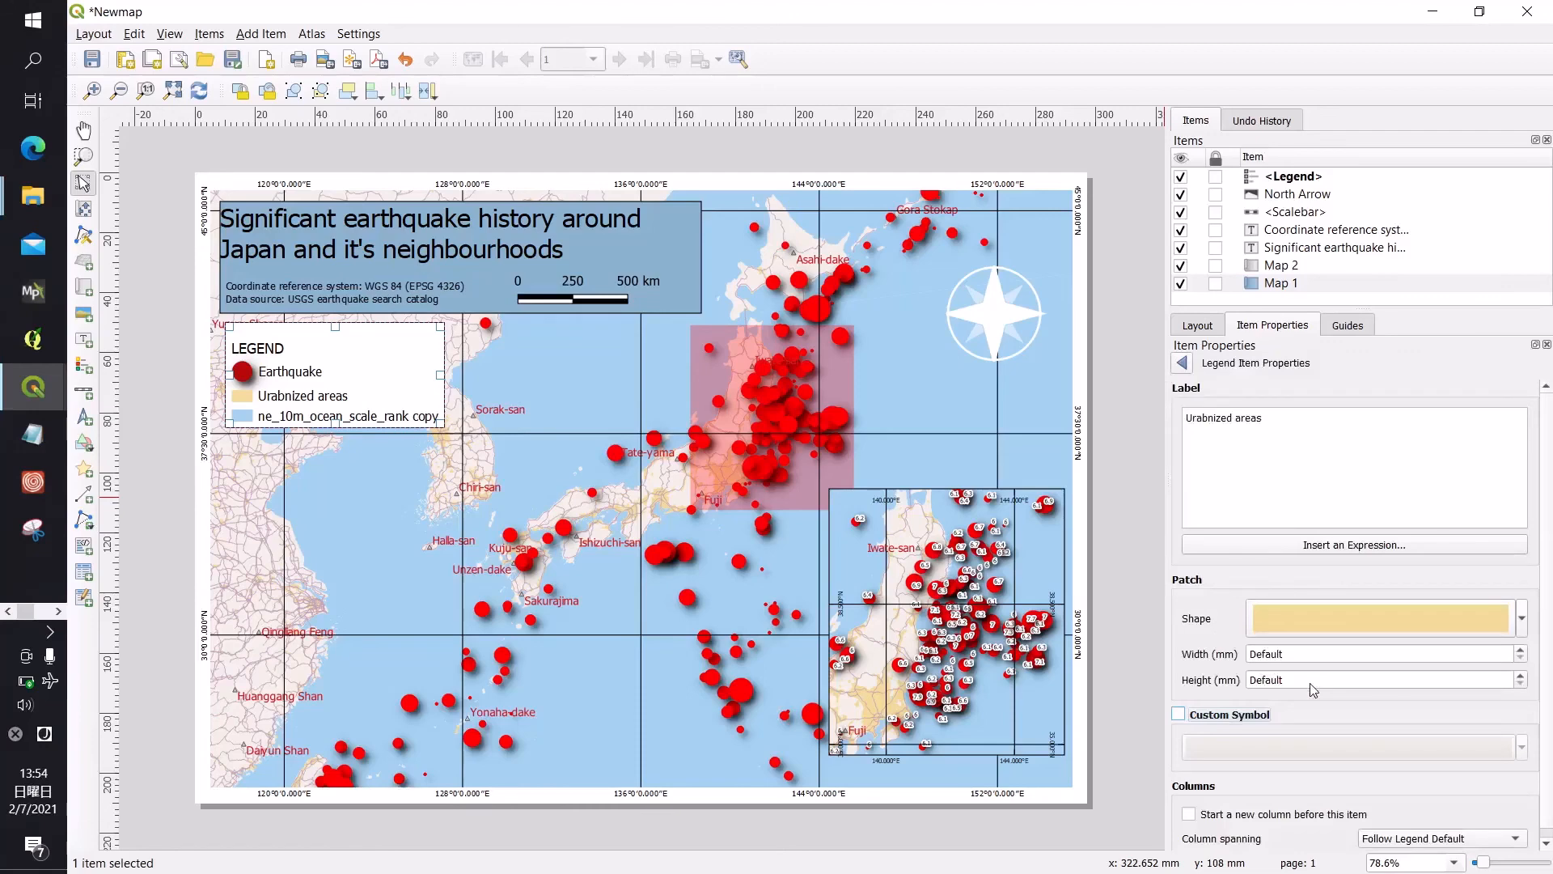
pyautogui.click(1203, 429)
pyautogui.press('Delete')
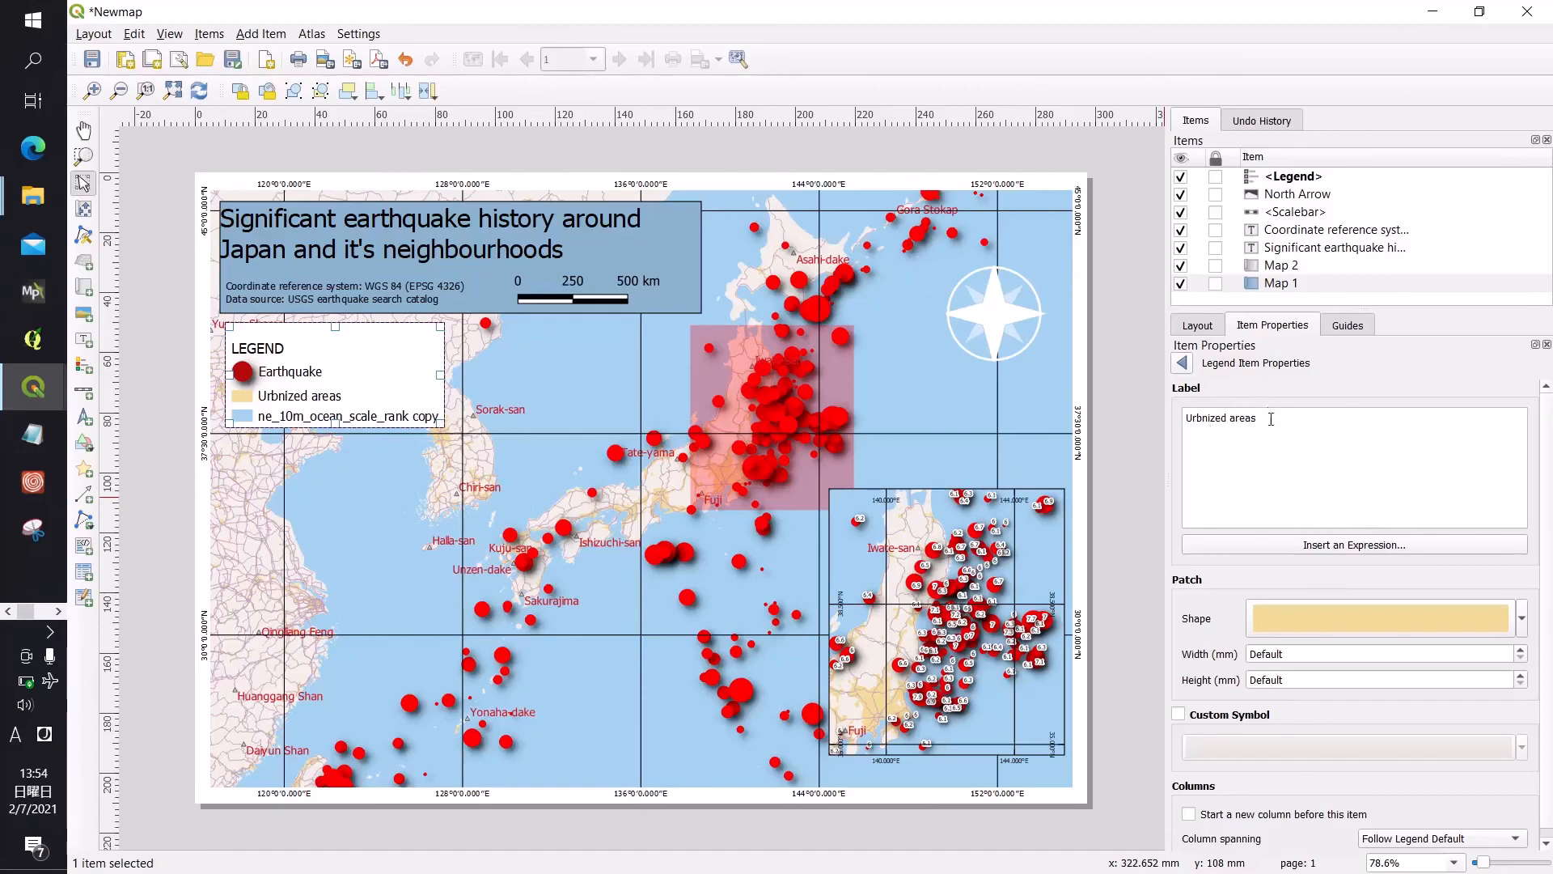
pyautogui.write('a')
pyautogui.click(1183, 364)
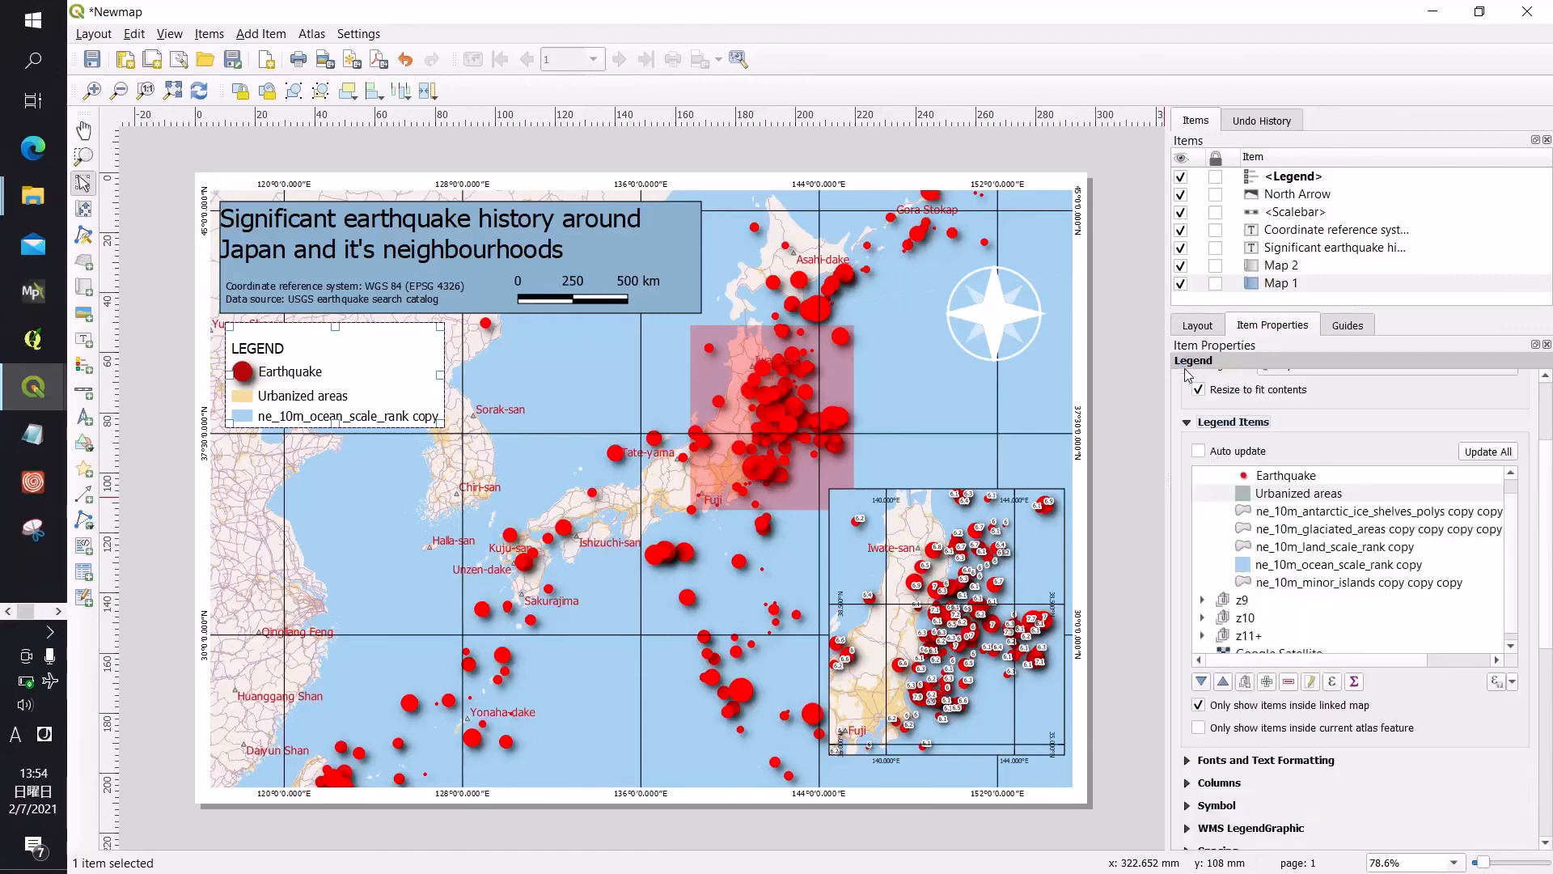
# Step: Rename the legend's ne_10m_ocean_scale_rank entry as "Ocean" and deselect the legend
pyautogui.click(1292, 565)
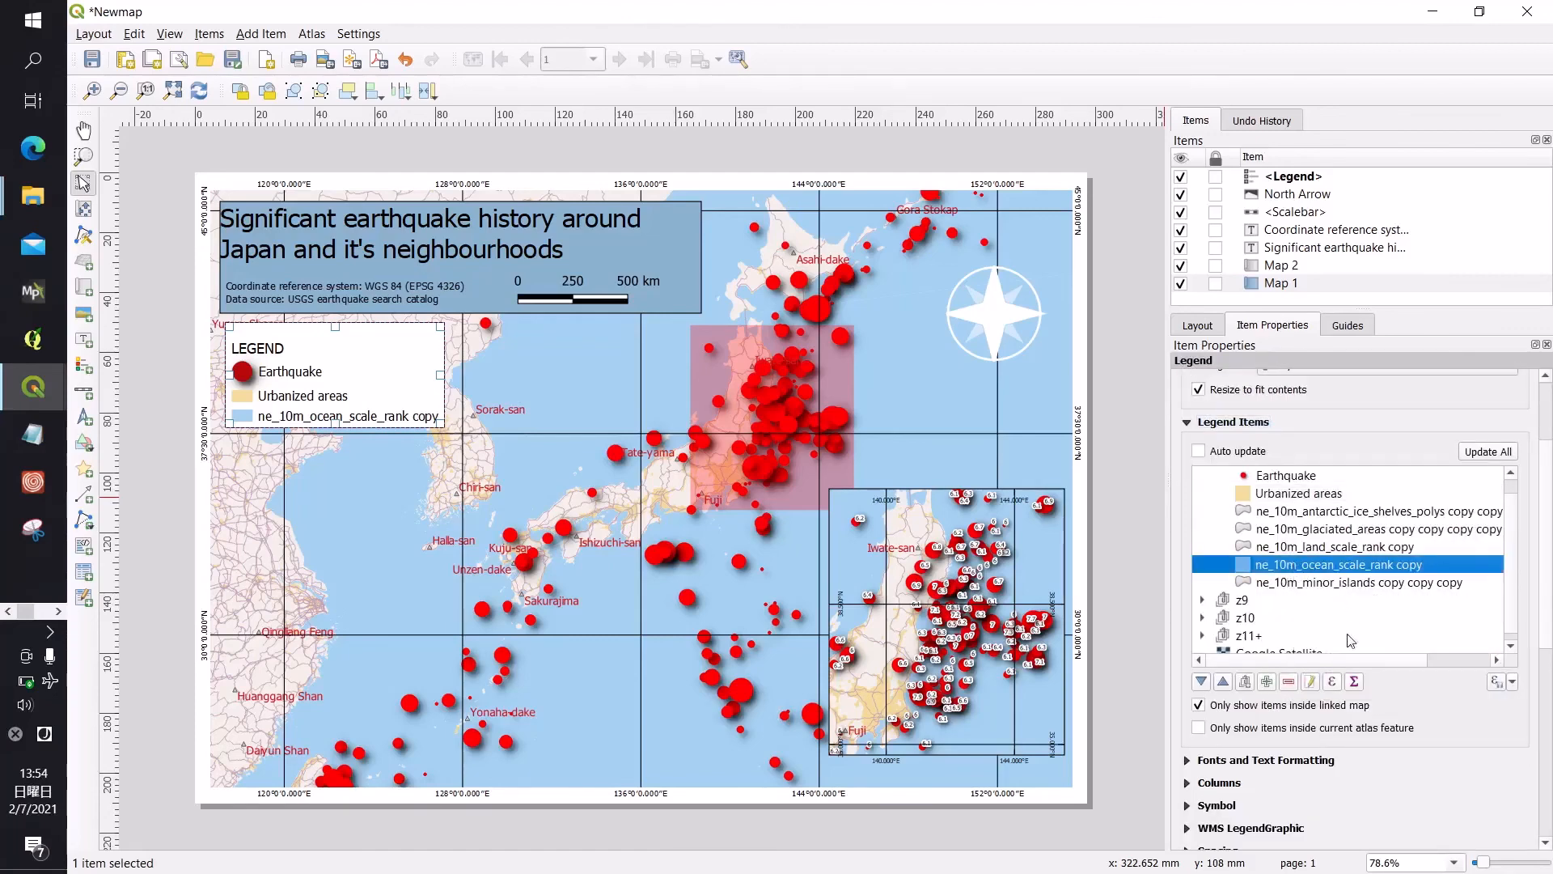
pyautogui.click(1312, 685)
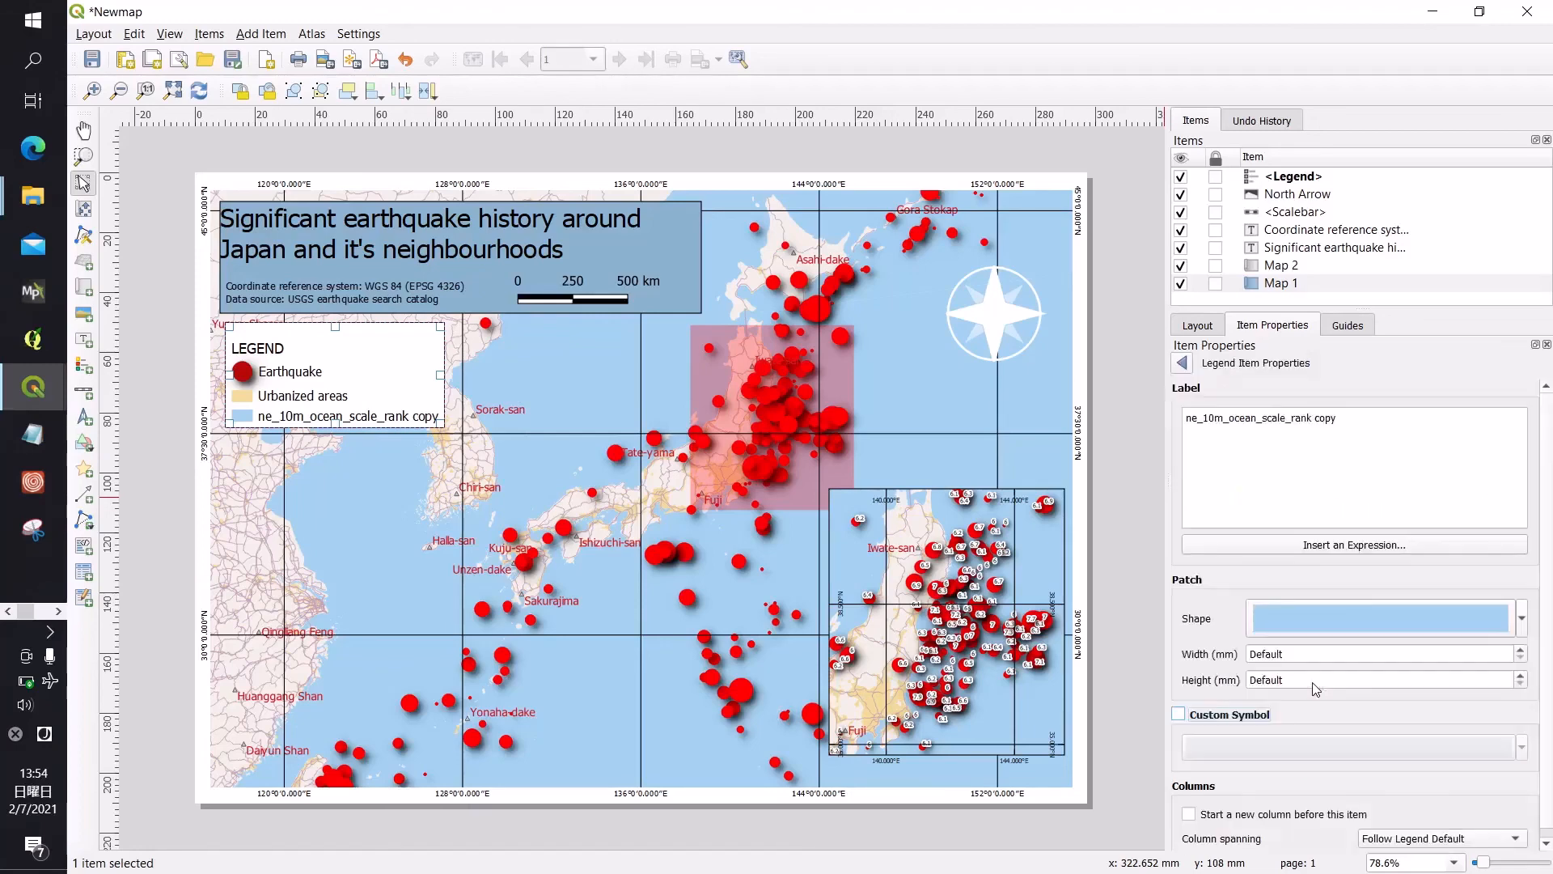
pyautogui.moveTo(1387, 423); pyautogui.dragTo(1157, 421)
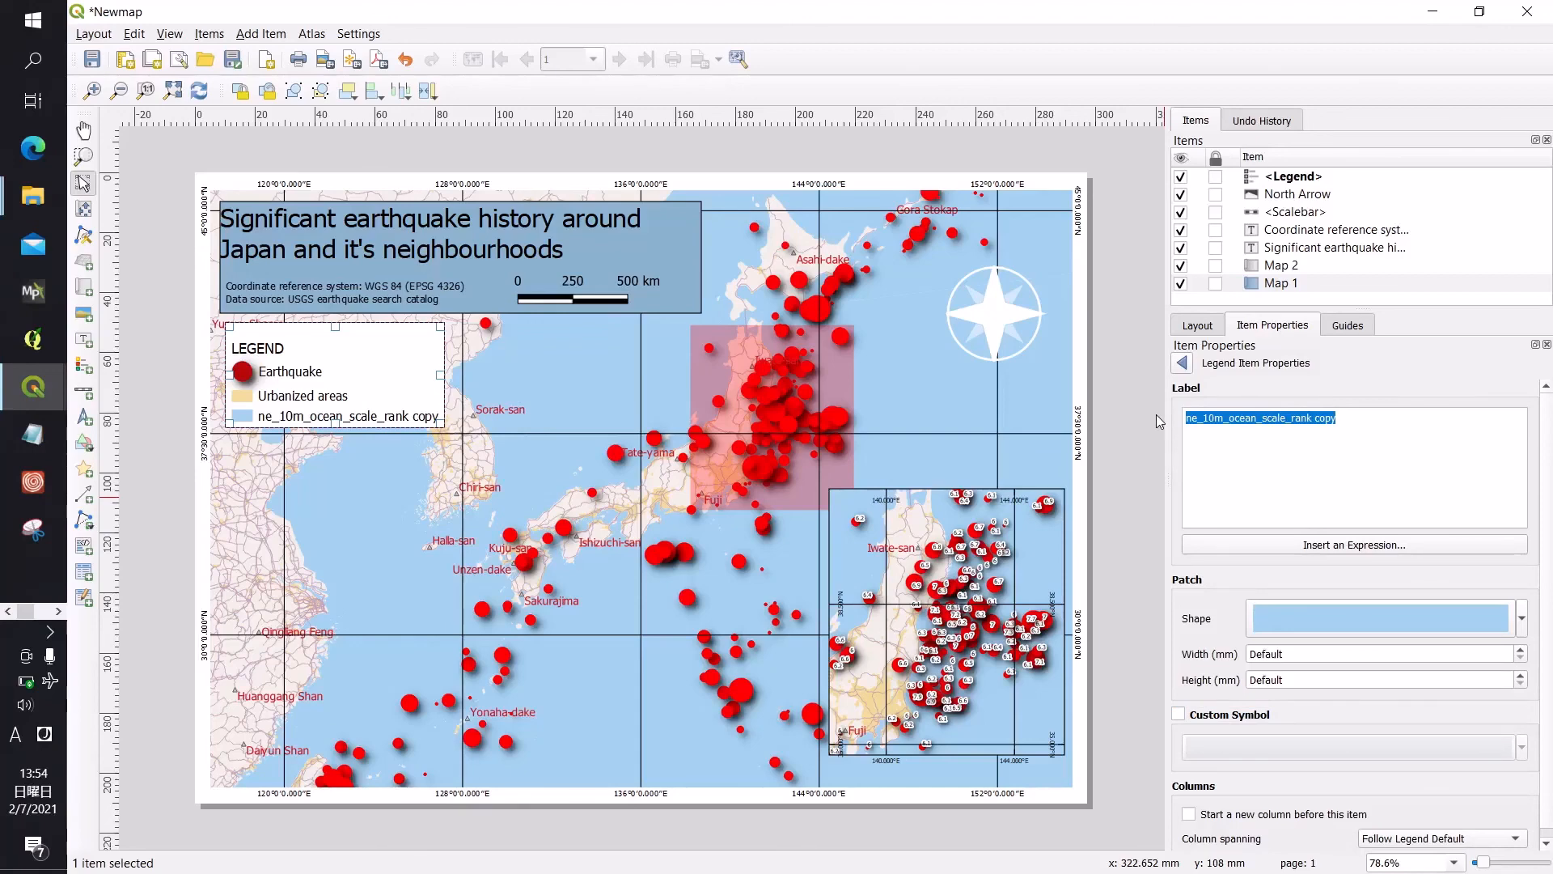
pyautogui.write('O')
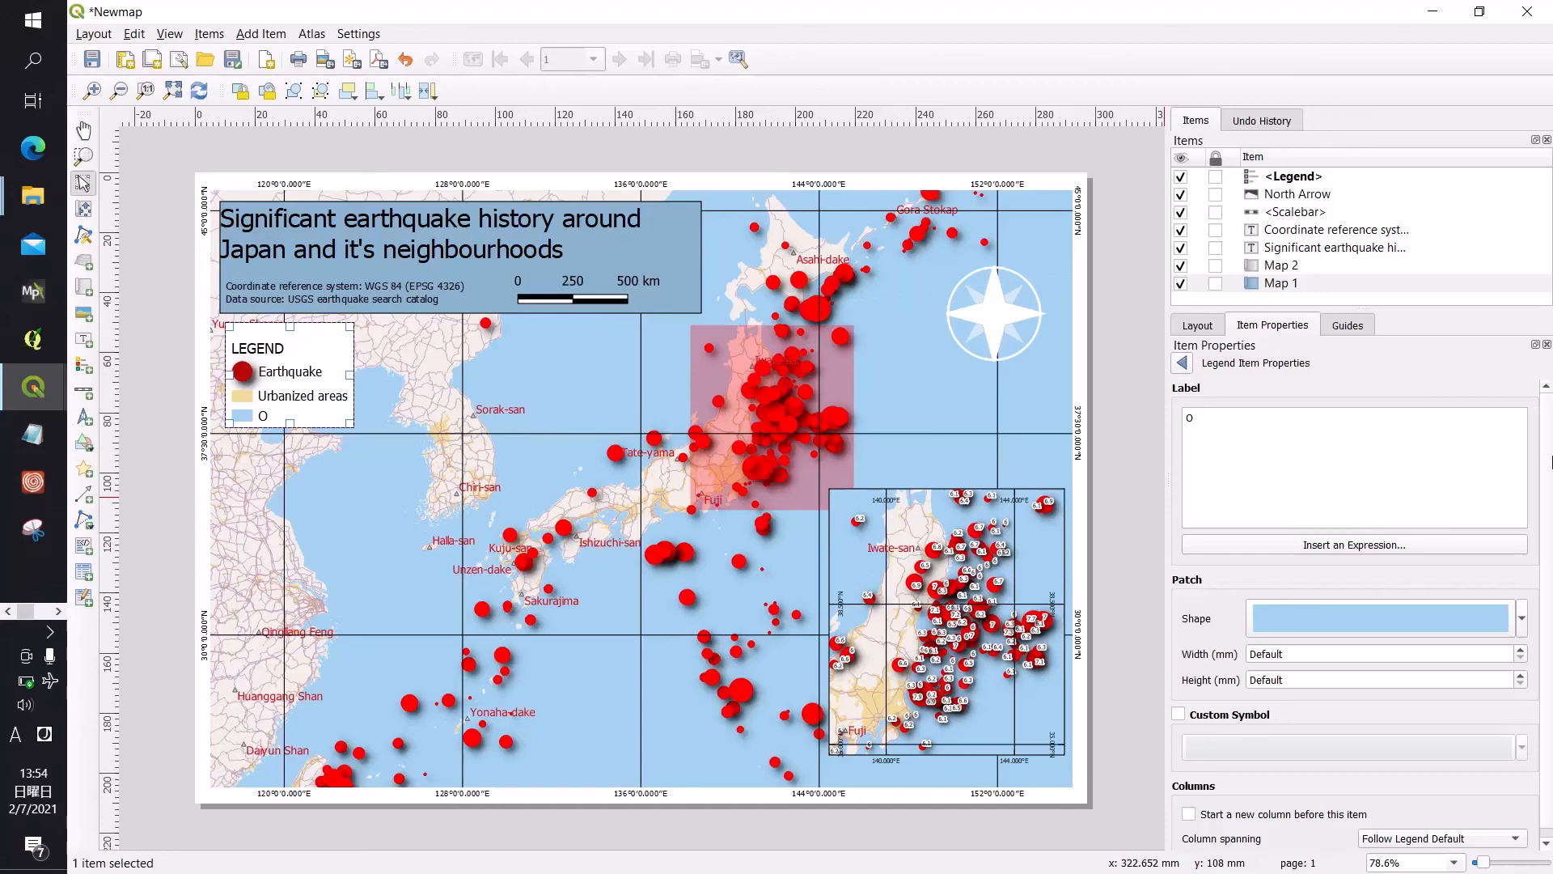
pyautogui.write('cean')
pyautogui.click(1184, 364)
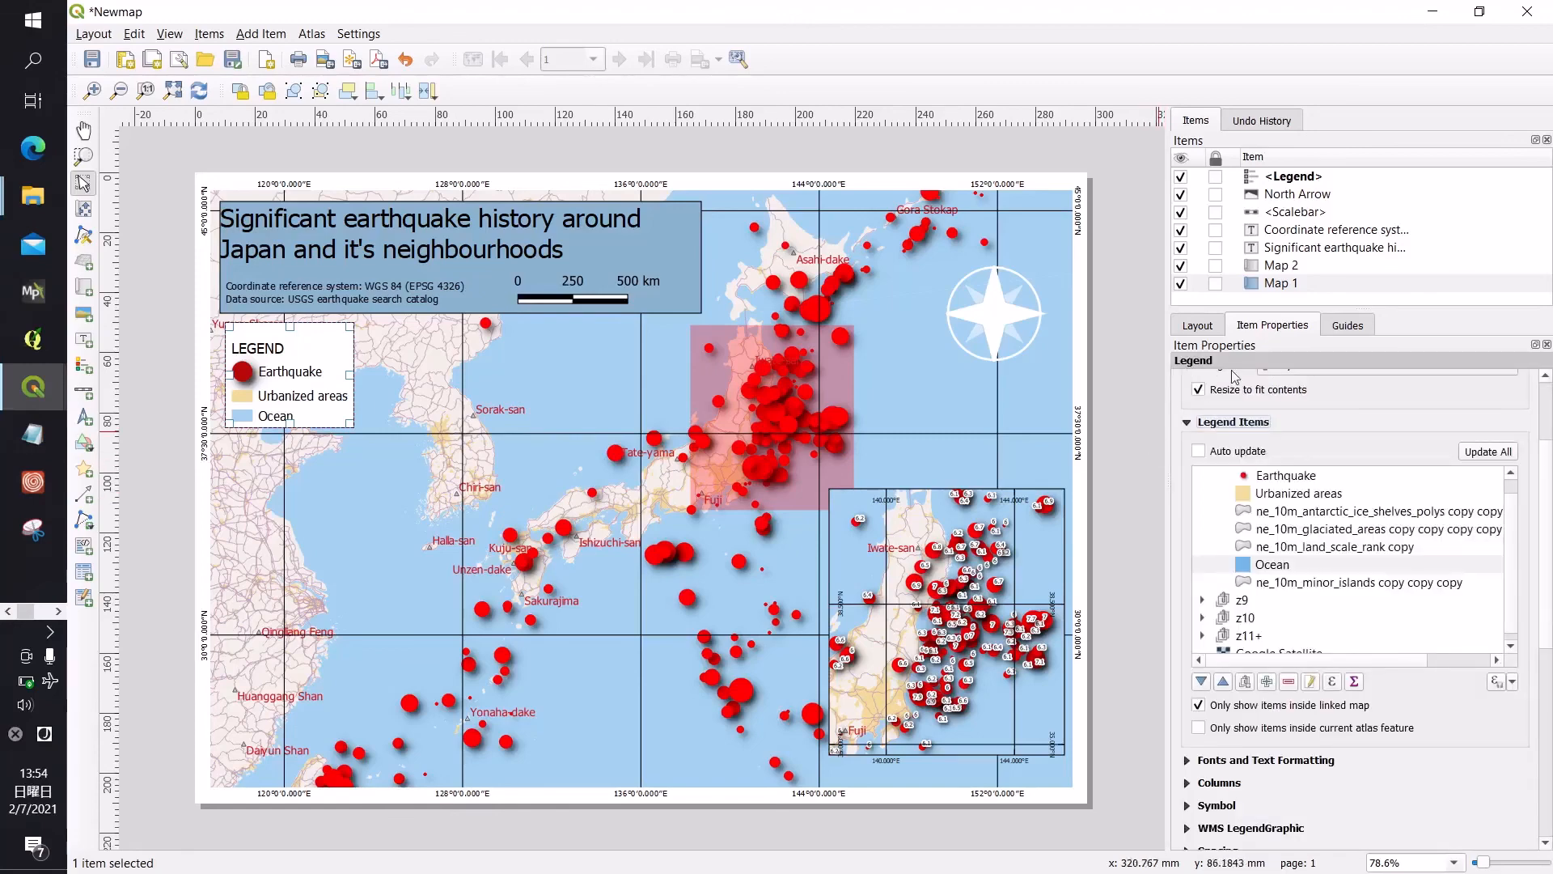
pyautogui.click(1123, 472)
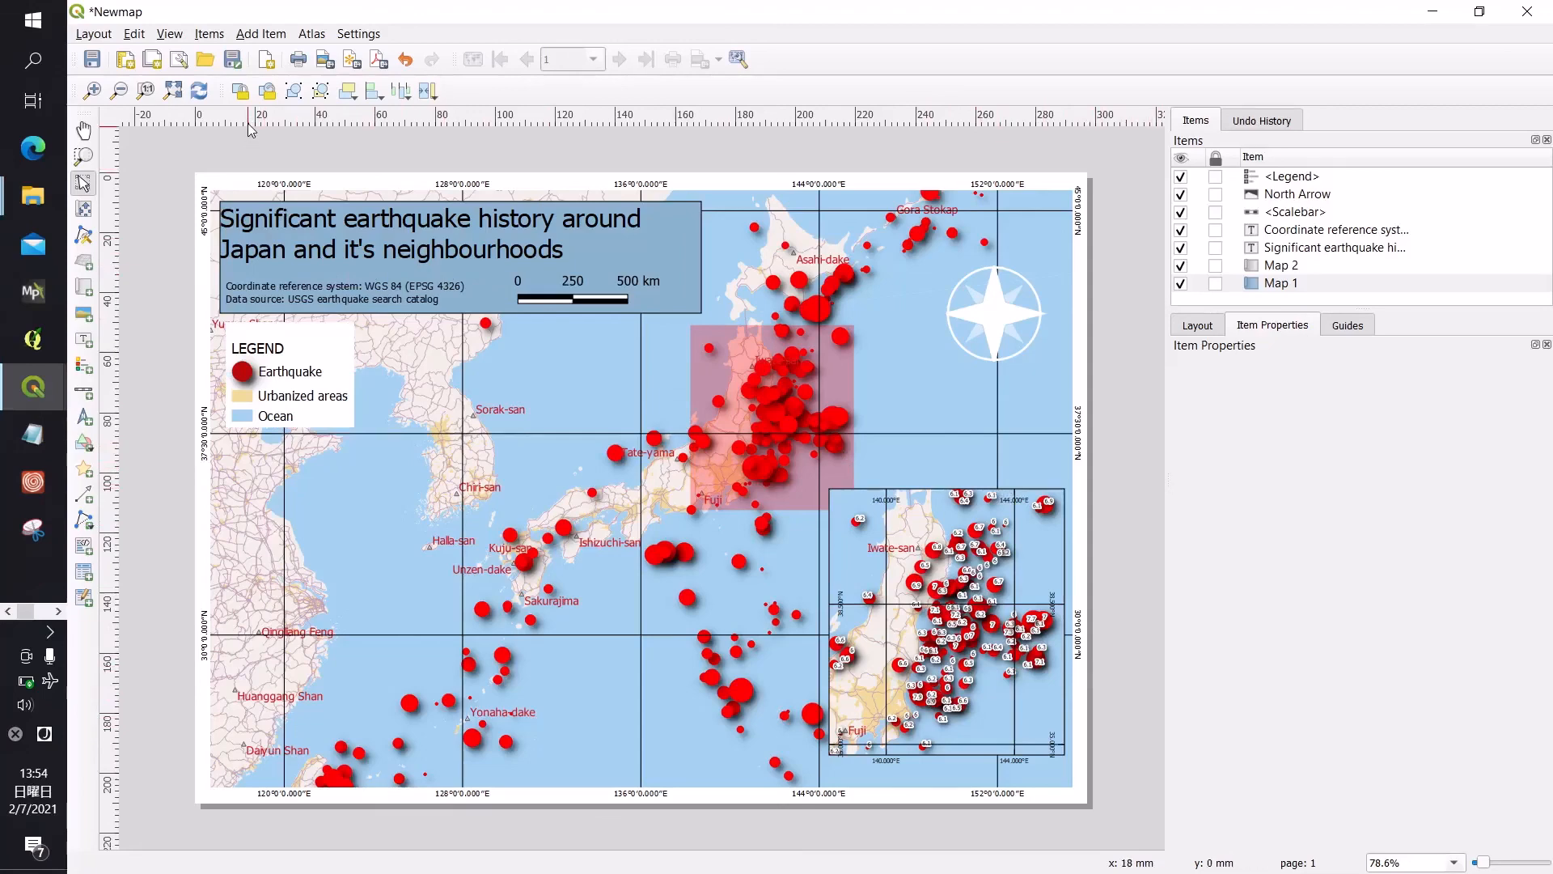
# Step: Export the layout as a PNG image named "Eathquake_around_Japan" in the Natural_Earth_quick_start folder at a resolution of 400 dpi
pyautogui.click(325, 61)
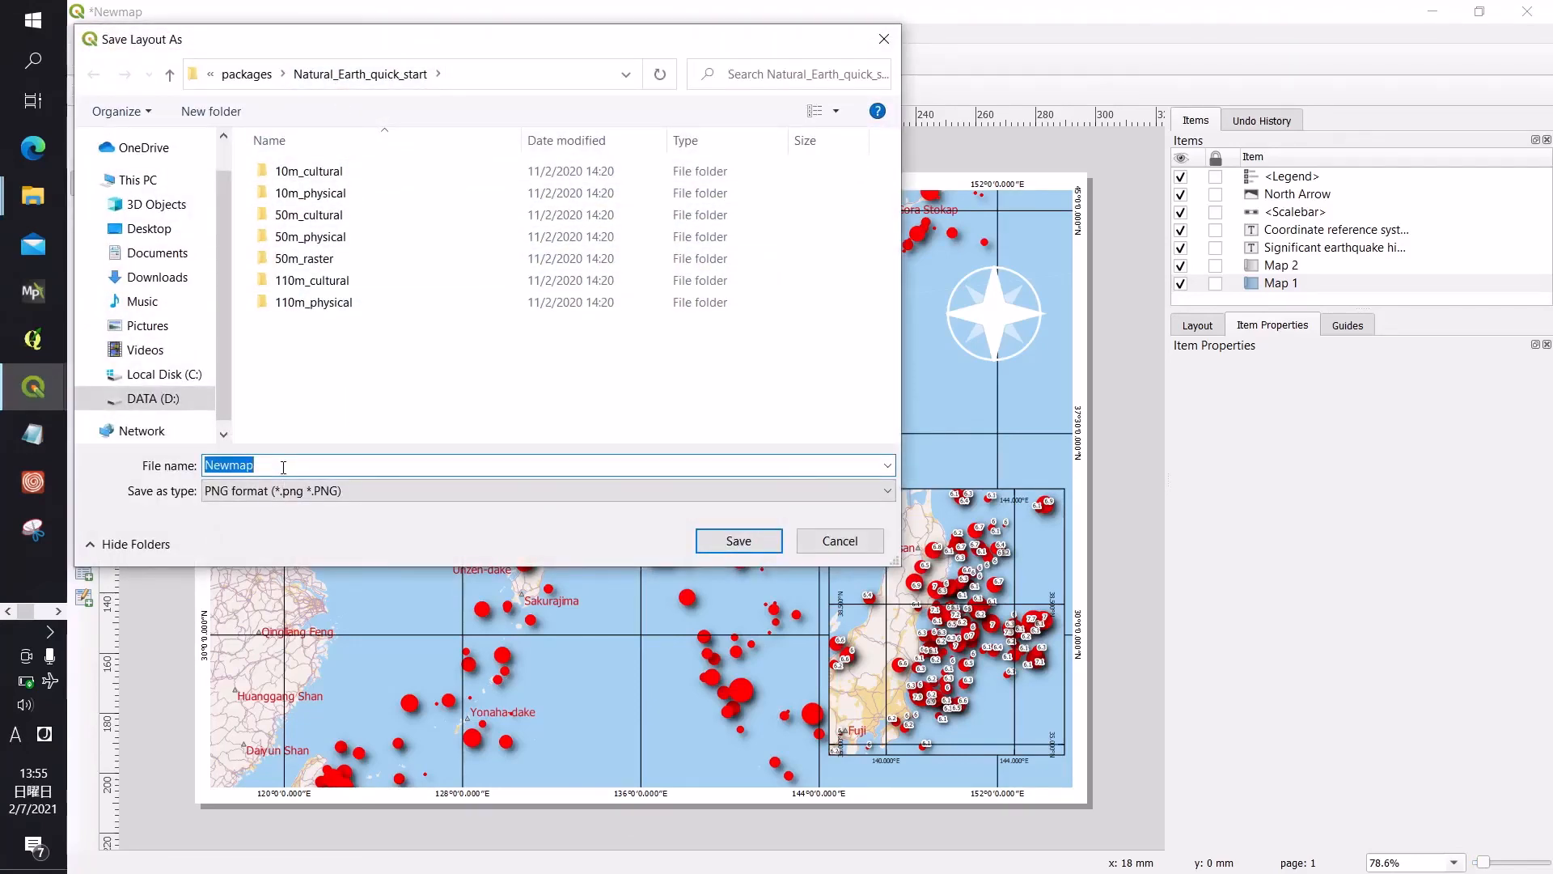
pyautogui.write('Eathquake_around_Japan')
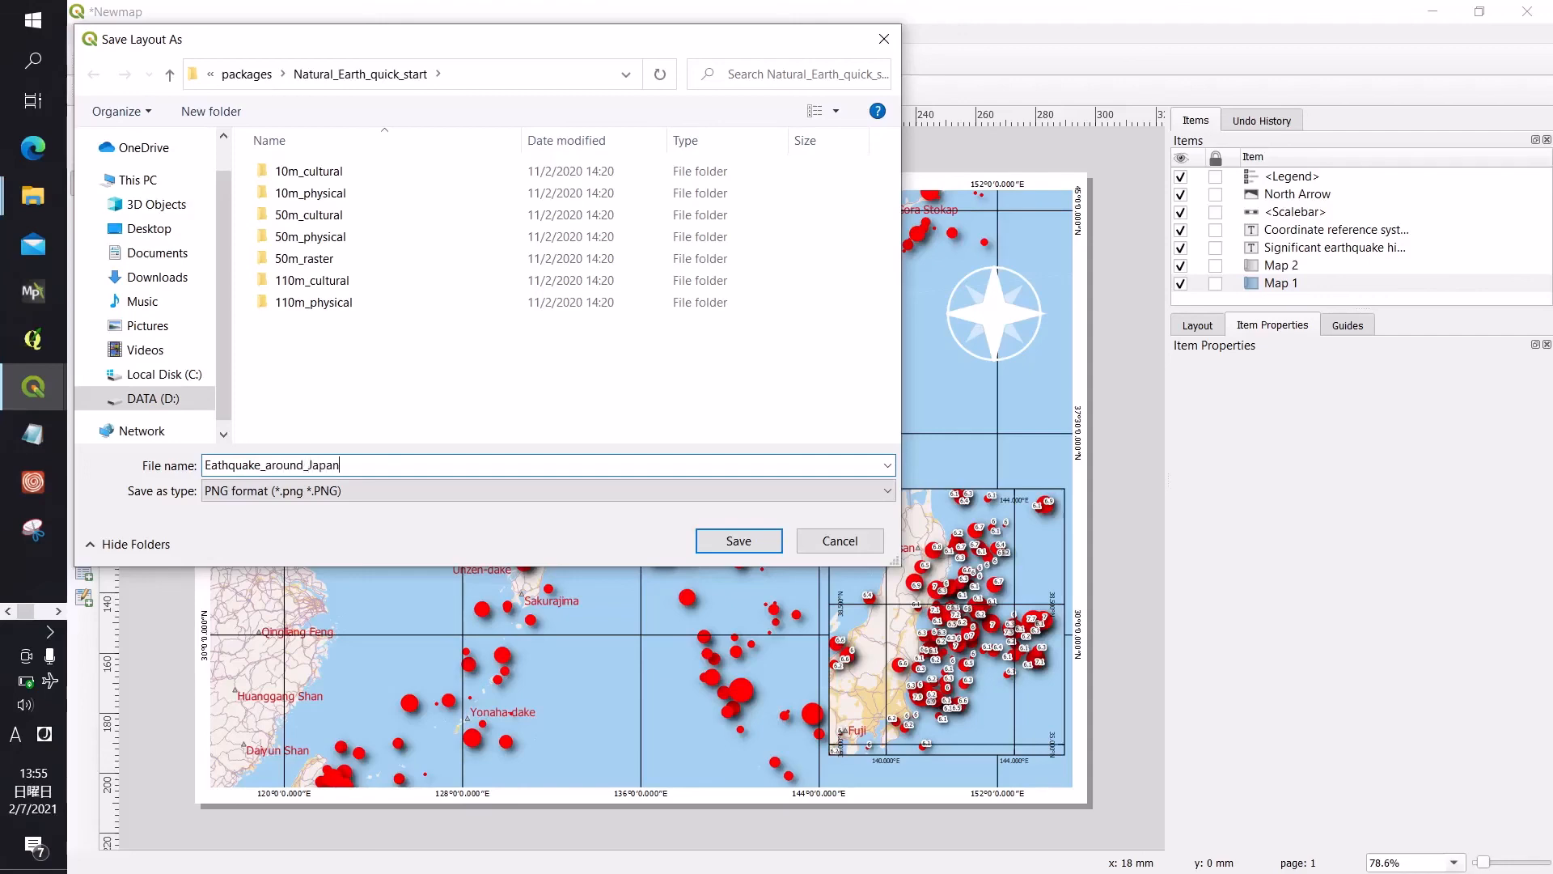
pyautogui.click(720, 545)
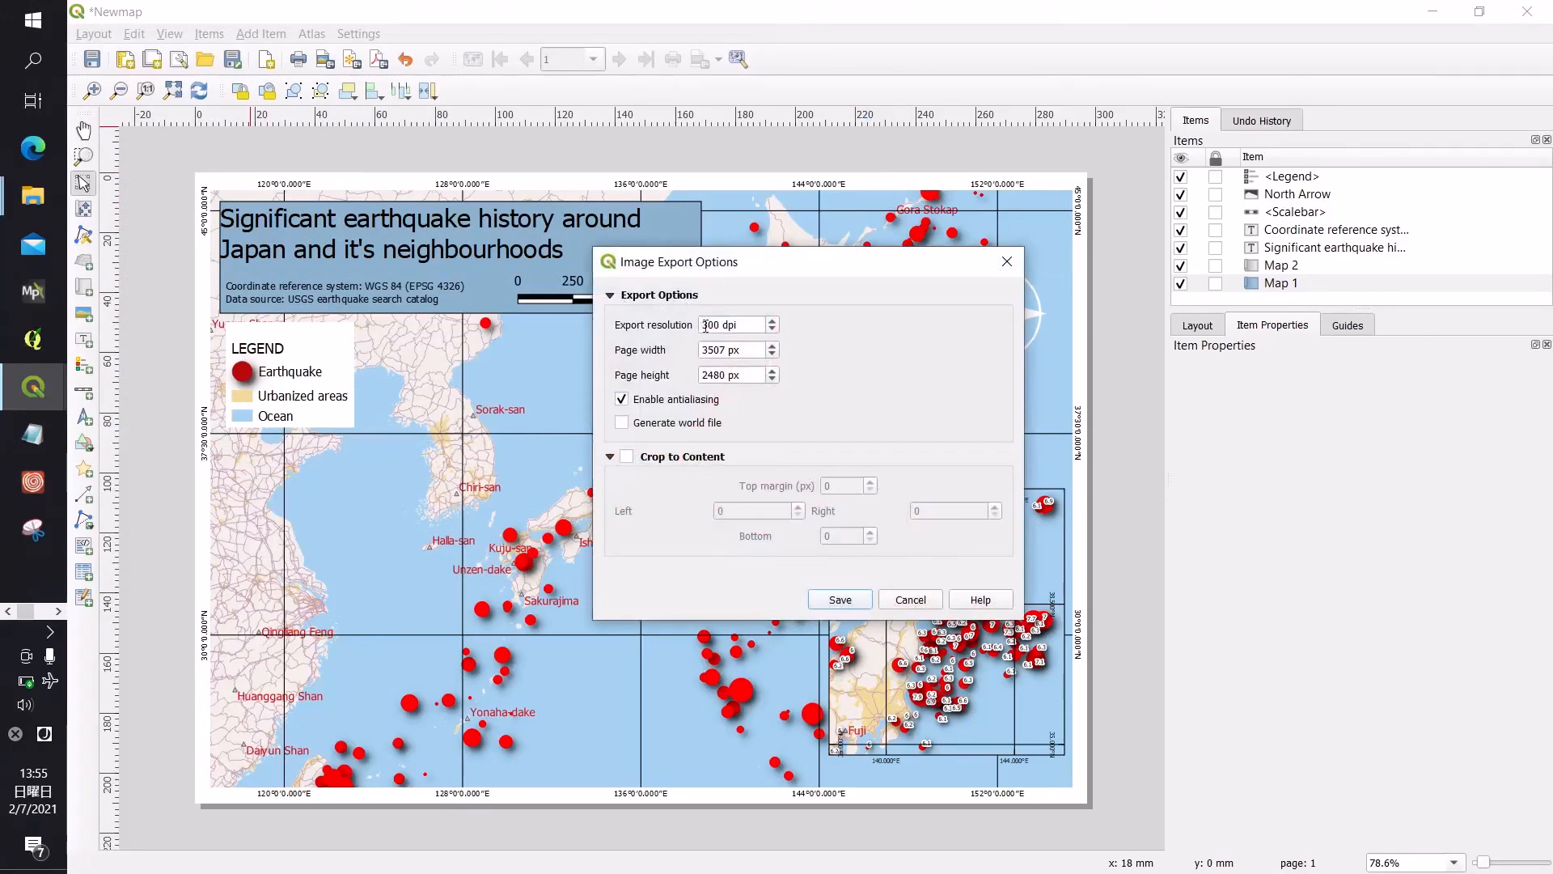
pyautogui.moveTo(707, 326); pyautogui.dragTo(699, 327)
pyautogui.write('4')
pyautogui.click(840, 603)
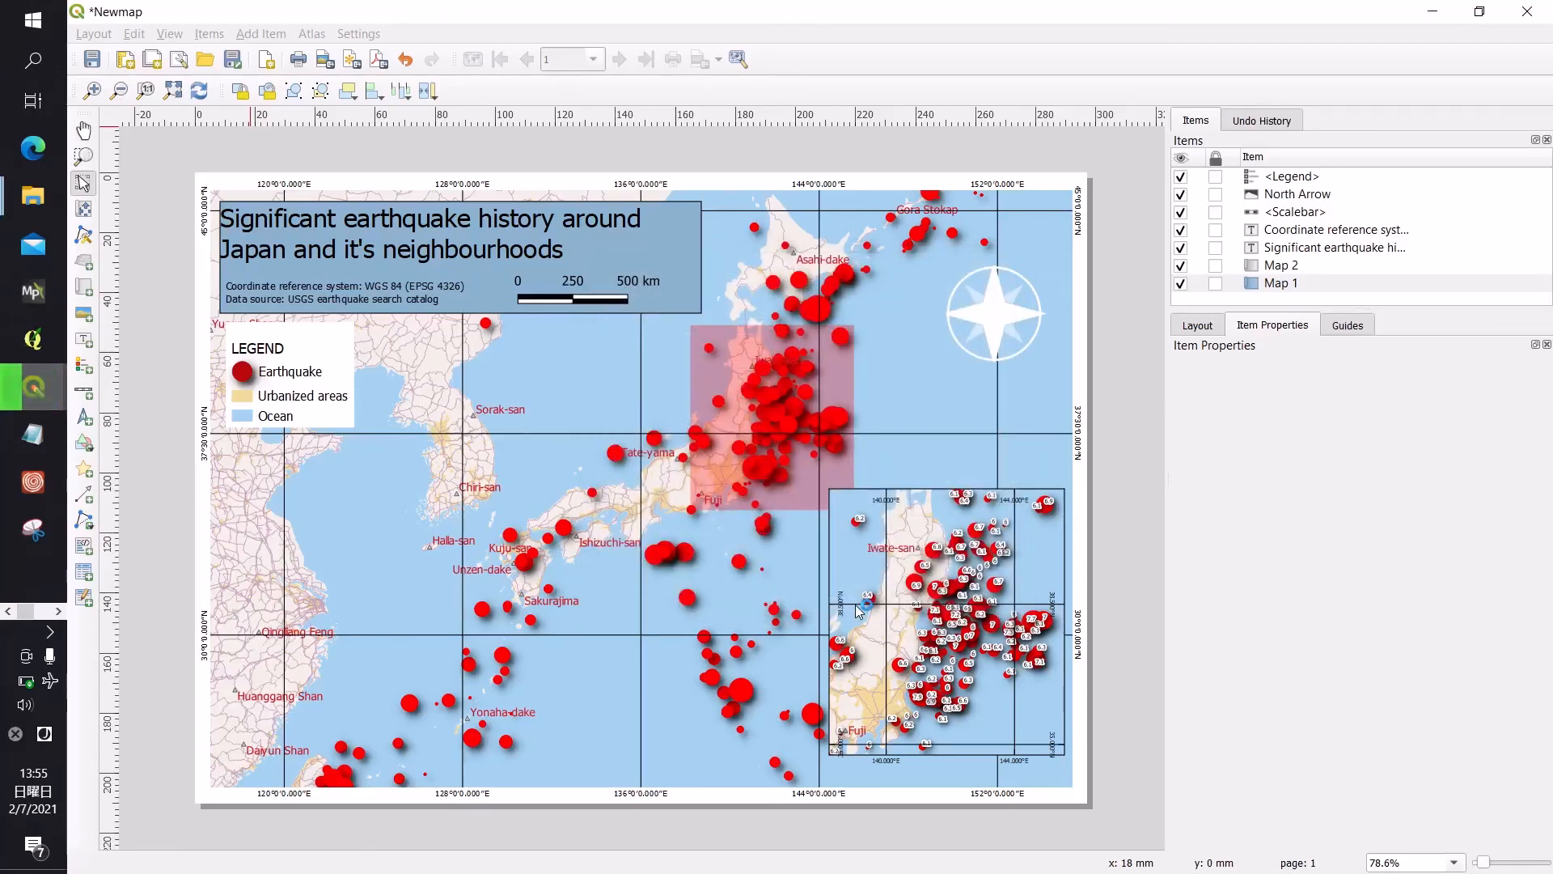